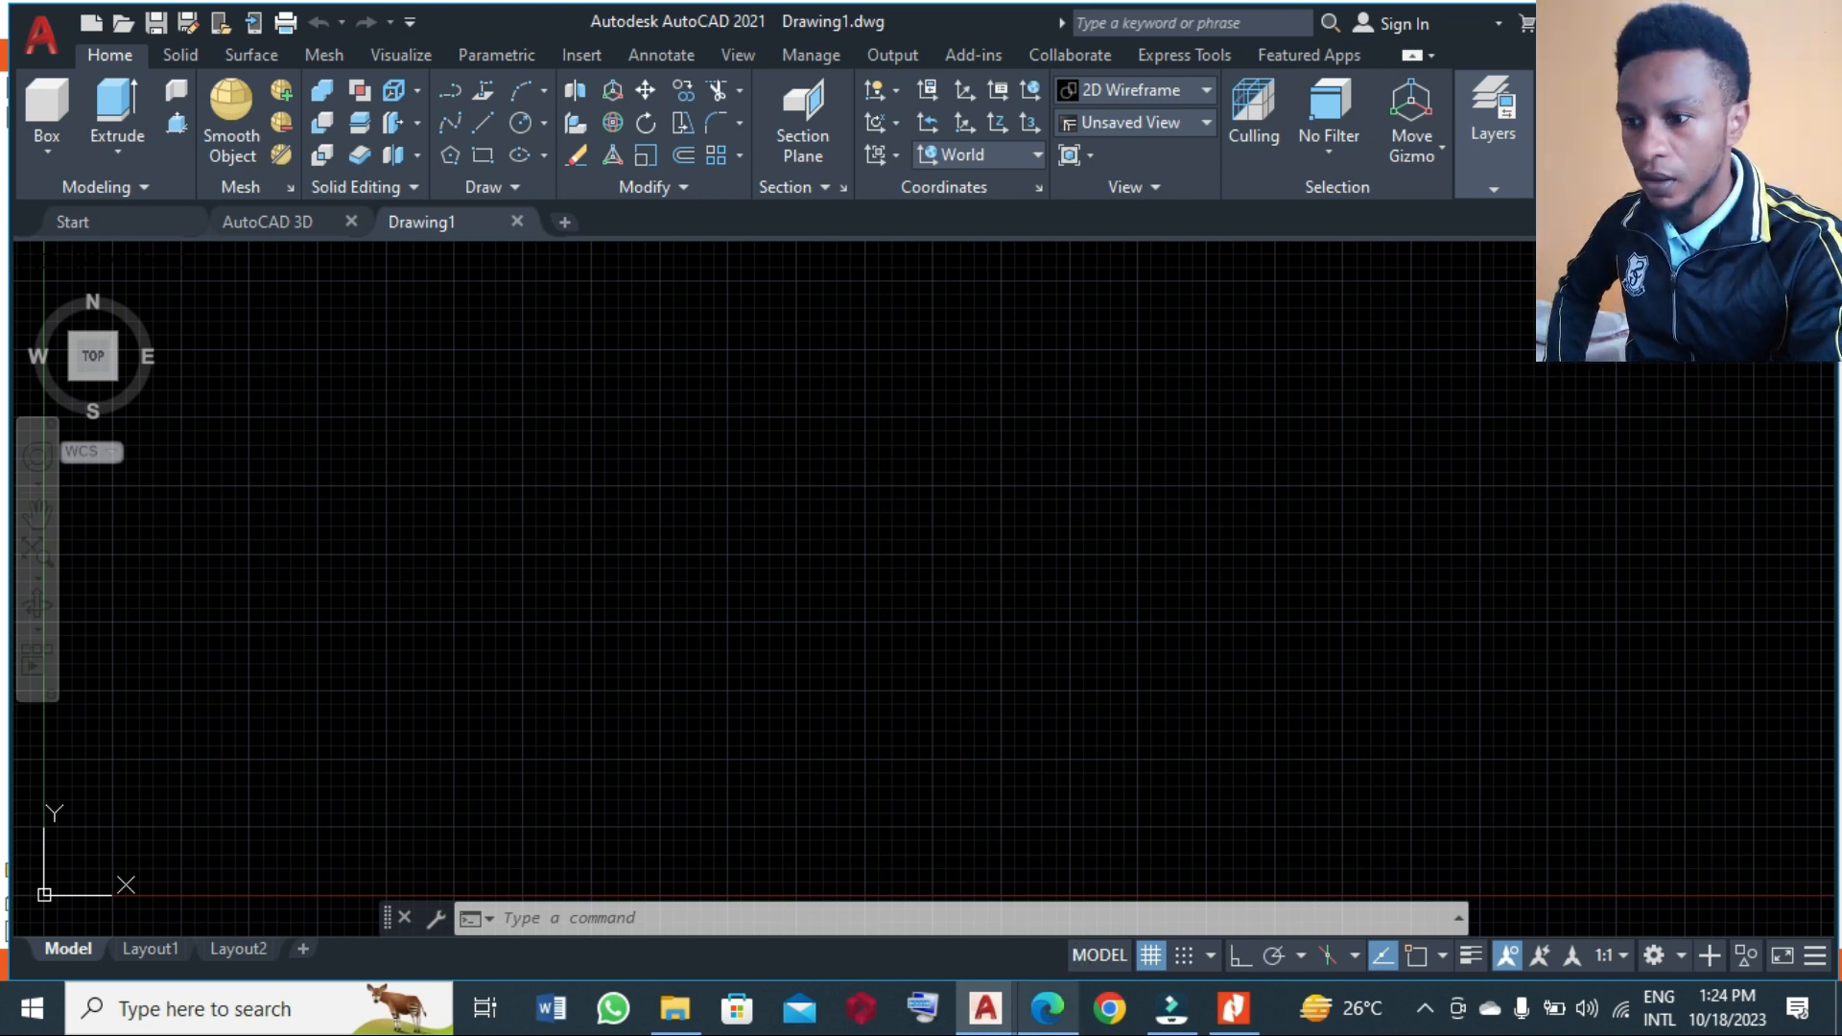
- Examine the part's reference picture in Nitro Pro and check the available workspaces in AutoCAD's Drawing1
left_click(1234, 1008)
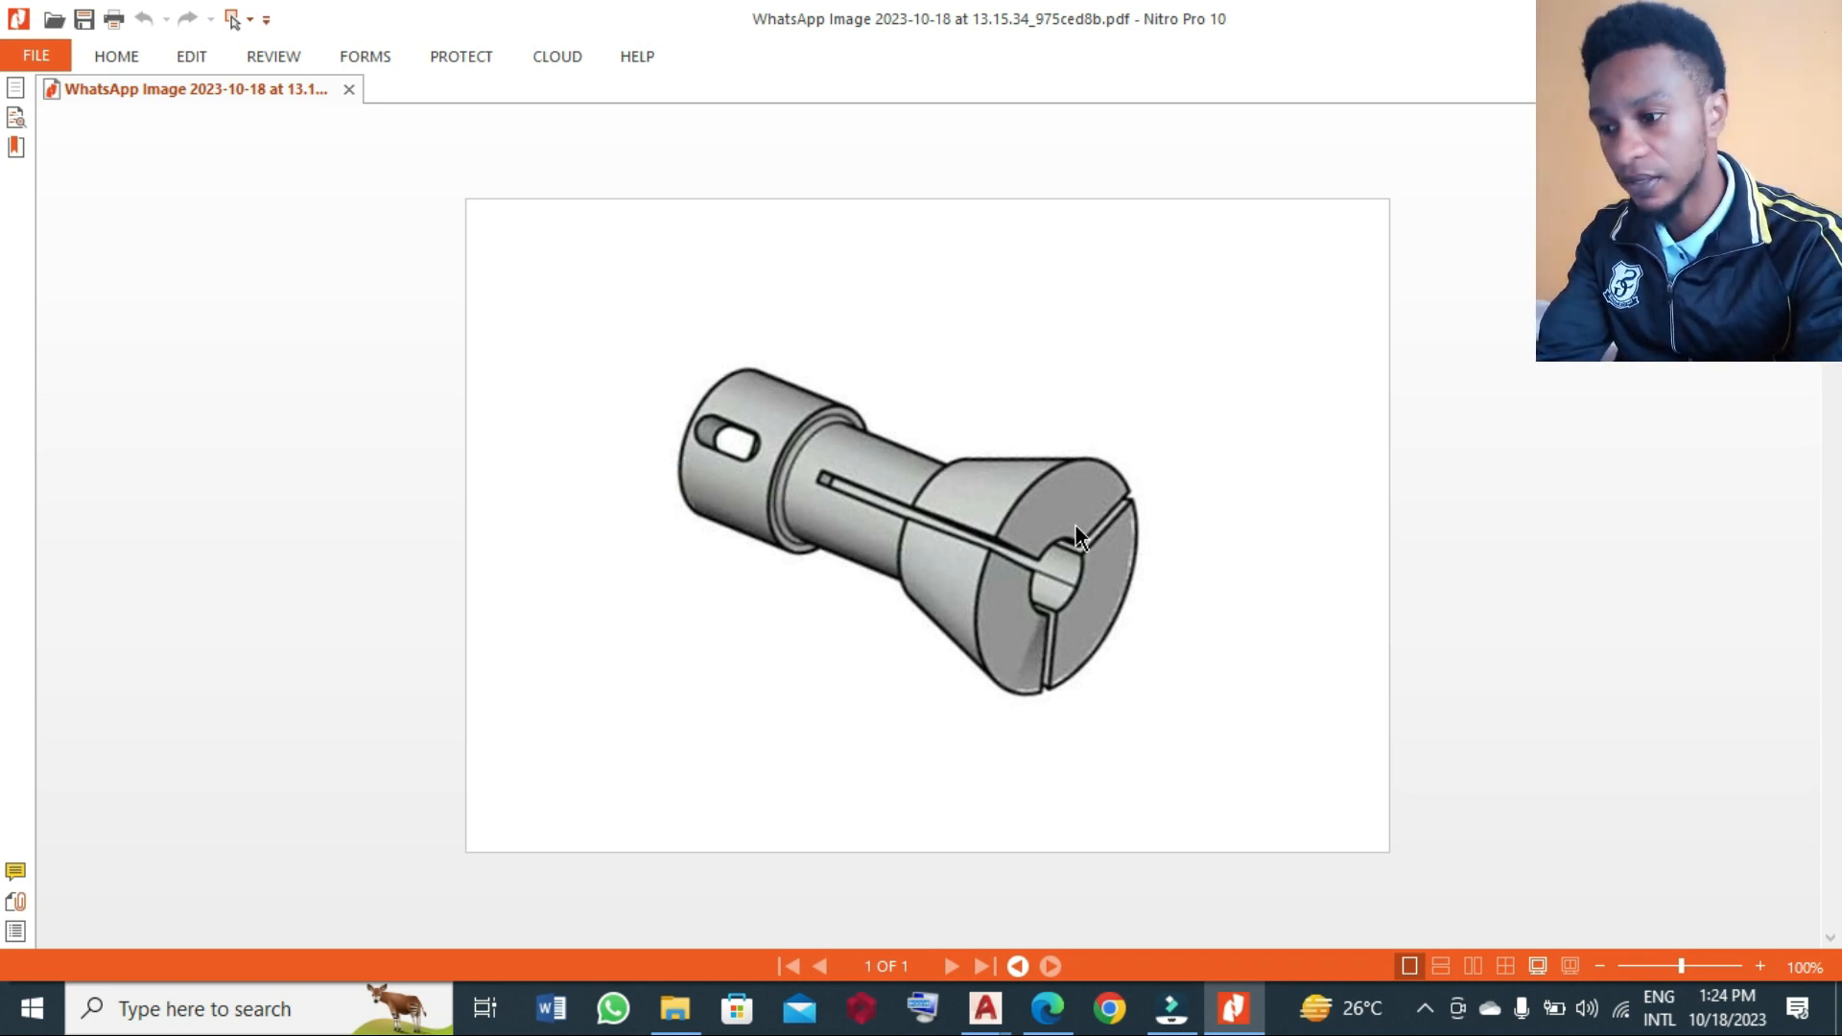
left_click(981, 1007)
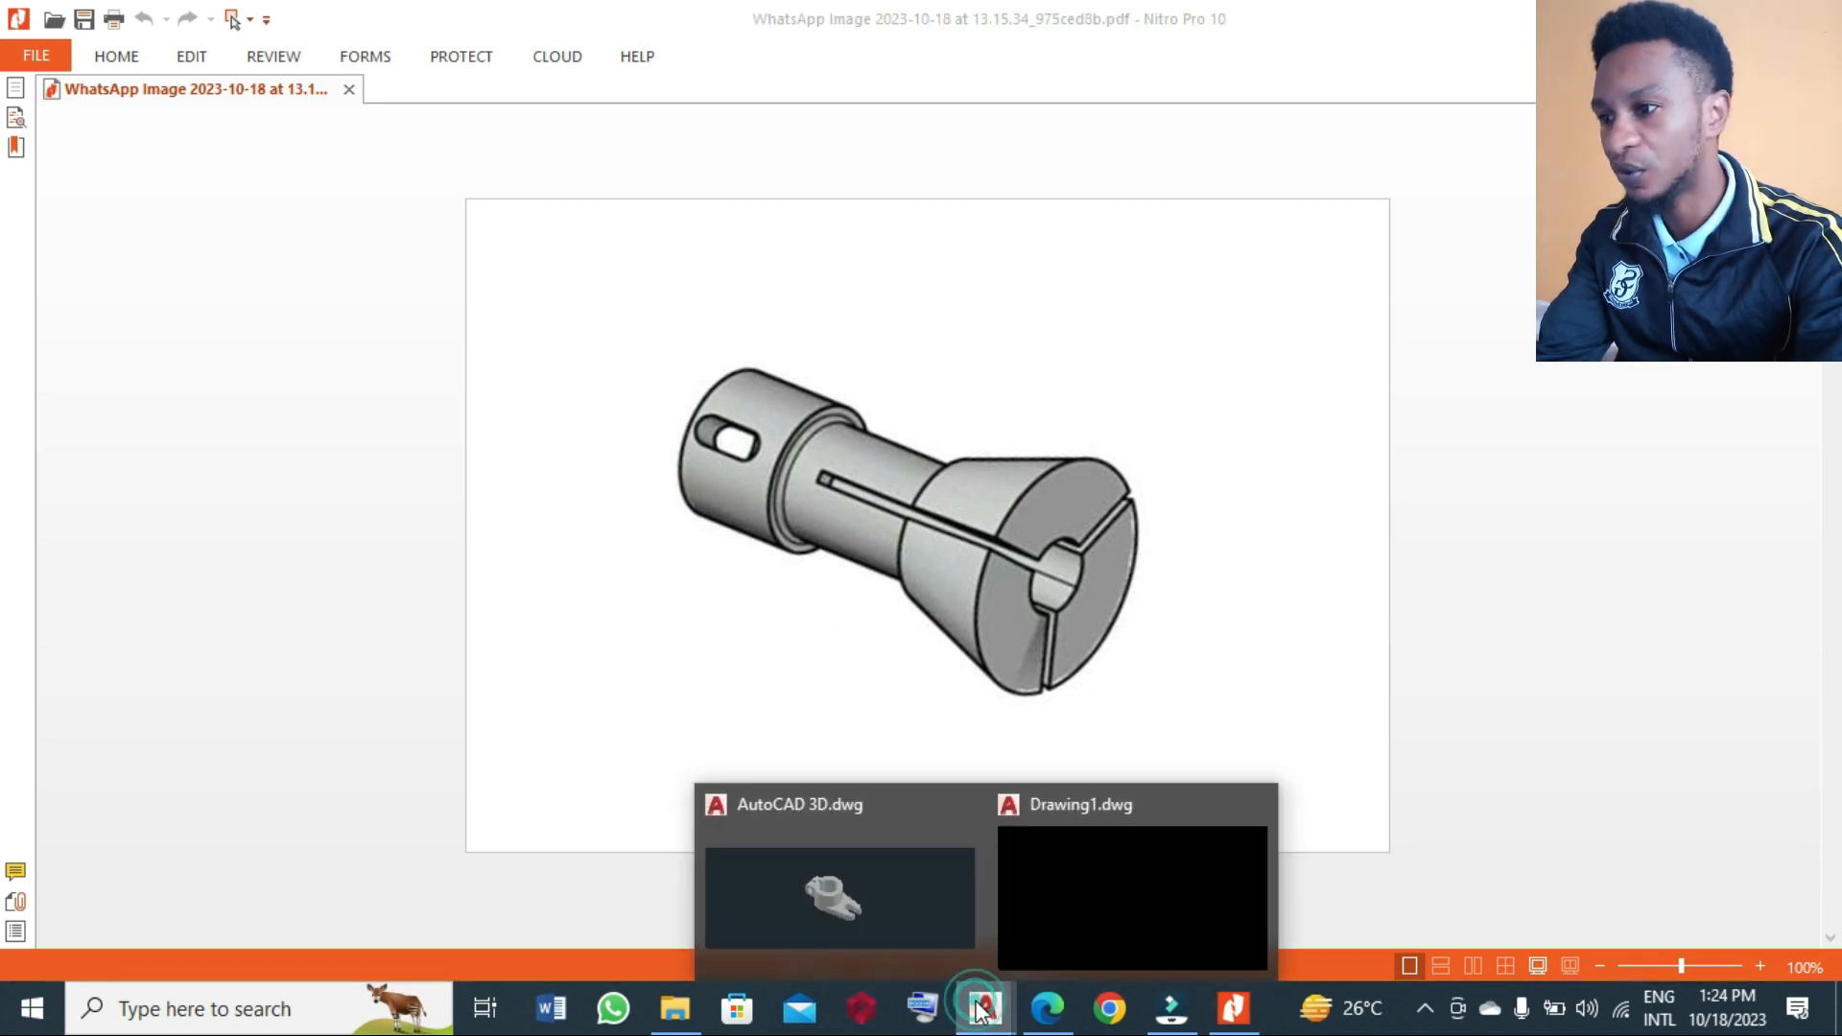
left_click(1196, 837)
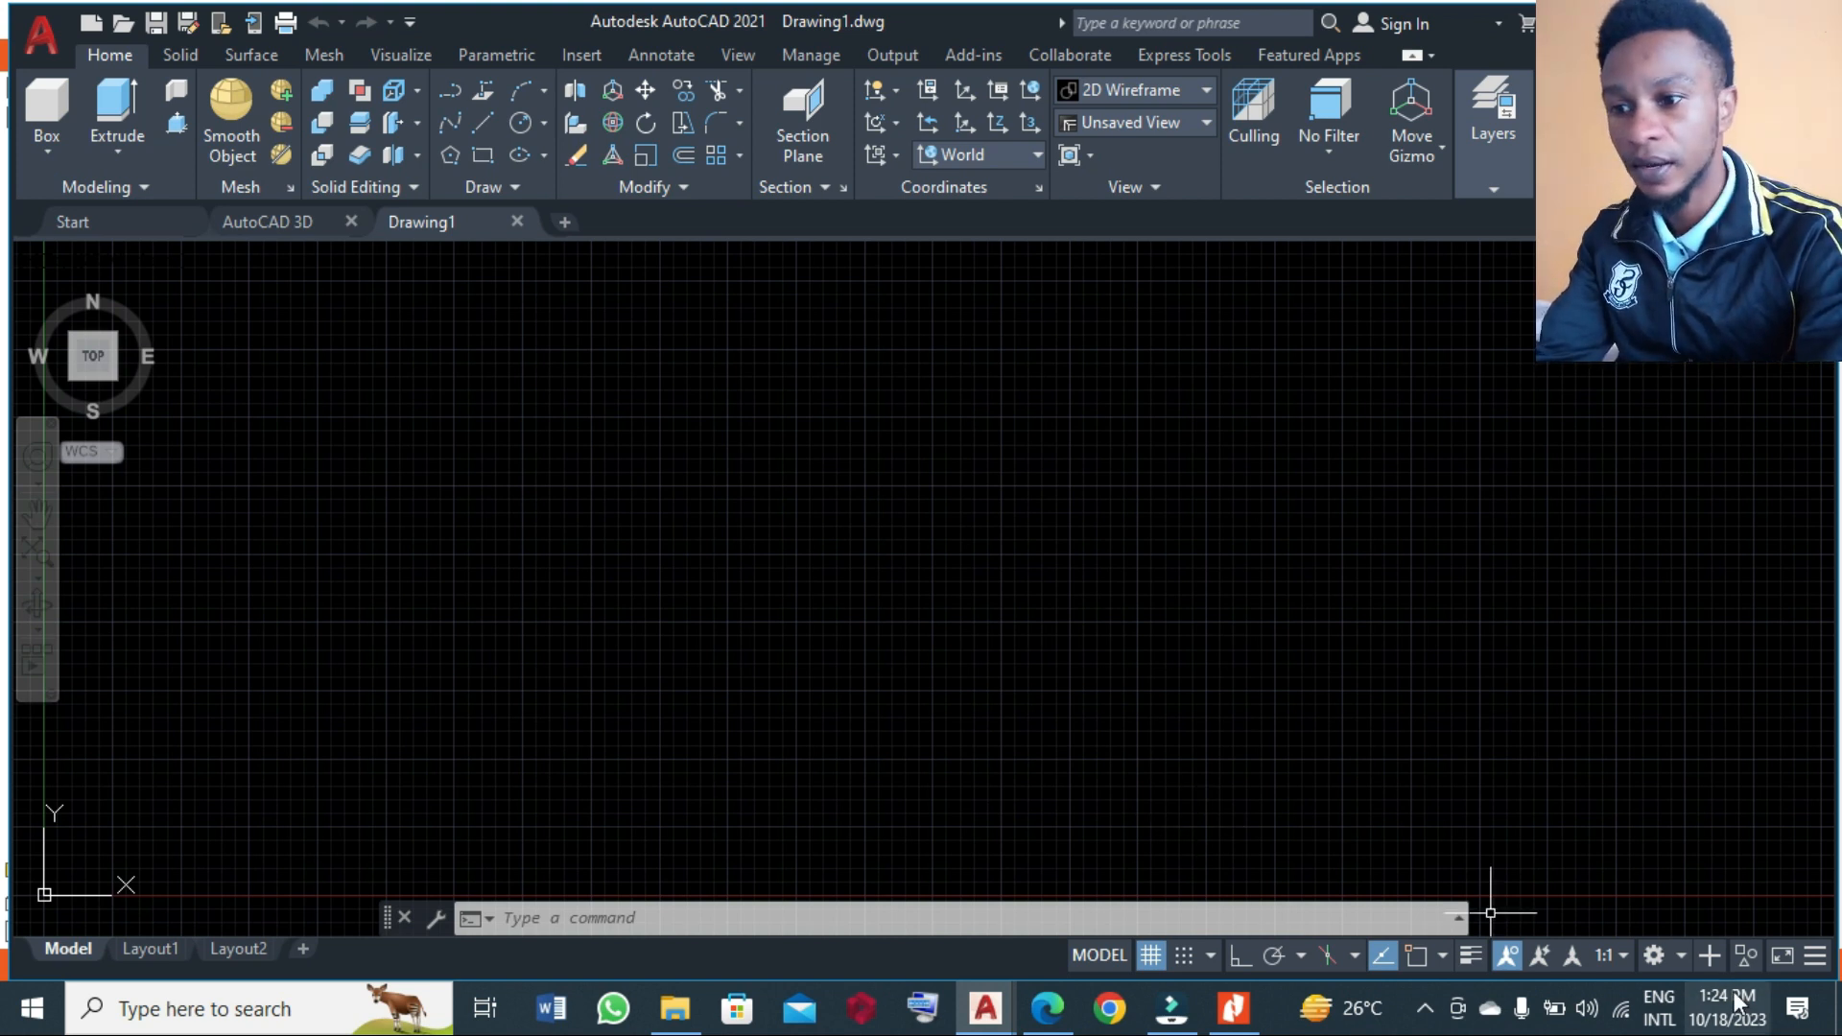
left_click(1678, 955)
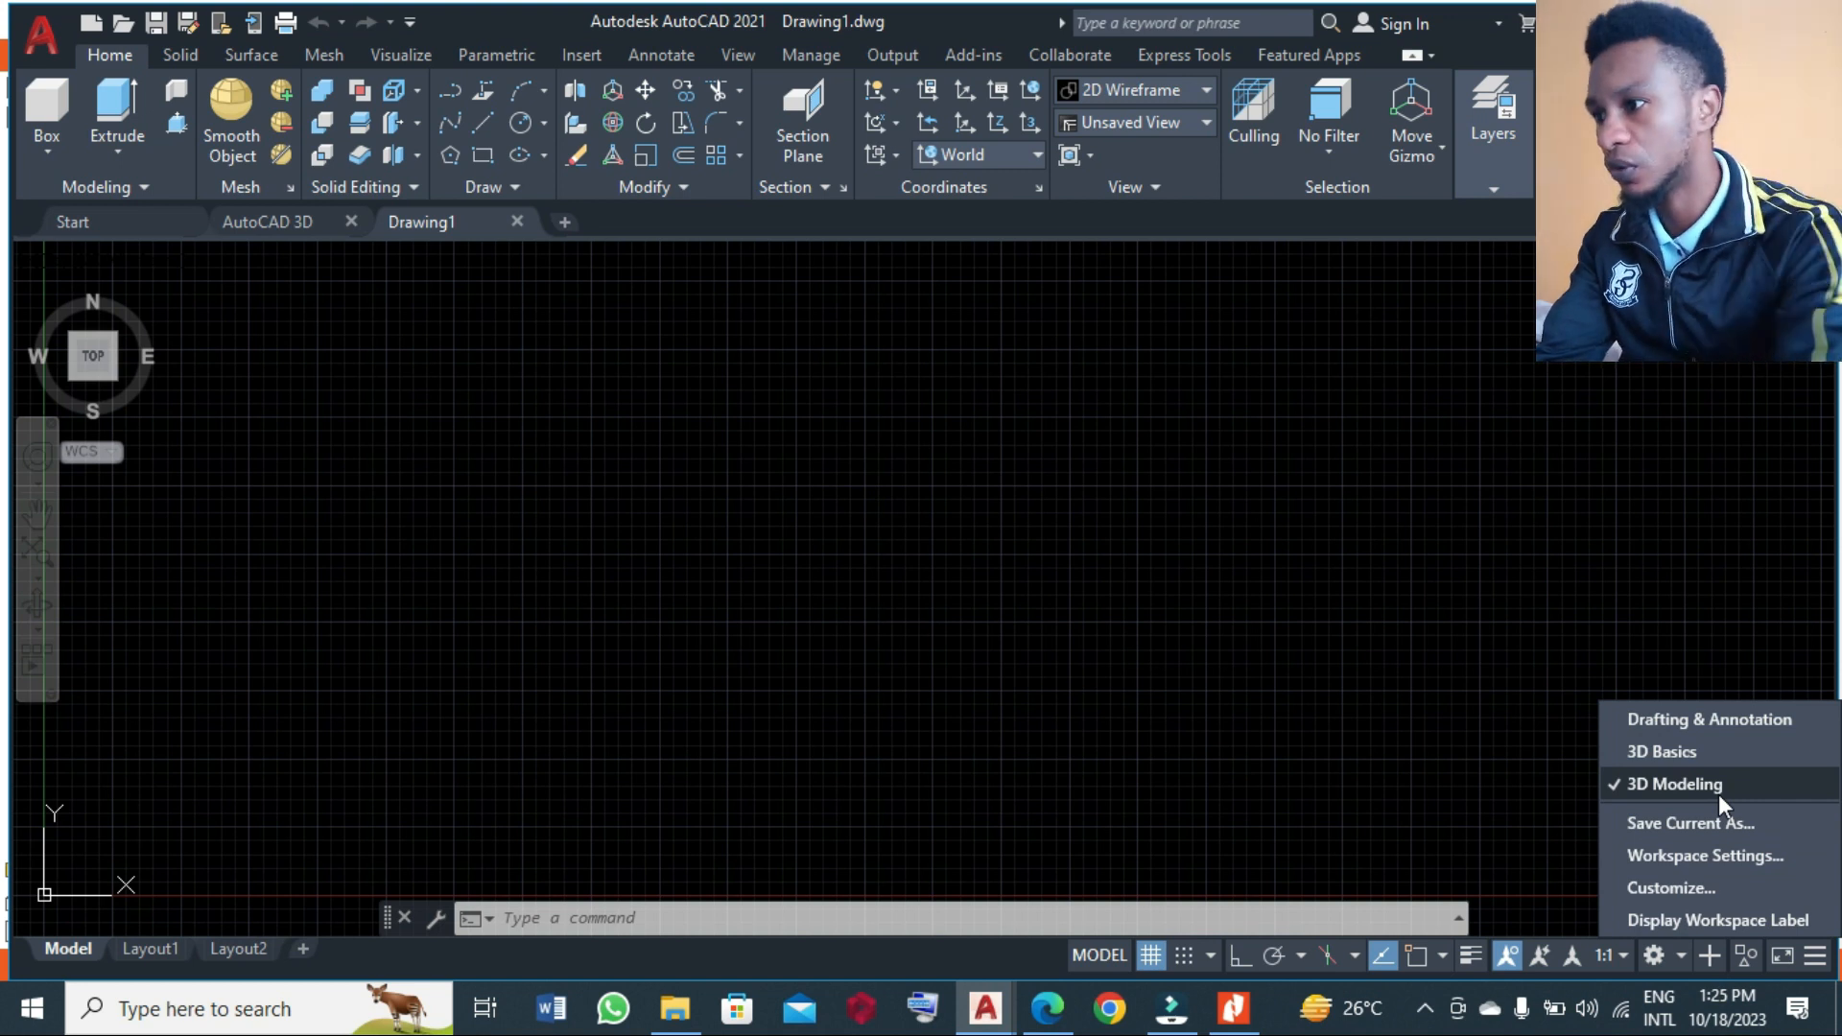
left_click(1238, 1007)
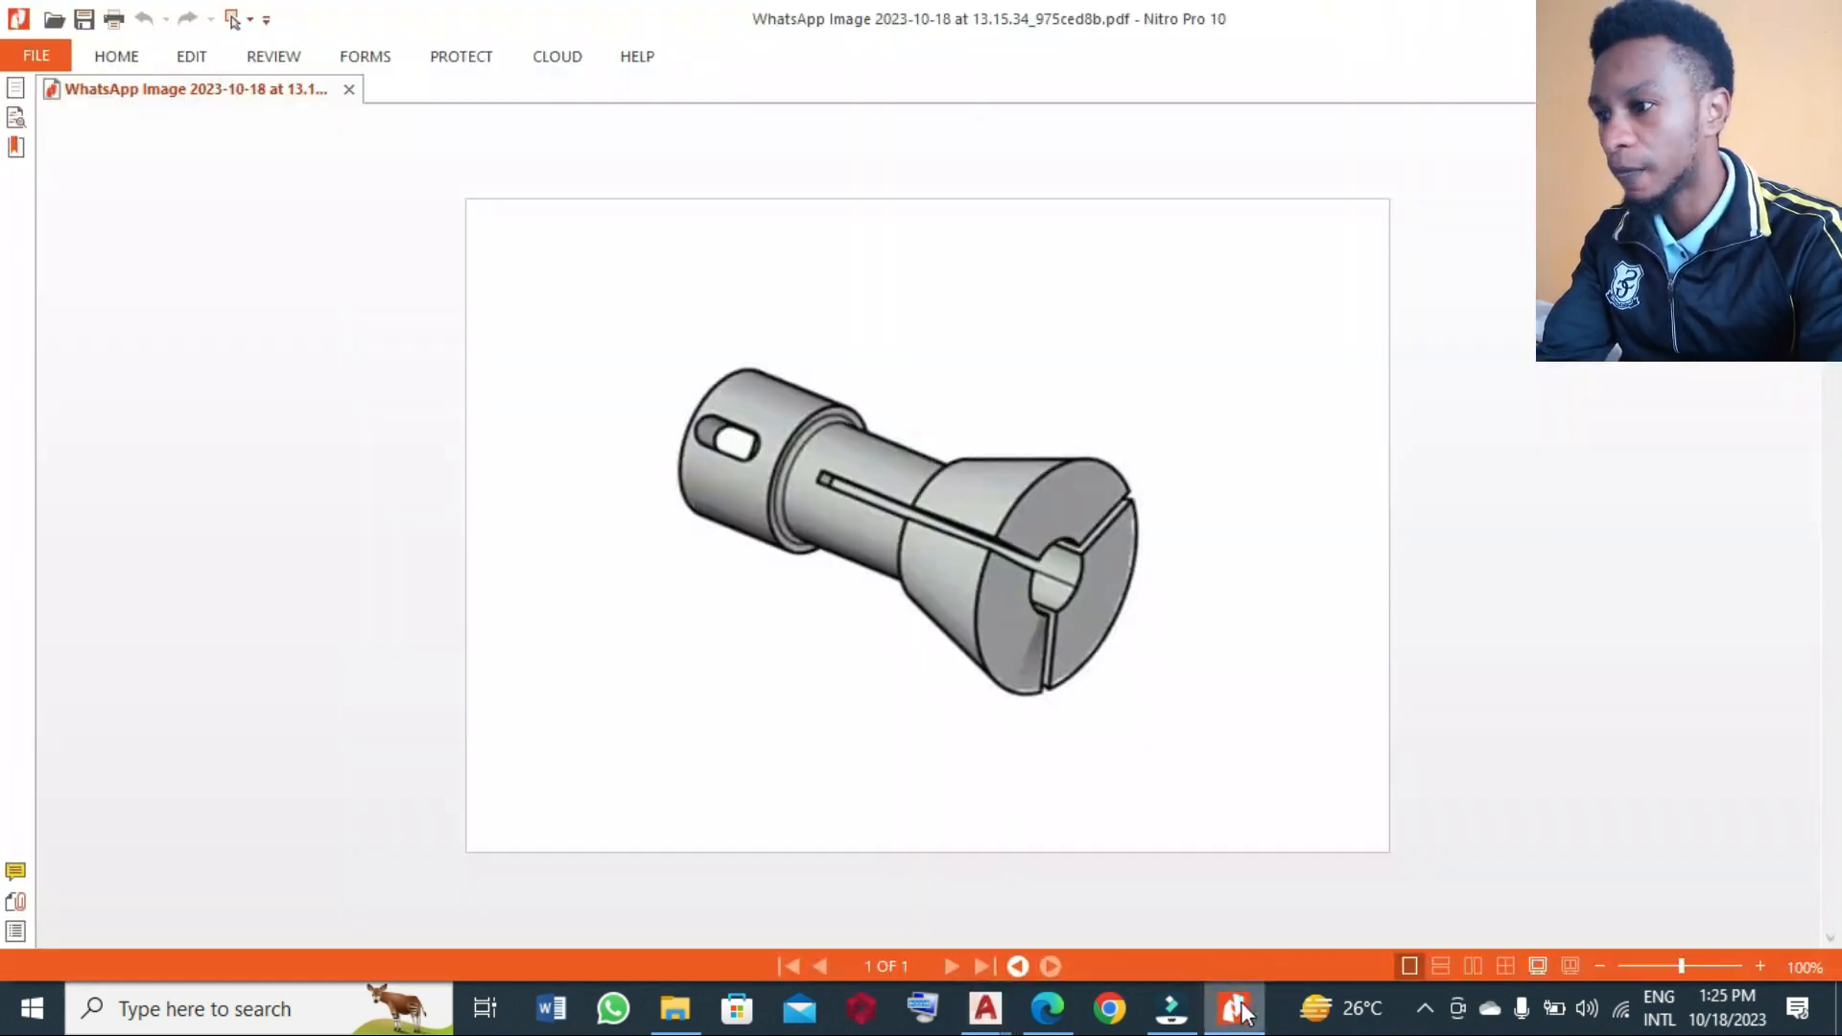
left_click(1237, 1007)
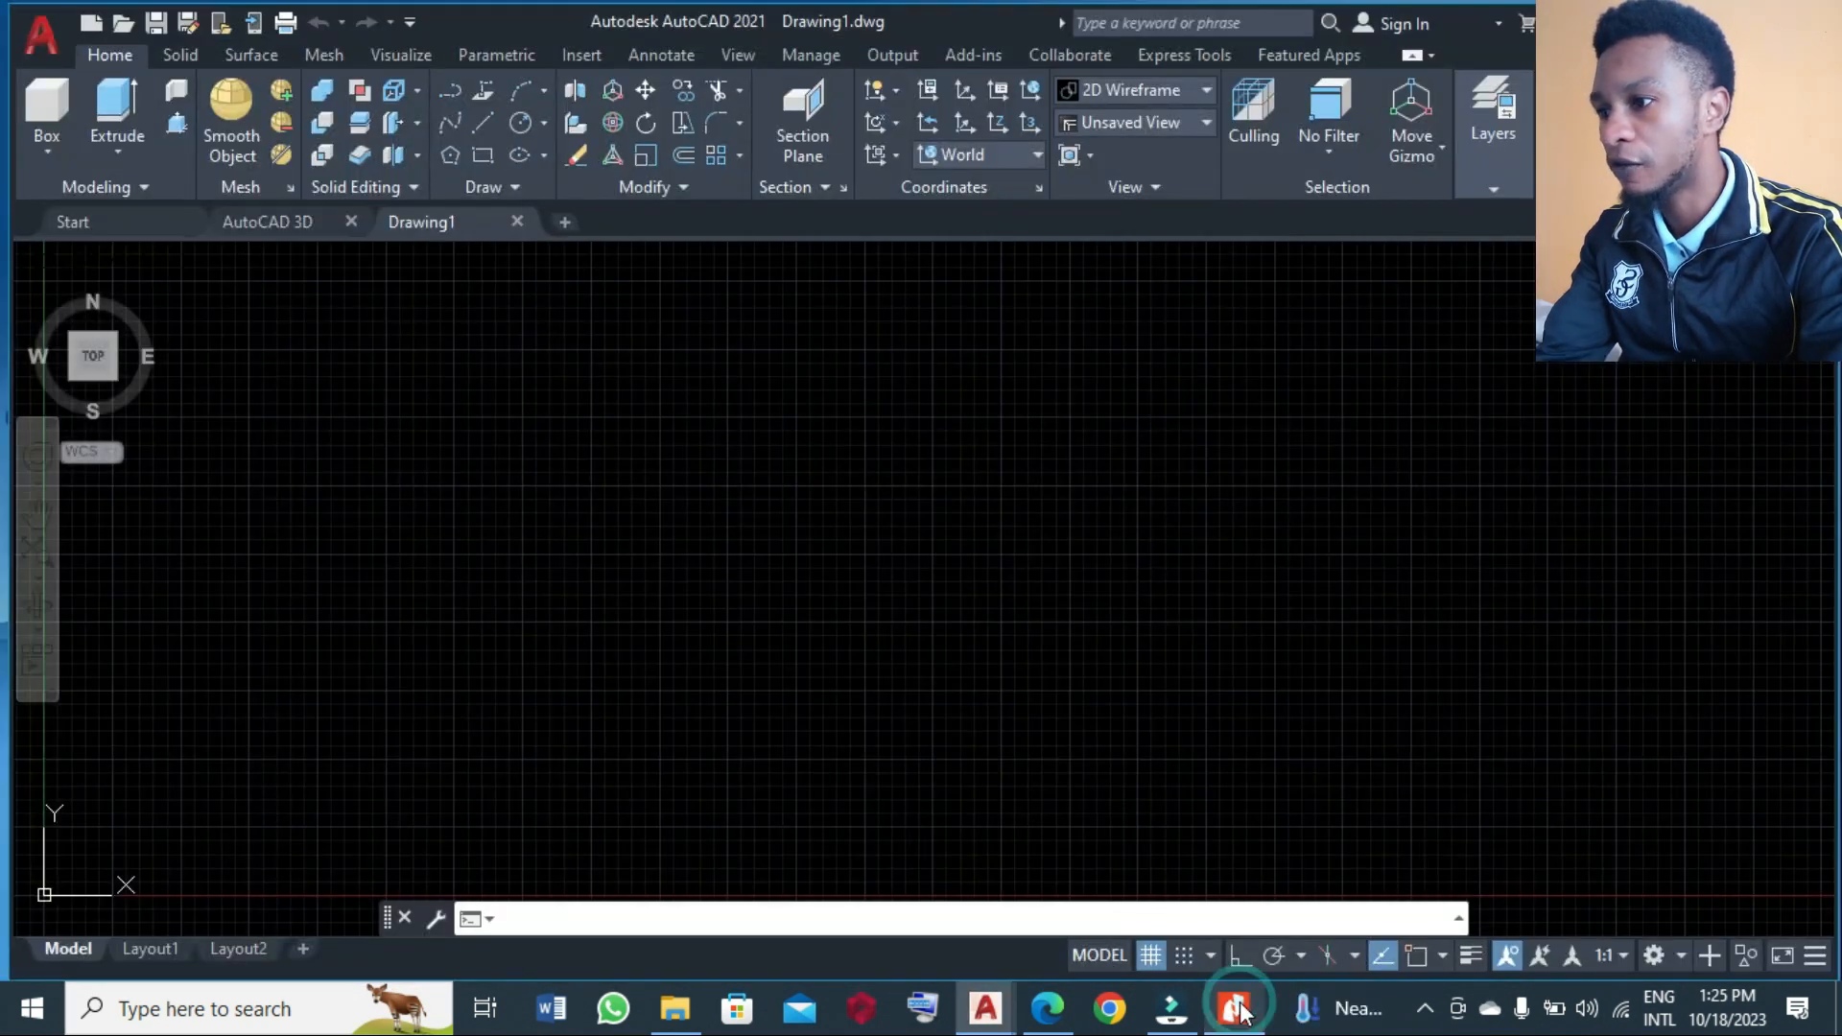
- Draw a horizontal line 20 units long in the empty drawing with ortho mode turned on
left_click(483, 123)
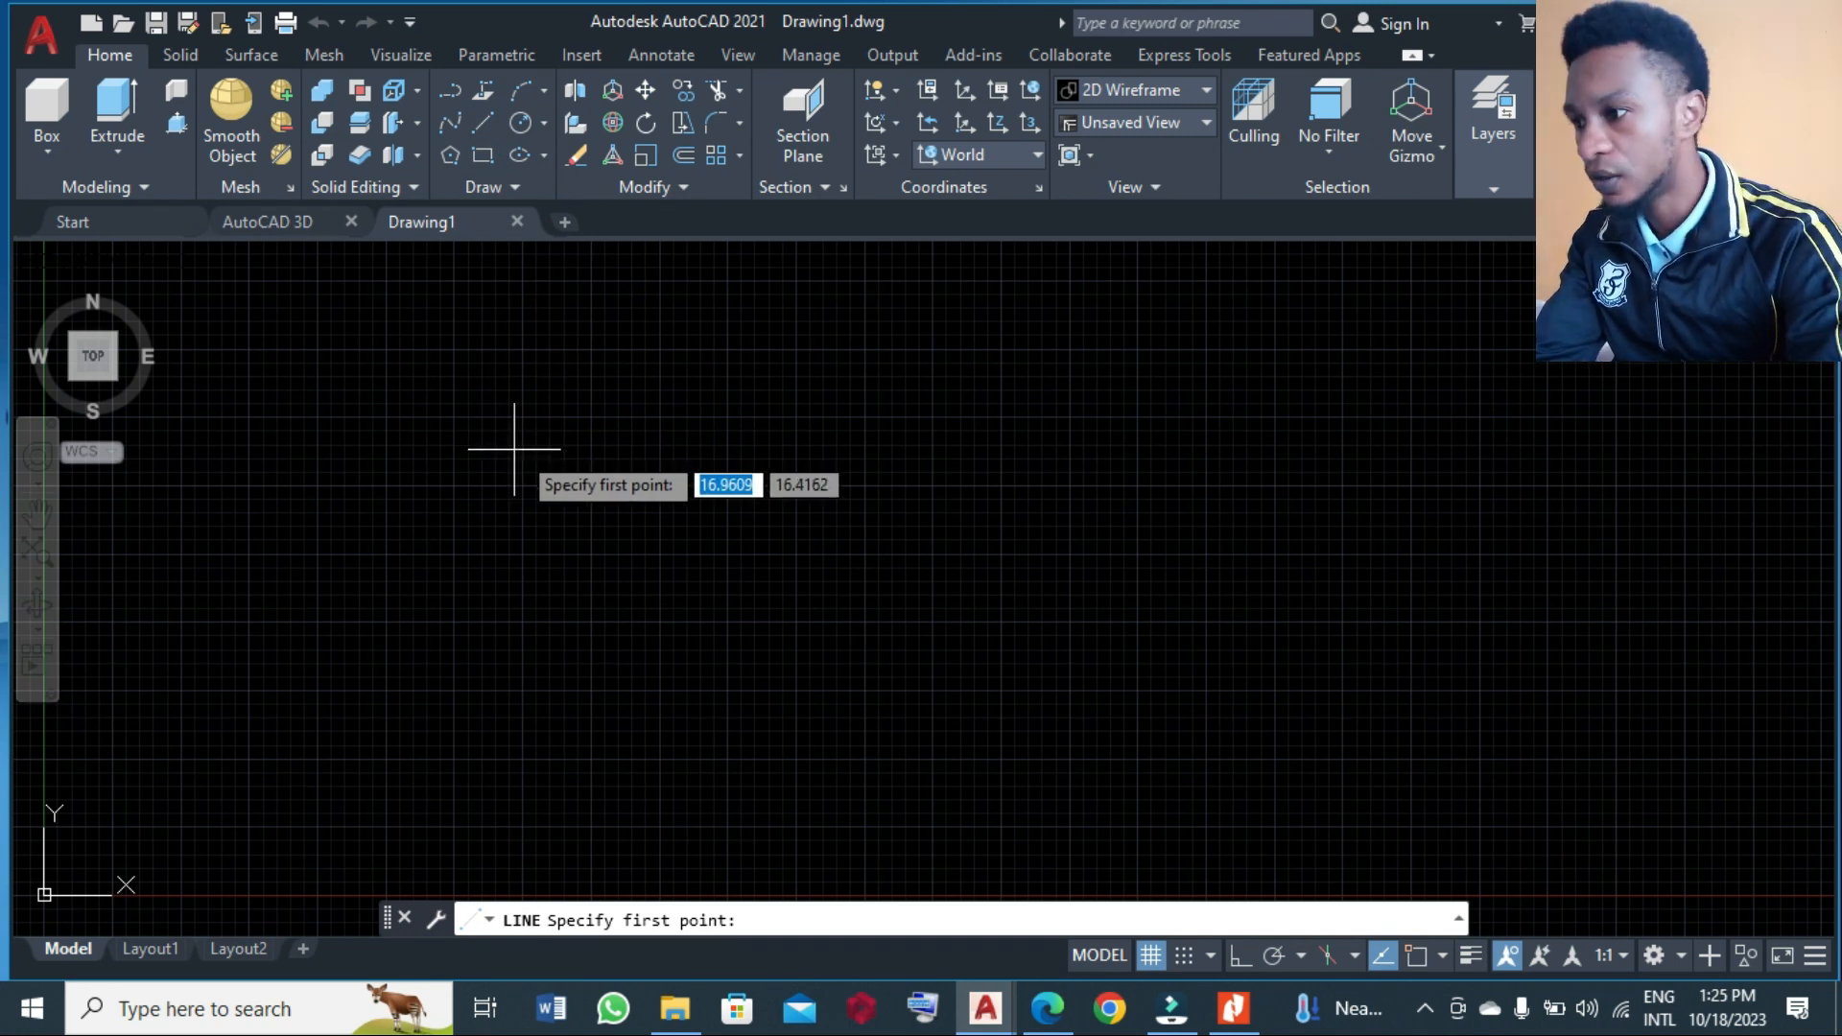
left_click(589, 487)
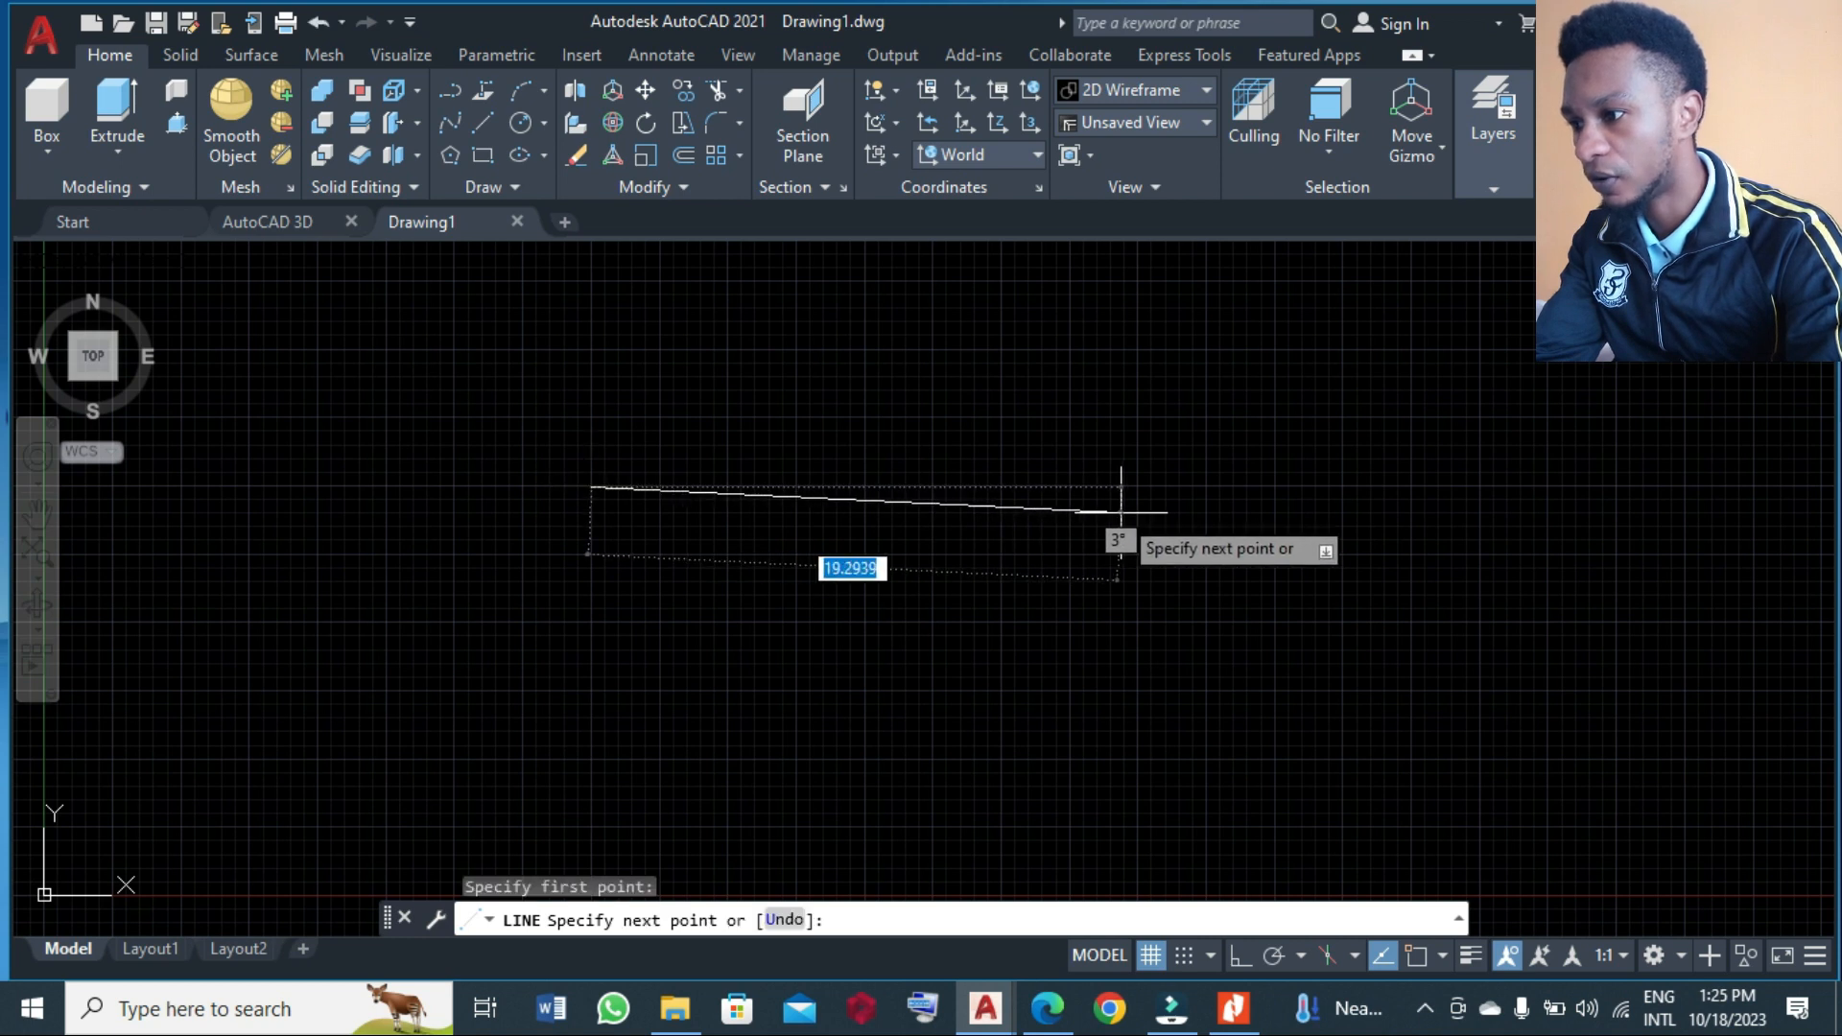
left_click(1246, 963)
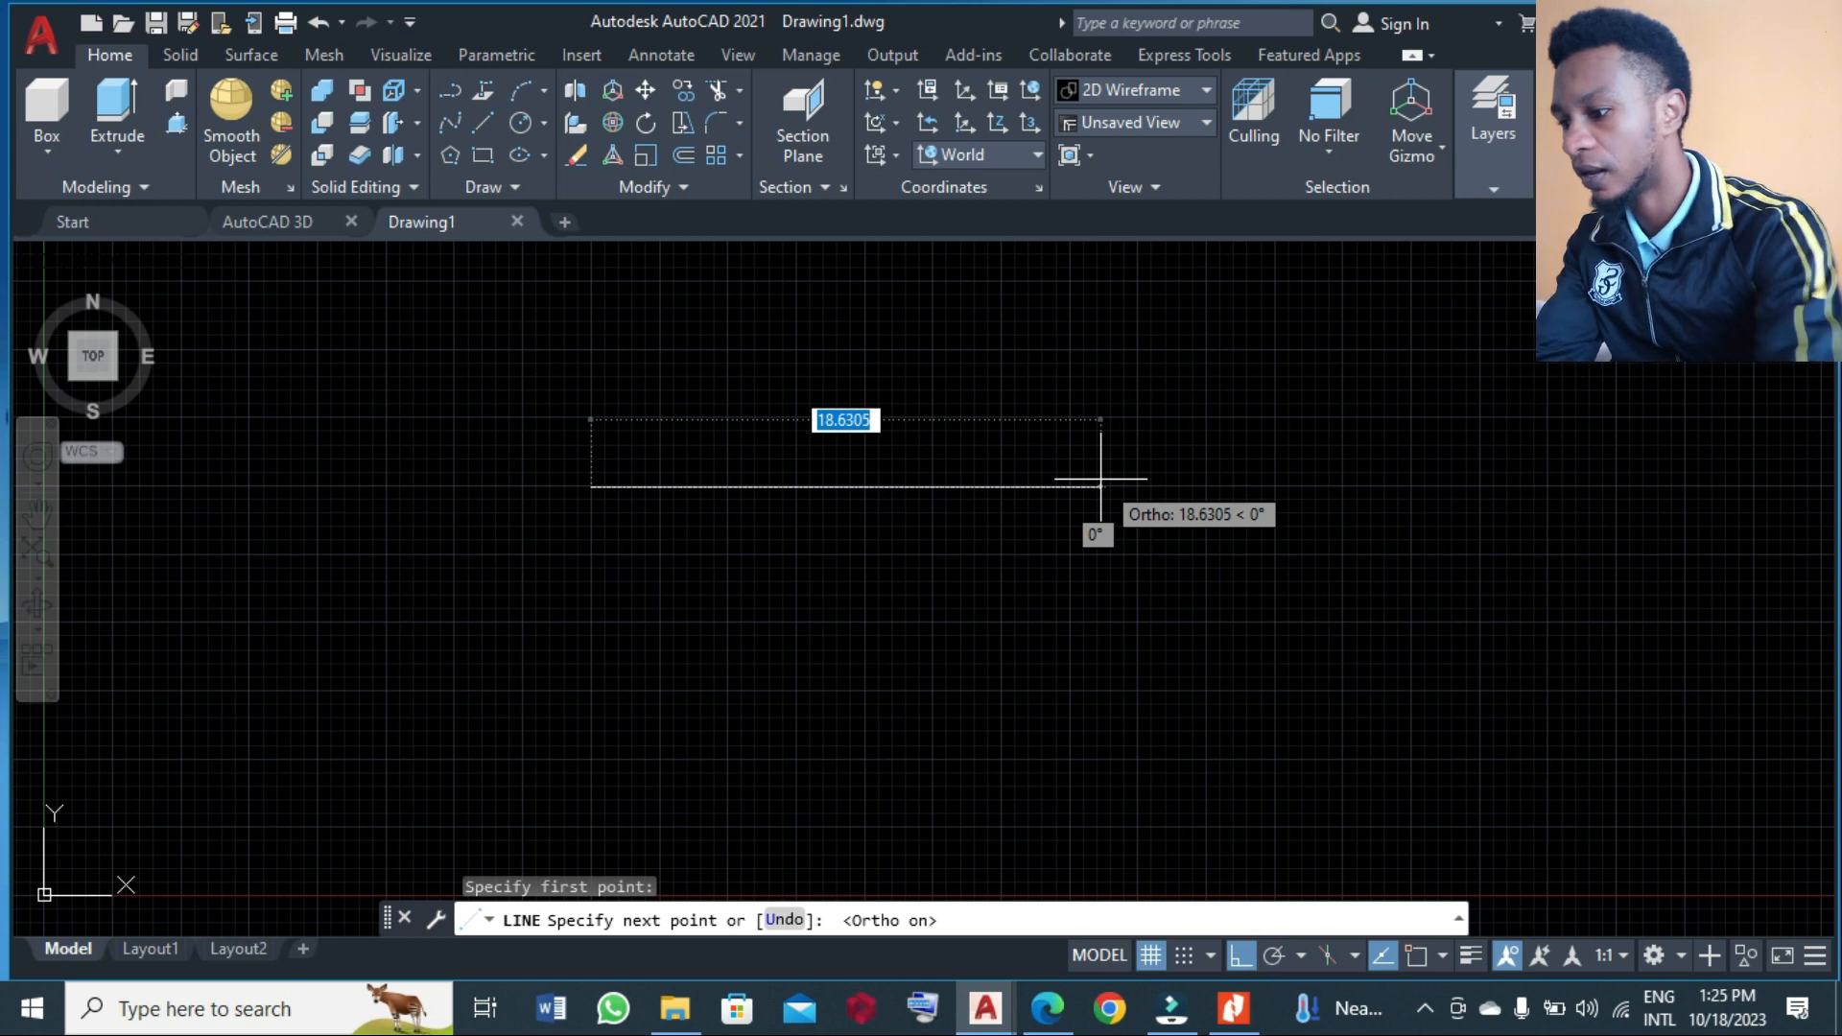
type("20")
key("Return")
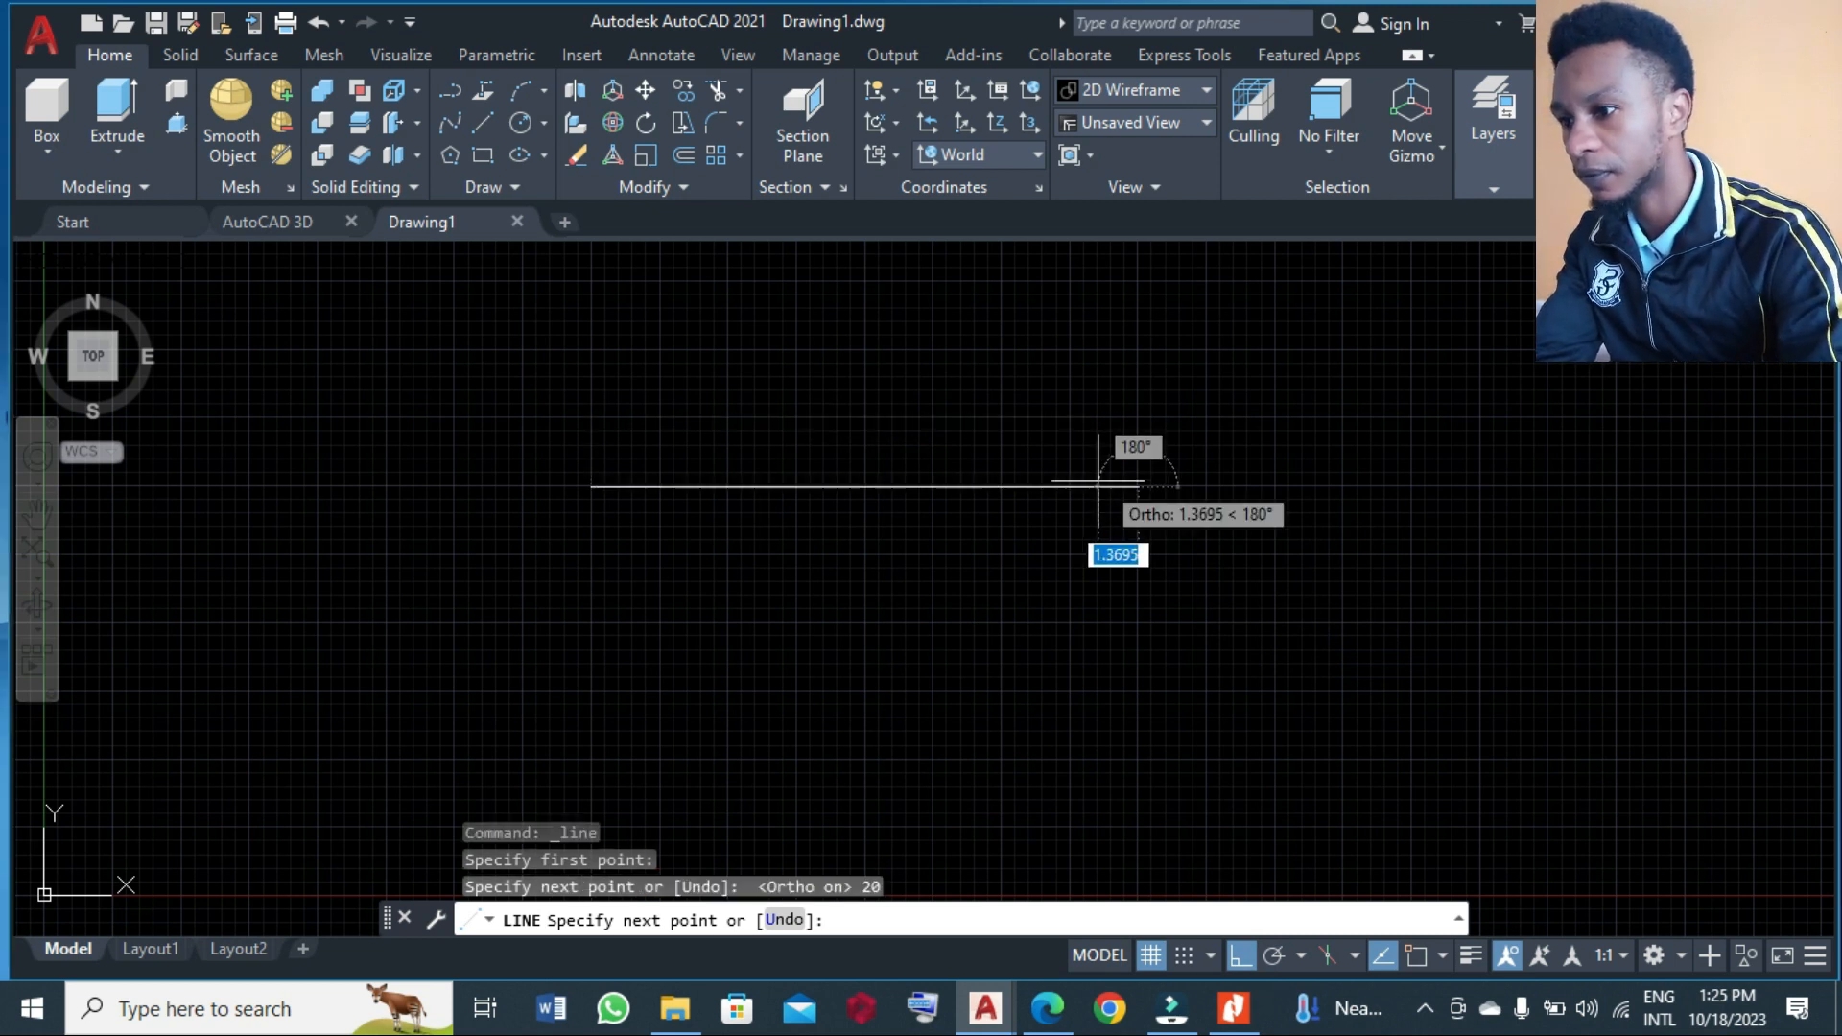
key("Return")
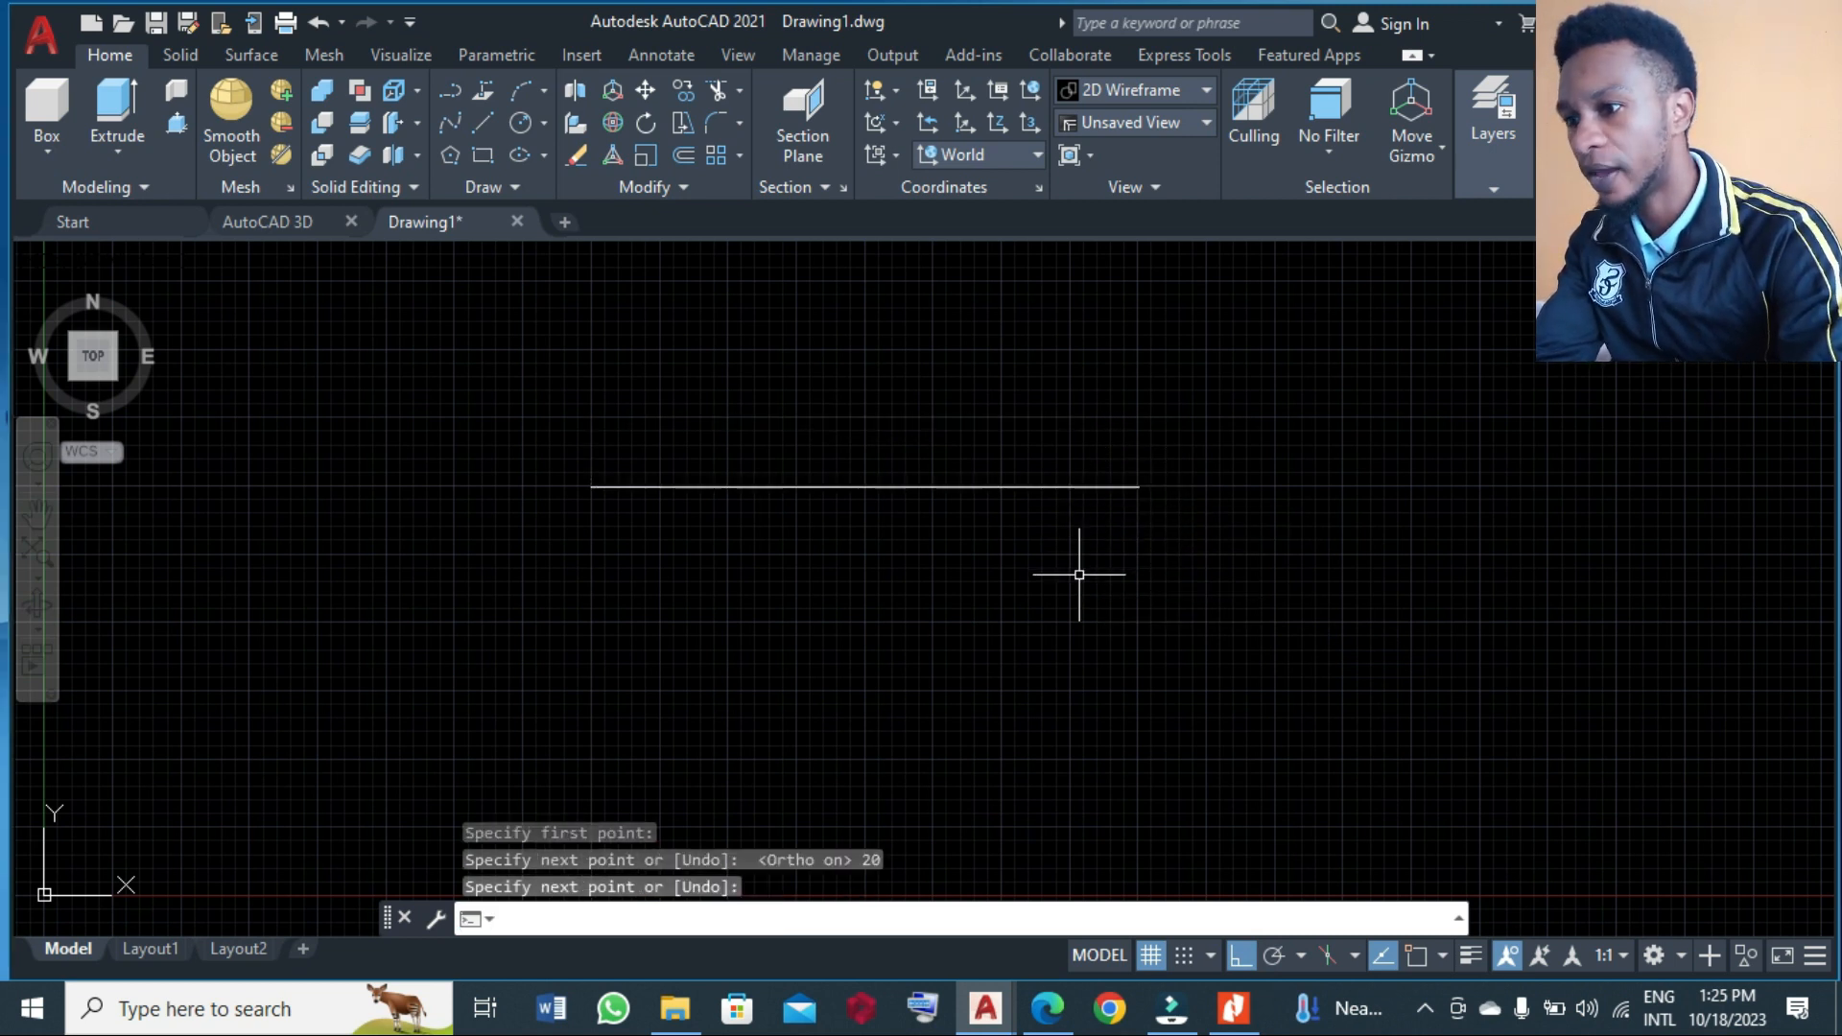
- Turn on object snap and draw a 23-unit vertical line downward from the horizontal line's left endpoint
left_click(483, 122)
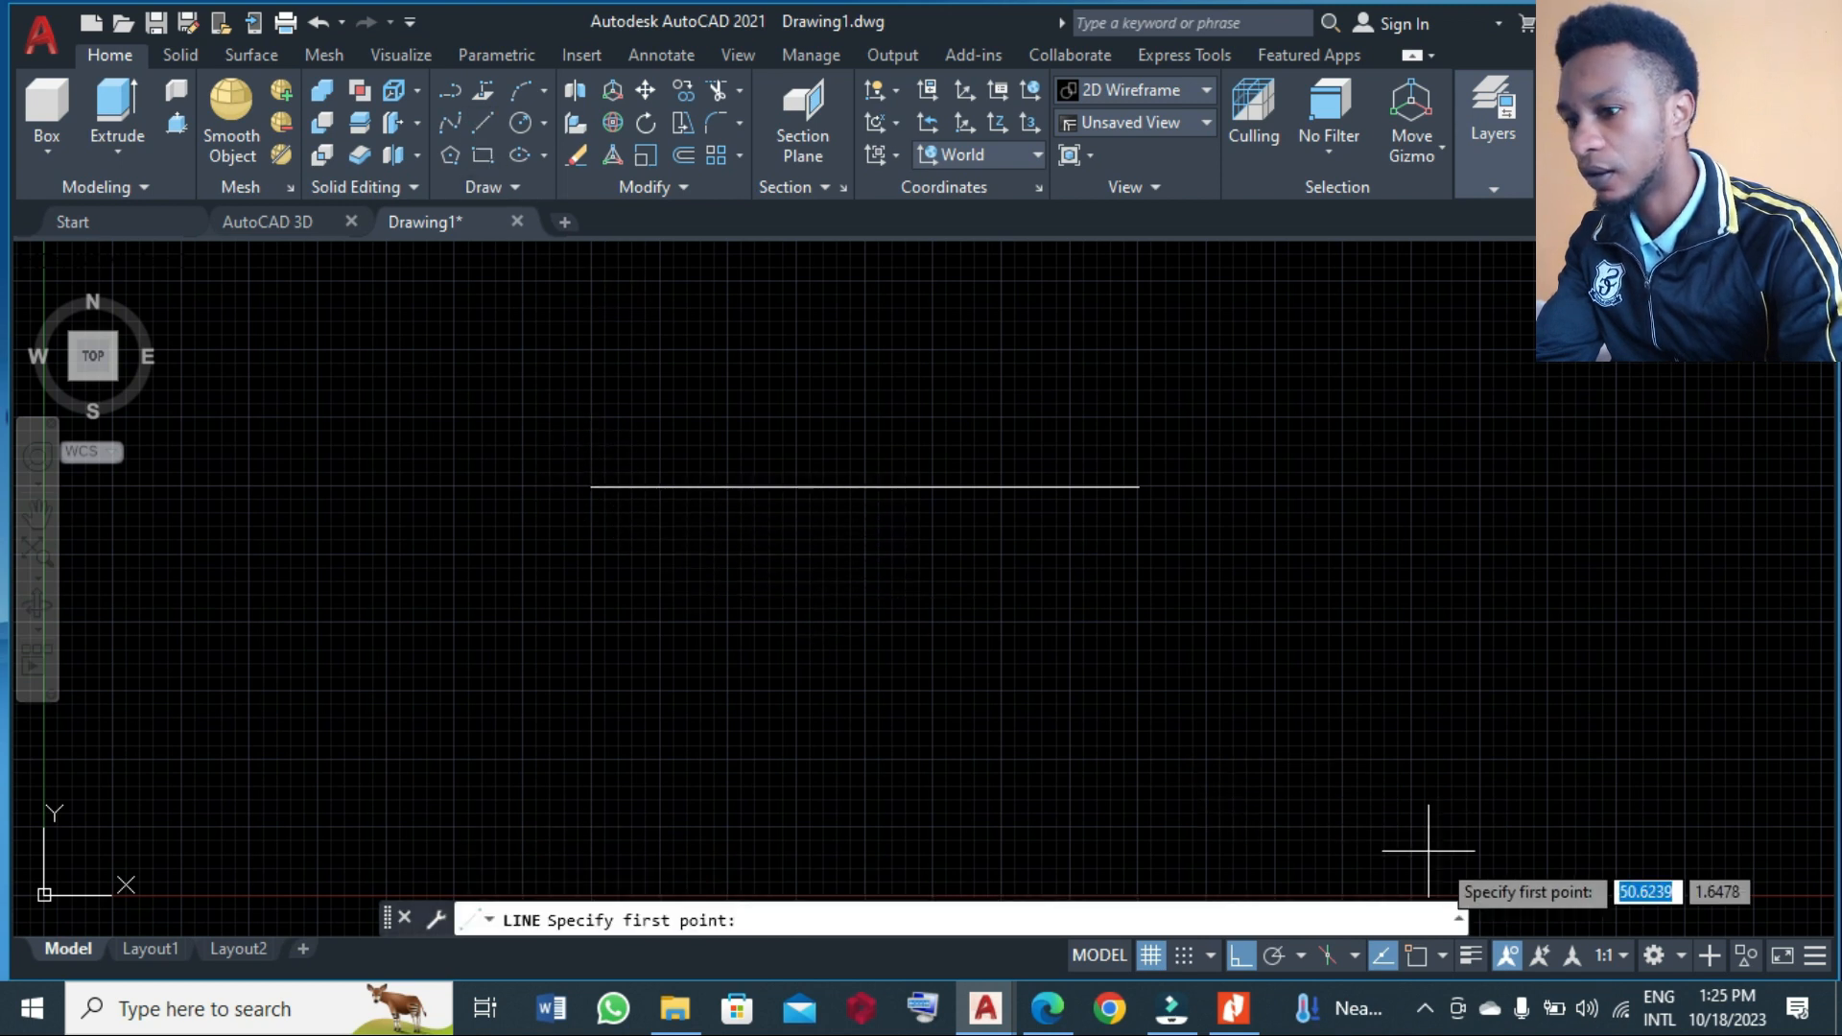
left_click(1416, 955)
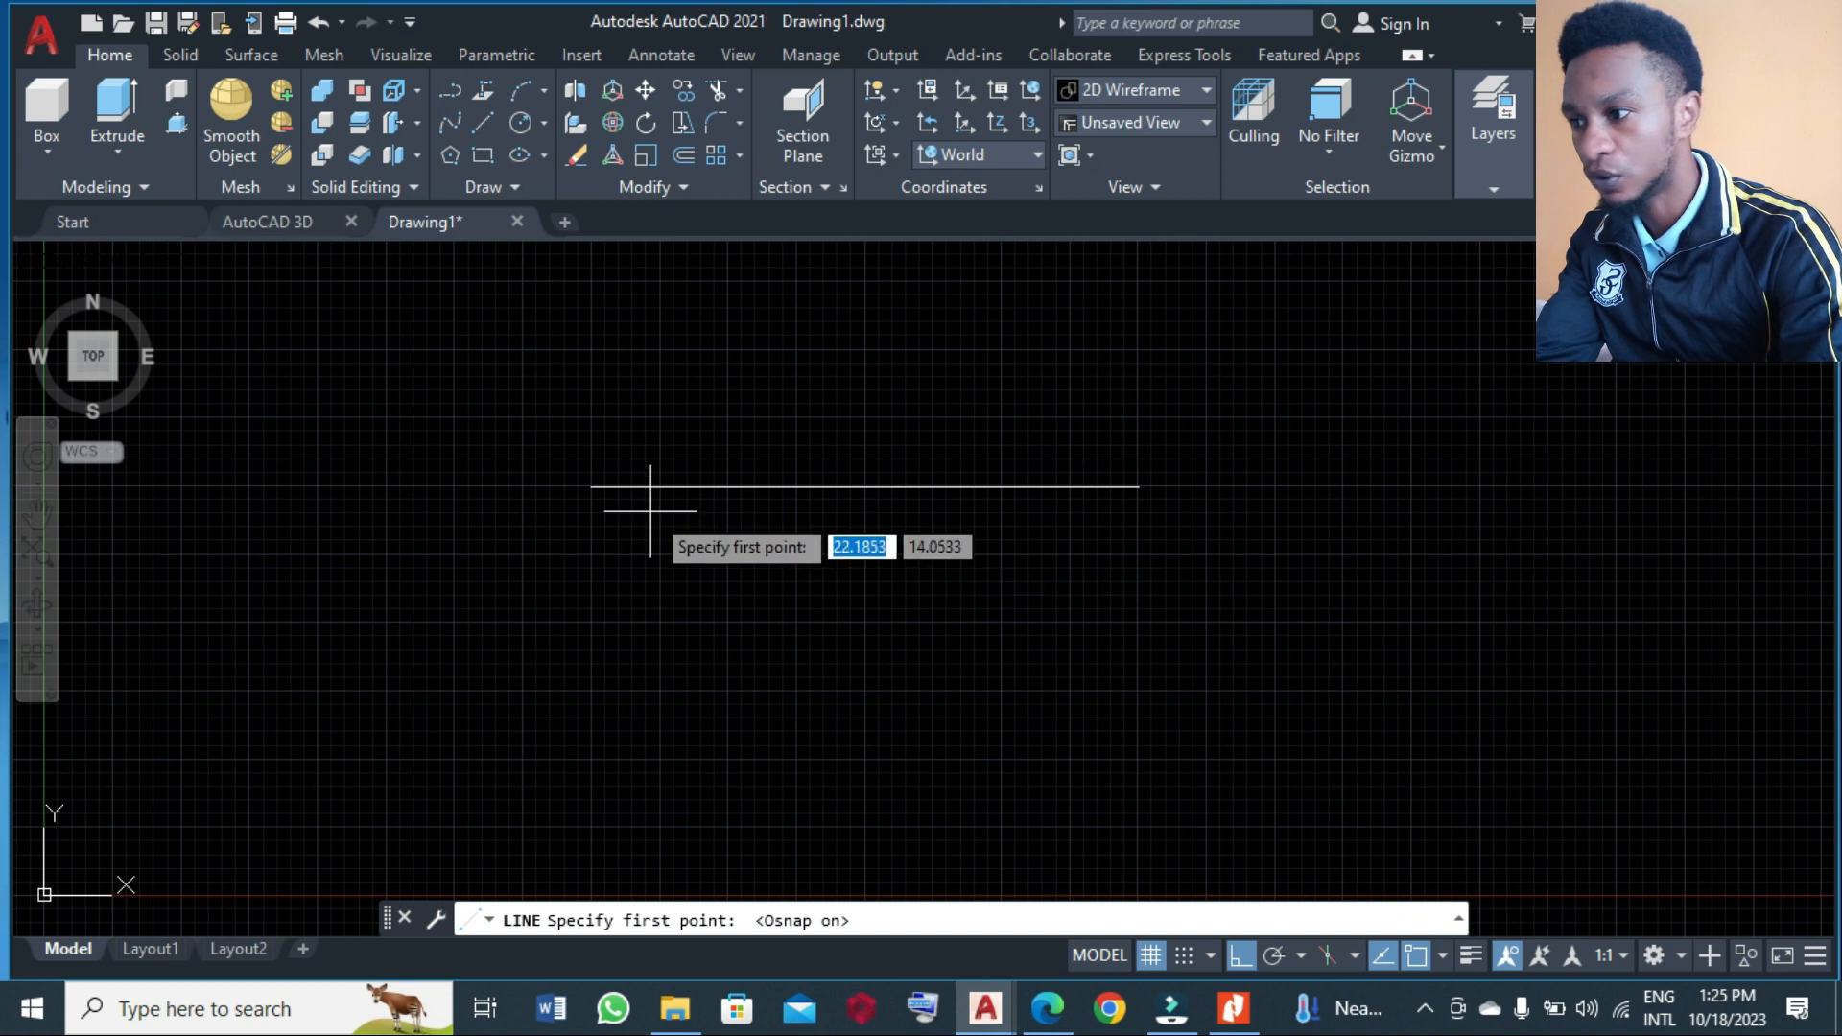
left_click(591, 487)
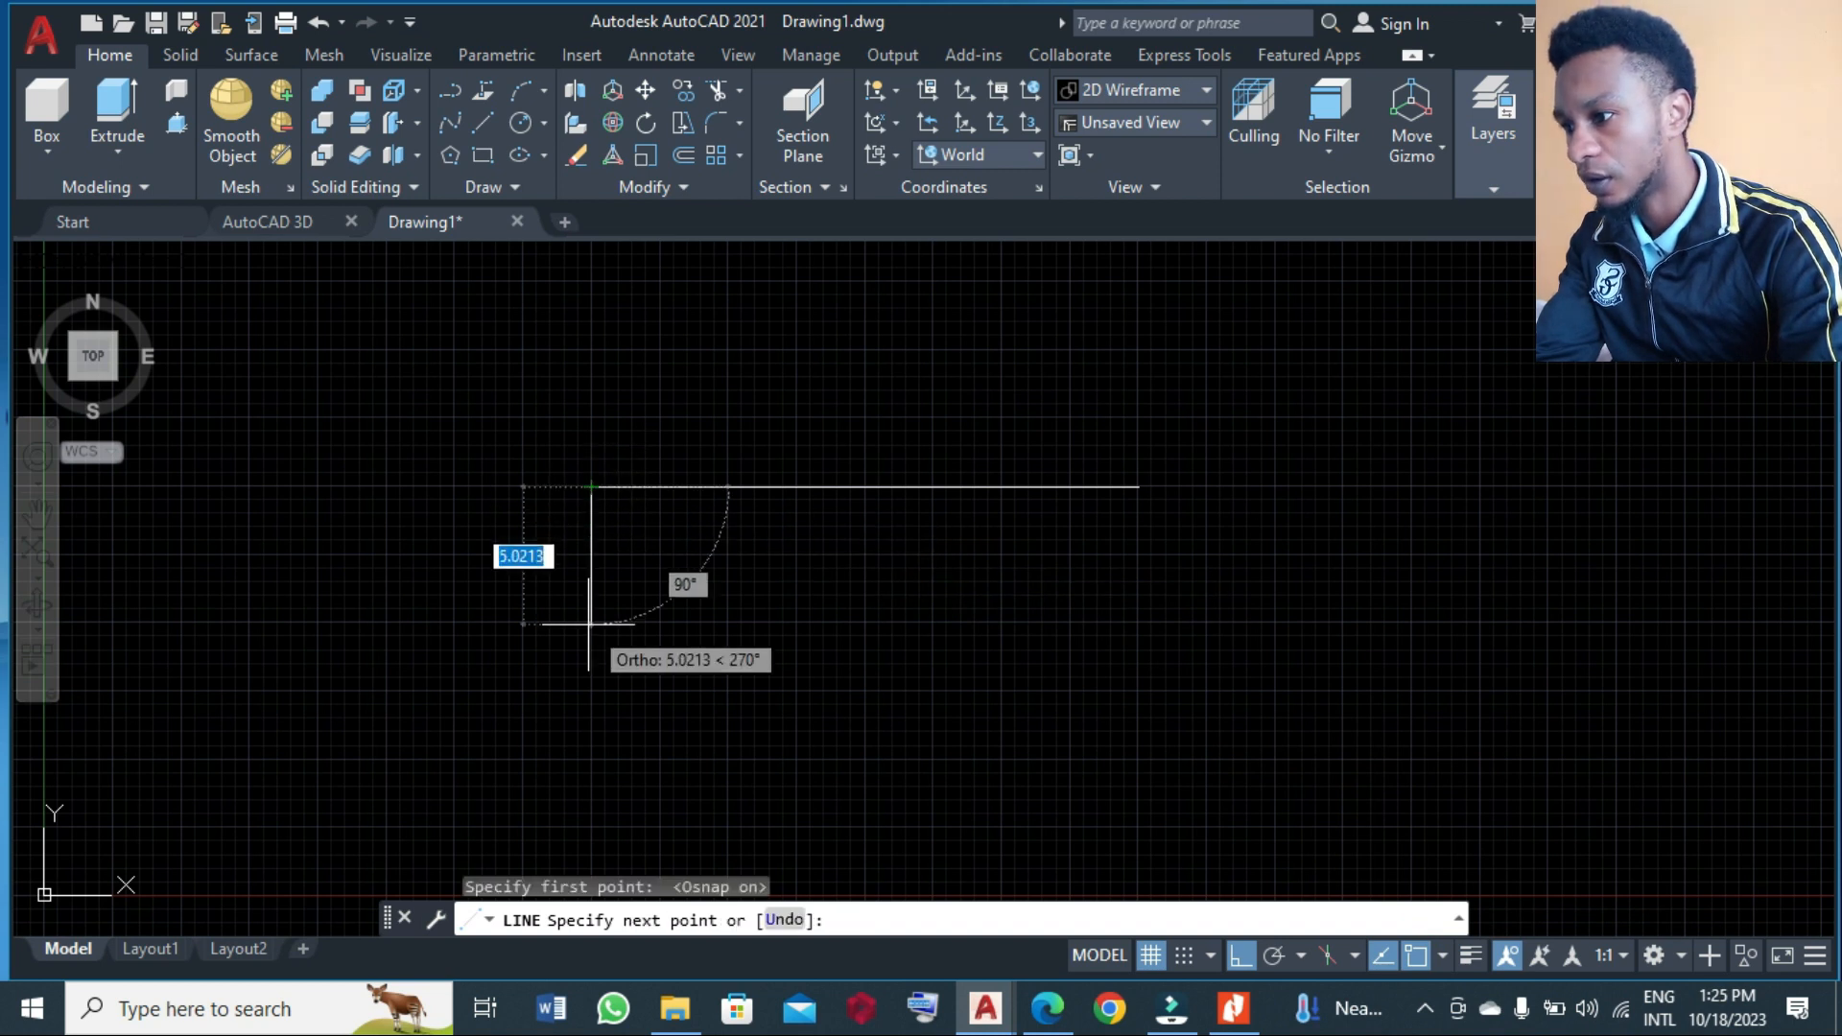
scroll(588, 624, "down", 2)
type("2")
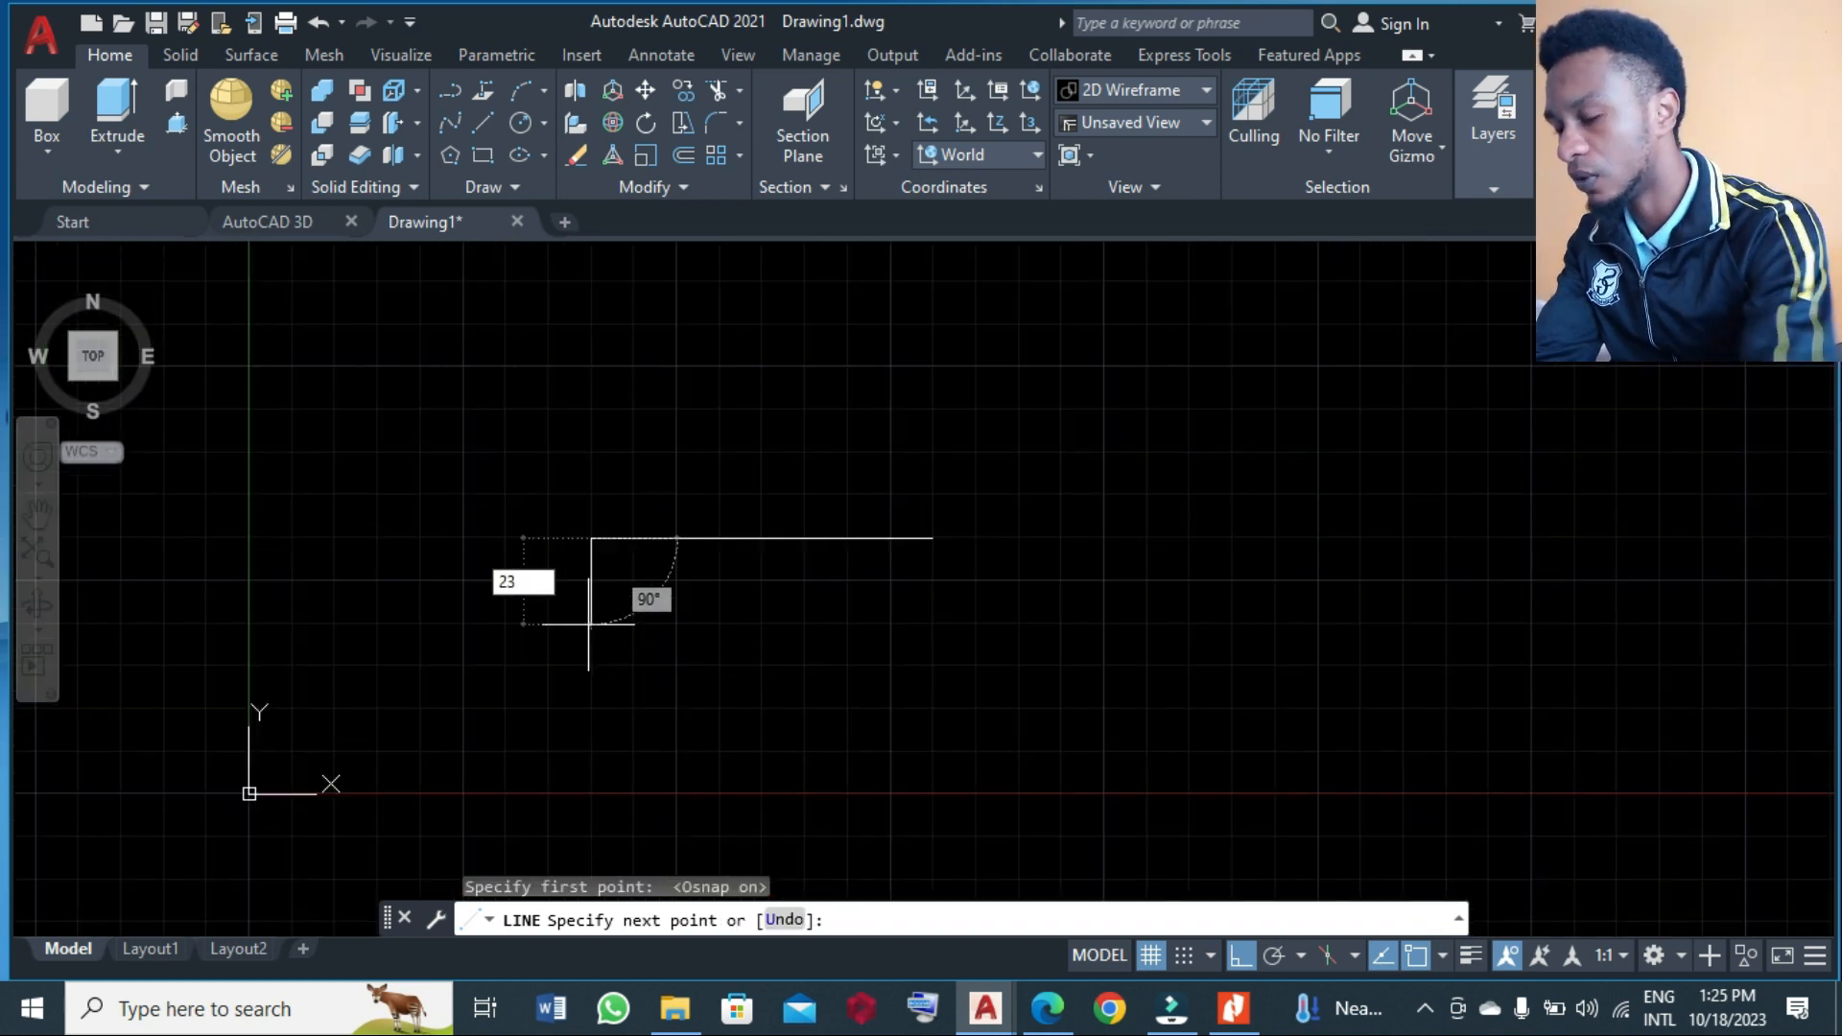
type("3")
key("Return")
key("Return")
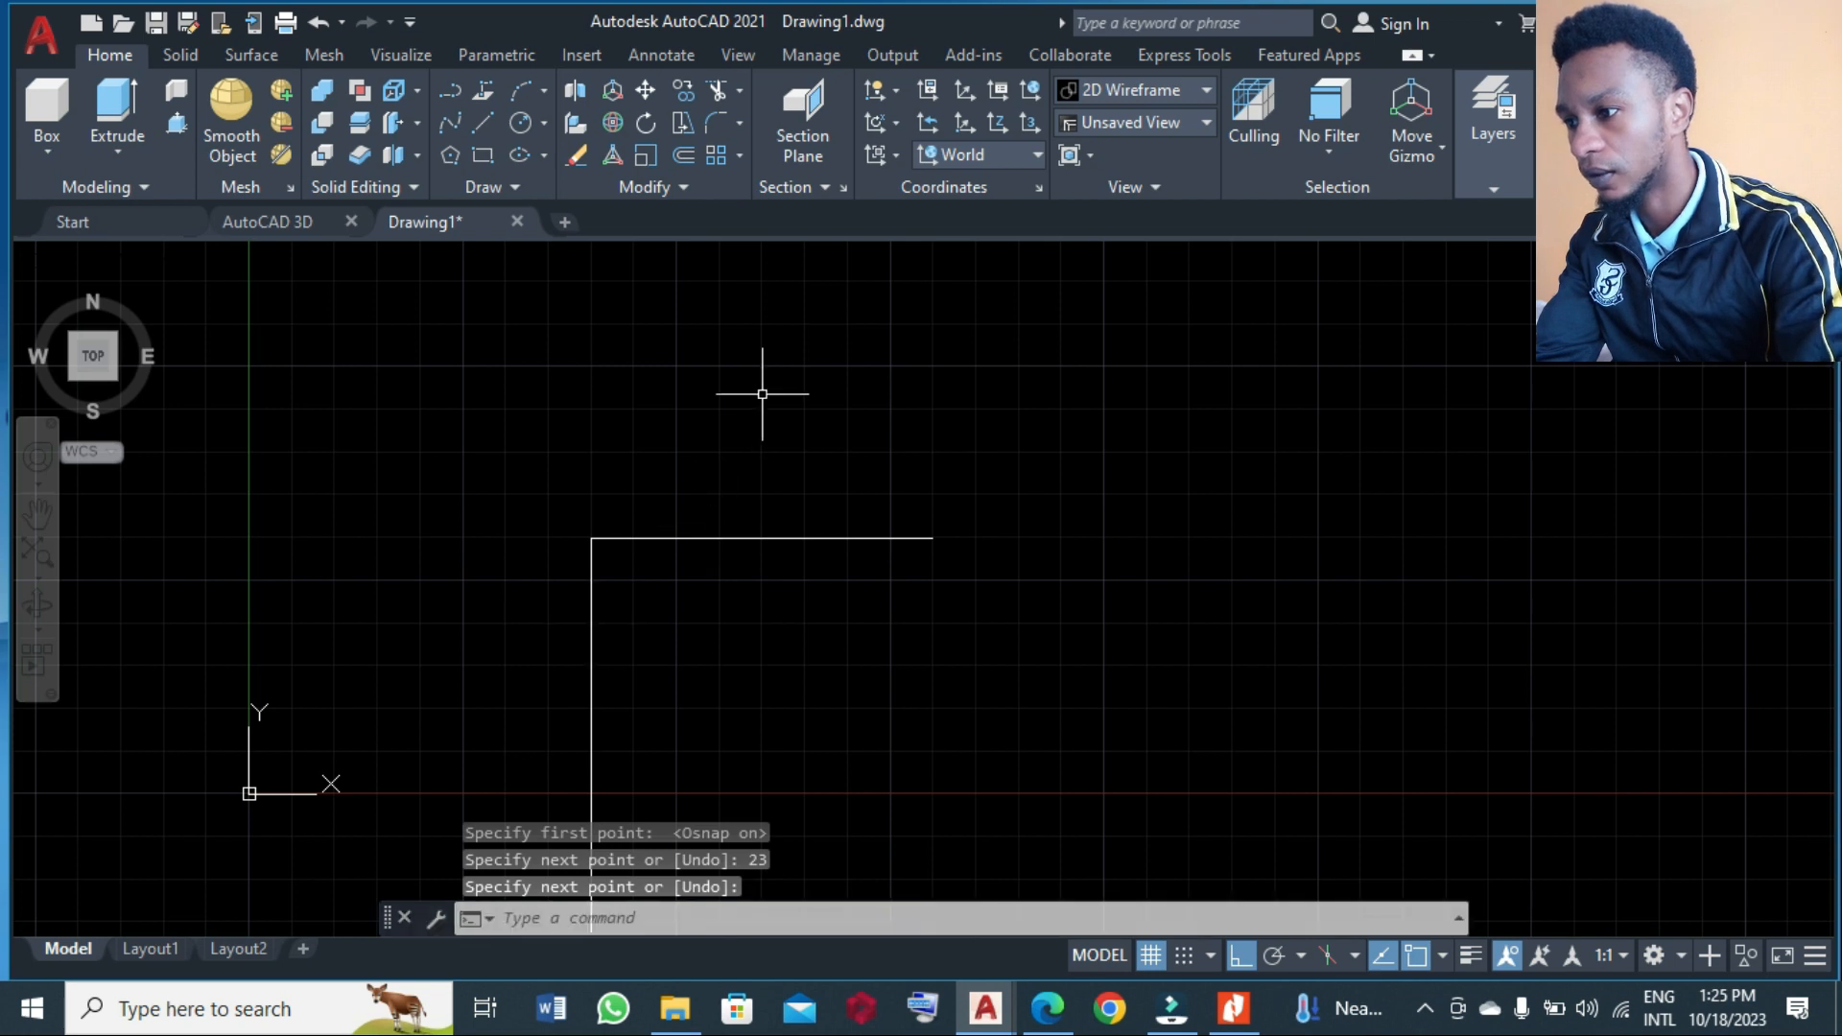
- Draw a 12.5-unit horizontal line to the right from the lower end of the vertical line
scroll(761, 390, "down", 3)
scroll(739, 539, "up", 2)
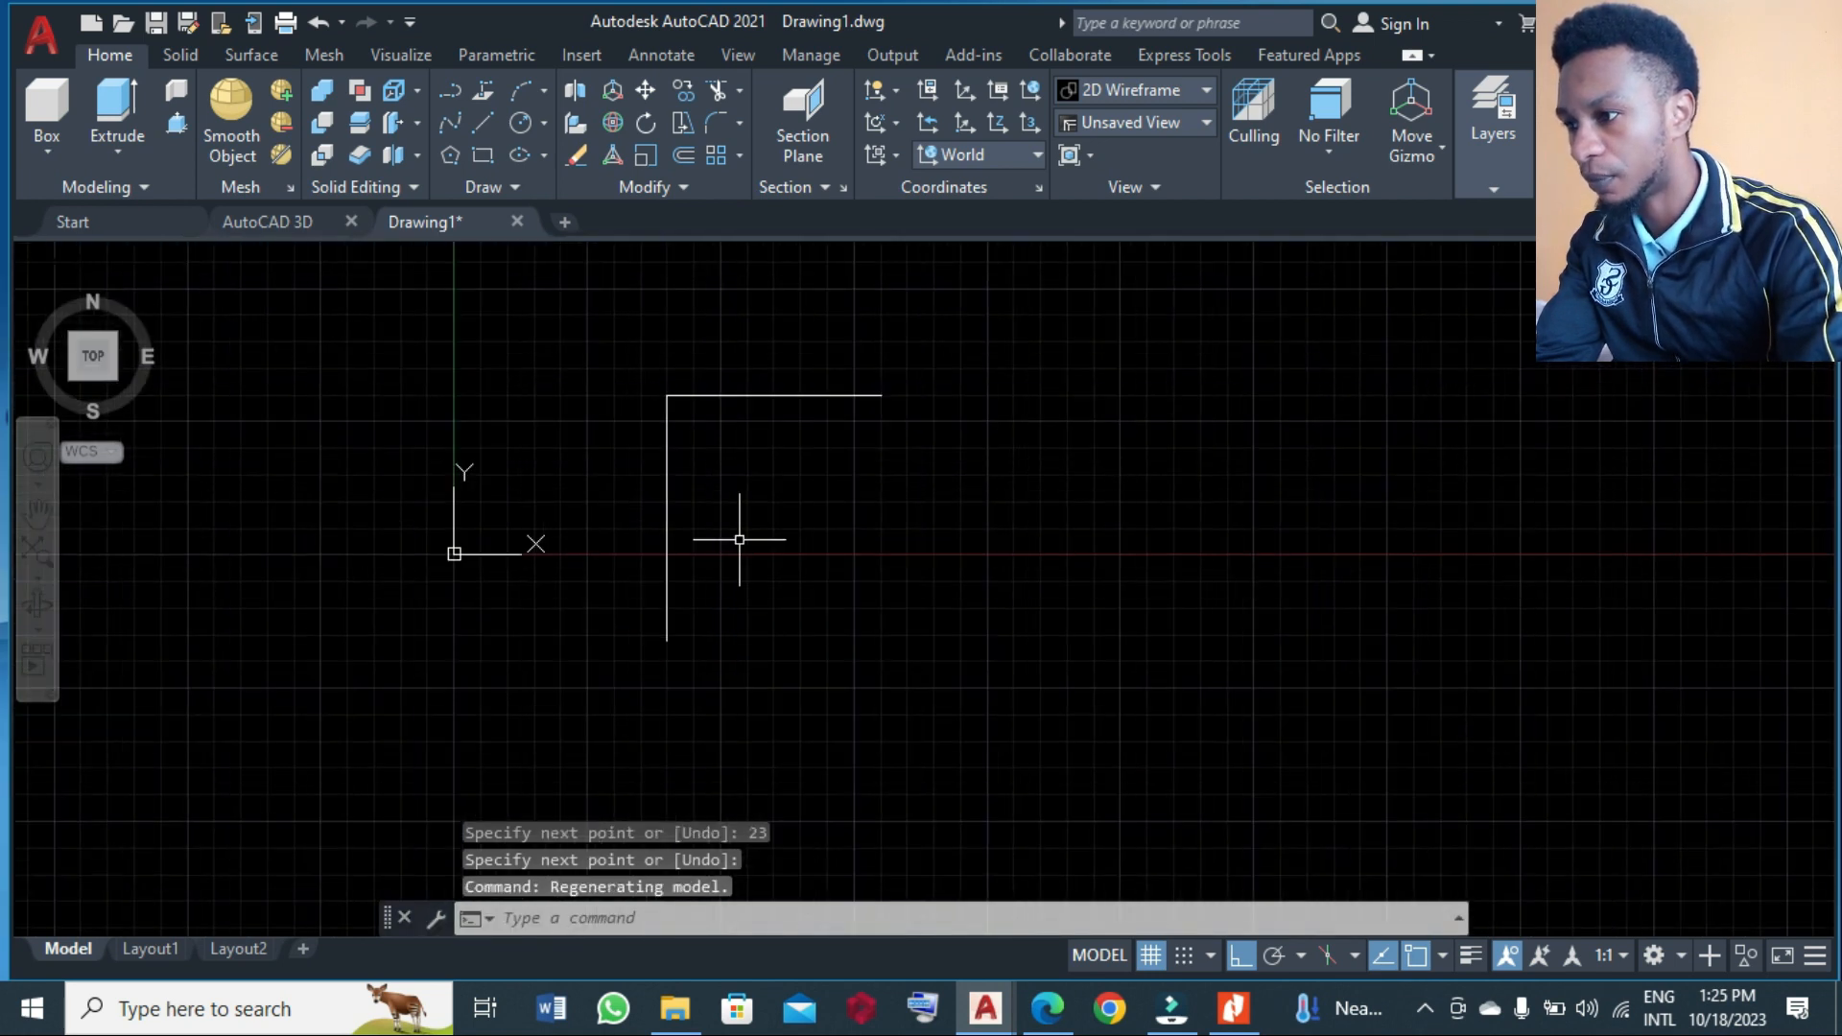
left_click(487, 122)
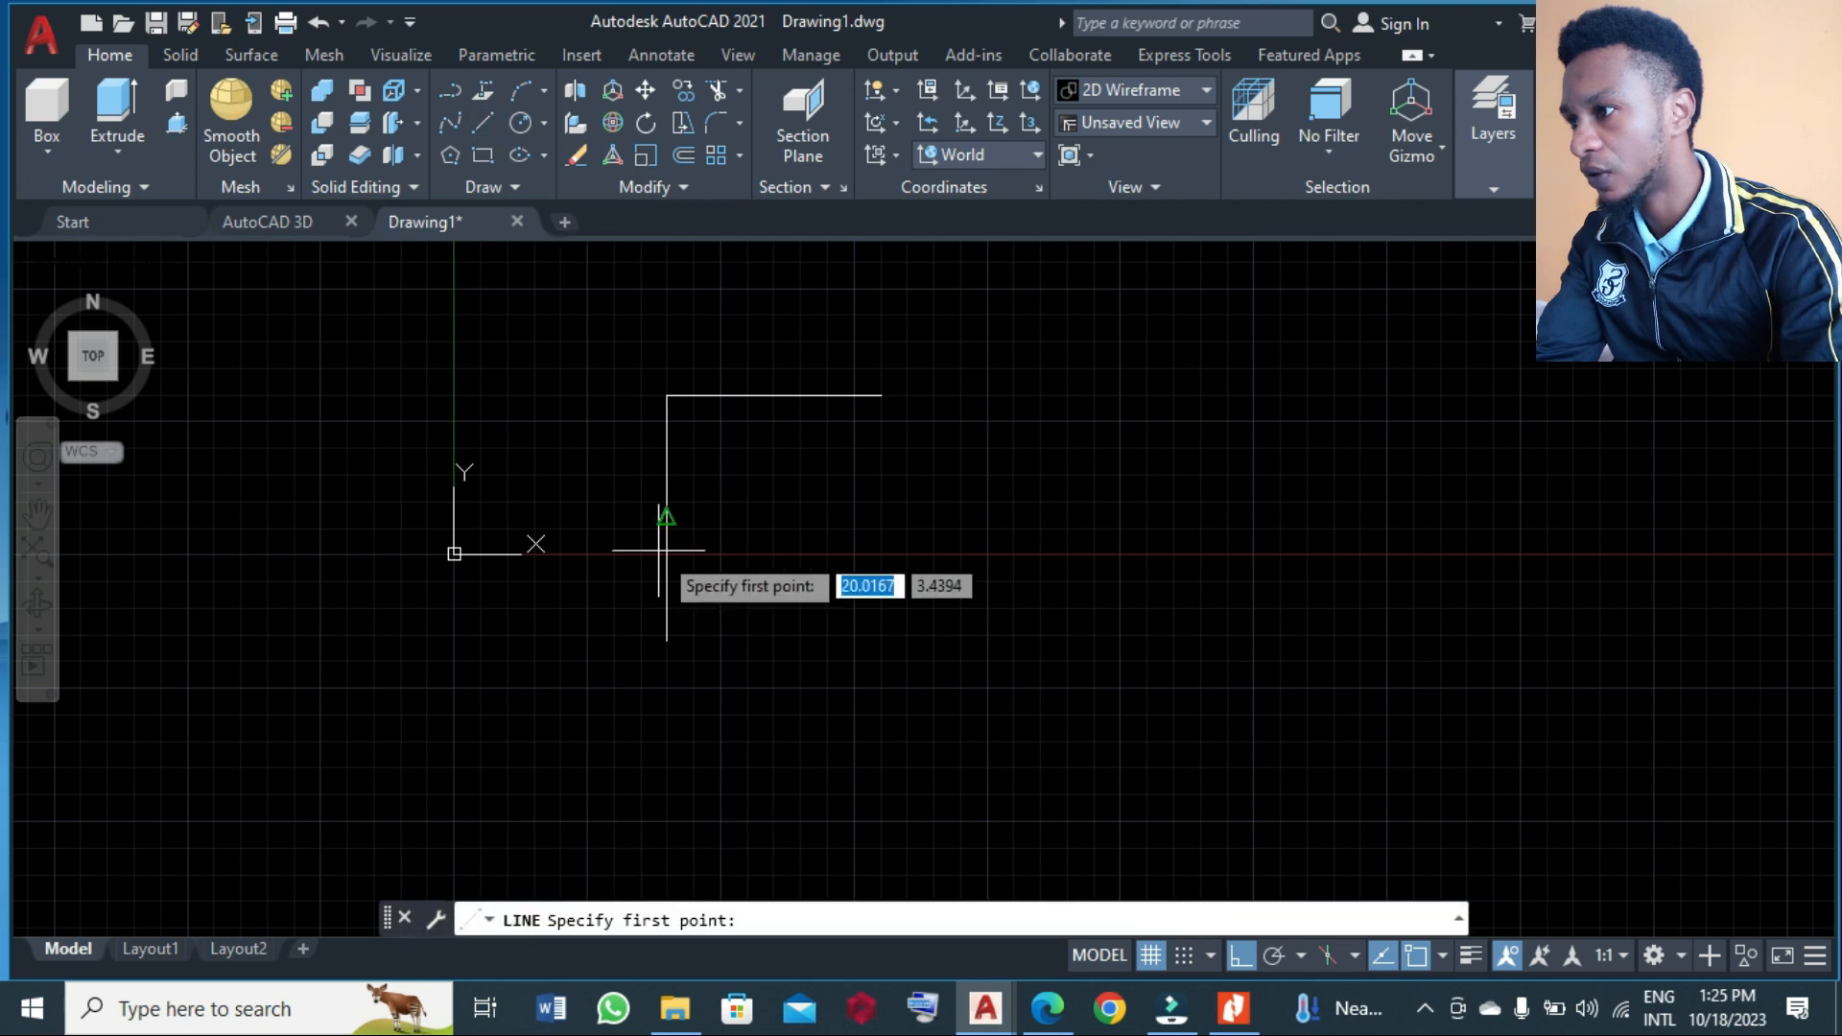
left_click(666, 640)
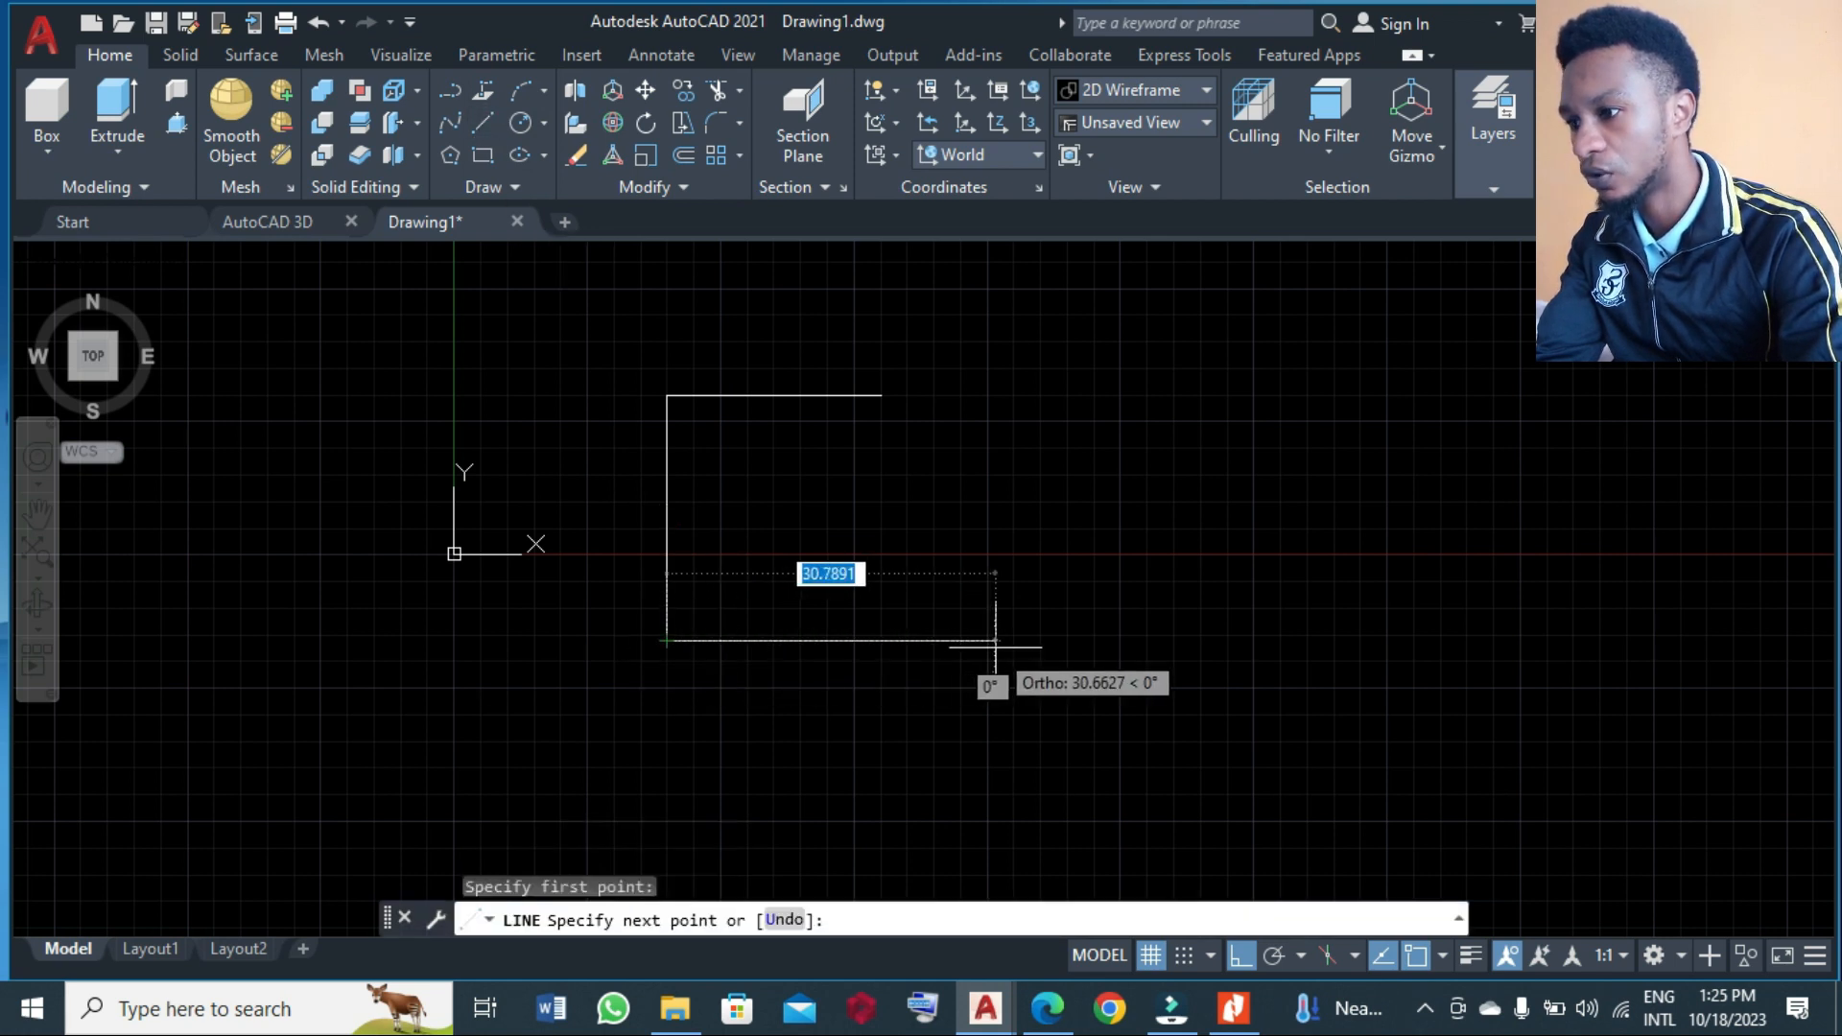
type("12.5")
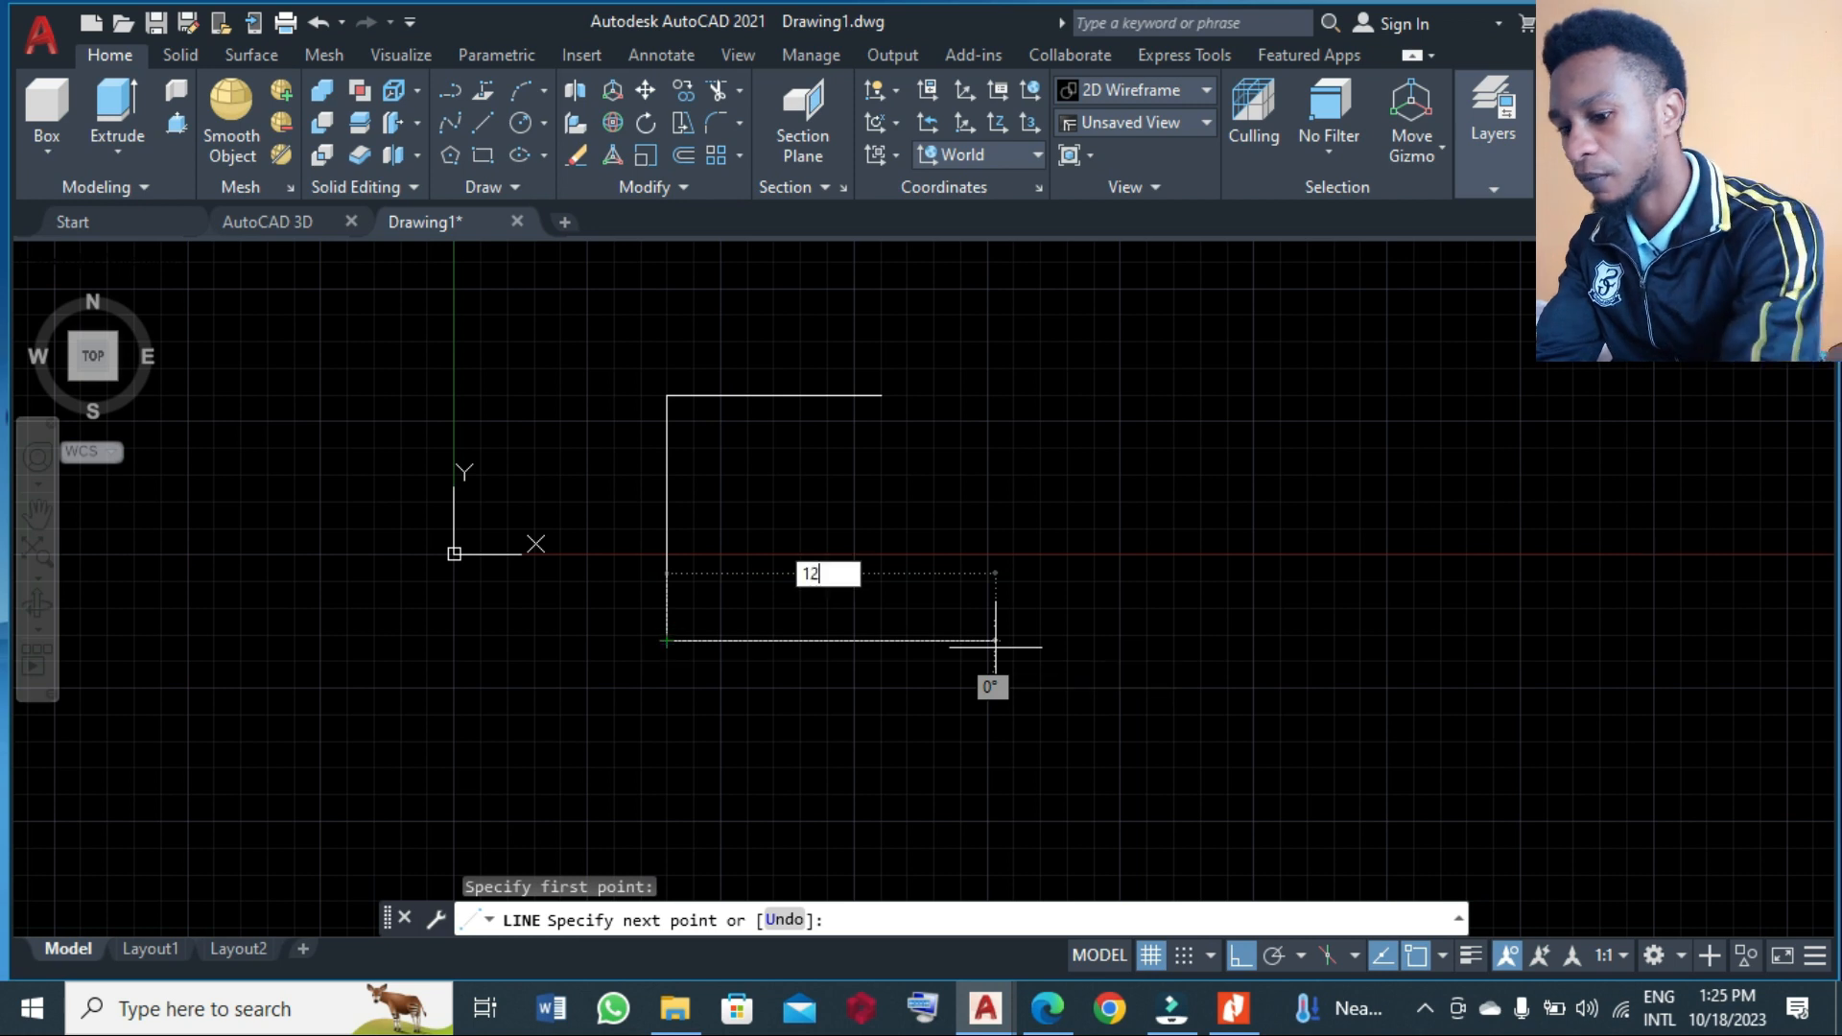
key("Return")
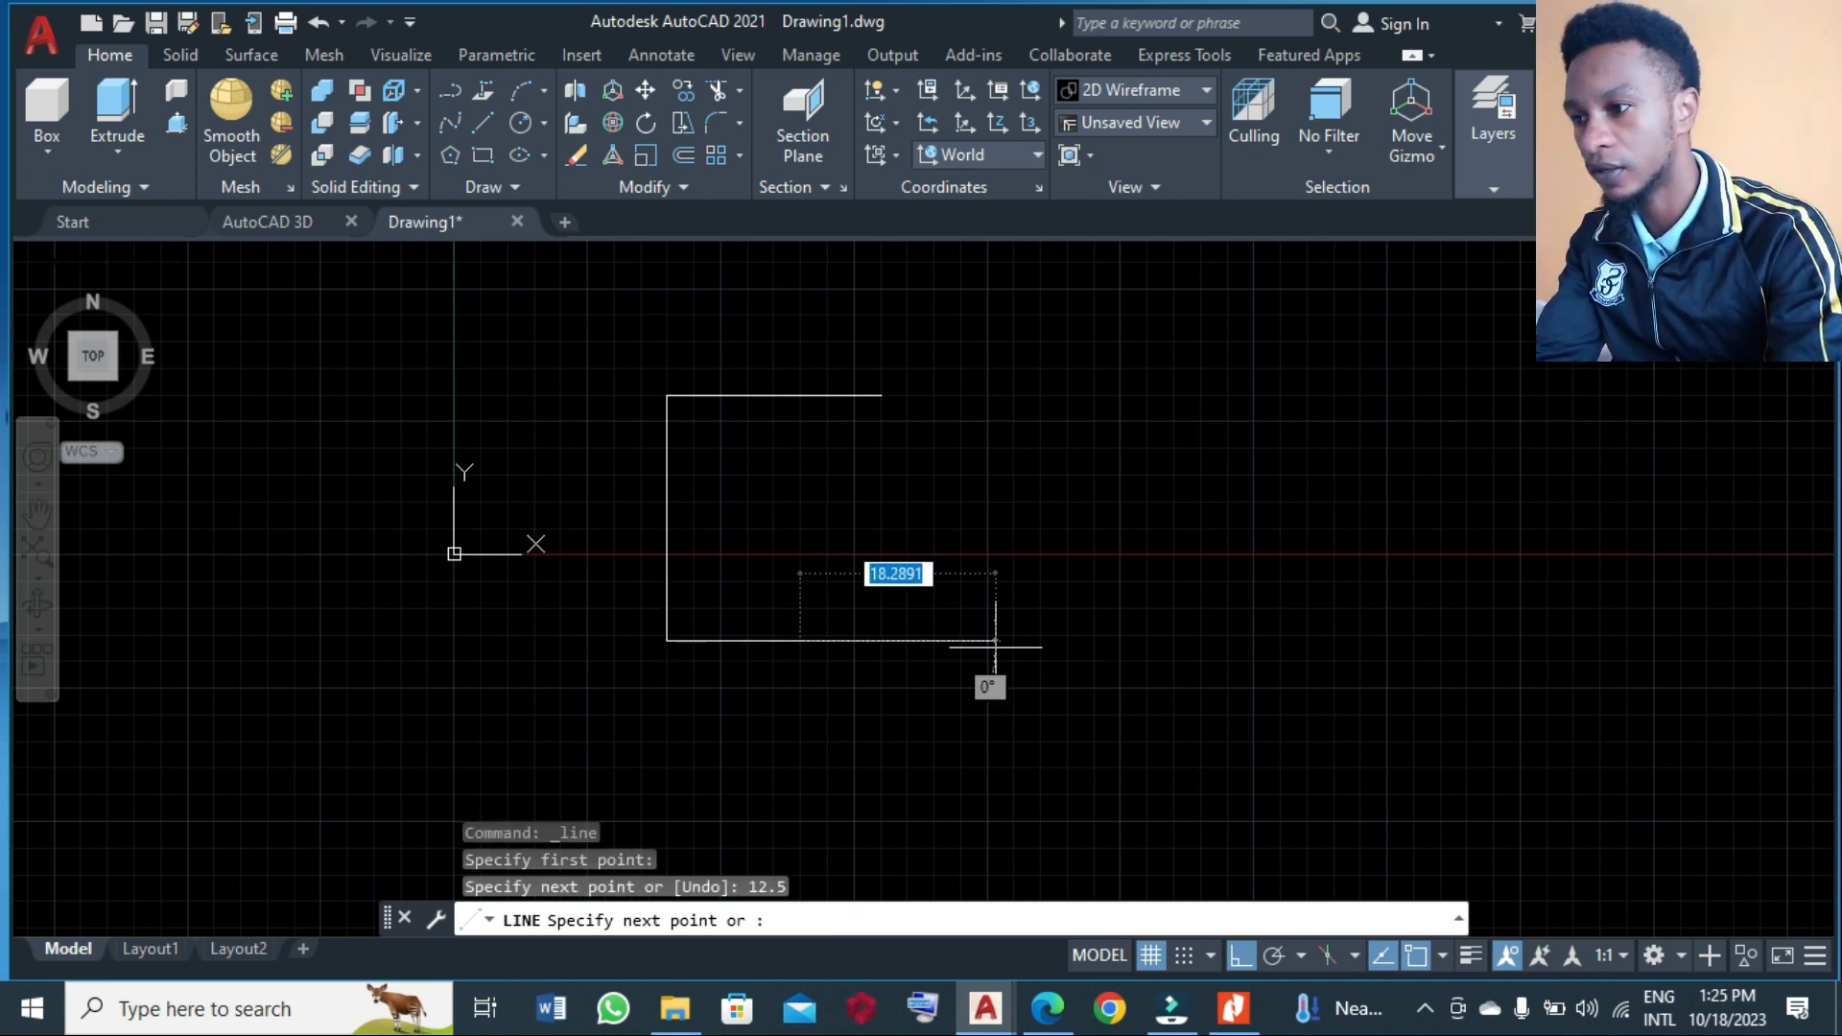
key("Return")
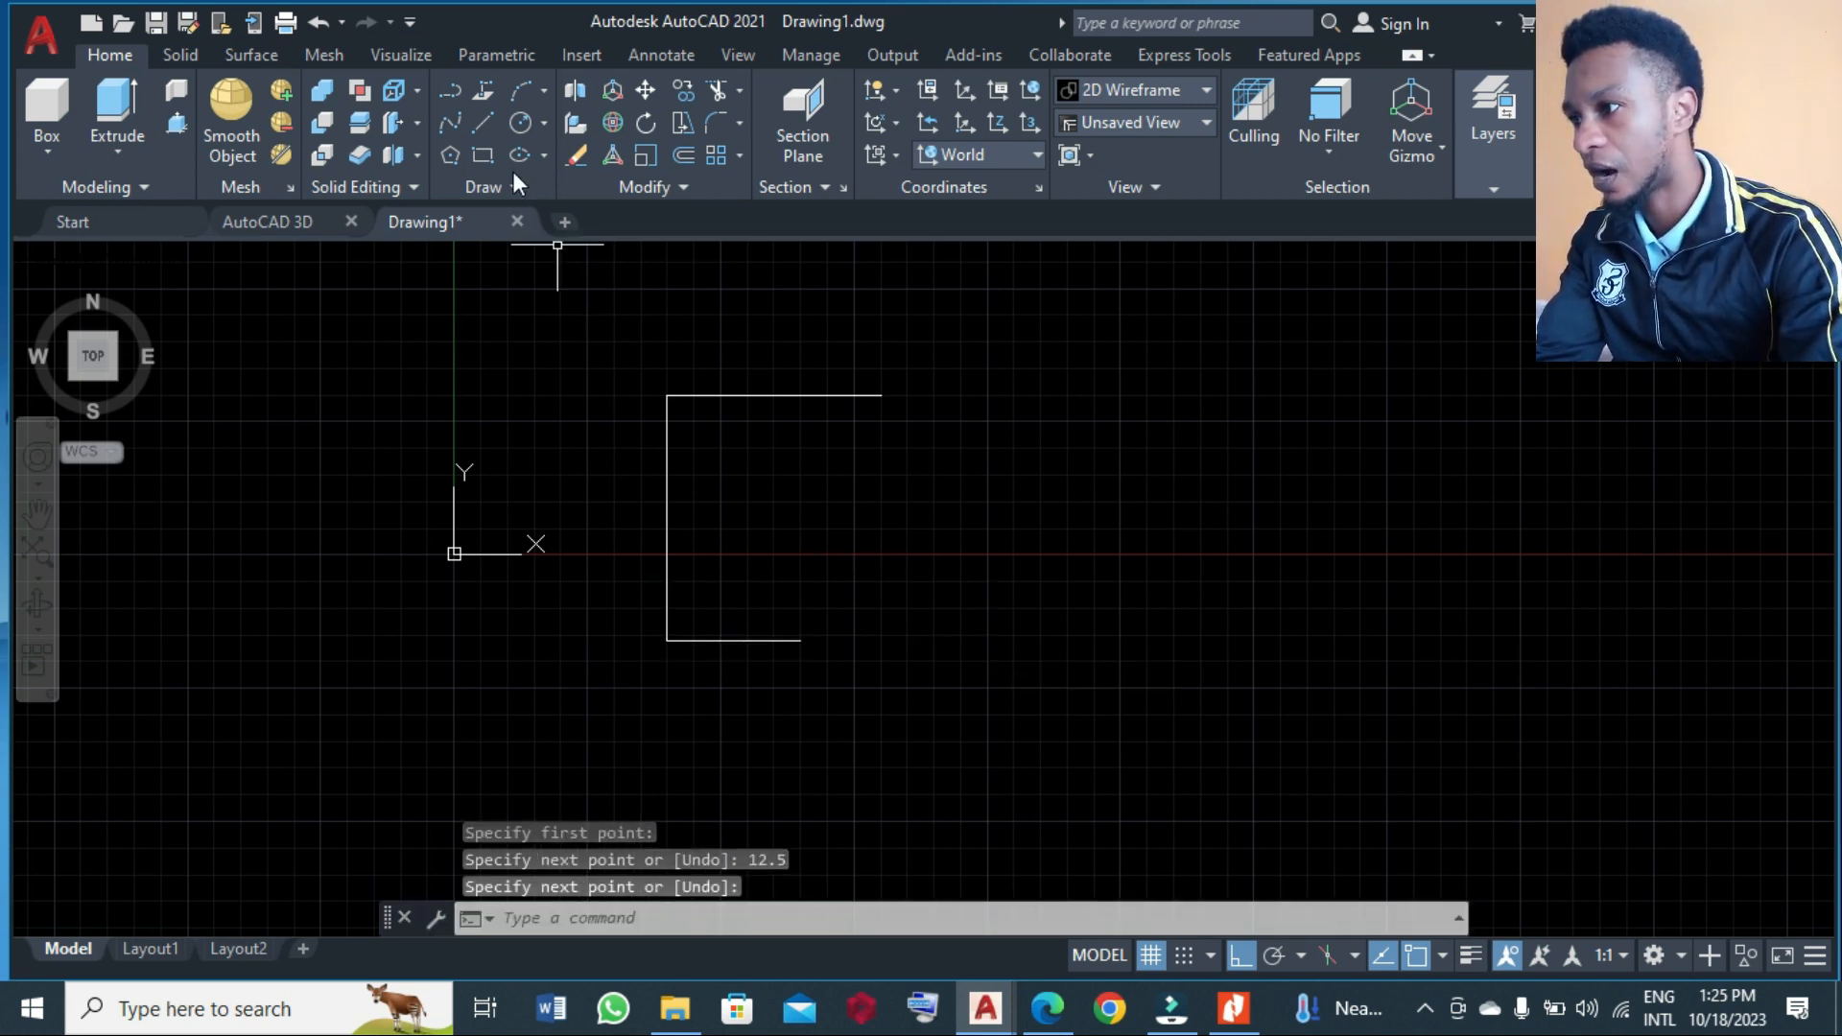
- Close the tapered profile with a slanted line joining the right endpoints of the upper and lower horizontal lines
left_click(485, 132)
left_click(880, 394)
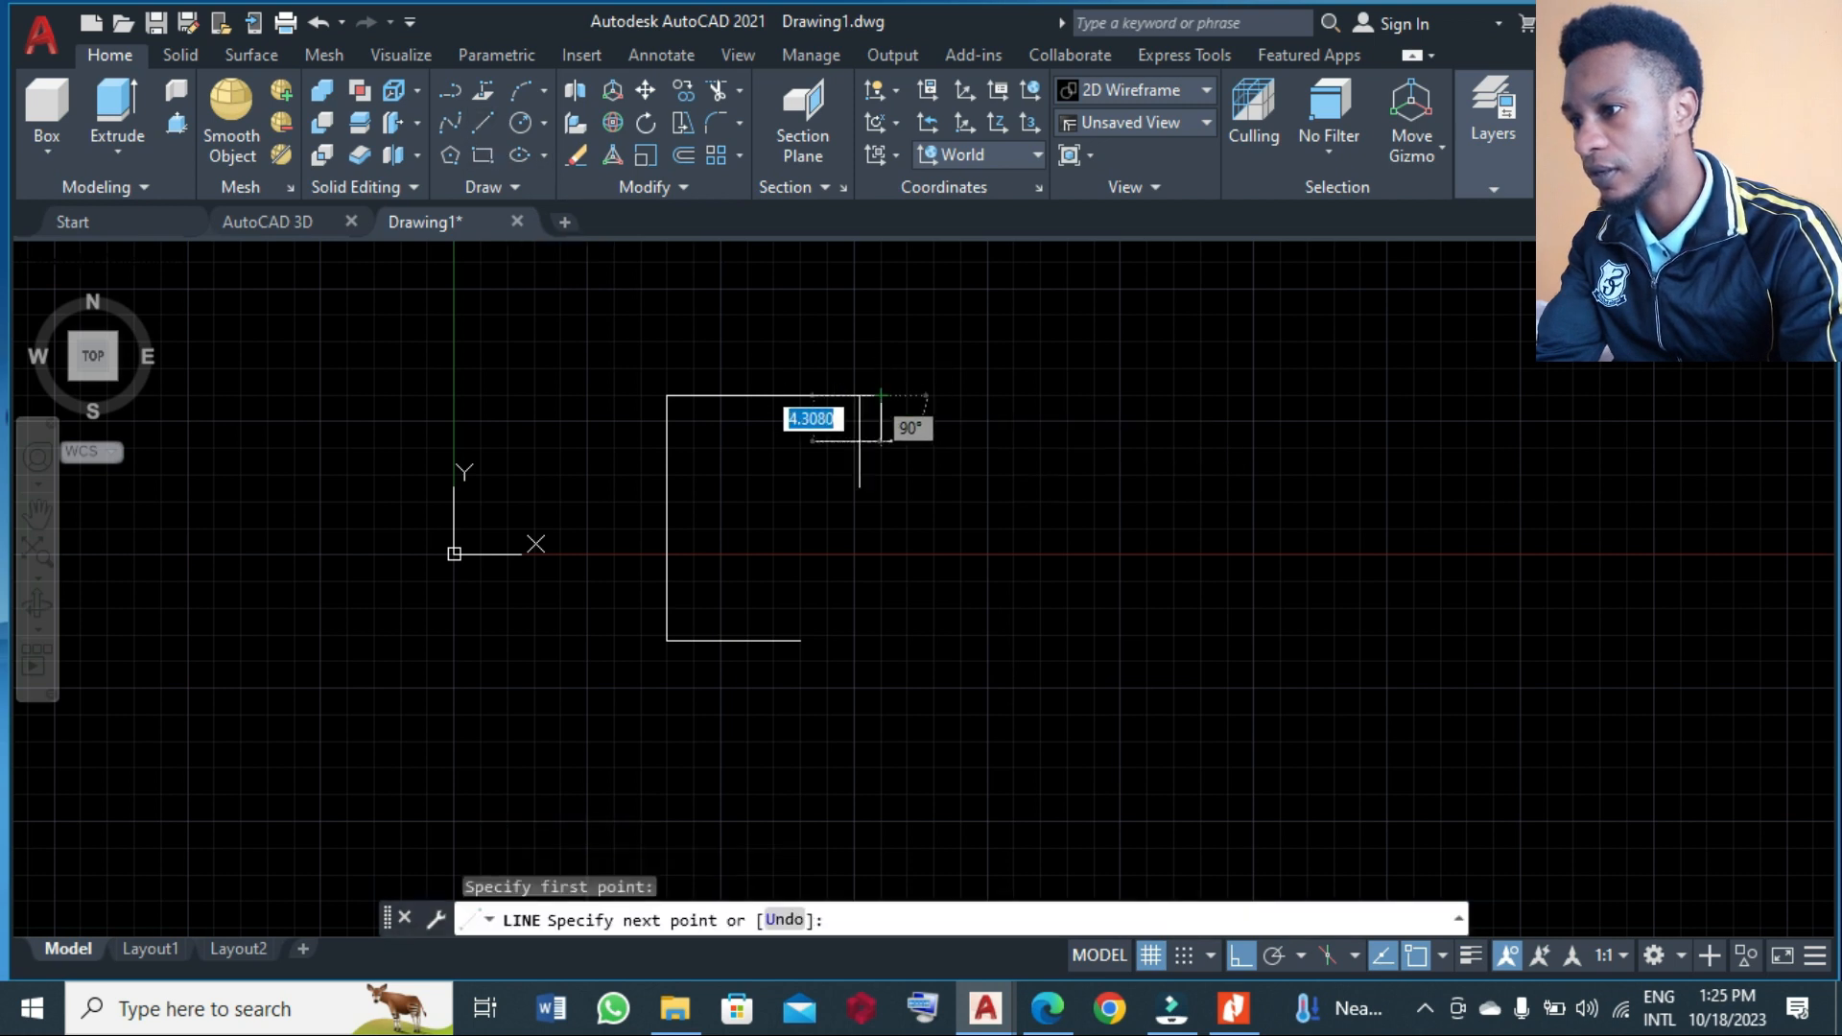
left_click(801, 640)
key("Return")
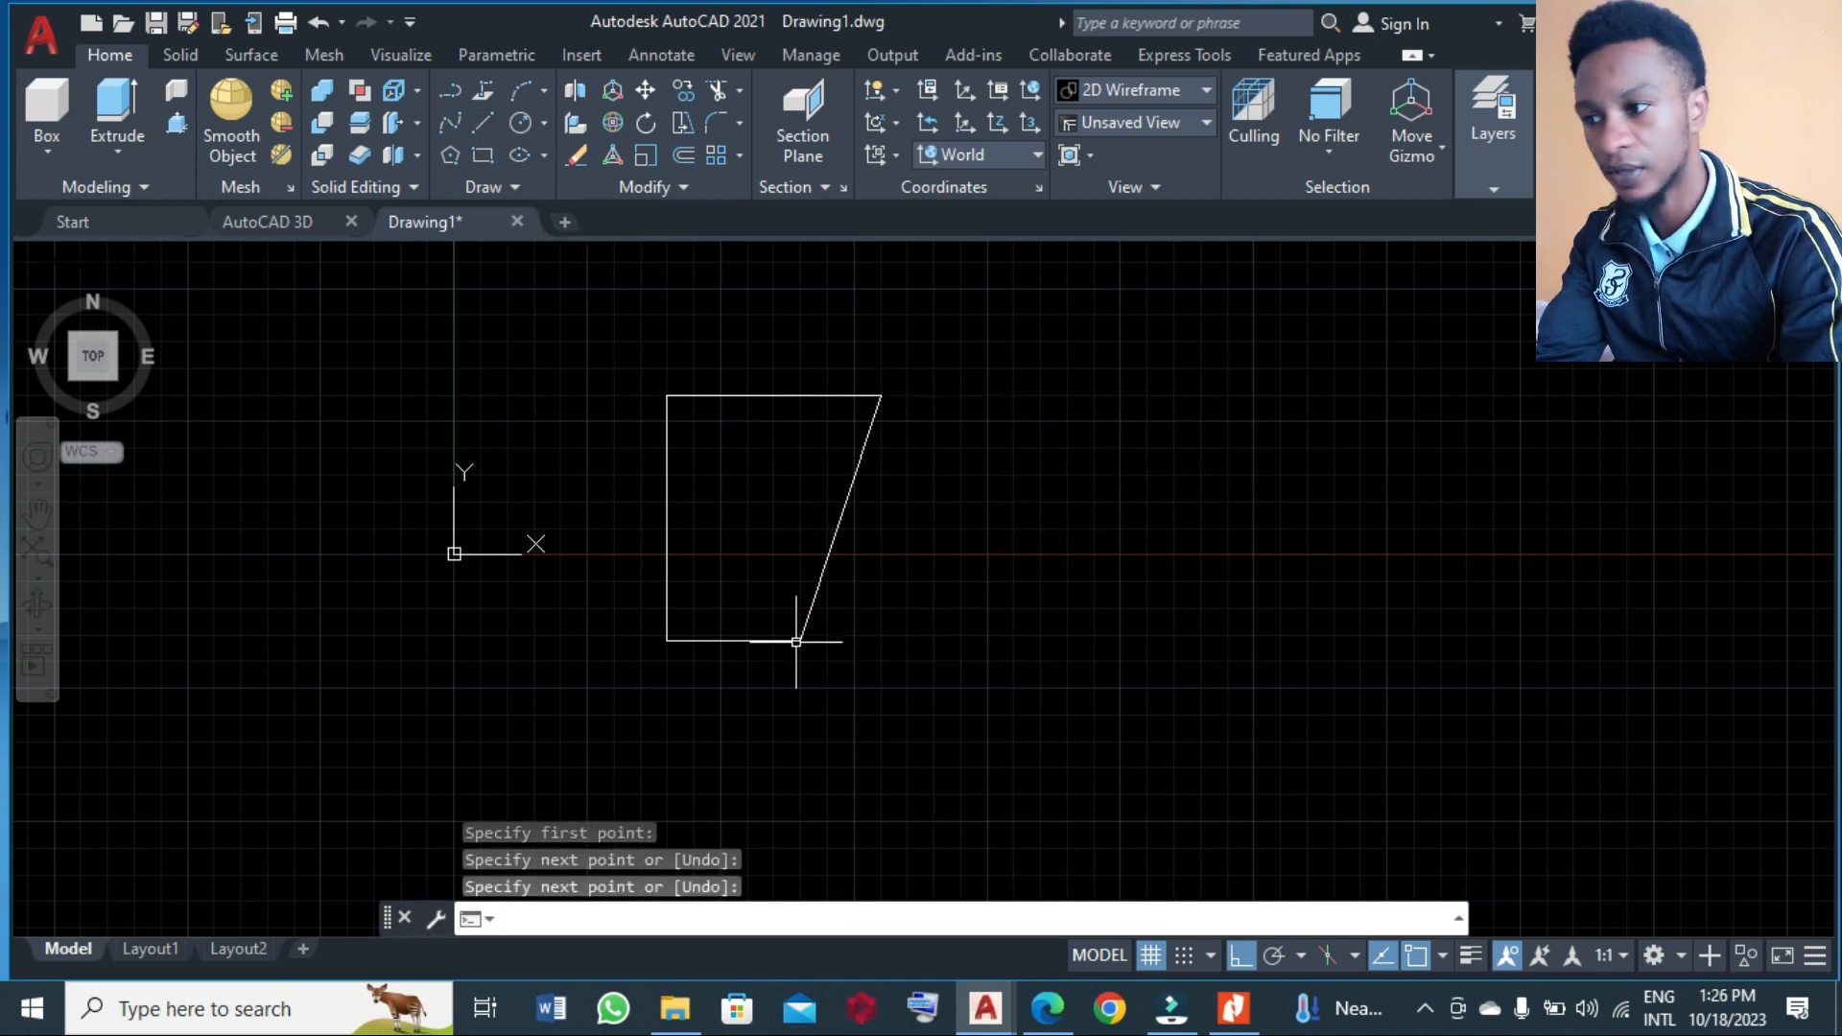
- Draw a 47-unit vertical line downward from the lower-left corner of the tapered profile
scroll(927, 353, "down", 4)
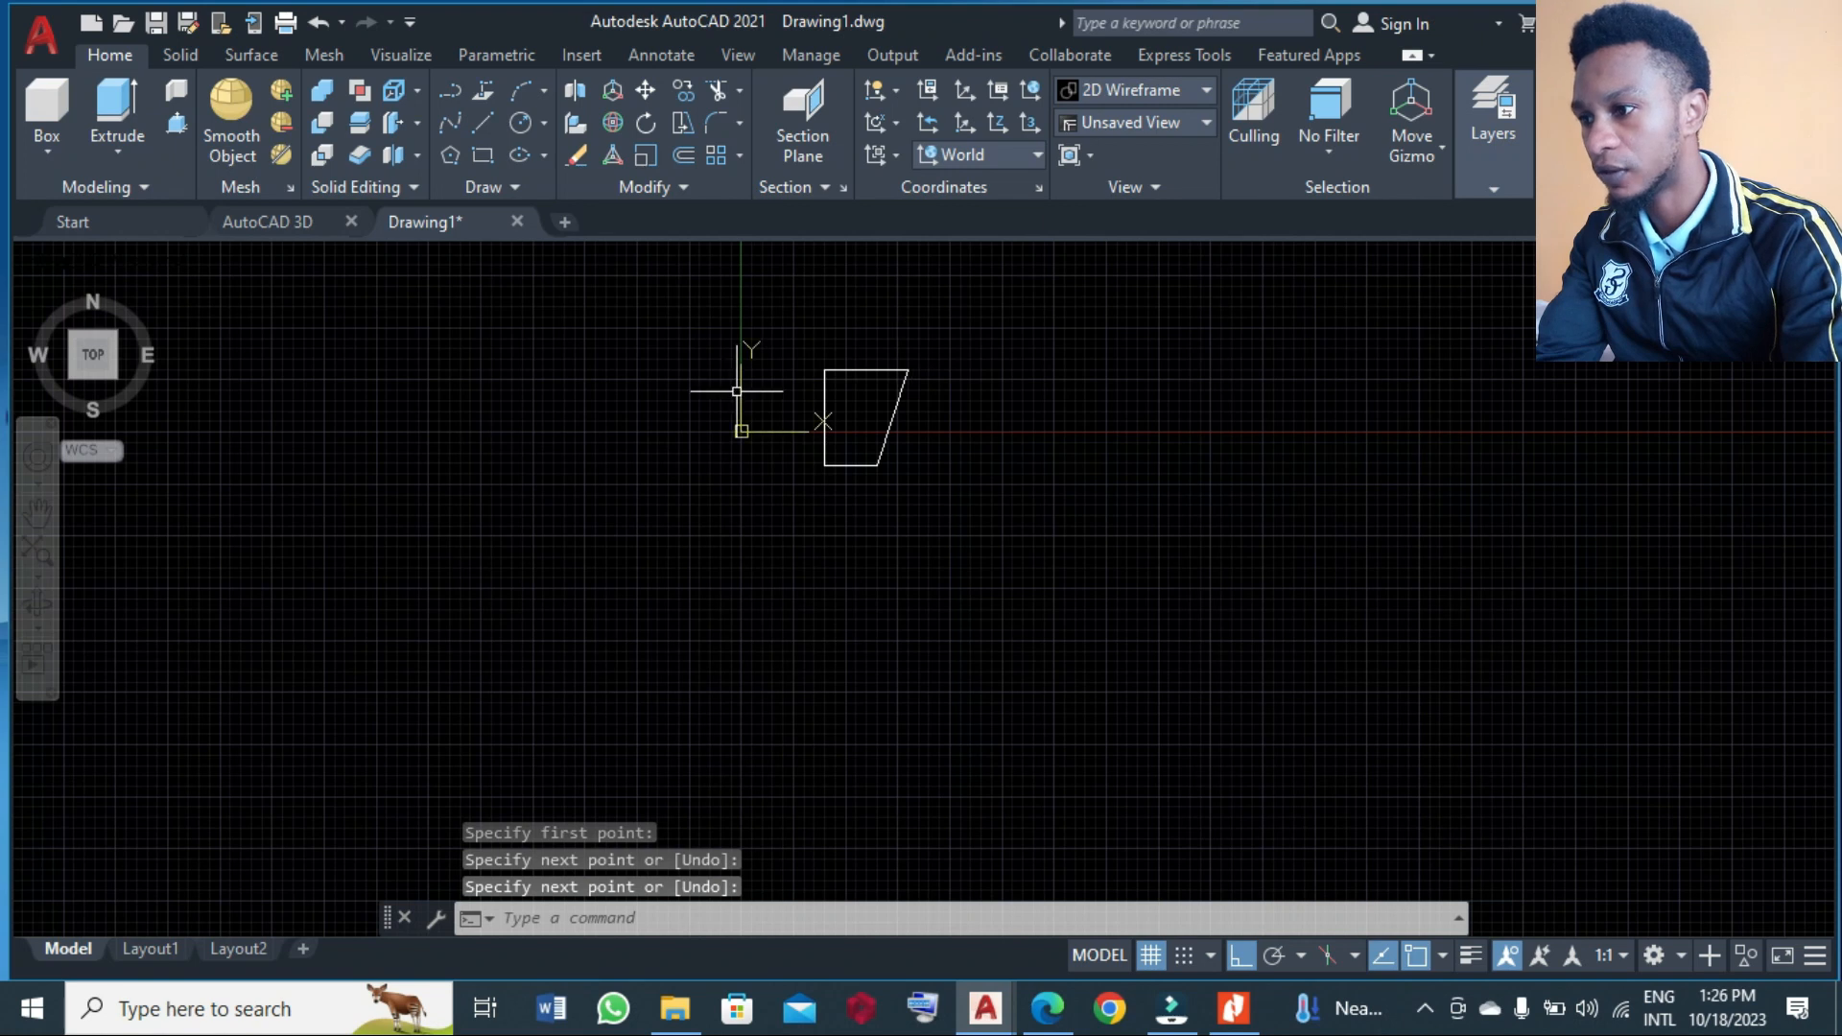
left_click(485, 124)
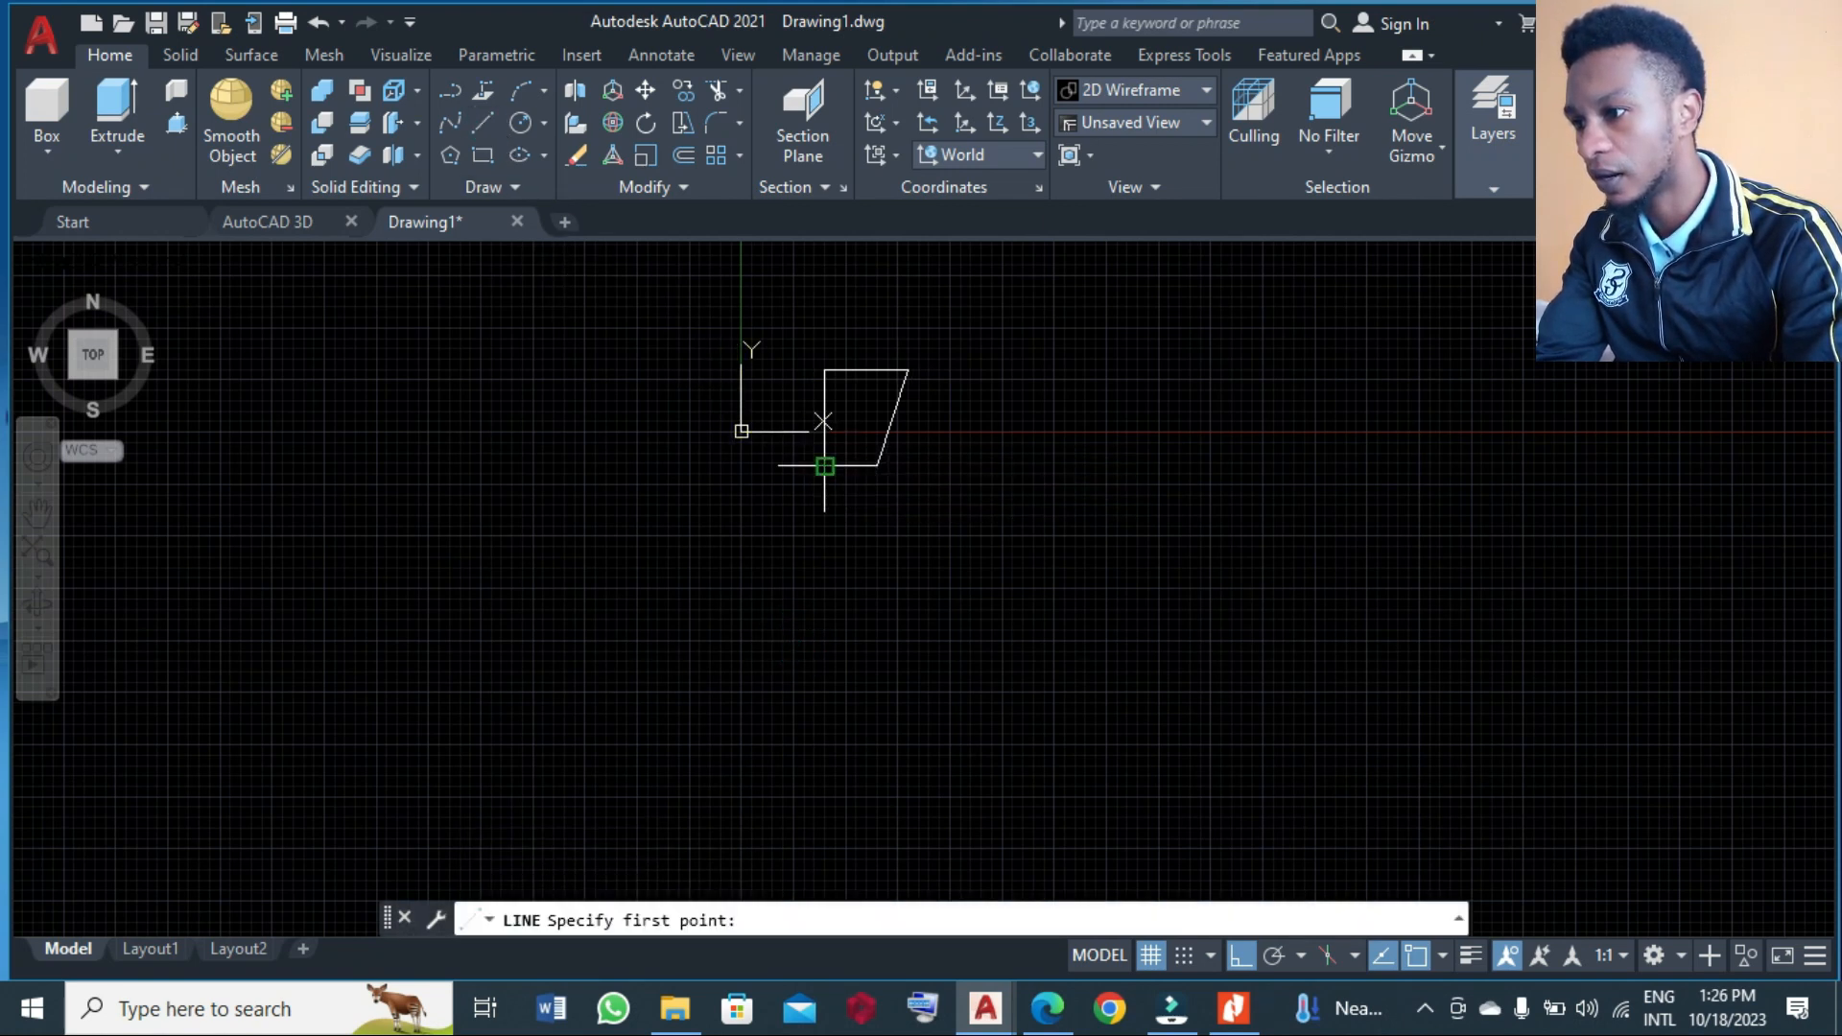
left_click(825, 467)
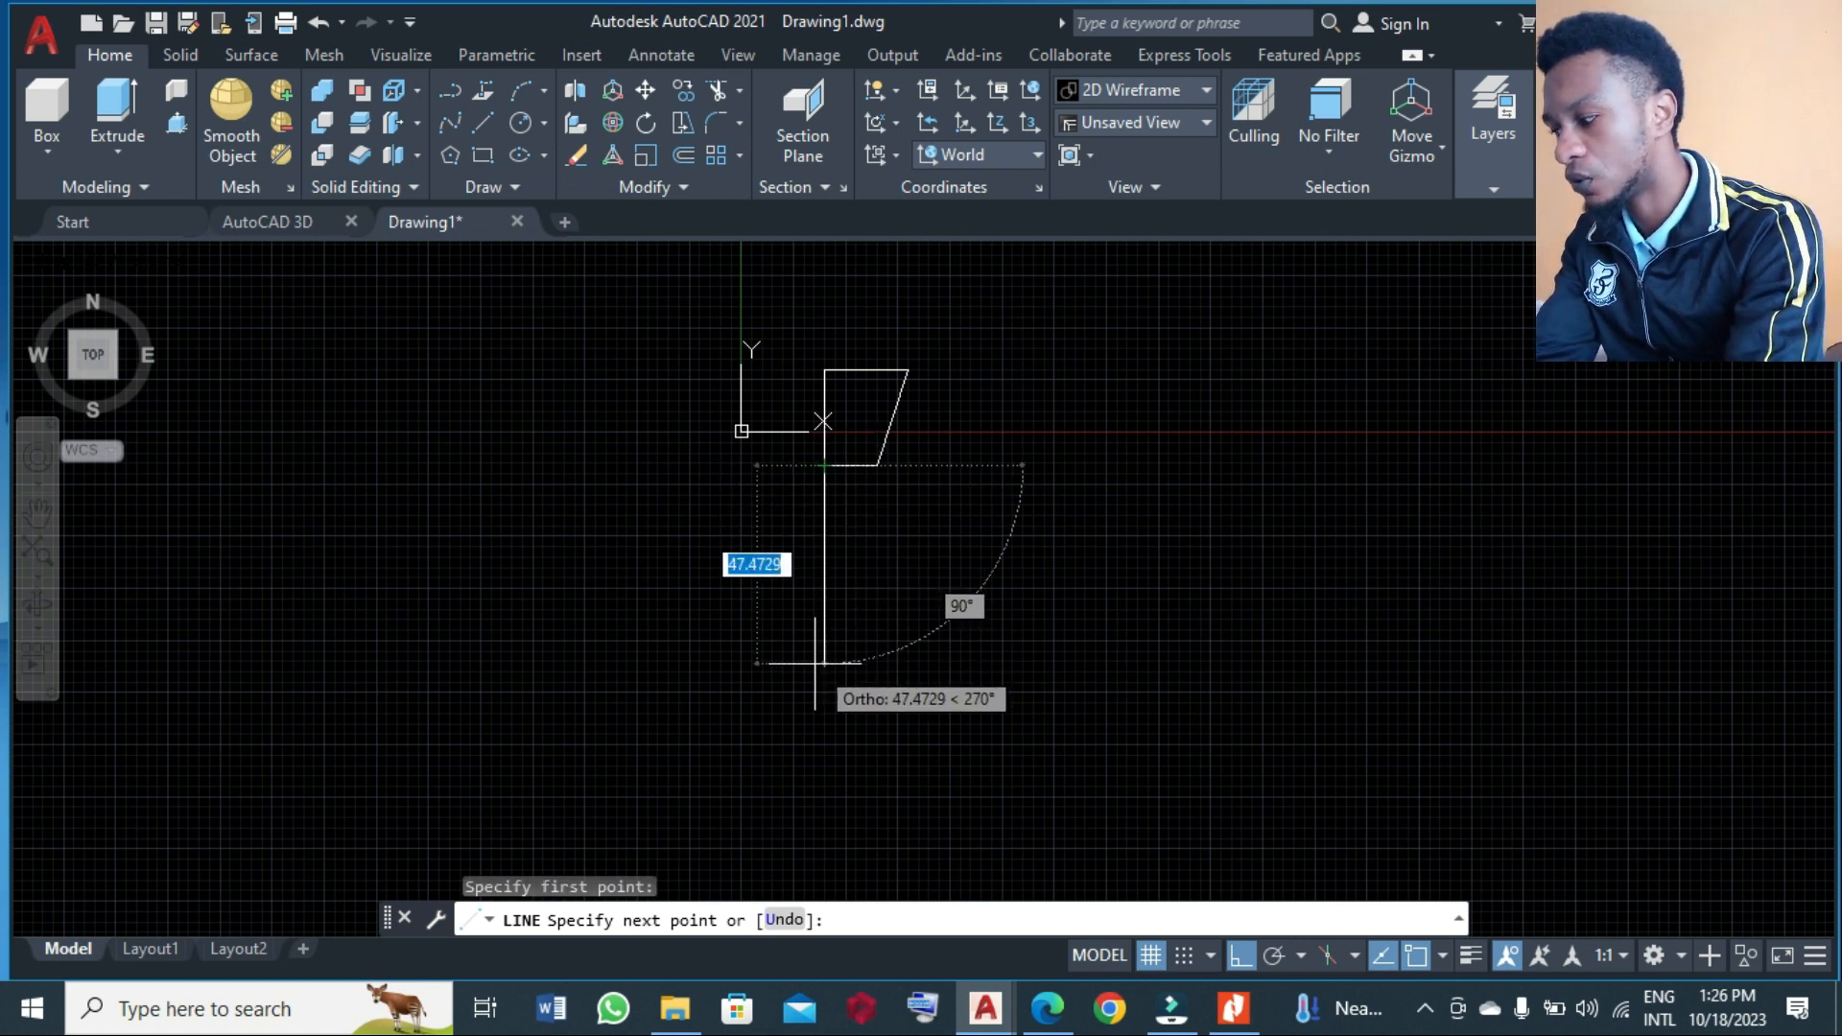
type("47")
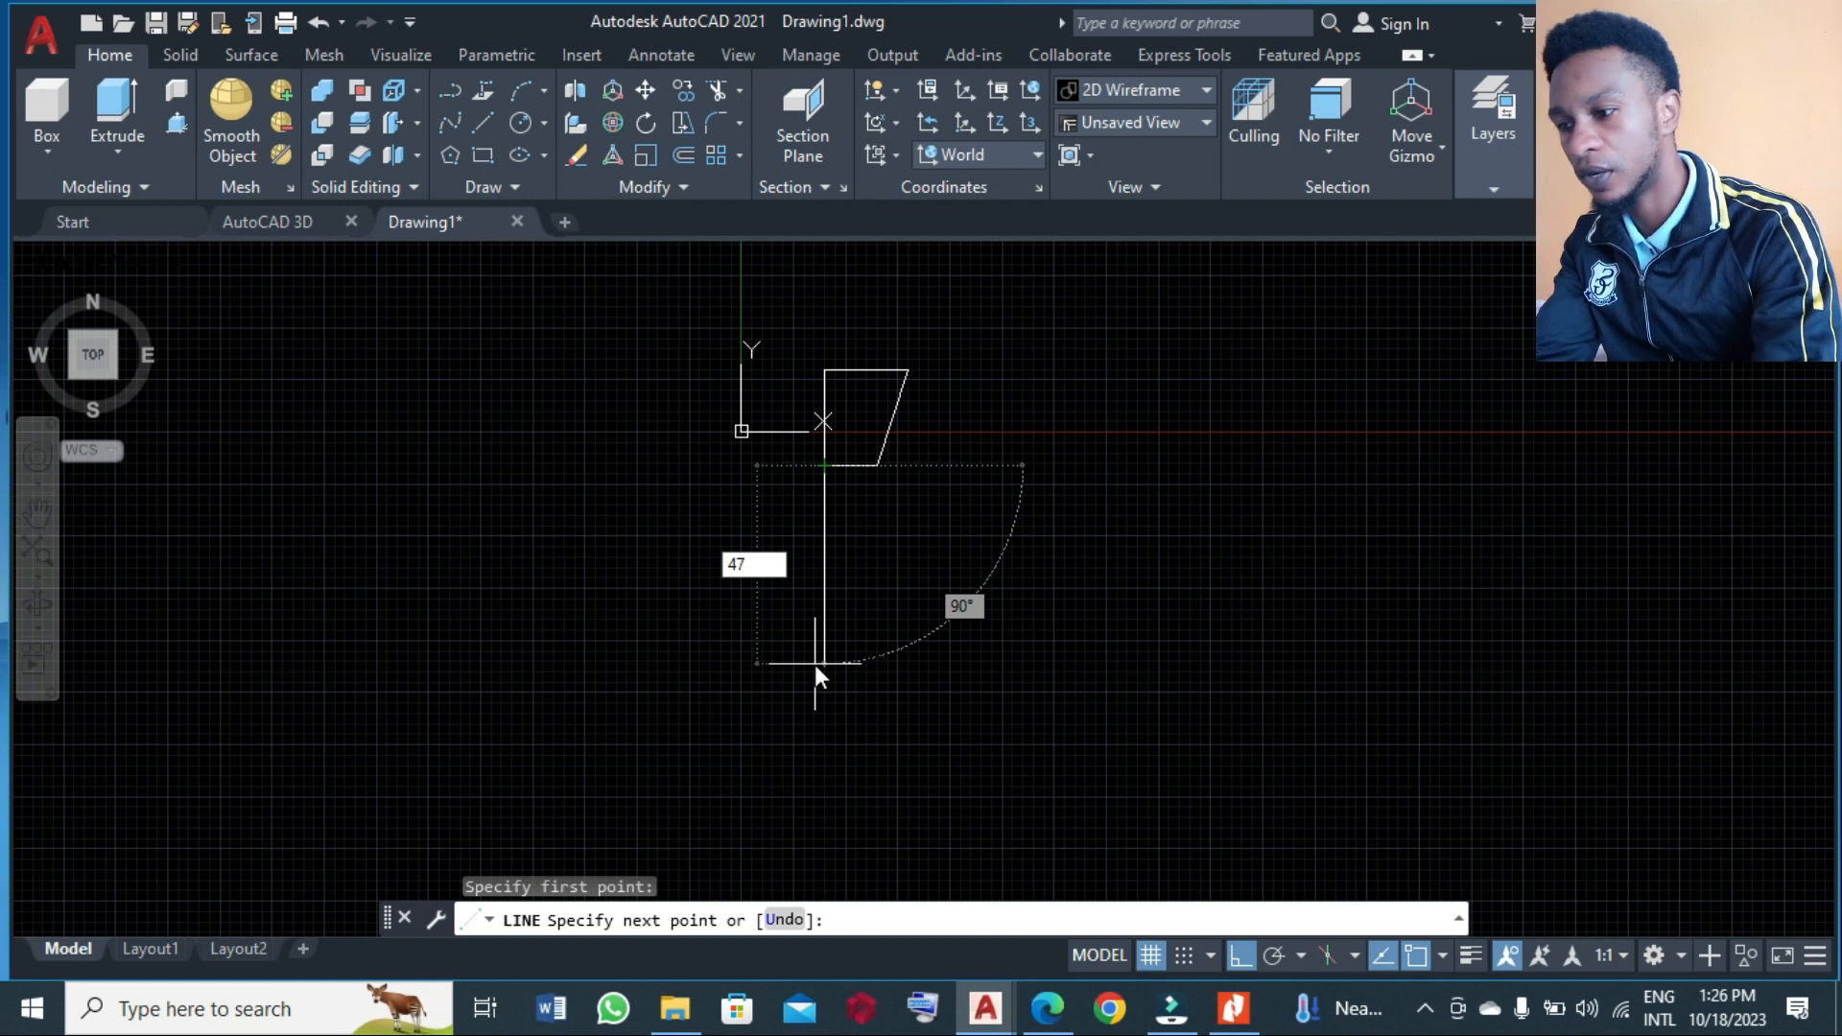
key("Return")
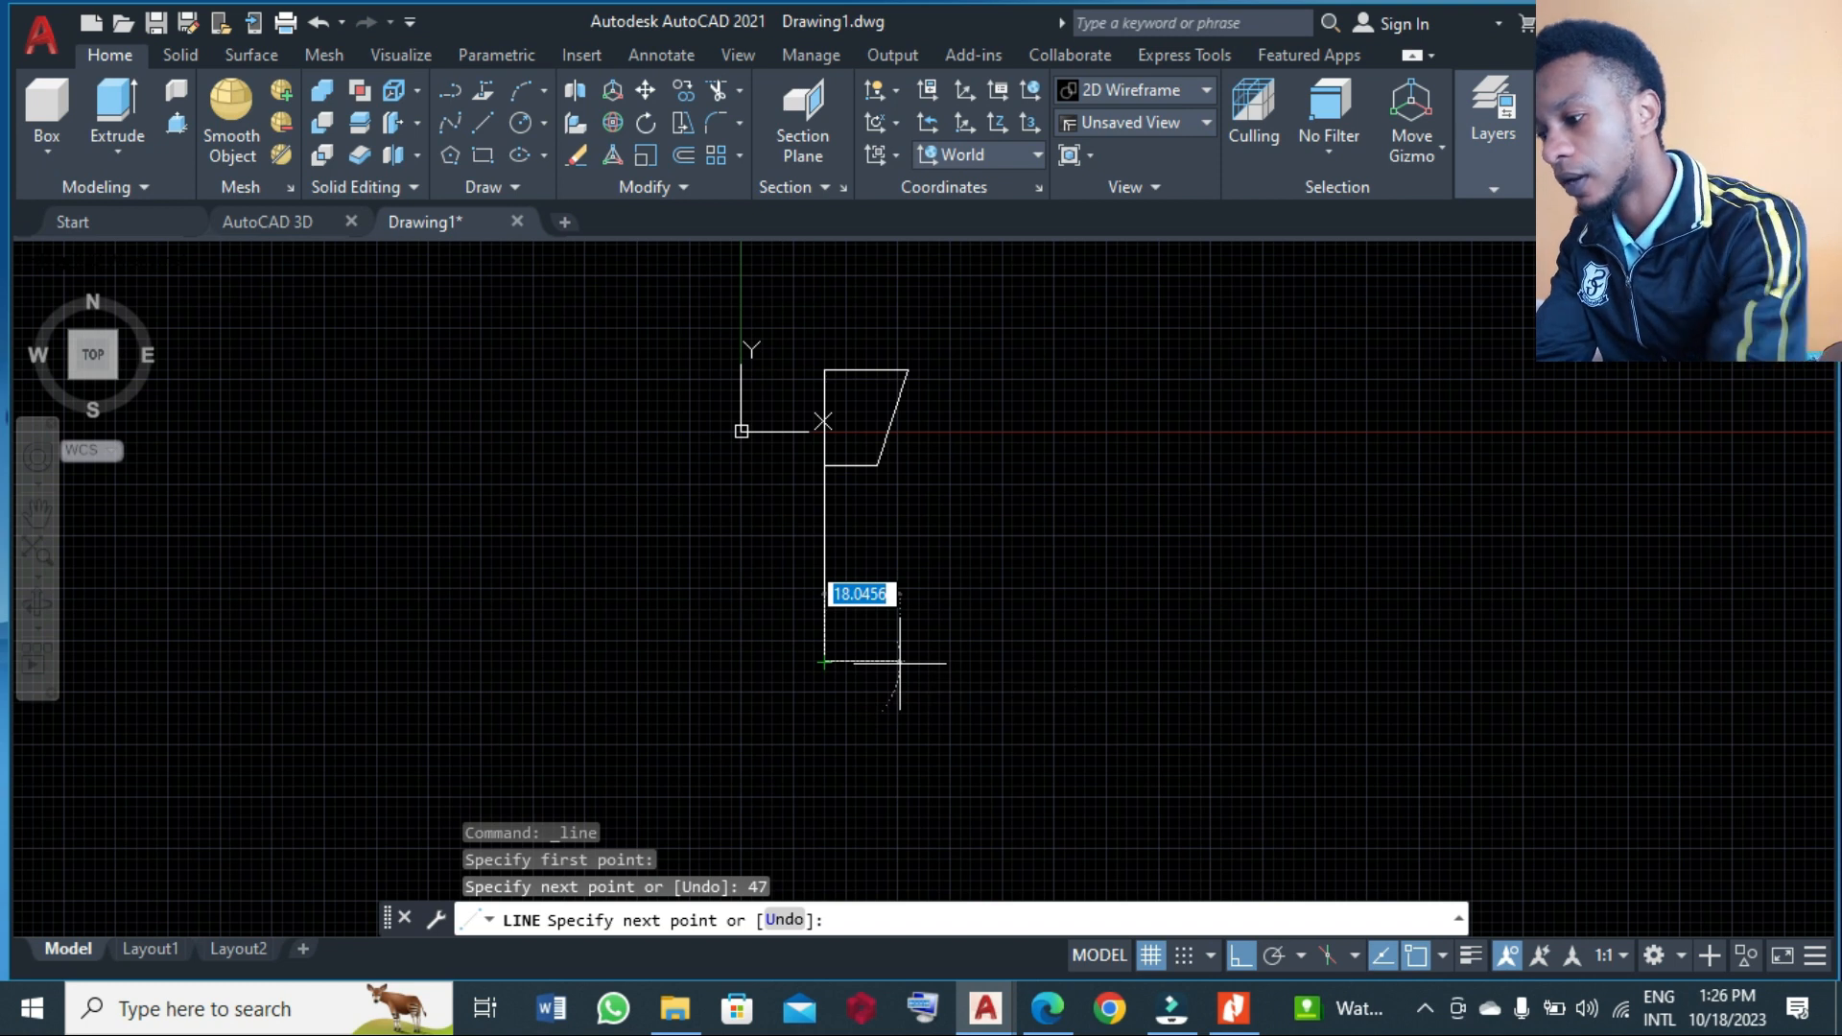
key("Escape")
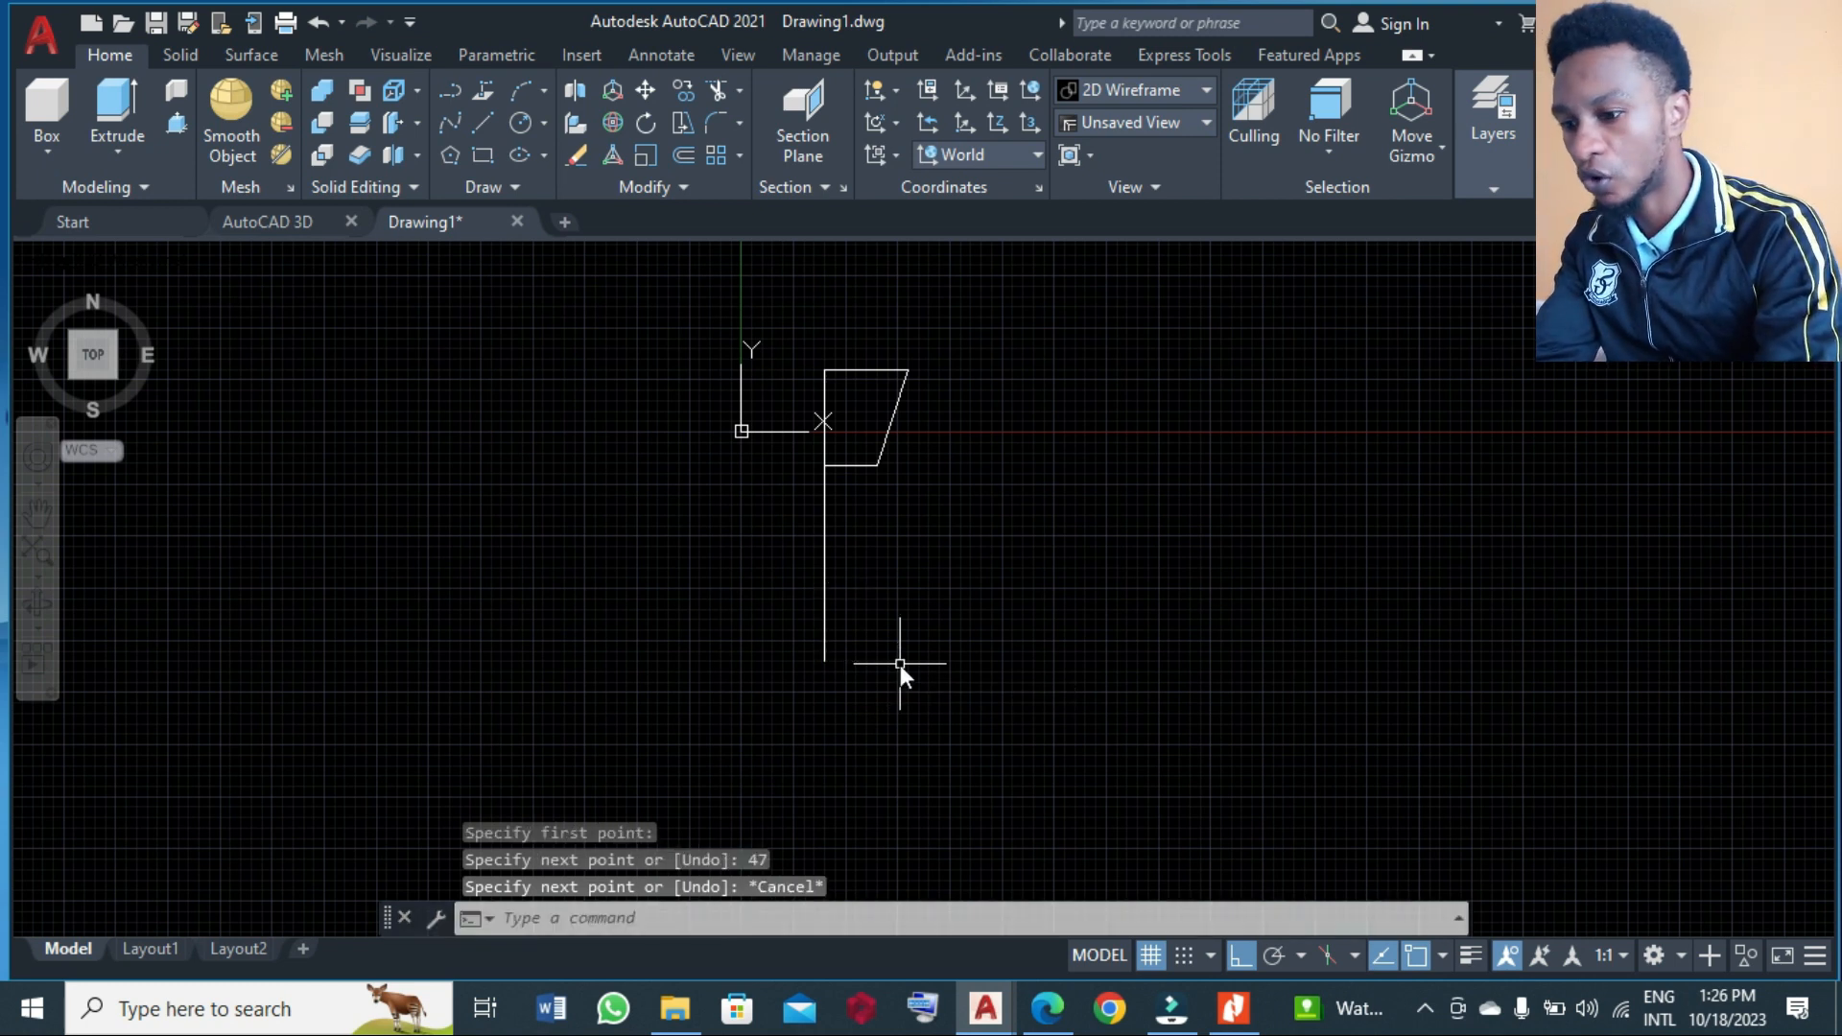
- Offset the 47-unit vertical line 10 units to the right
type("o")
key("Return")
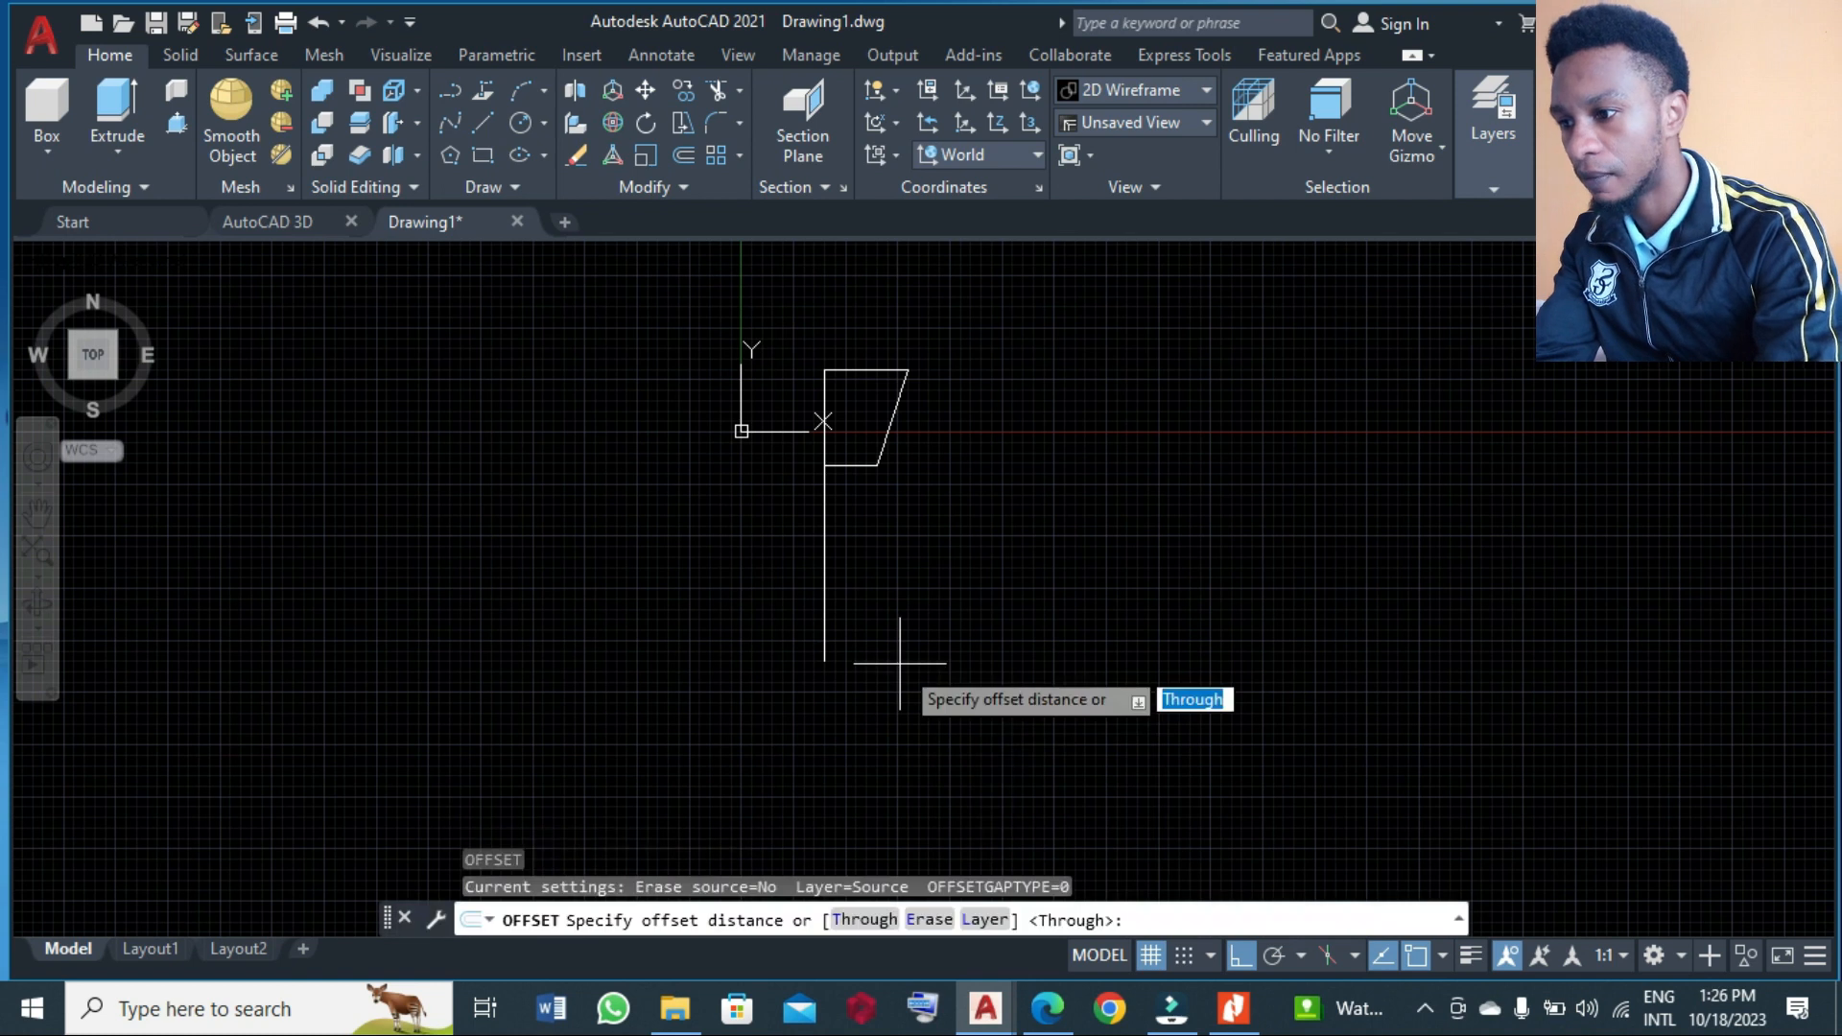
type("10")
key("Return")
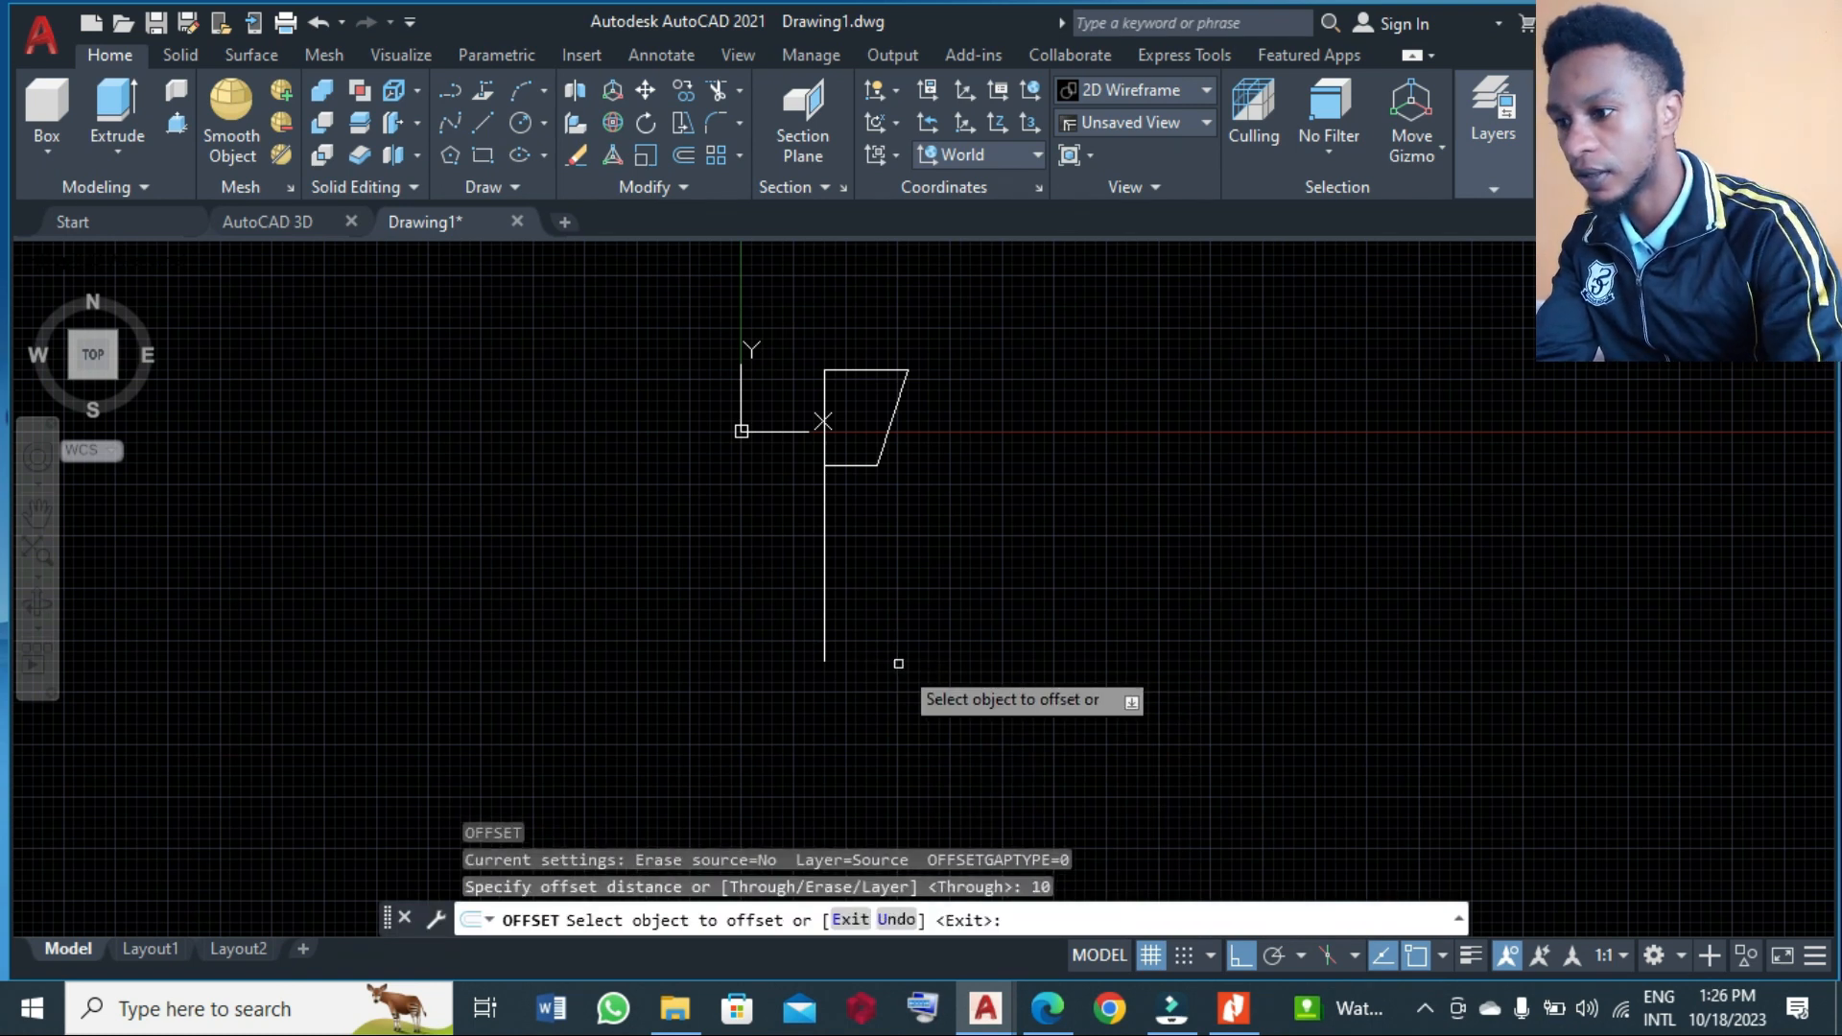
left_click(824, 641)
left_click(970, 629)
key("Return")
- Offset the original 47-unit vertical line 12.5 units to the right
key("Return")
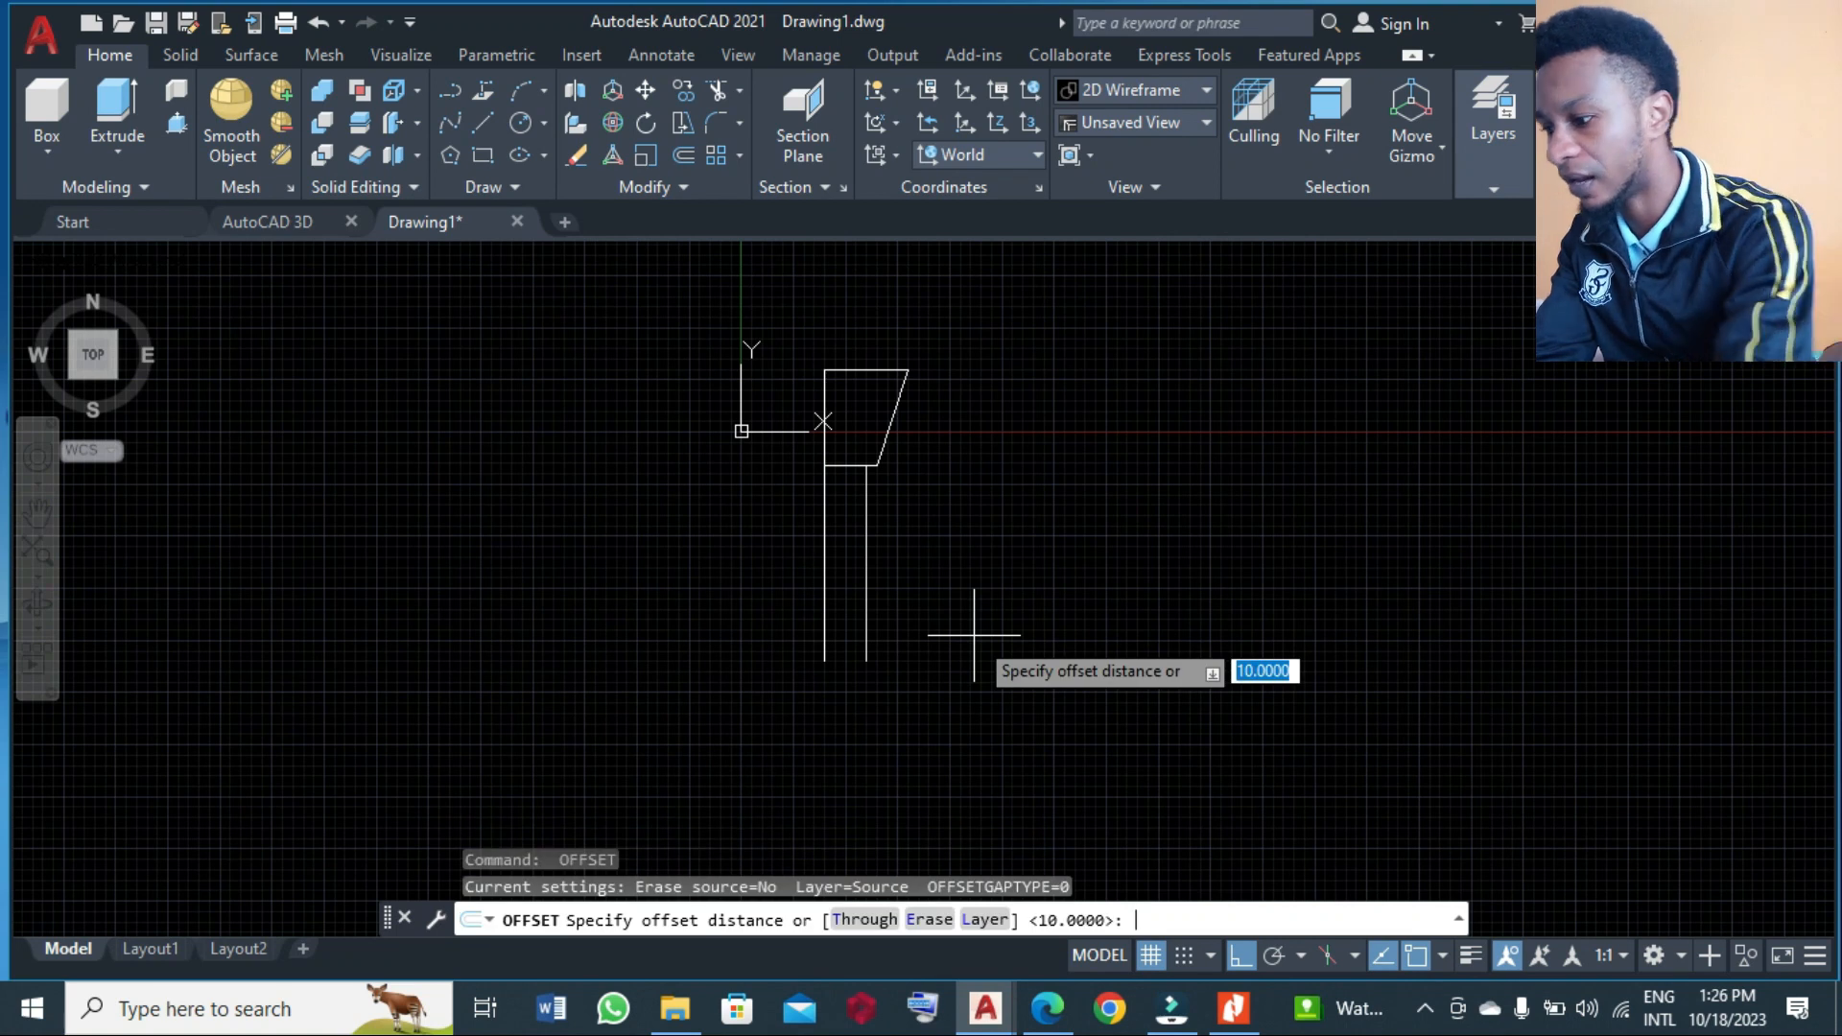
type("12.5")
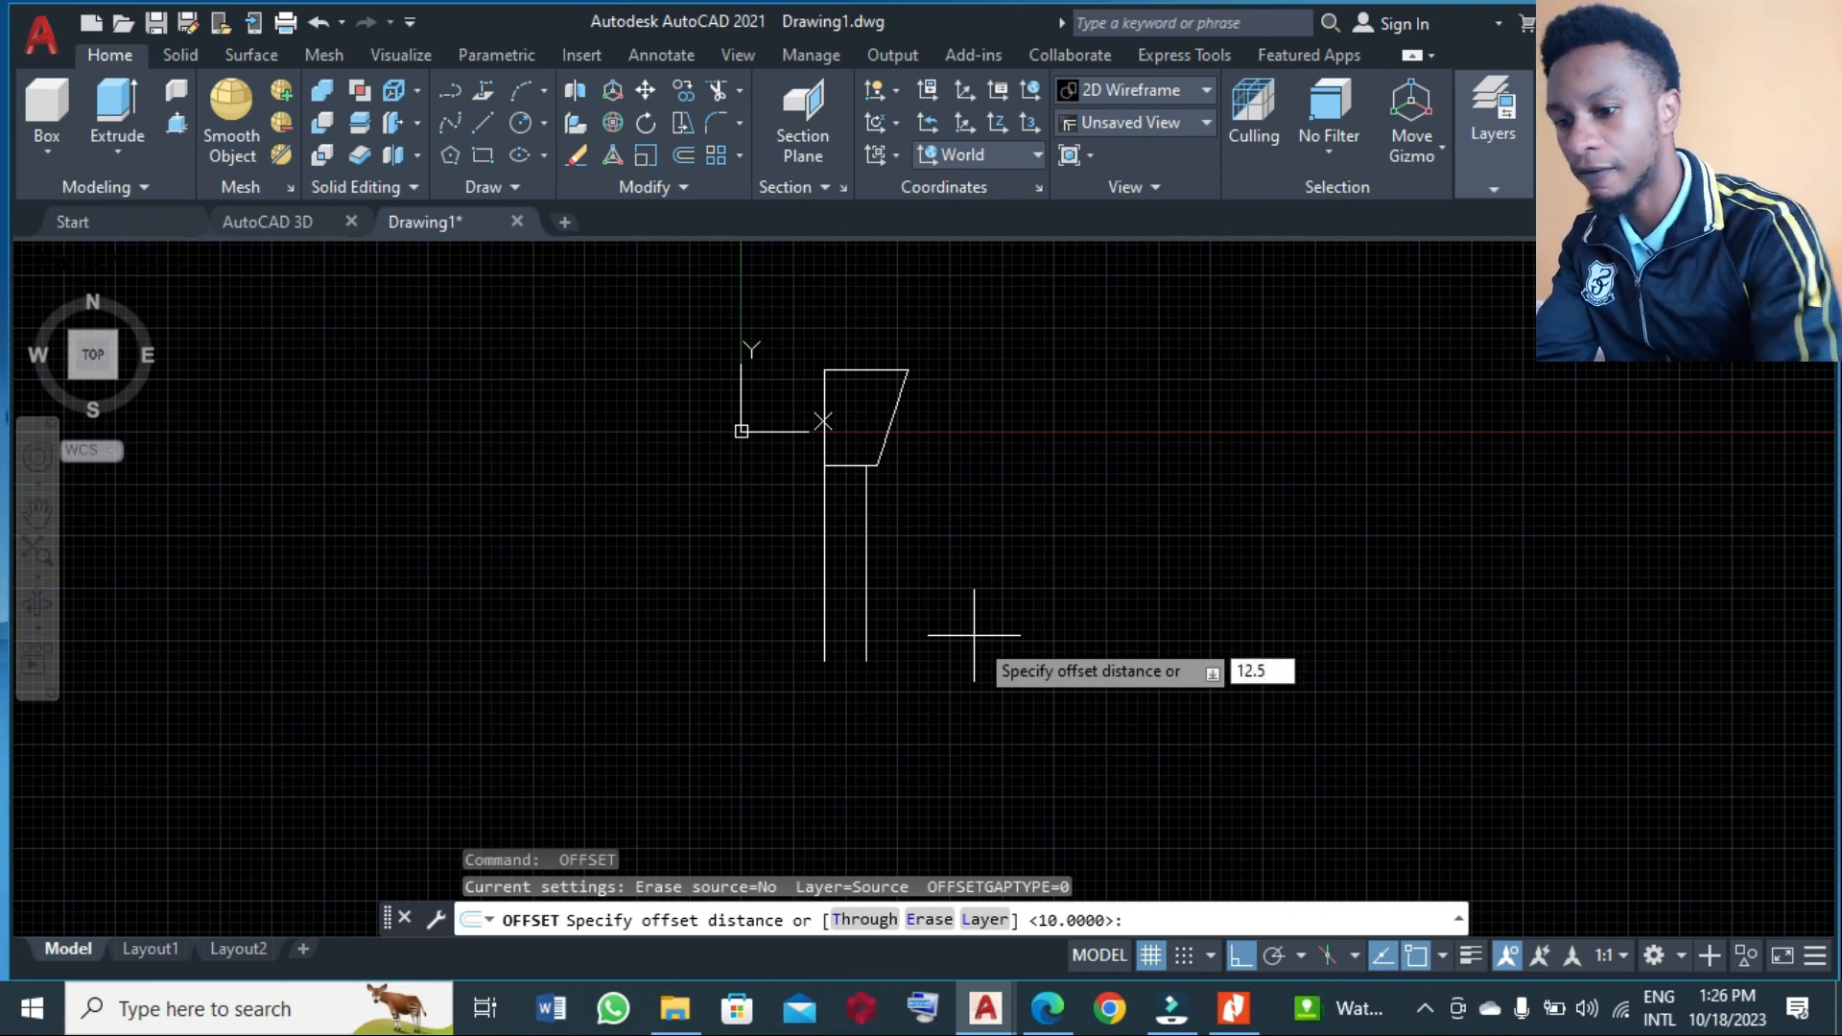
key("Return")
left_click(824, 594)
left_click(925, 610)
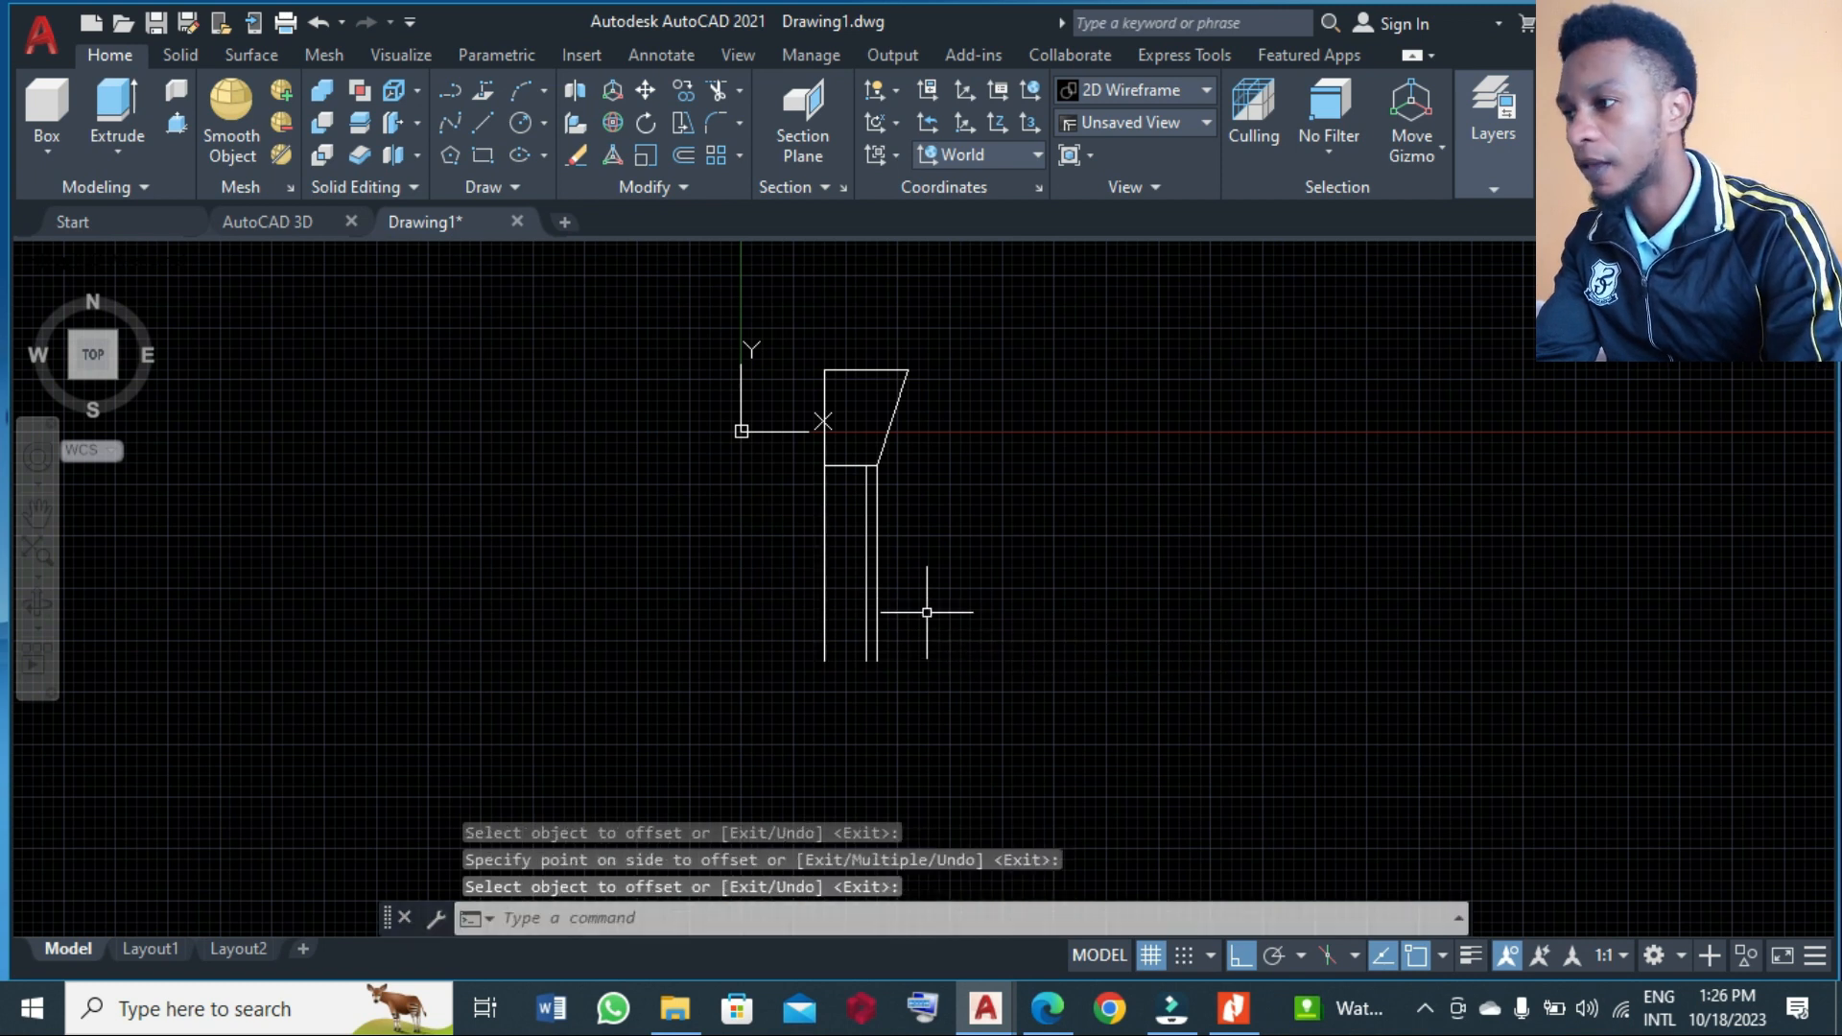
- Draw a horizontal line joining the lower ends of the leftmost and rightmost 47-unit vertical lines
left_click(479, 129)
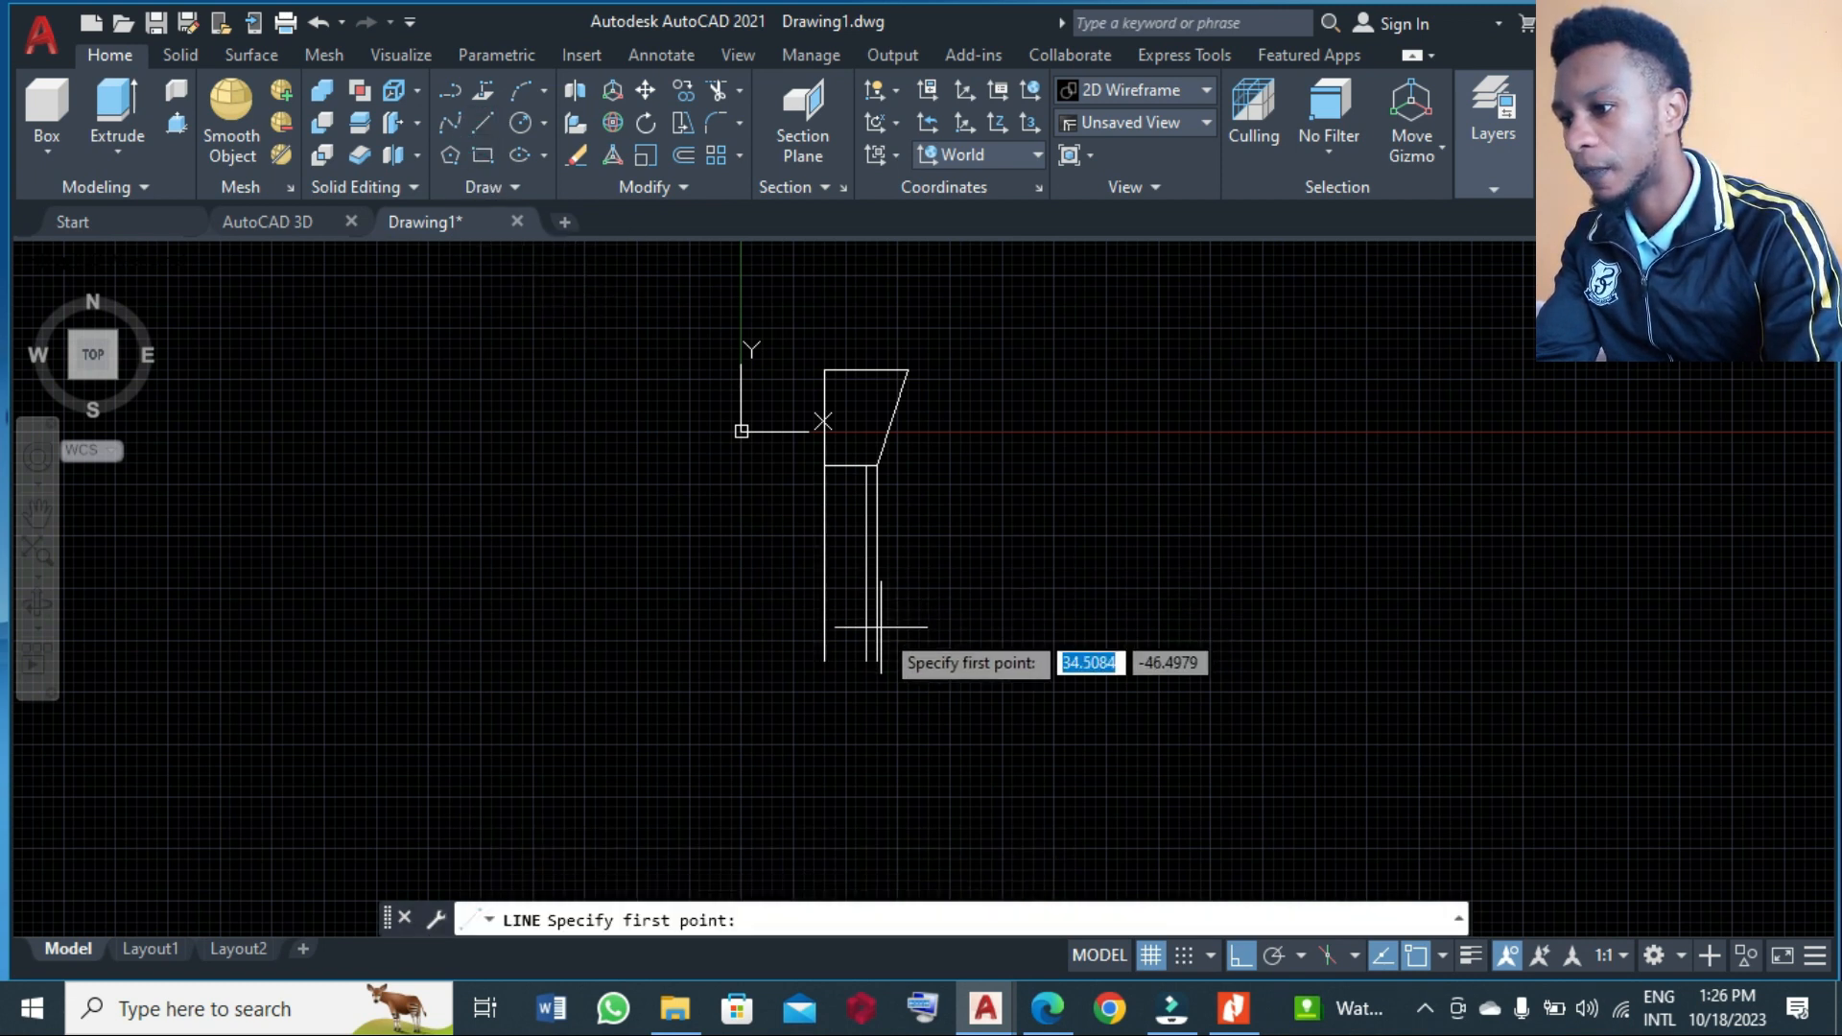
left_click(824, 659)
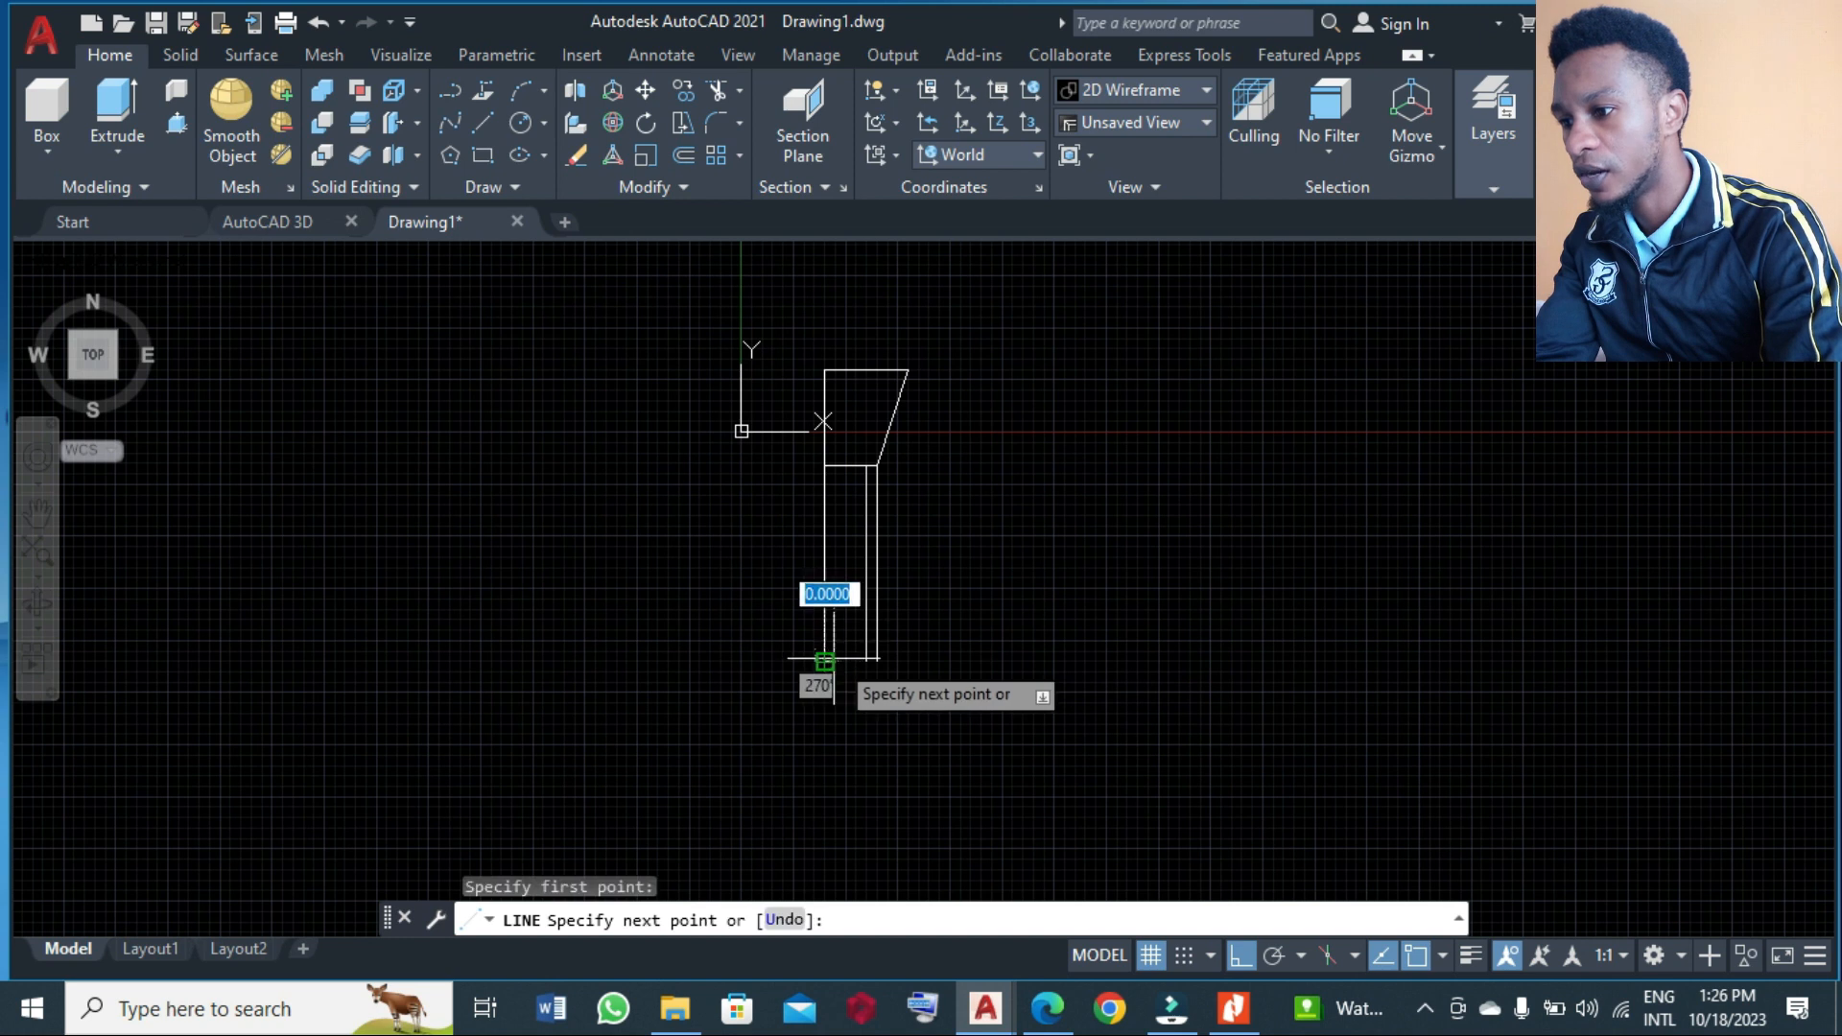
left_click(881, 658)
key("Return")
- Offset the bottom horizontal line 19 units upward
type("o")
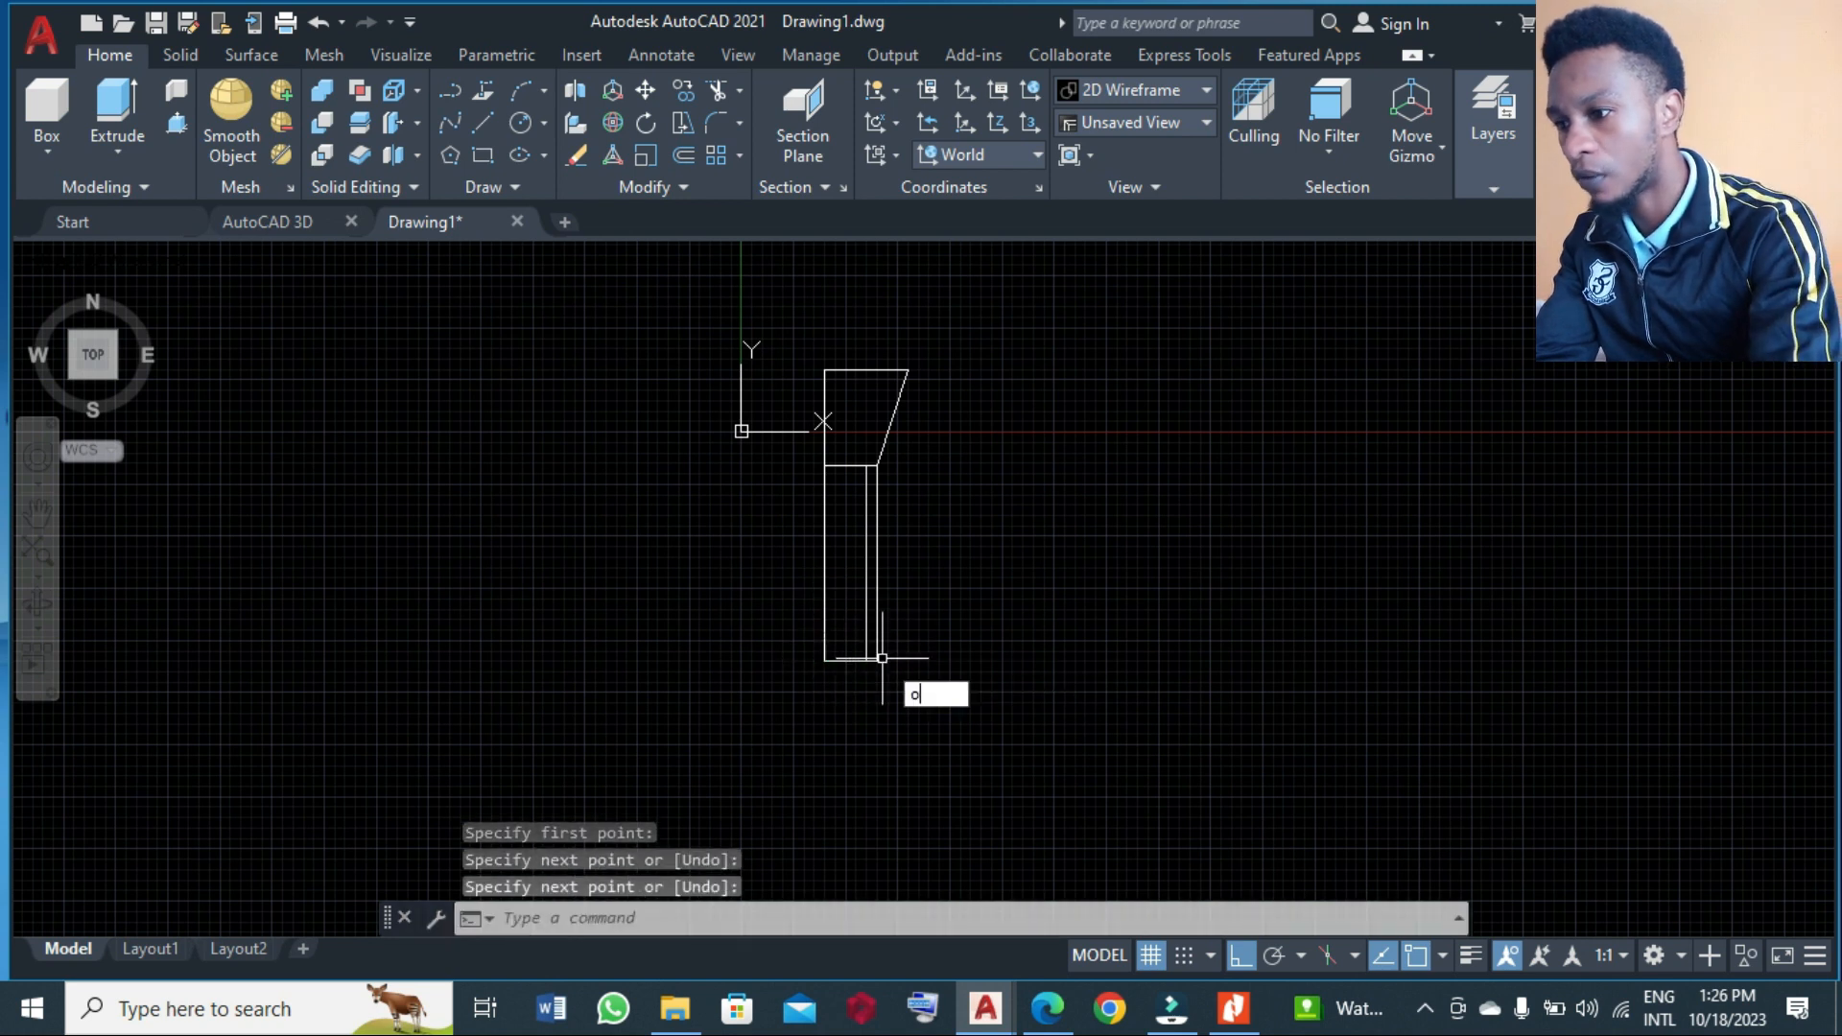
key("Return")
type("19")
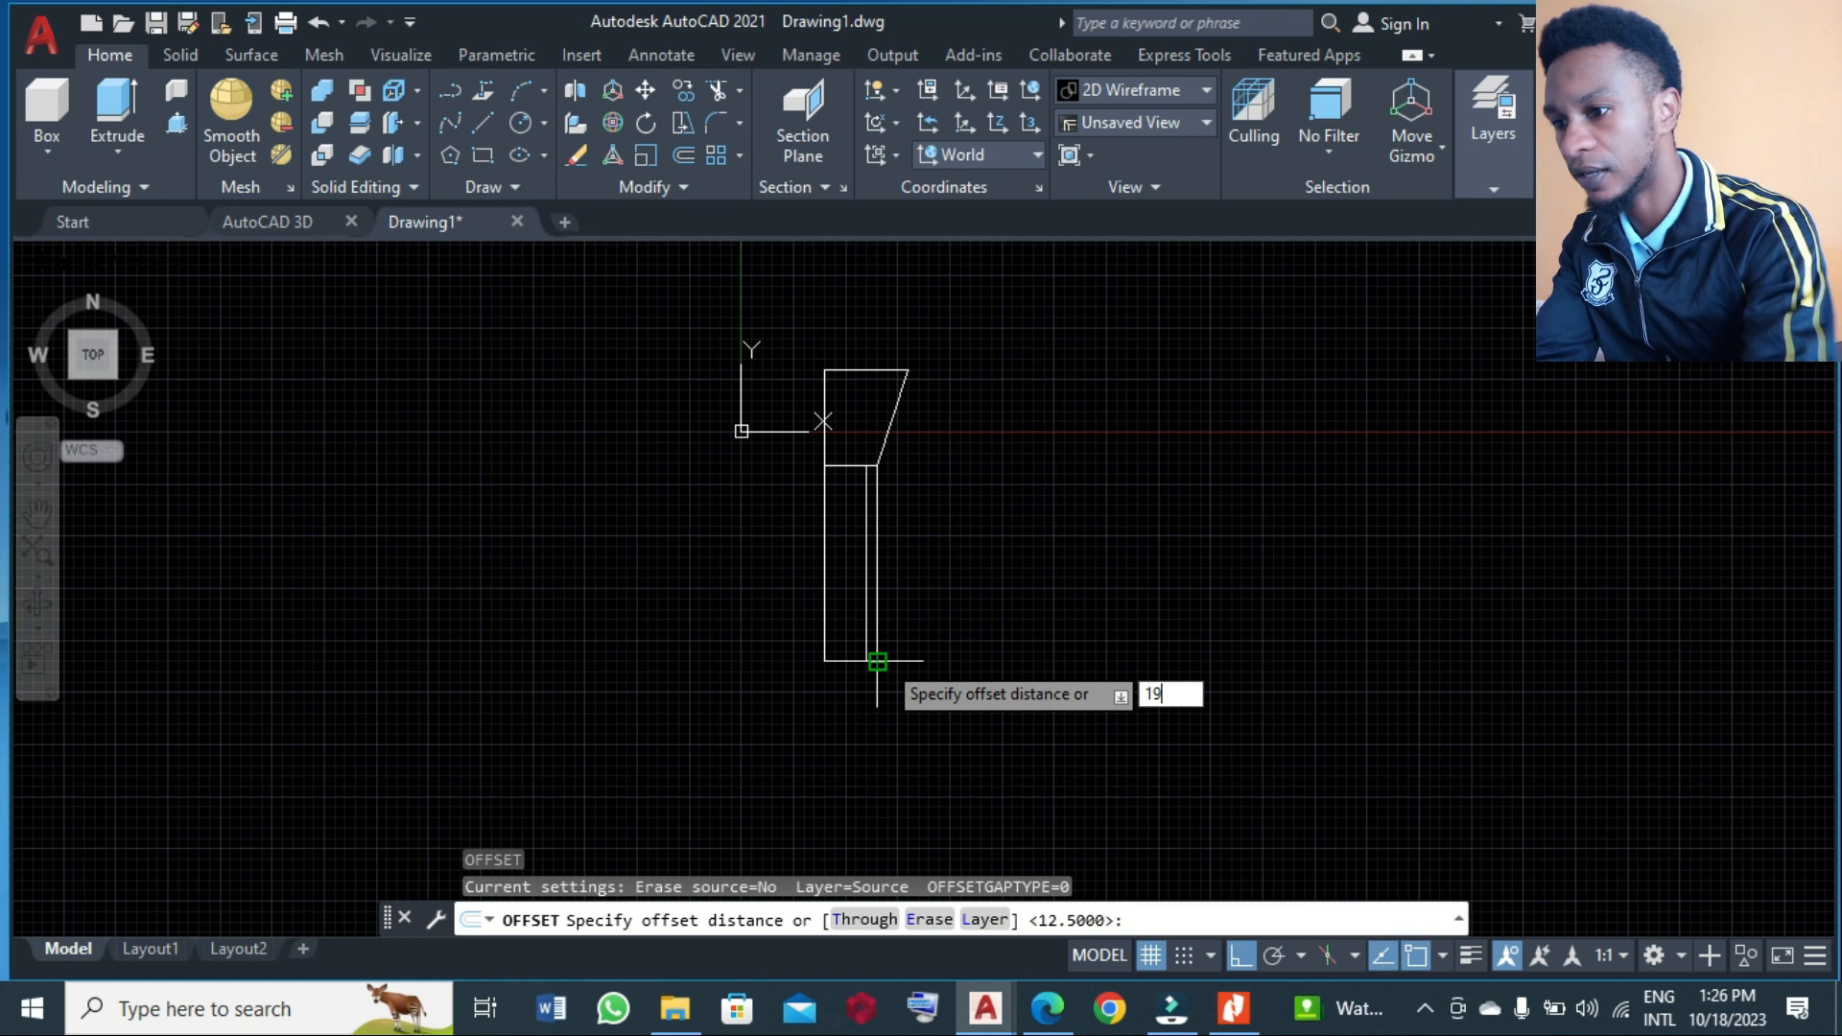
key("Return")
left_click(858, 660)
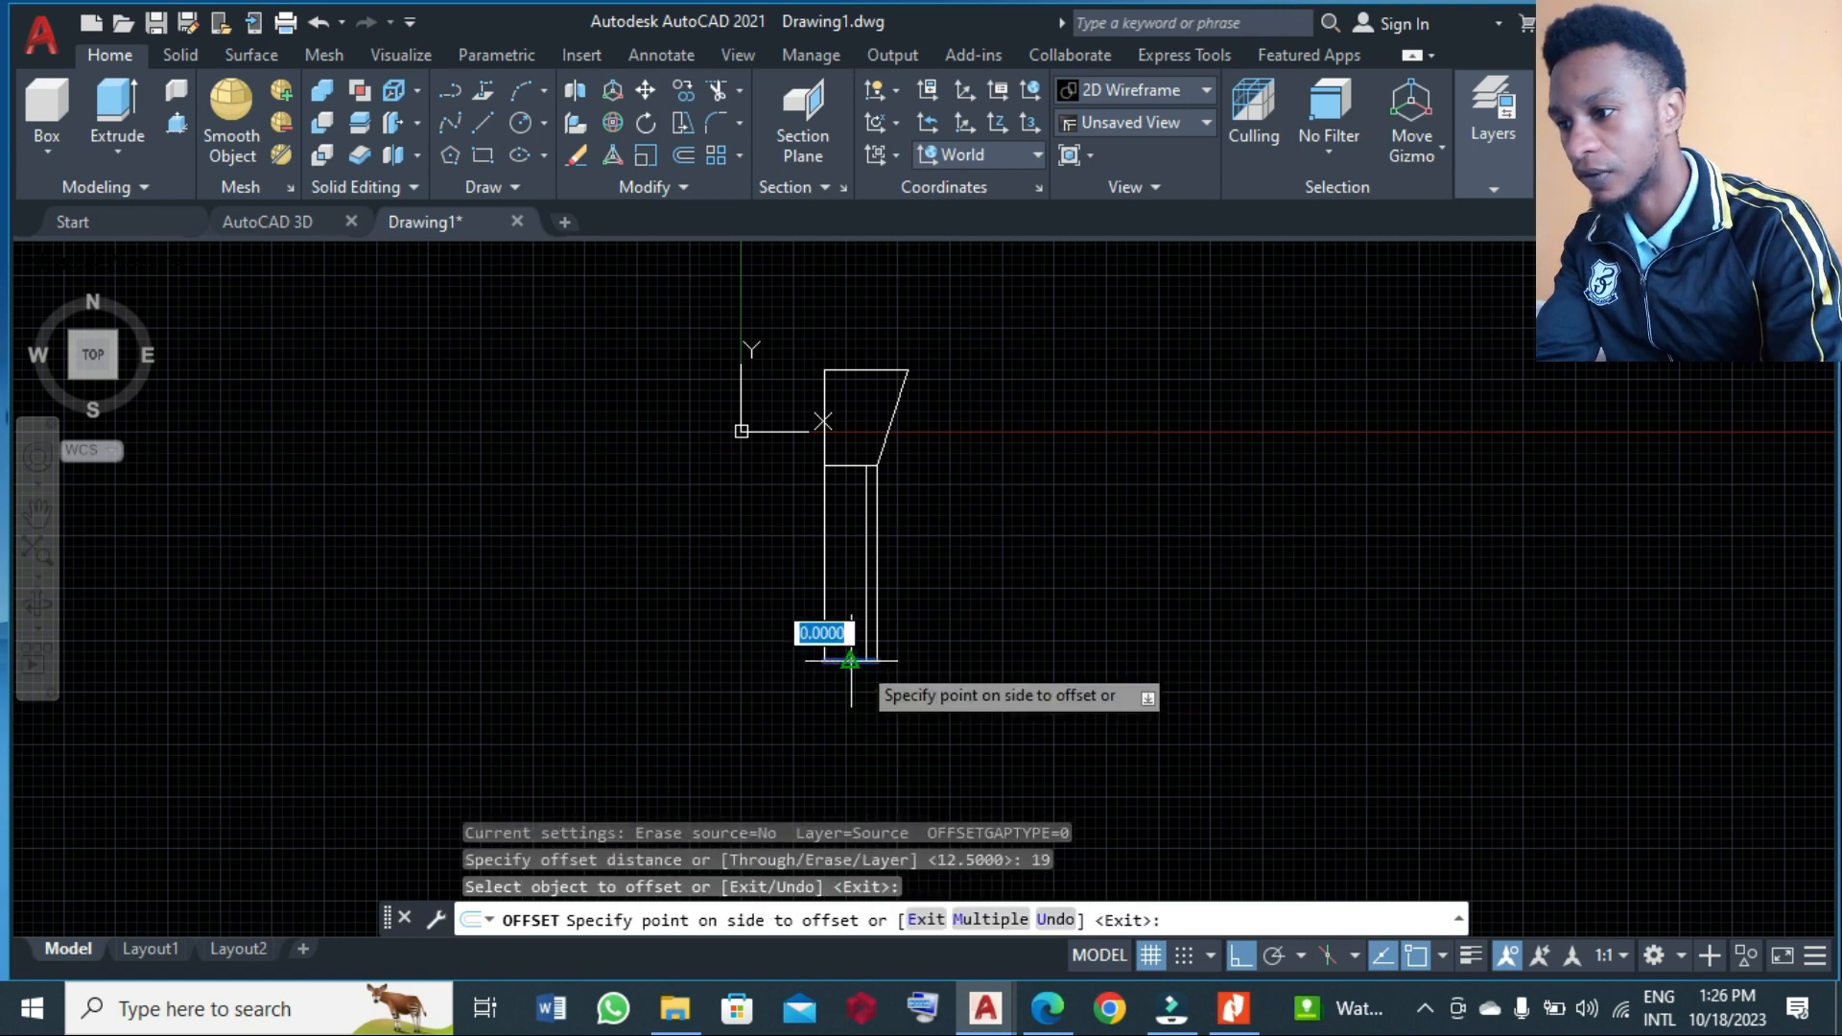
left_click(854, 616)
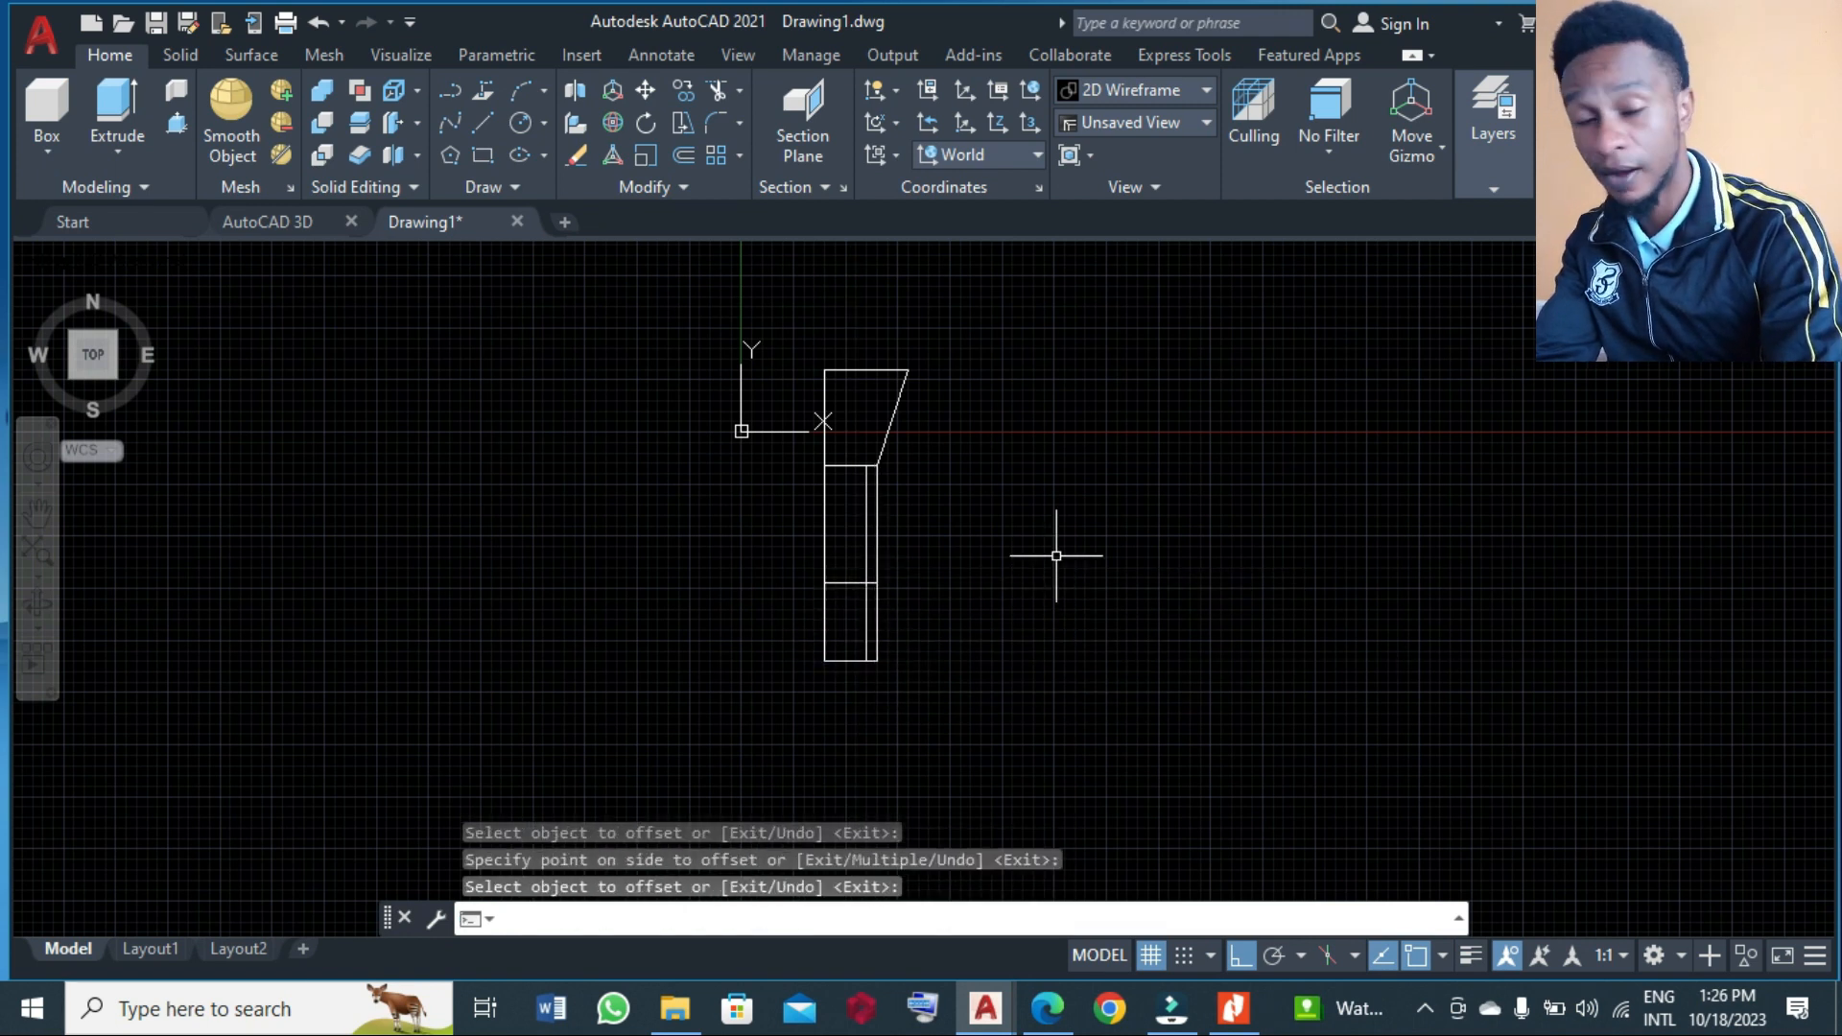
key("Escape")
- Trim the outer vertical line beside the neck and the two inner horizontal segments to leave a single stepped outline
scroll(952, 596, "up", 2)
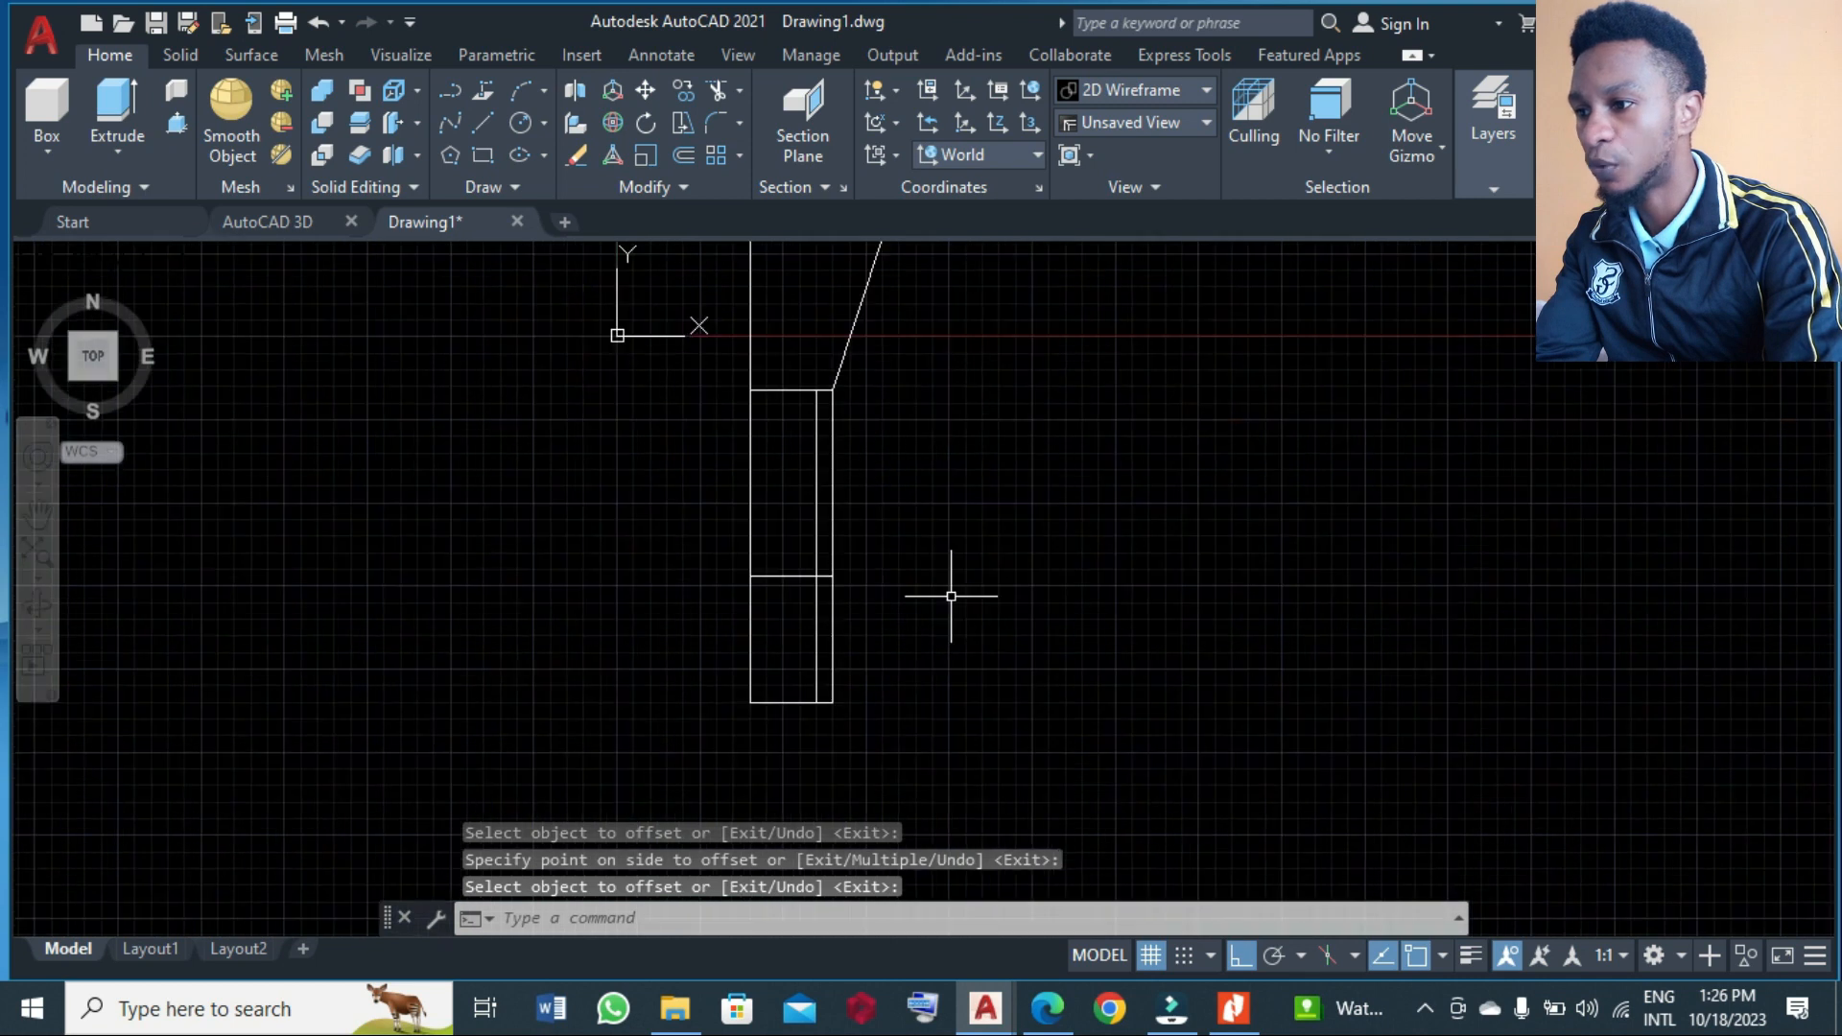
type("tr")
key("Return")
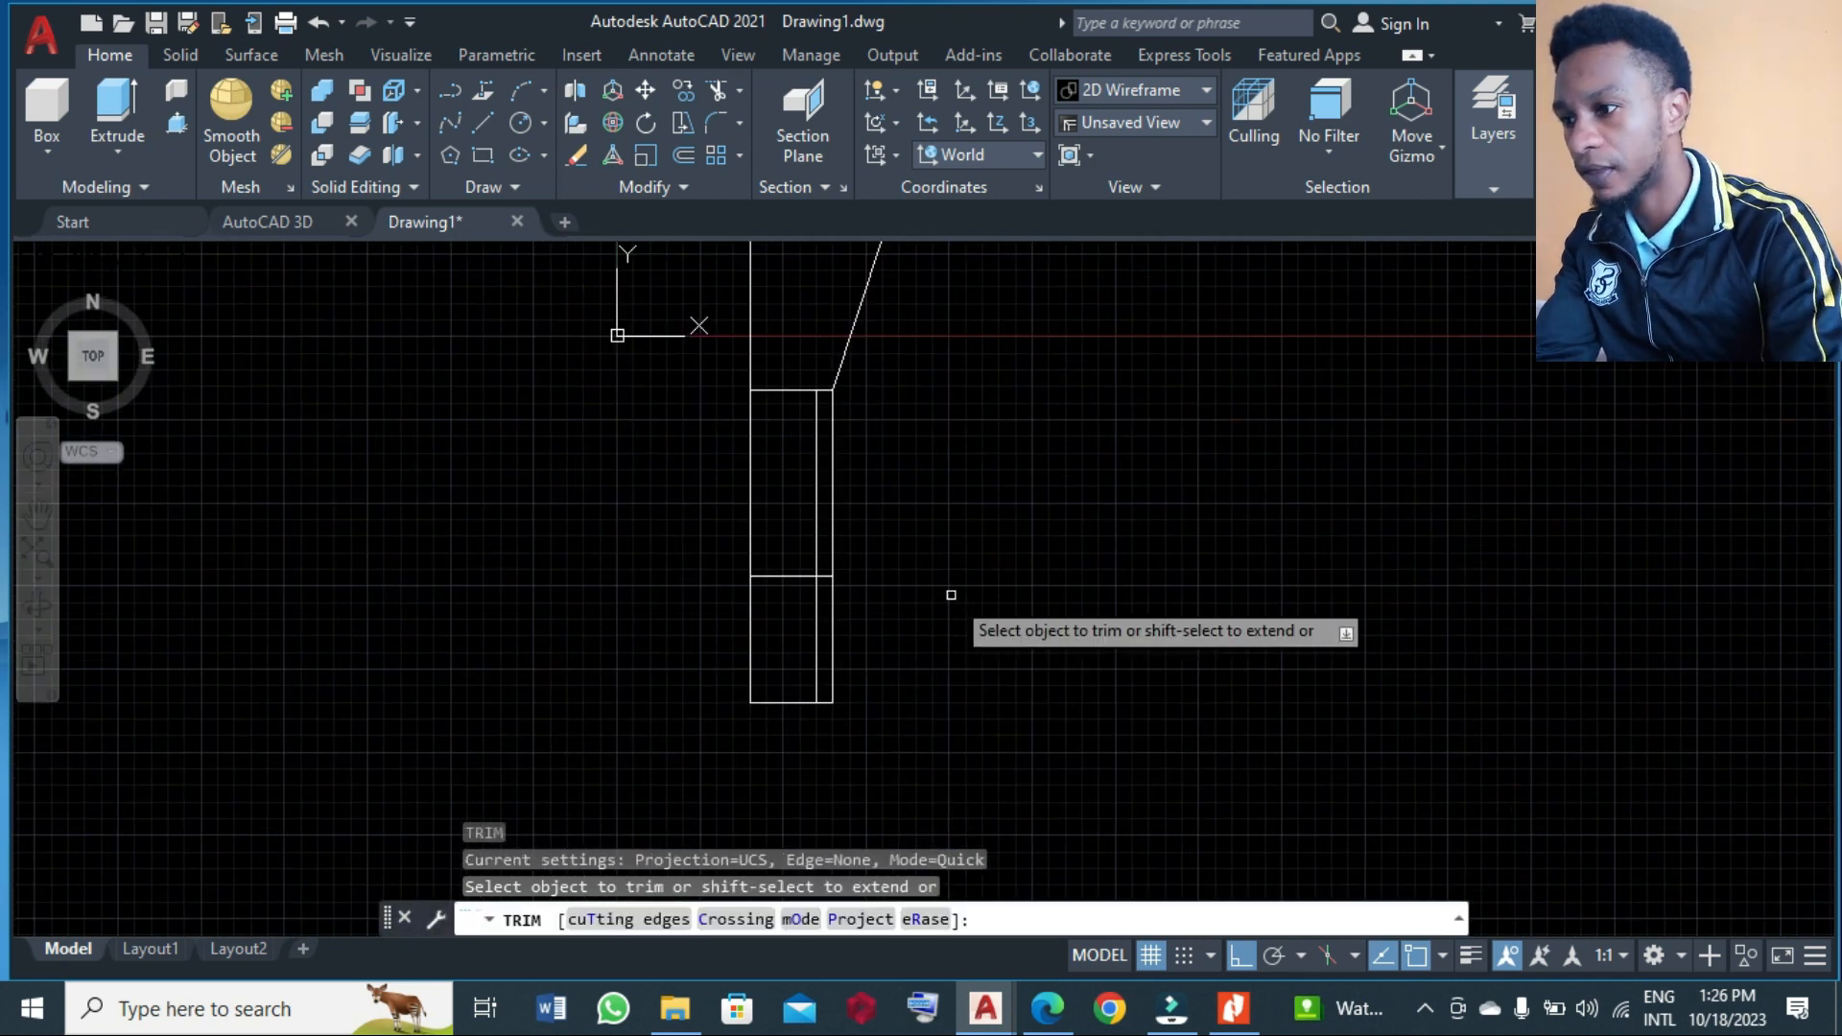
left_click(832, 503)
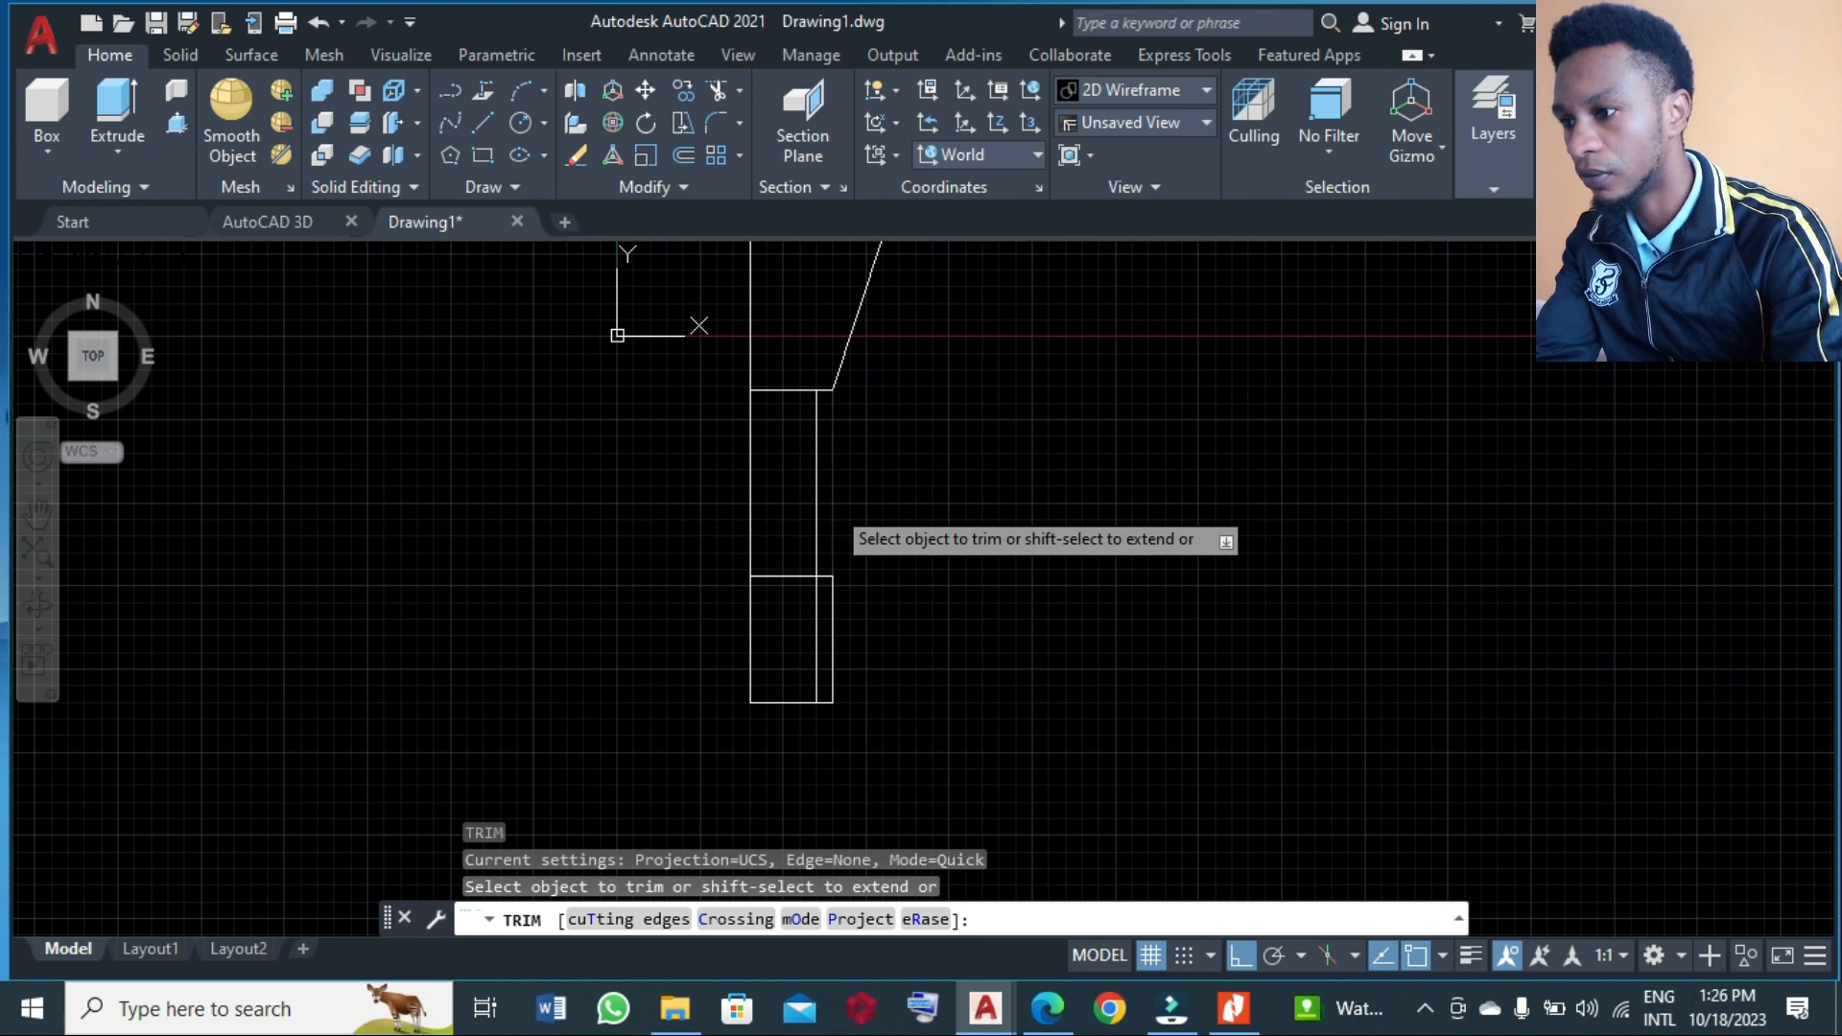
left_click(786, 575)
left_click(780, 389)
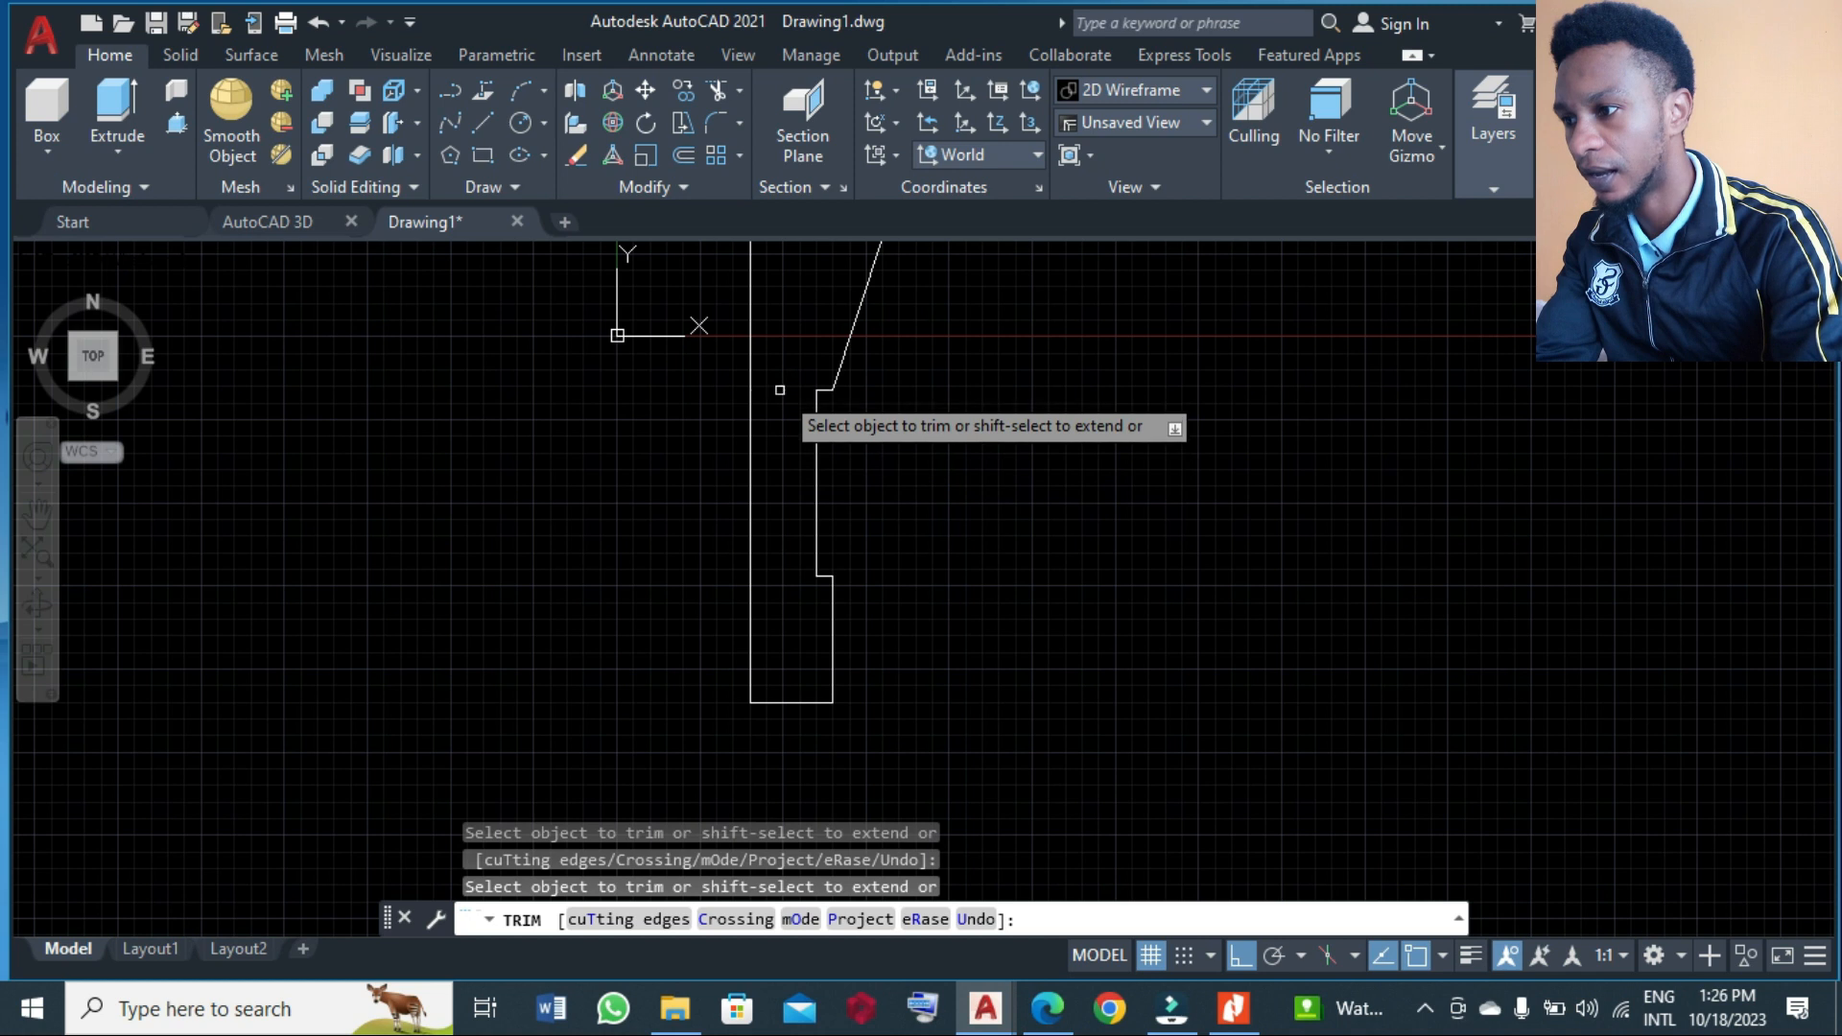
key("Return")
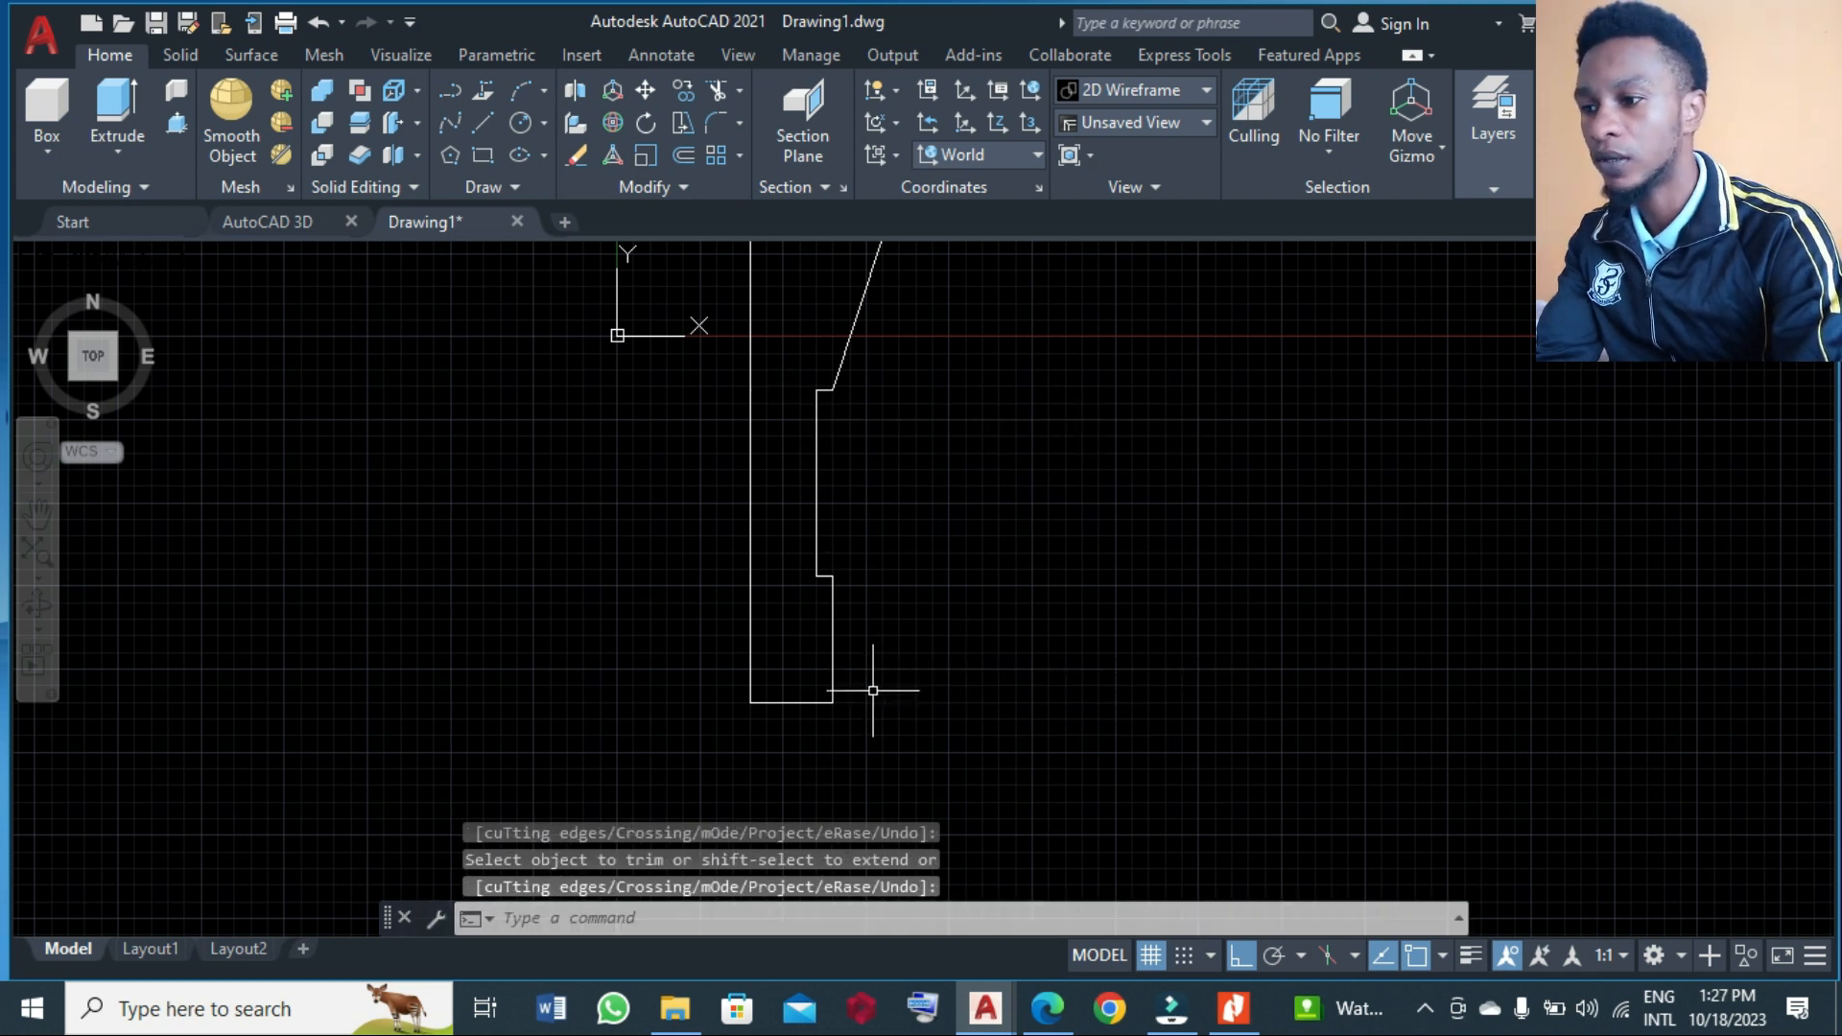
- Turn off the grid and move the whole profile horizontally to the right, farther from the origin
scroll(879, 671, "down", 2)
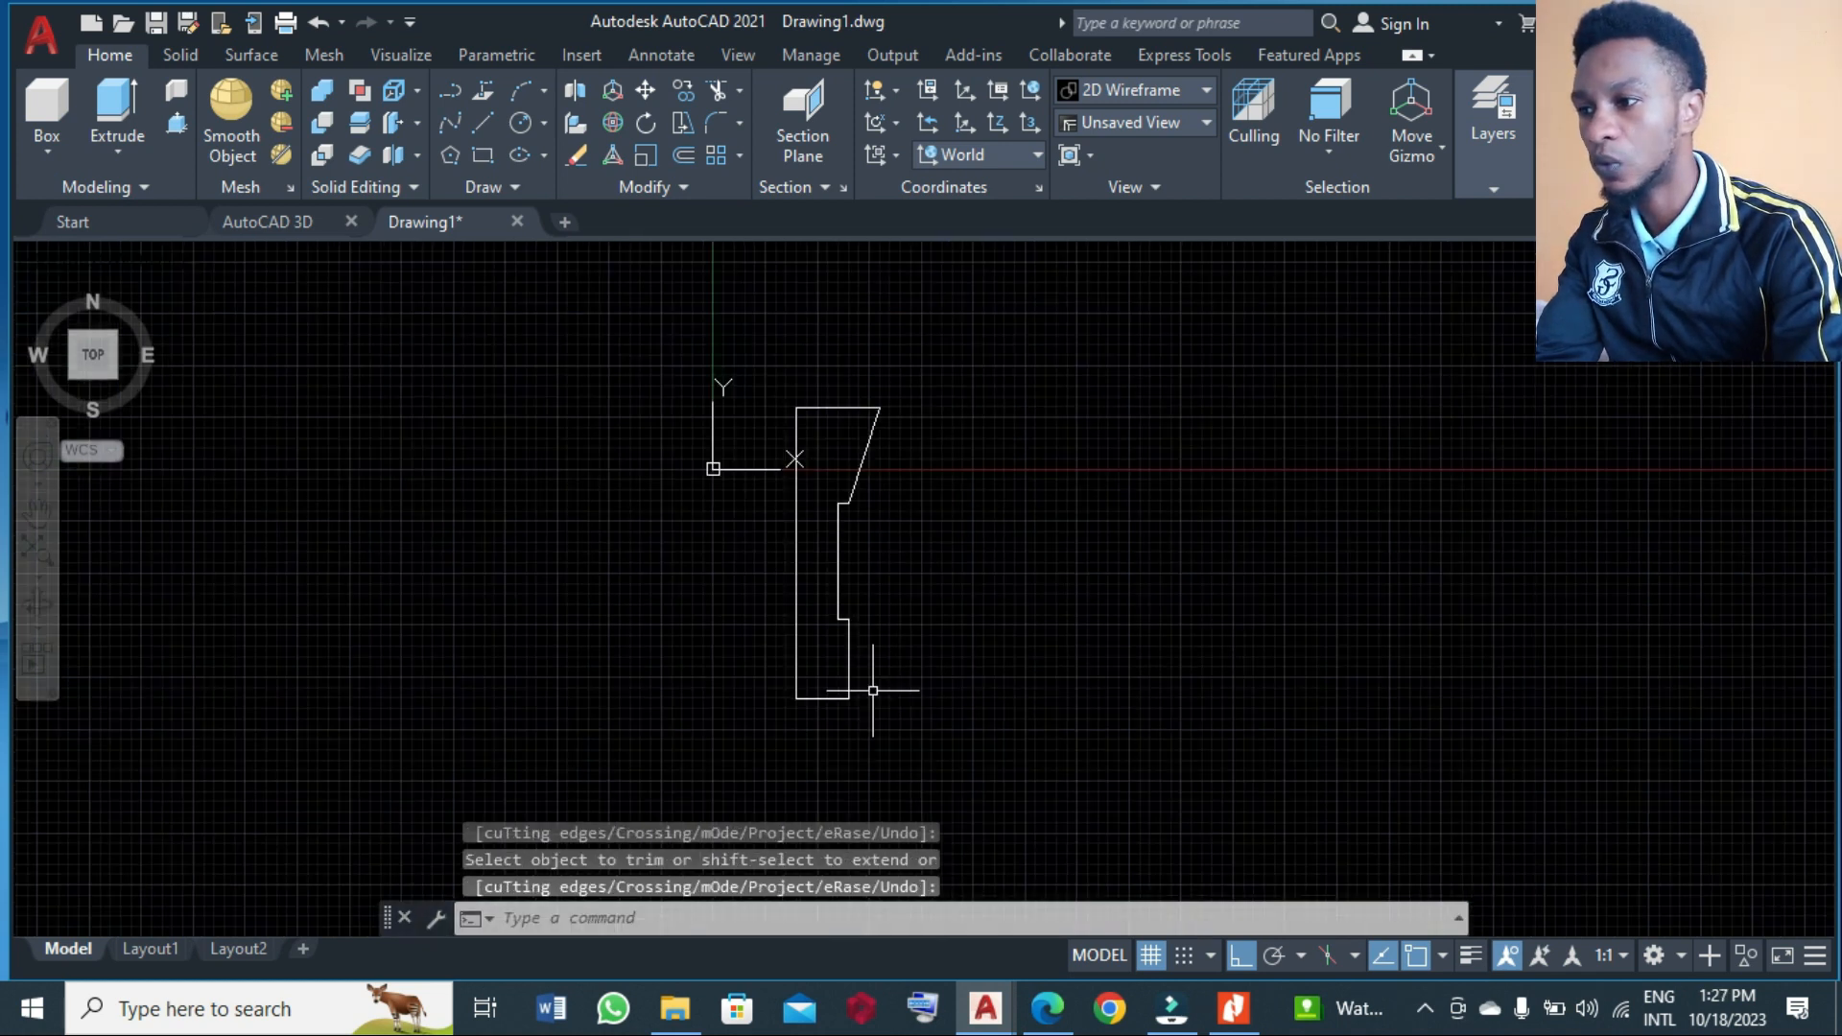
left_click(1152, 955)
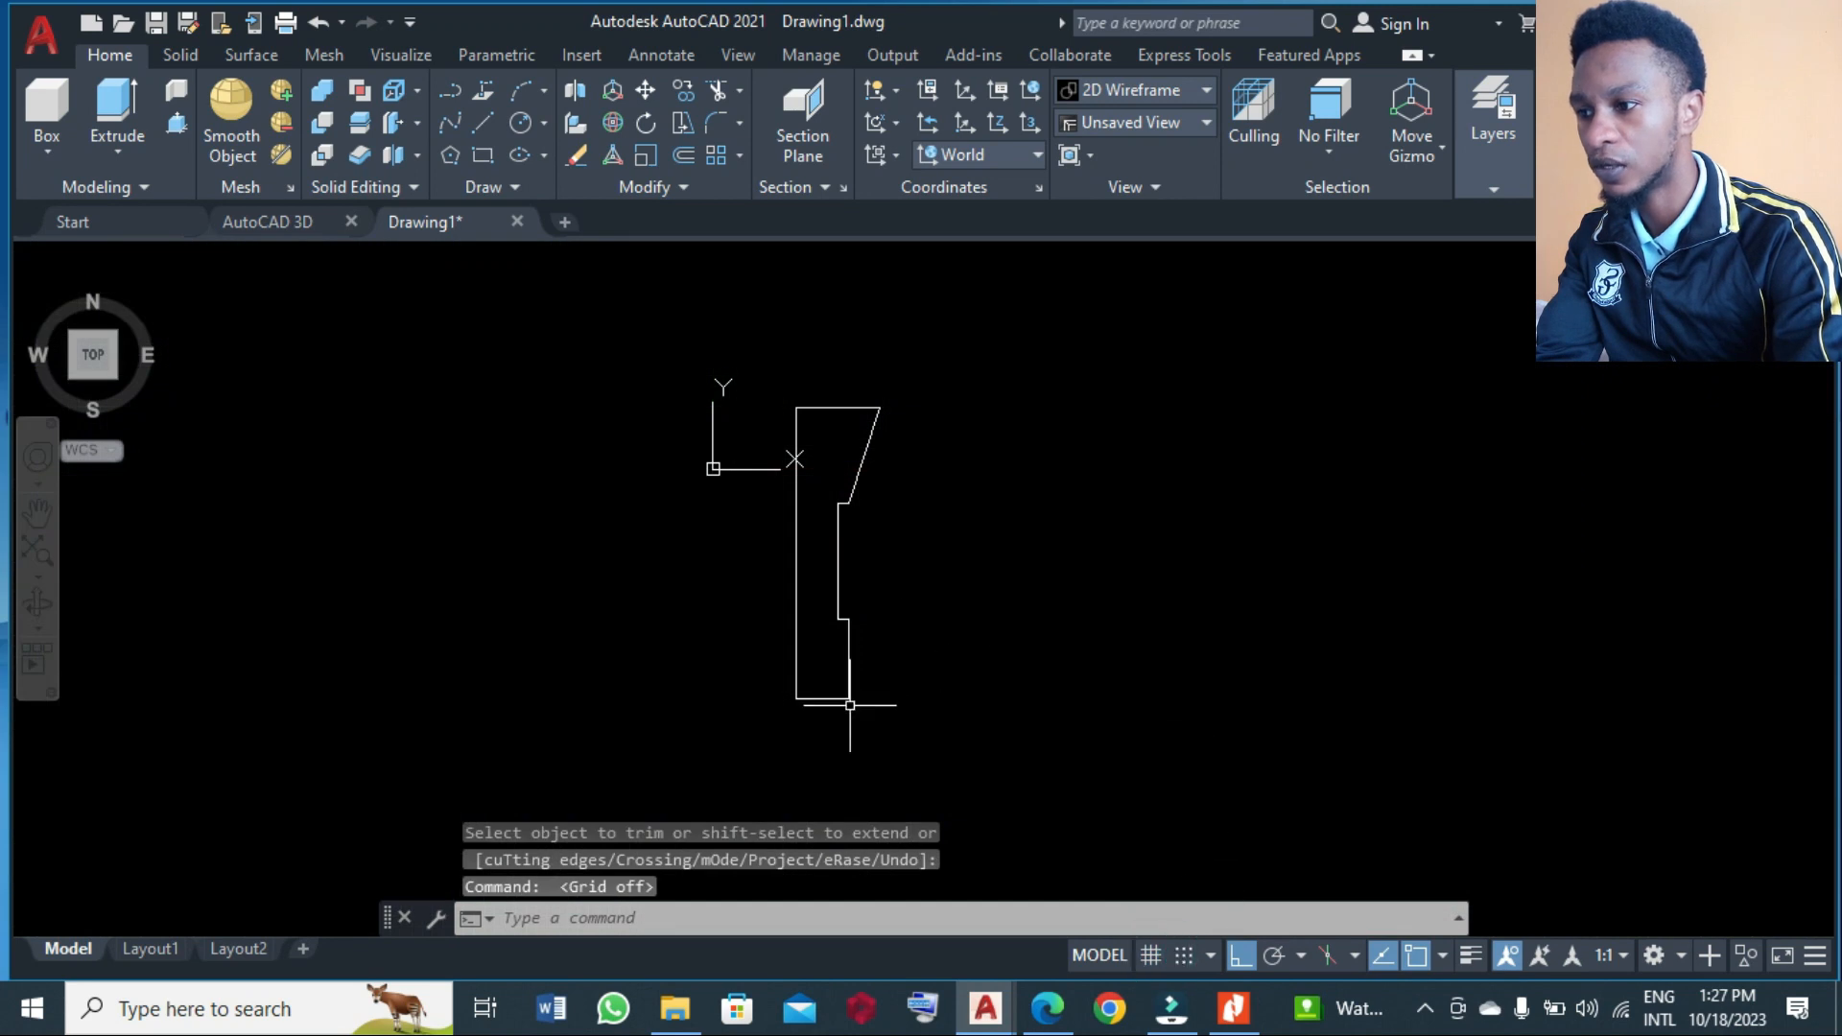
type("m")
key("Return")
left_click(969, 743)
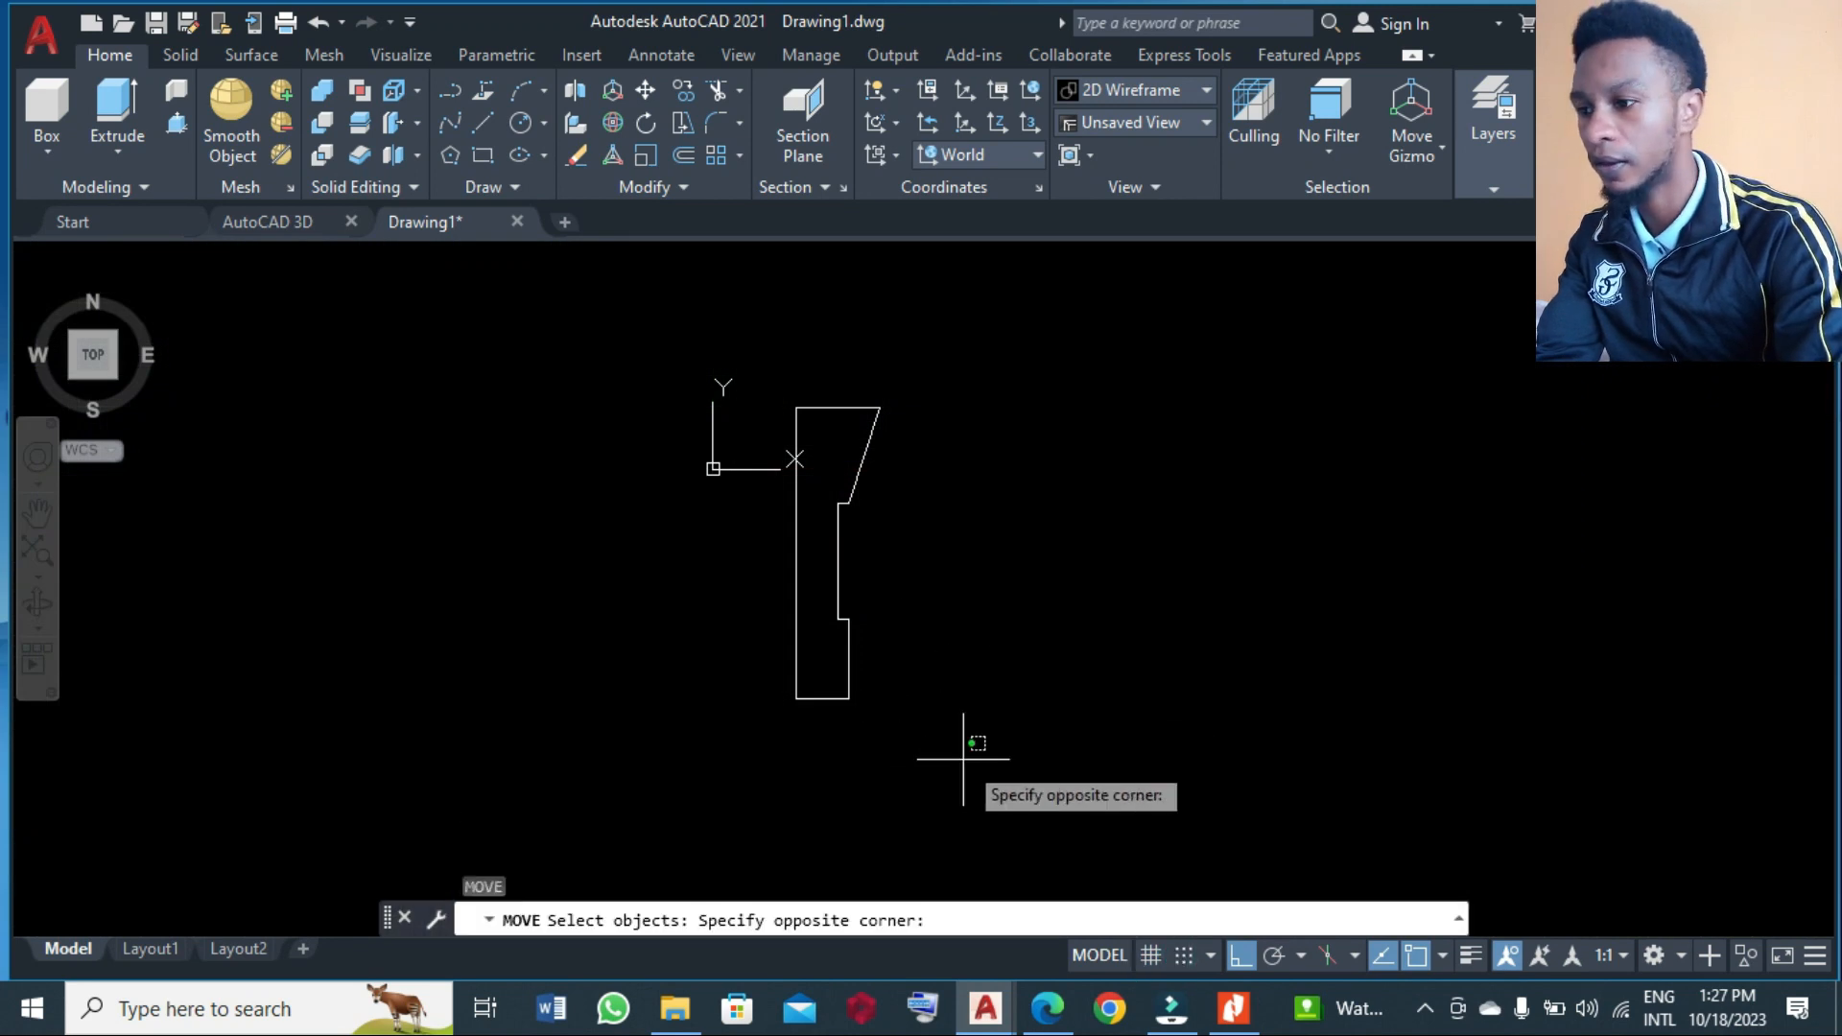
left_click(700, 396)
key("Return")
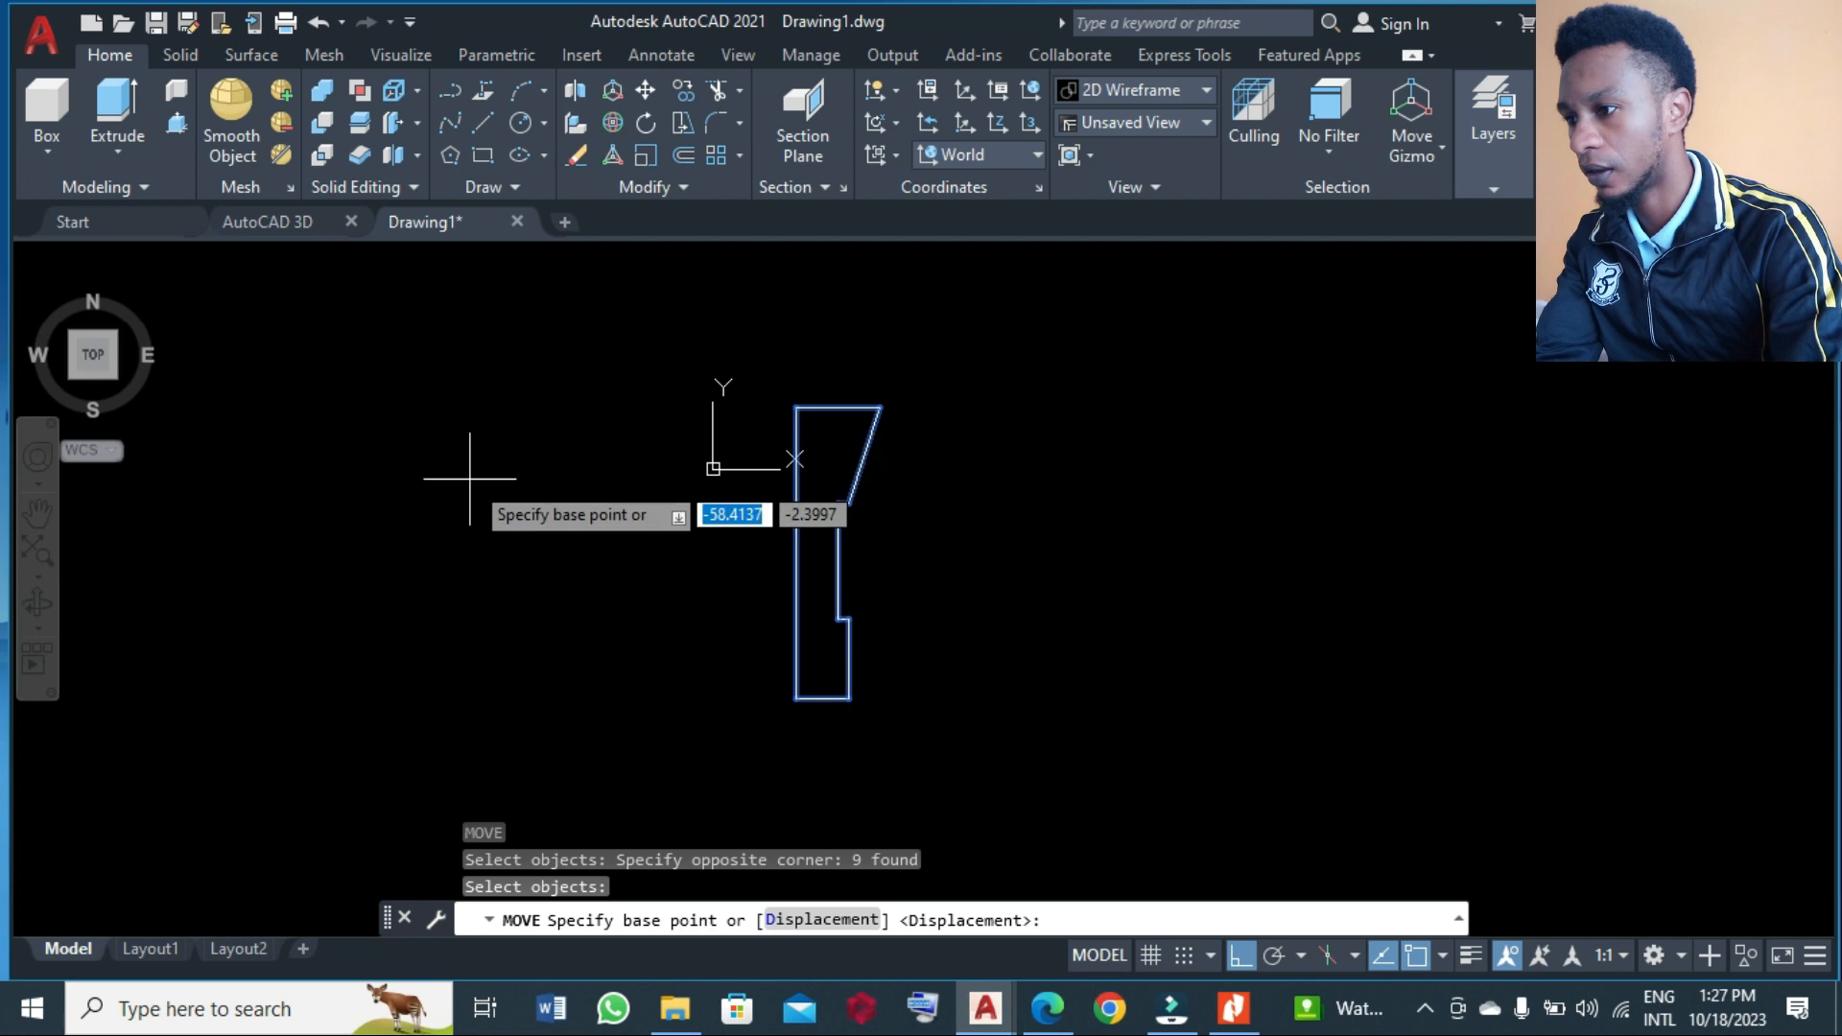
scroll(531, 578, "down", 2)
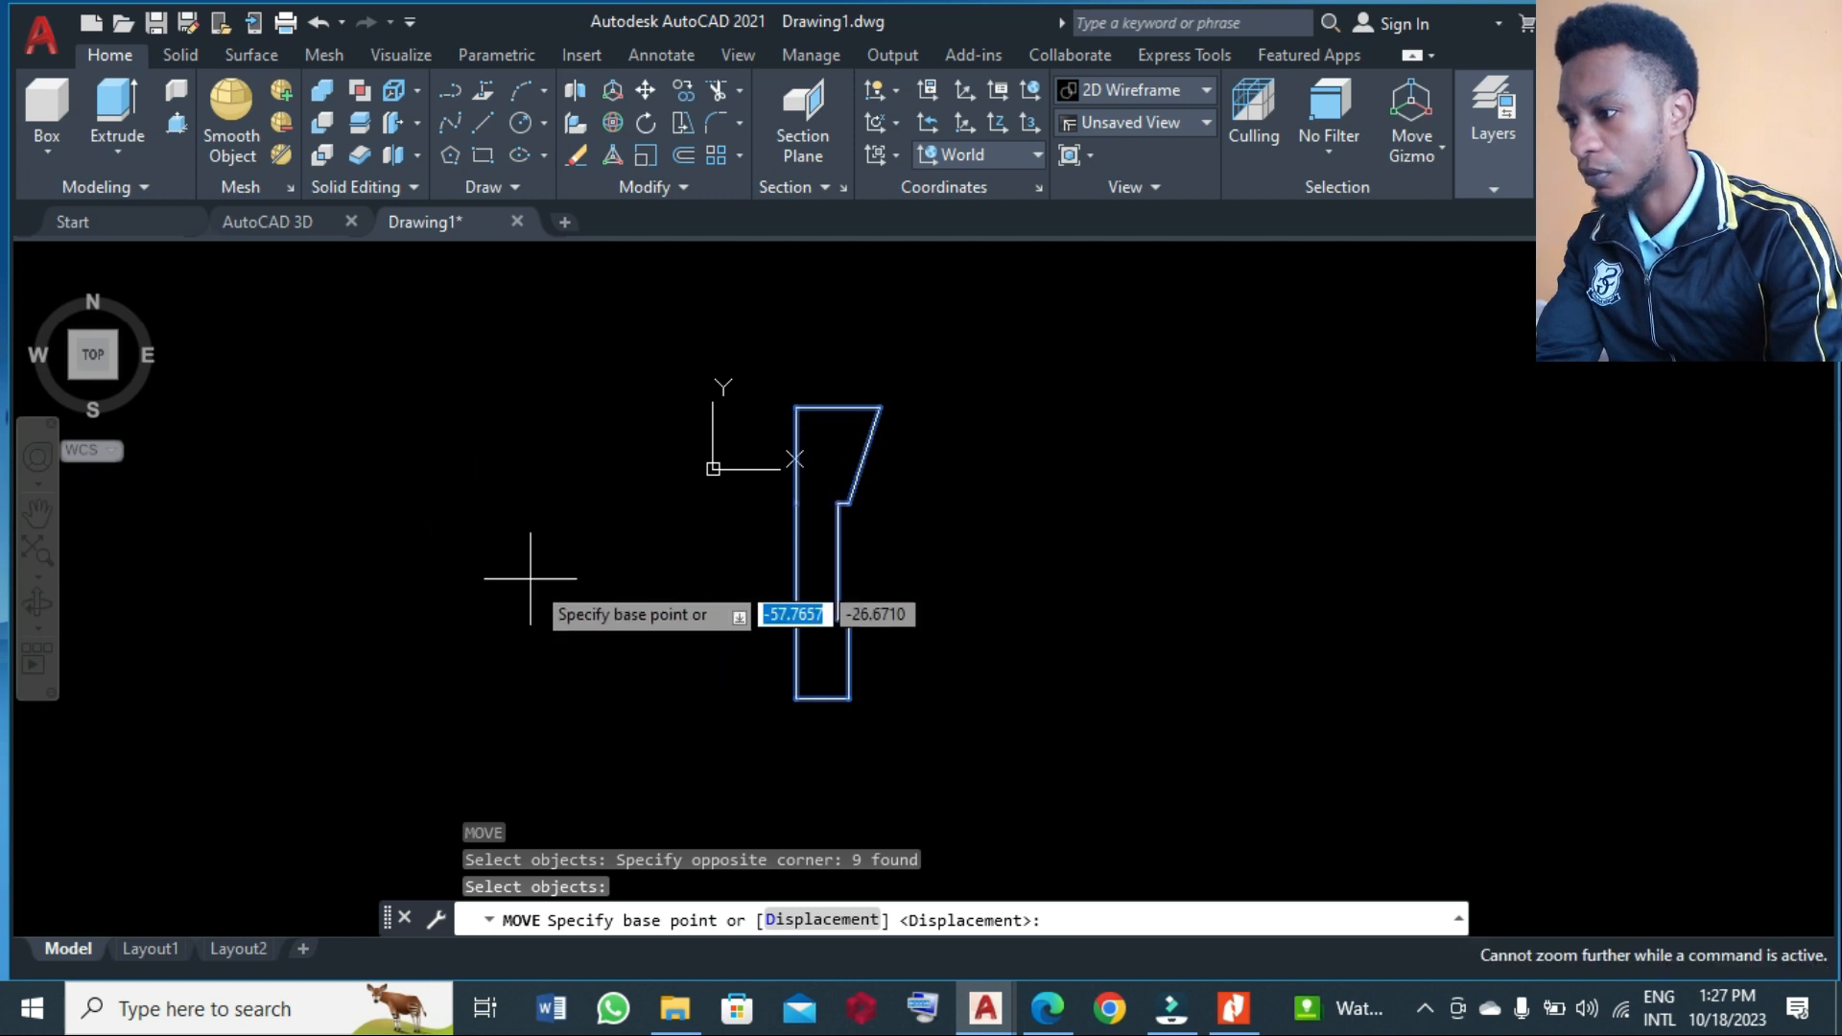
left_click(663, 580)
left_click(1180, 468)
- Fillet the upper inner corner of the neck recess with radius 1, using the Multiple option
scroll(1729, 539, "up", 2)
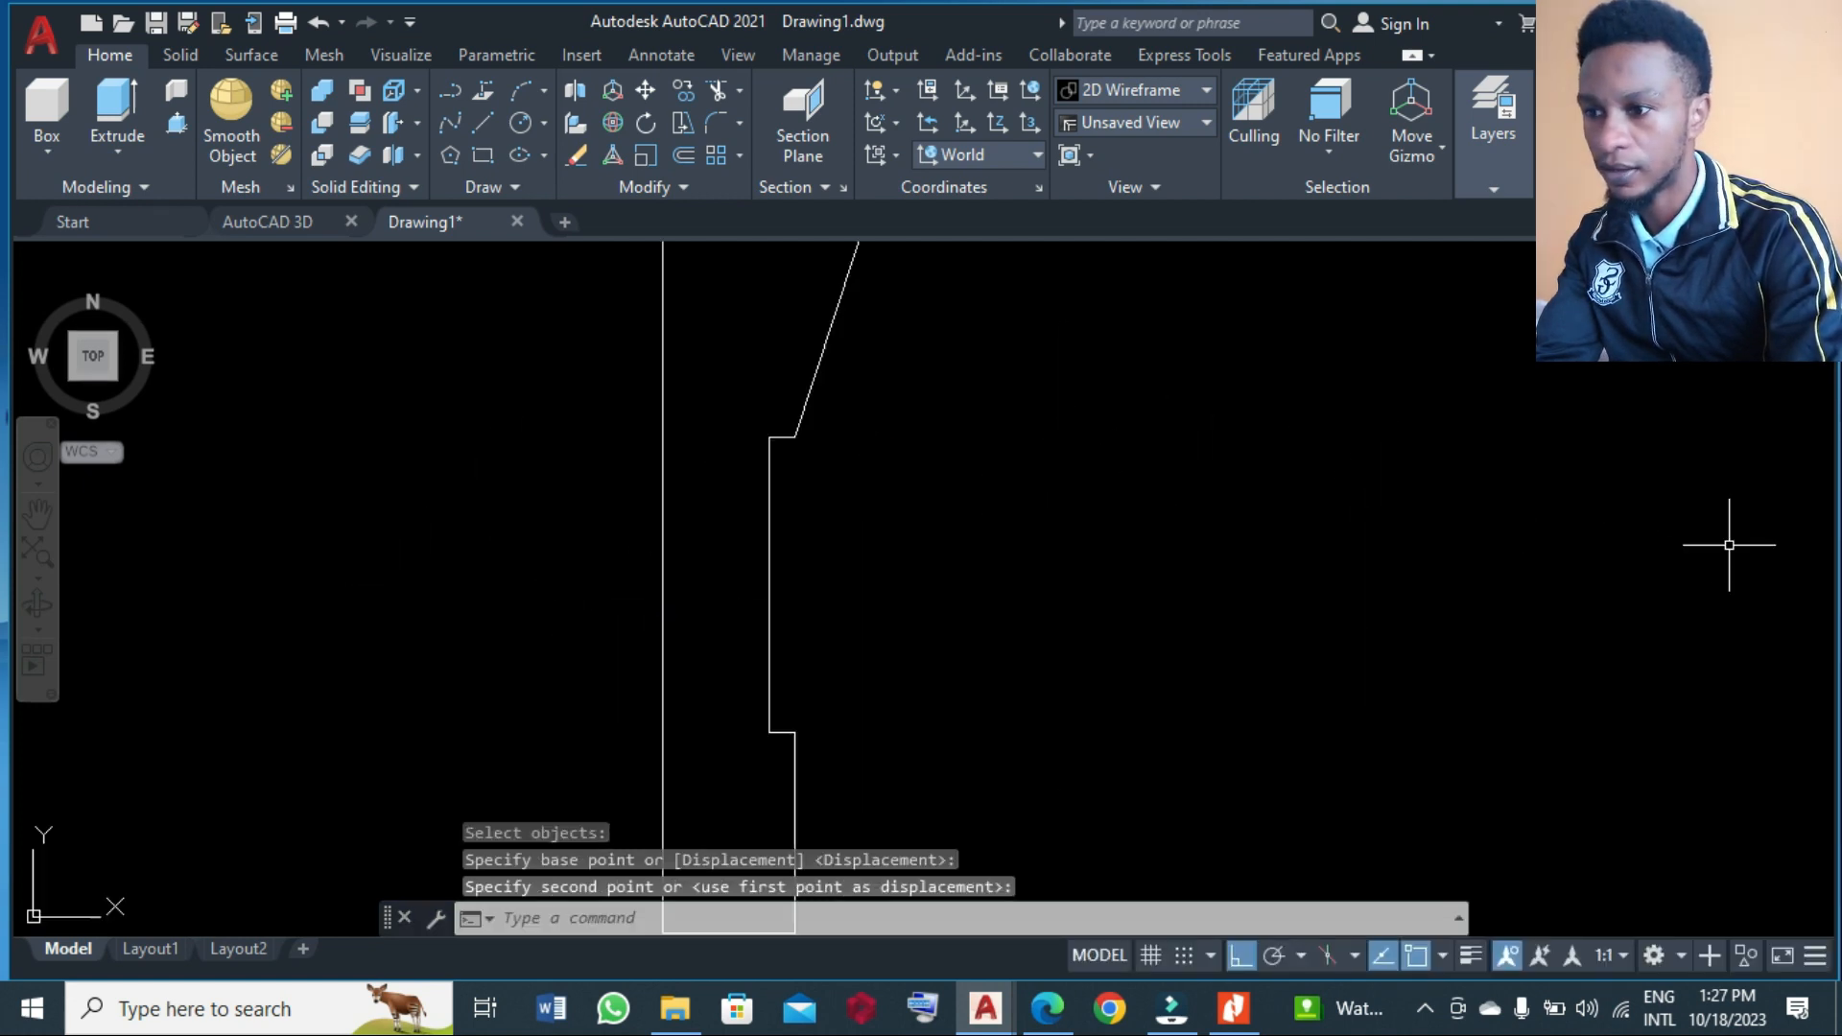
scroll(961, 514, "down", 2)
scroll(1049, 535, "up", 6)
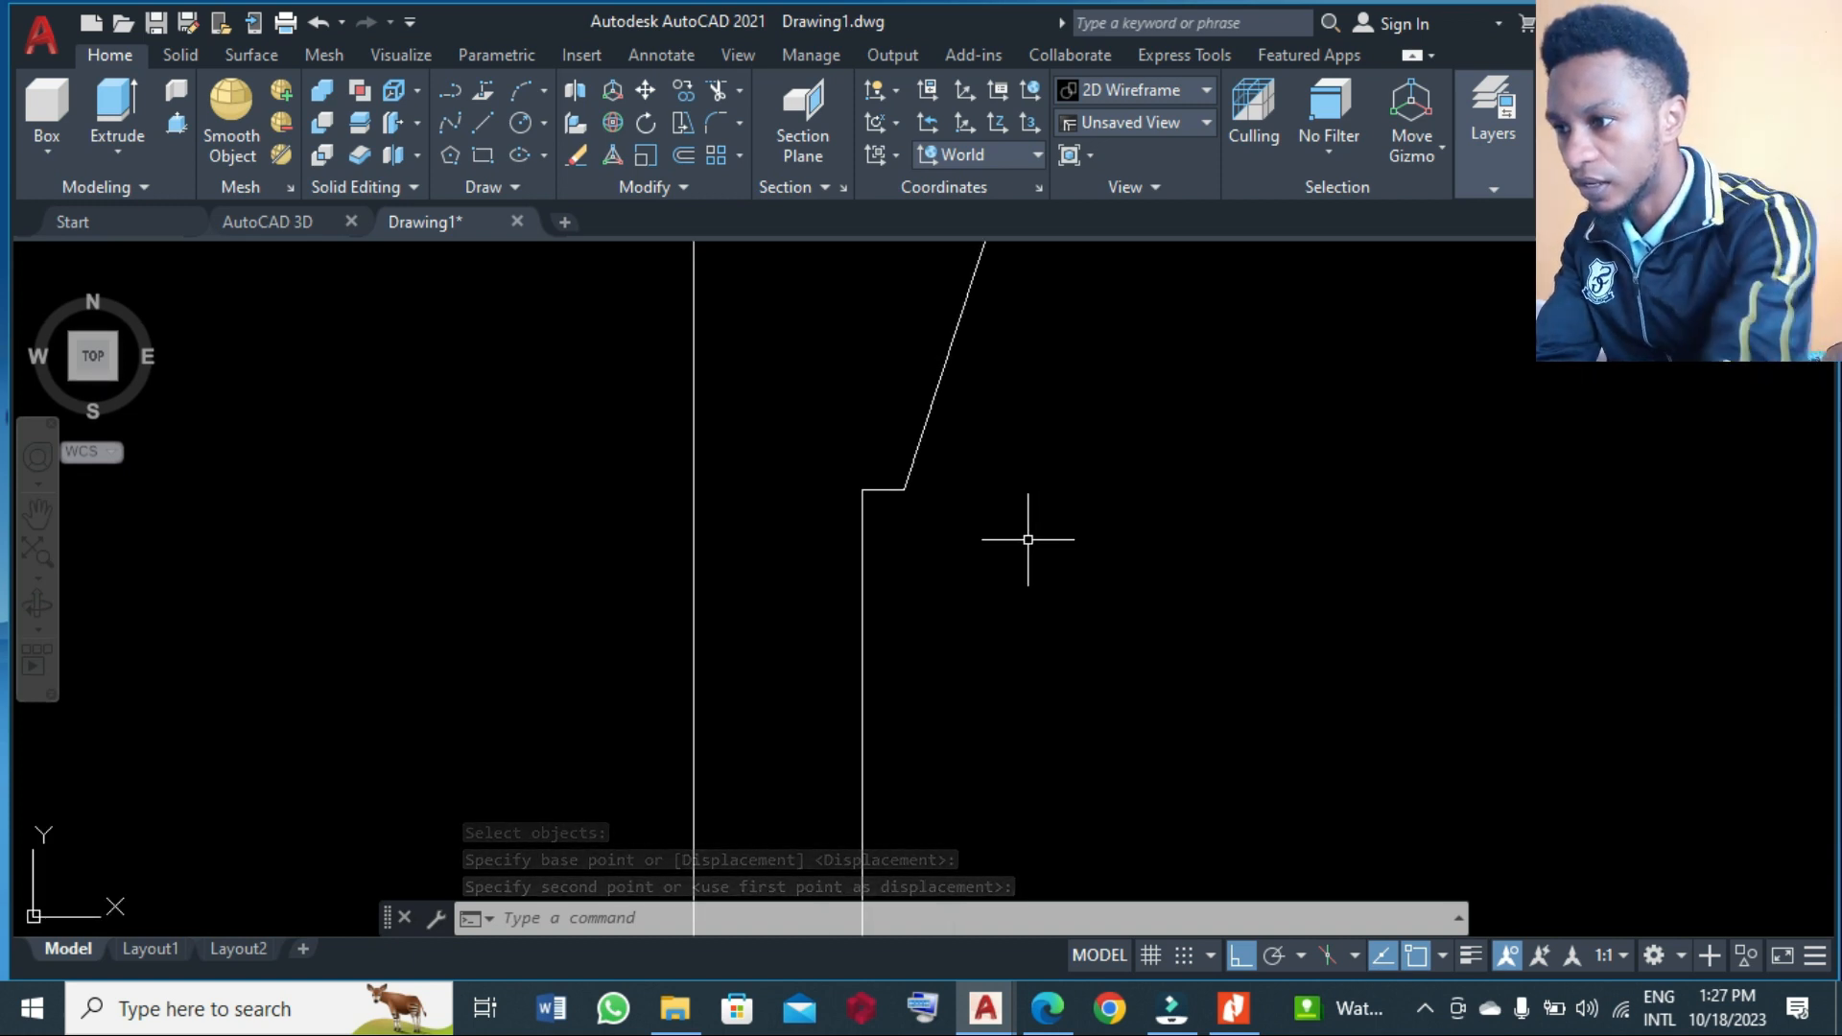
type("fillet")
key("Return")
type("r")
key("Return")
type("1")
key("Return")
type("m")
key("Return")
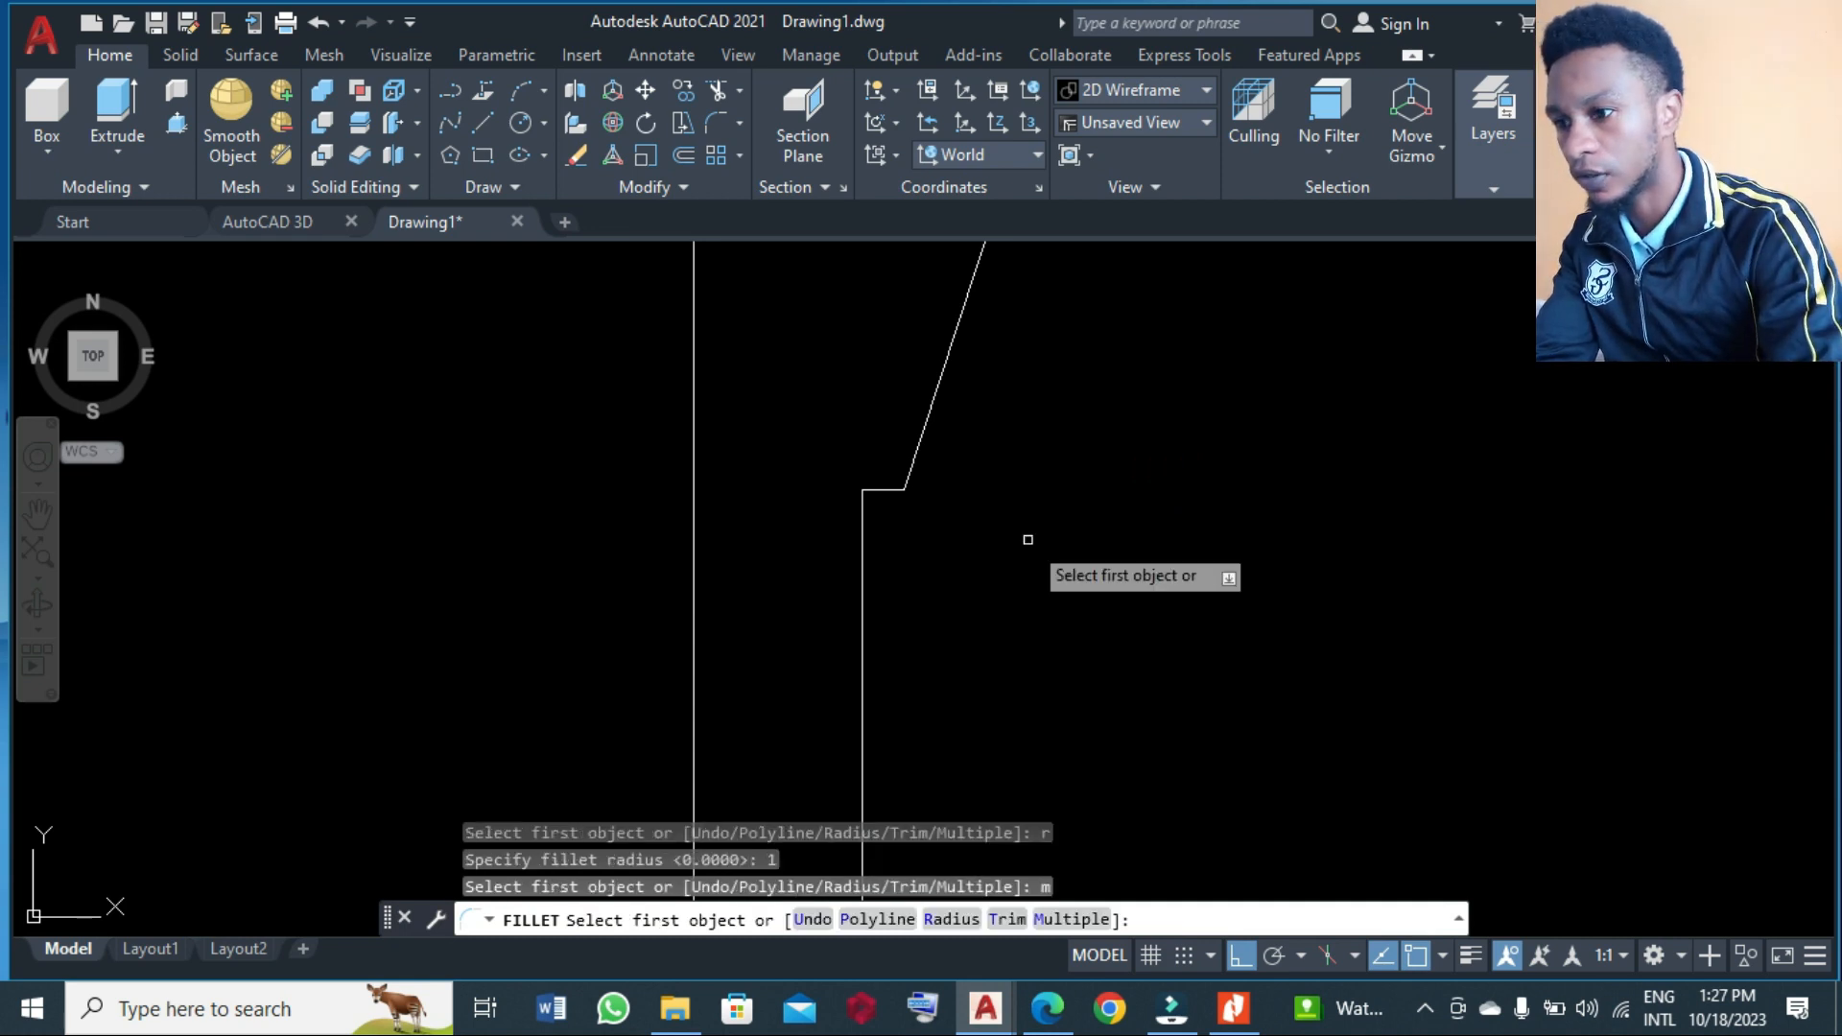
left_click(873, 491)
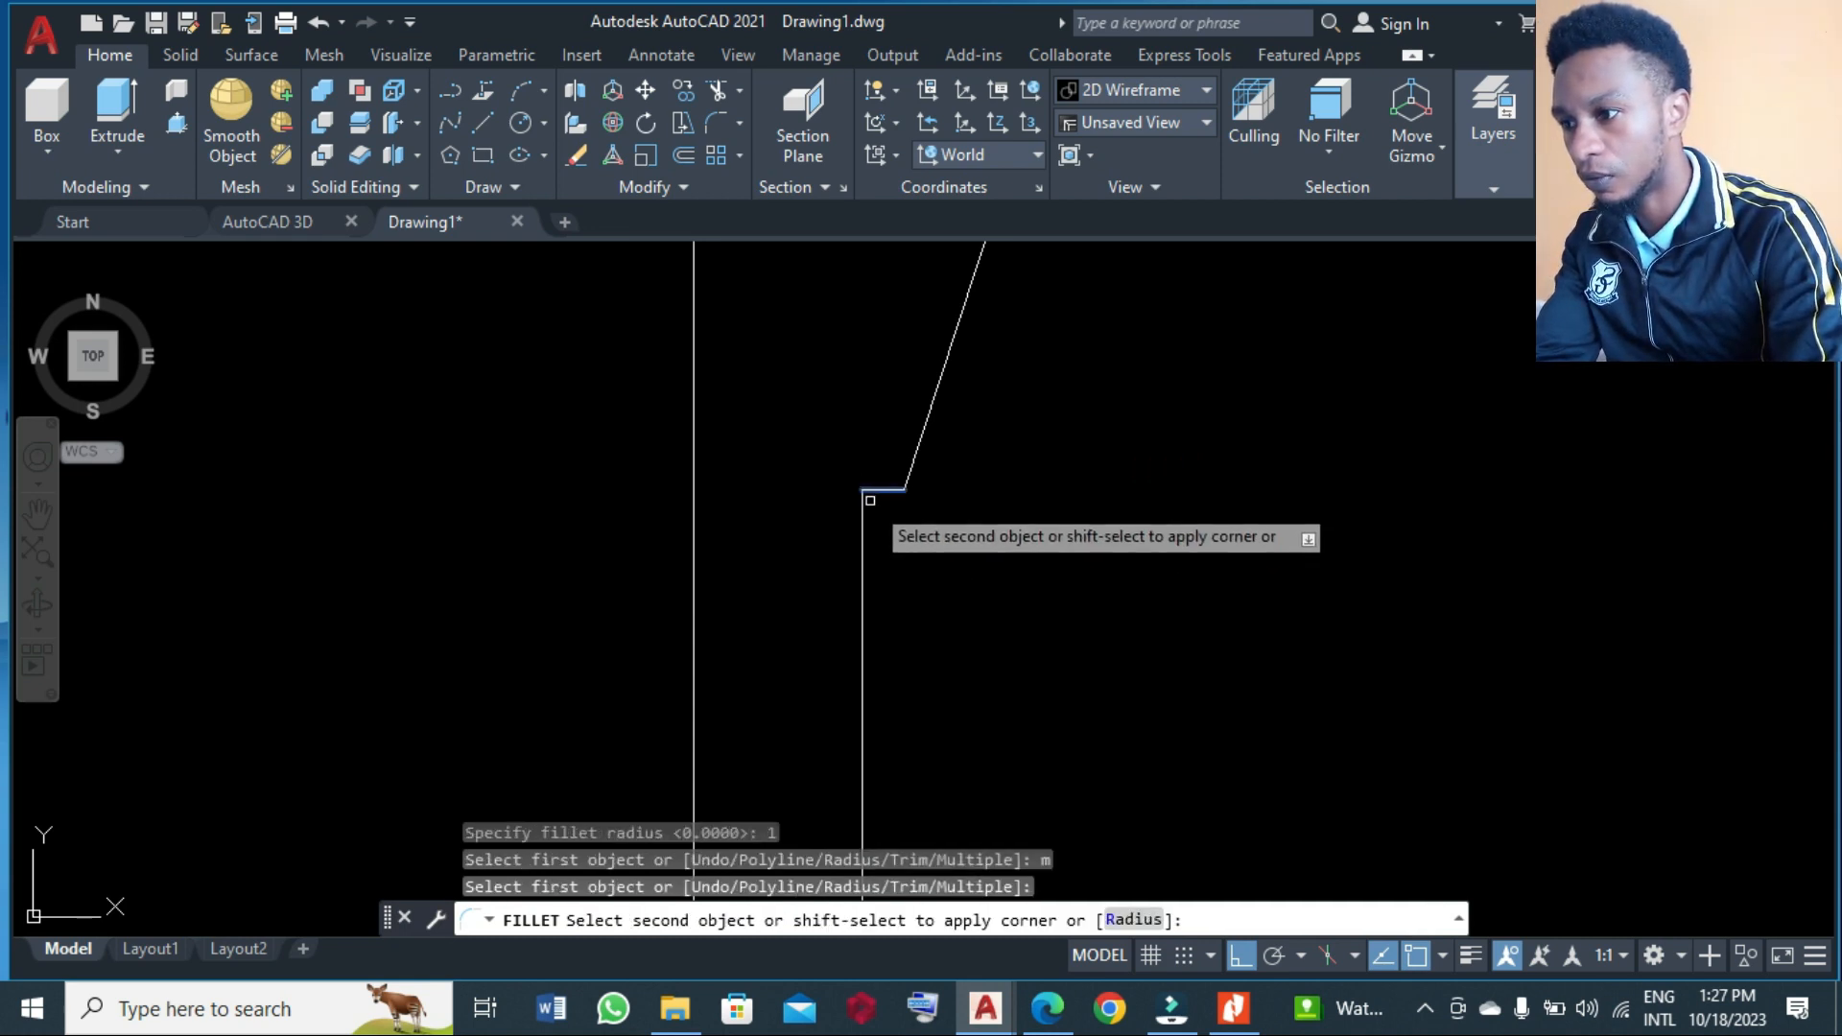
- Fillet the lower inner corner of the neck recess with the same radius
scroll(928, 349, "down", 2)
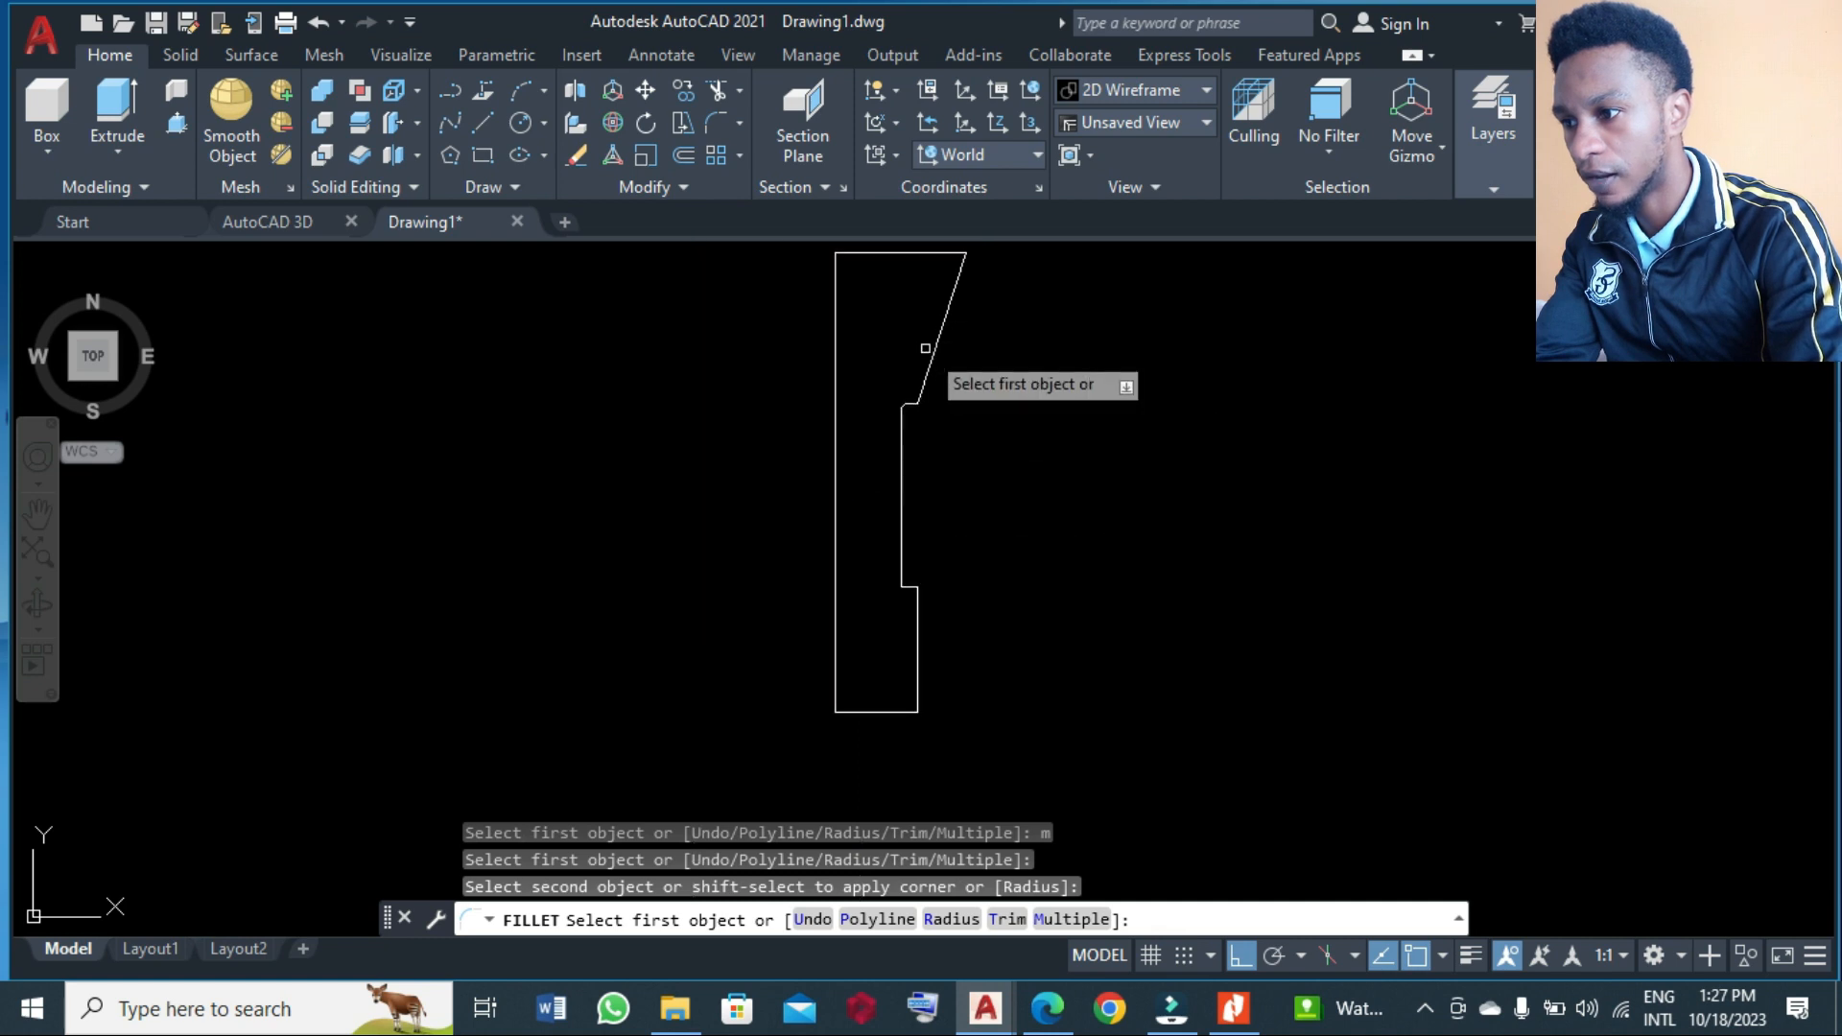
scroll(928, 583, "up", 2)
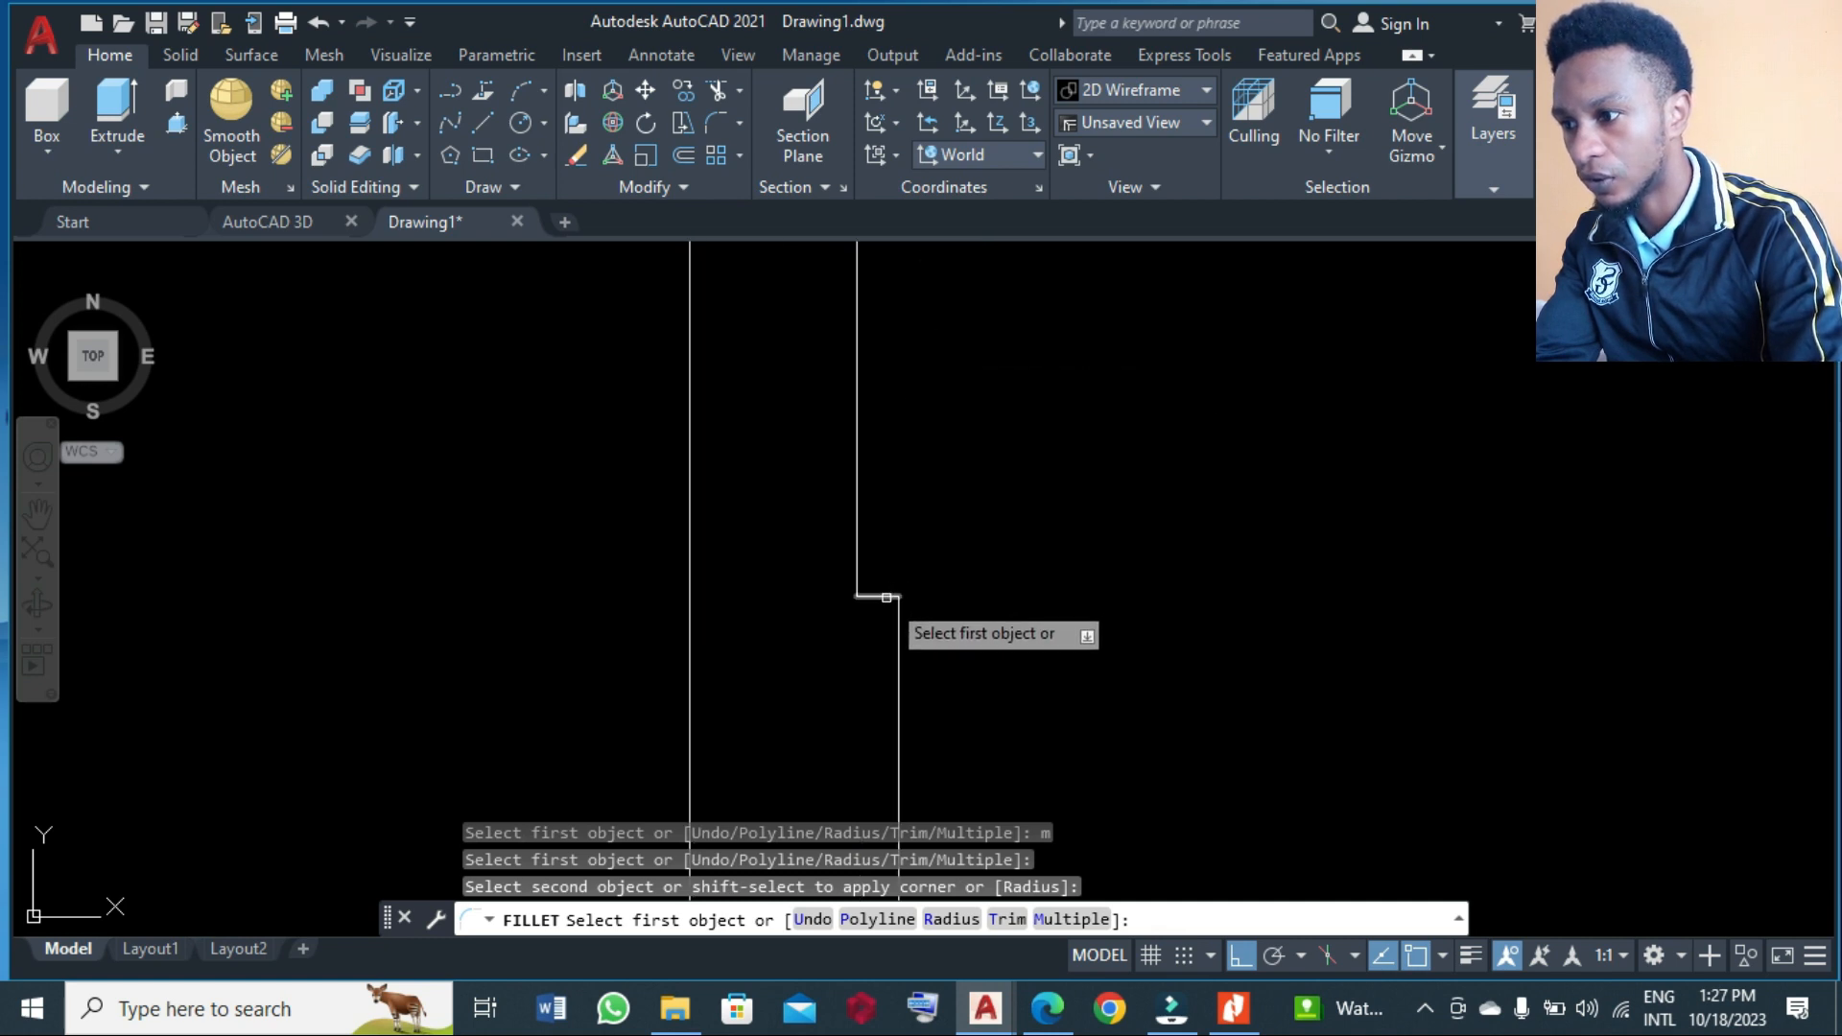
left_click(891, 592)
left_click(857, 577)
key("Return")
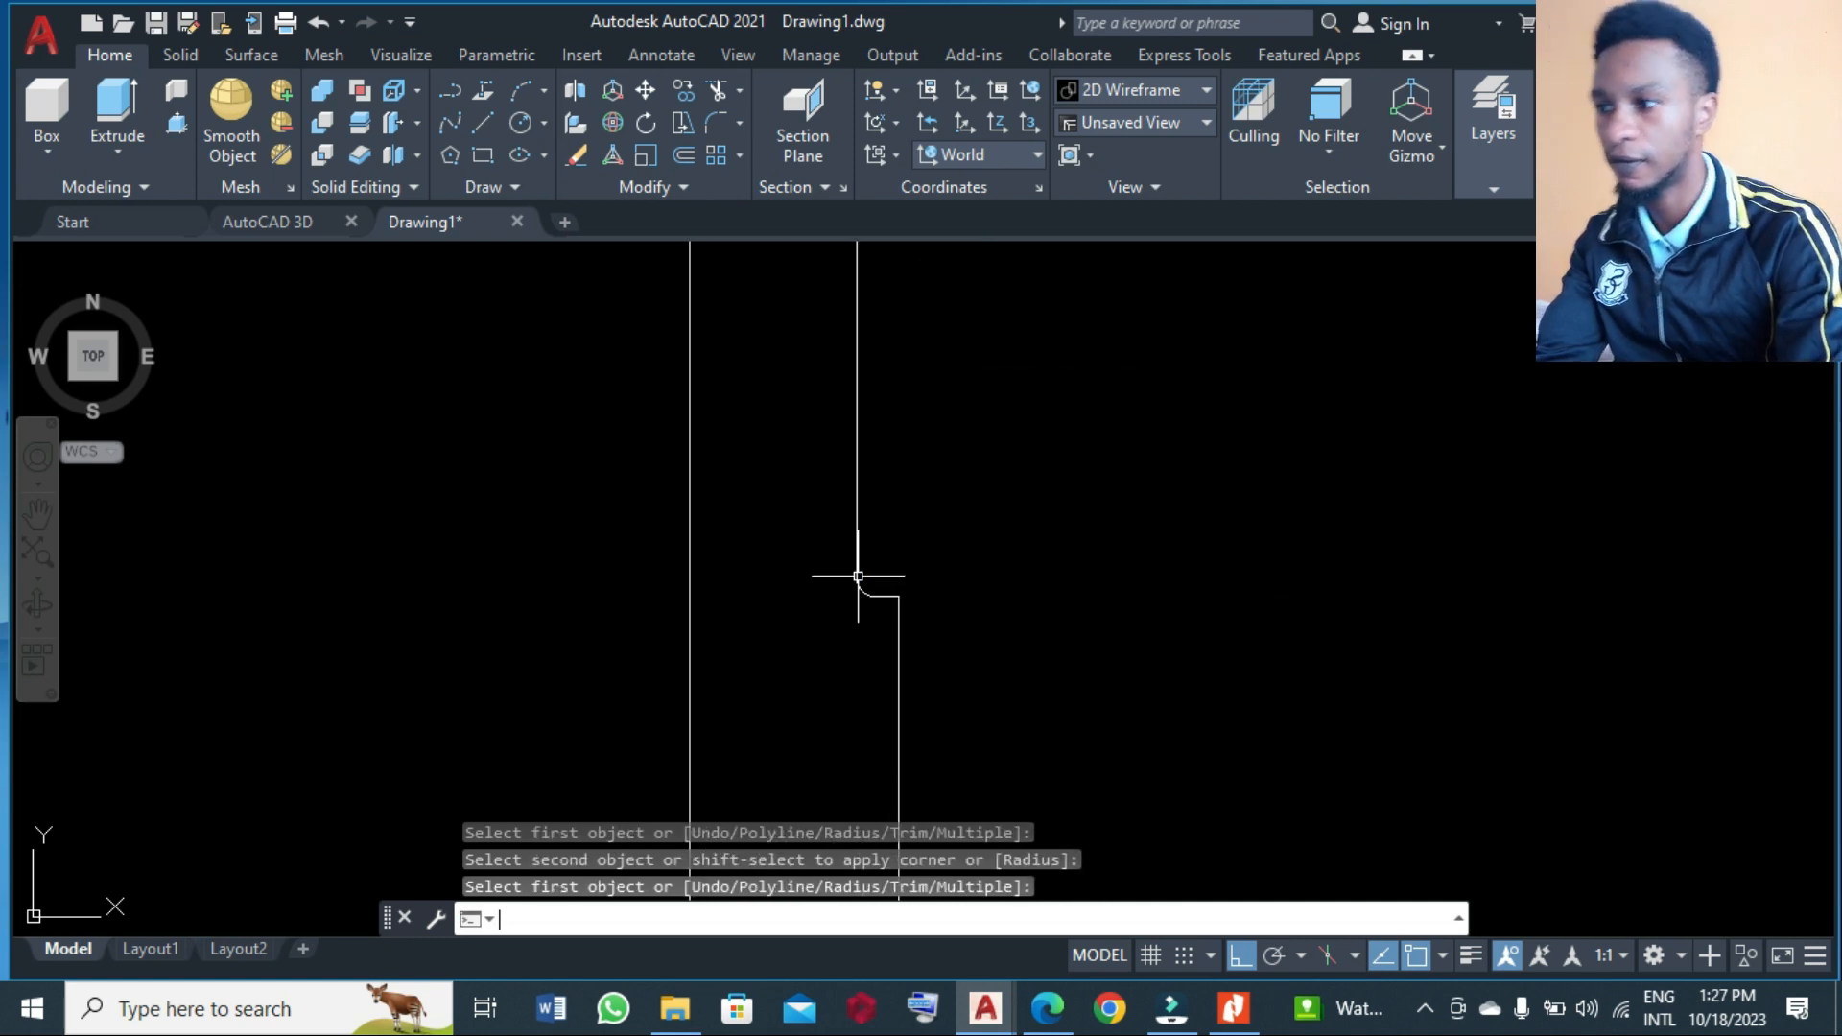
- Erase the two vertical lines along the left side of the profile
scroll(833, 648, "down", 3)
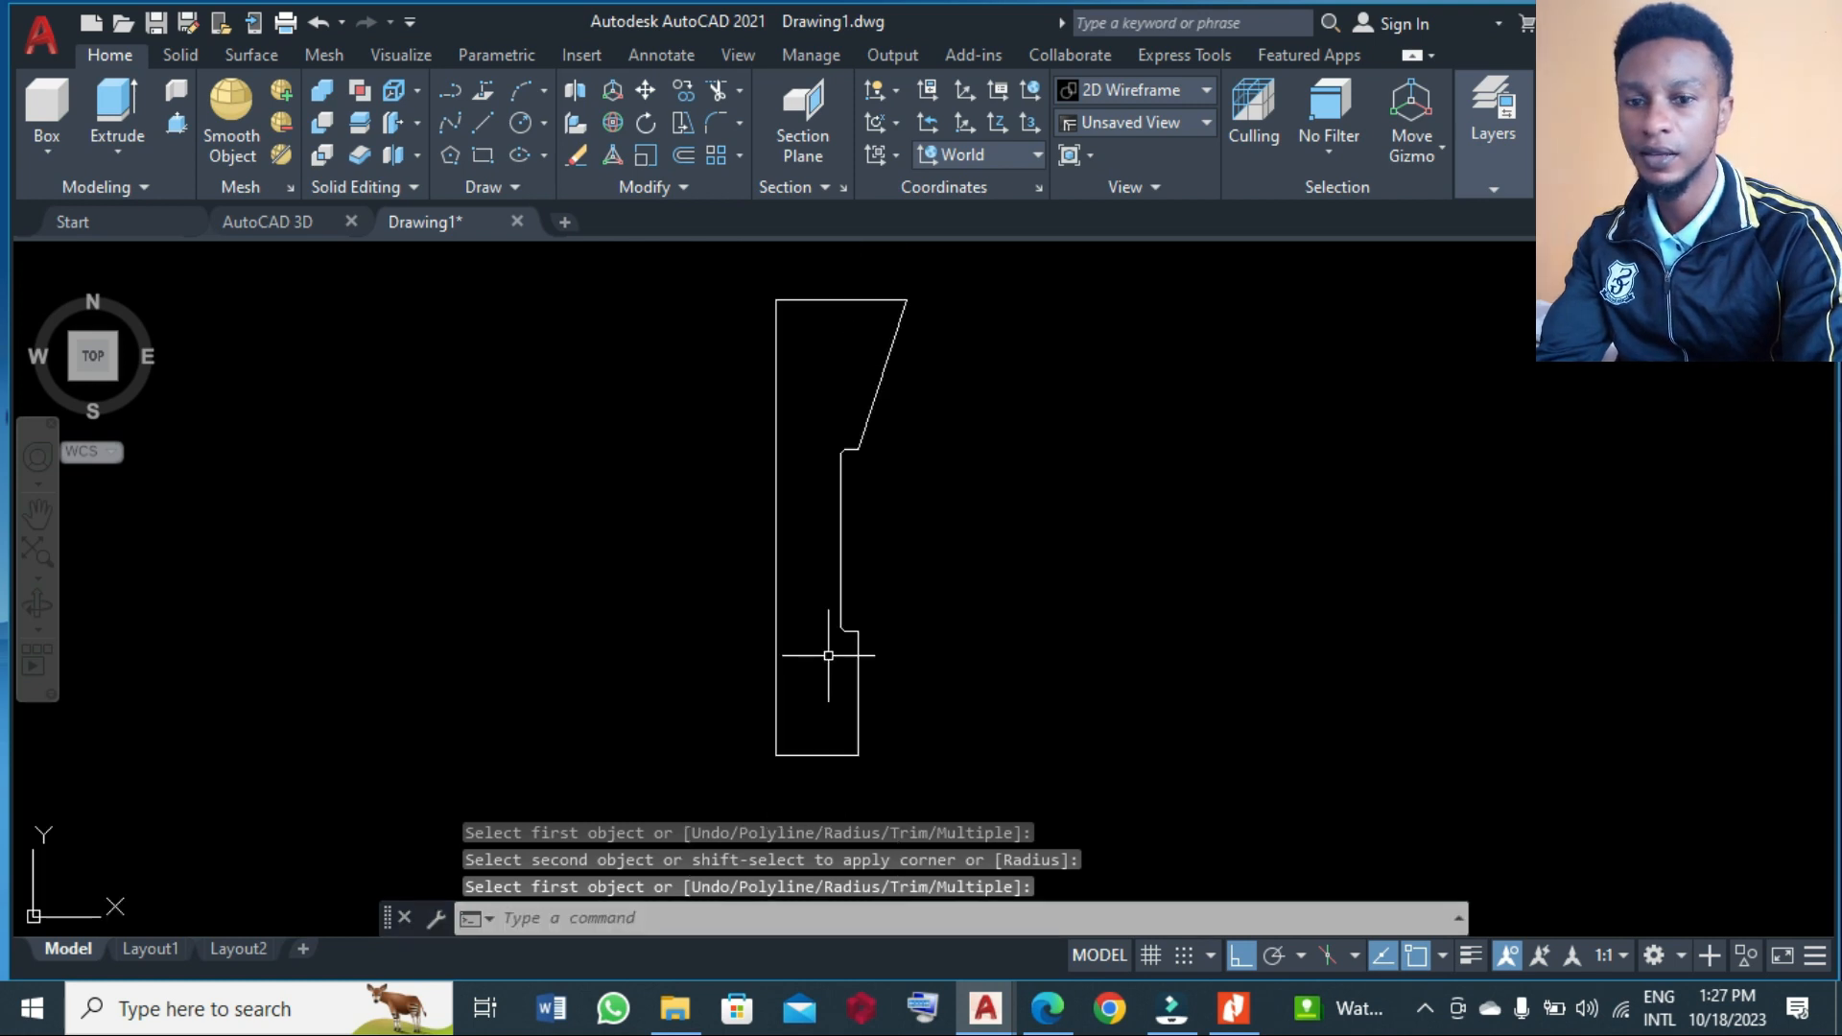
scroll(901, 564, "down", 2)
type("e")
key("Return")
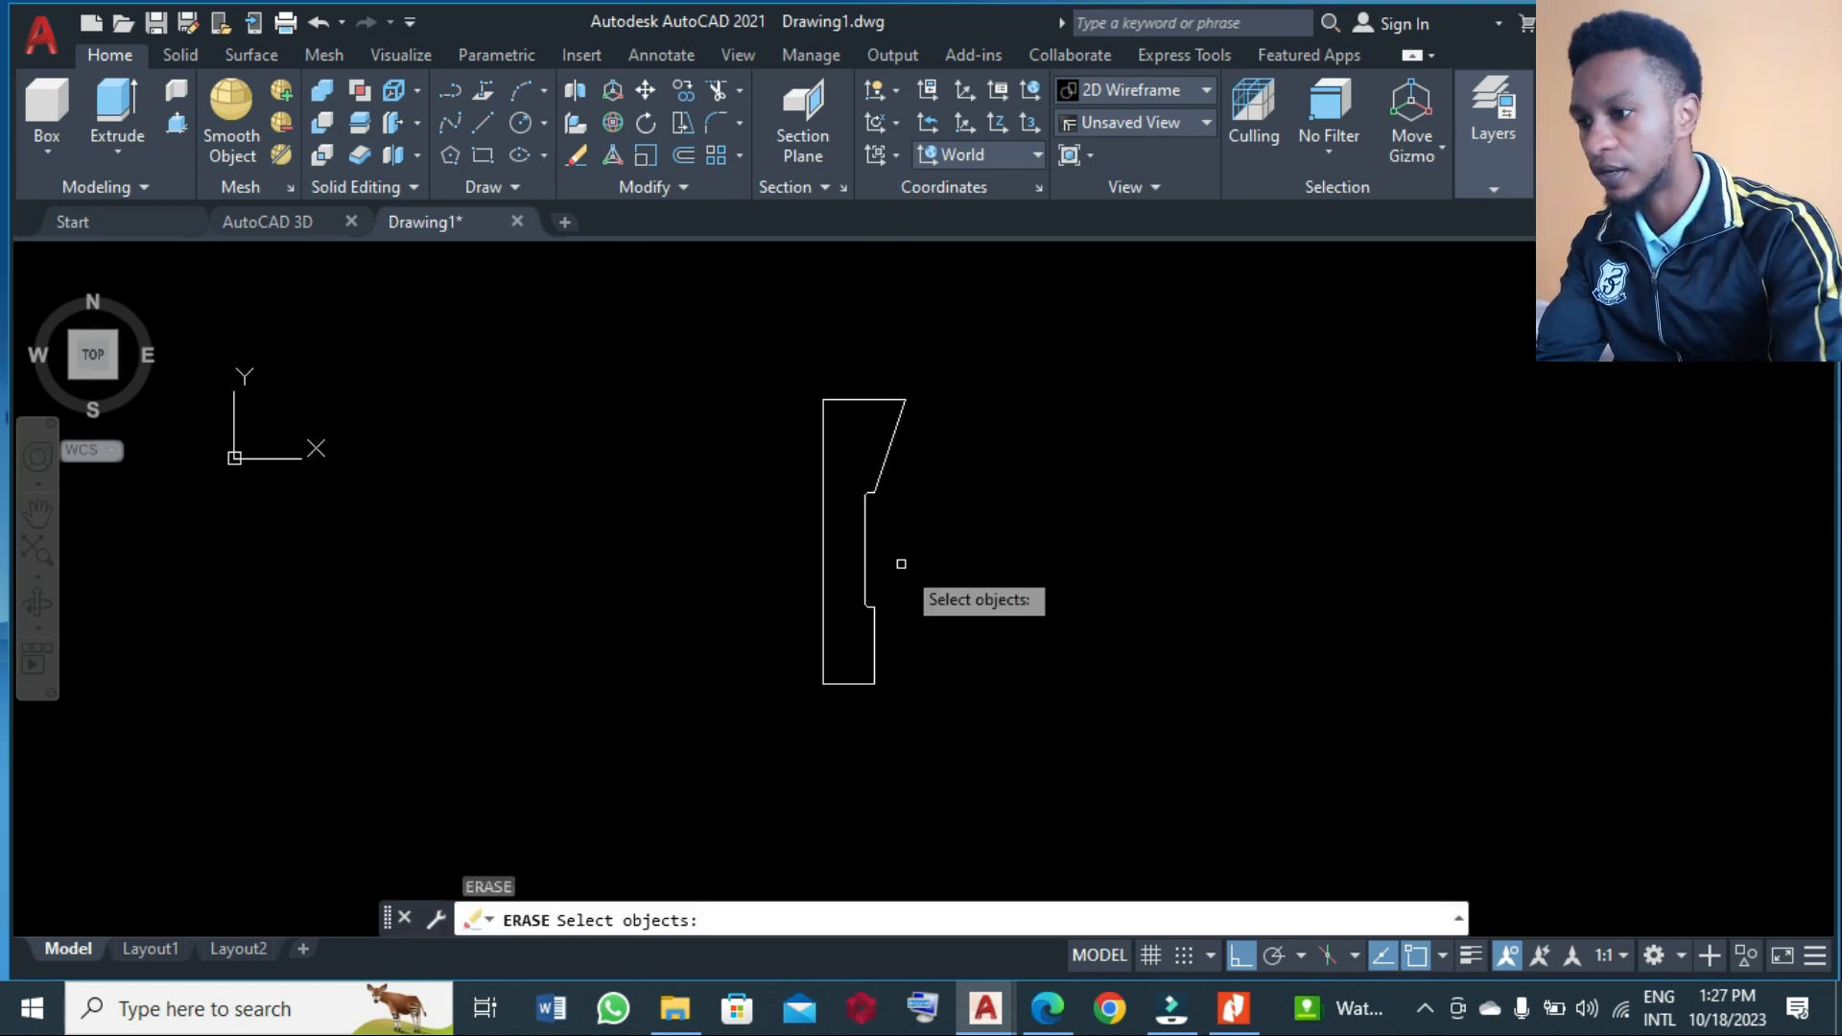
left_click(827, 562)
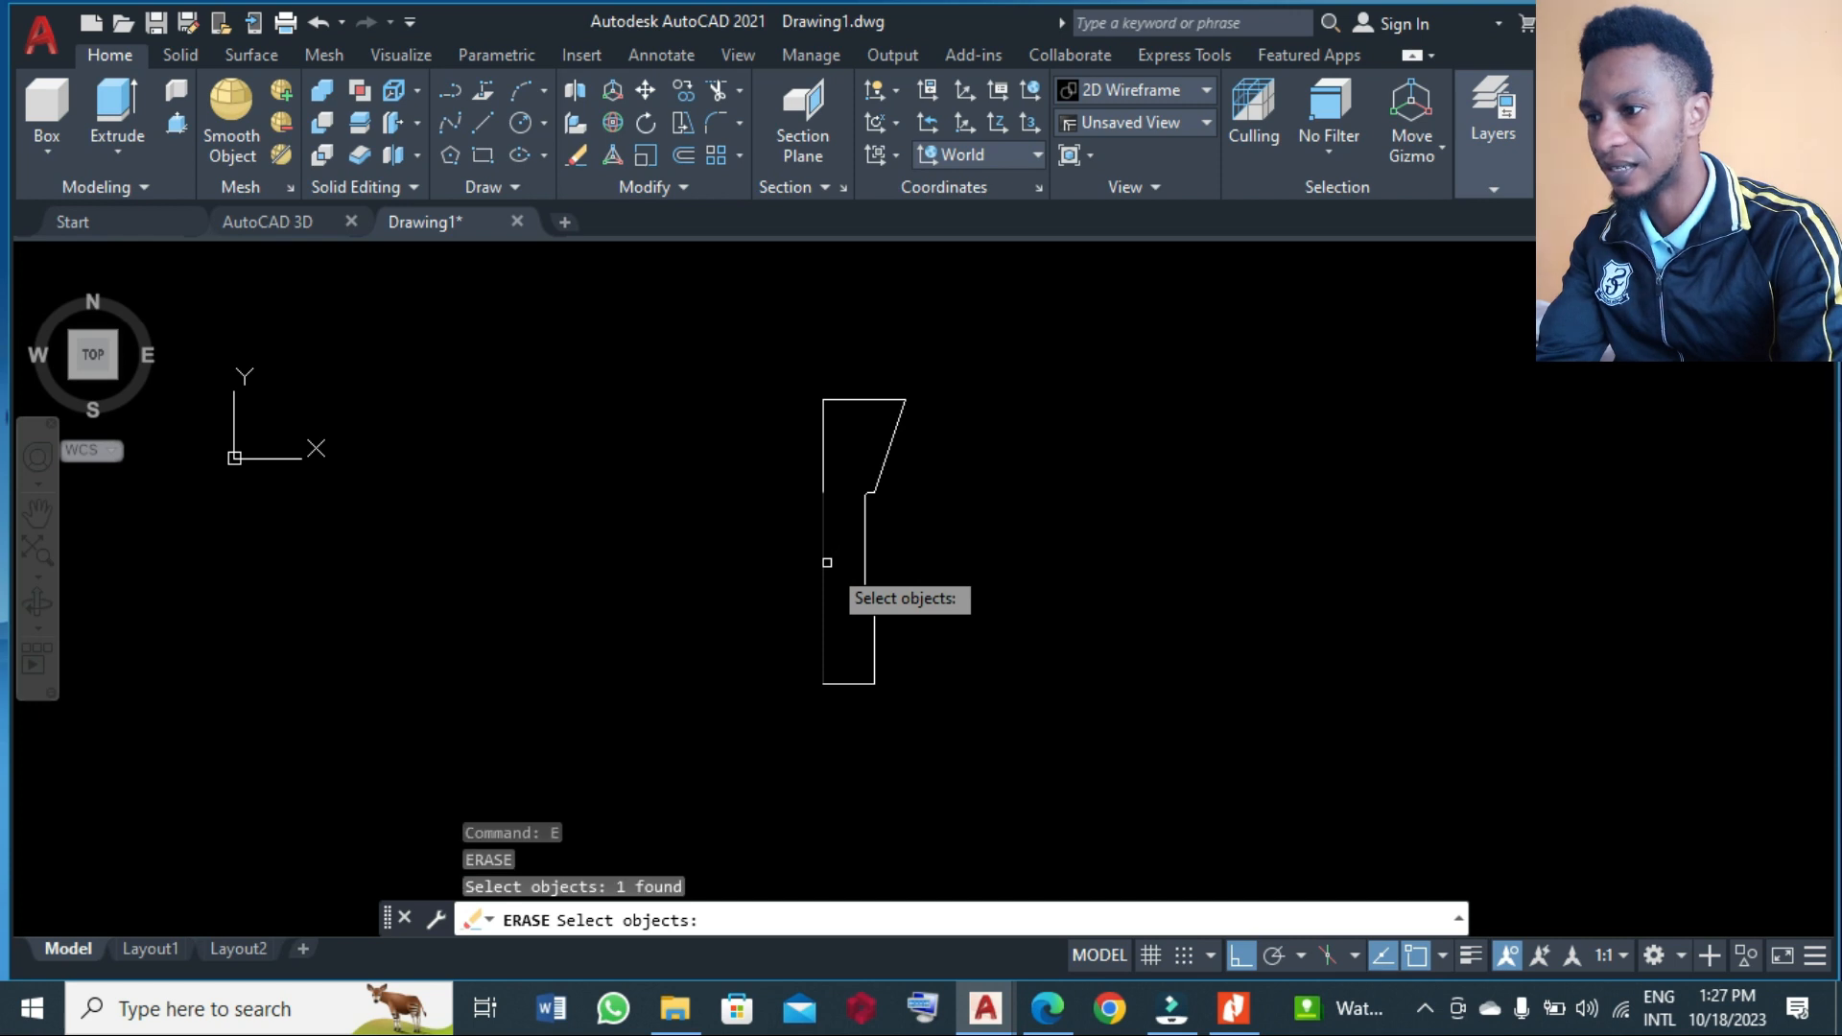
left_click(825, 472)
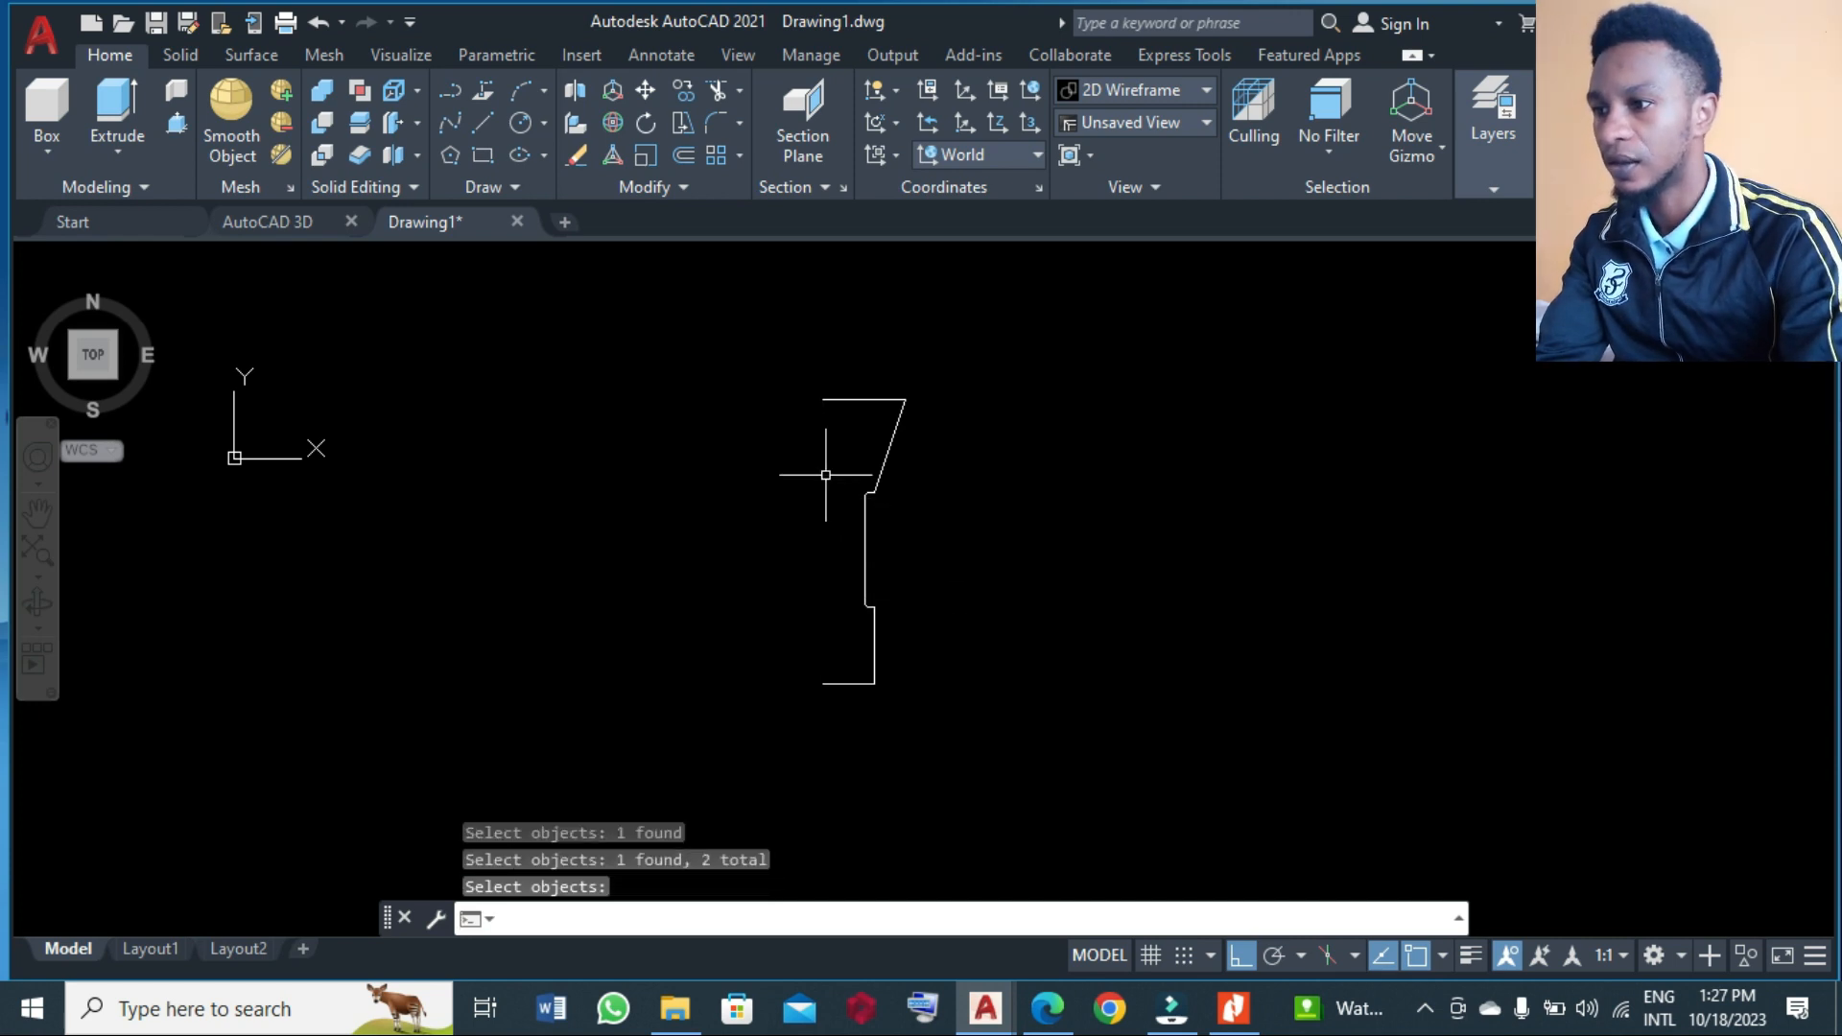
key("Return")
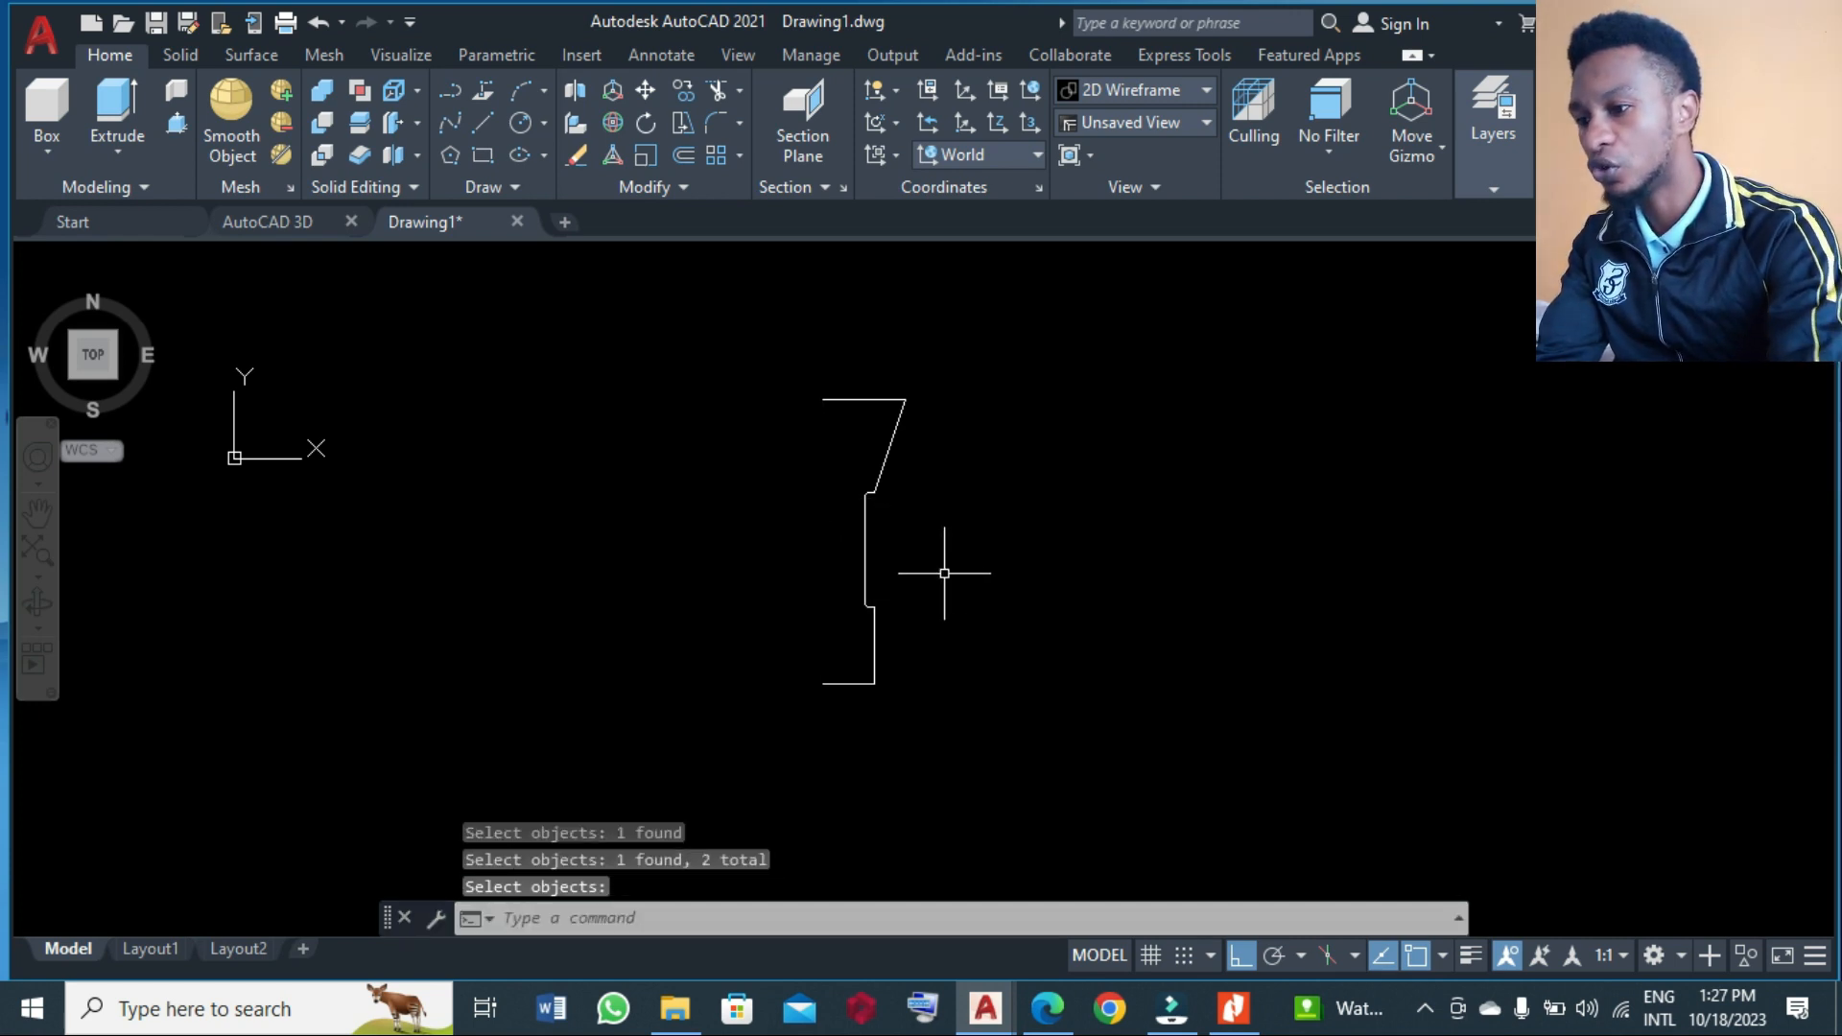
- Join all the remaining lines and fillet arcs of the open profile into one object
type("j")
key("Return")
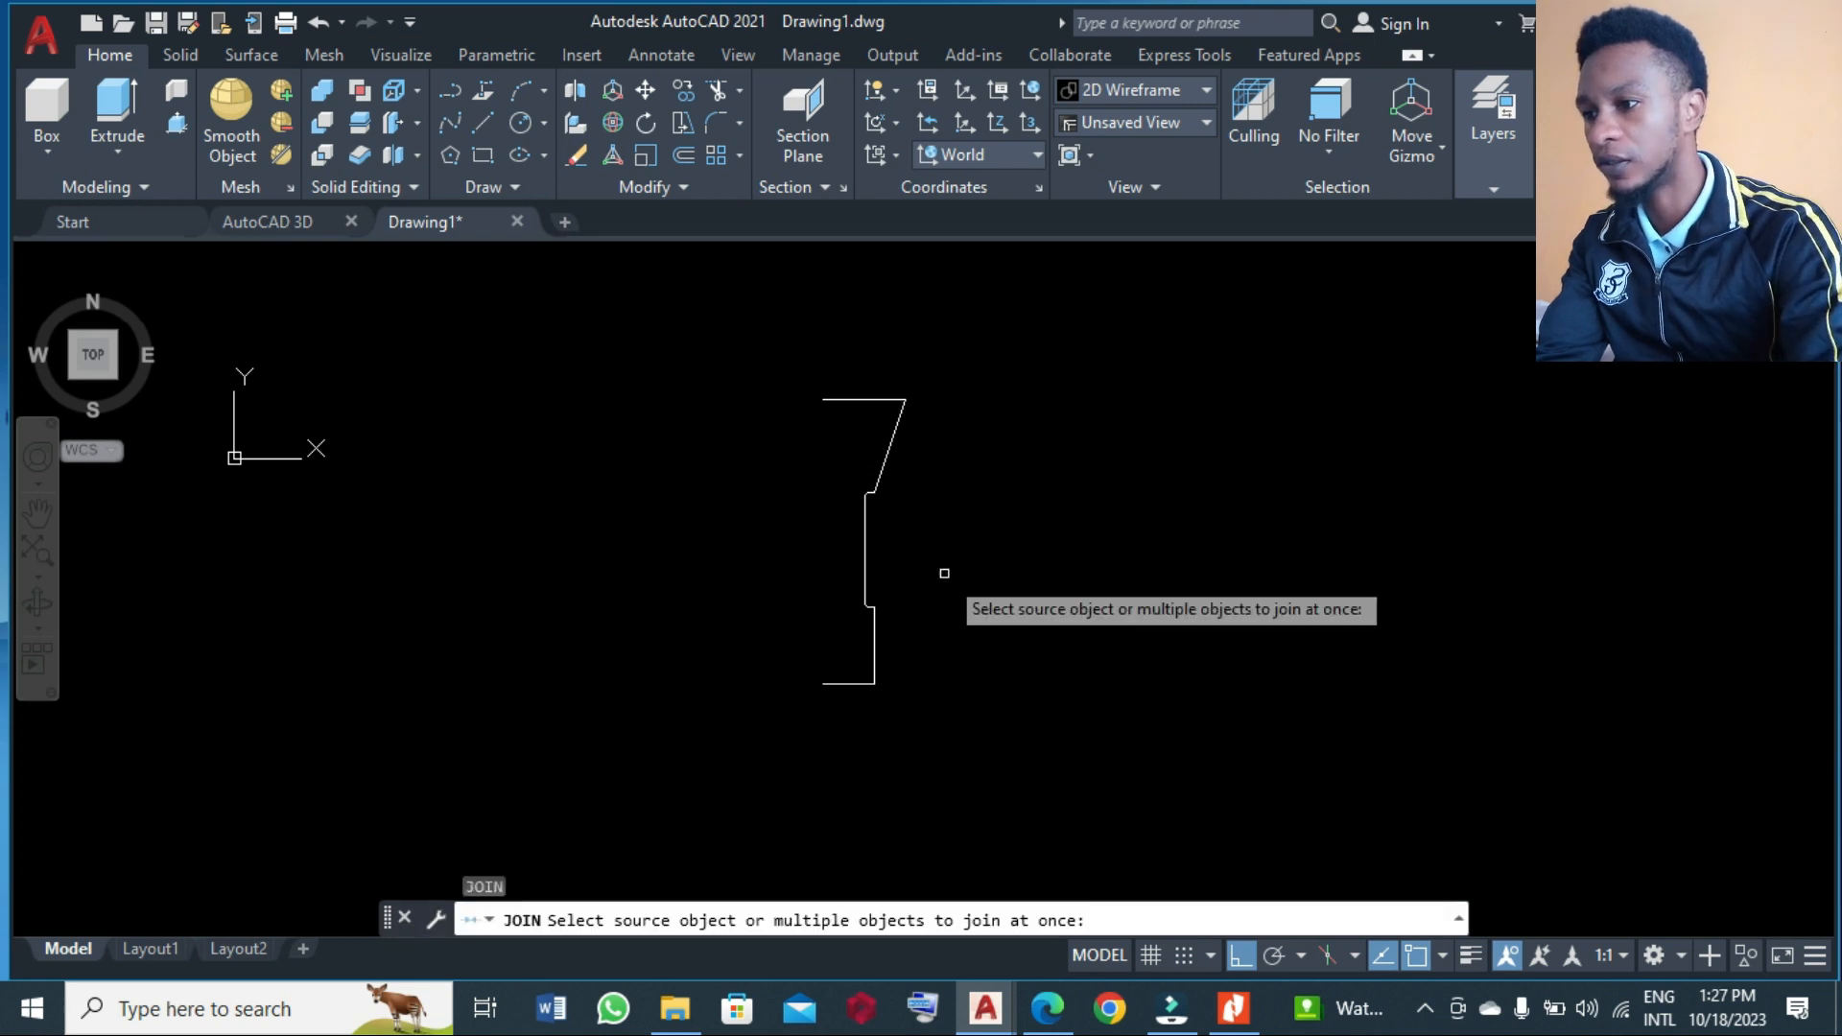
left_click_drag(785, 376, 913, 576)
left_click(800, 393)
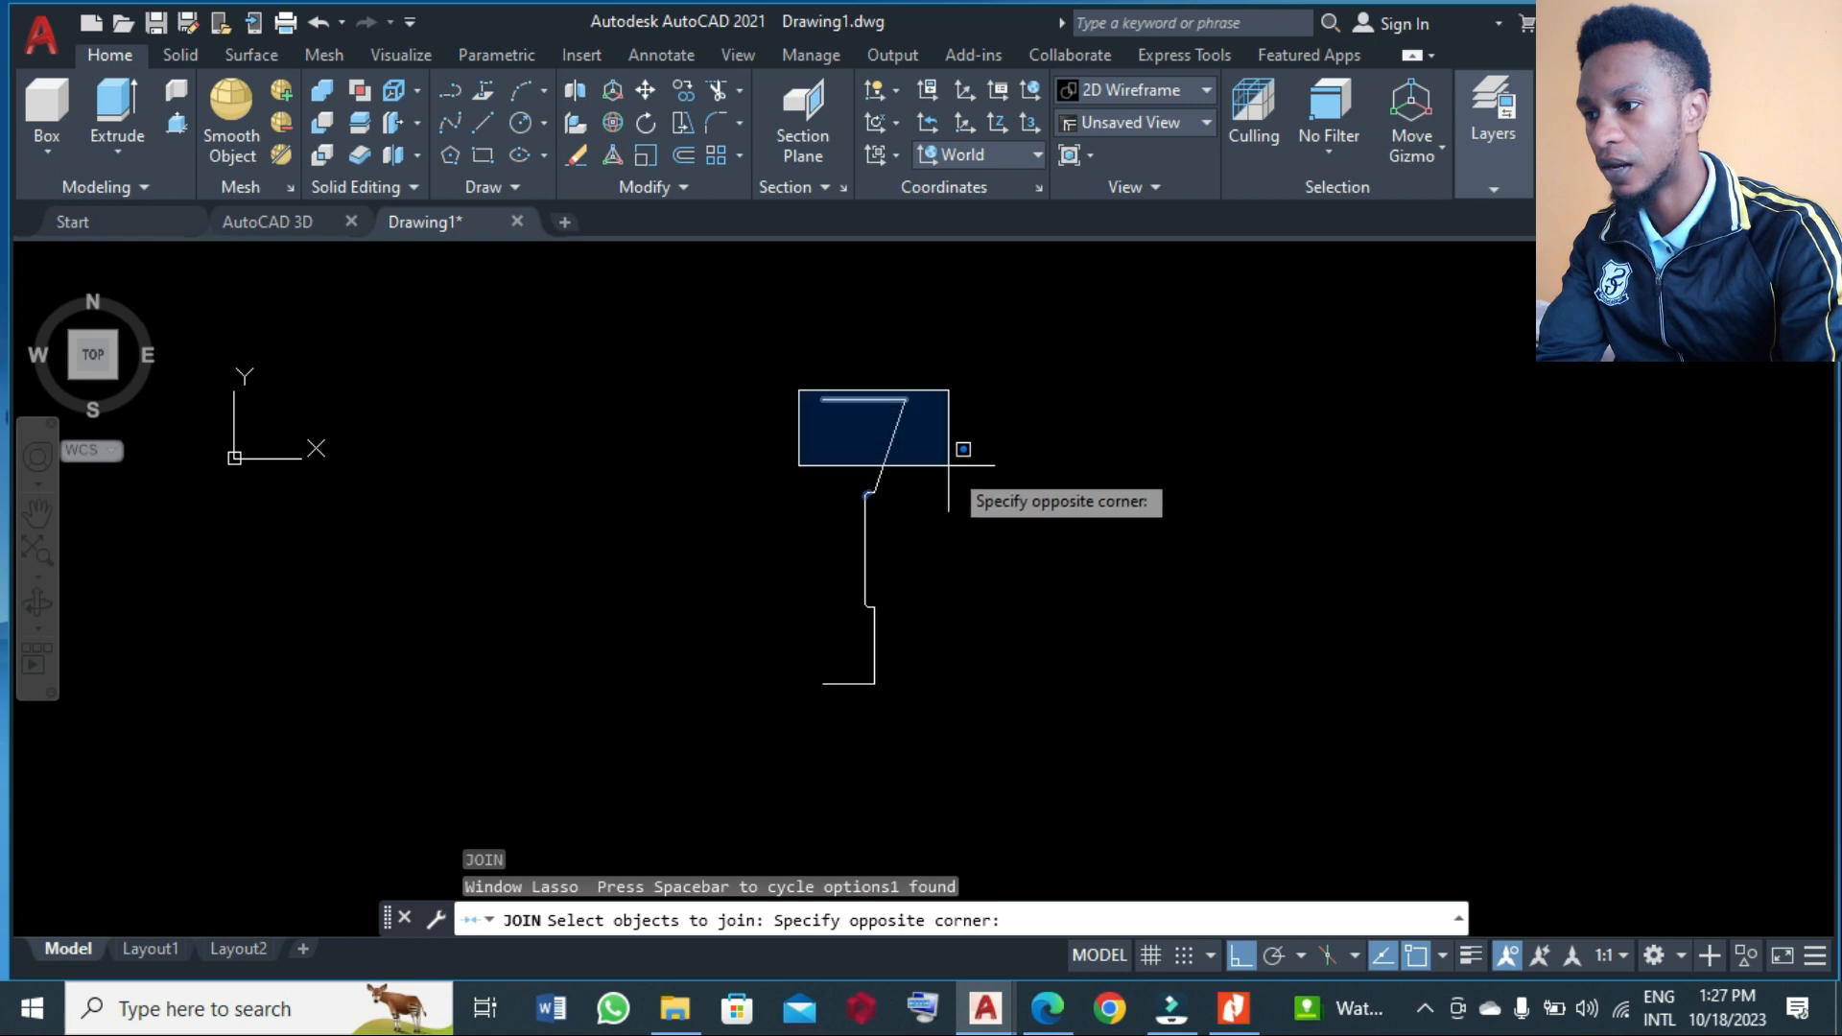
left_click(930, 732)
key("Return")
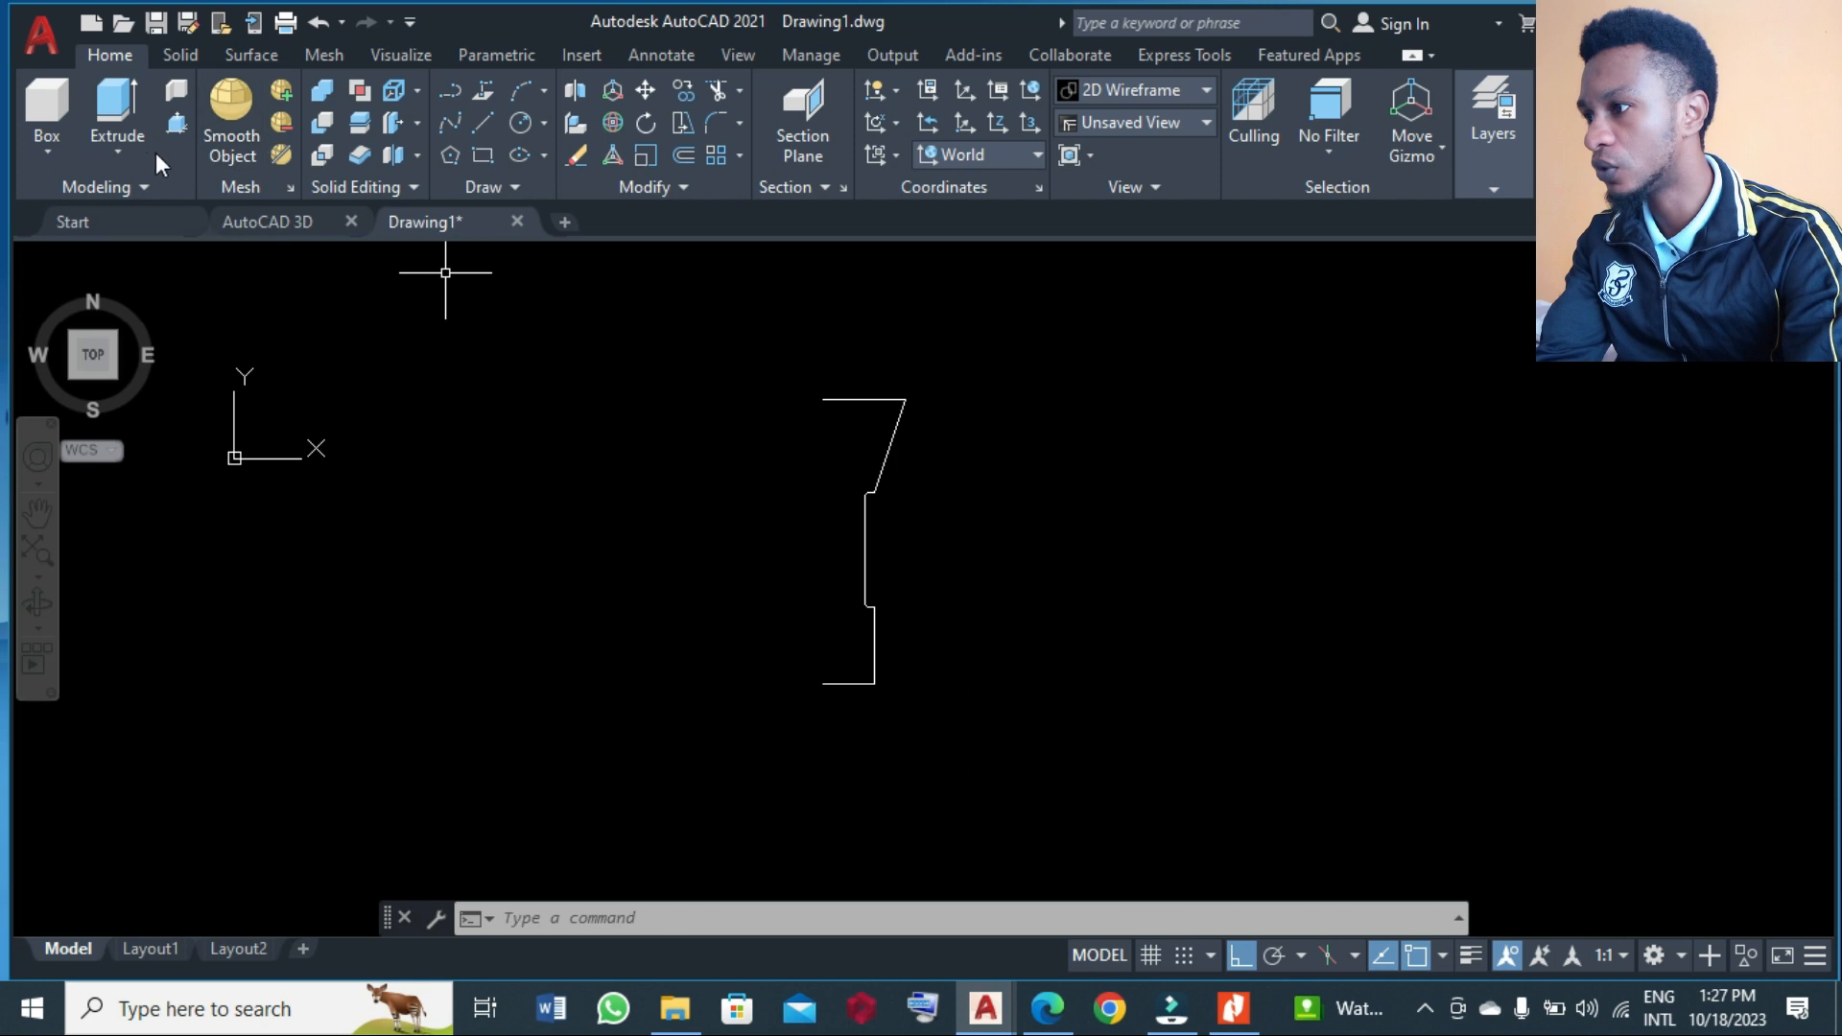
- Revolve the joined profile a full 360 degrees about the vertical axis running between its two open ends
left_click(119, 152)
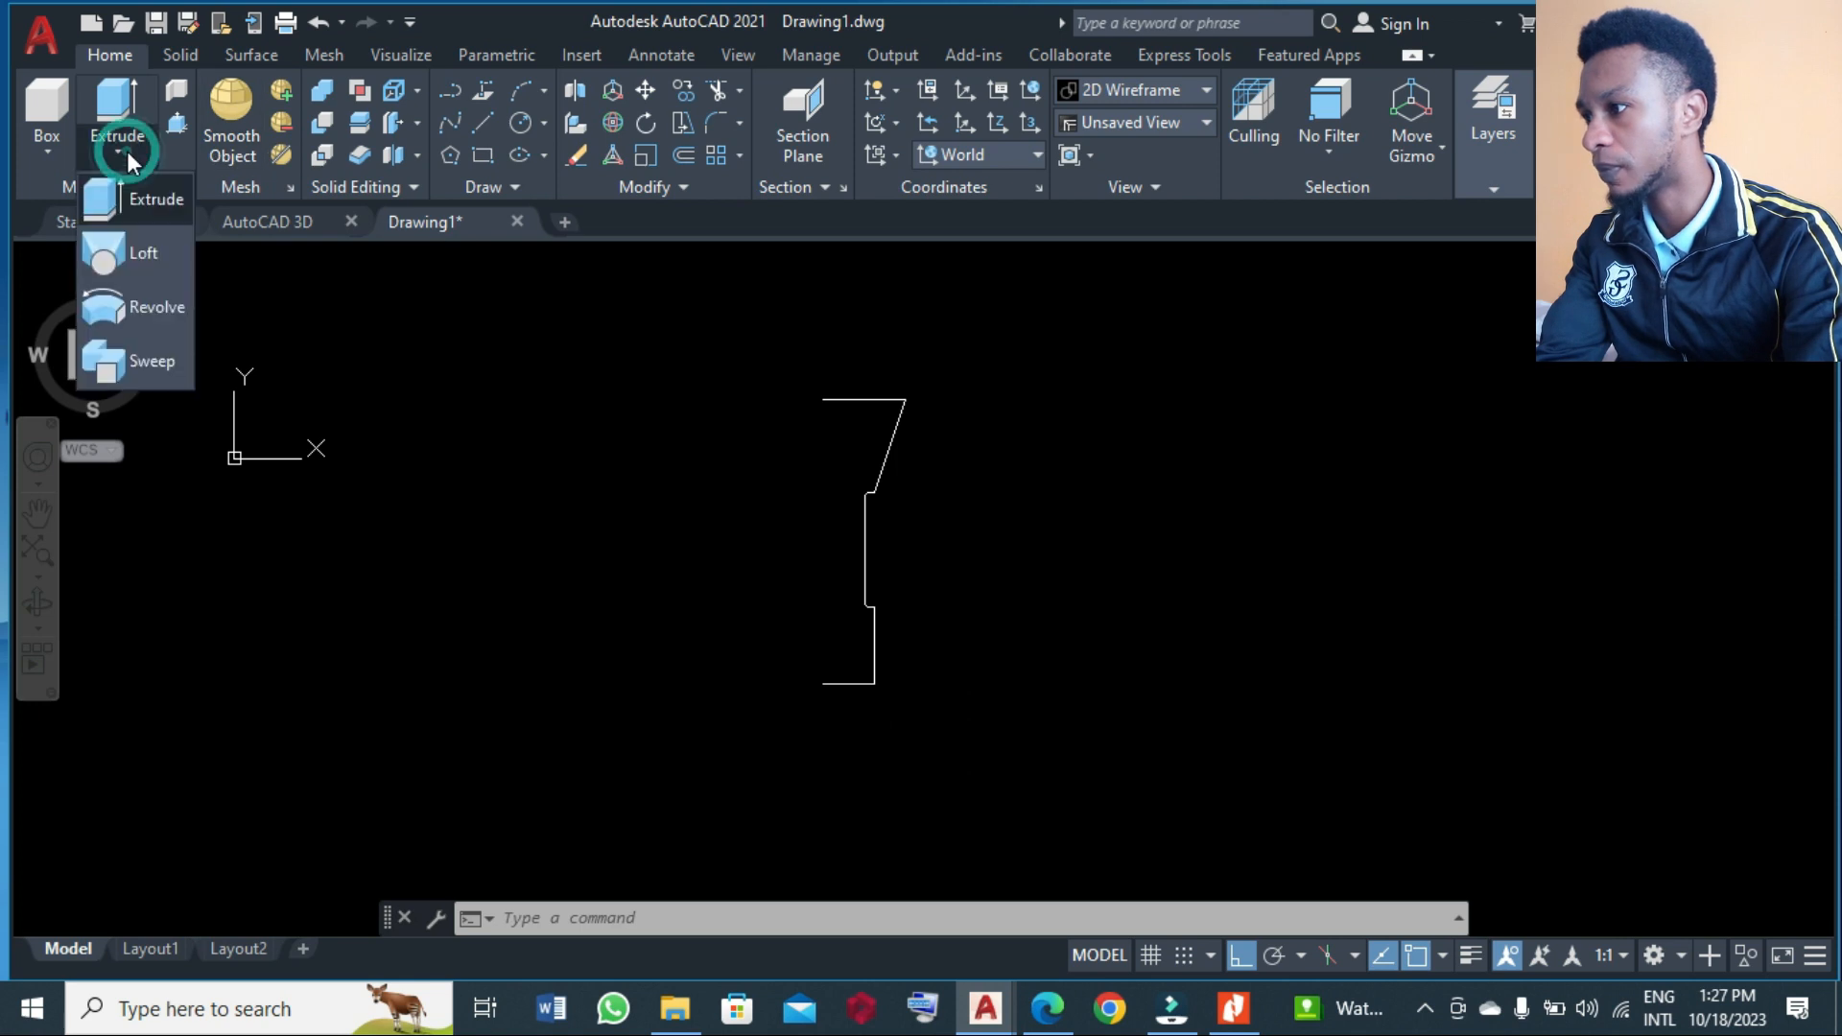
left_click(142, 305)
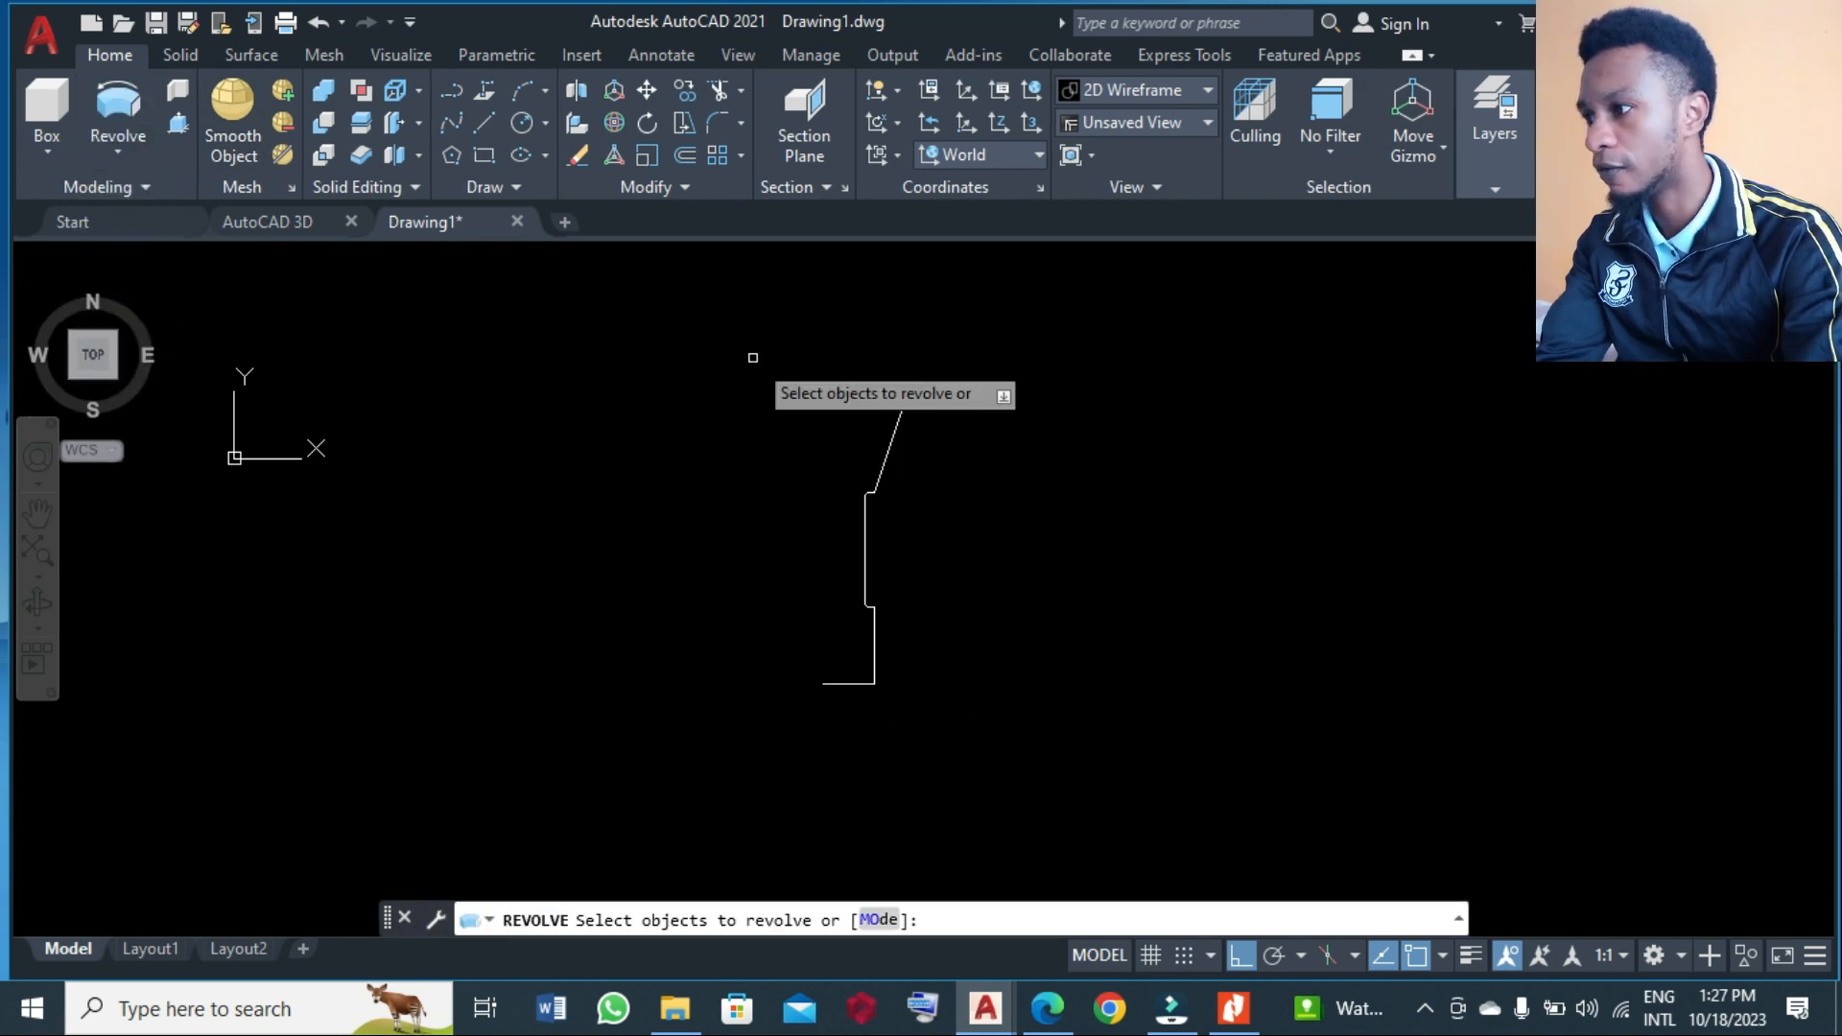
left_click(839, 398)
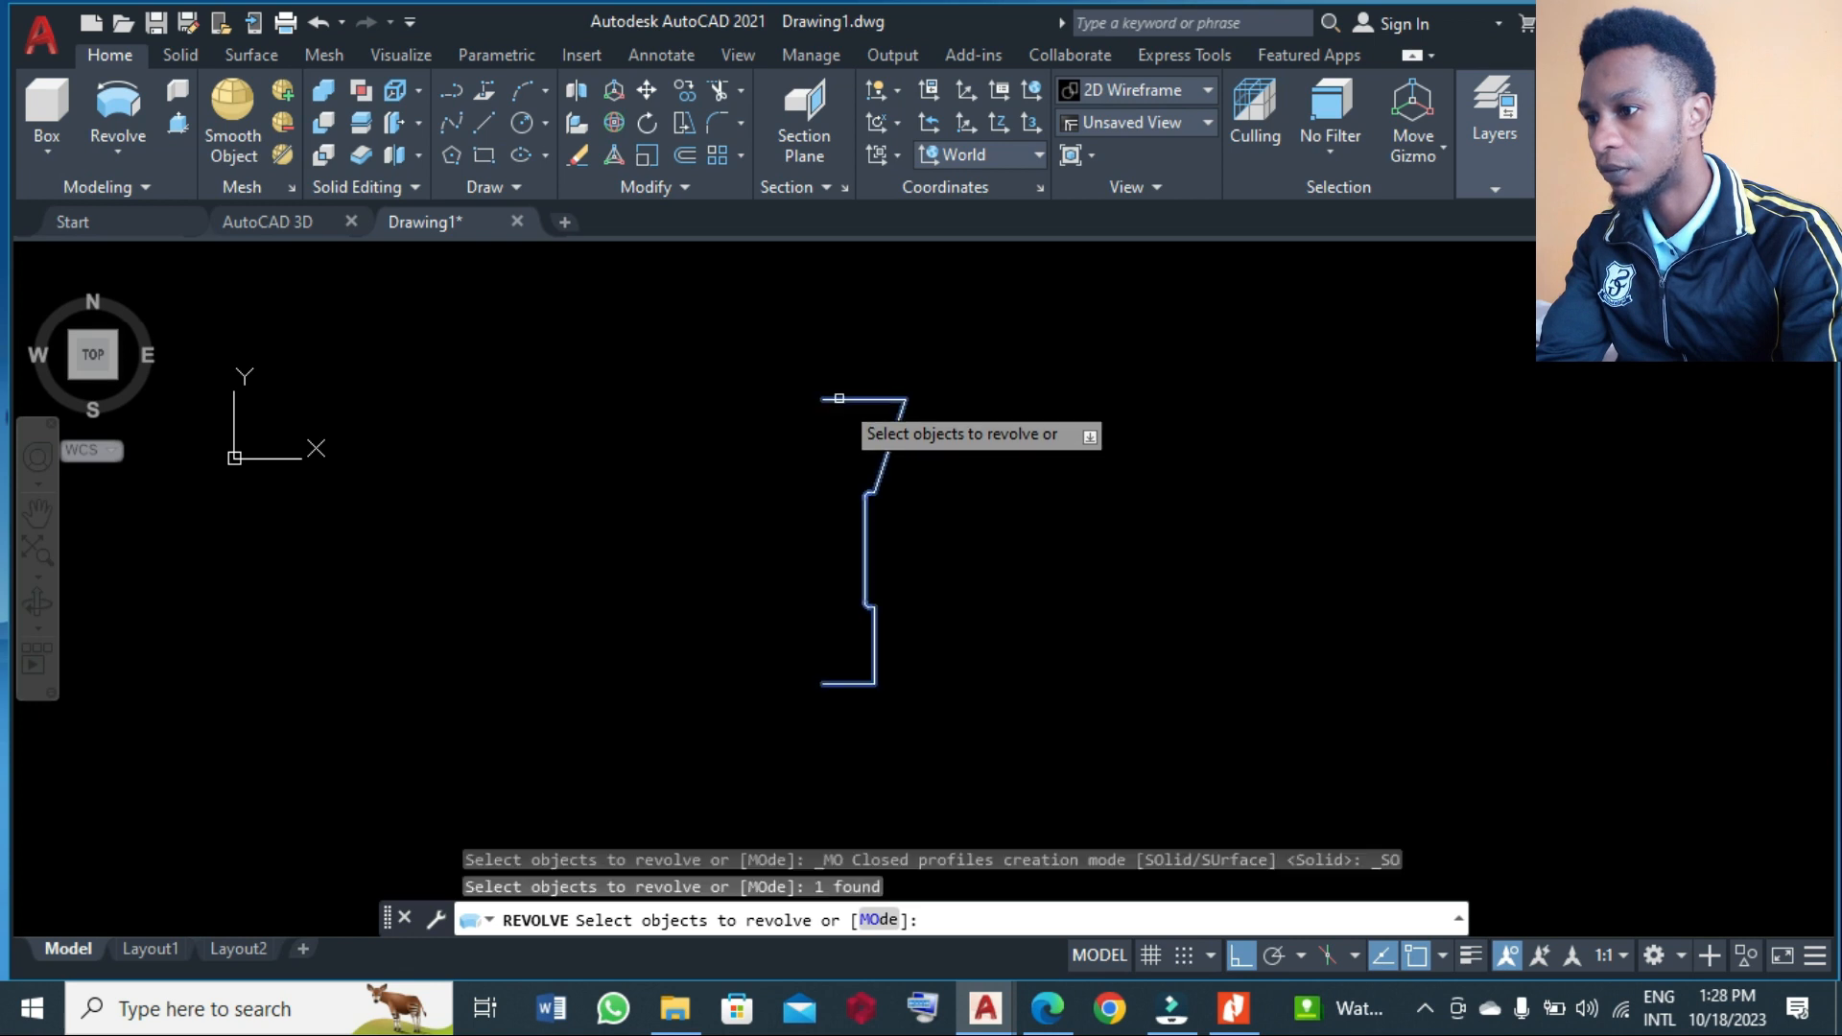
key("Return")
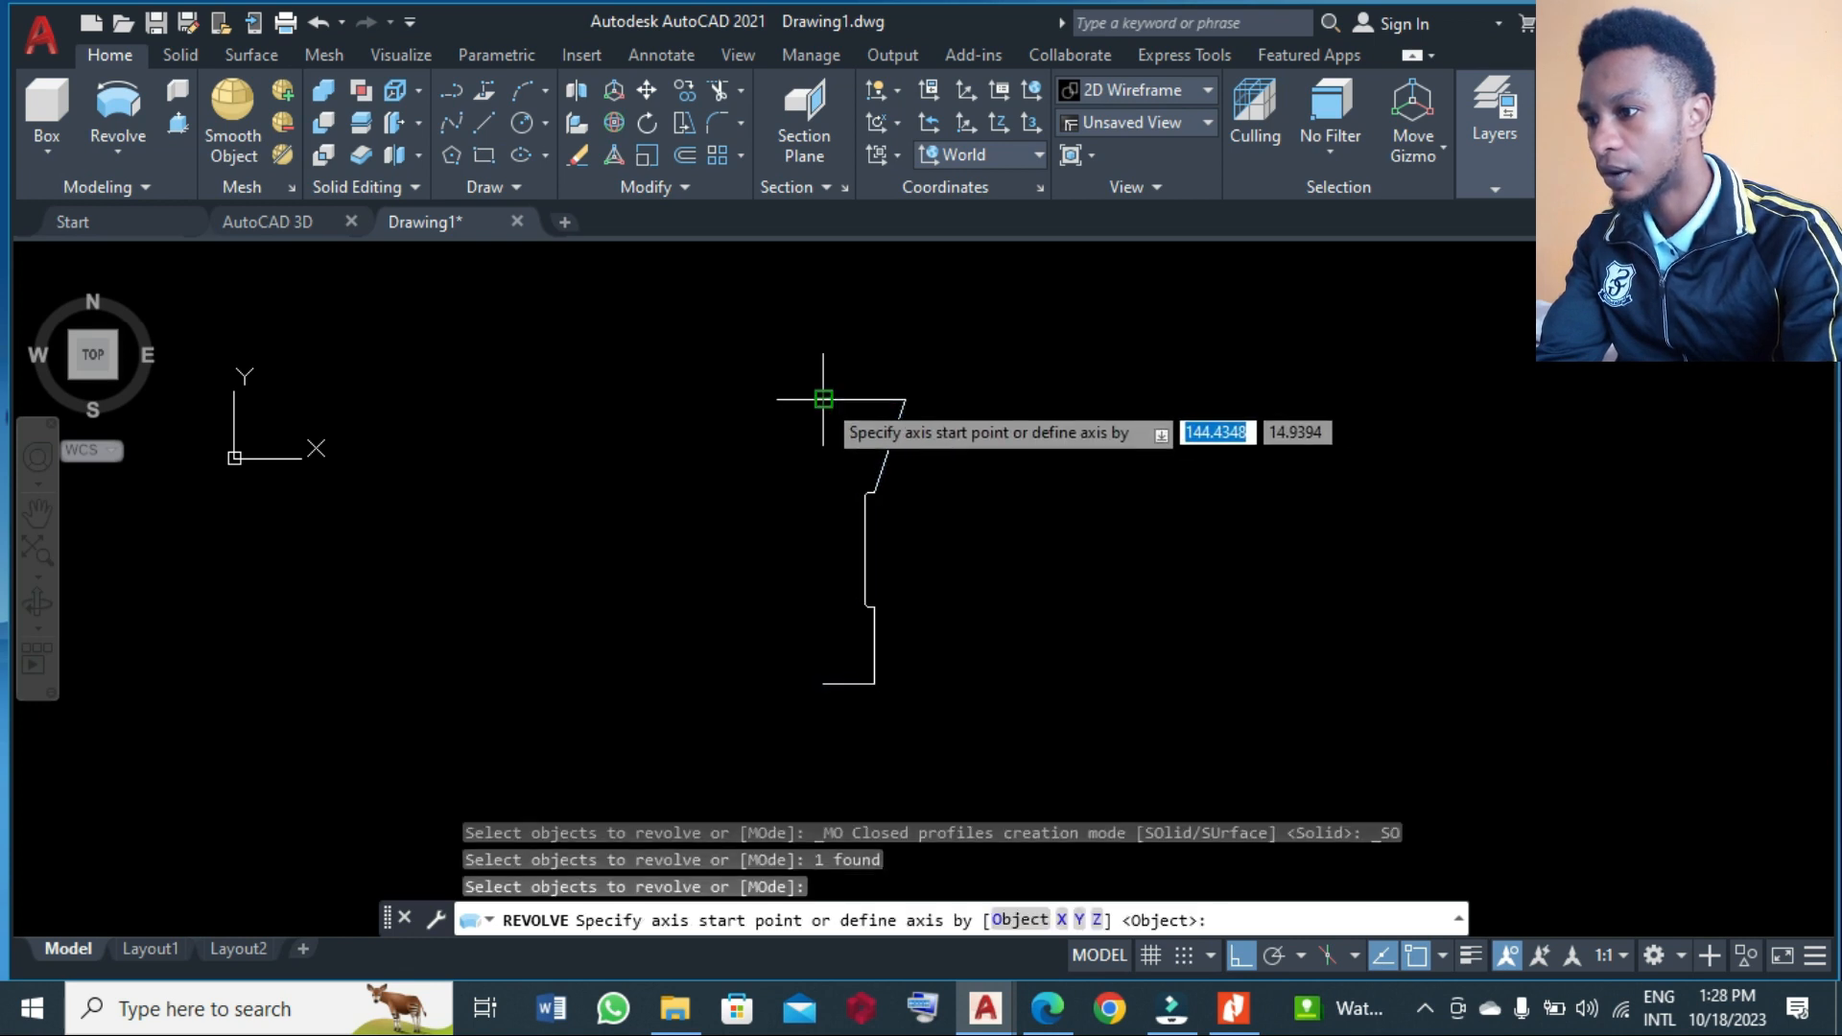
left_click(823, 398)
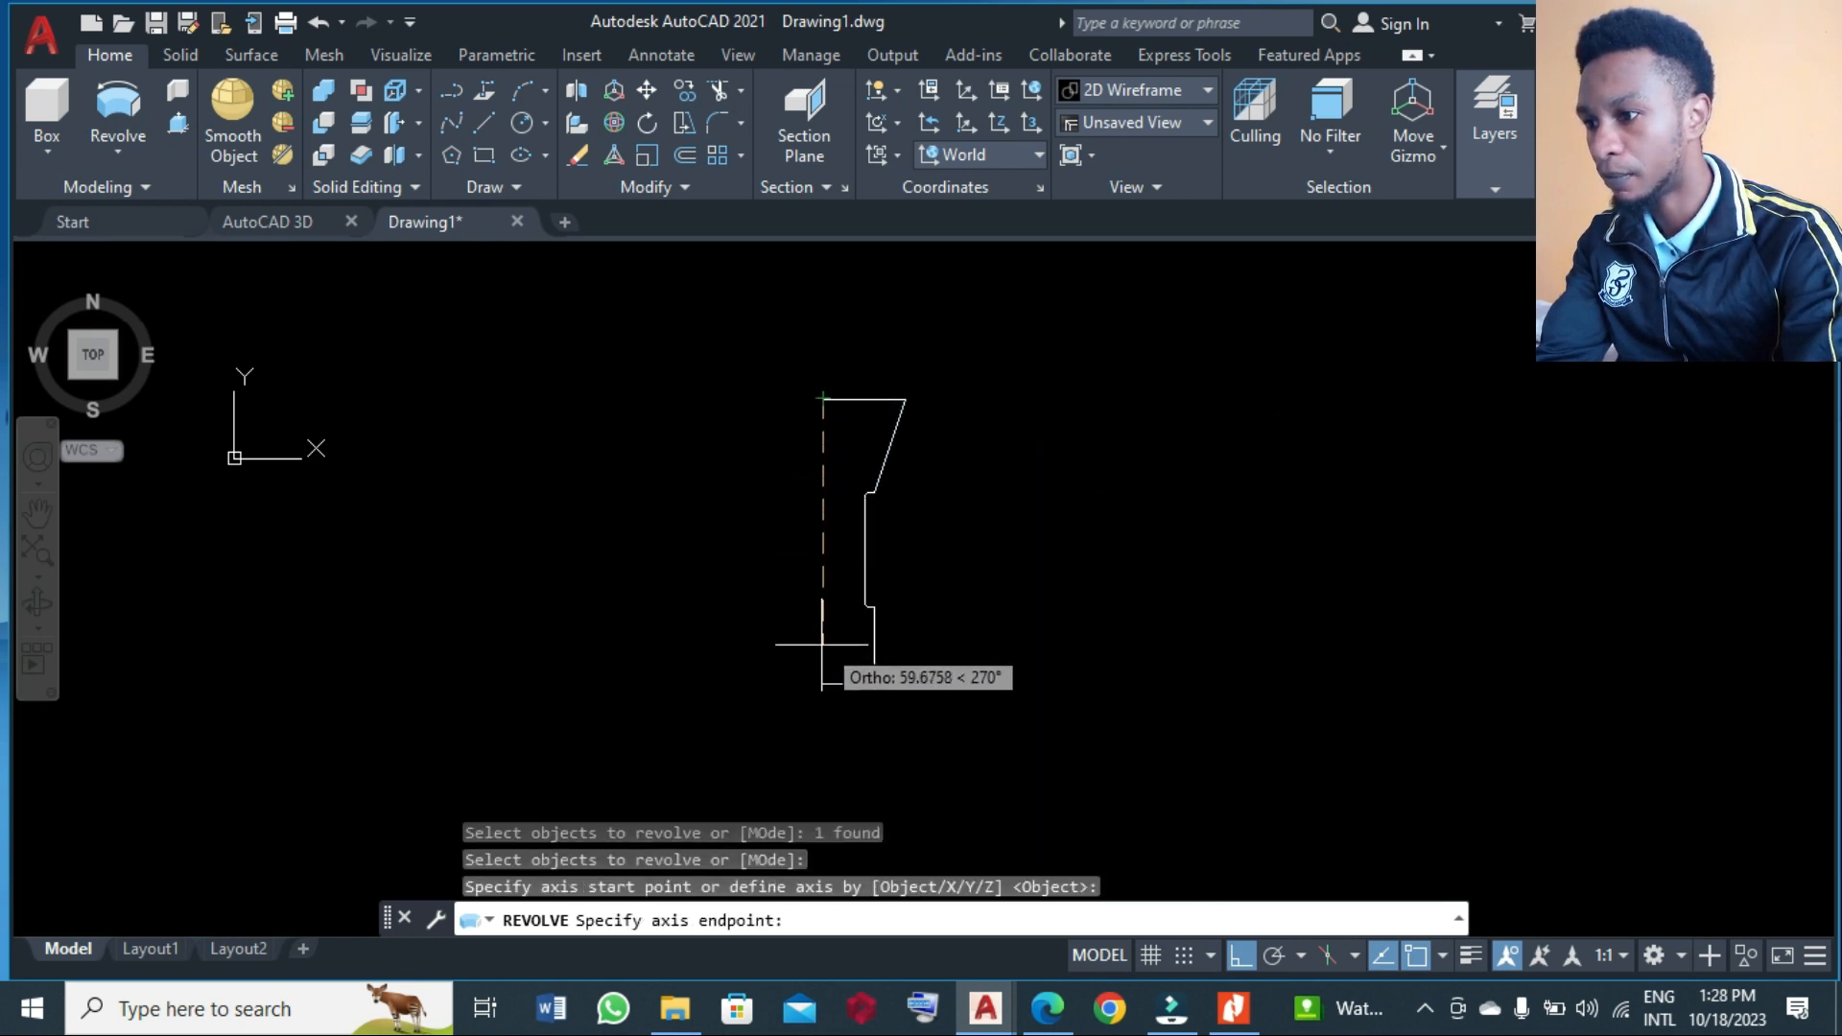
left_click(823, 683)
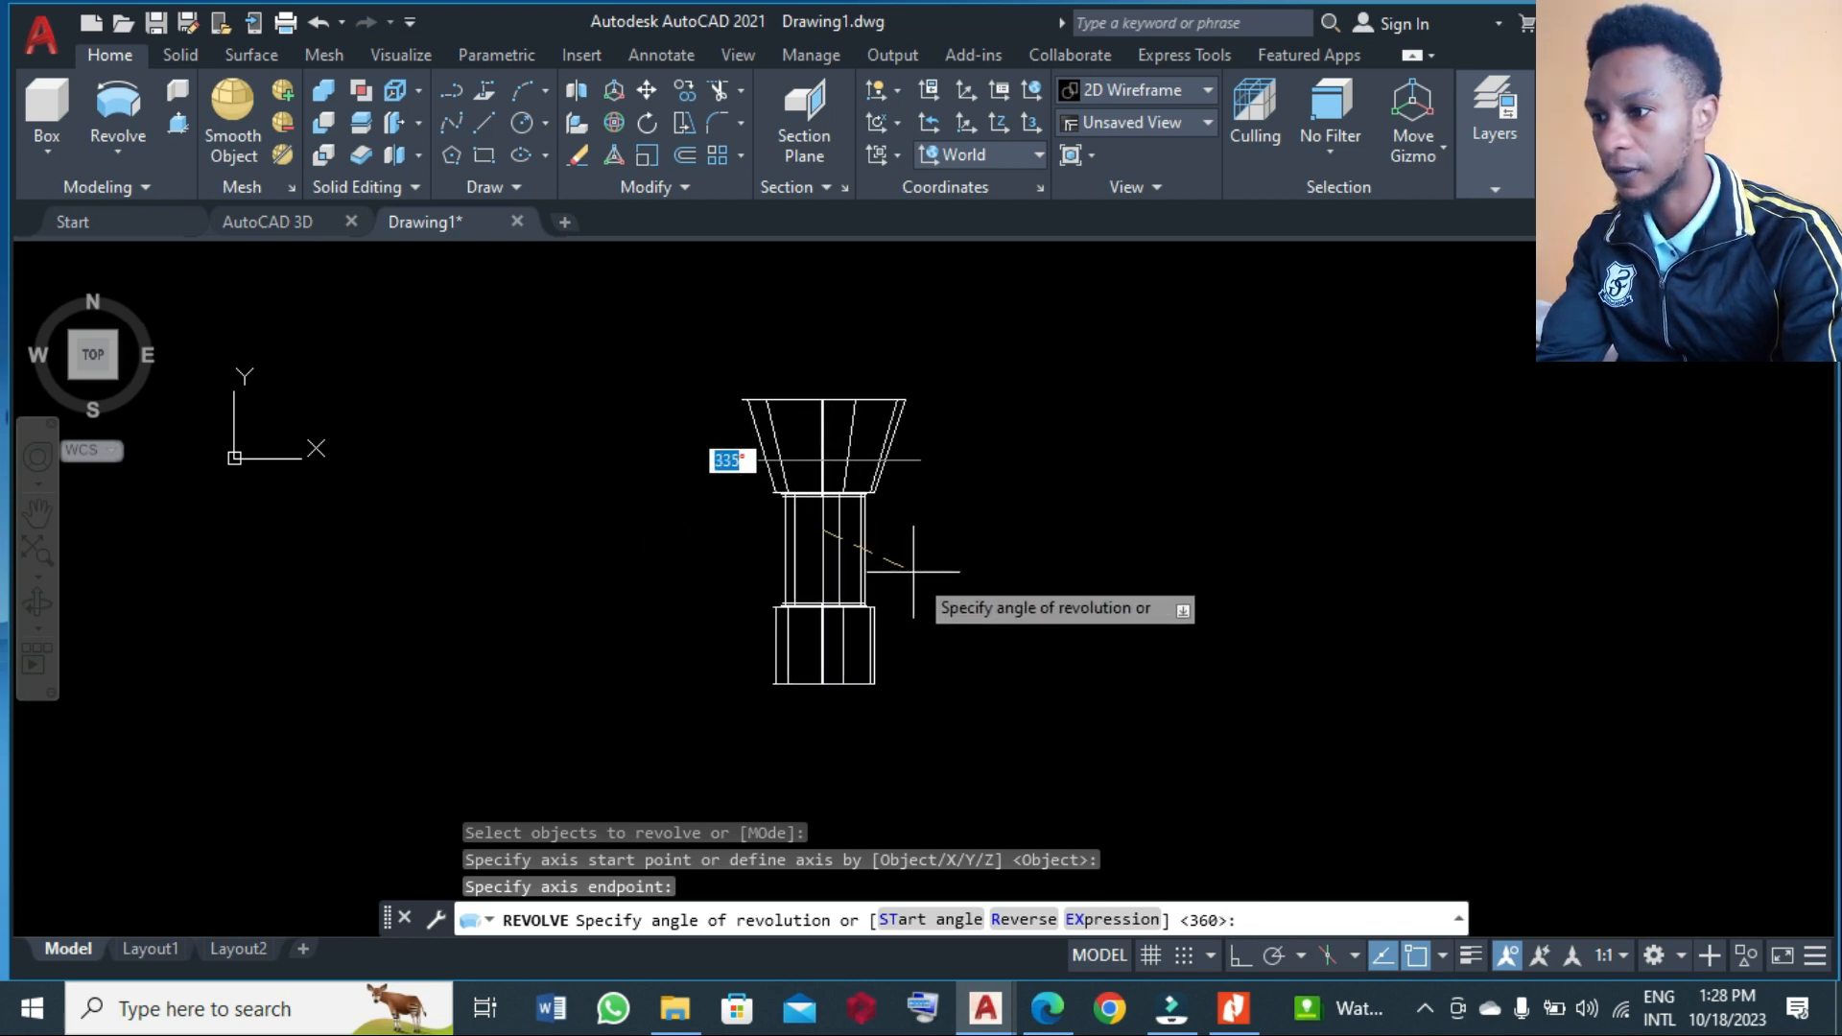
key("Return")
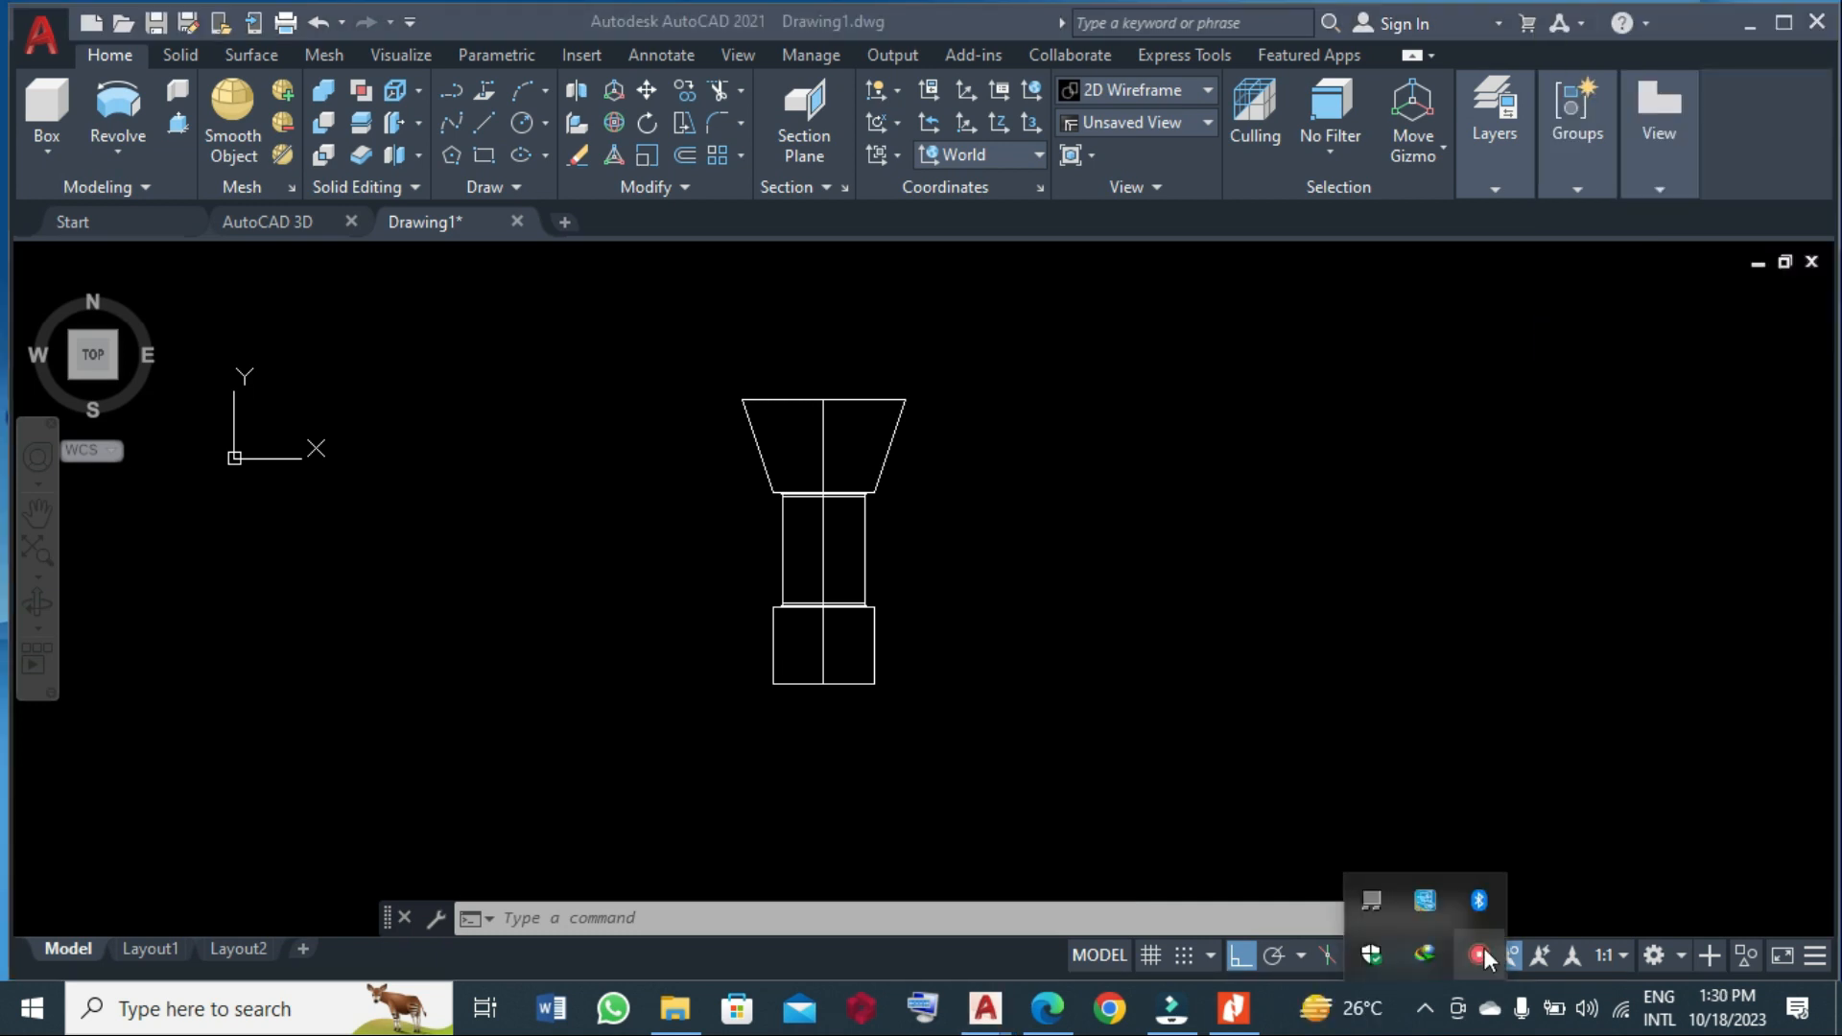
- Change the visual style of the drawing view to Shaded
left_click(1216, 692)
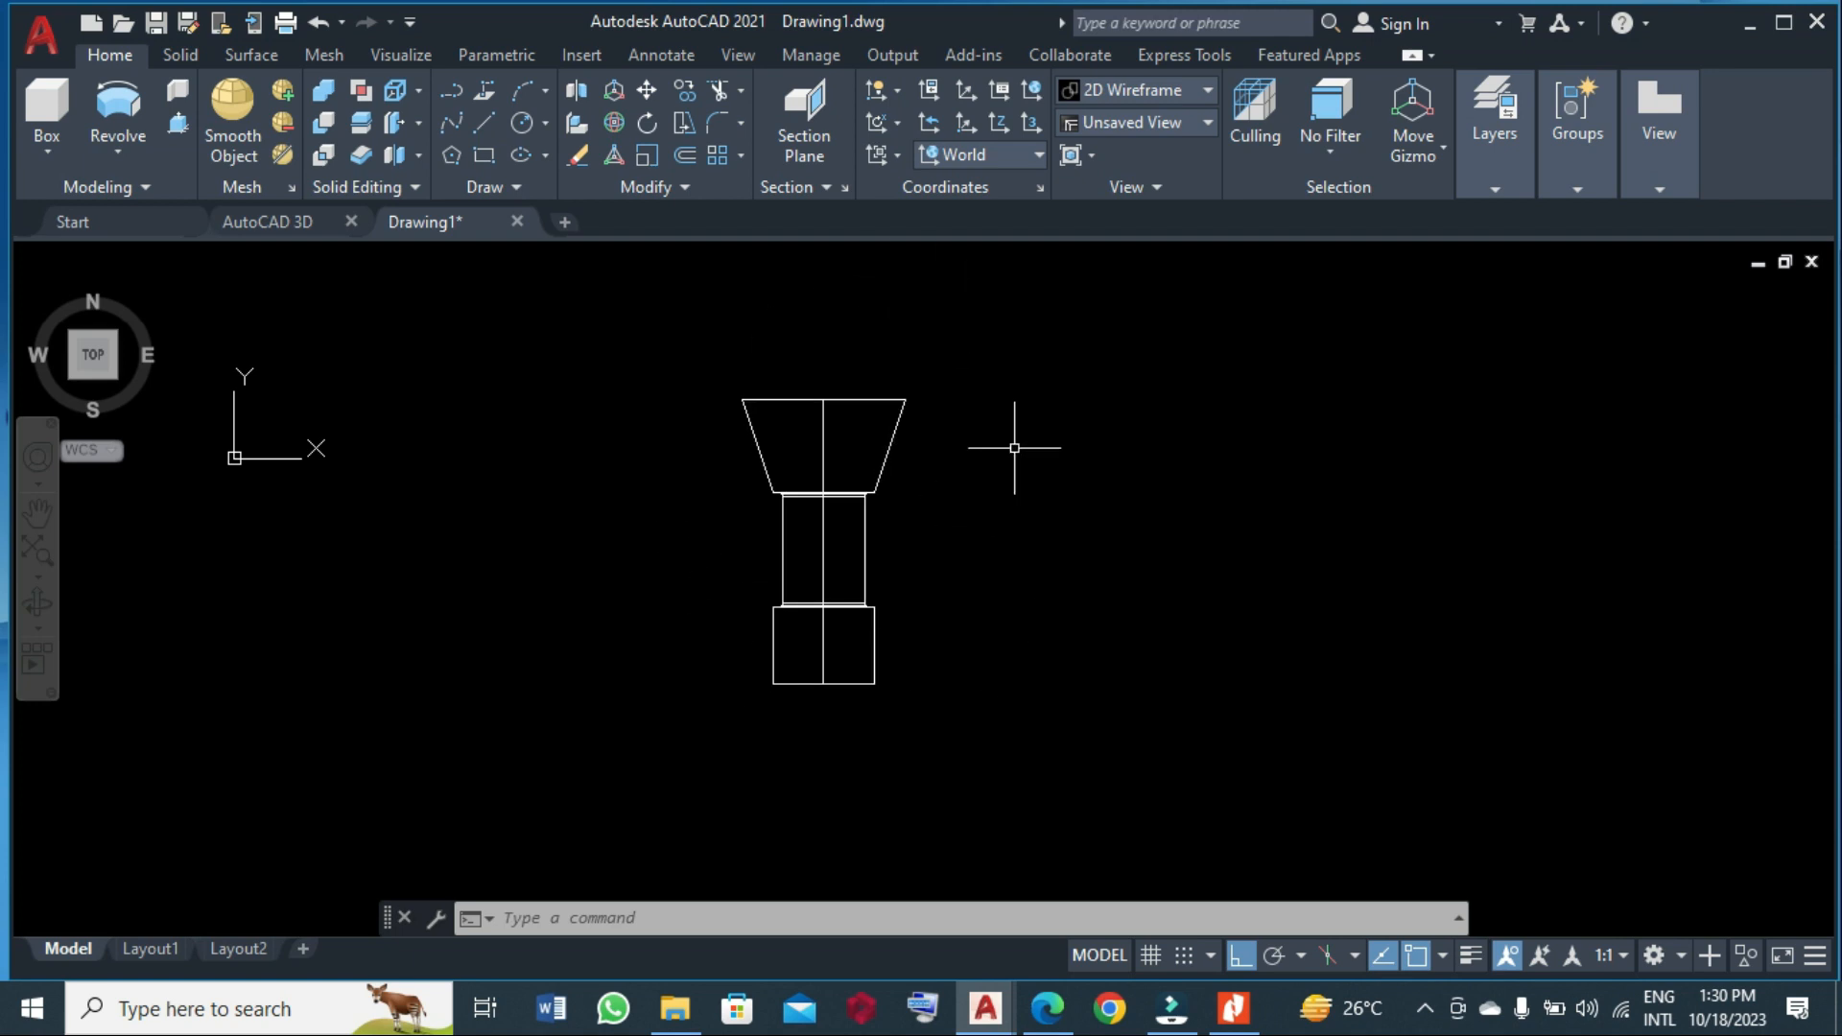
left_click(1120, 94)
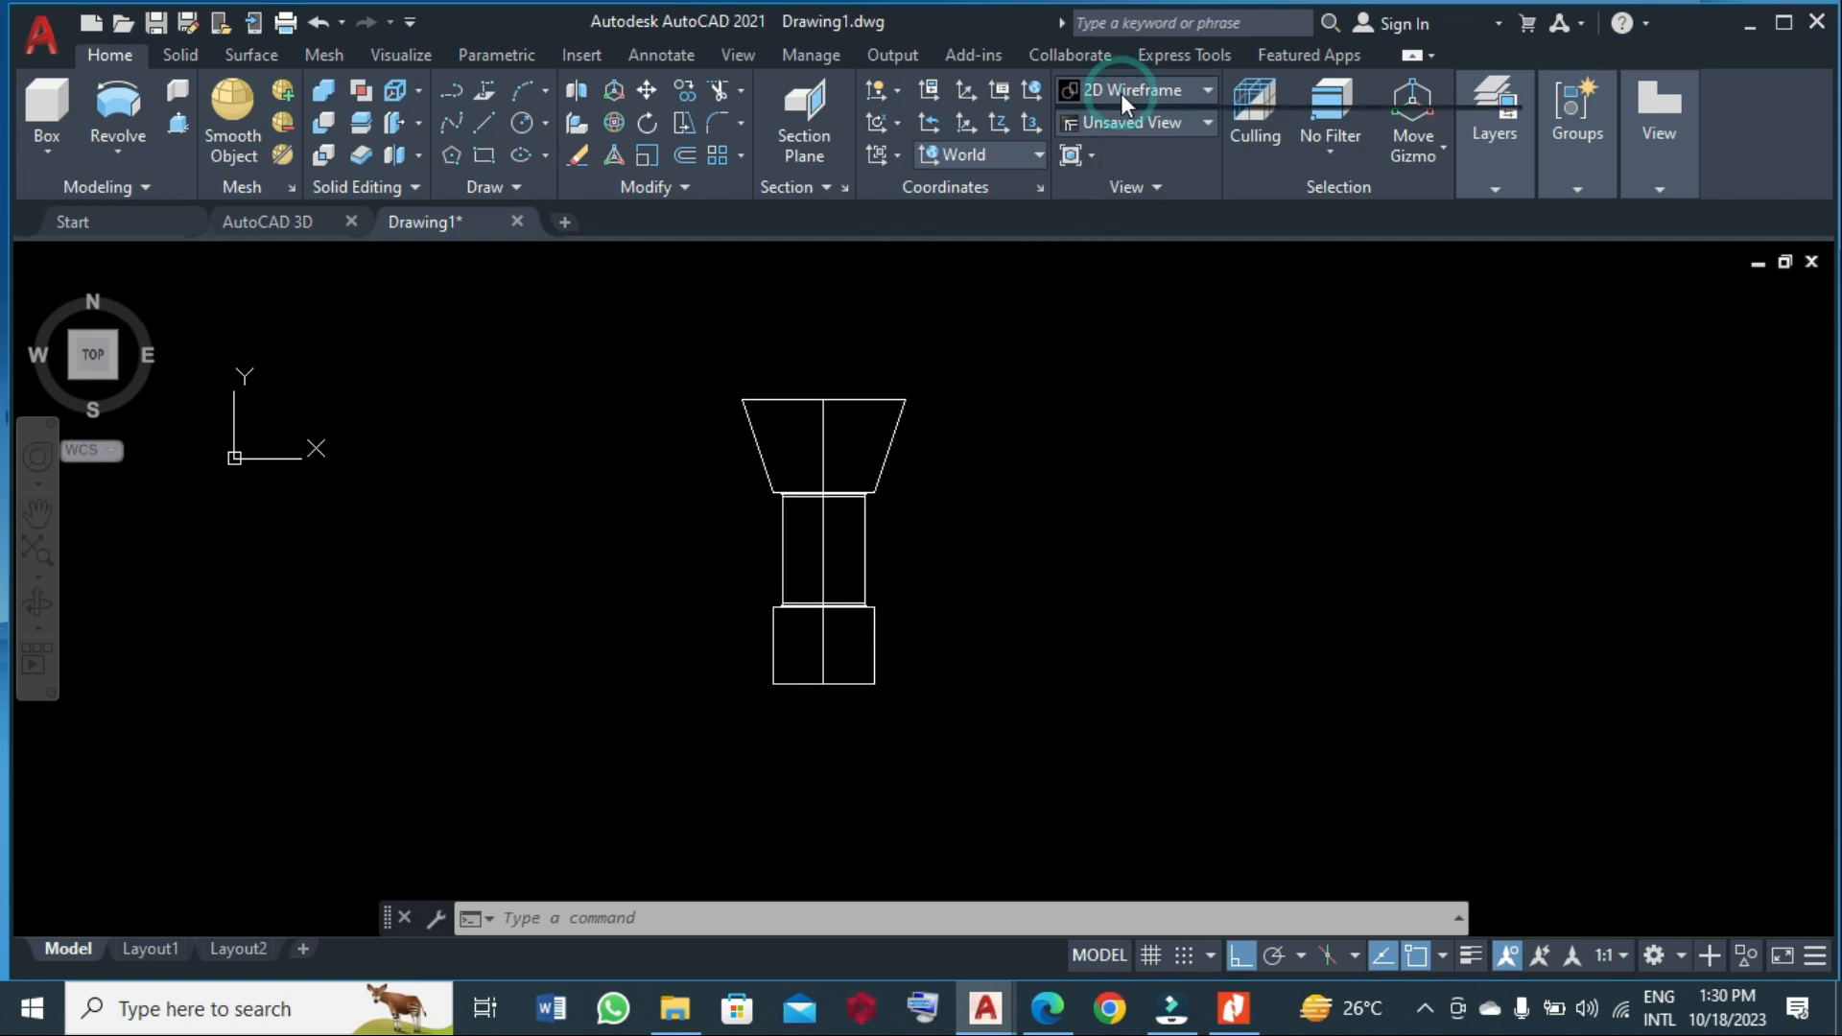
left_click(1114, 246)
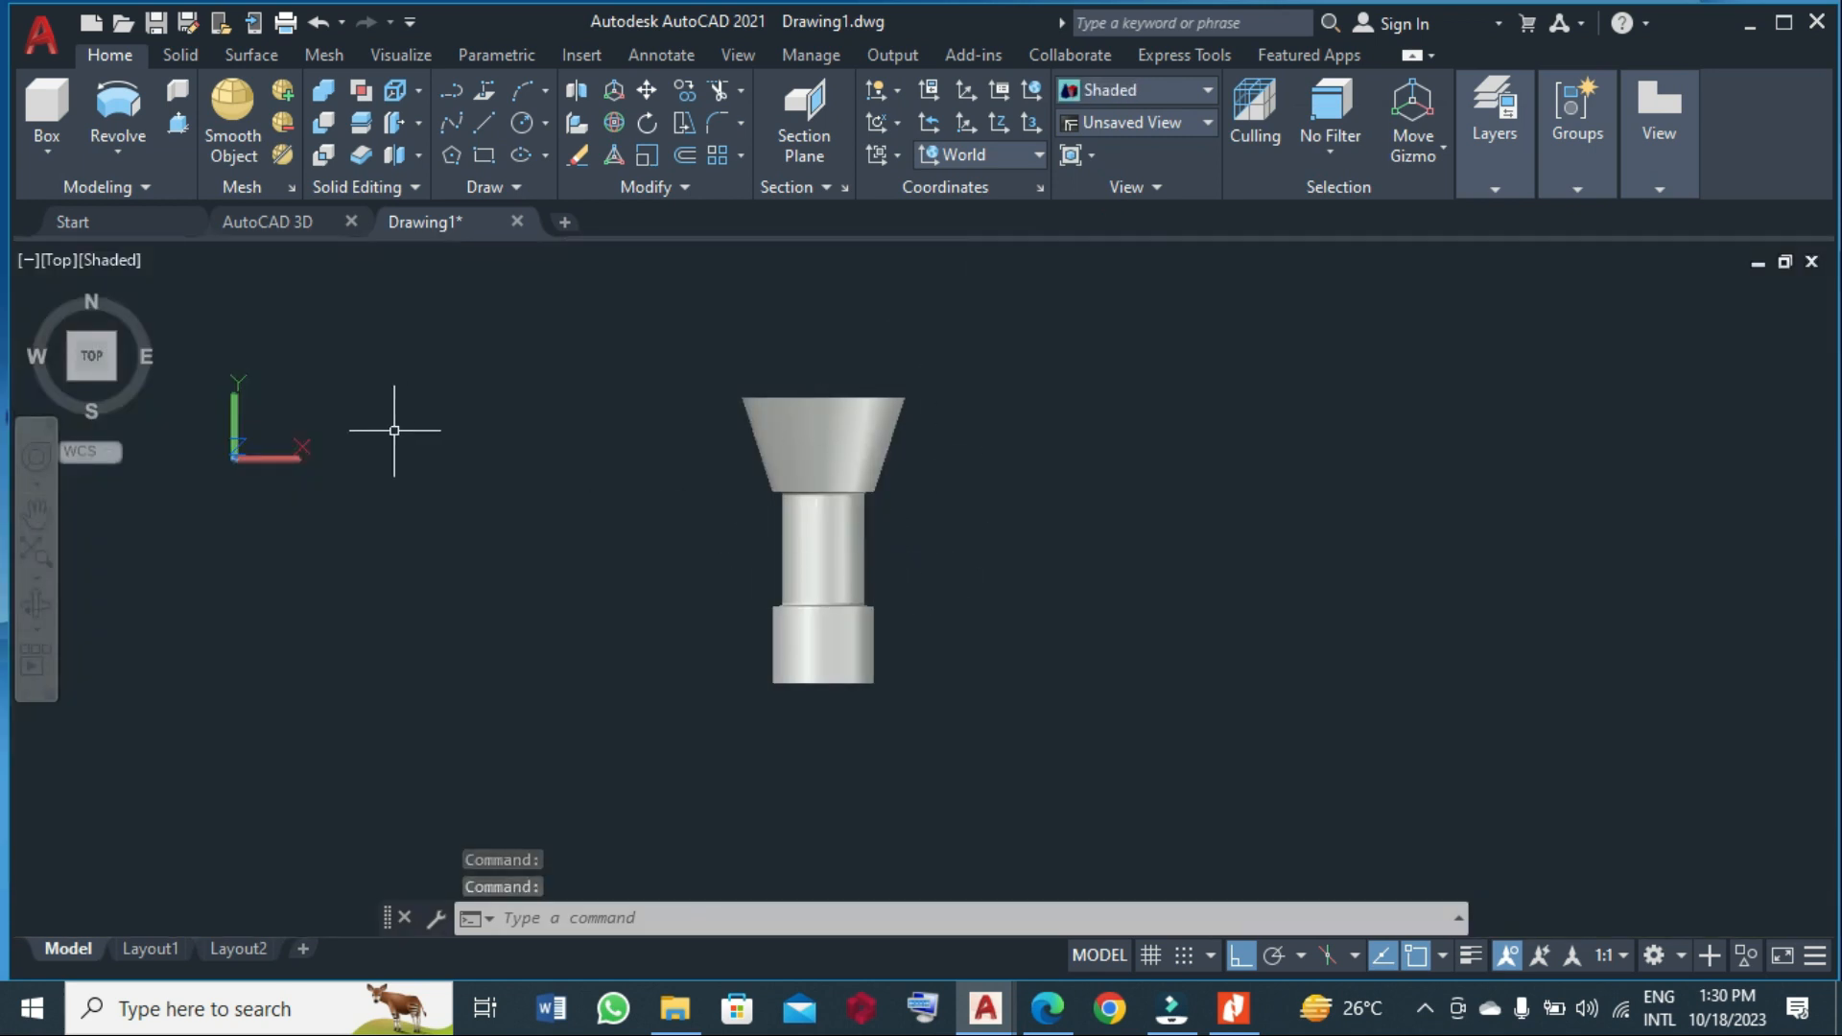
mouse_move(157, 303)
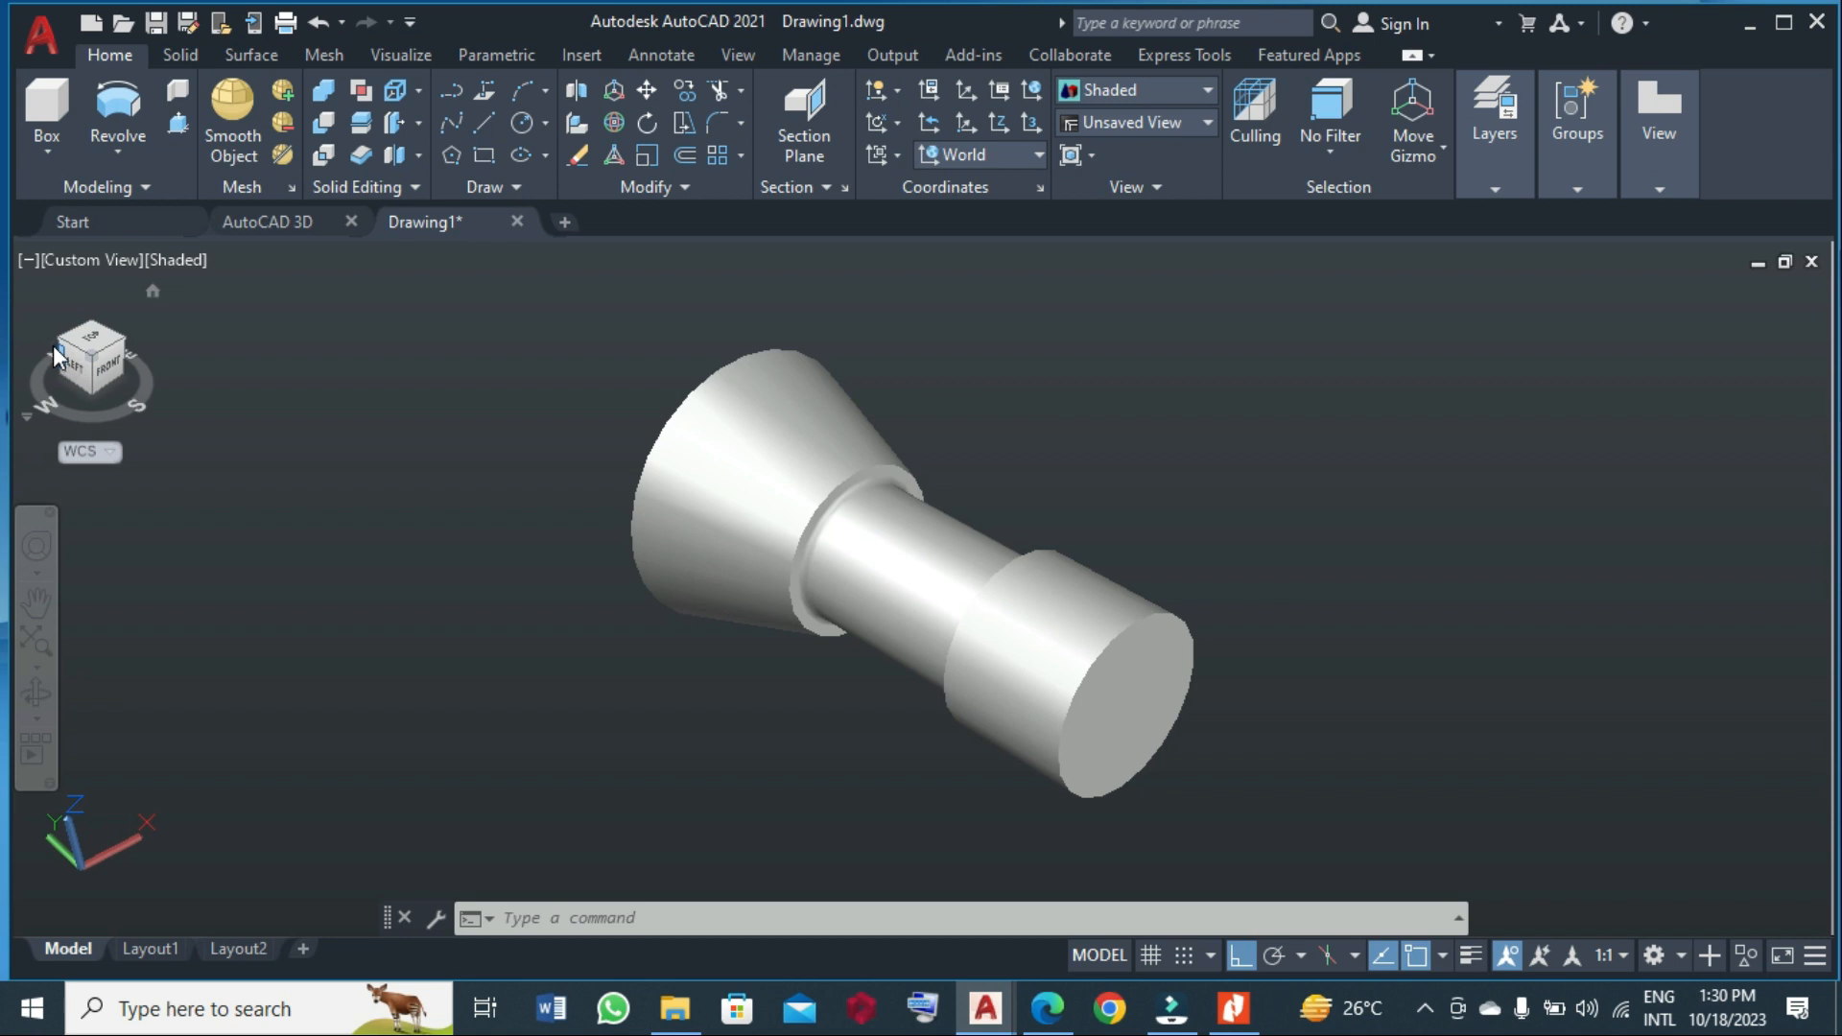
left_click(54, 346)
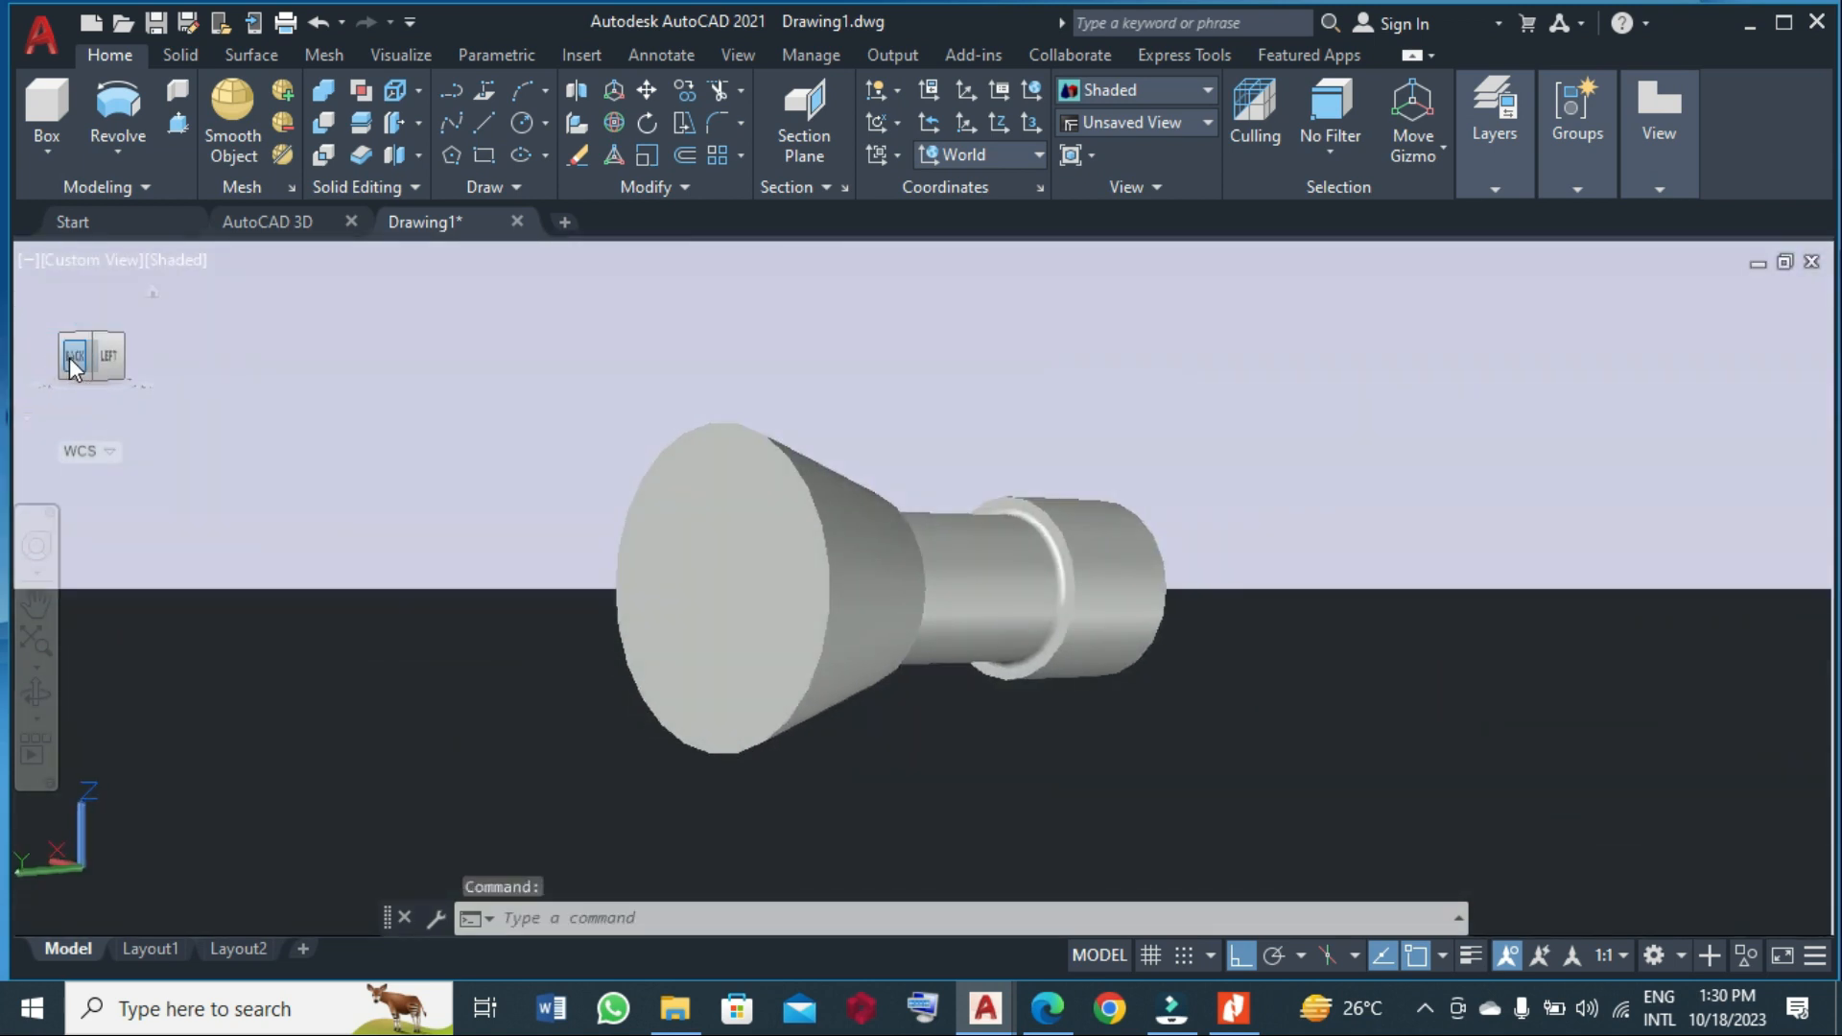
left_click(69, 357)
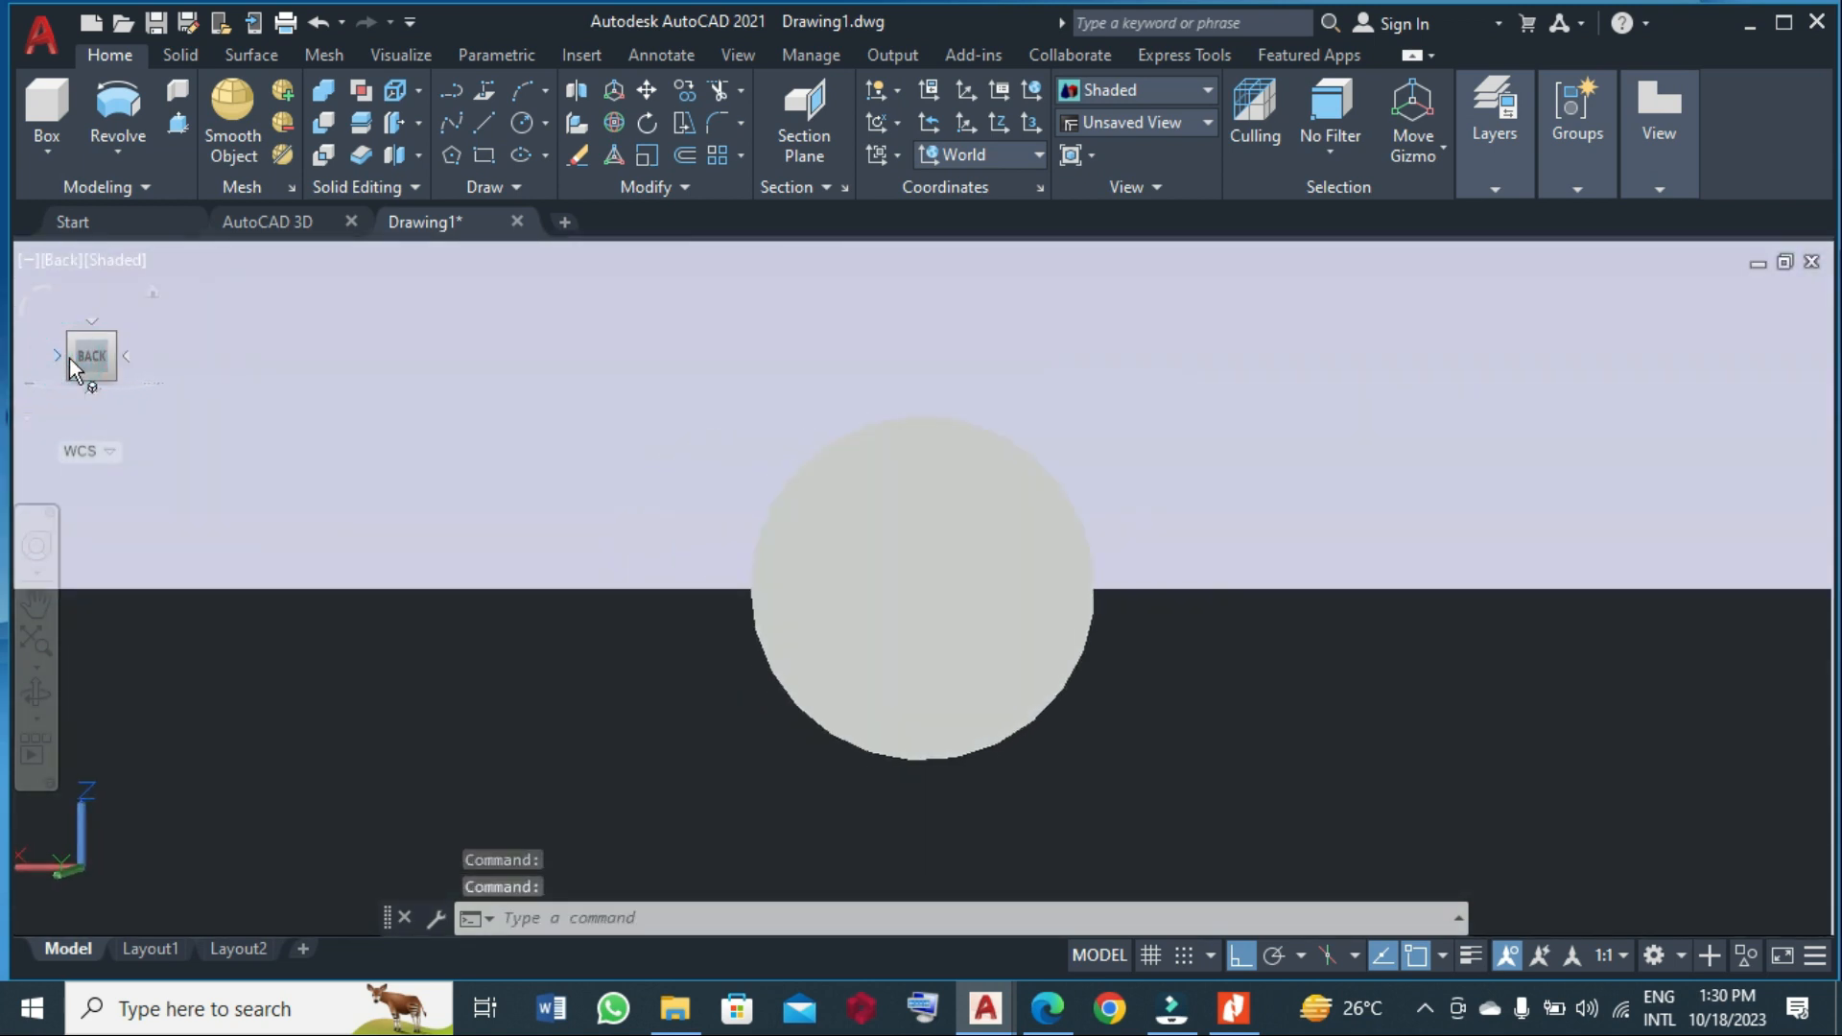
left_click(898, 156)
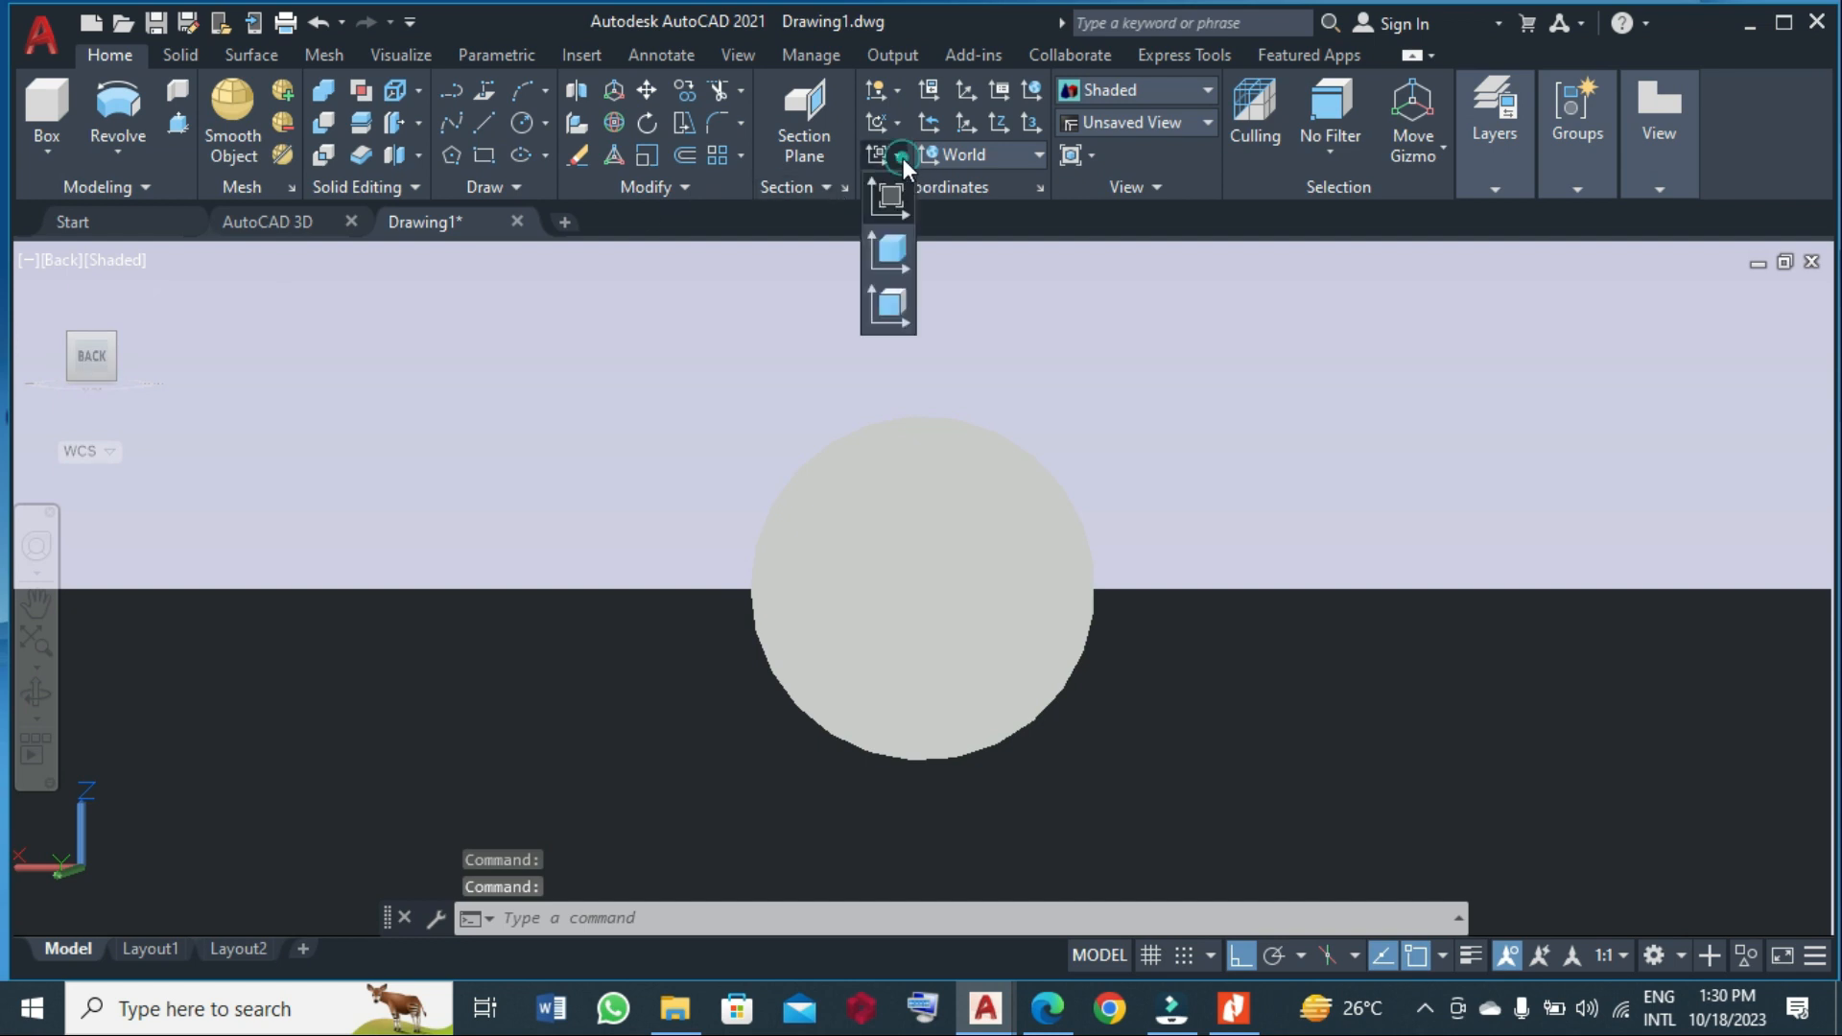
left_click(896, 196)
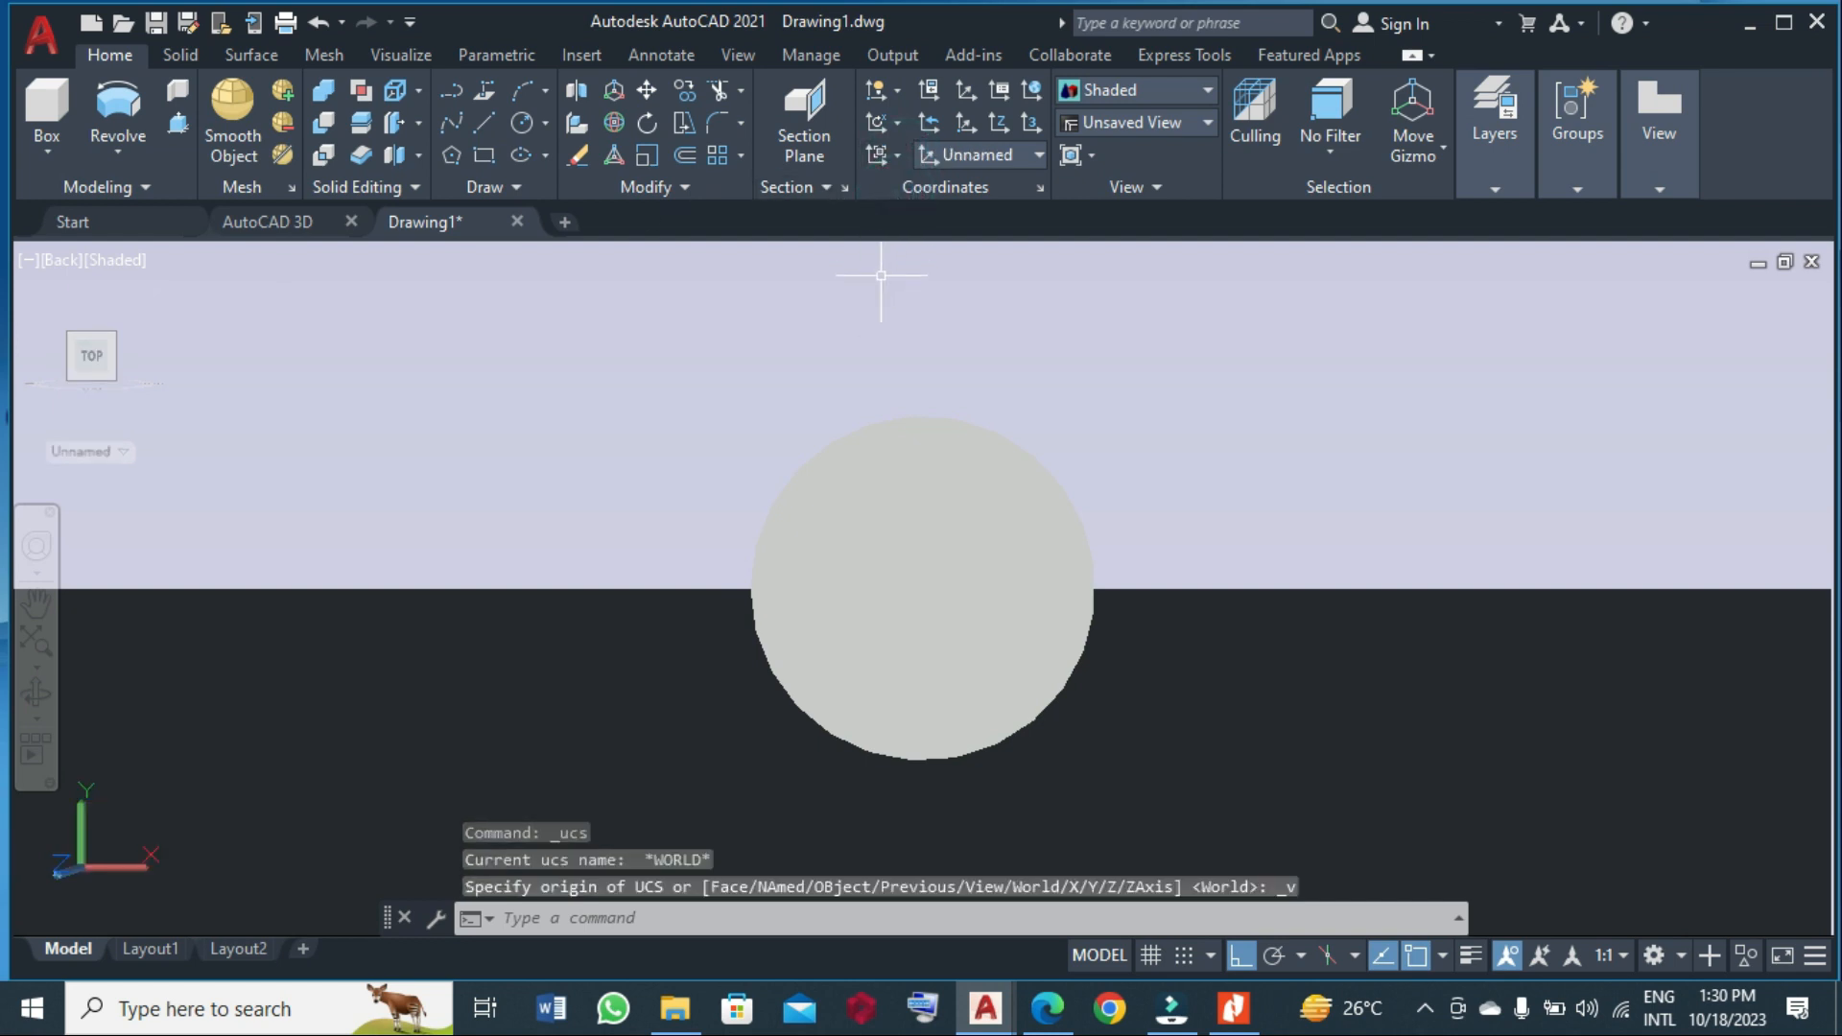
left_click(526, 122)
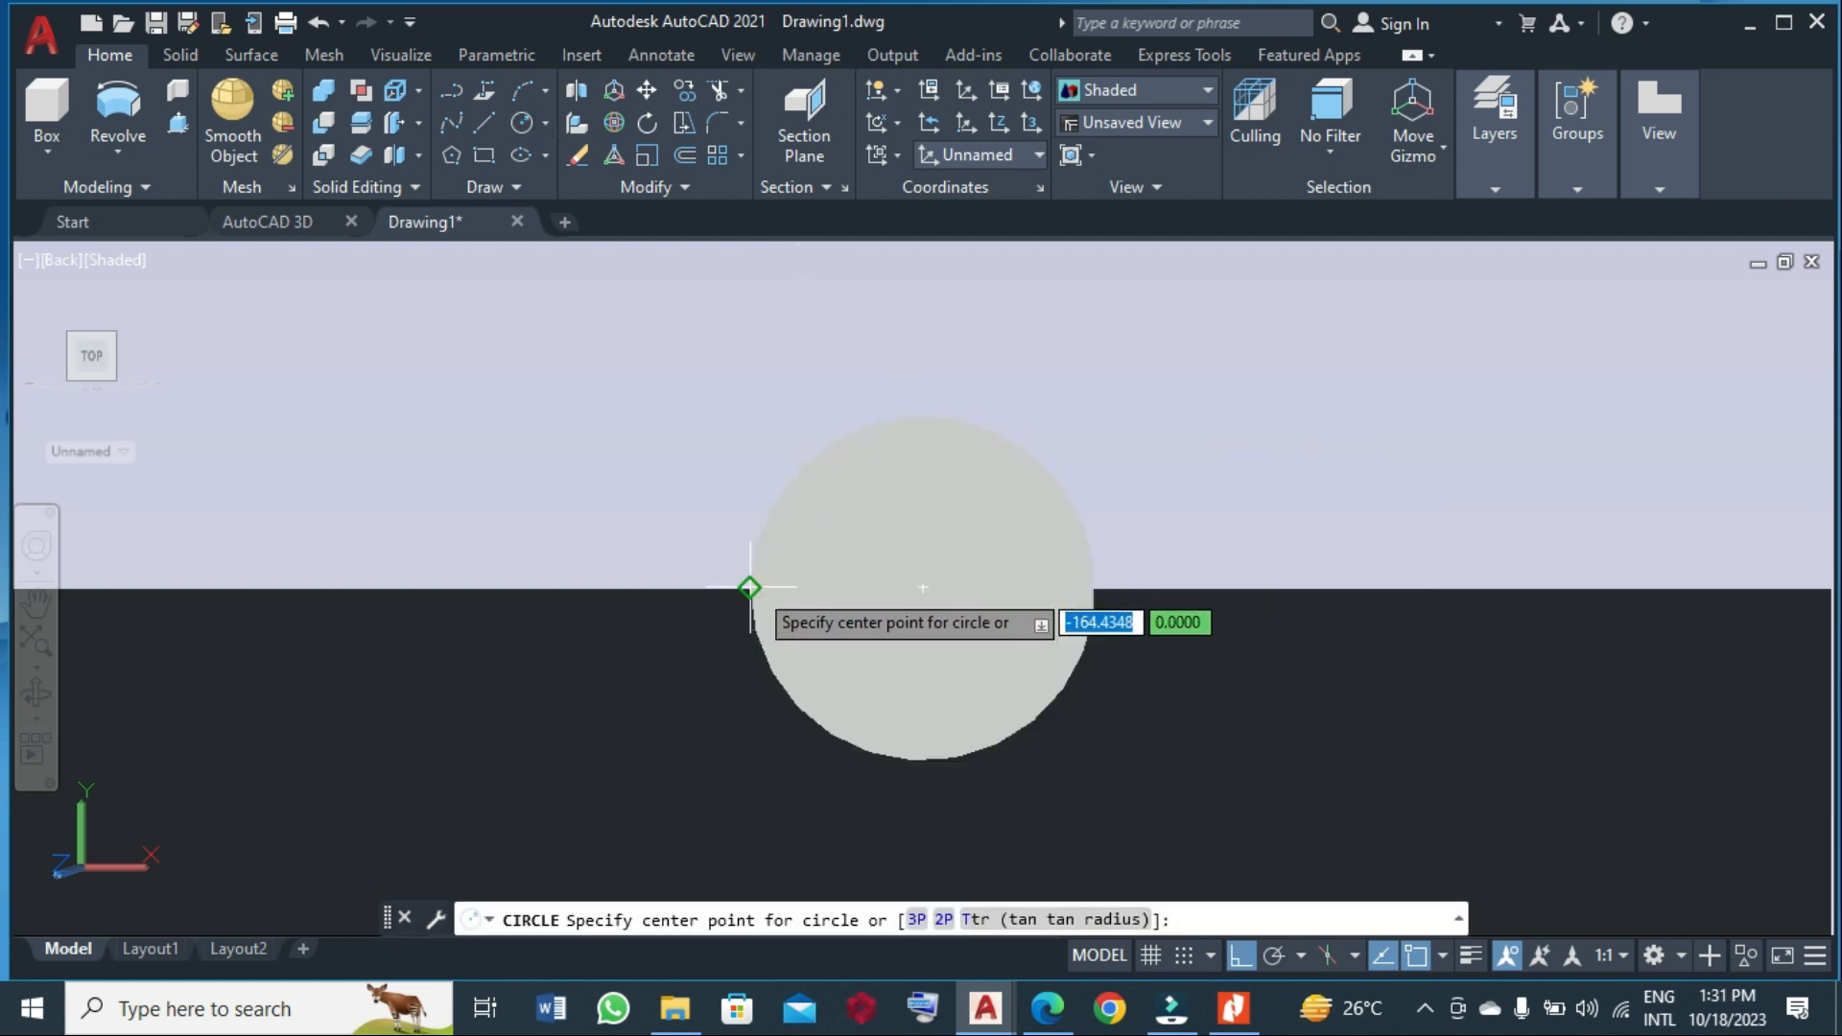
left_click(923, 588)
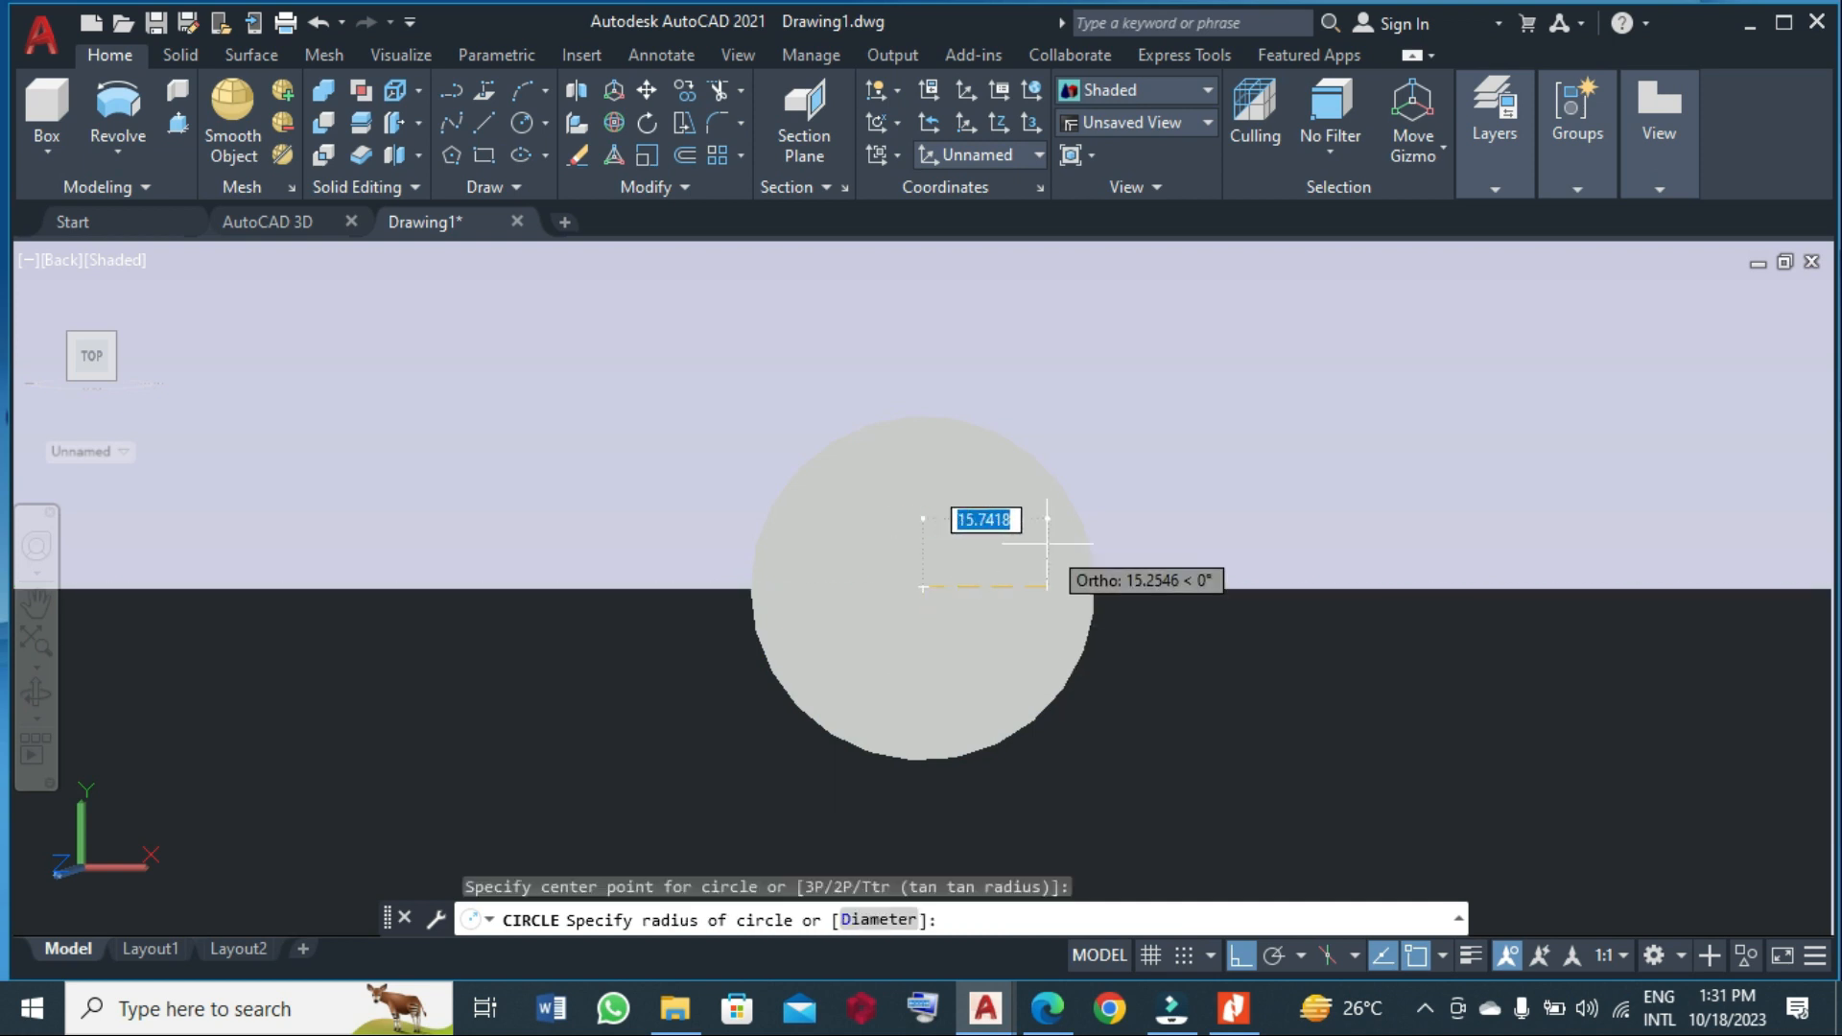
key("Escape")
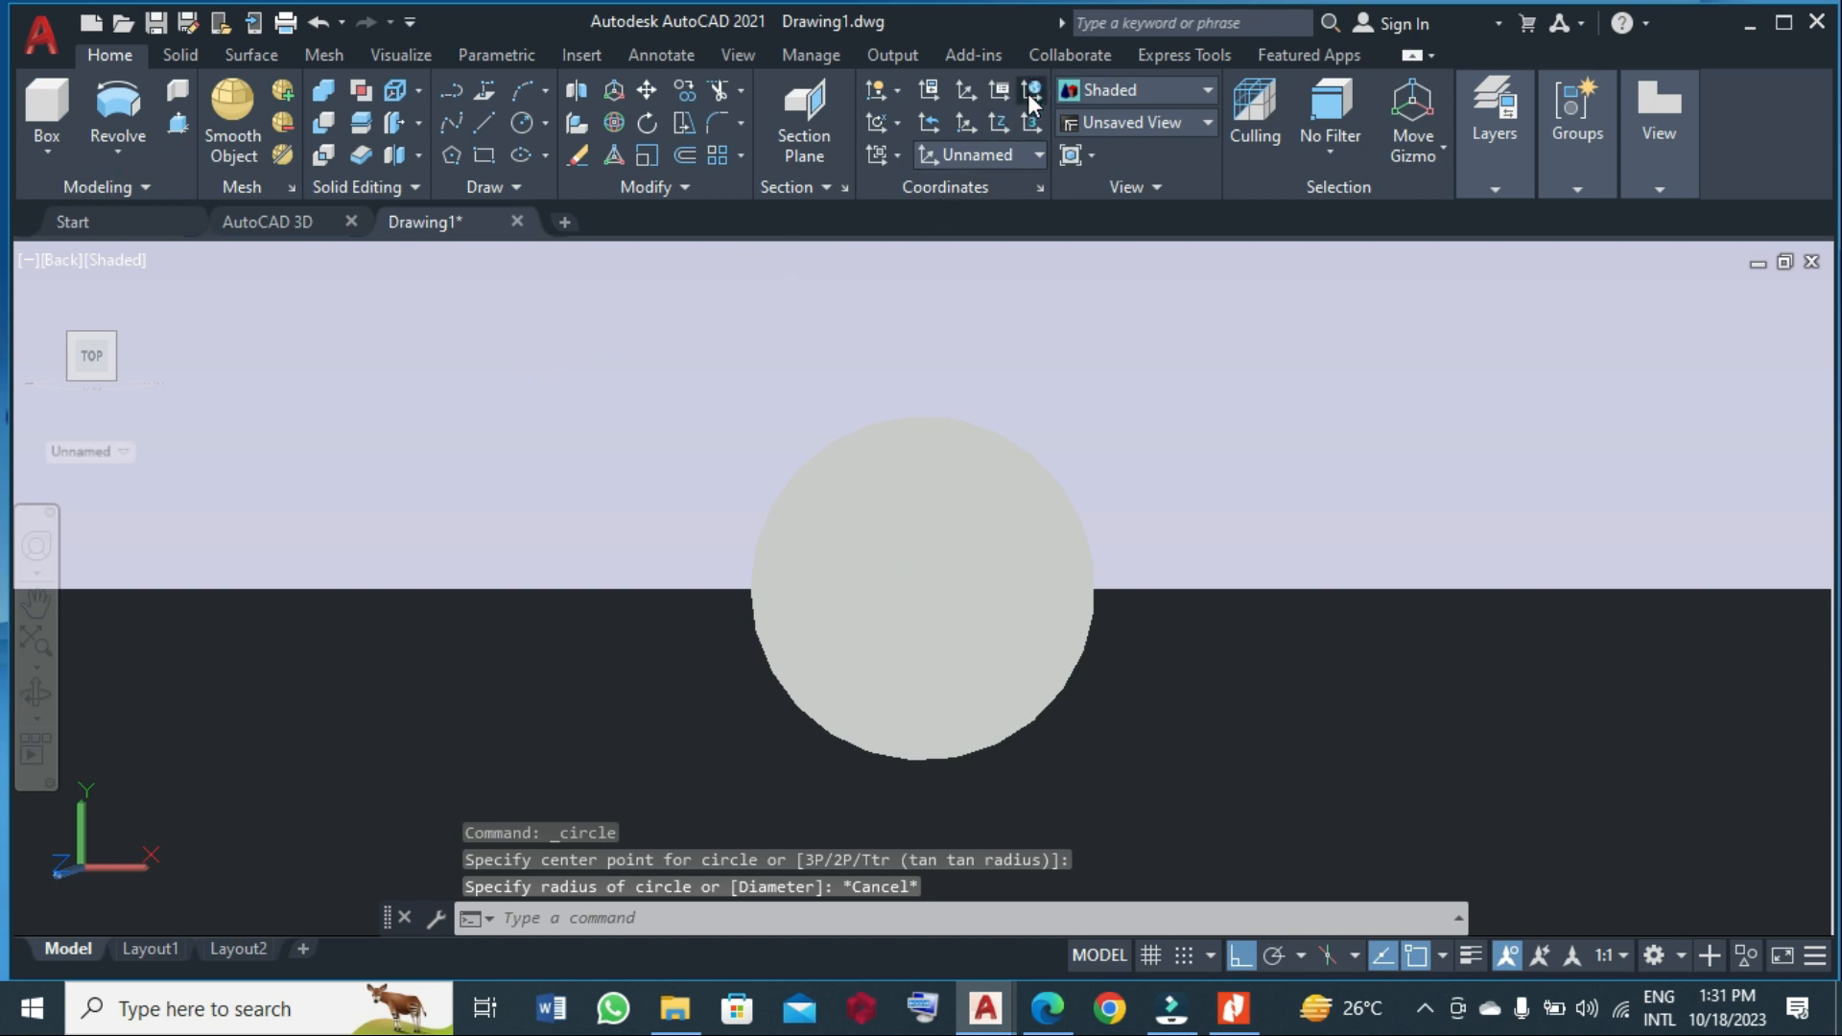
left_click(1002, 122)
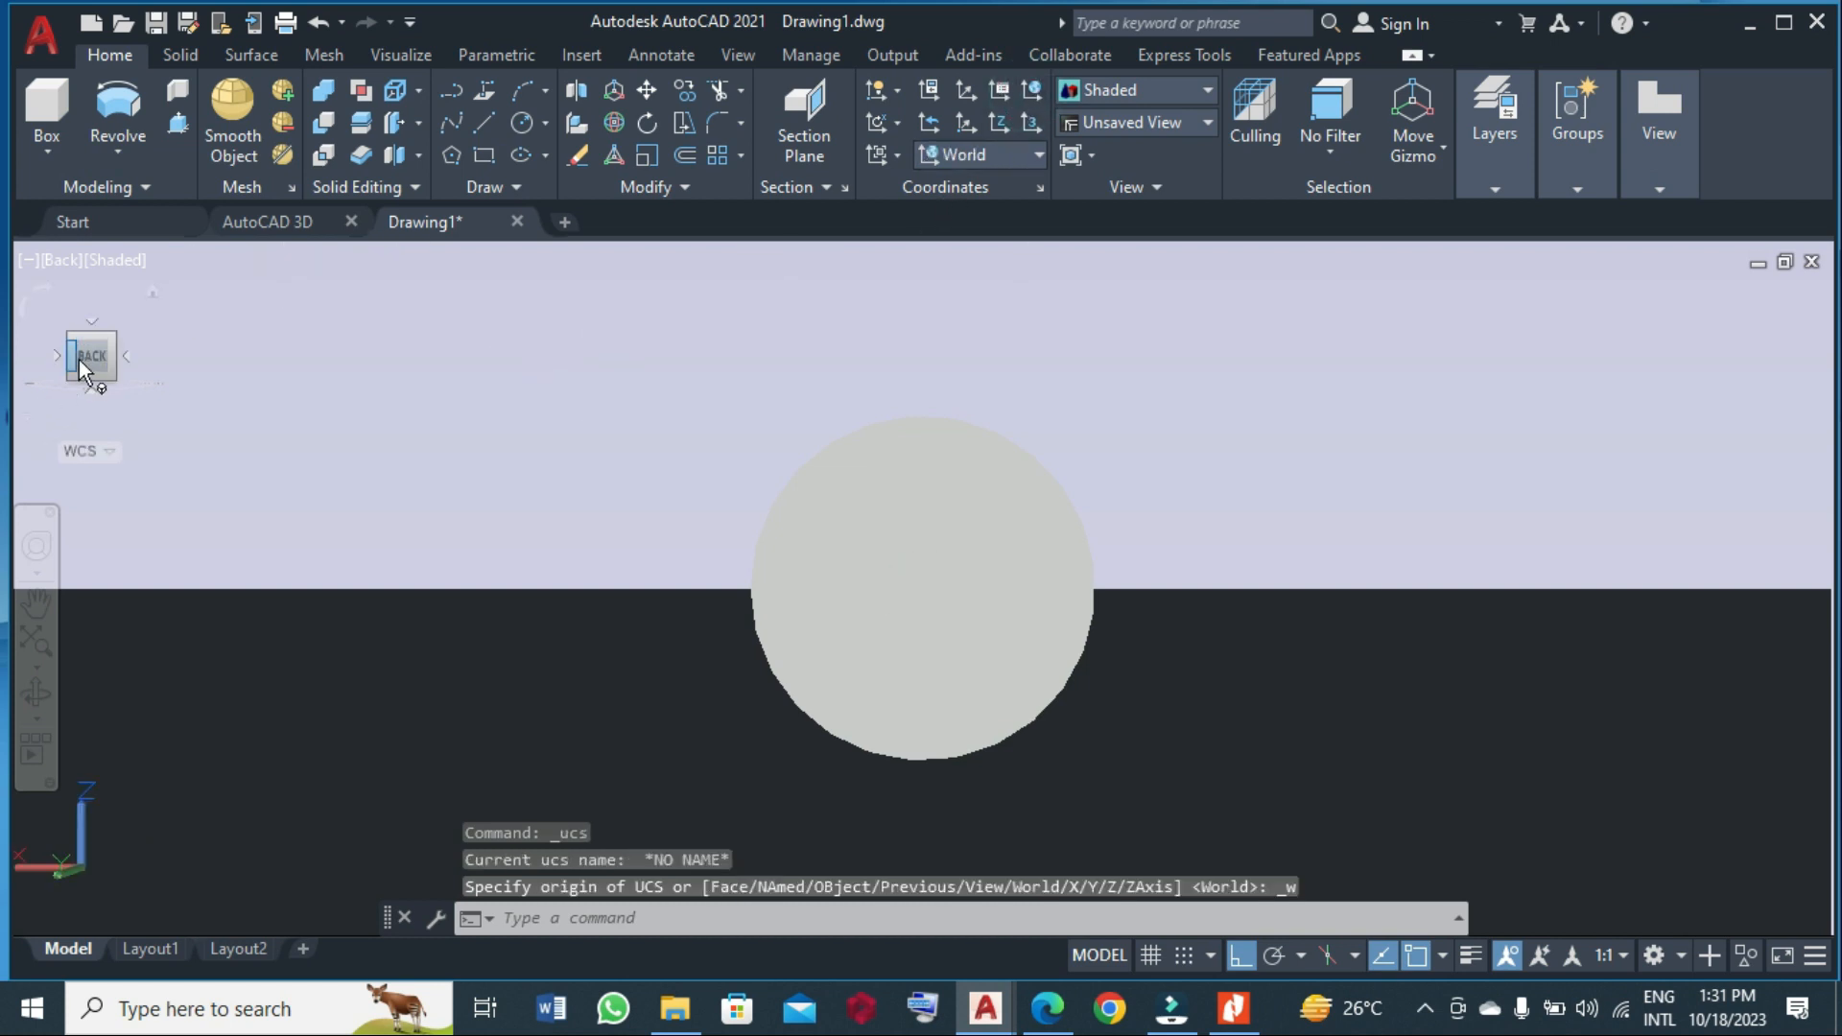
left_click(153, 290)
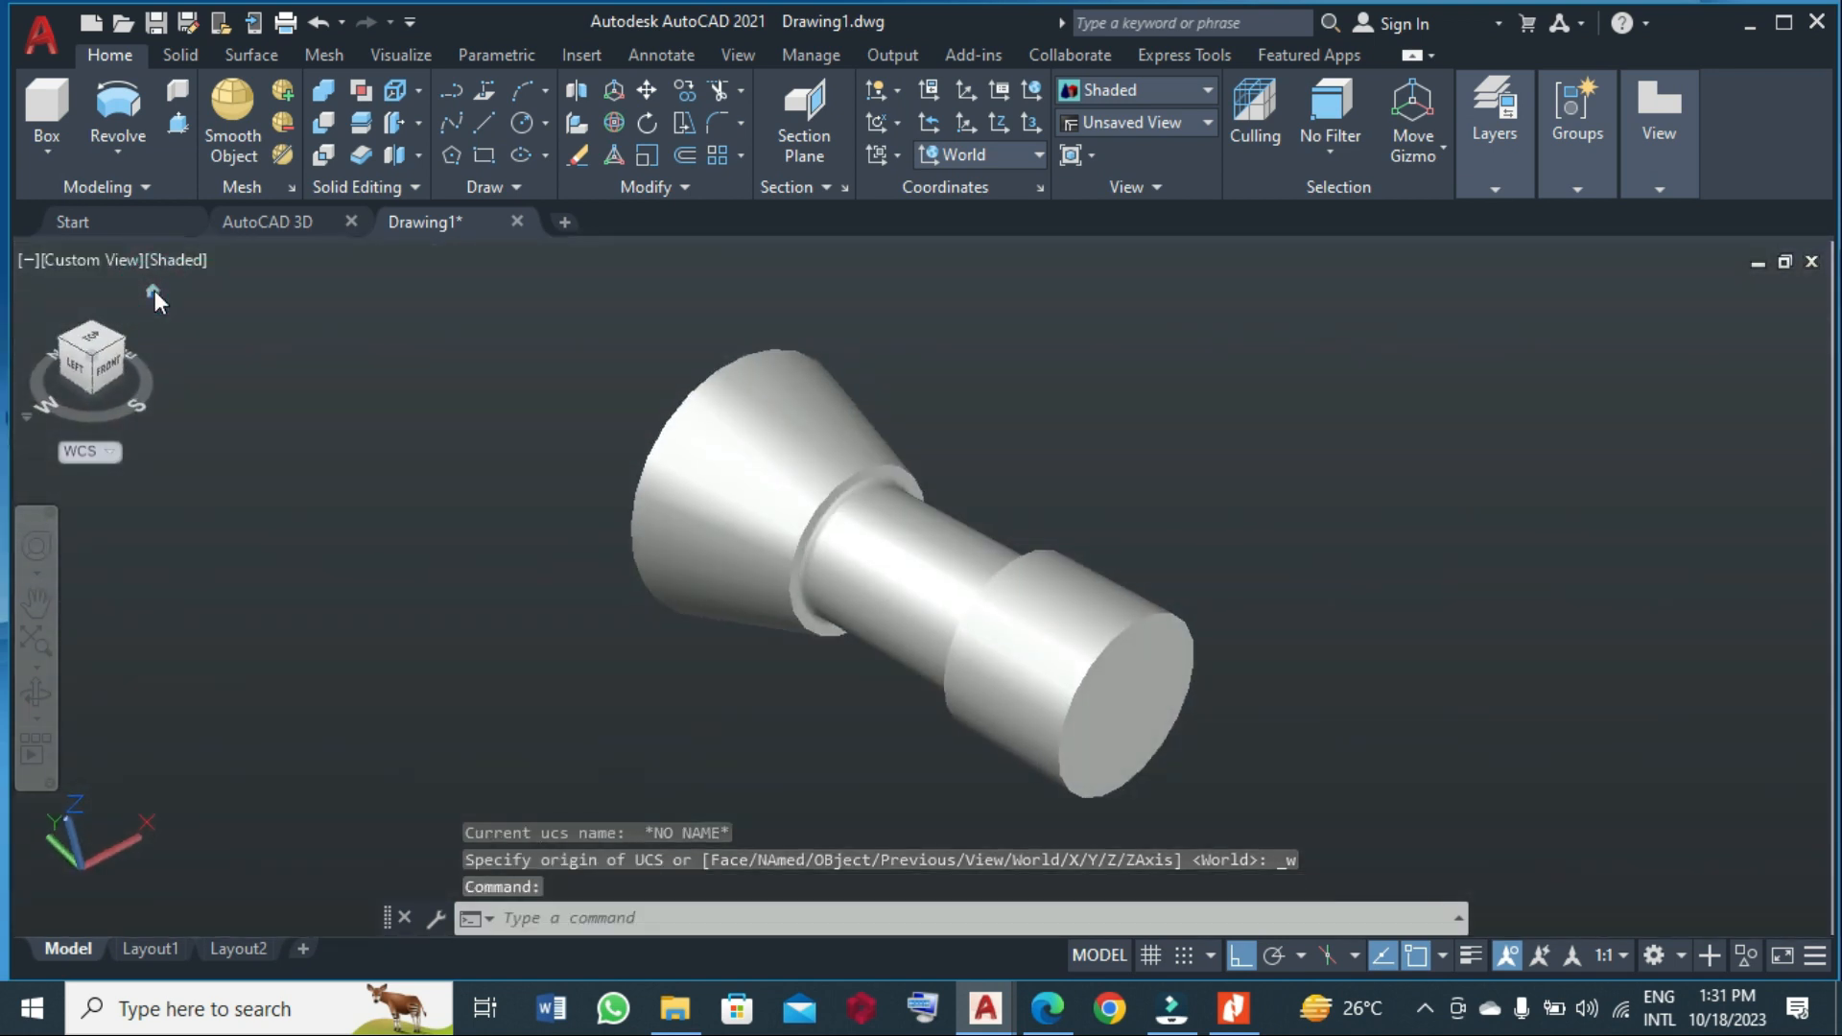
- Turn the model to the back view facing the wide end and align the UCS to that view
left_click(113, 372)
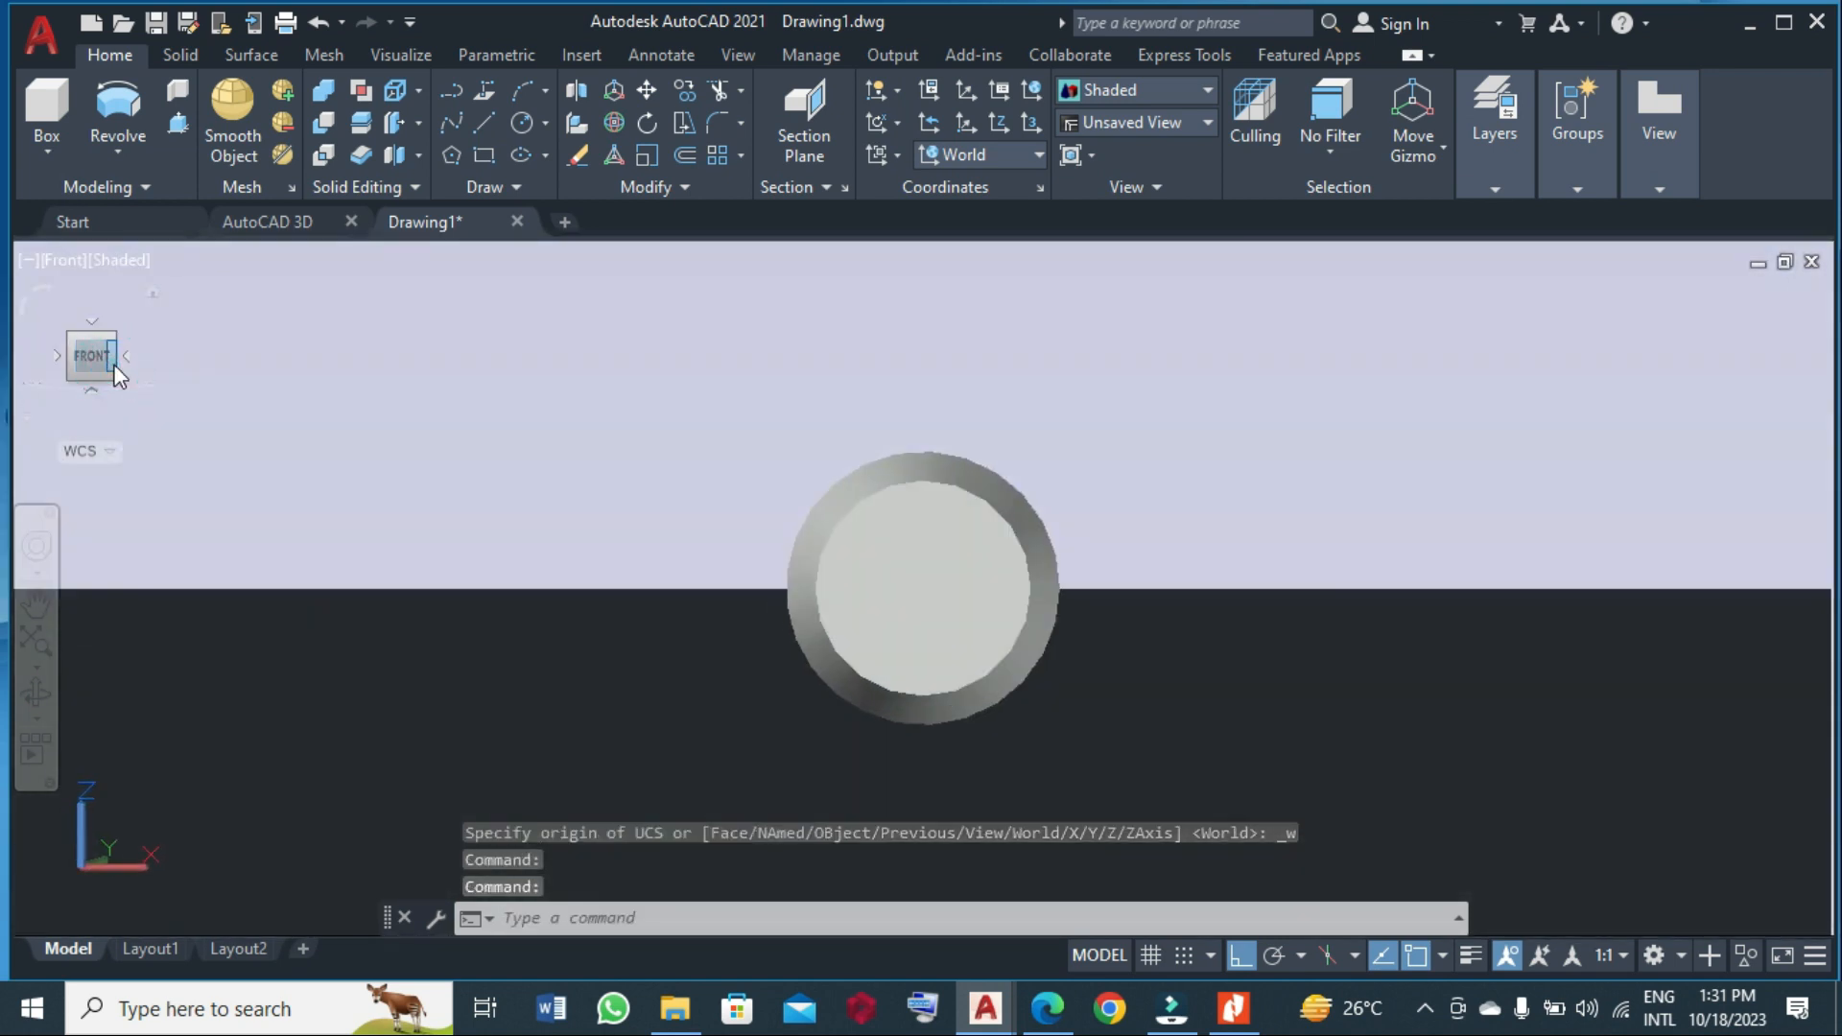
left_click(125, 358)
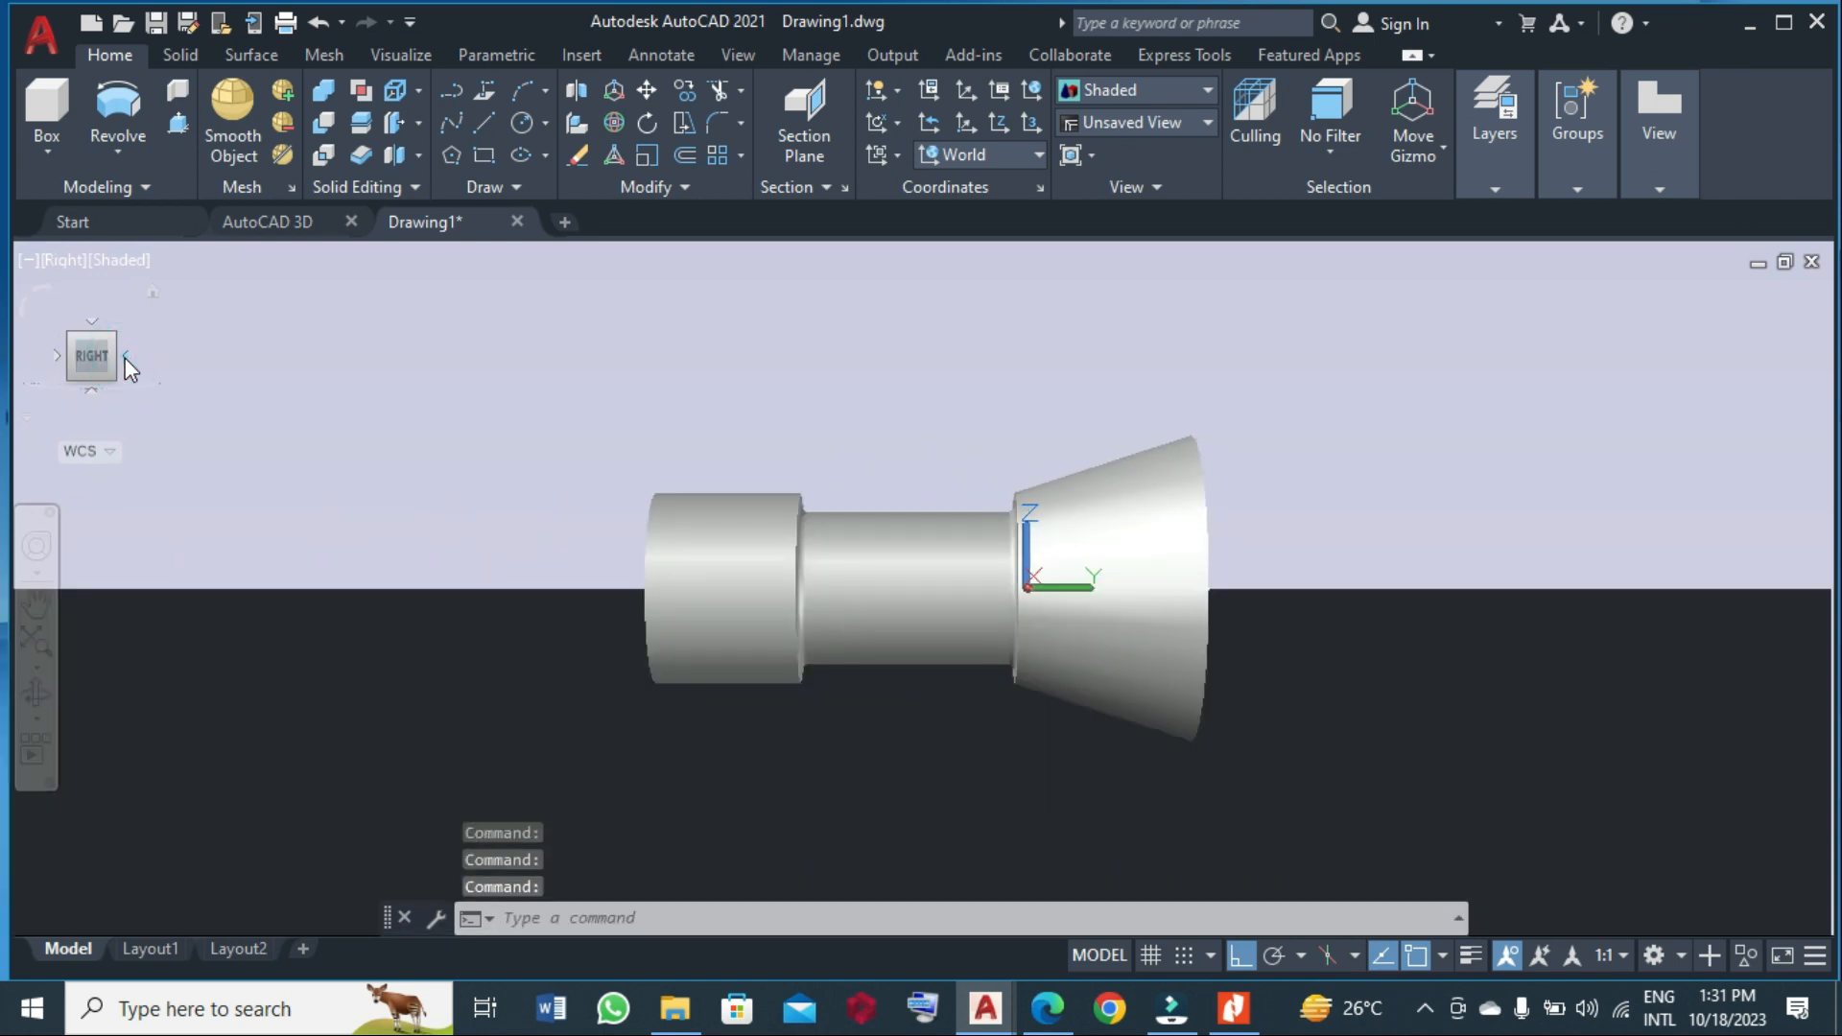
left_click(125, 359)
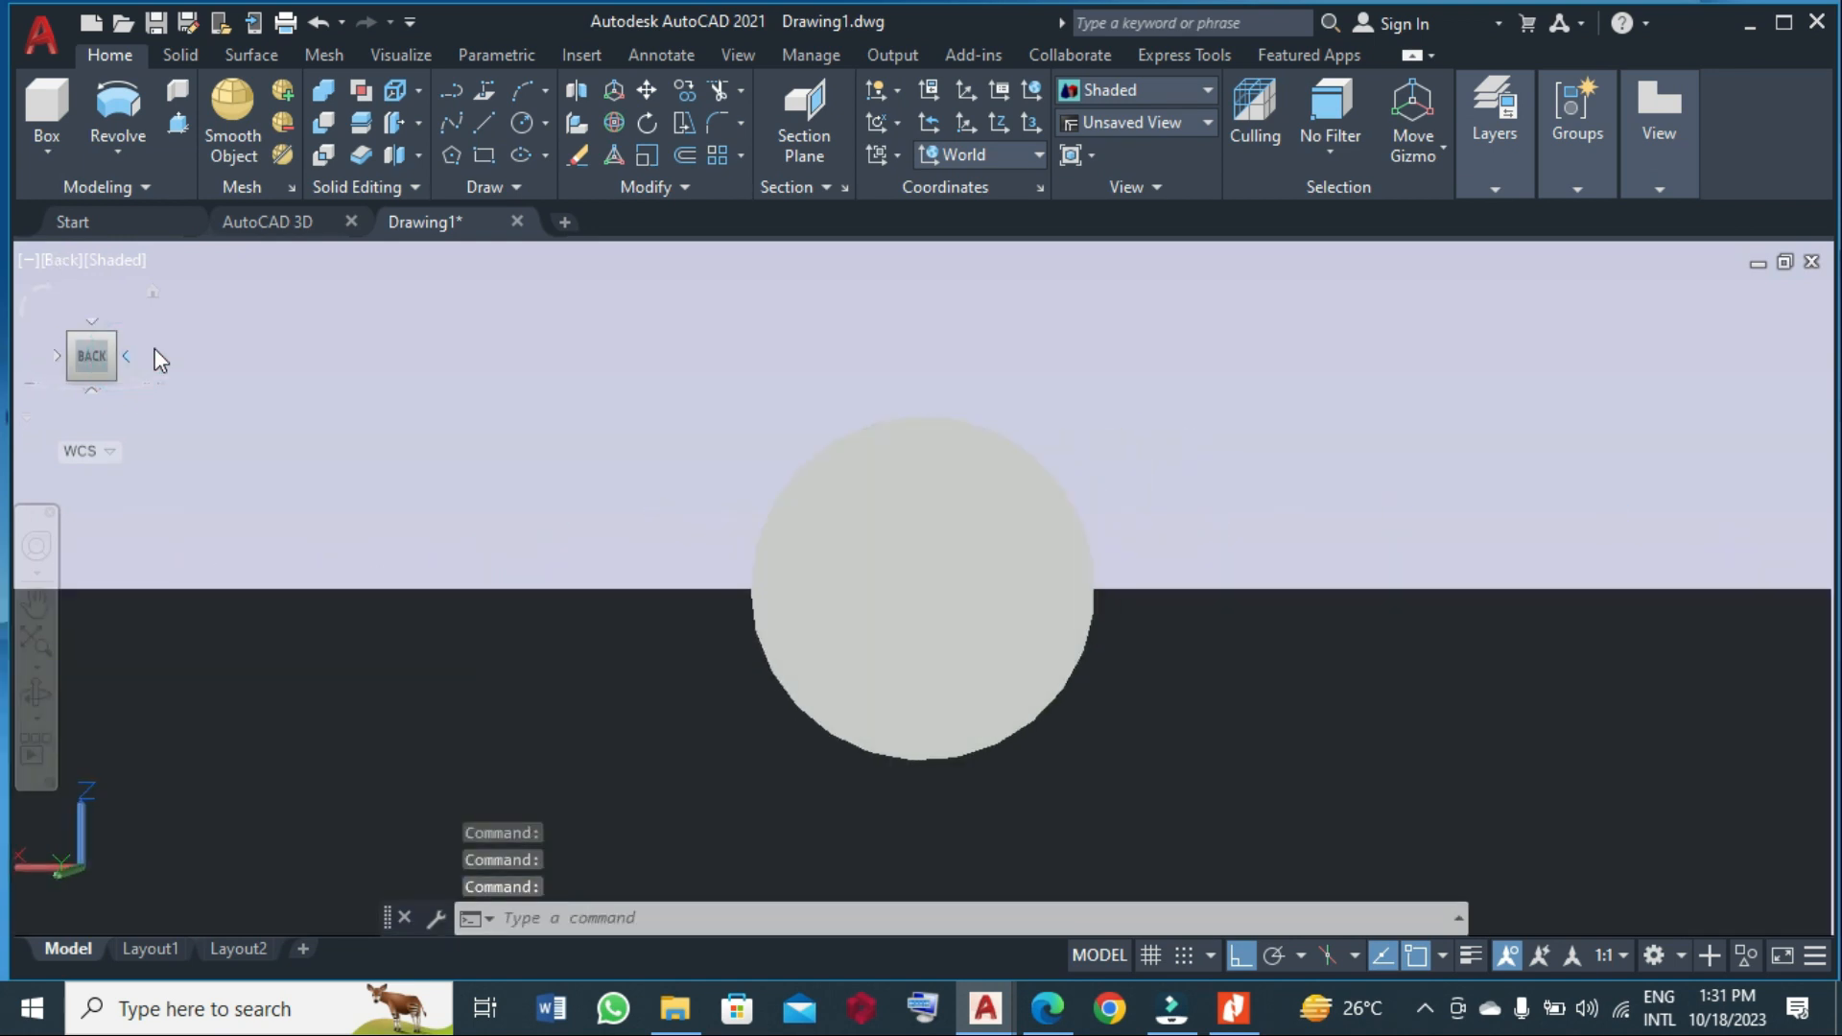
left_click(897, 155)
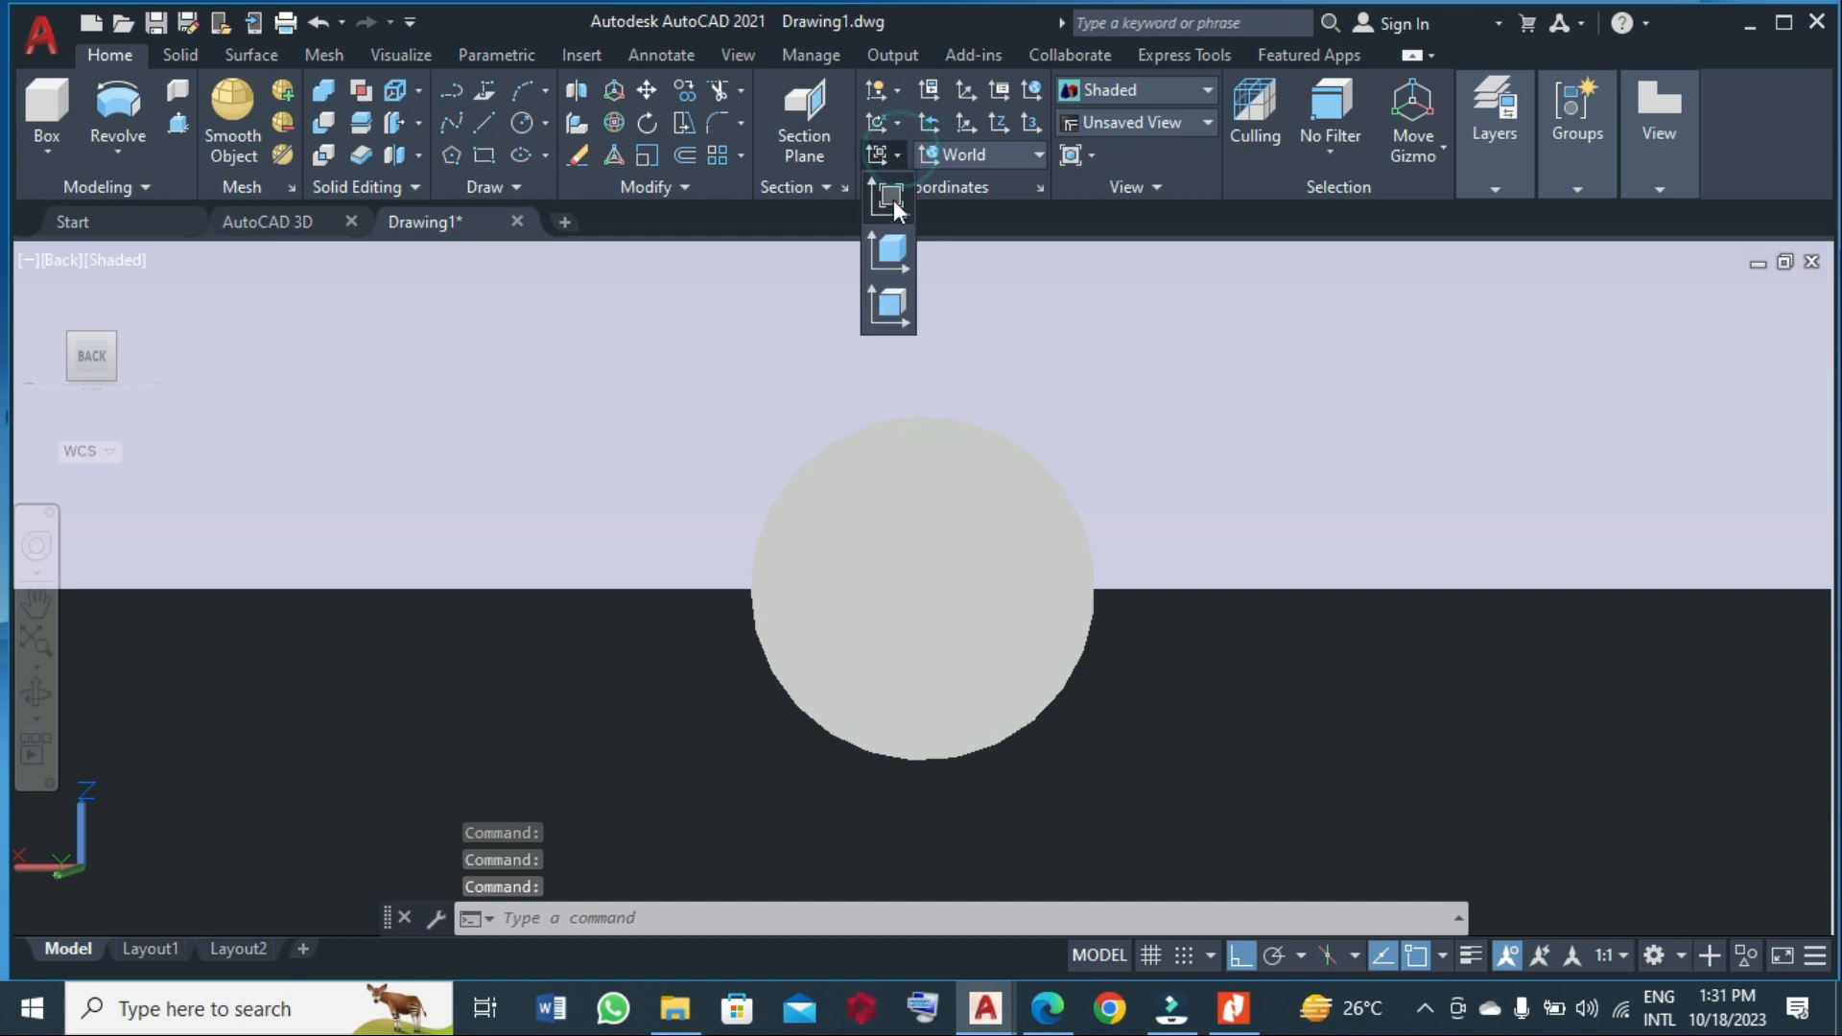
left_click(894, 200)
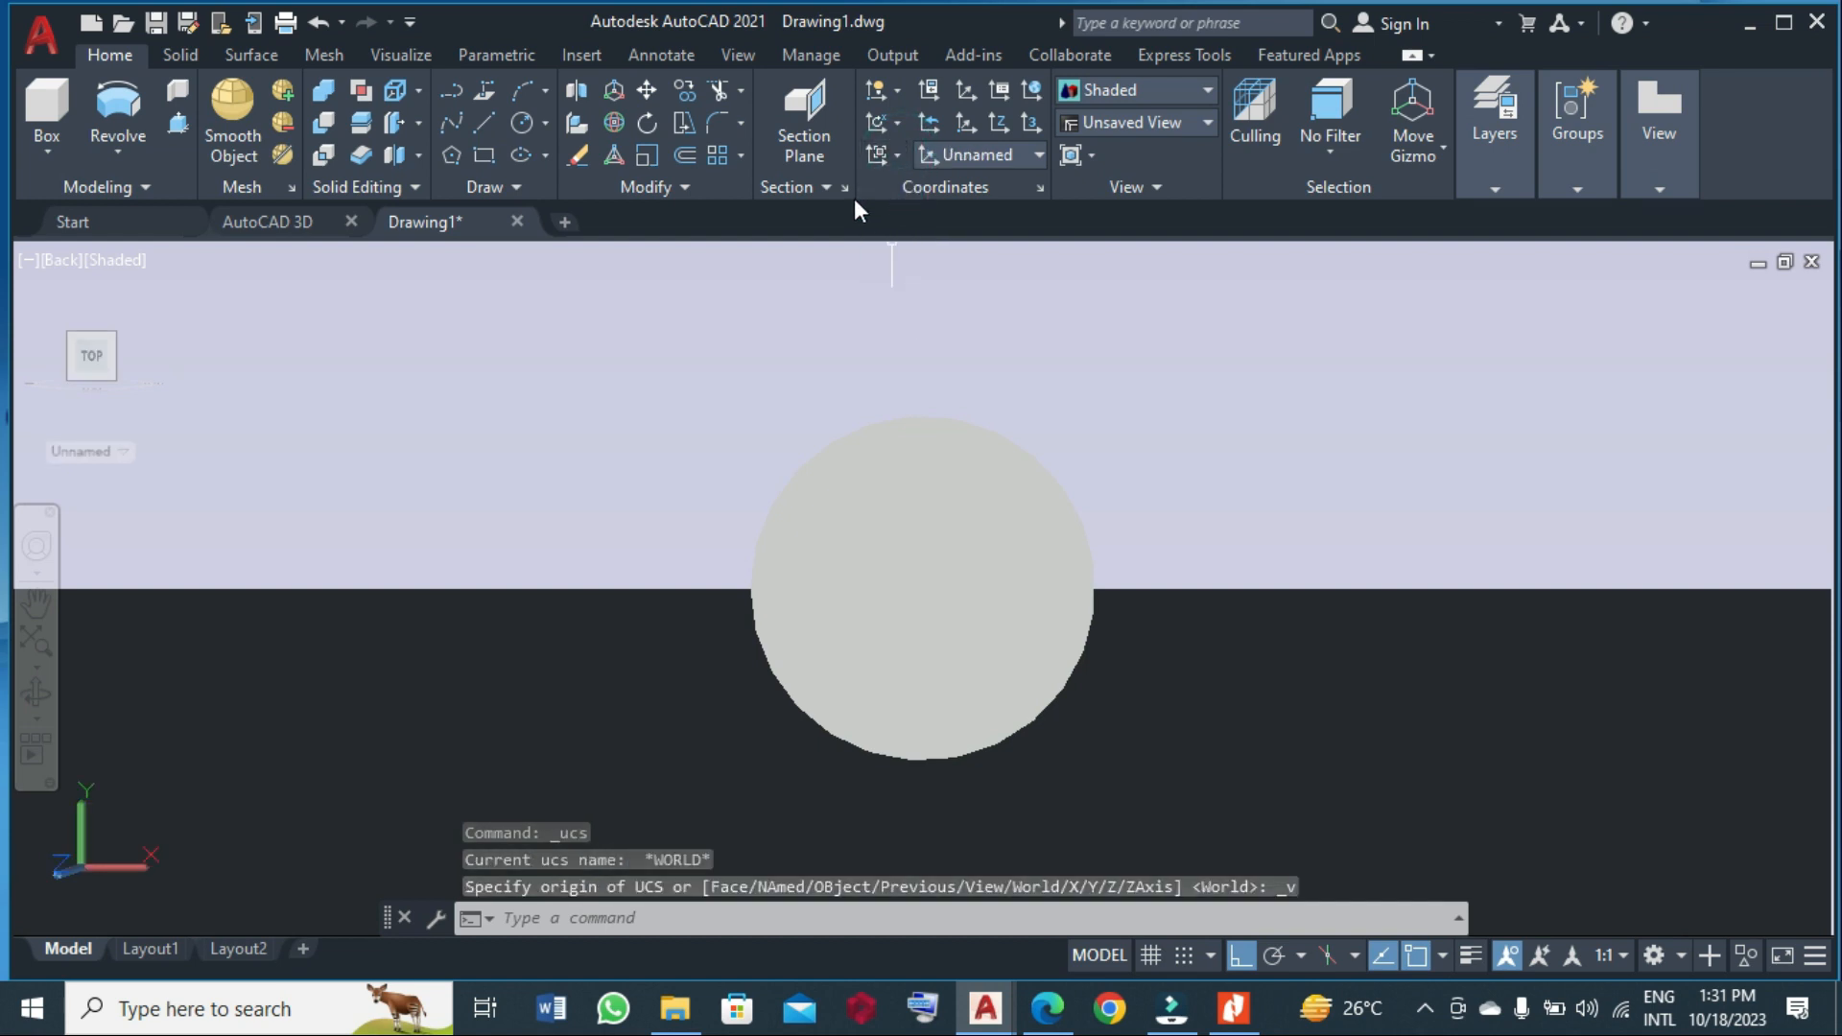
- Draw a circle of radius 6.5 centred on the wide end face of the collet
left_click(521, 122)
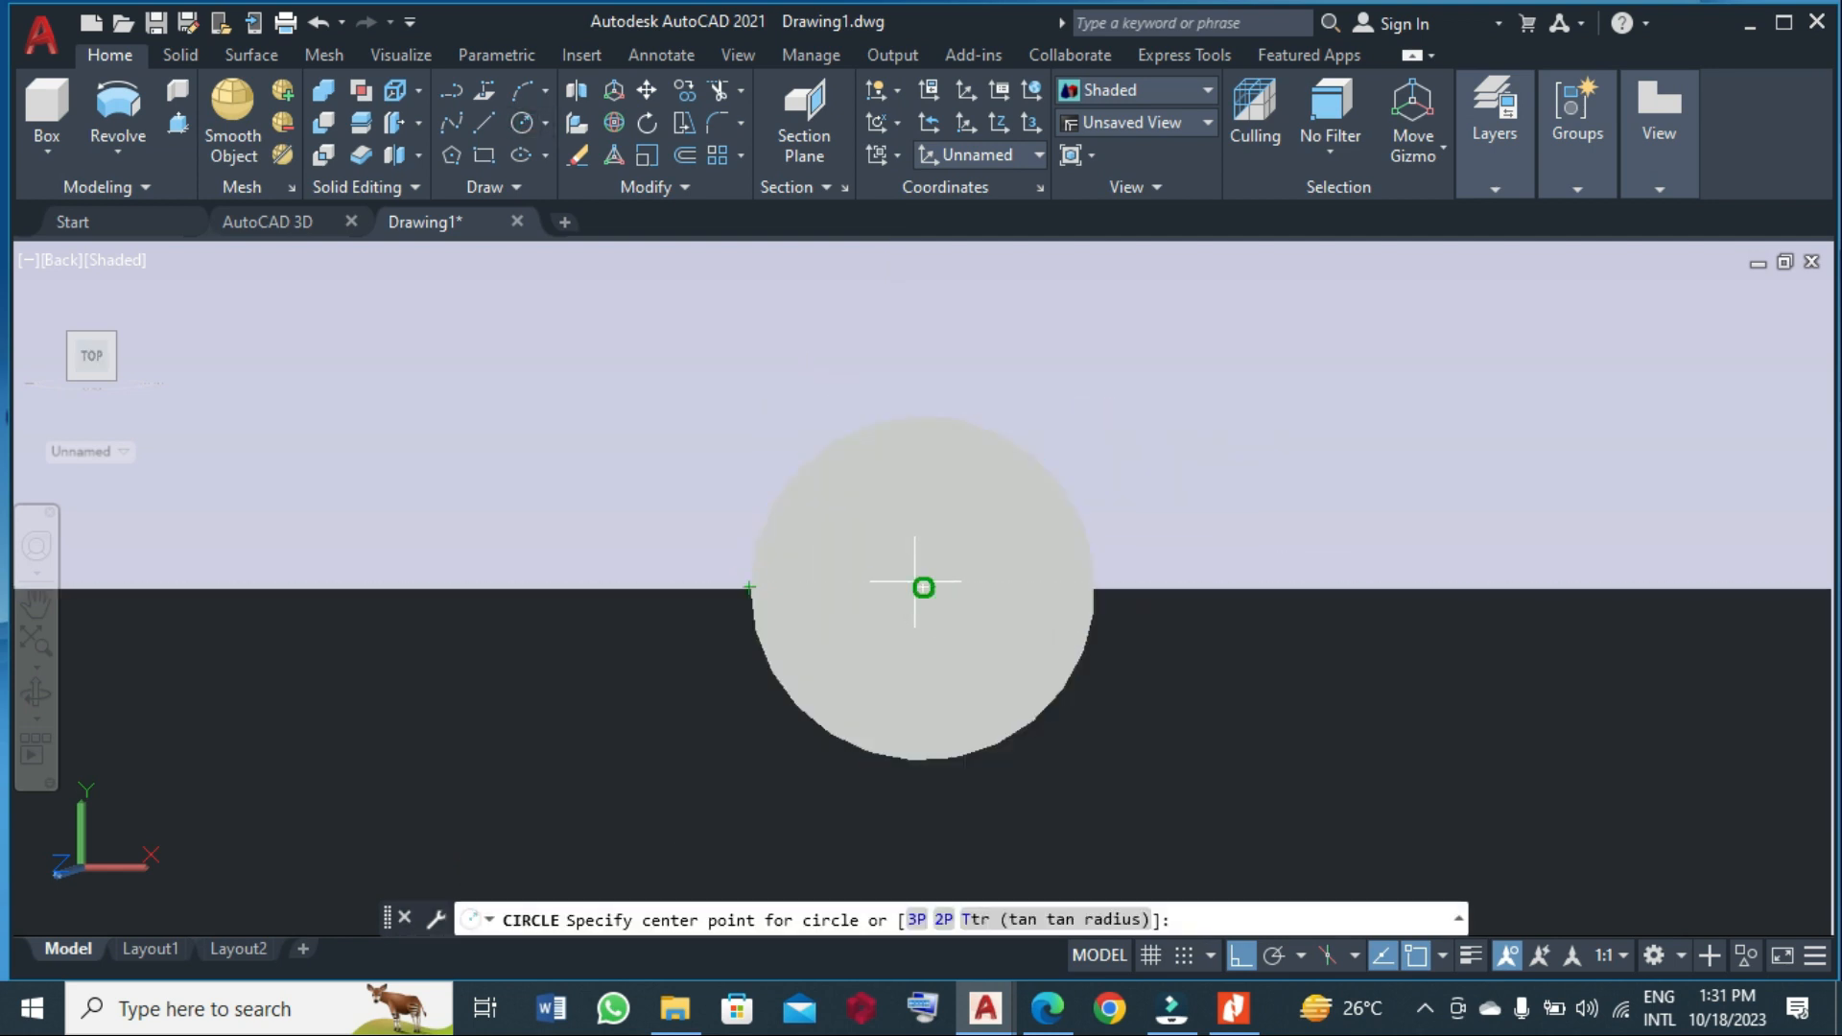
left_click(914, 583)
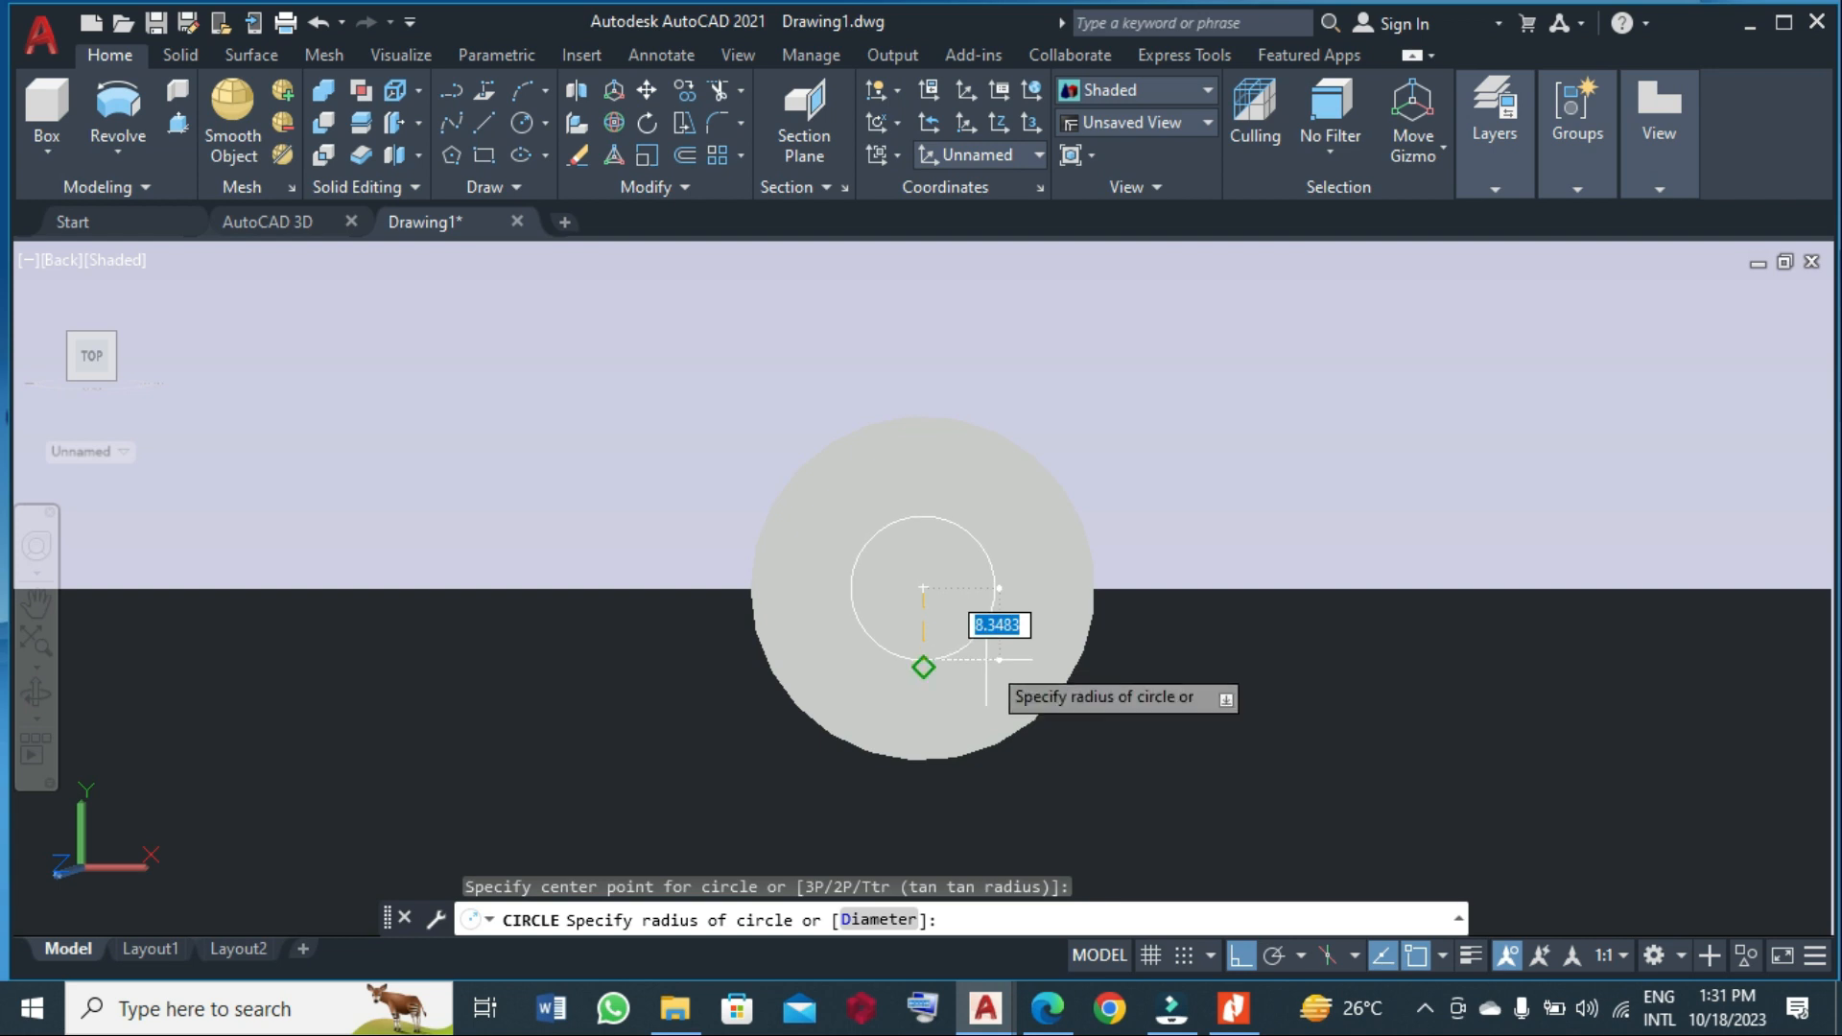
type("6.5")
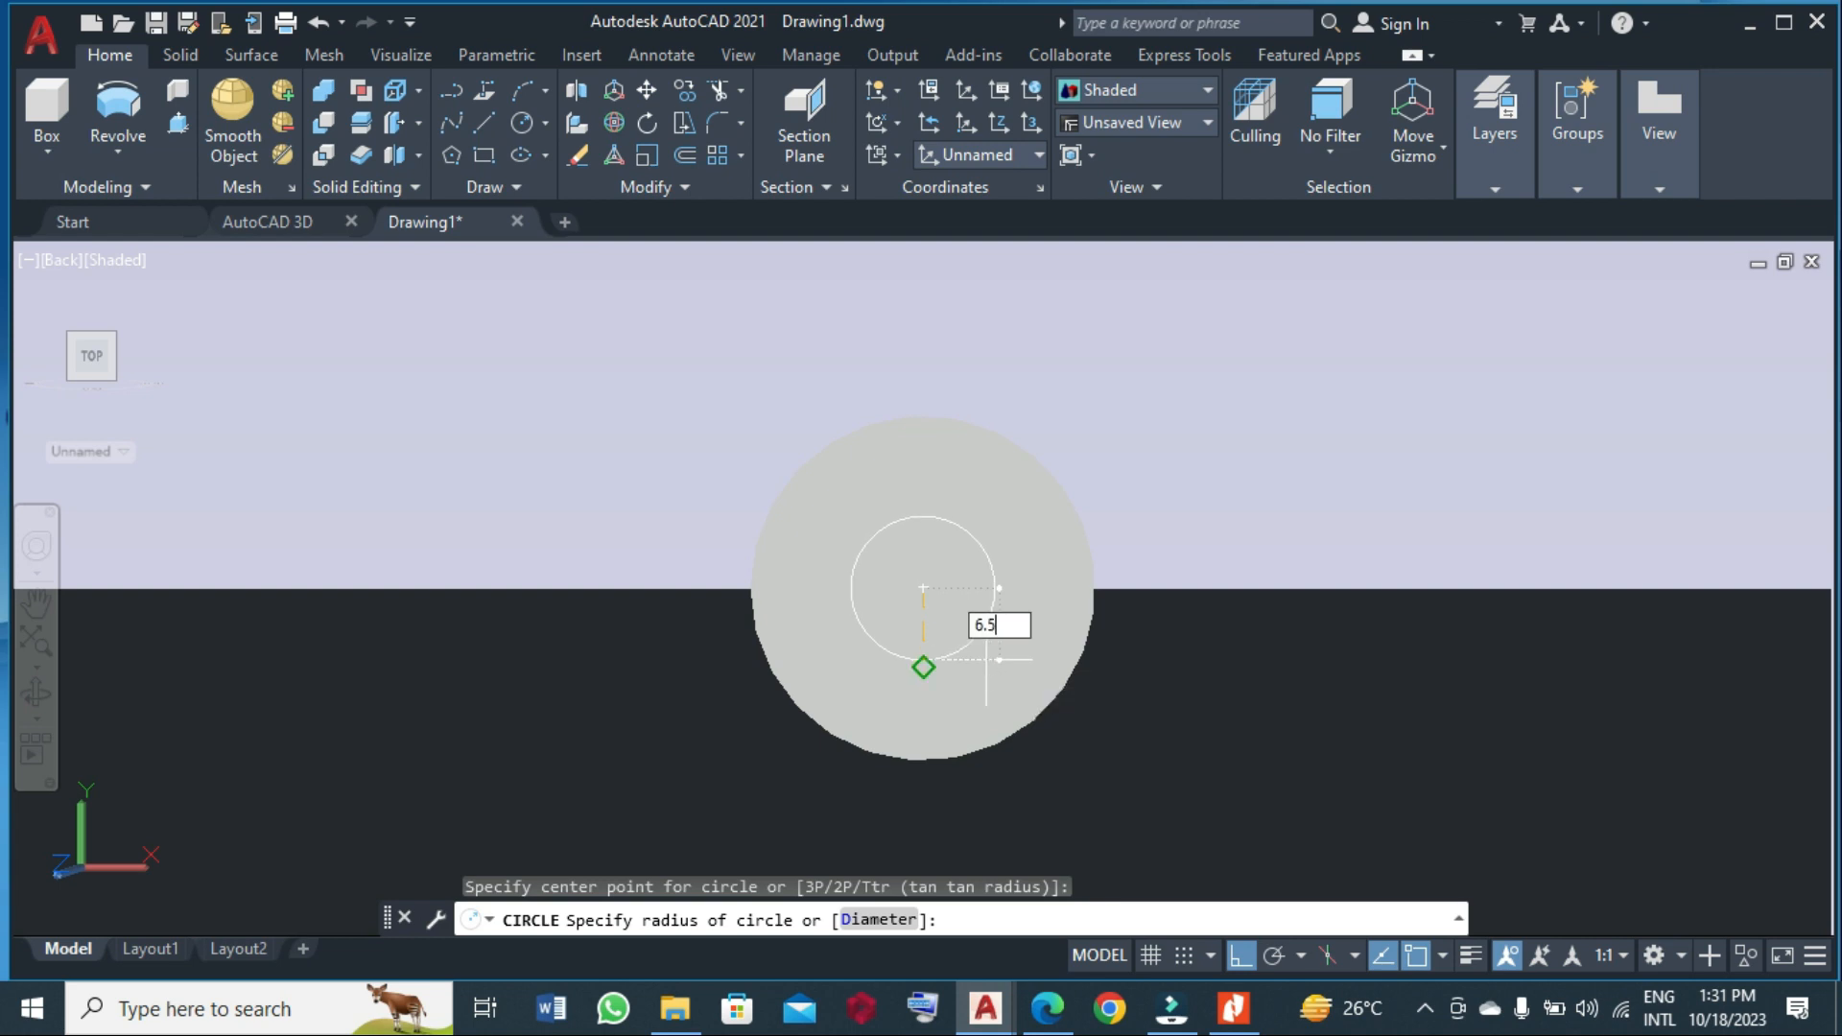
key("Return")
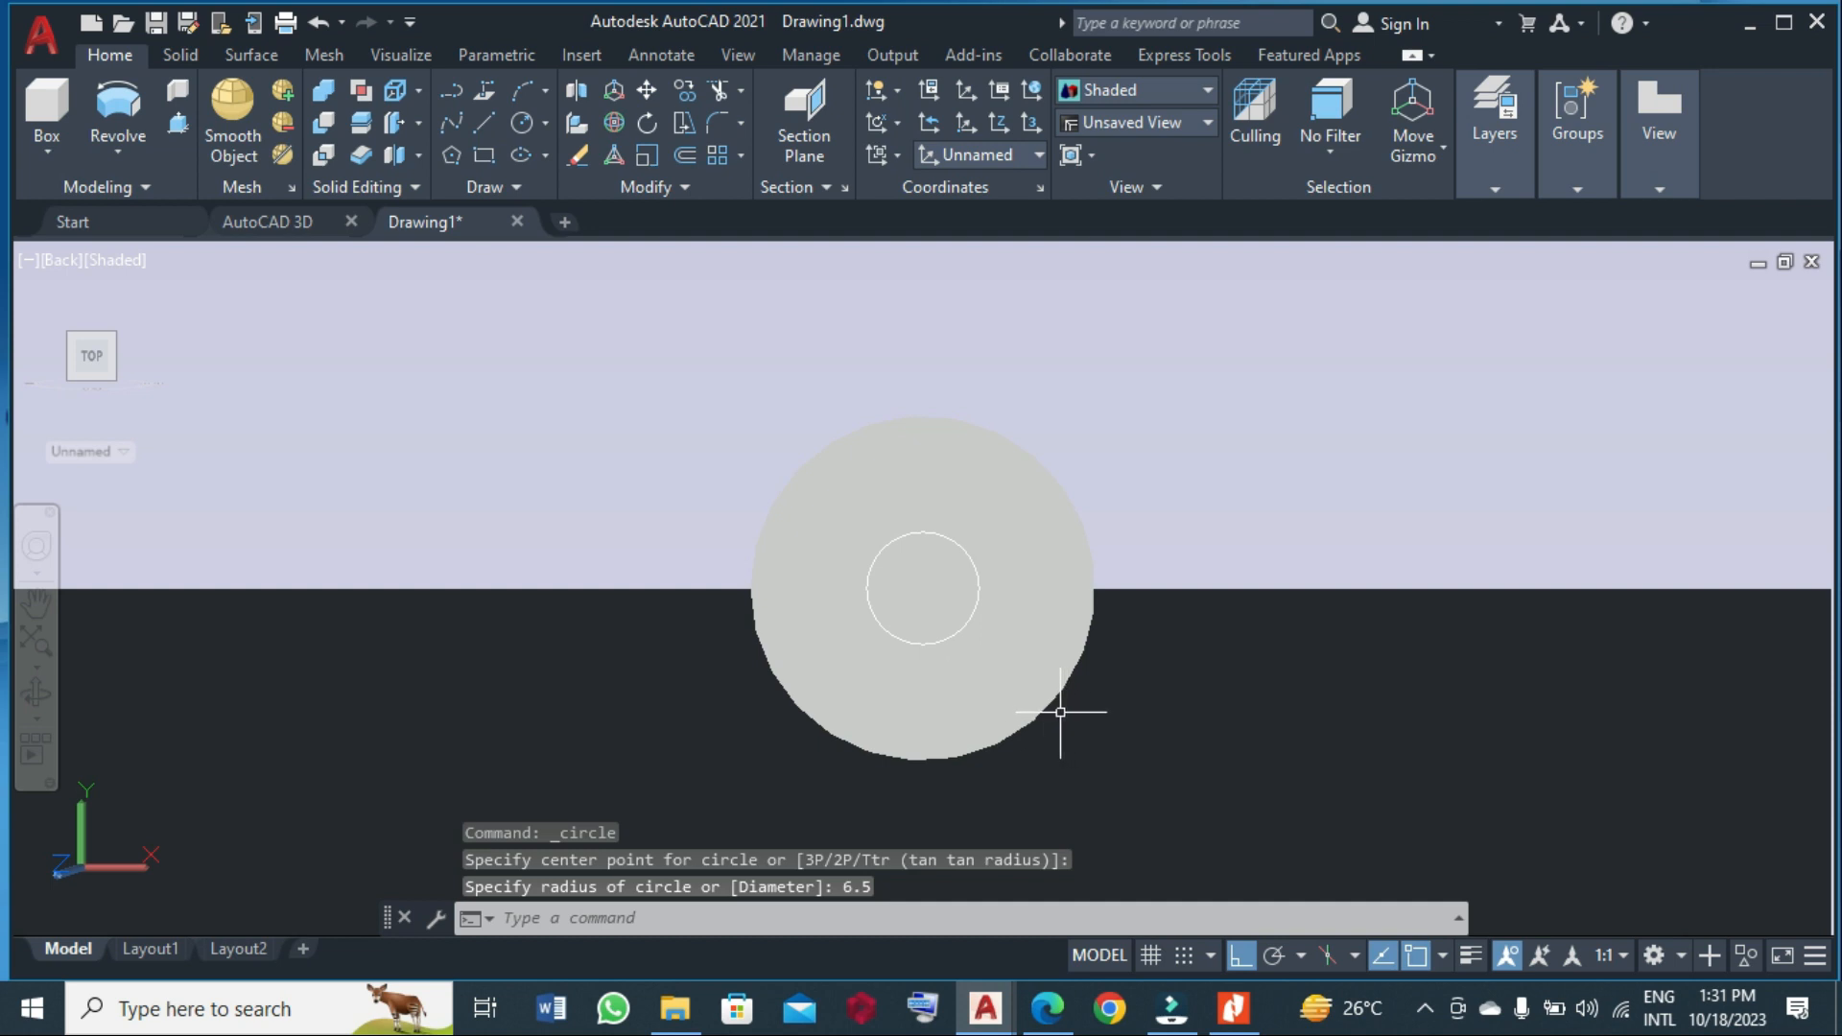
- Press-pull the circular area on the wide end face along the body towards and past the small end
left_click(152, 300)
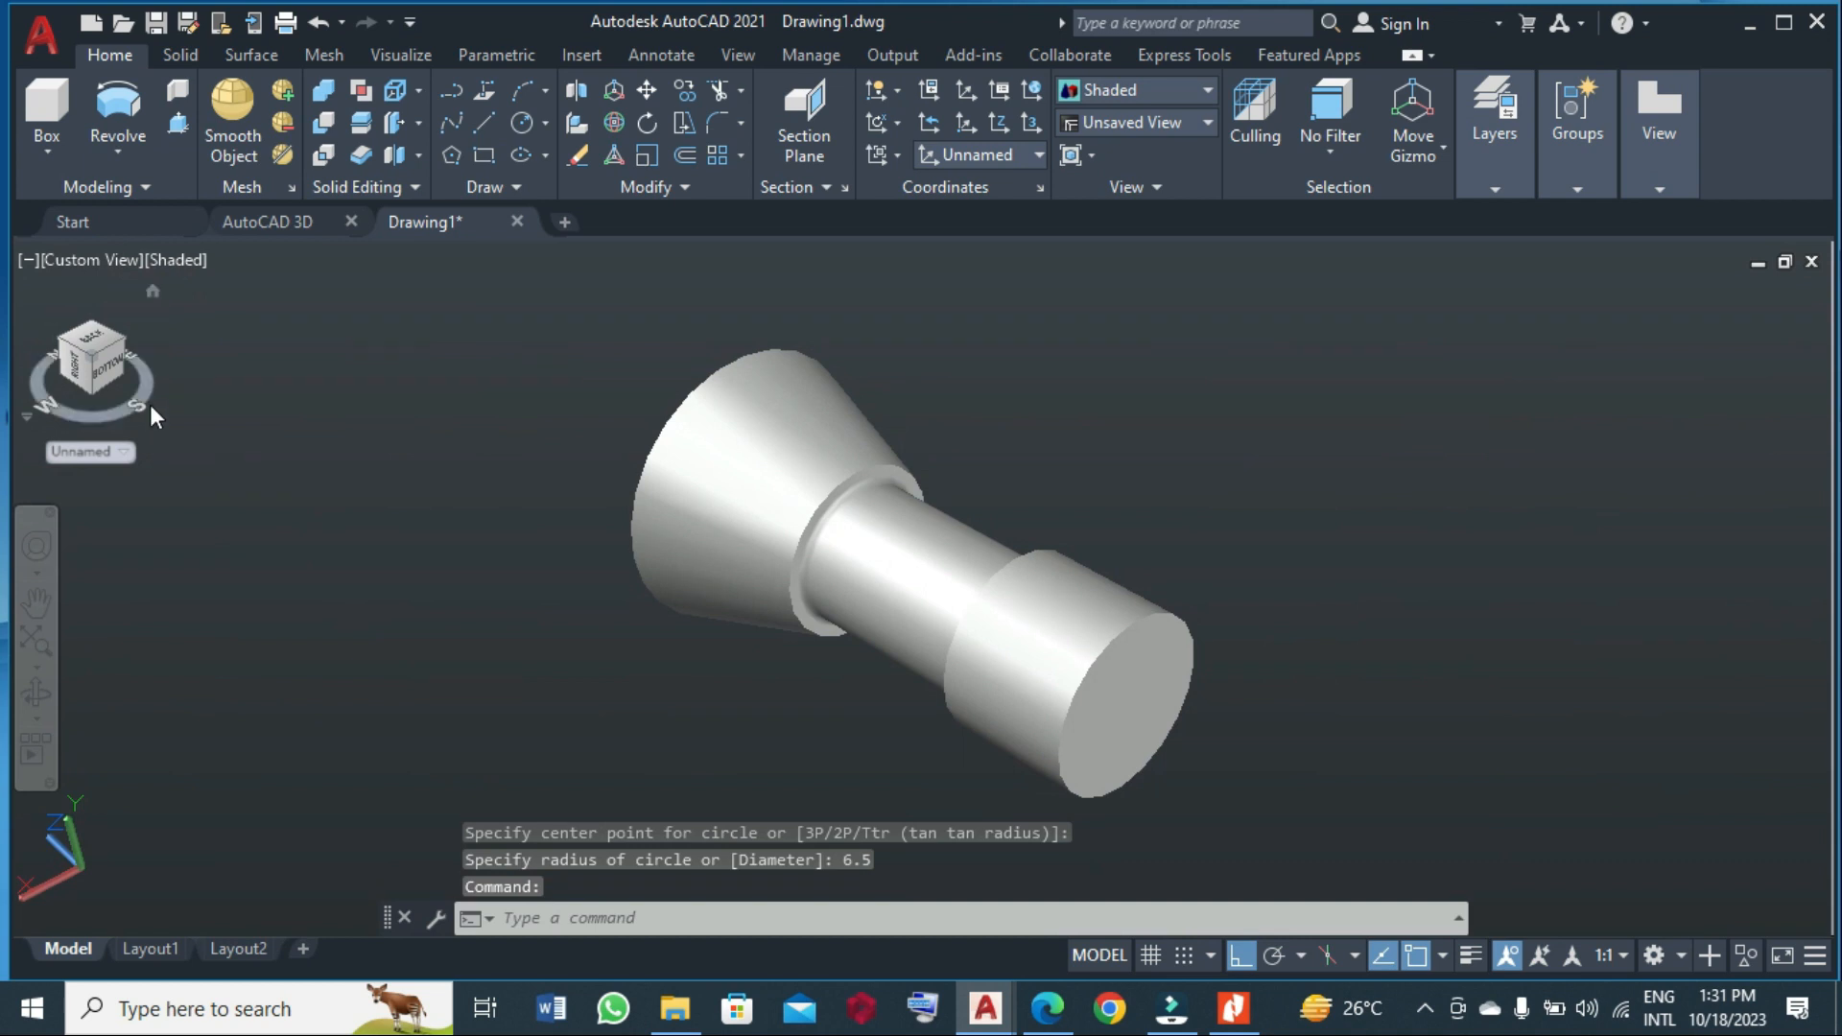
left_click(37, 693)
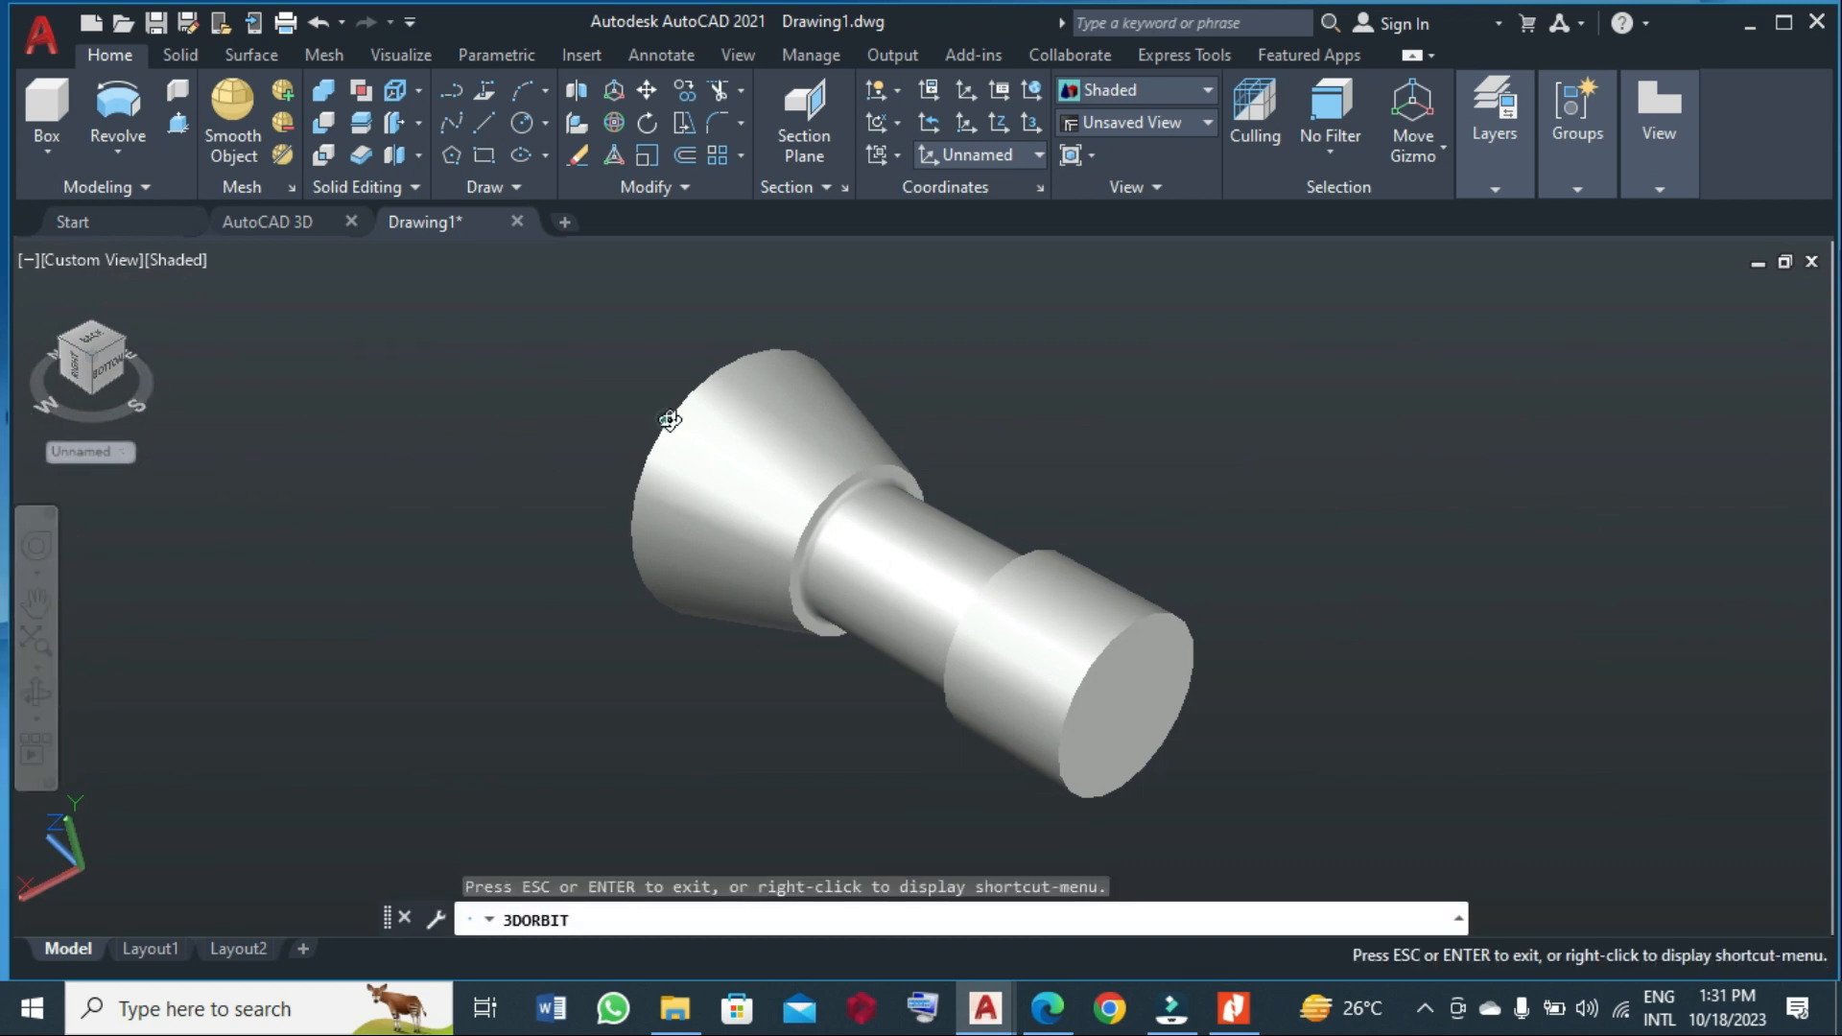
left_click_drag(671, 416, 814, 383)
left_click_drag(924, 241, 851, 464)
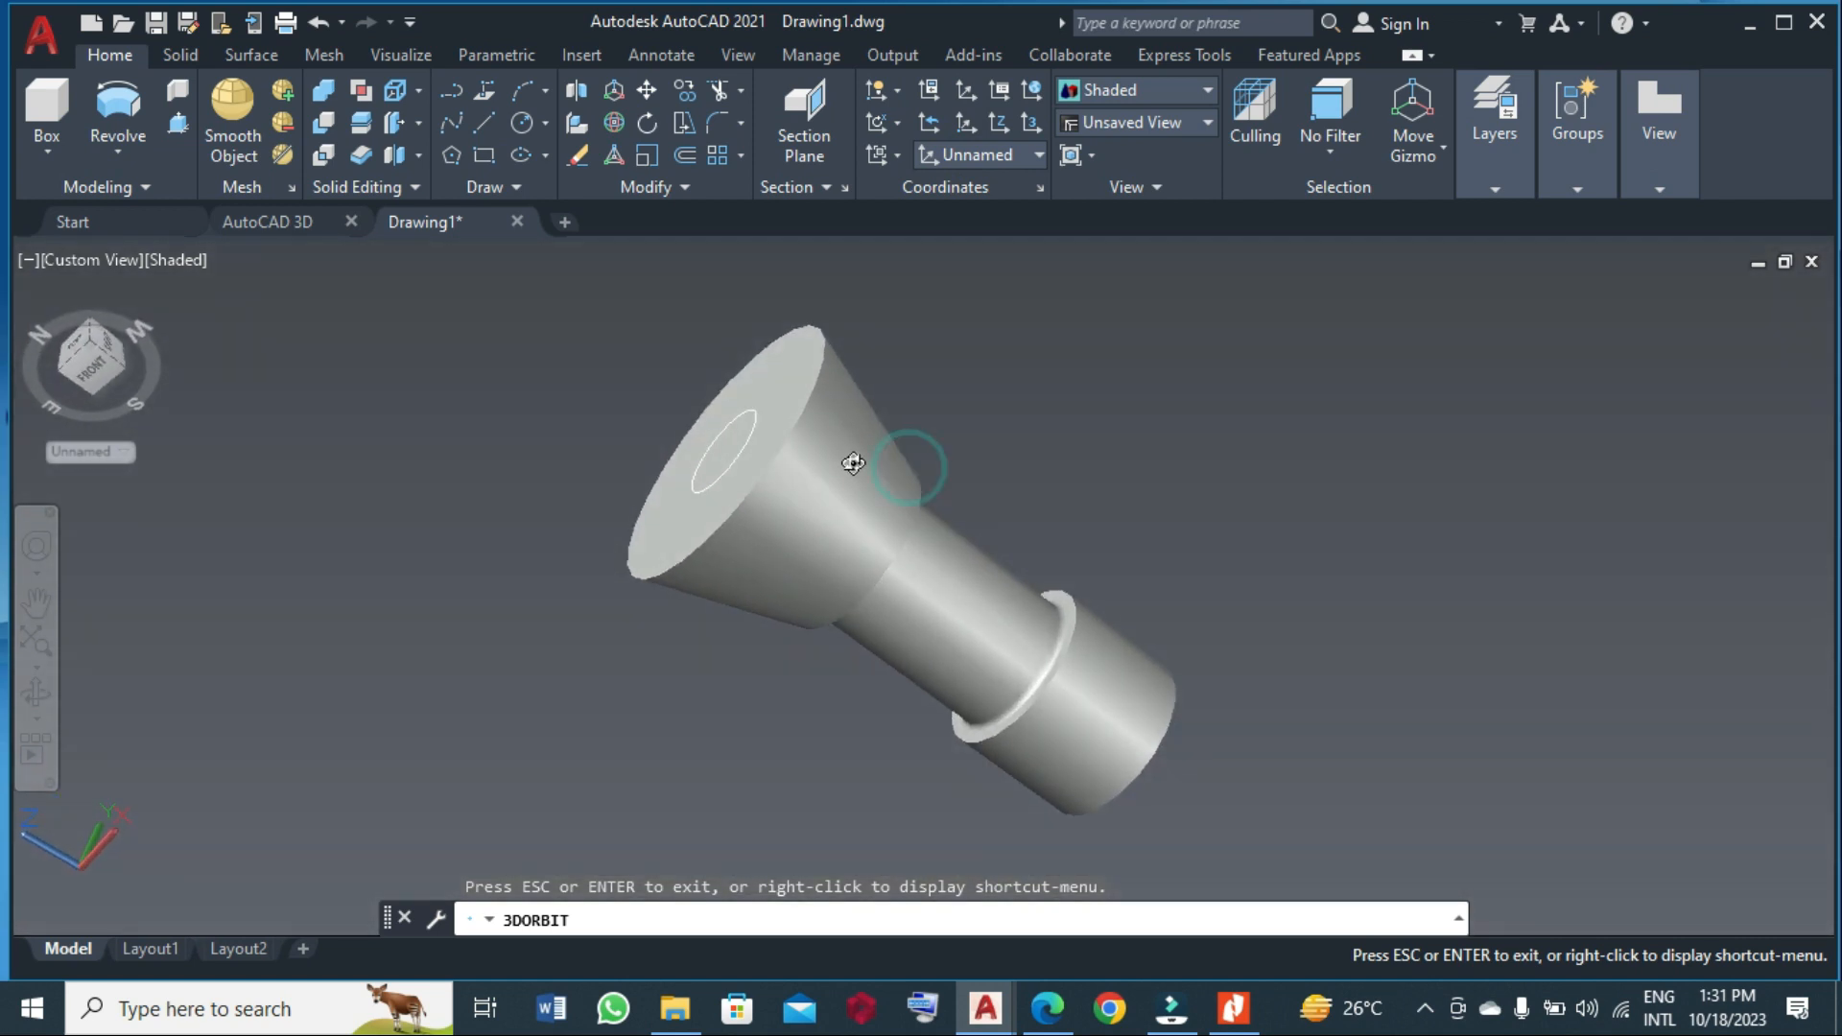
key("Escape")
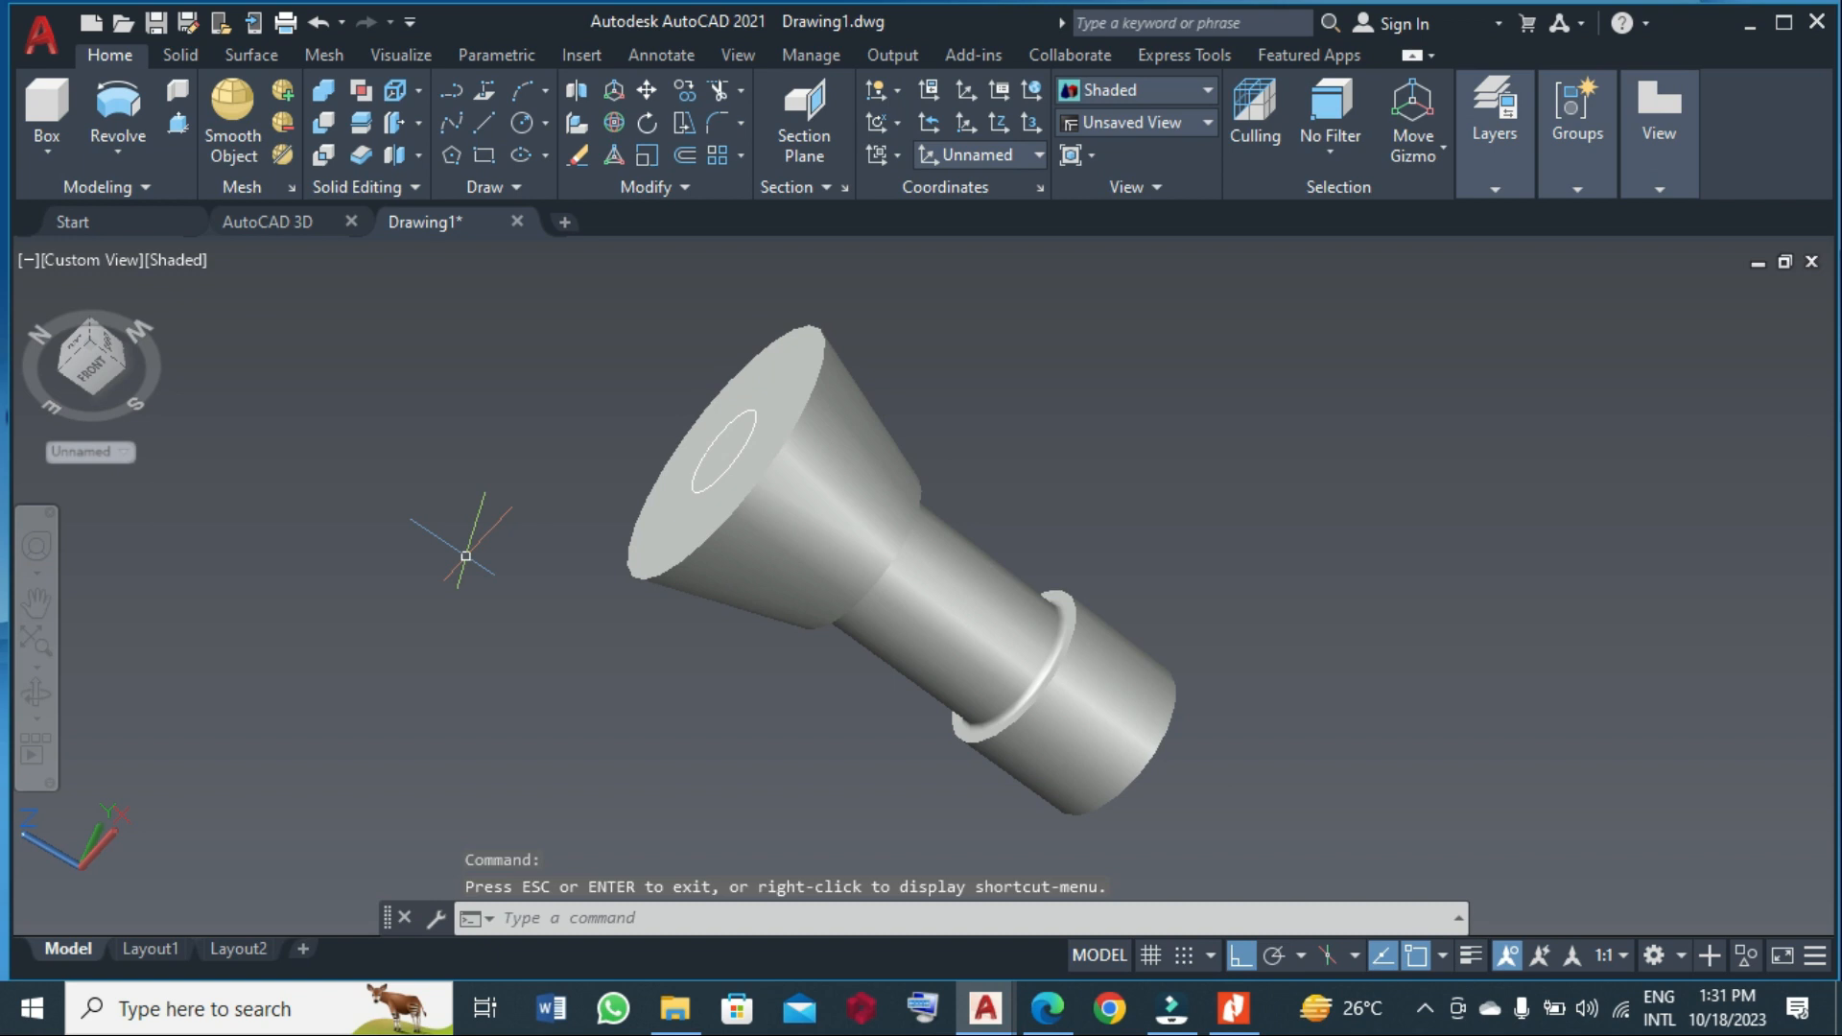
left_click(179, 134)
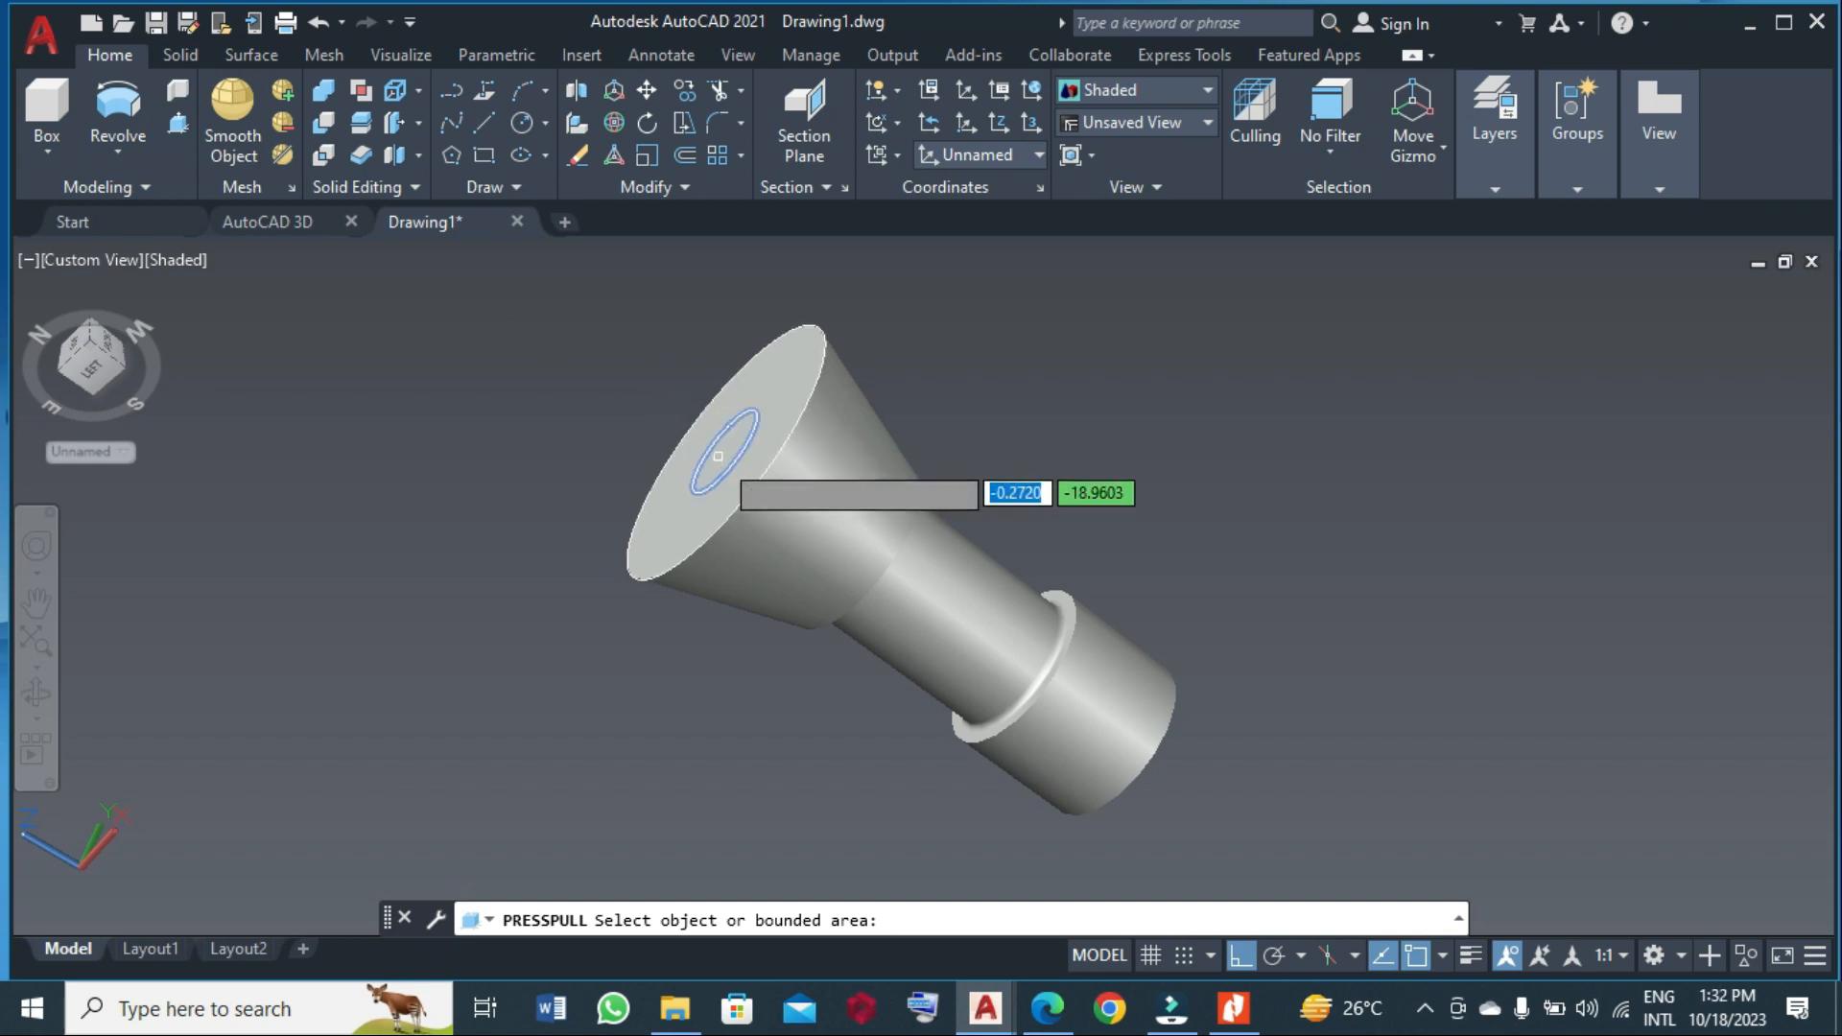
left_click(719, 453)
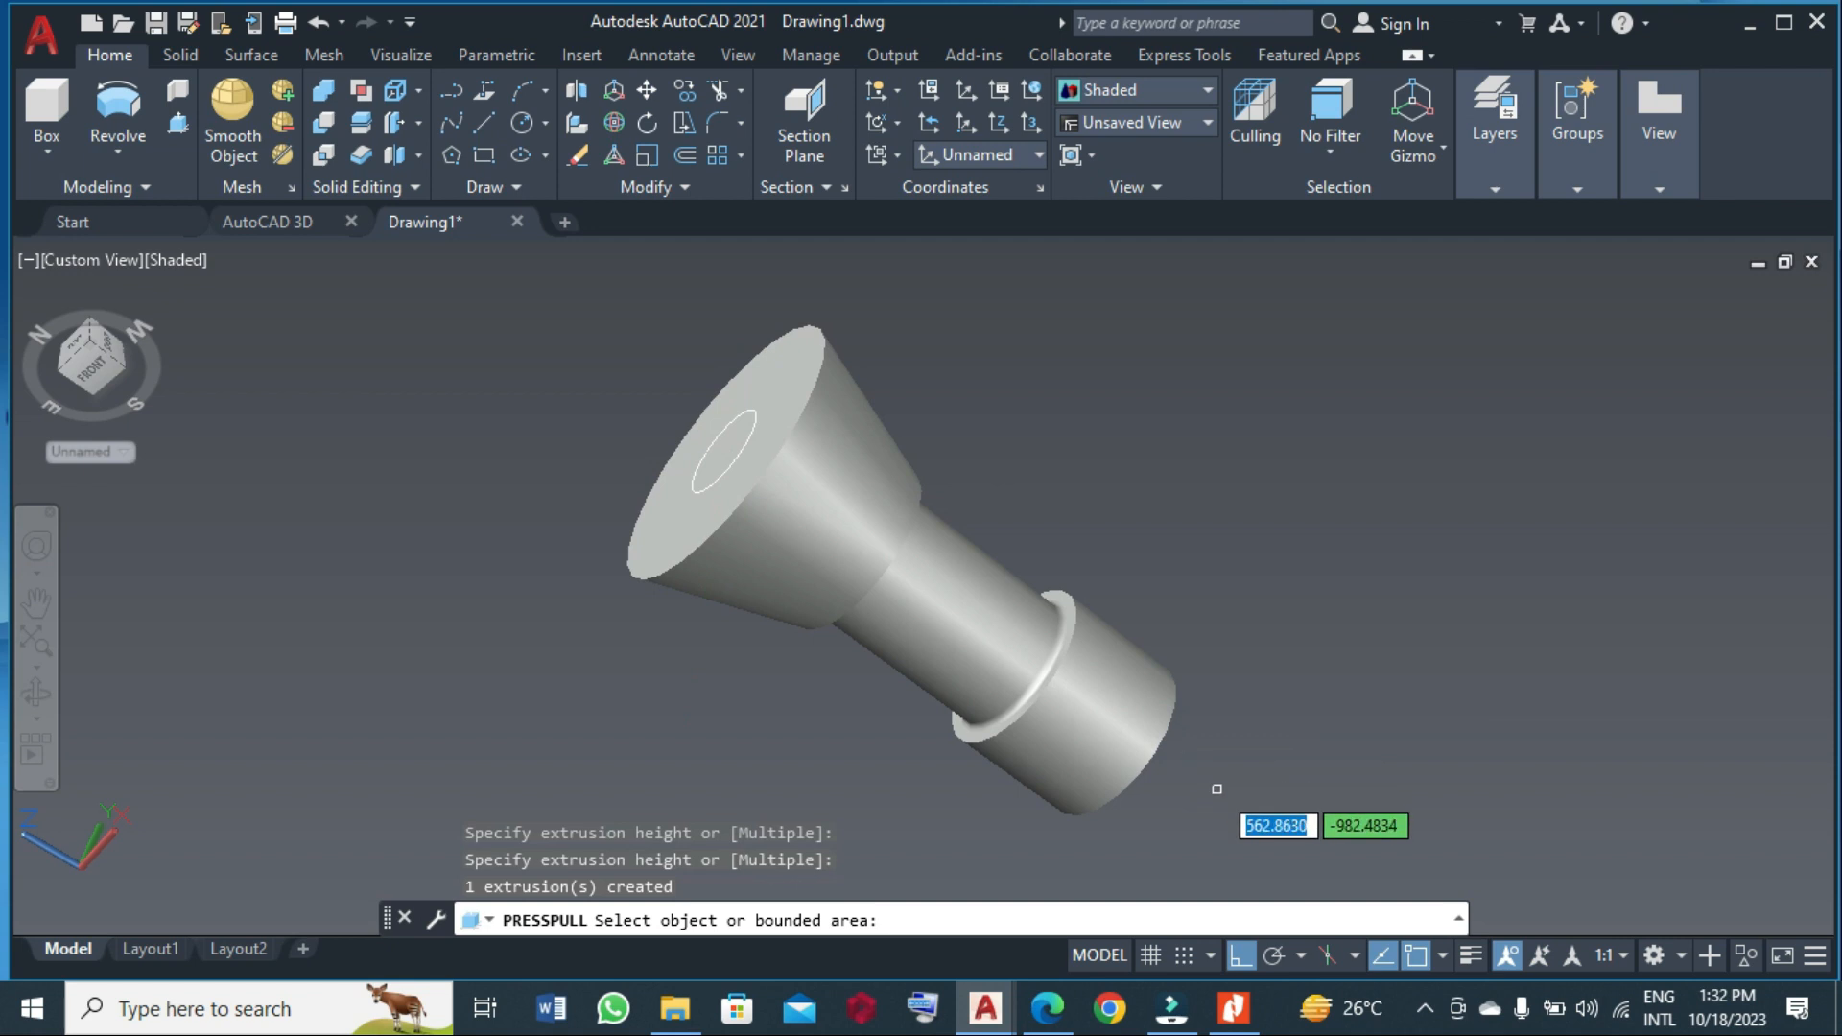
- Press-pull the circular area on the wide end face about 98 units through the whole body to cut the central bore
key("Return")
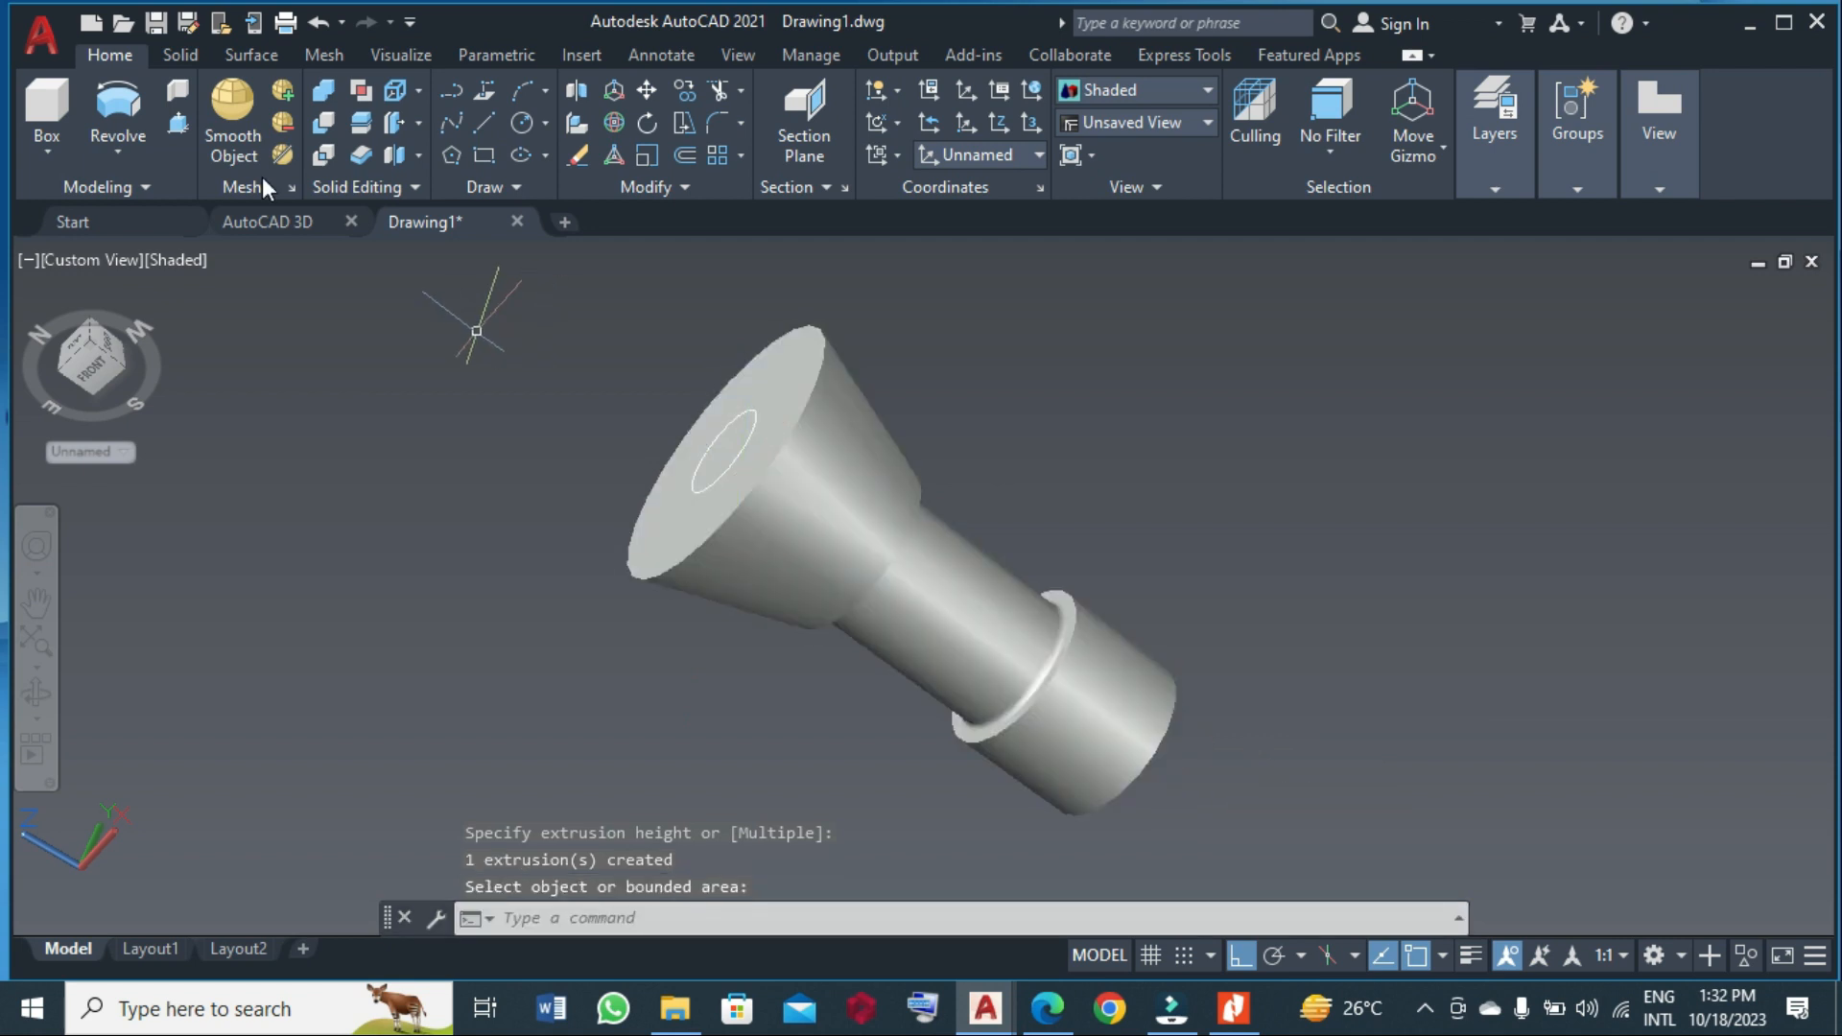
left_click(183, 124)
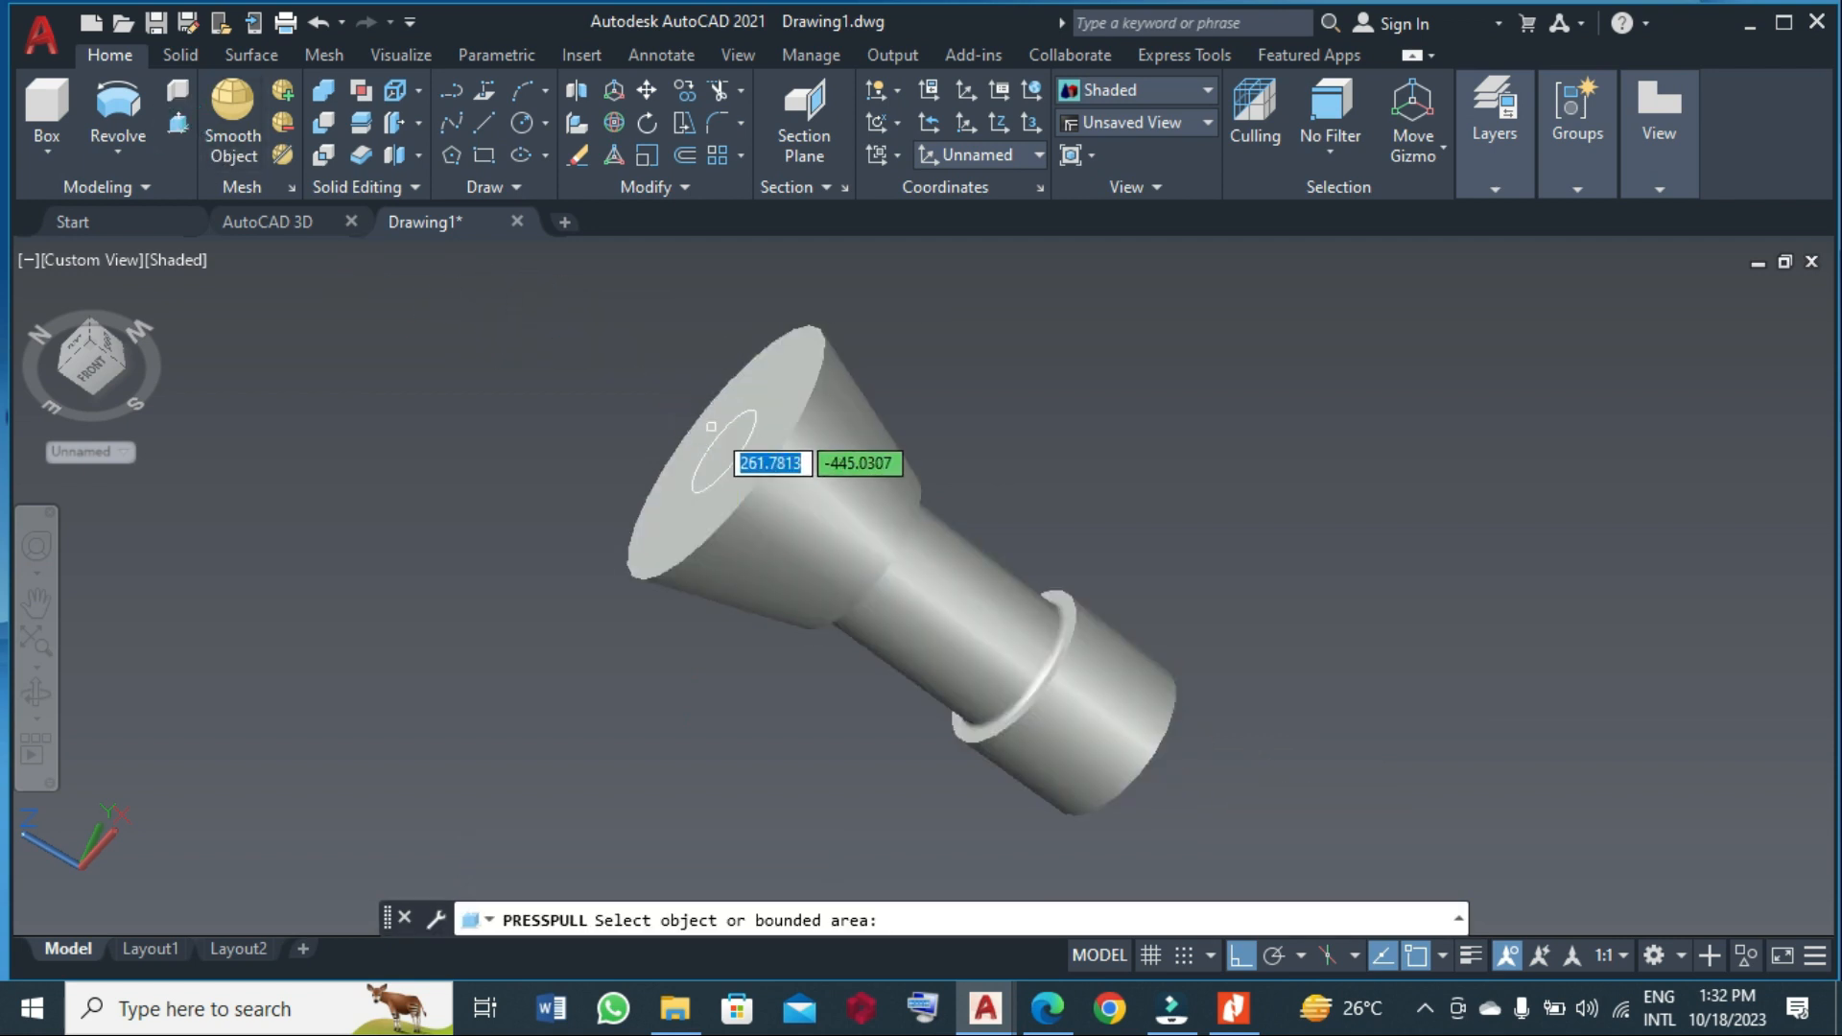
left_click(725, 449)
left_click(724, 449)
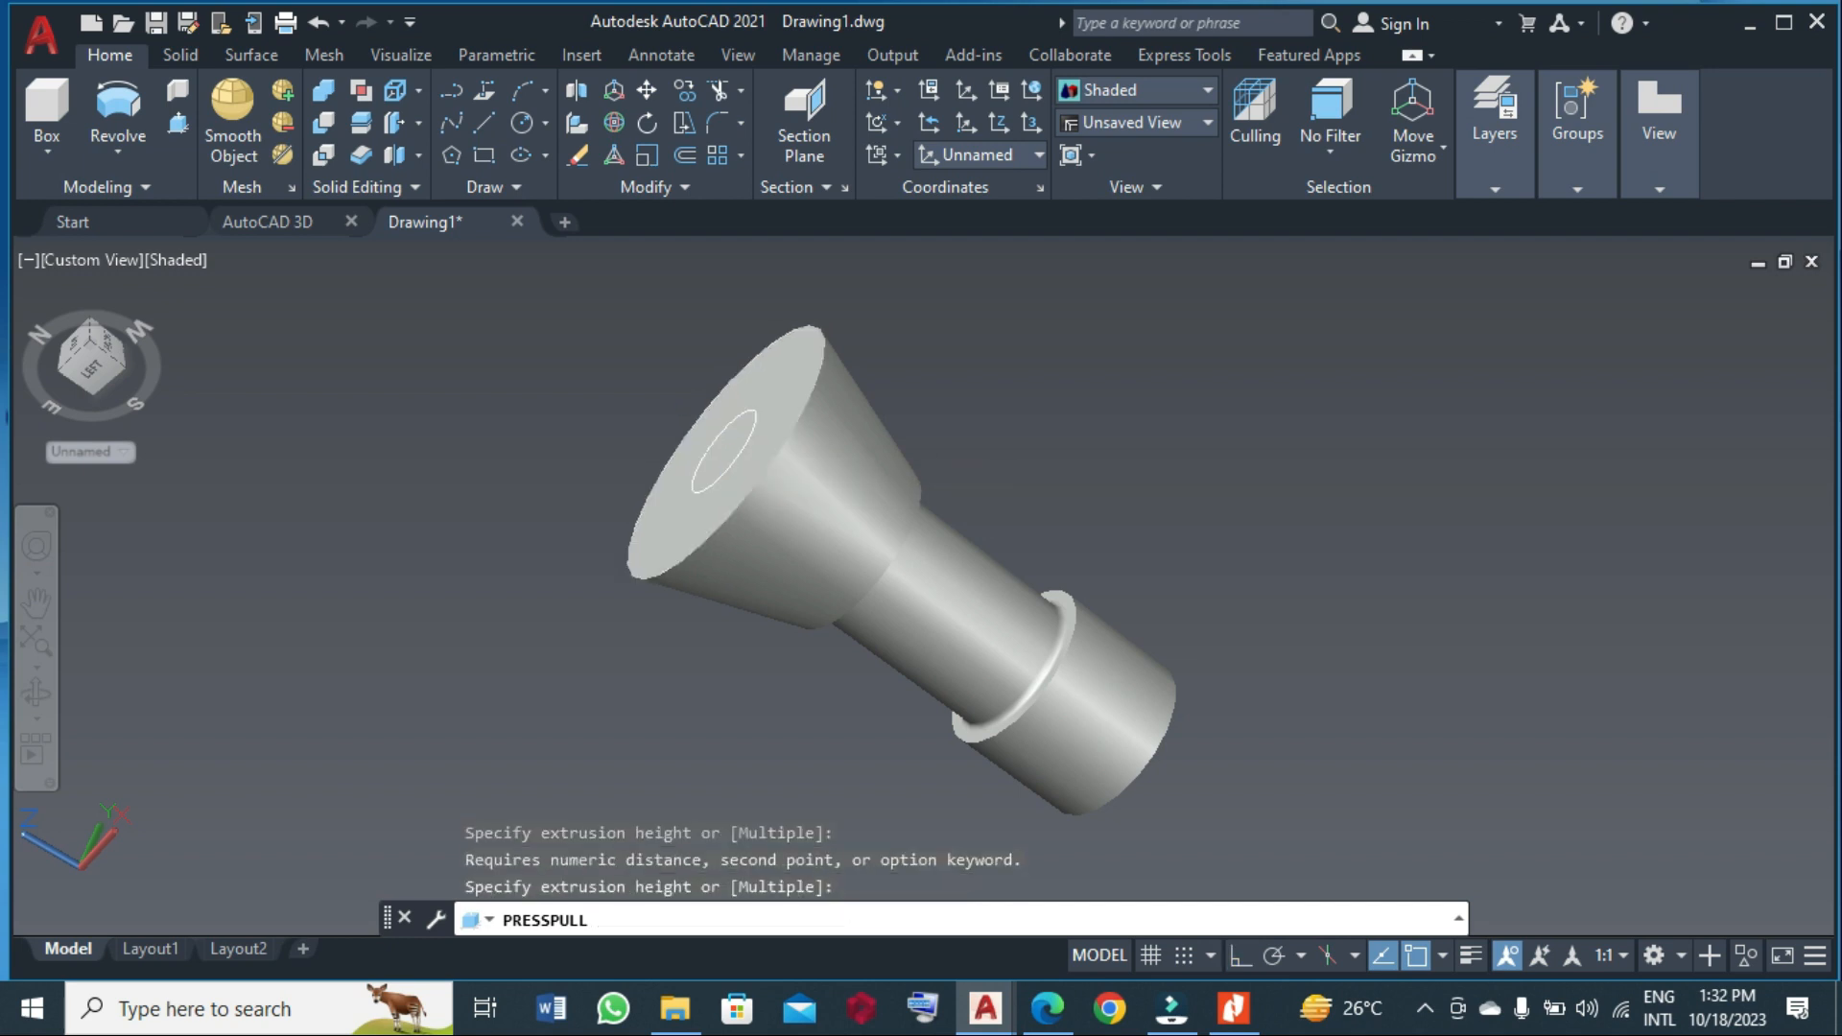
left_click(725, 449)
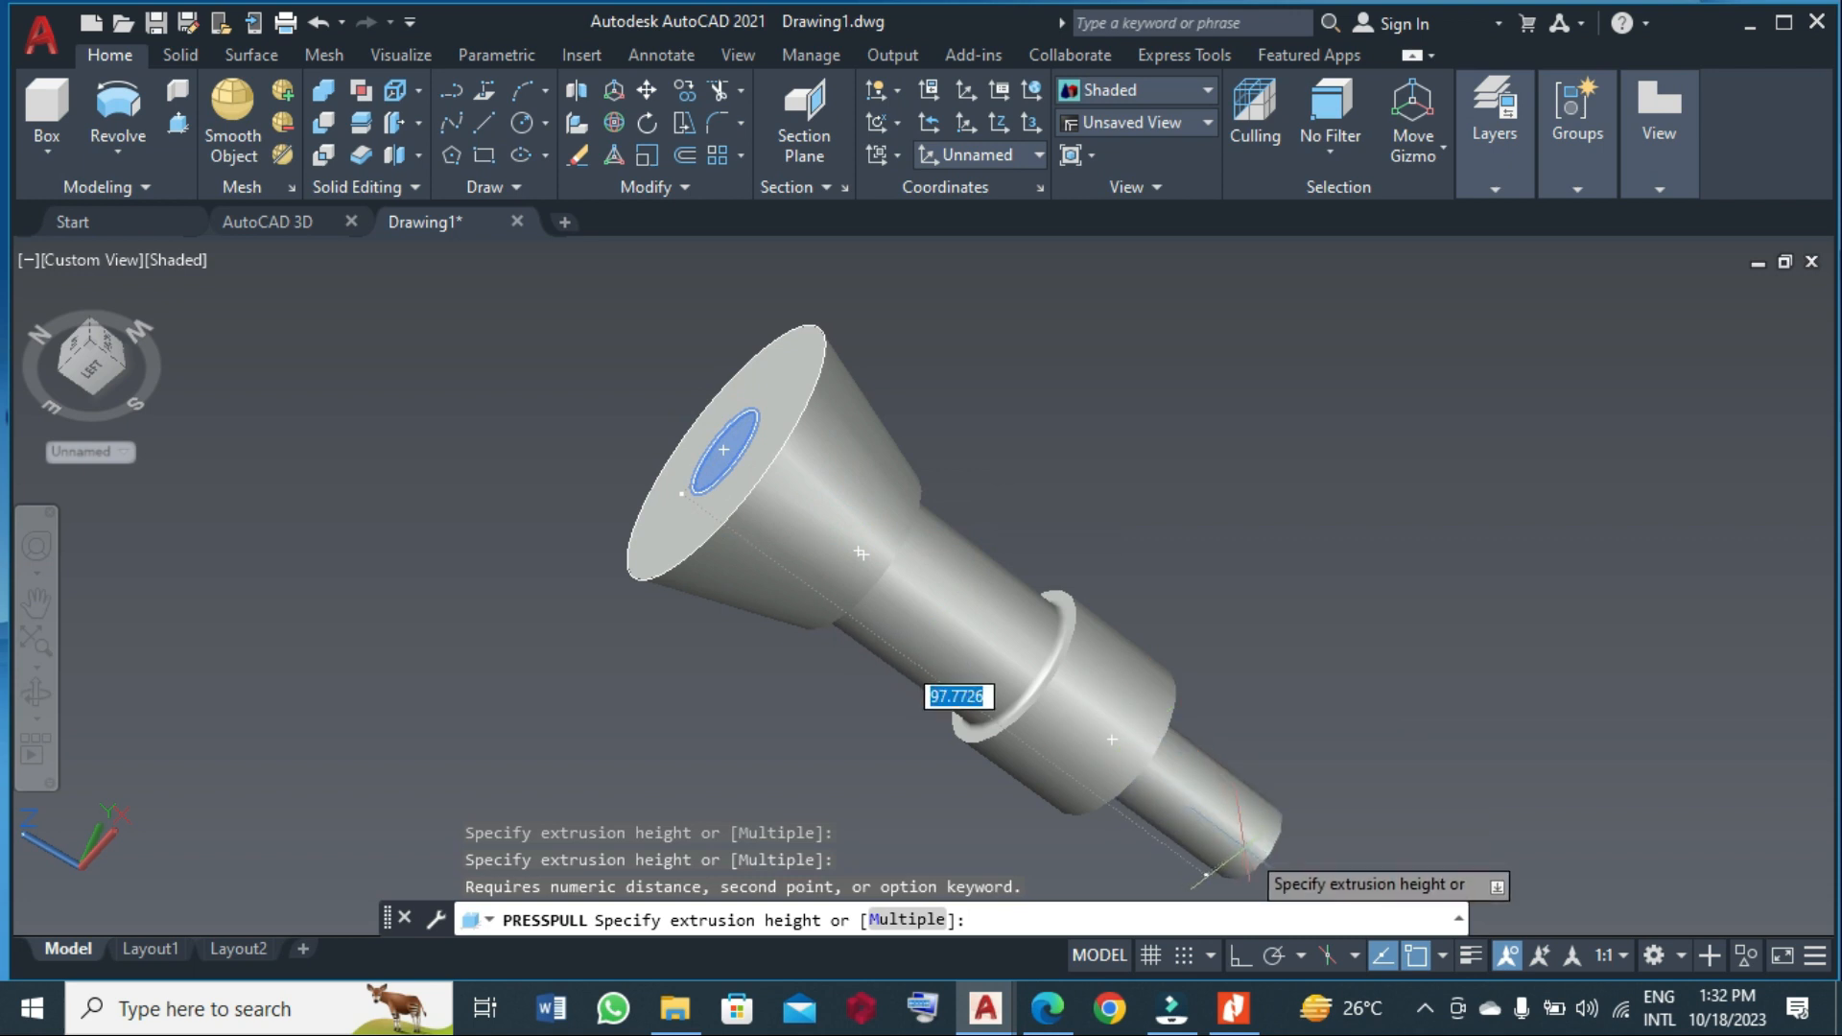
left_click(1246, 848)
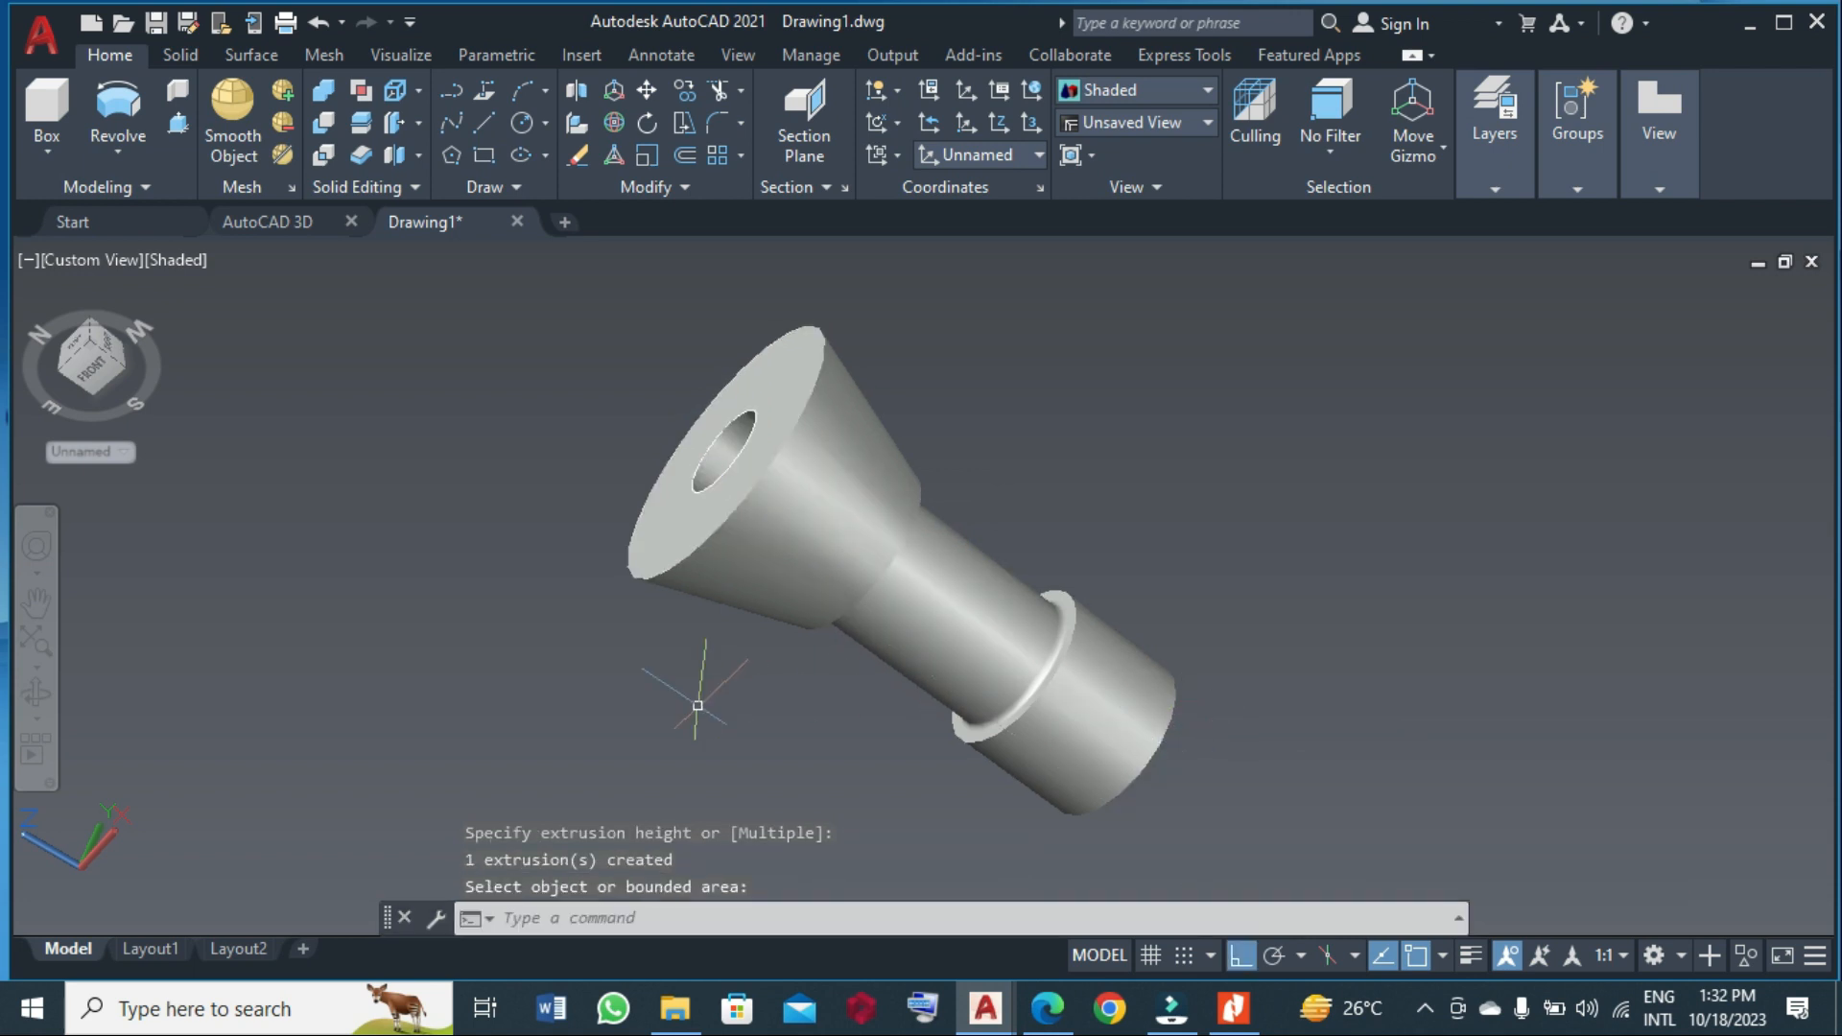
- Orbit to check the bore, set the view square to the wide end face and align the UCS to that view
left_click(29, 700)
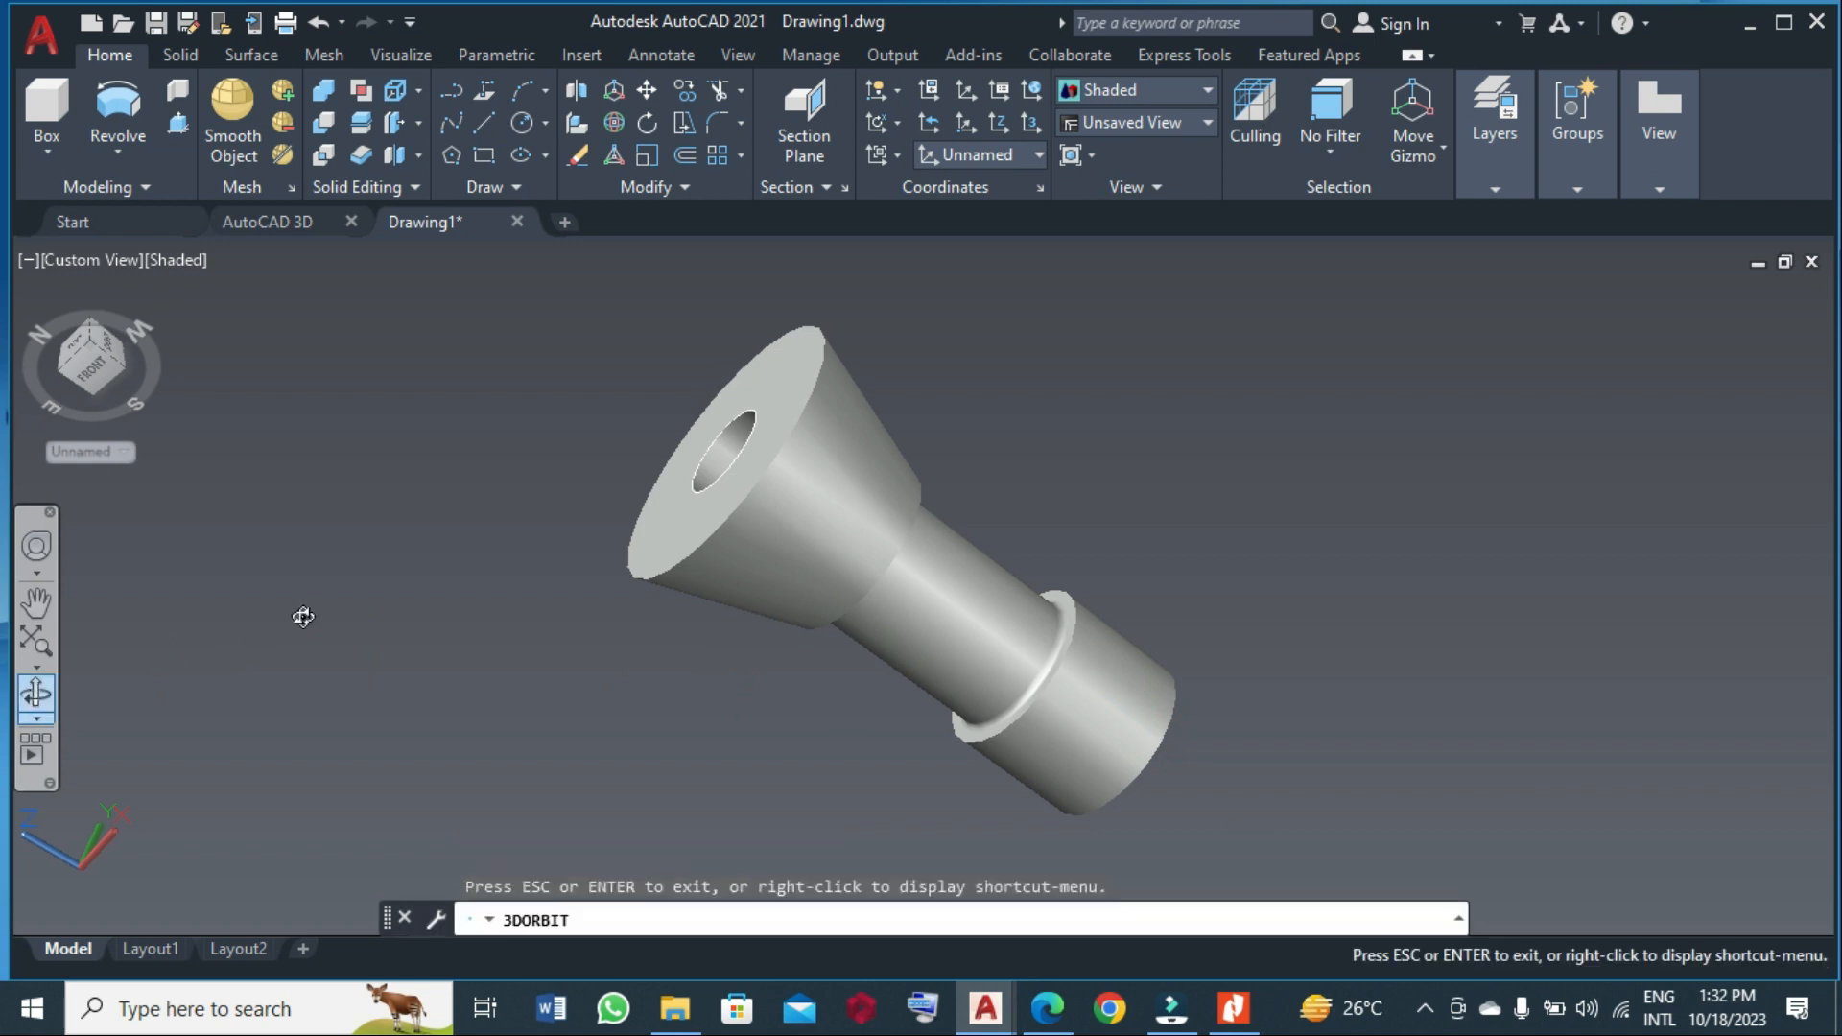
left_click_drag(608, 444, 865, 576)
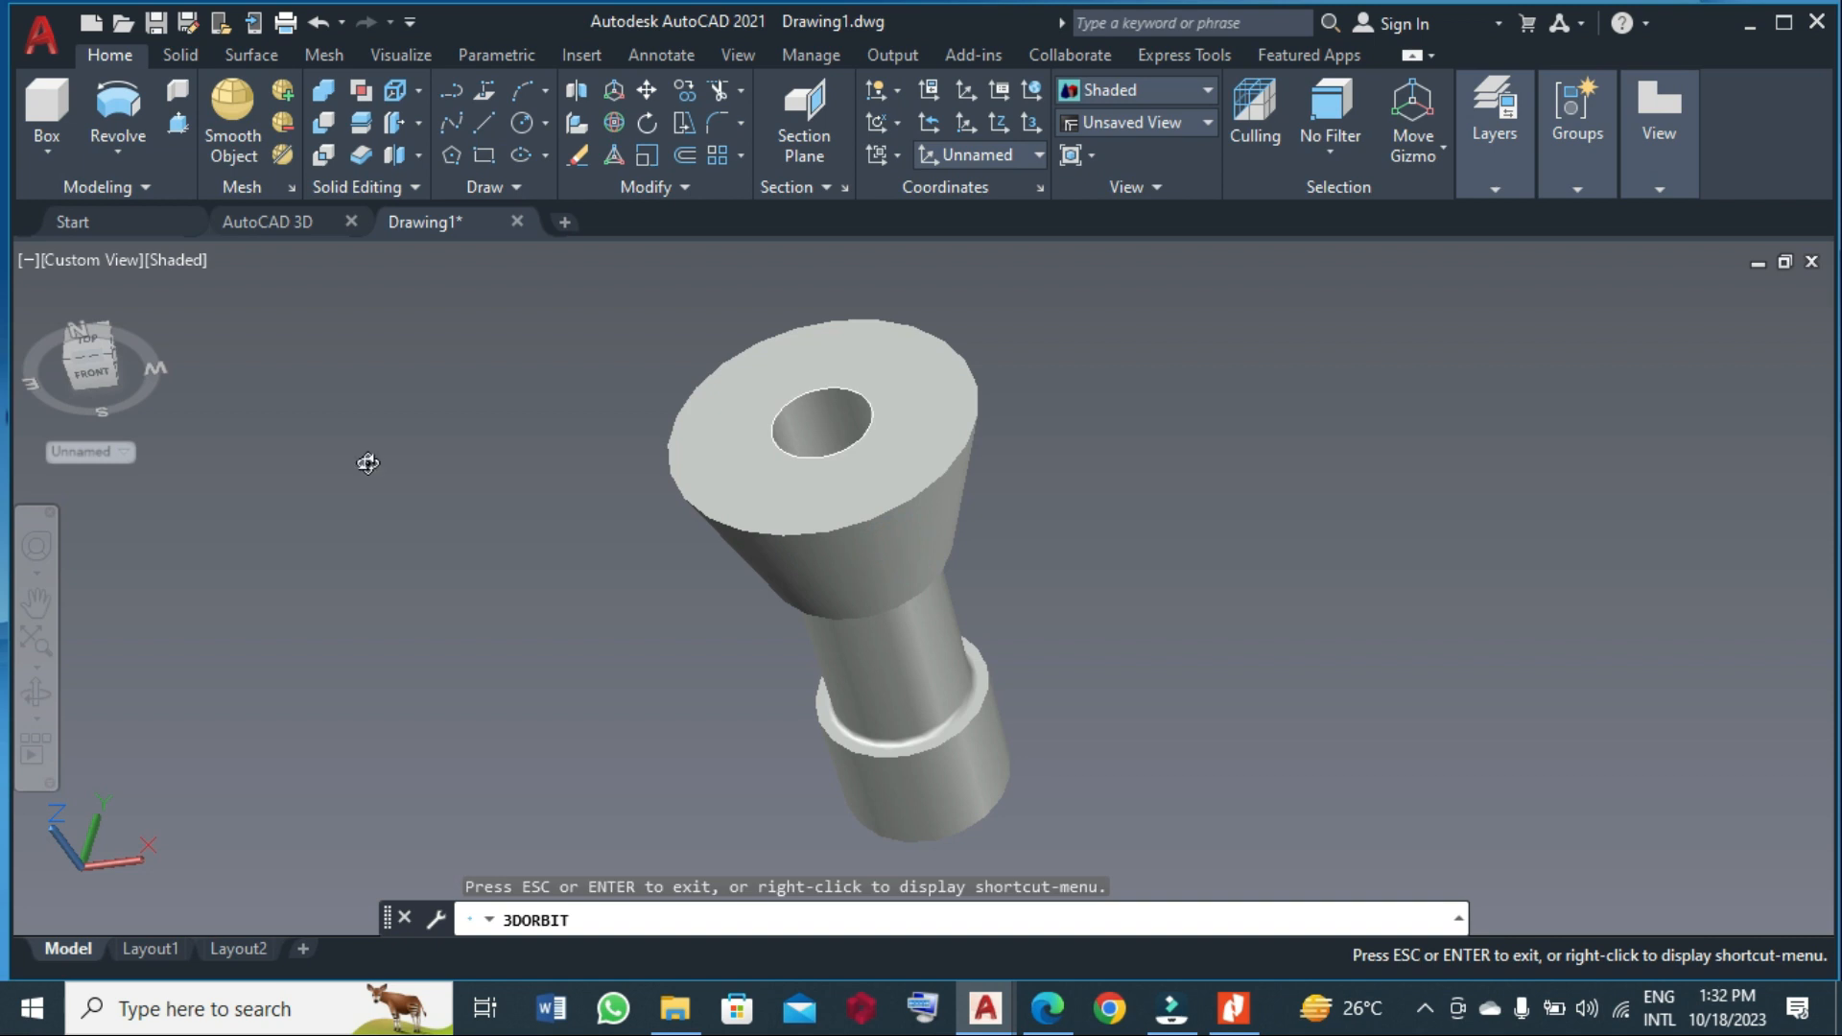
key("Escape")
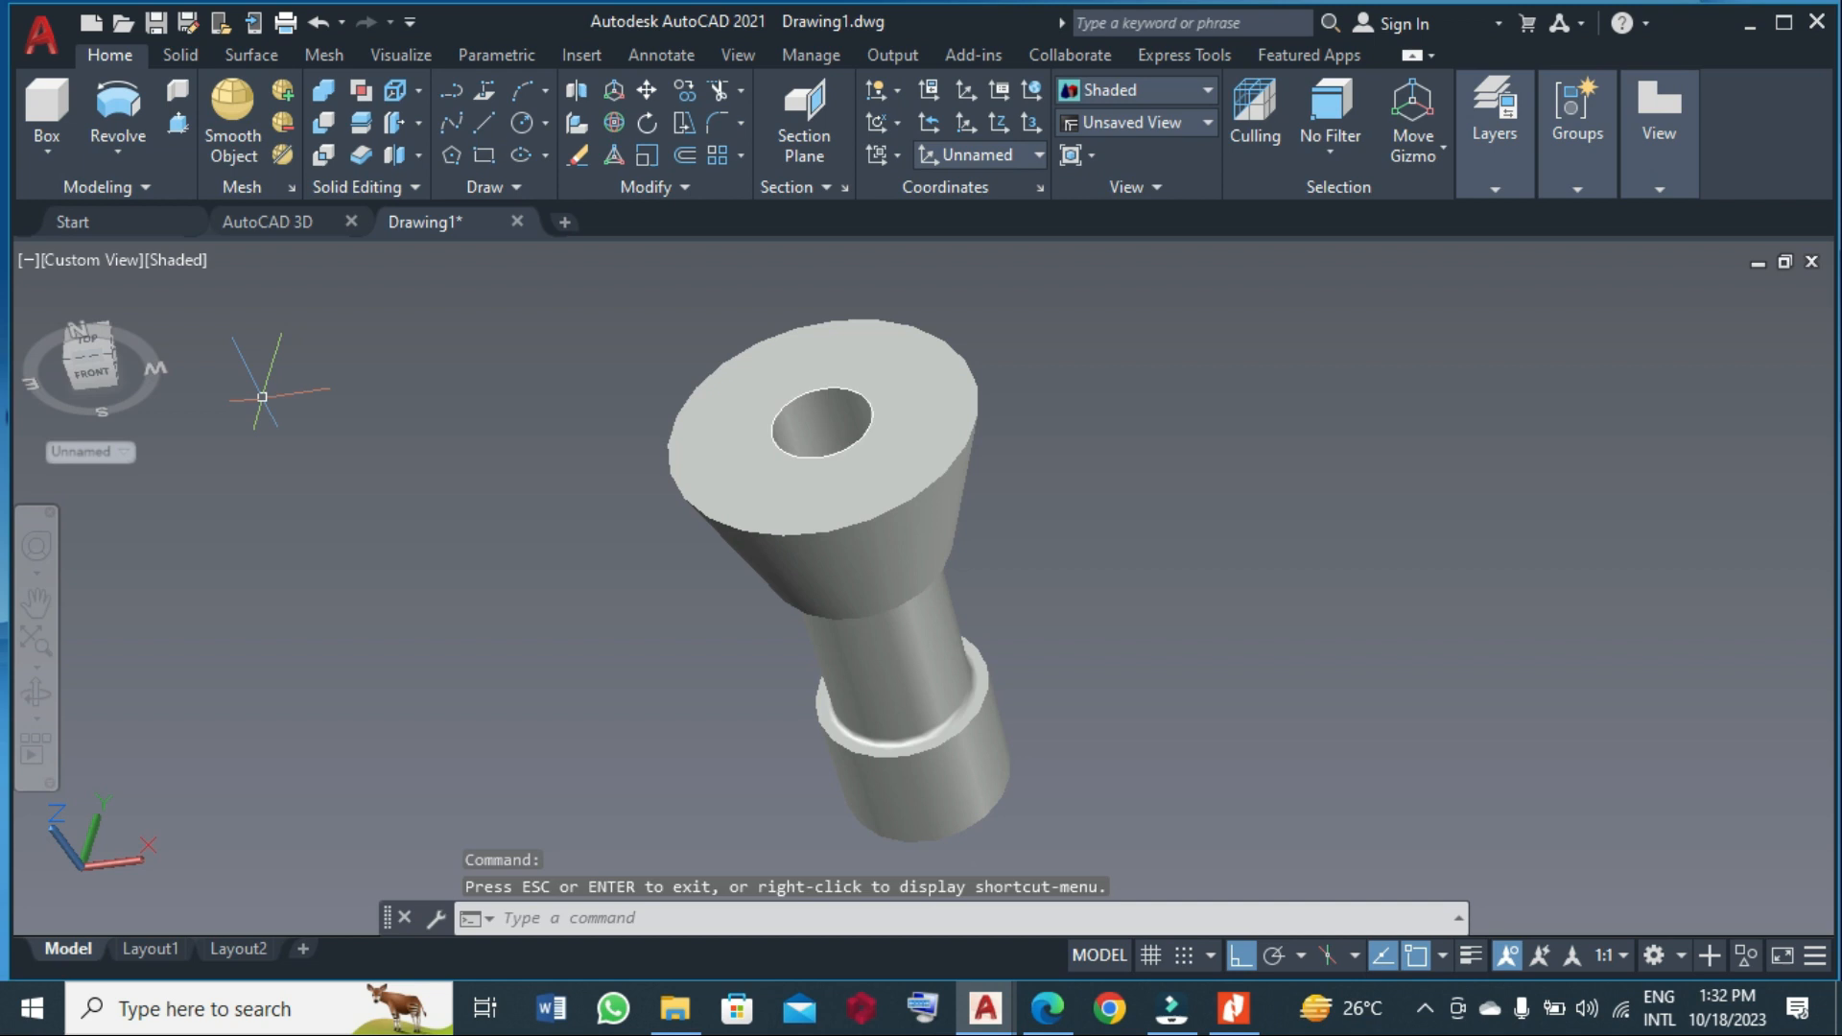
left_click(90, 348)
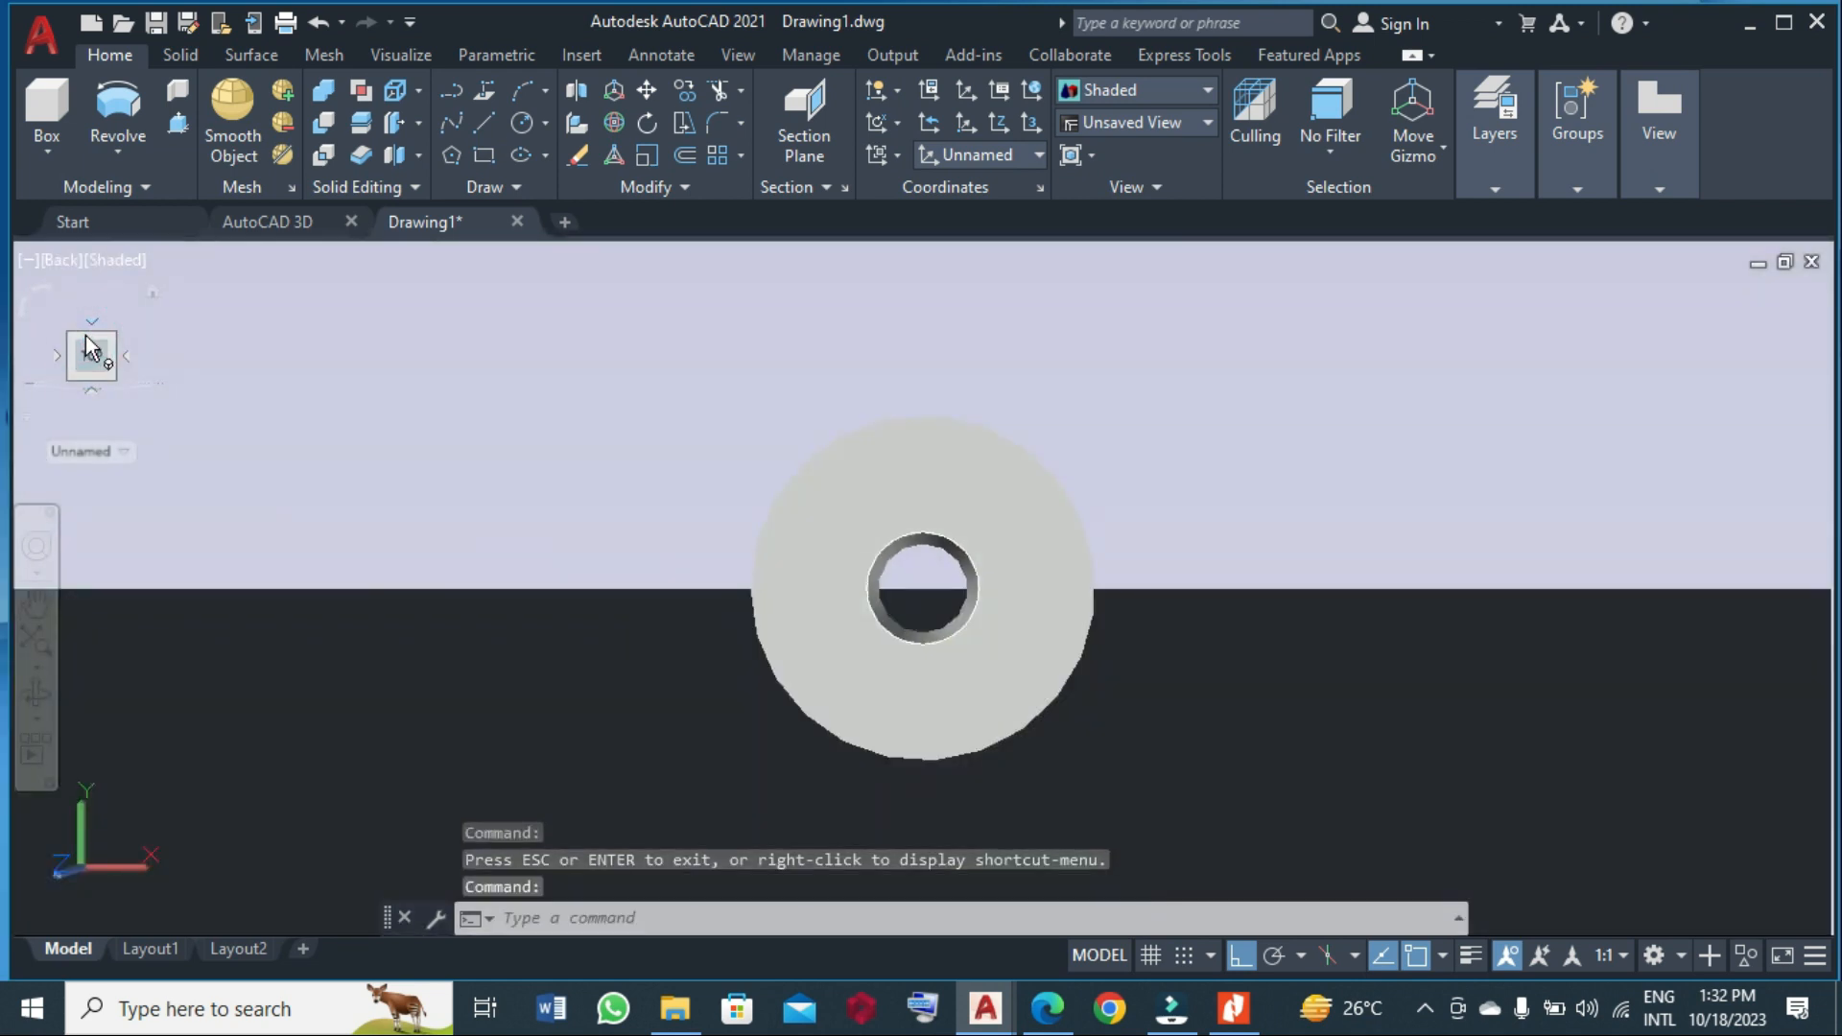
left_click(879, 153)
left_click(889, 197)
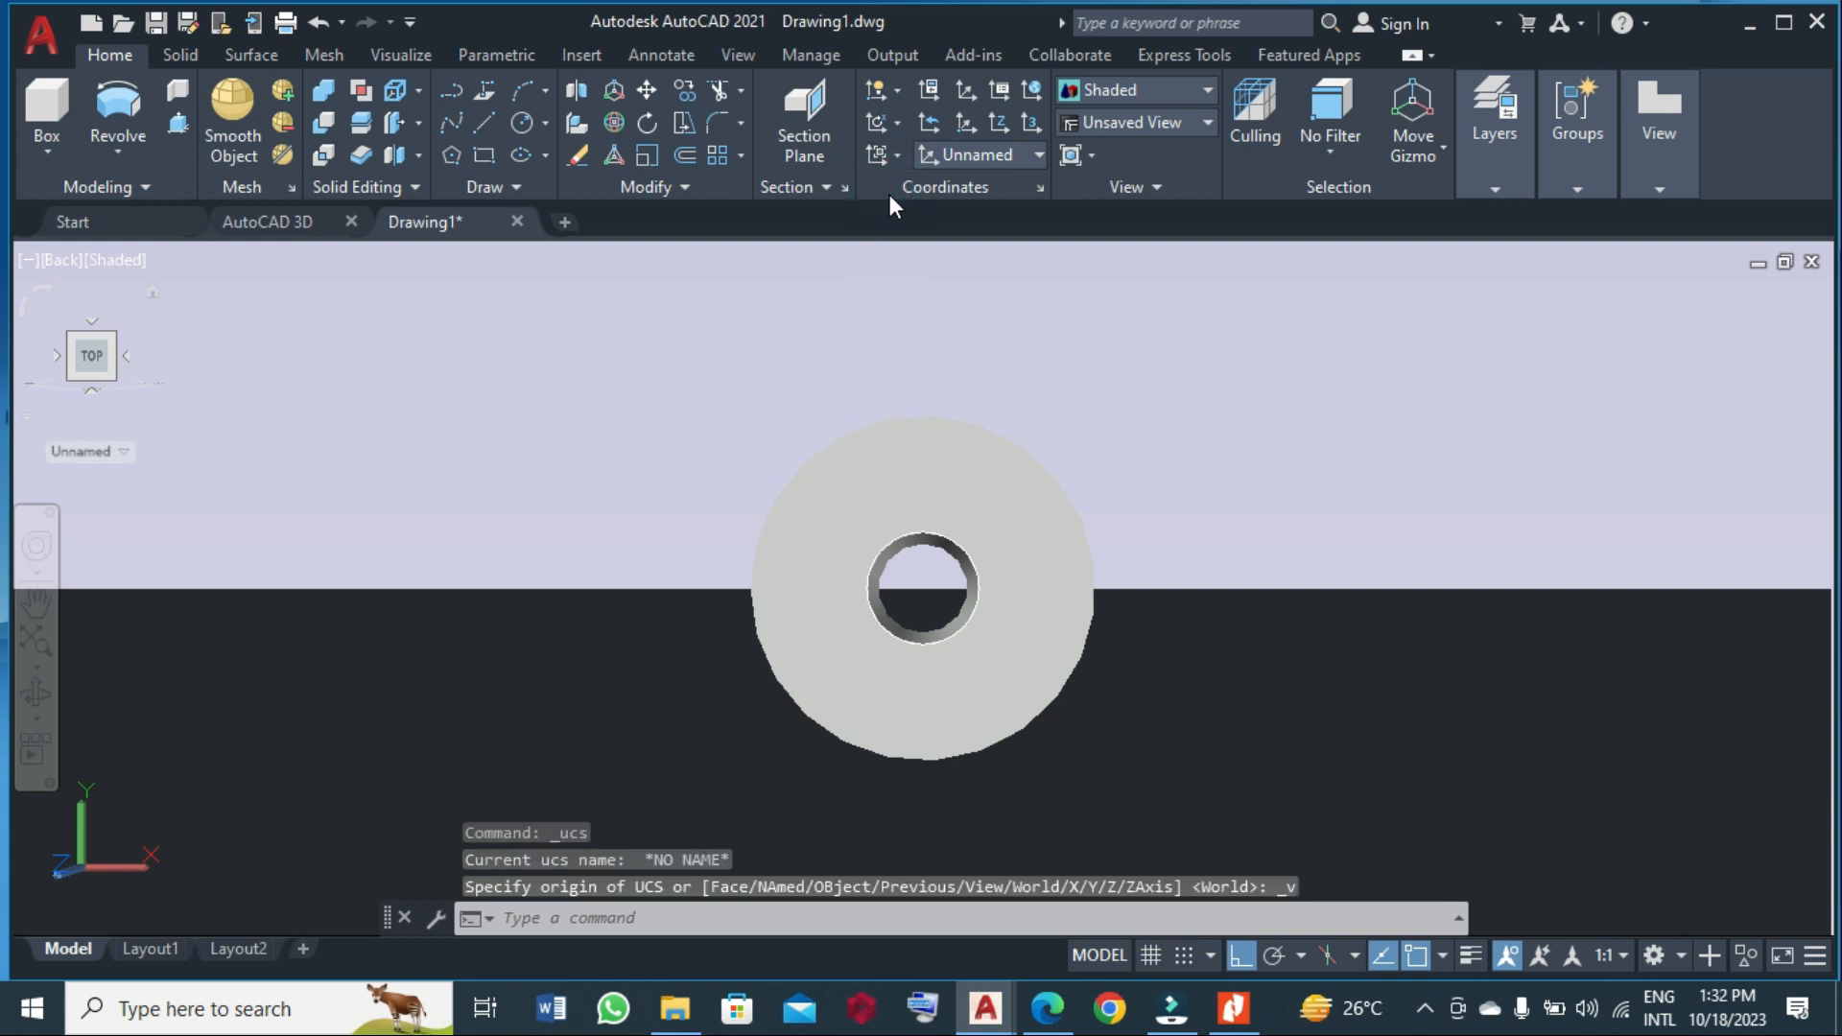
- Draw a 25 by 2 rectangle with its first corner at the centre of the bore
left_click(491, 164)
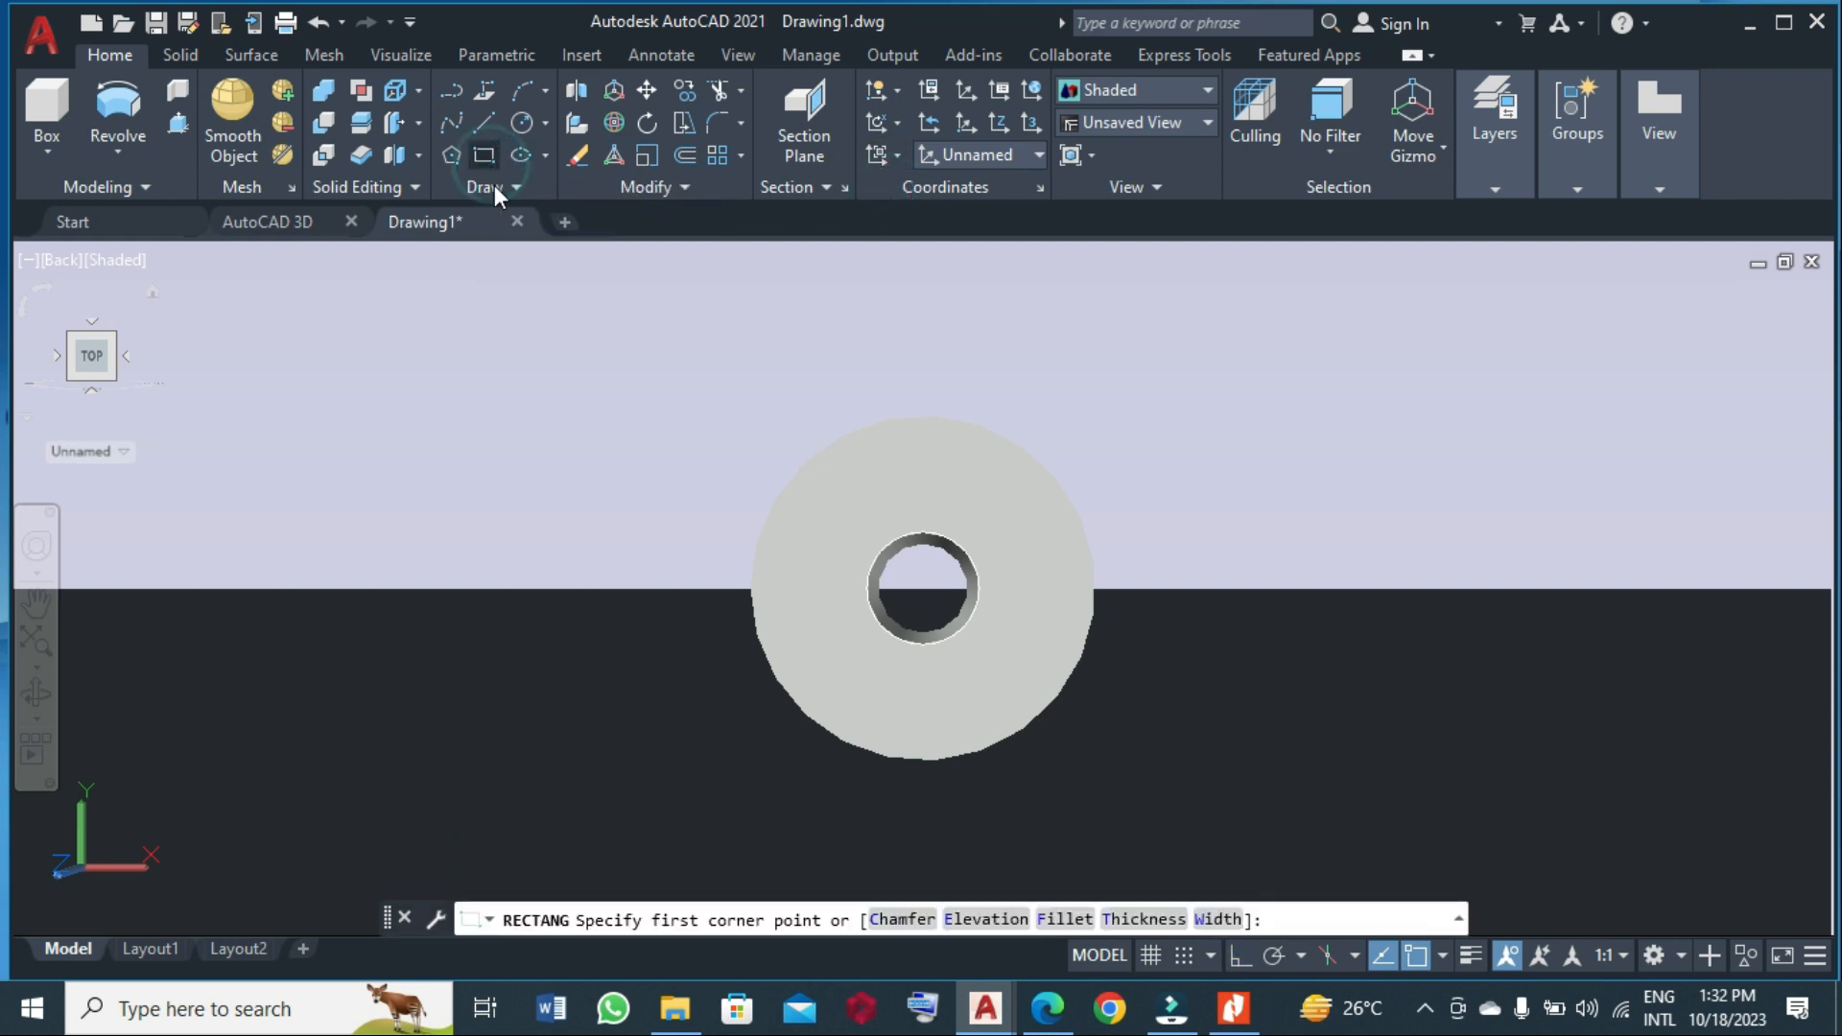
left_click(923, 587)
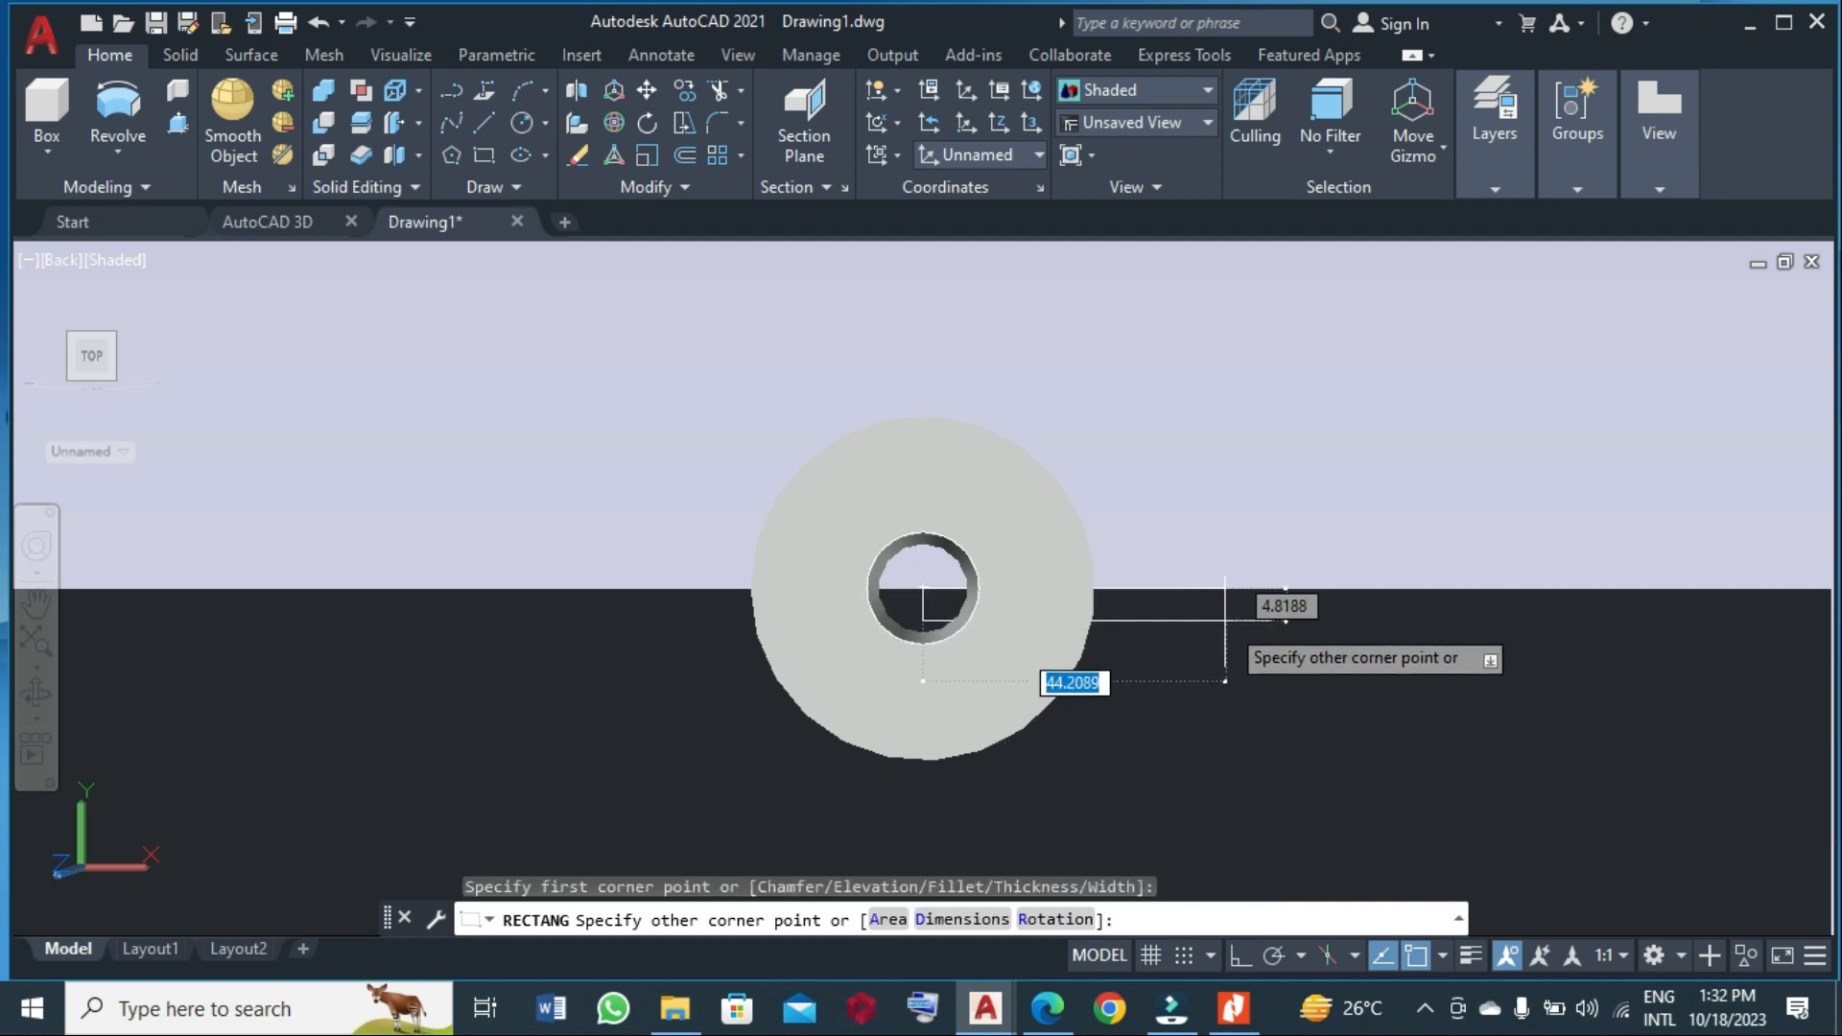
type("25,2")
key("Return")
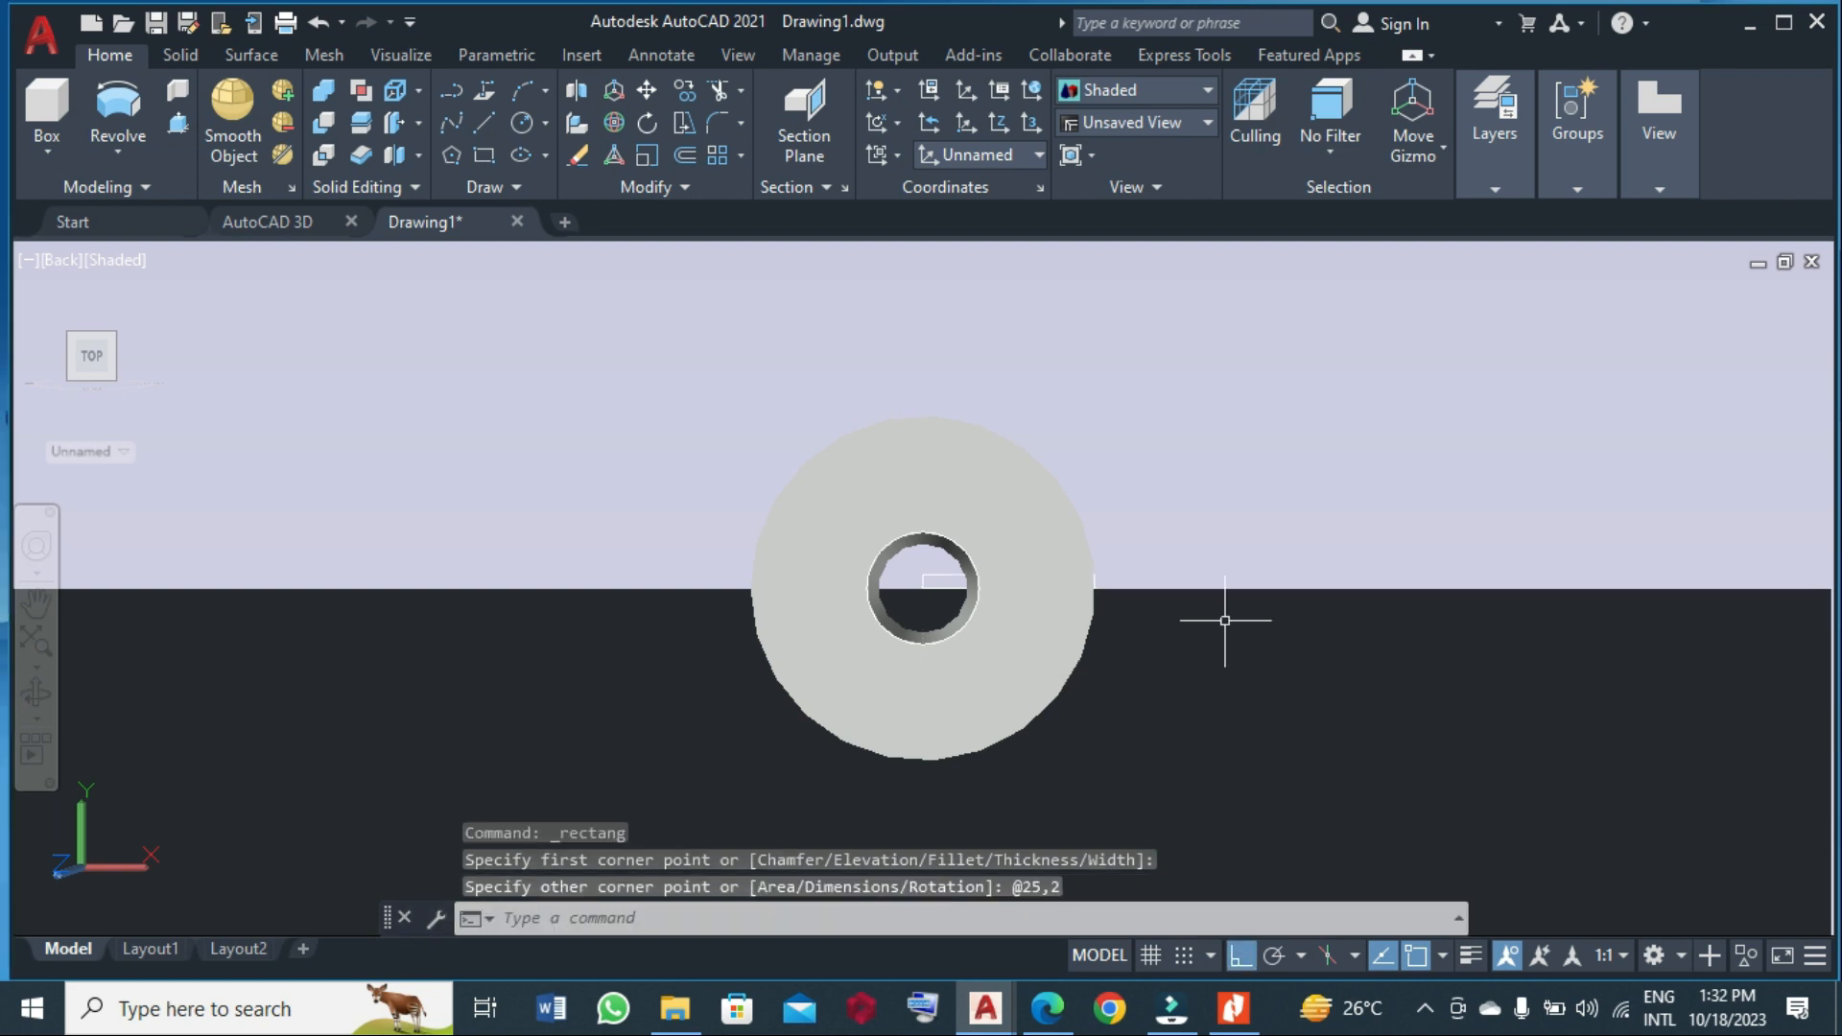
- Move the rectangle from the midpoint of its inner short edge to the bore centre, so it straddles the centreline
type("m")
key("Return")
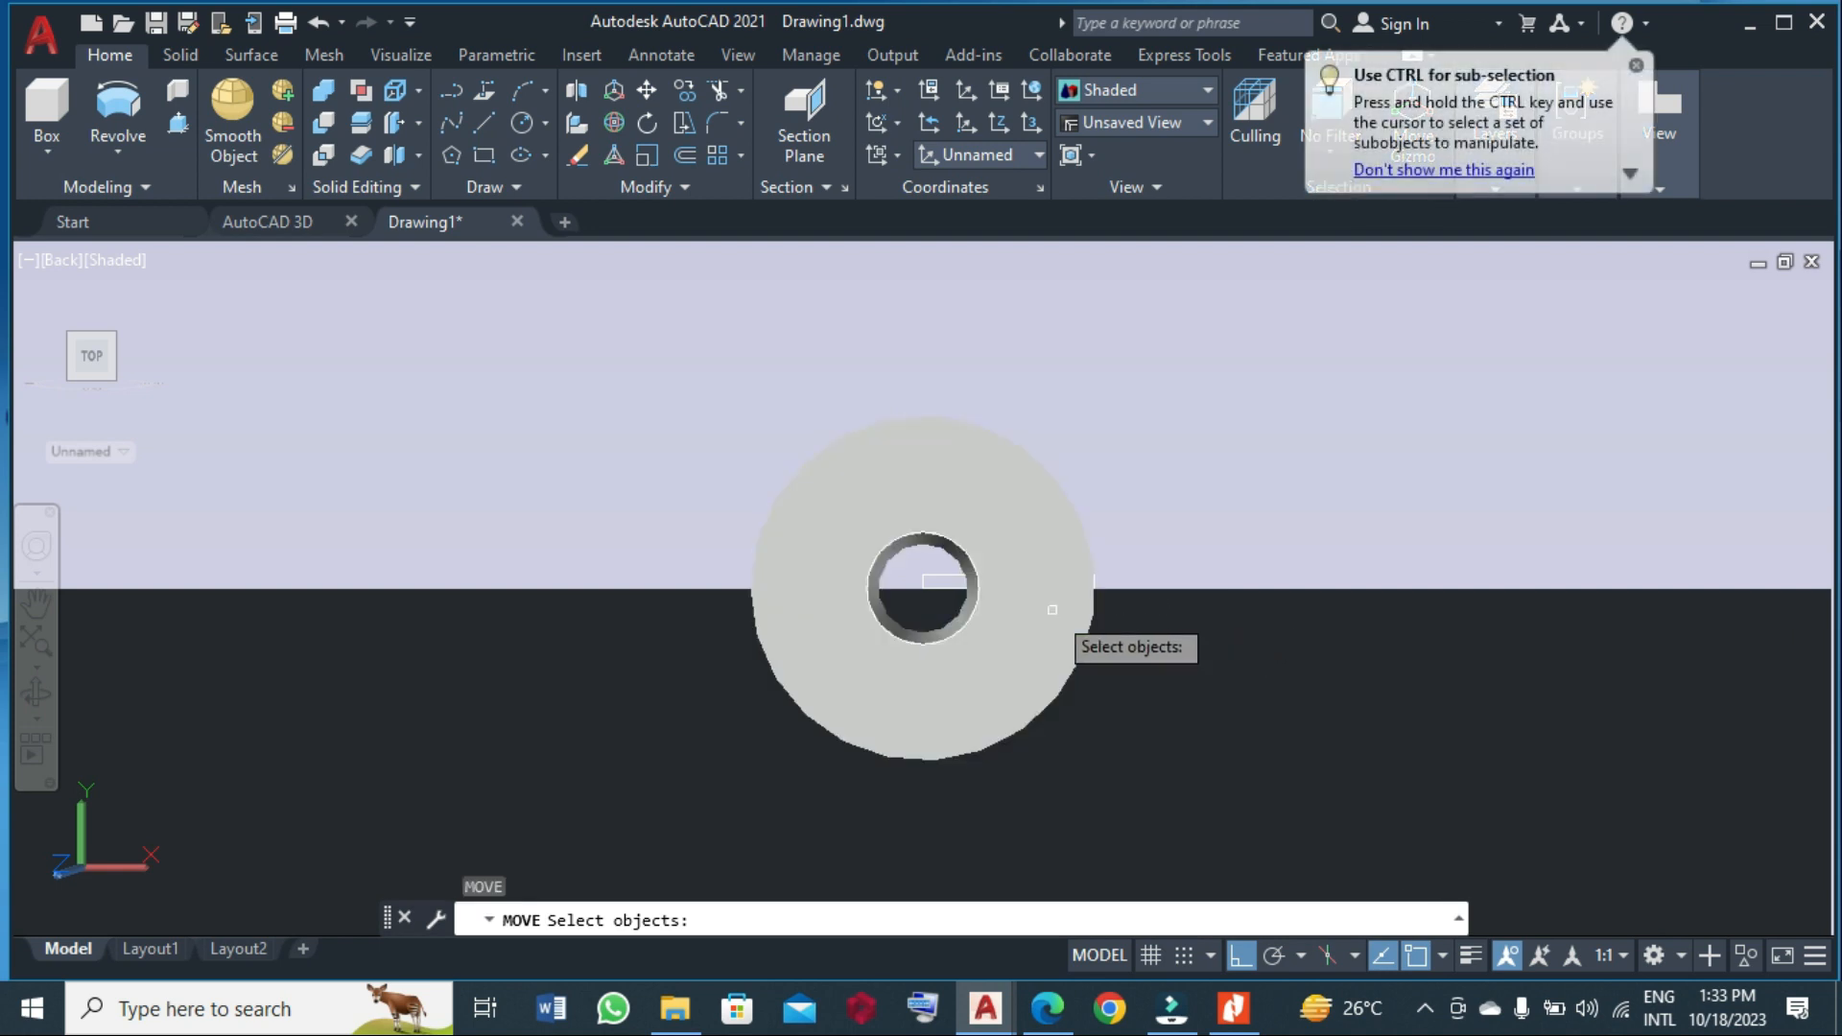
scroll(1052, 611, "up", 2)
scroll(984, 640, "up", 2)
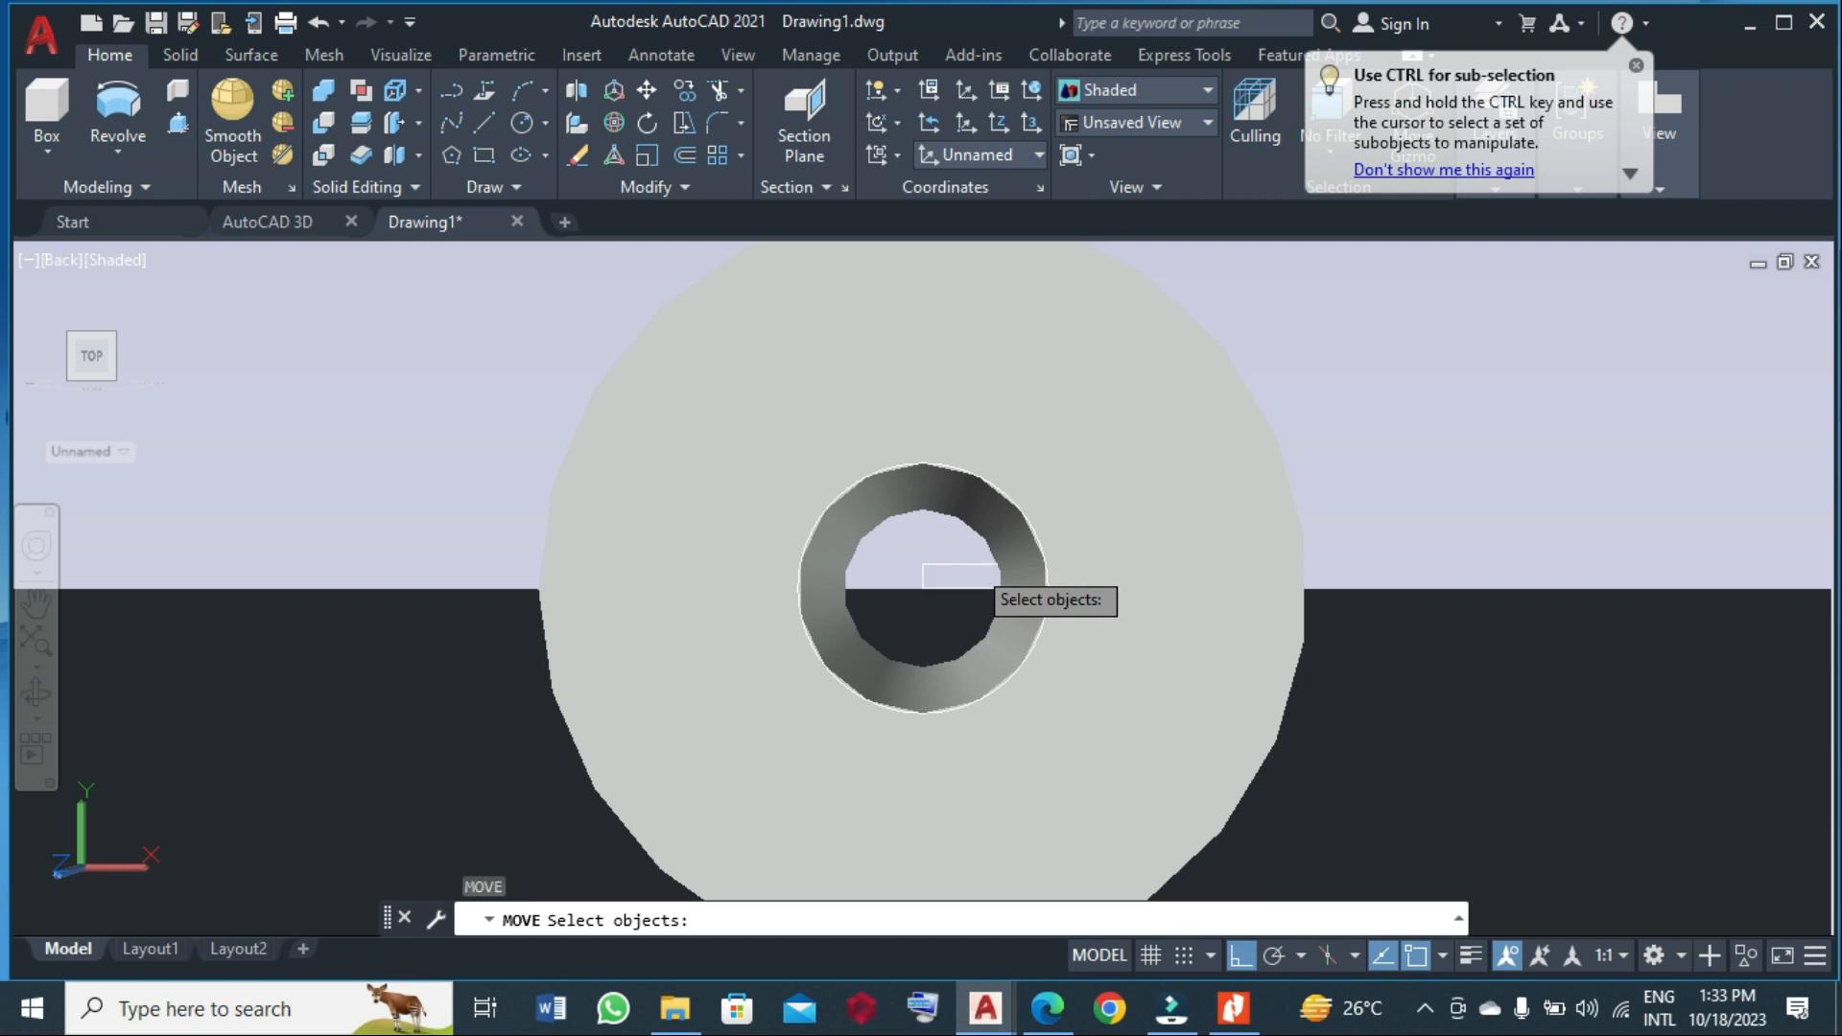
left_click(973, 565)
key("Return")
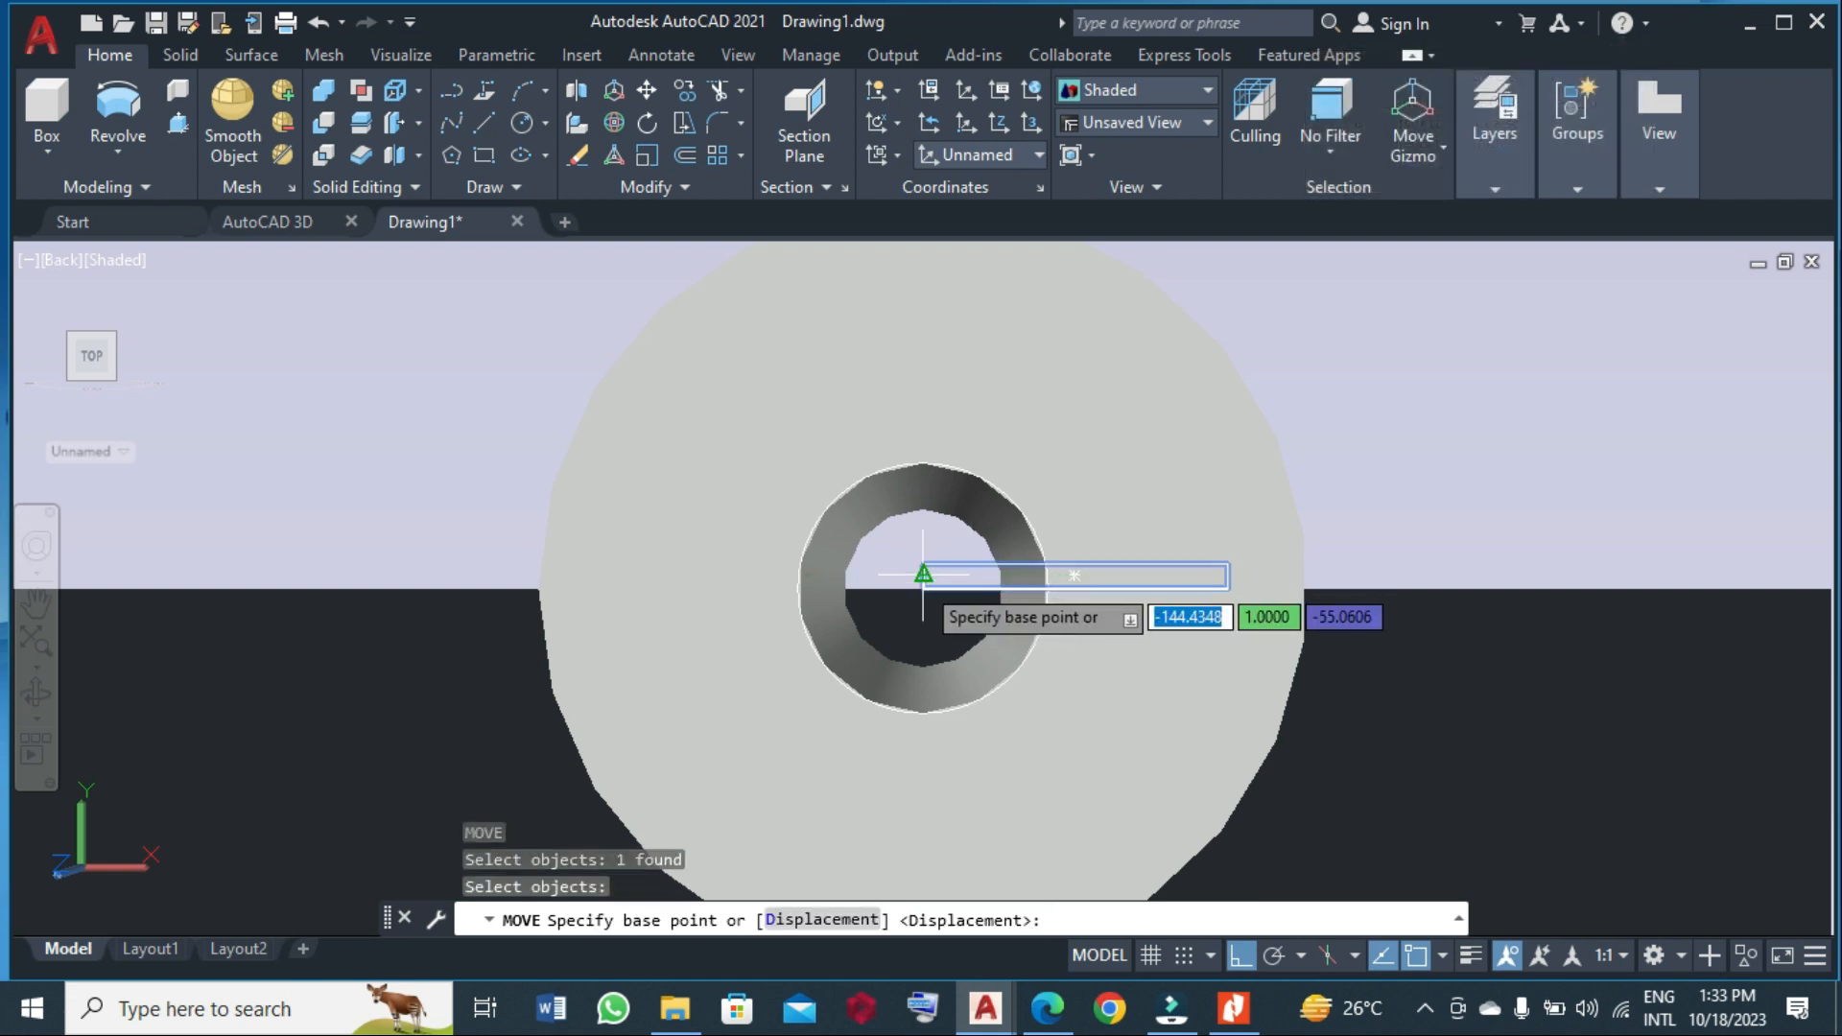
scroll(923, 573, "up", 3)
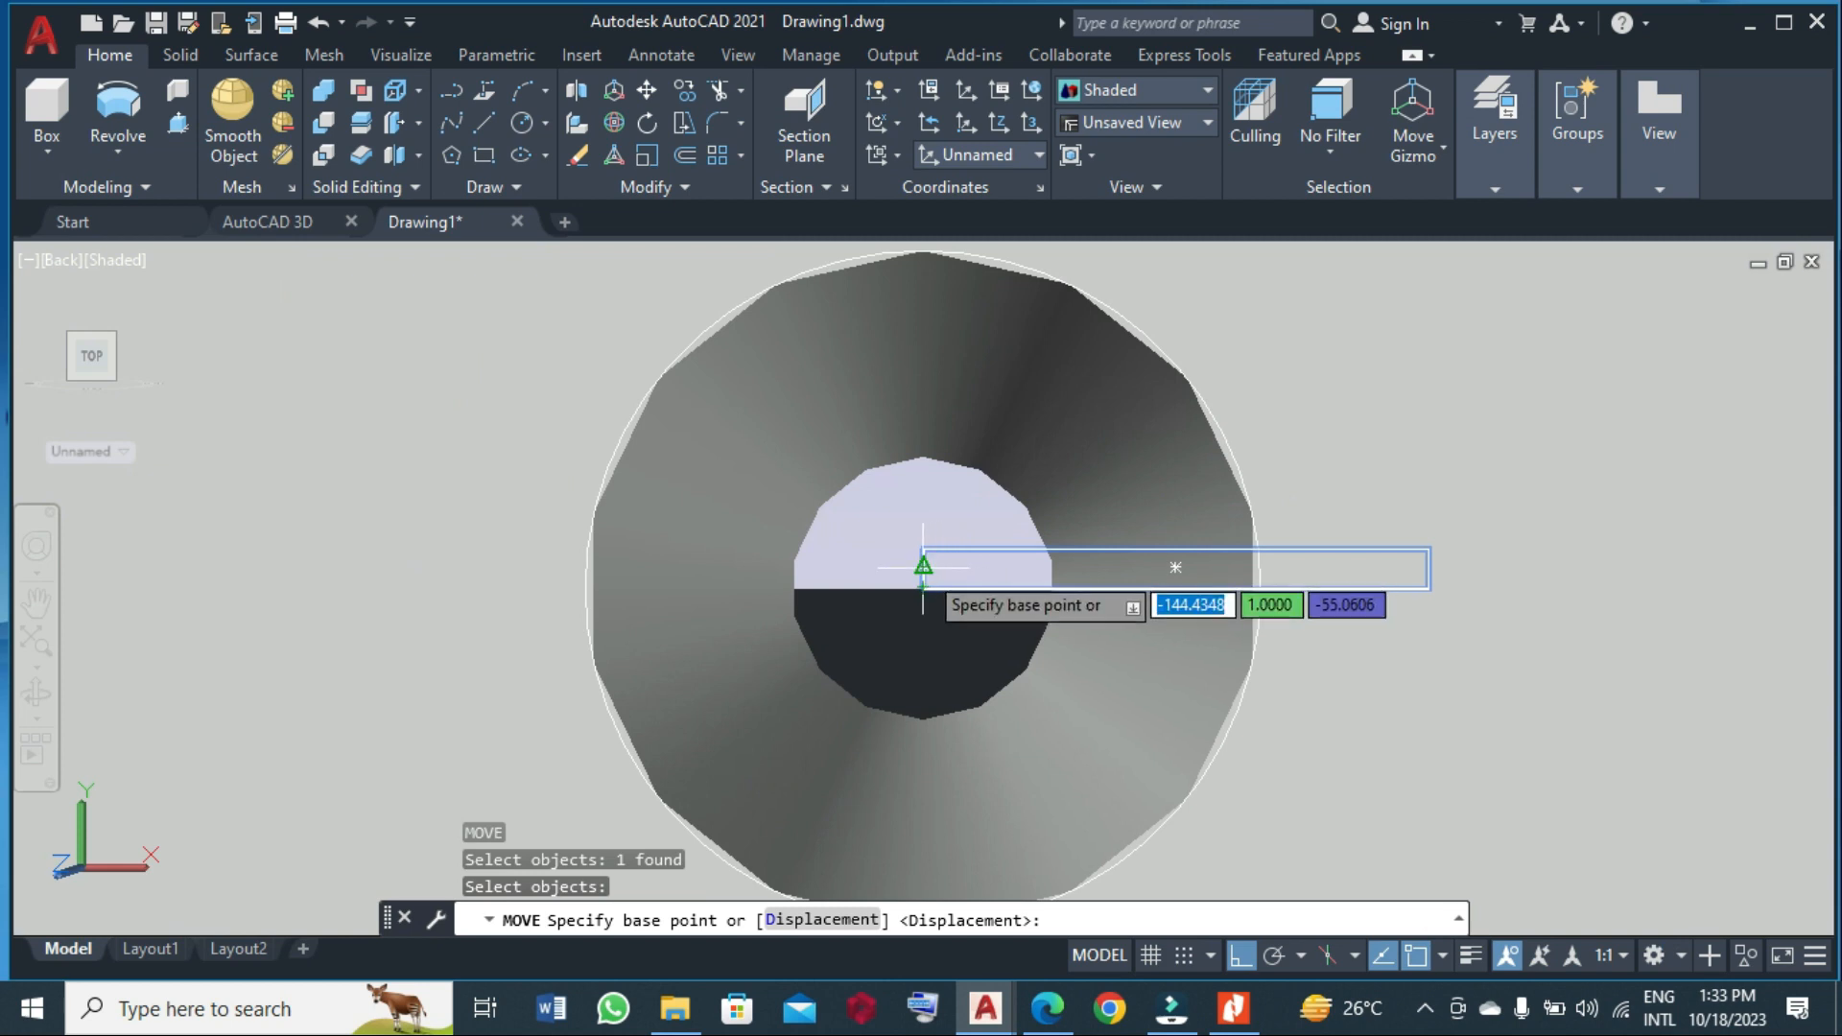
left_click(922, 566)
left_click(923, 583)
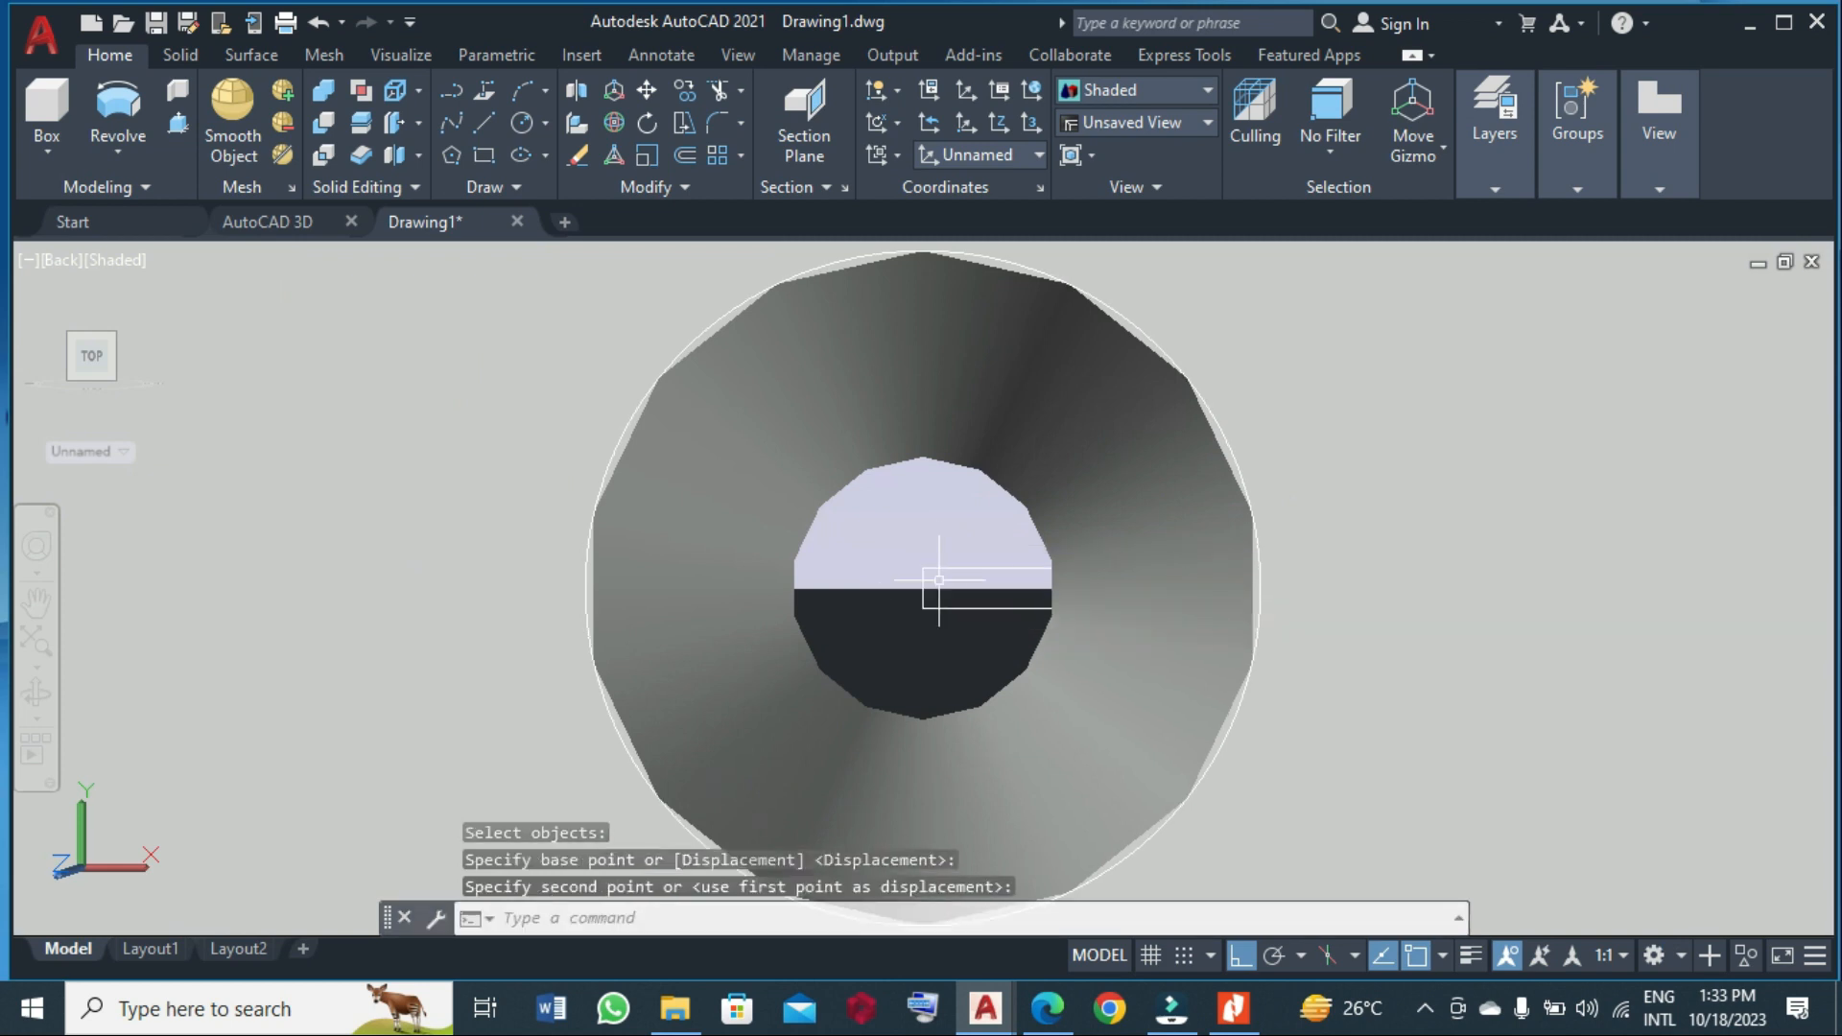
scroll(939, 579, "down", 2)
scroll(795, 568, "down", 3)
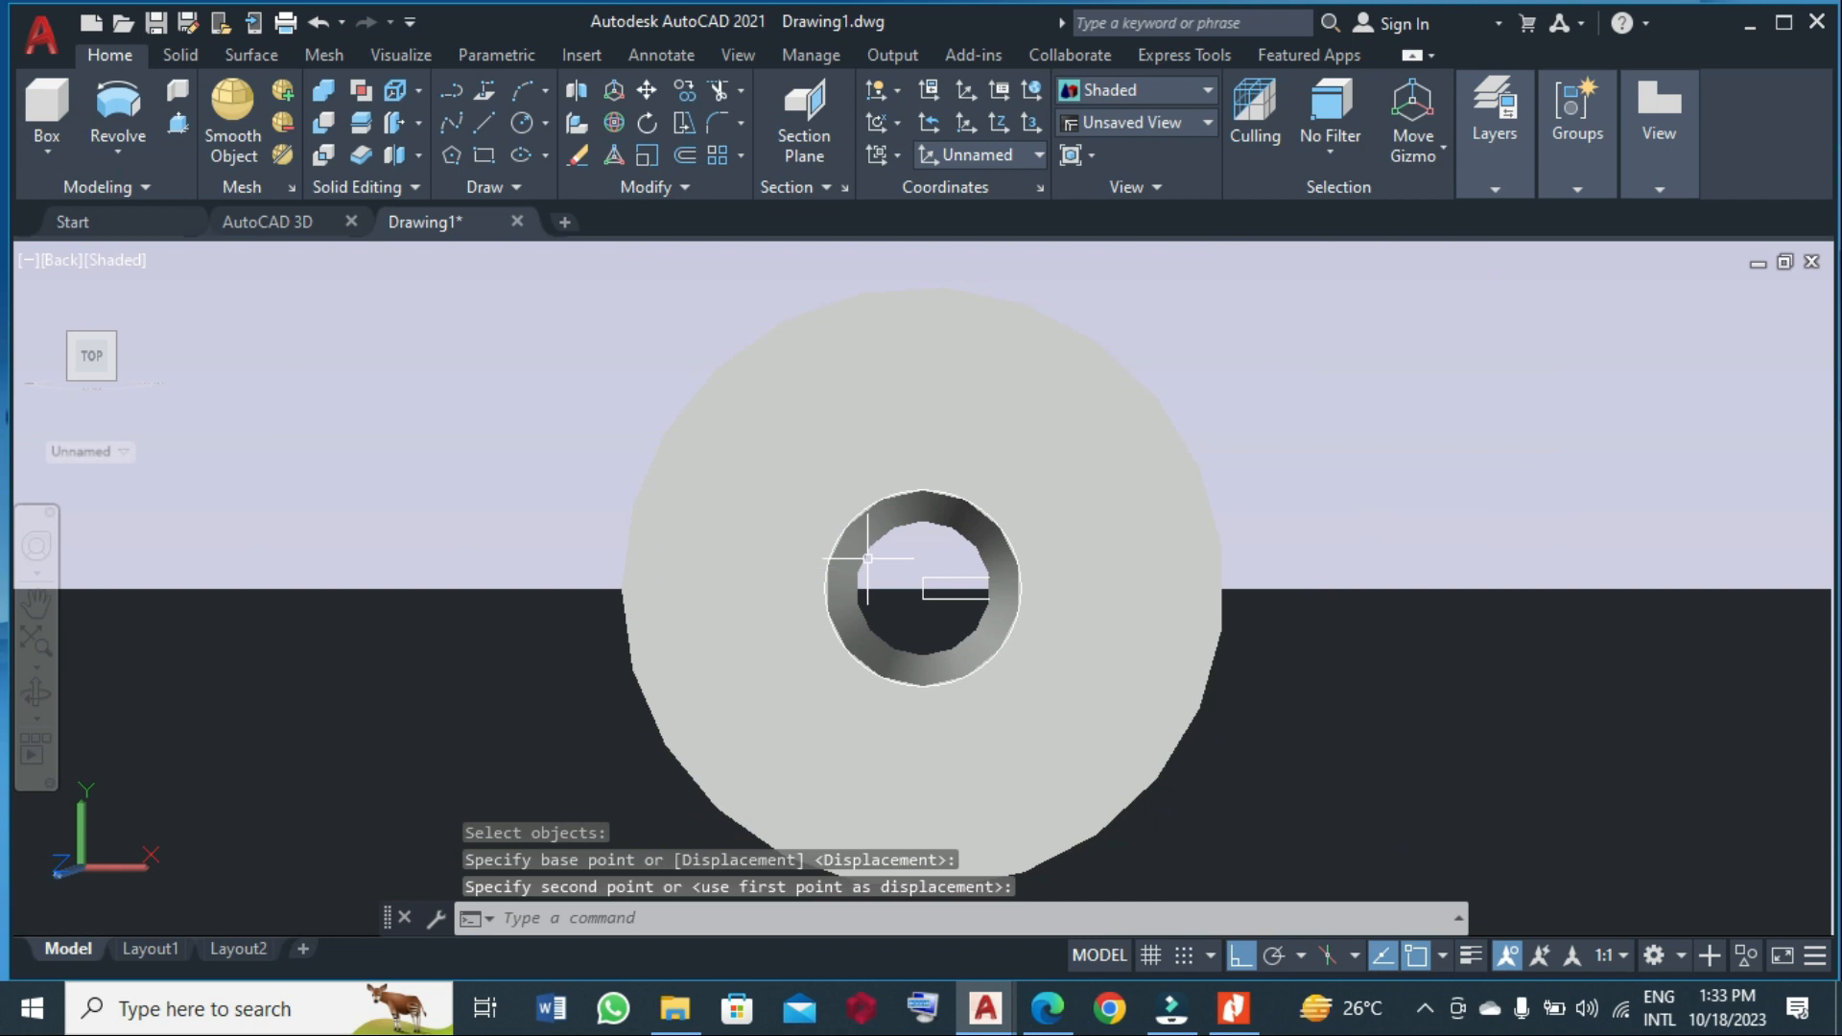
scroll(851, 473, "down", 2)
scroll(734, 559, "down", 2)
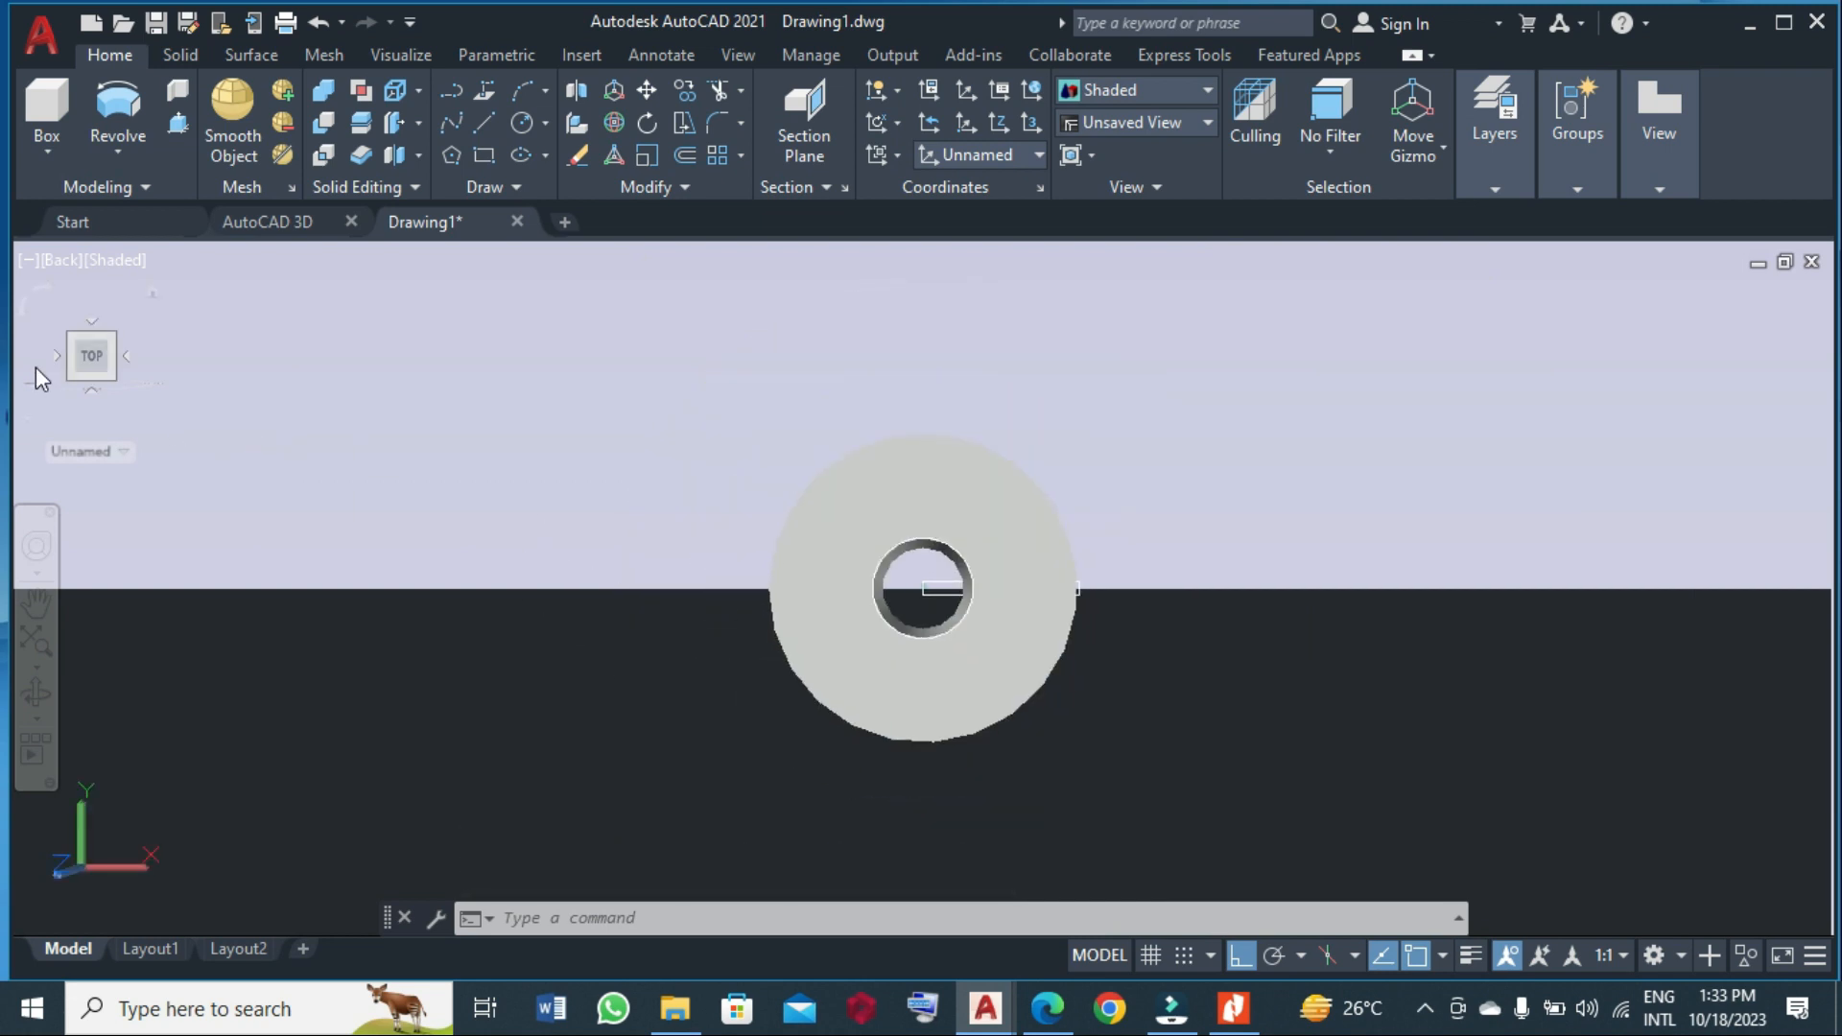
- Return the model to the home view and switch the view to parallel projection
left_click(33, 705)
left_click_drag(822, 649, 737, 507)
left_click_drag(1125, 473, 1092, 445)
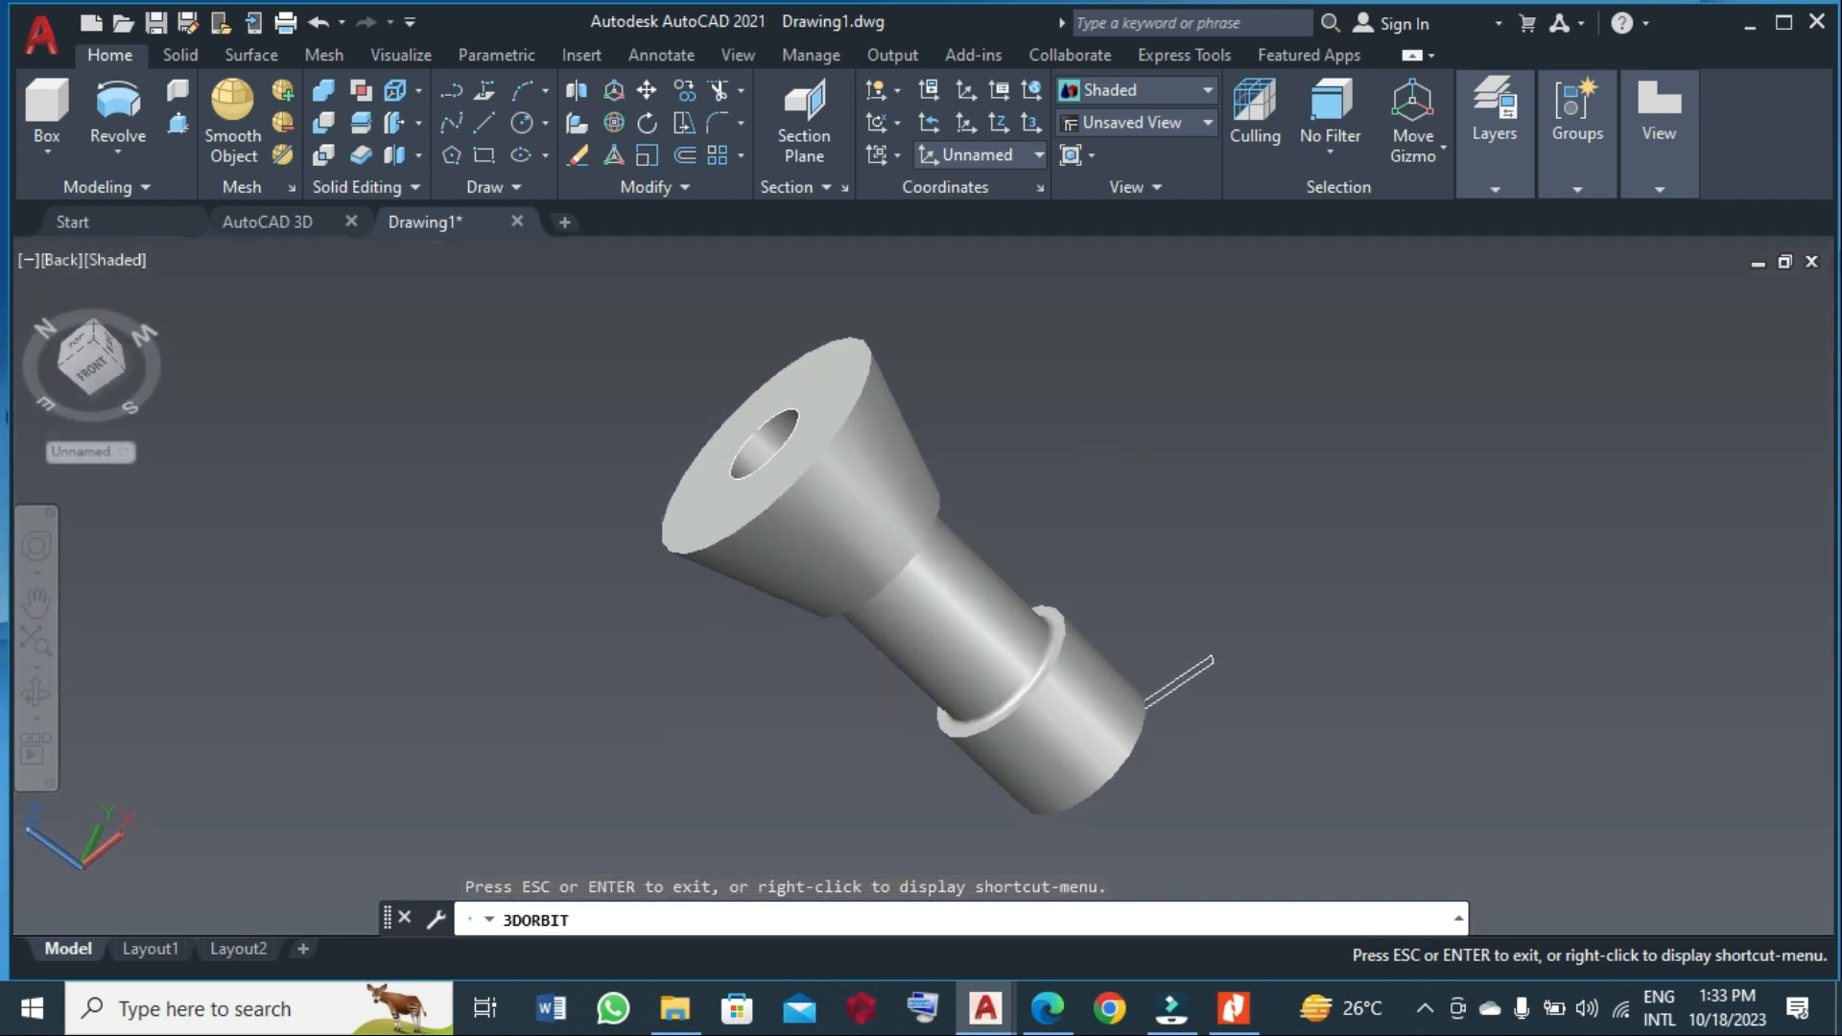
key("Escape")
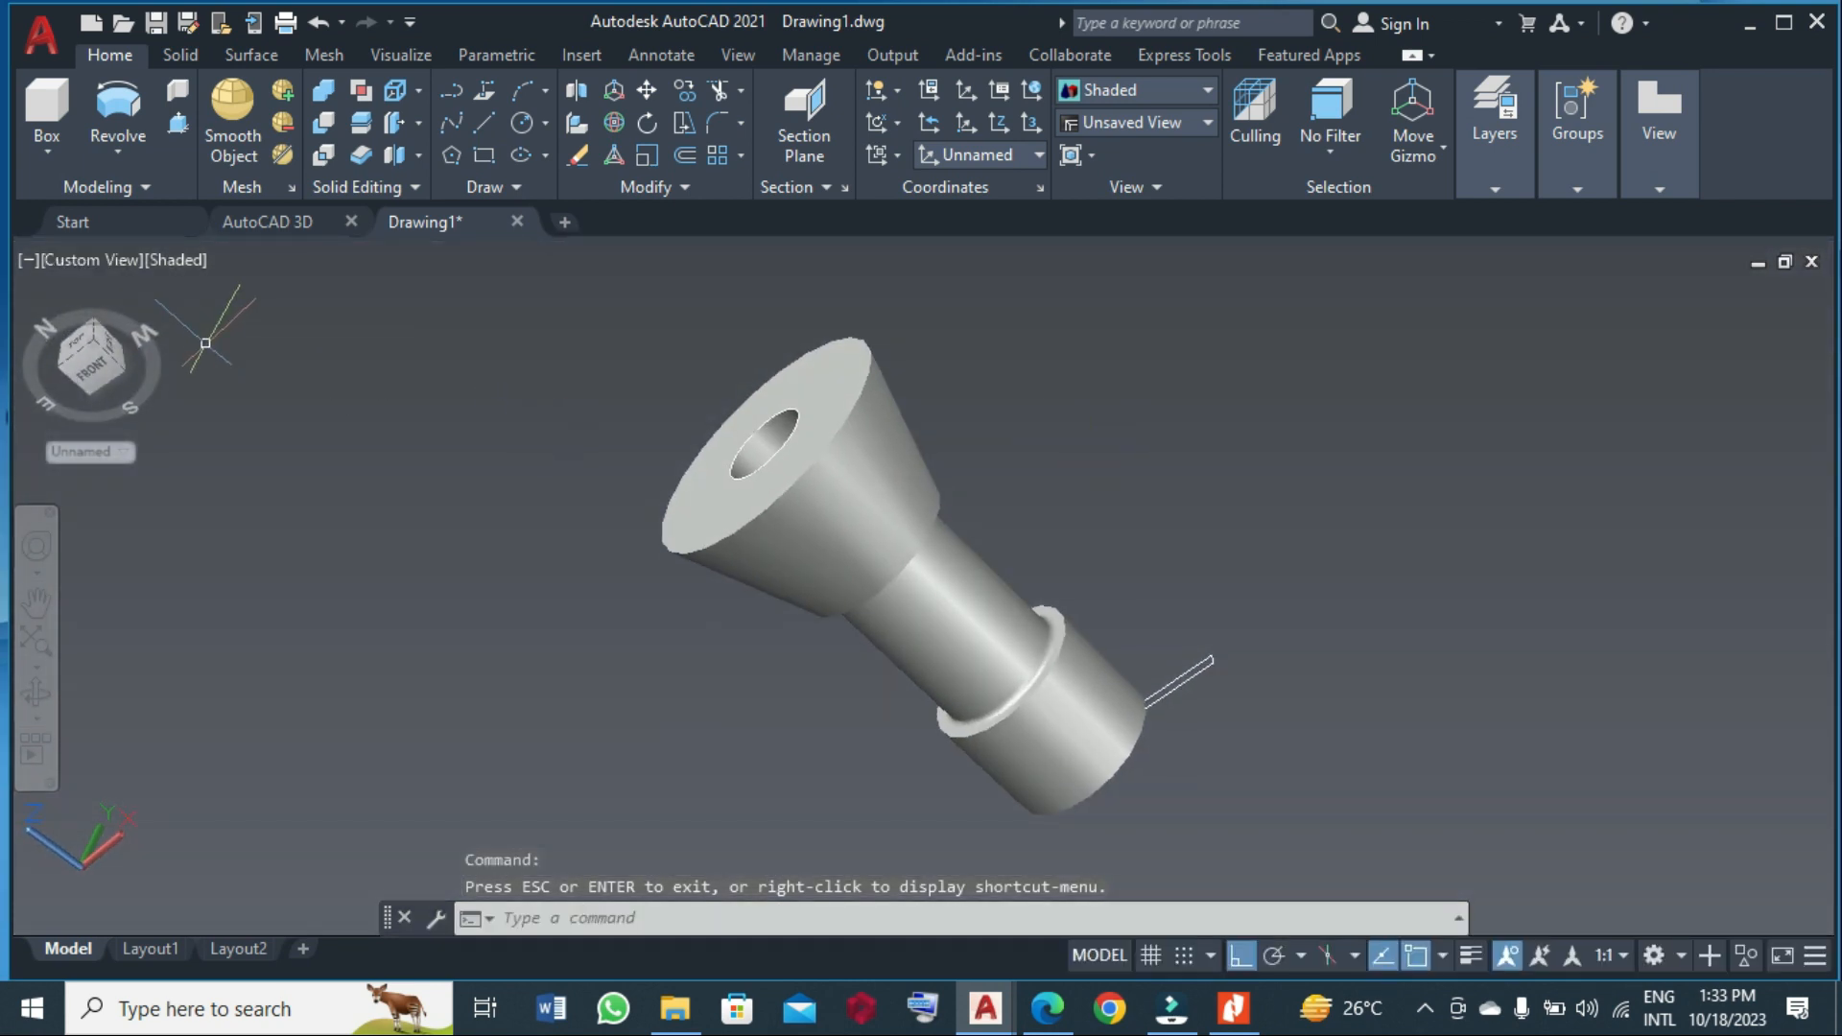
left_click(157, 290)
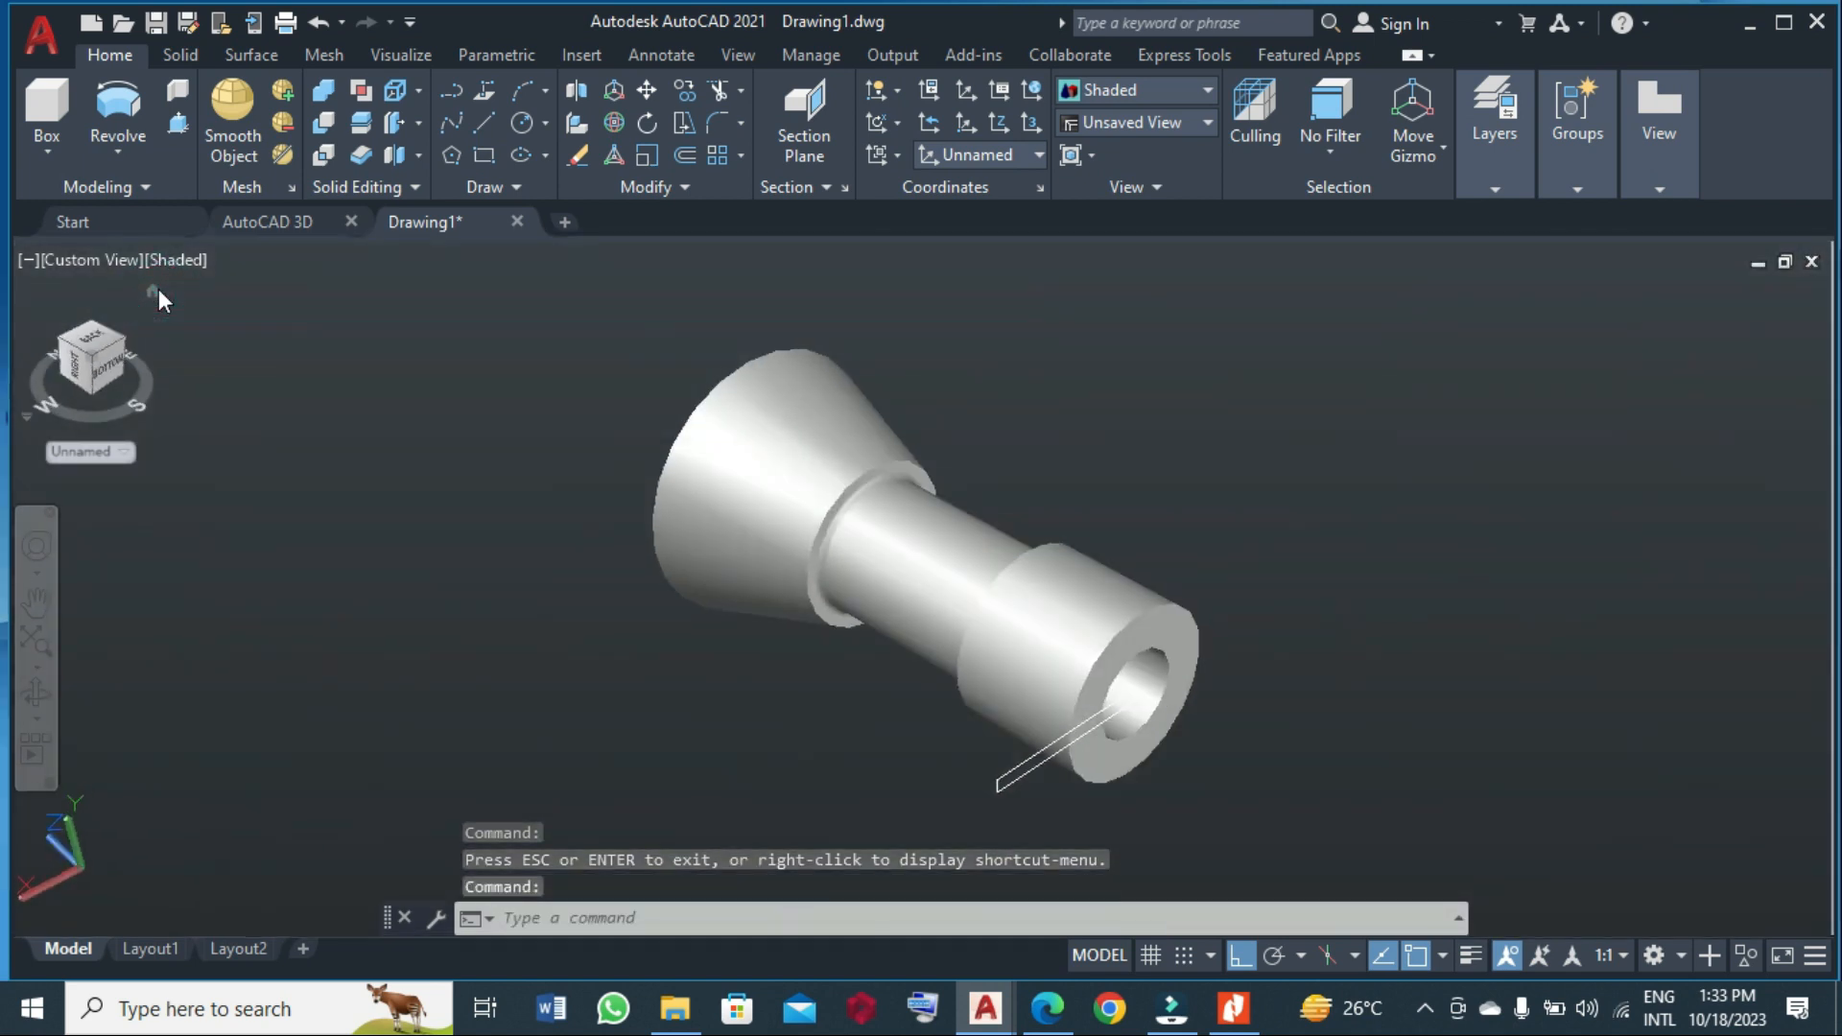
right_click(153, 377)
left_click(236, 437)
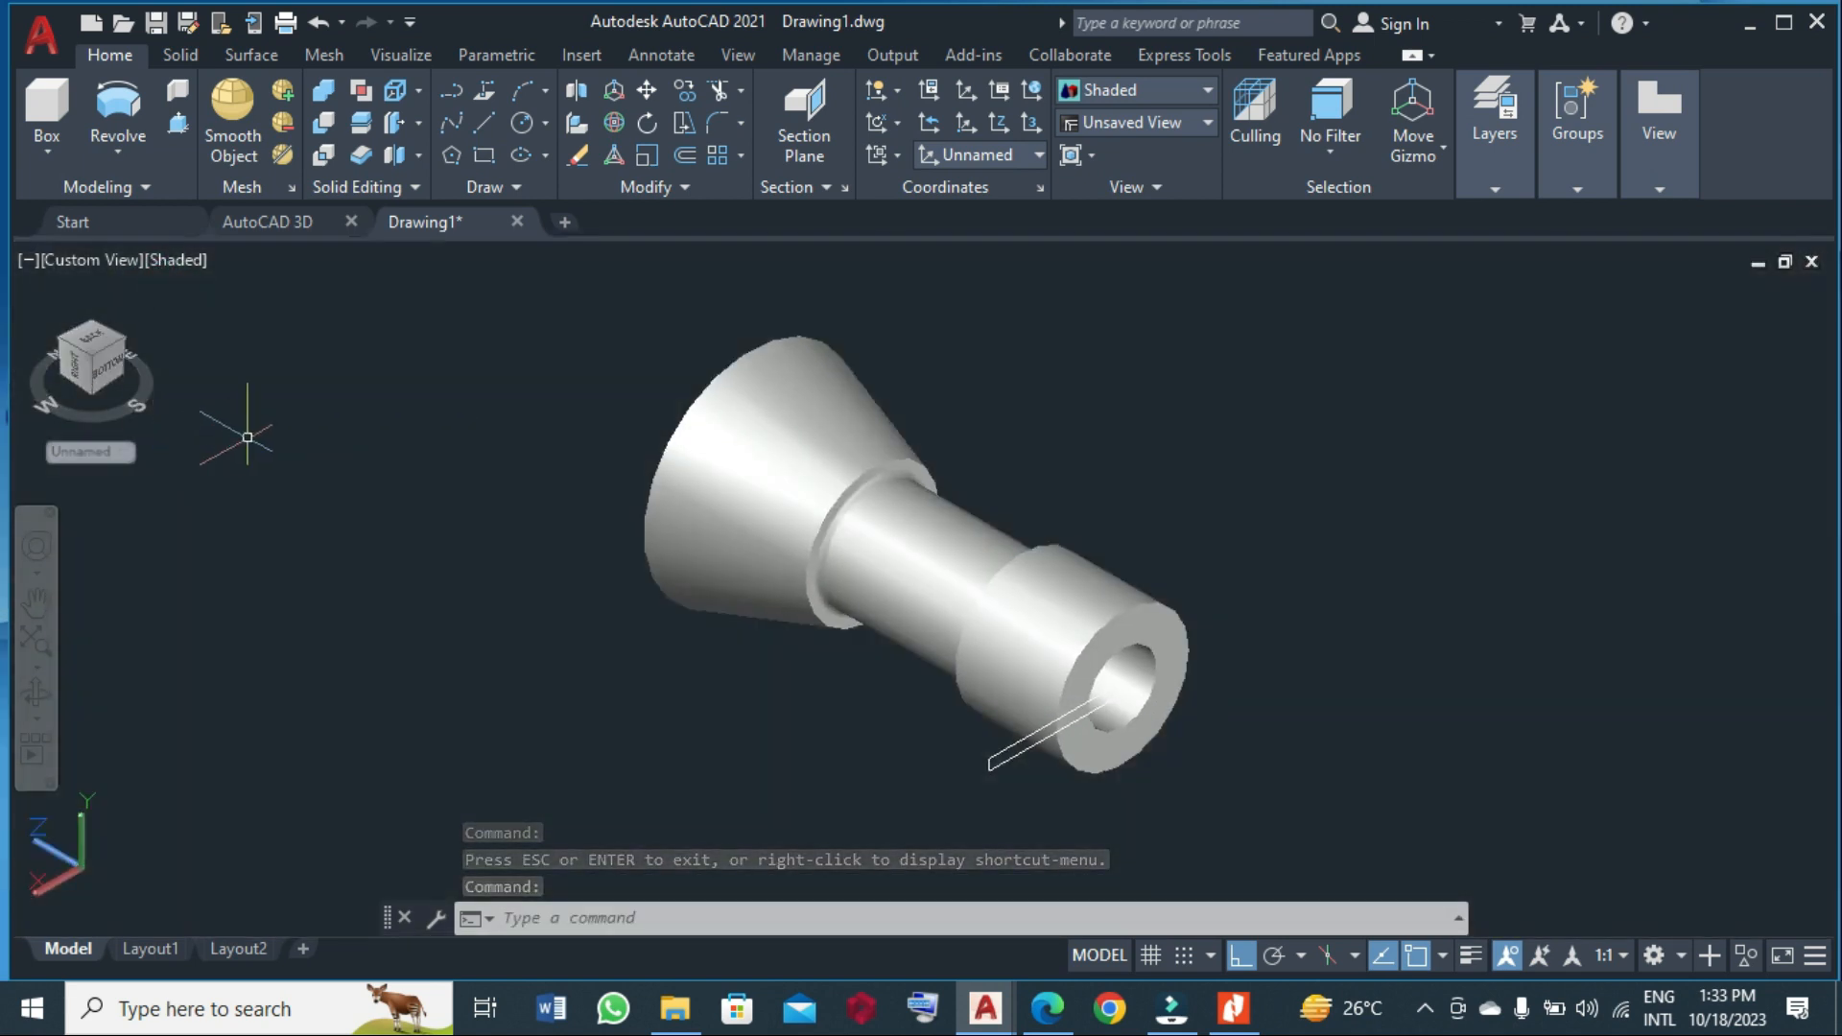
- Move the rectangle along the collet's axis from the small end to the centre of the bore circle on the wide end face
left_click(38, 692)
left_click_drag(683, 413, 836, 411)
left_click_drag(736, 584, 772, 393)
key("Escape")
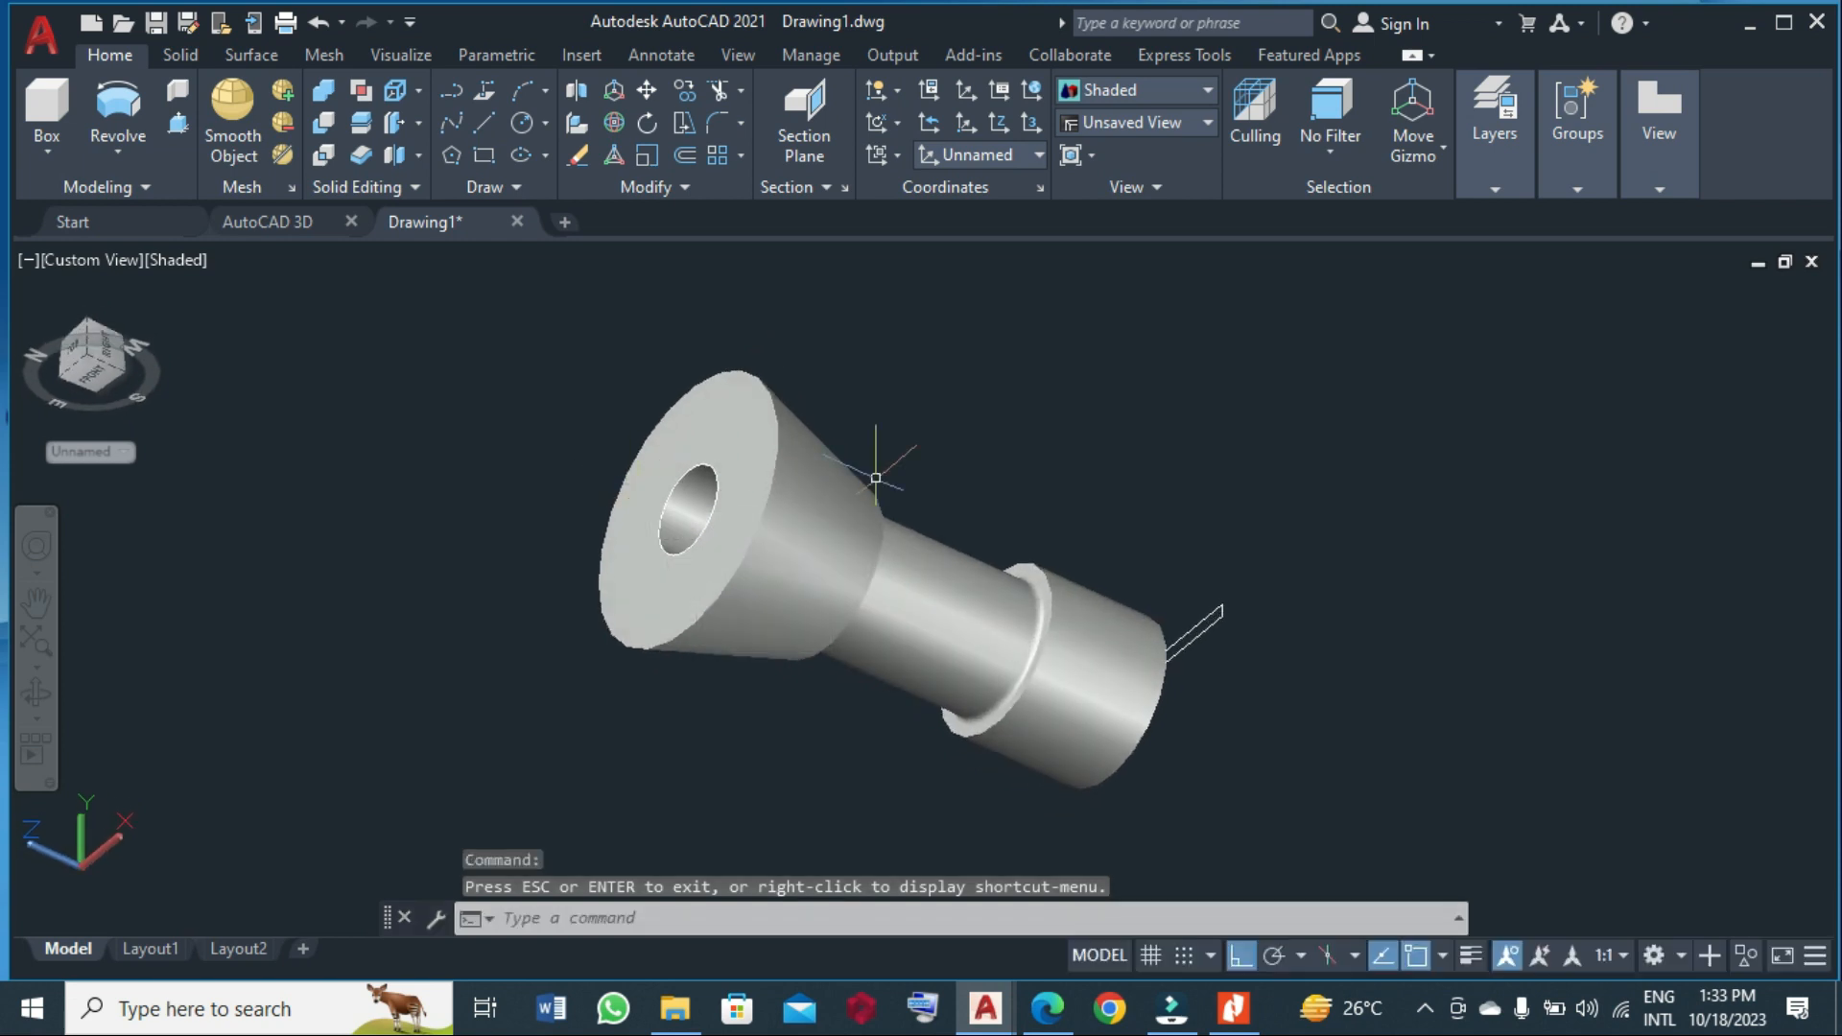
type("Nm")
key("Return")
key("Escape")
type("m")
key("Return")
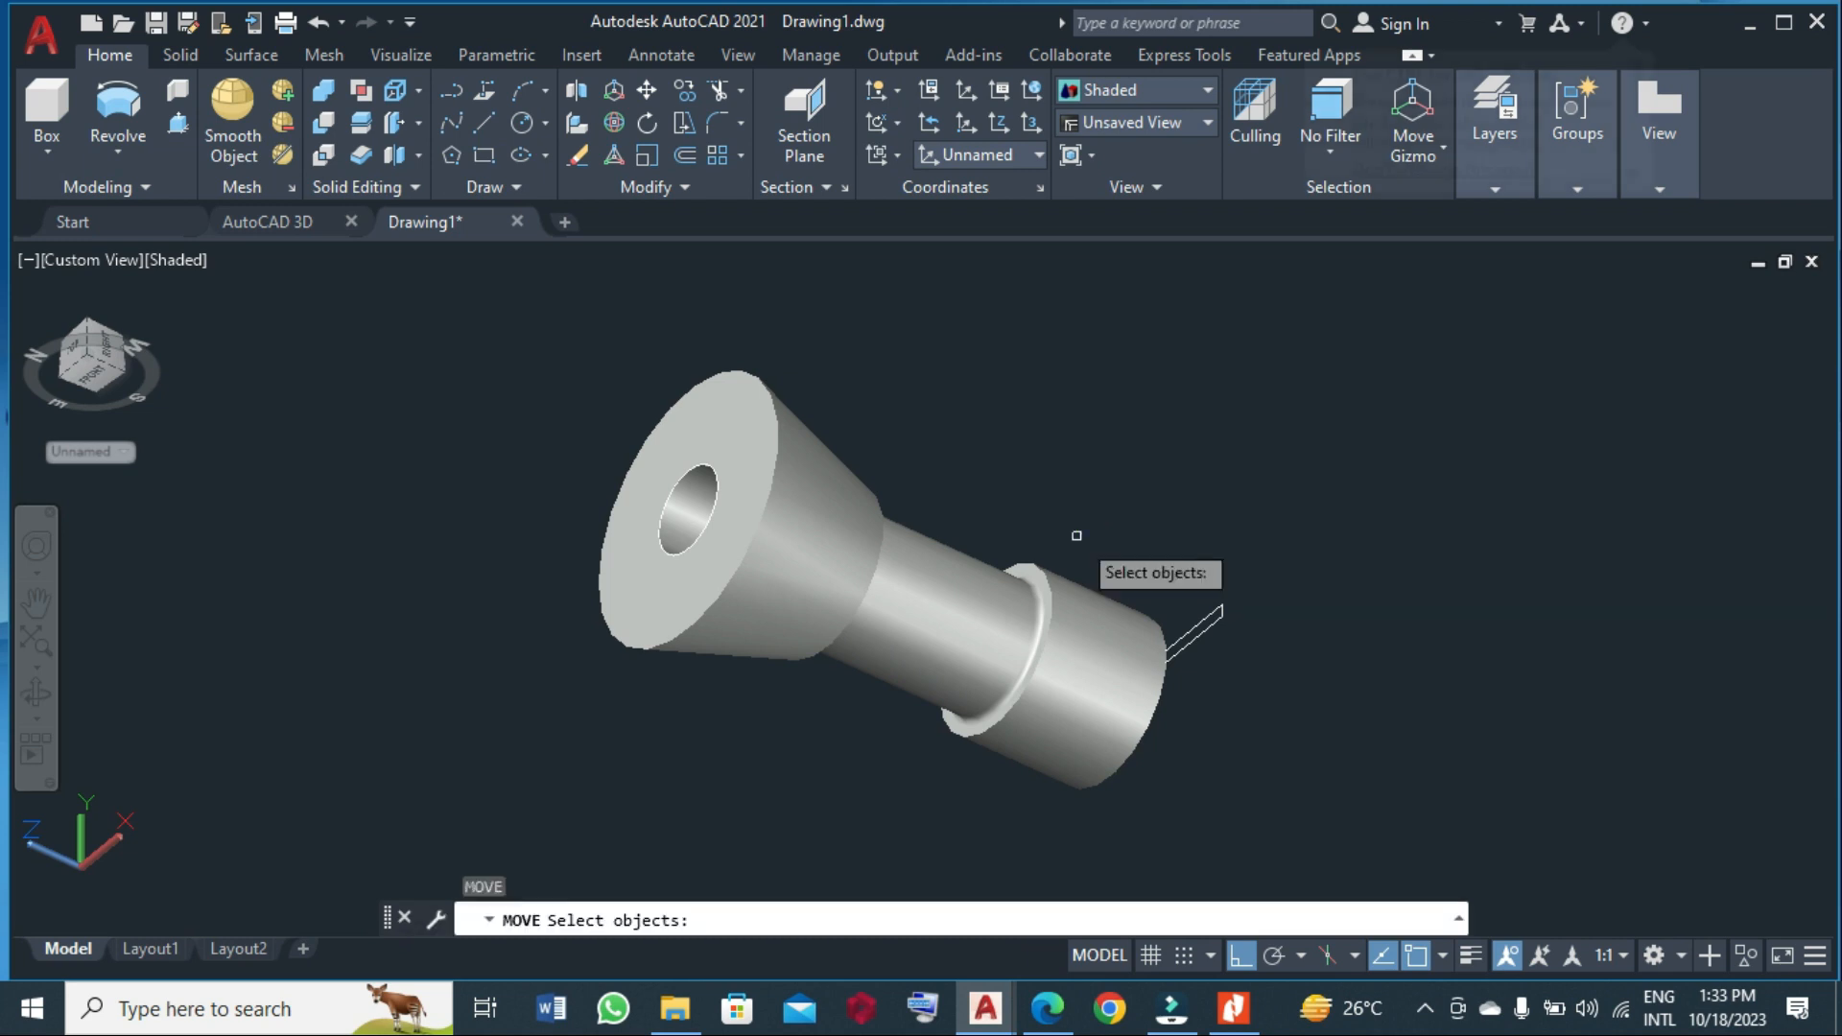
left_click(1213, 627)
key("Return")
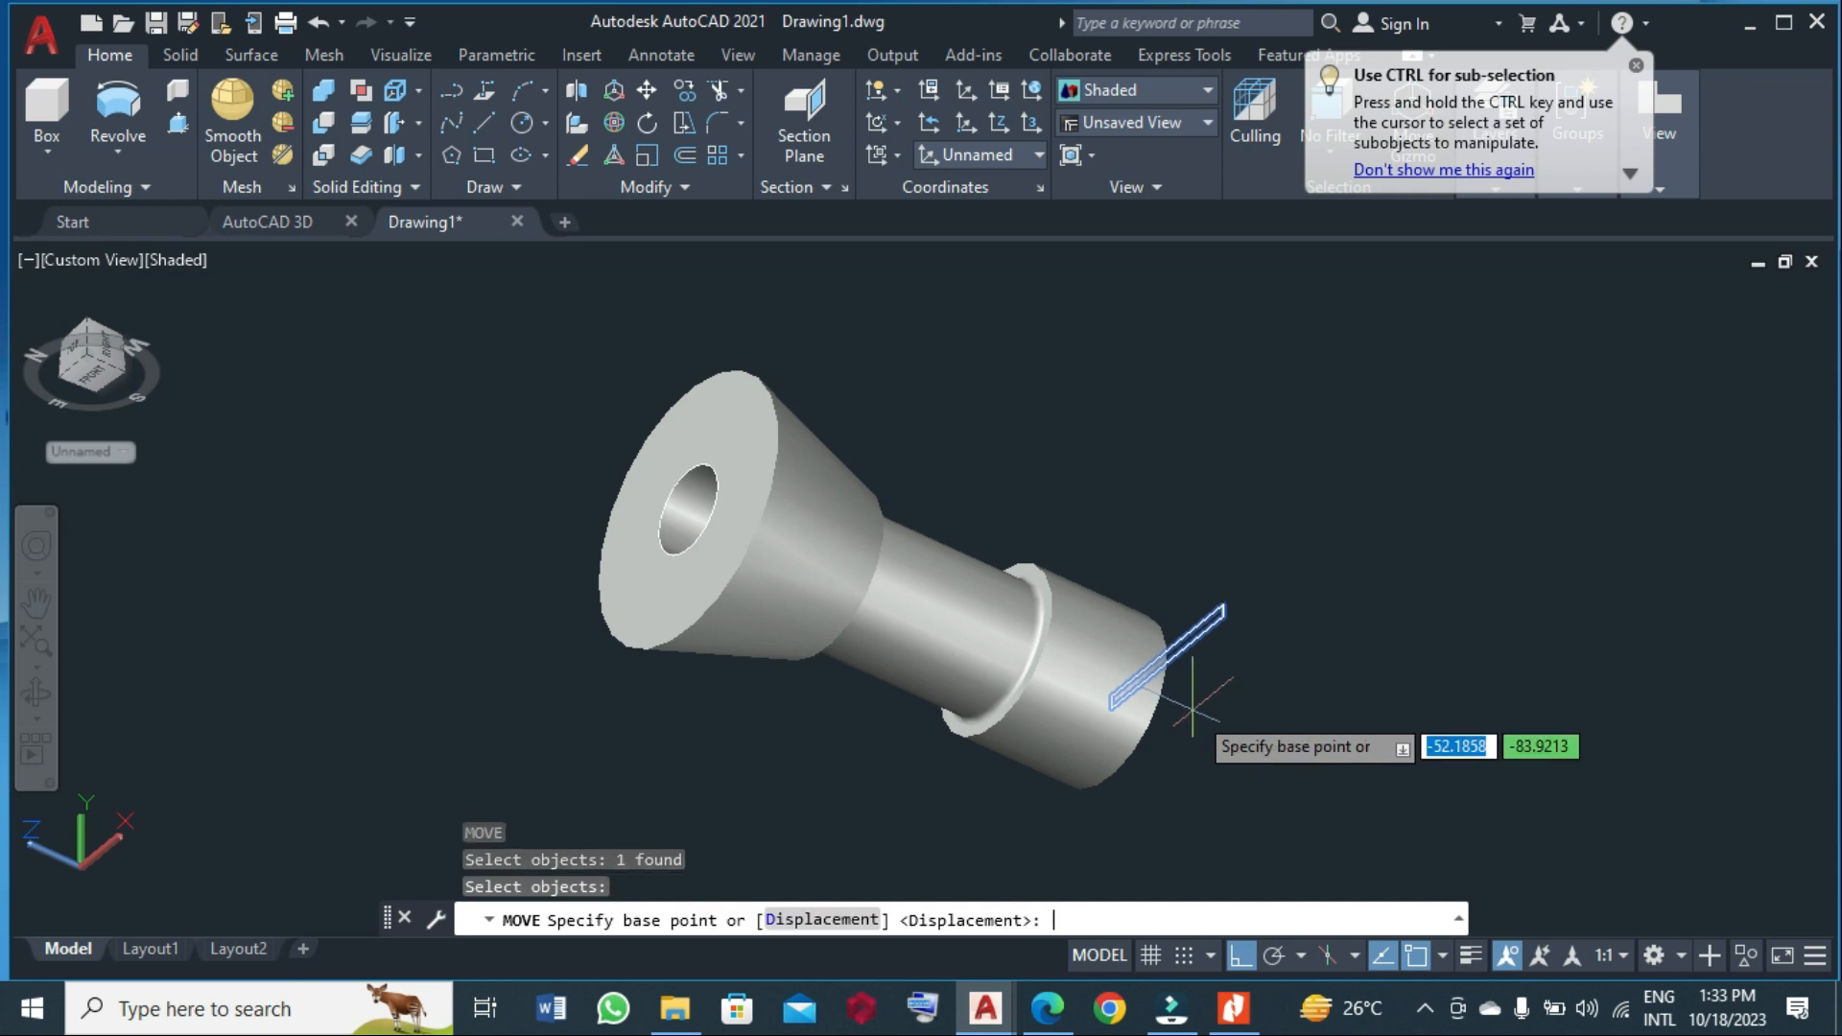
left_click(1104, 697)
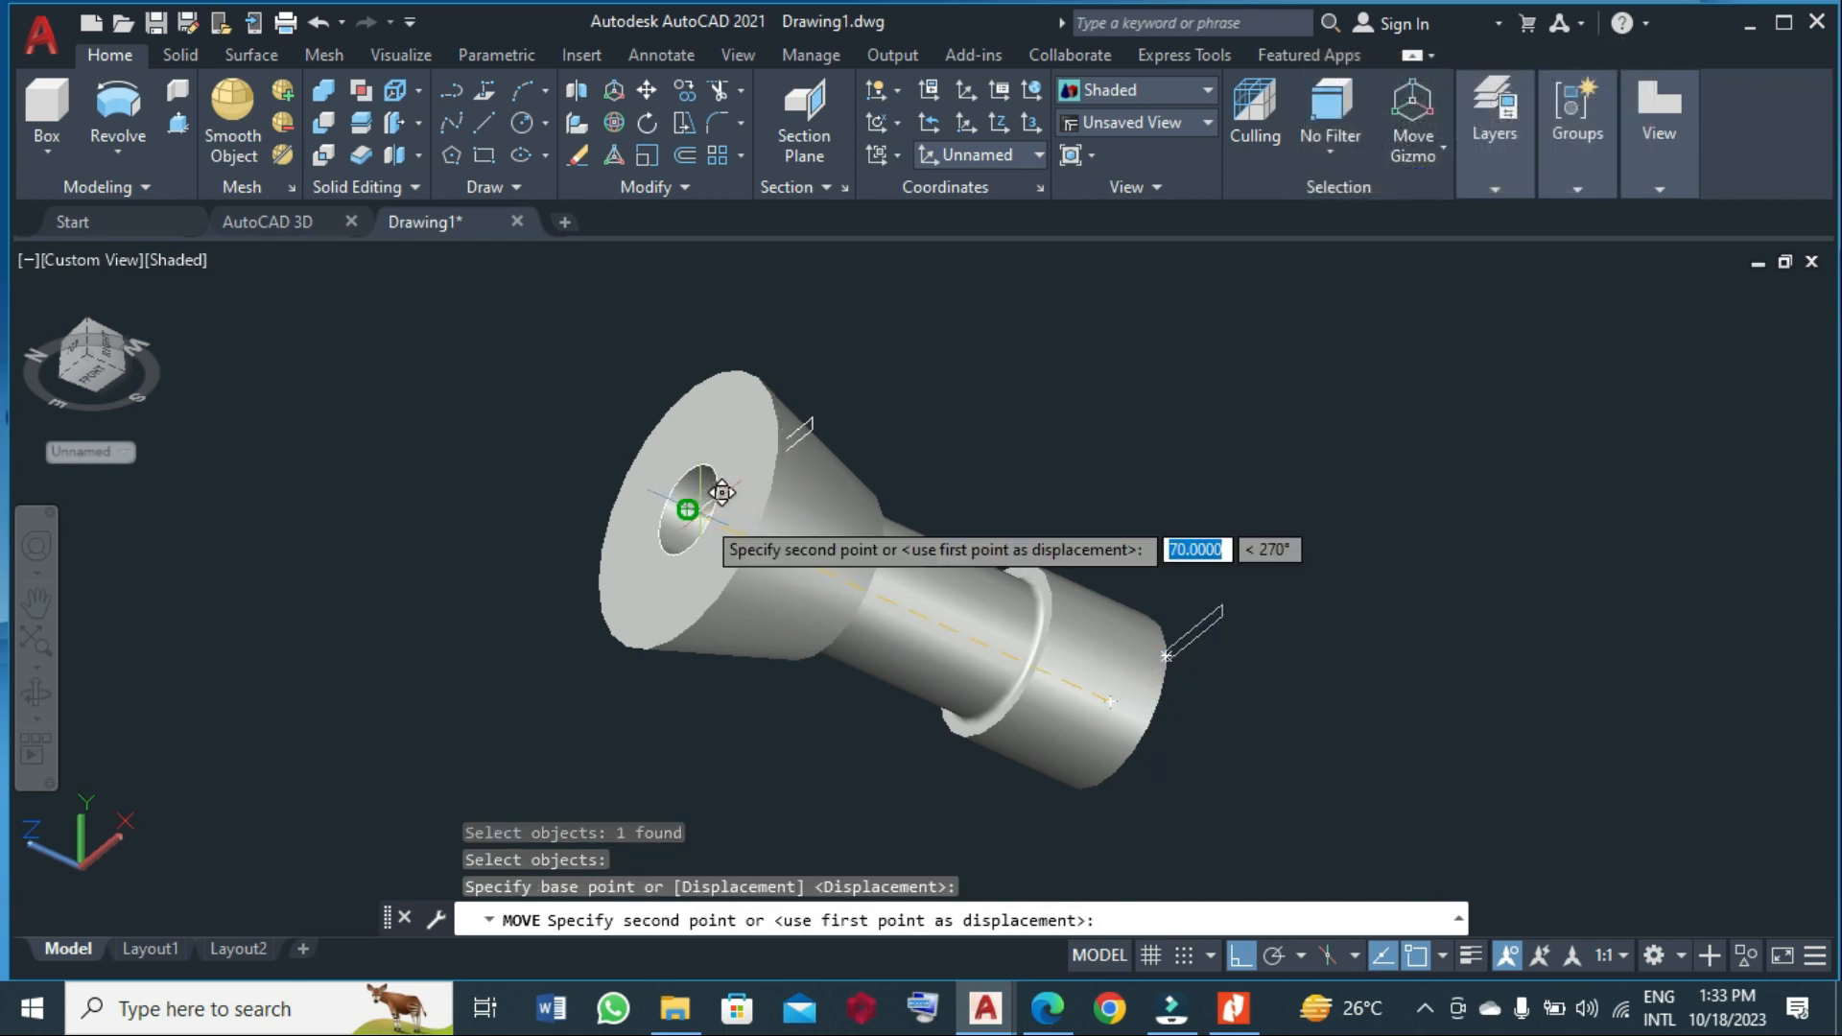
left_click(696, 510)
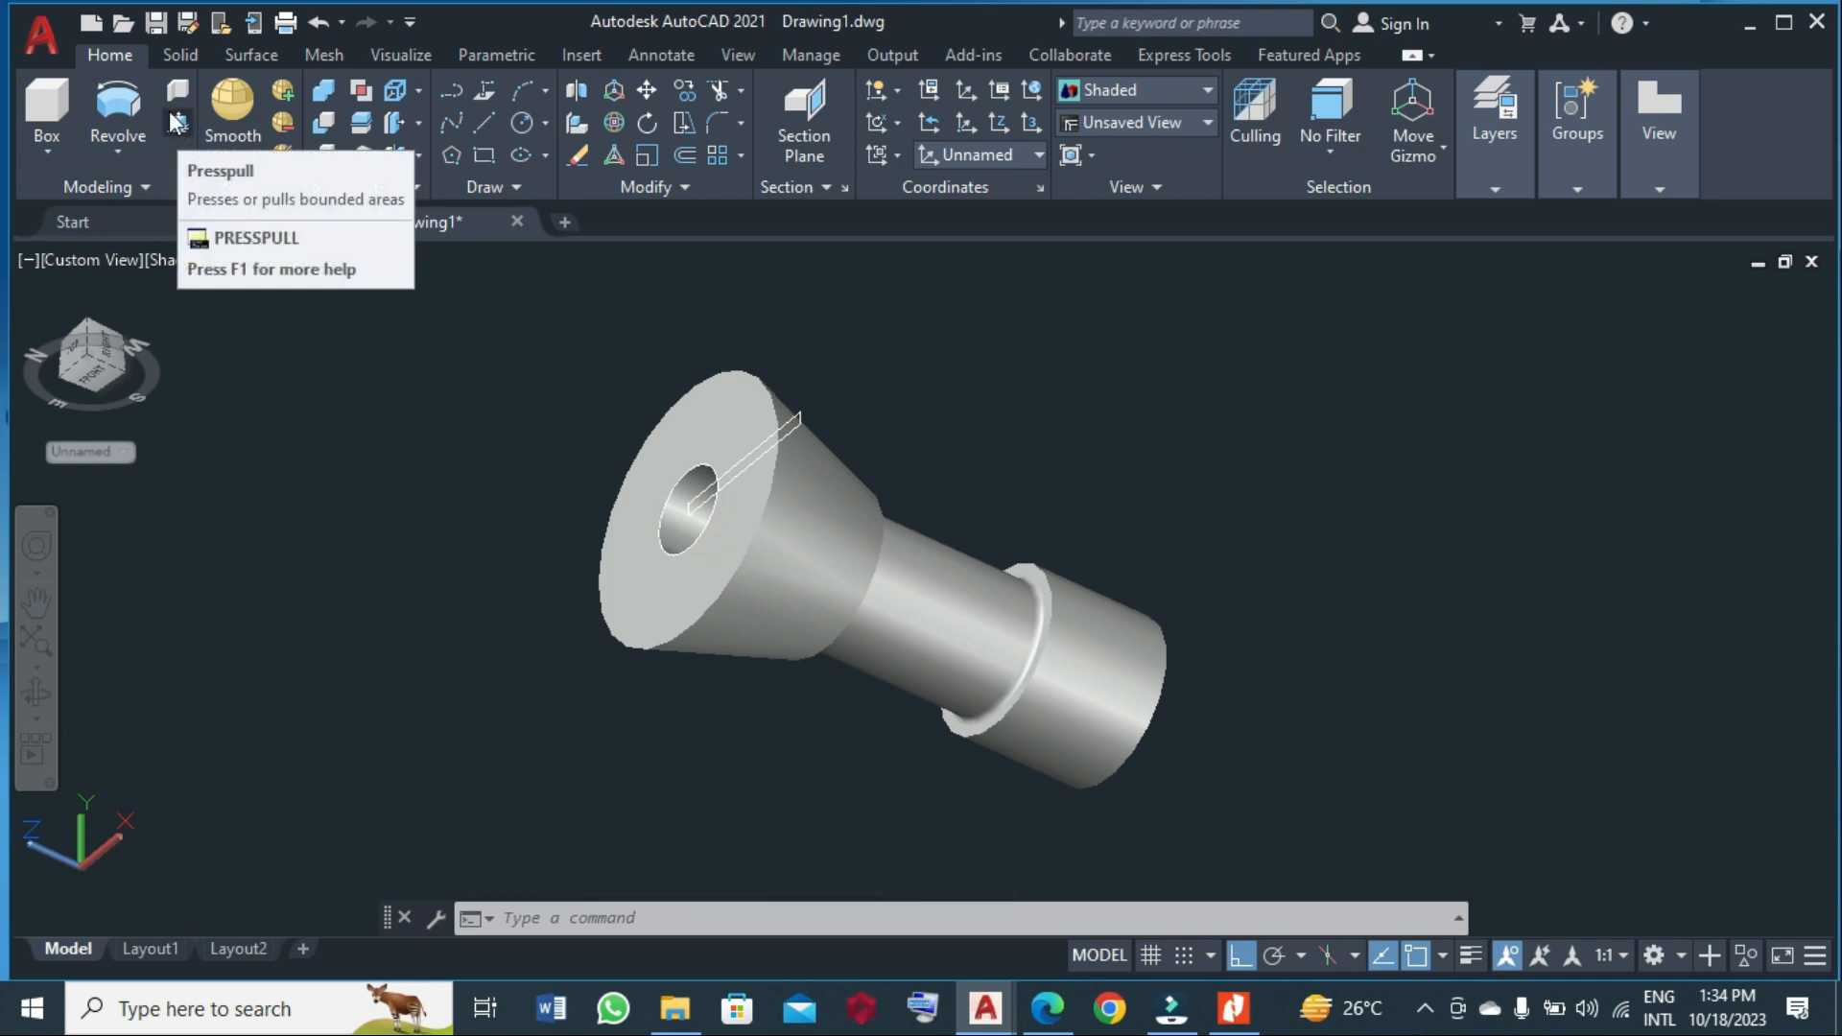
- Extrude the rectangle as a solid from the wide end face along the body to near the collar
left_click(118, 151)
left_click(128, 195)
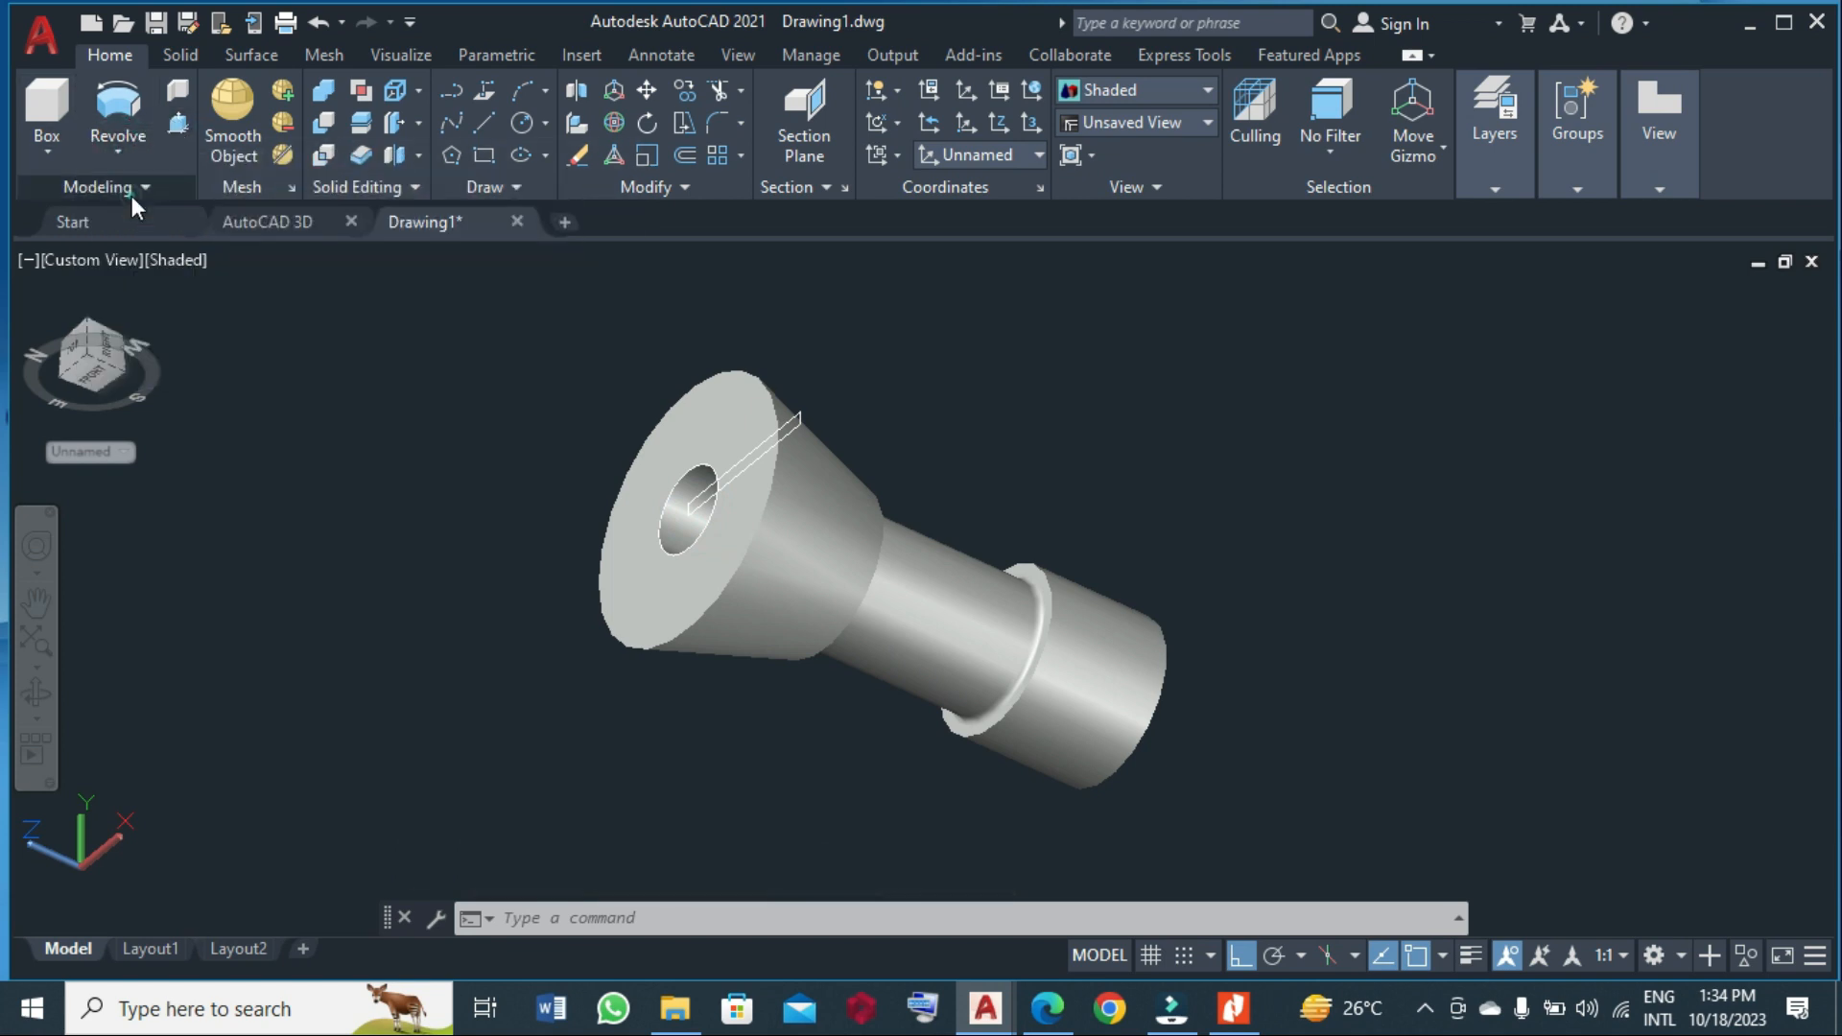
left_click(800, 420)
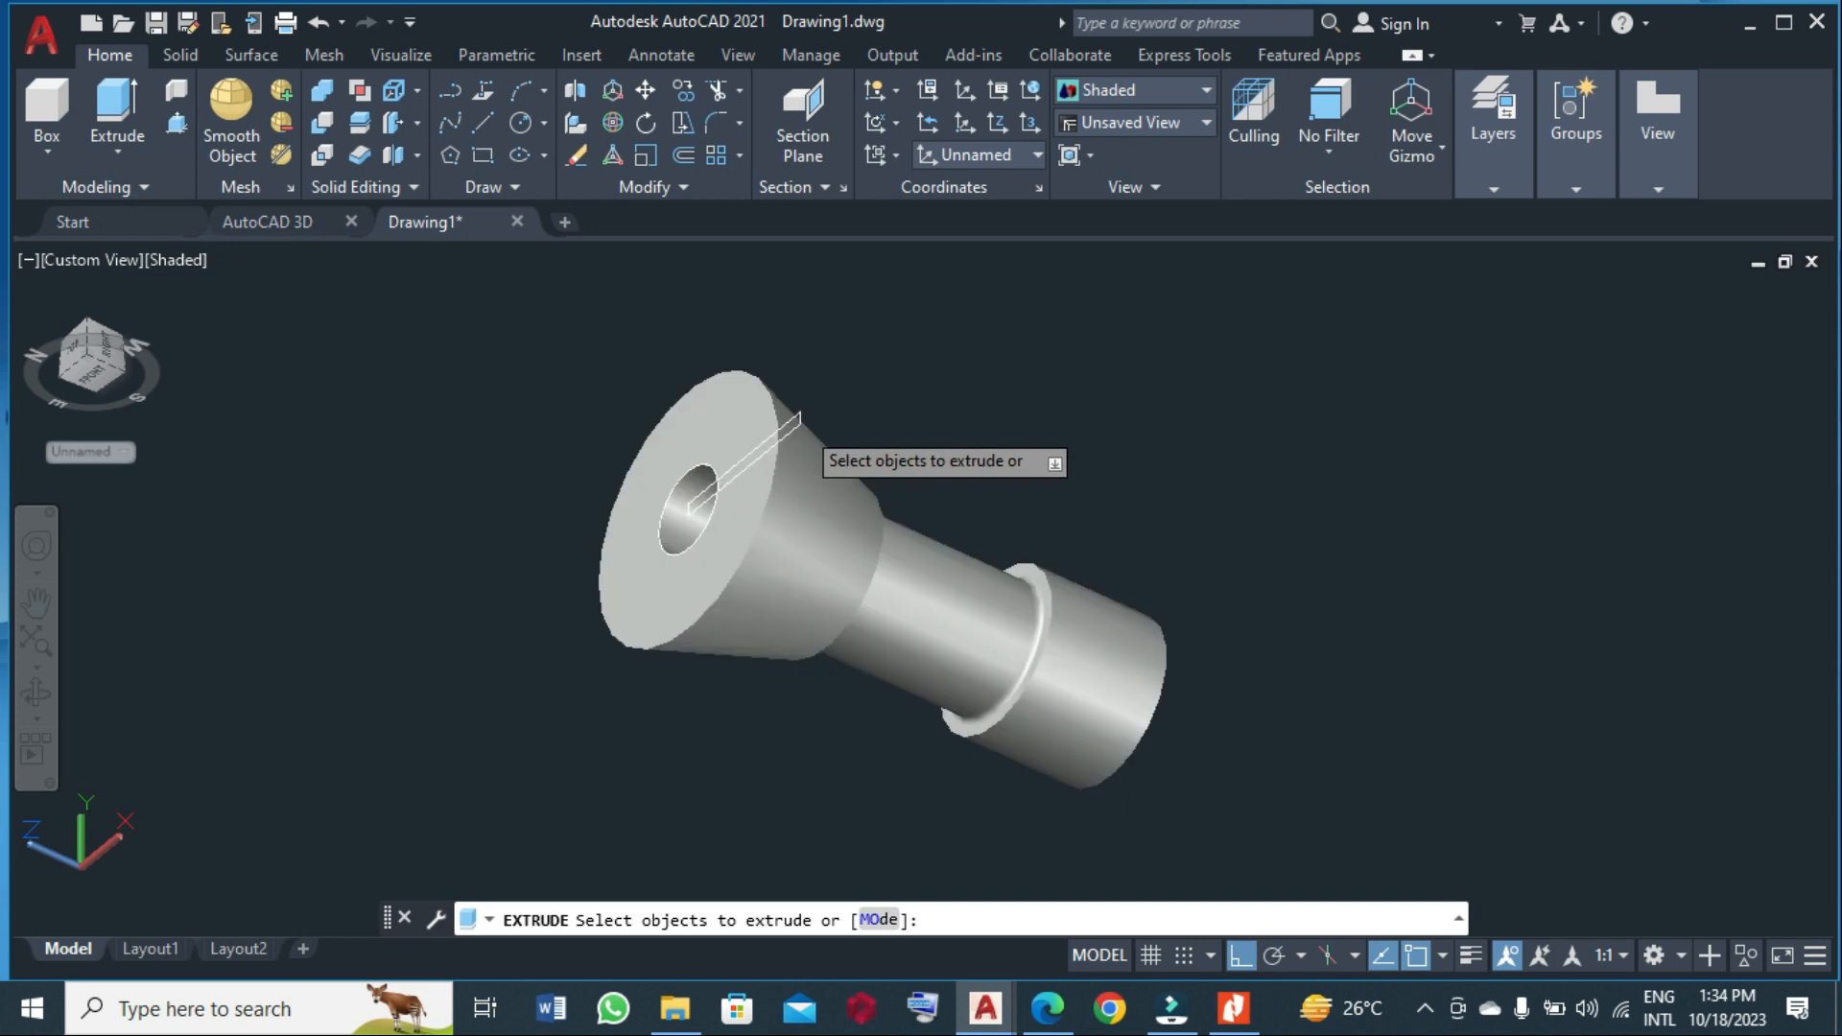
key("Return")
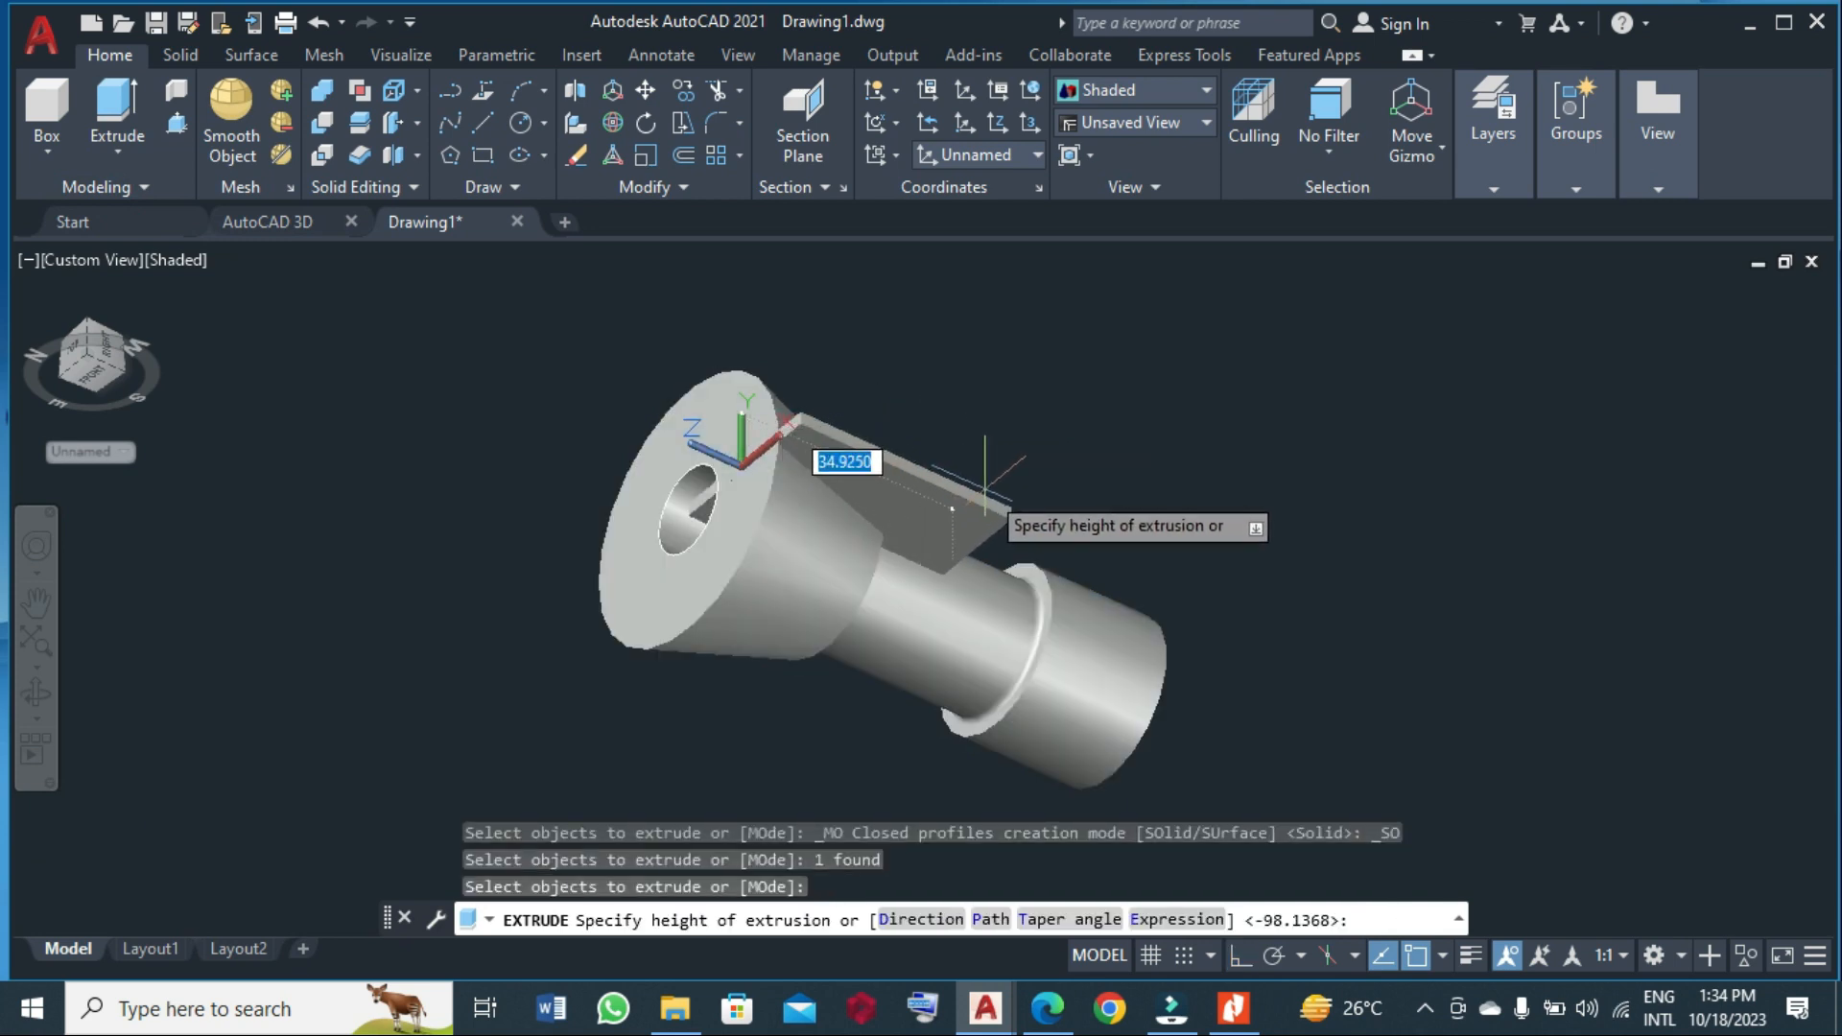
key("Return")
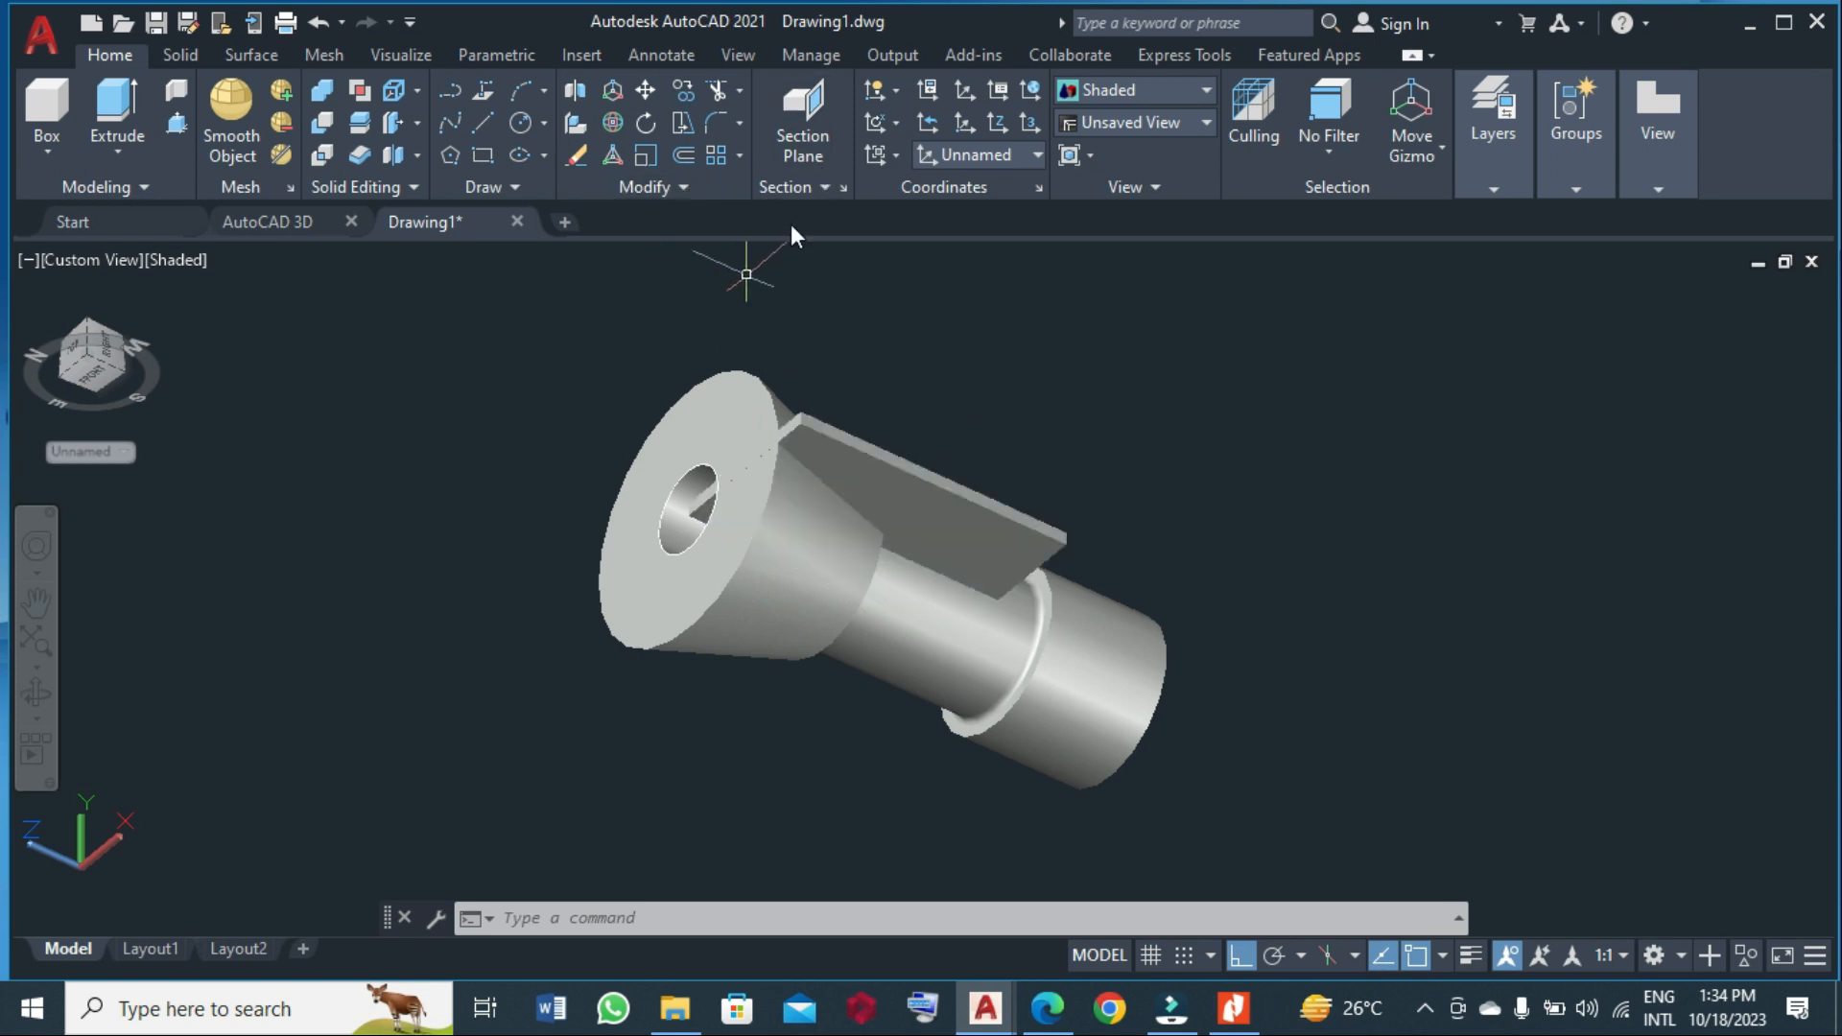
- Align the UCS with the collet's wide end face
left_click(896, 156)
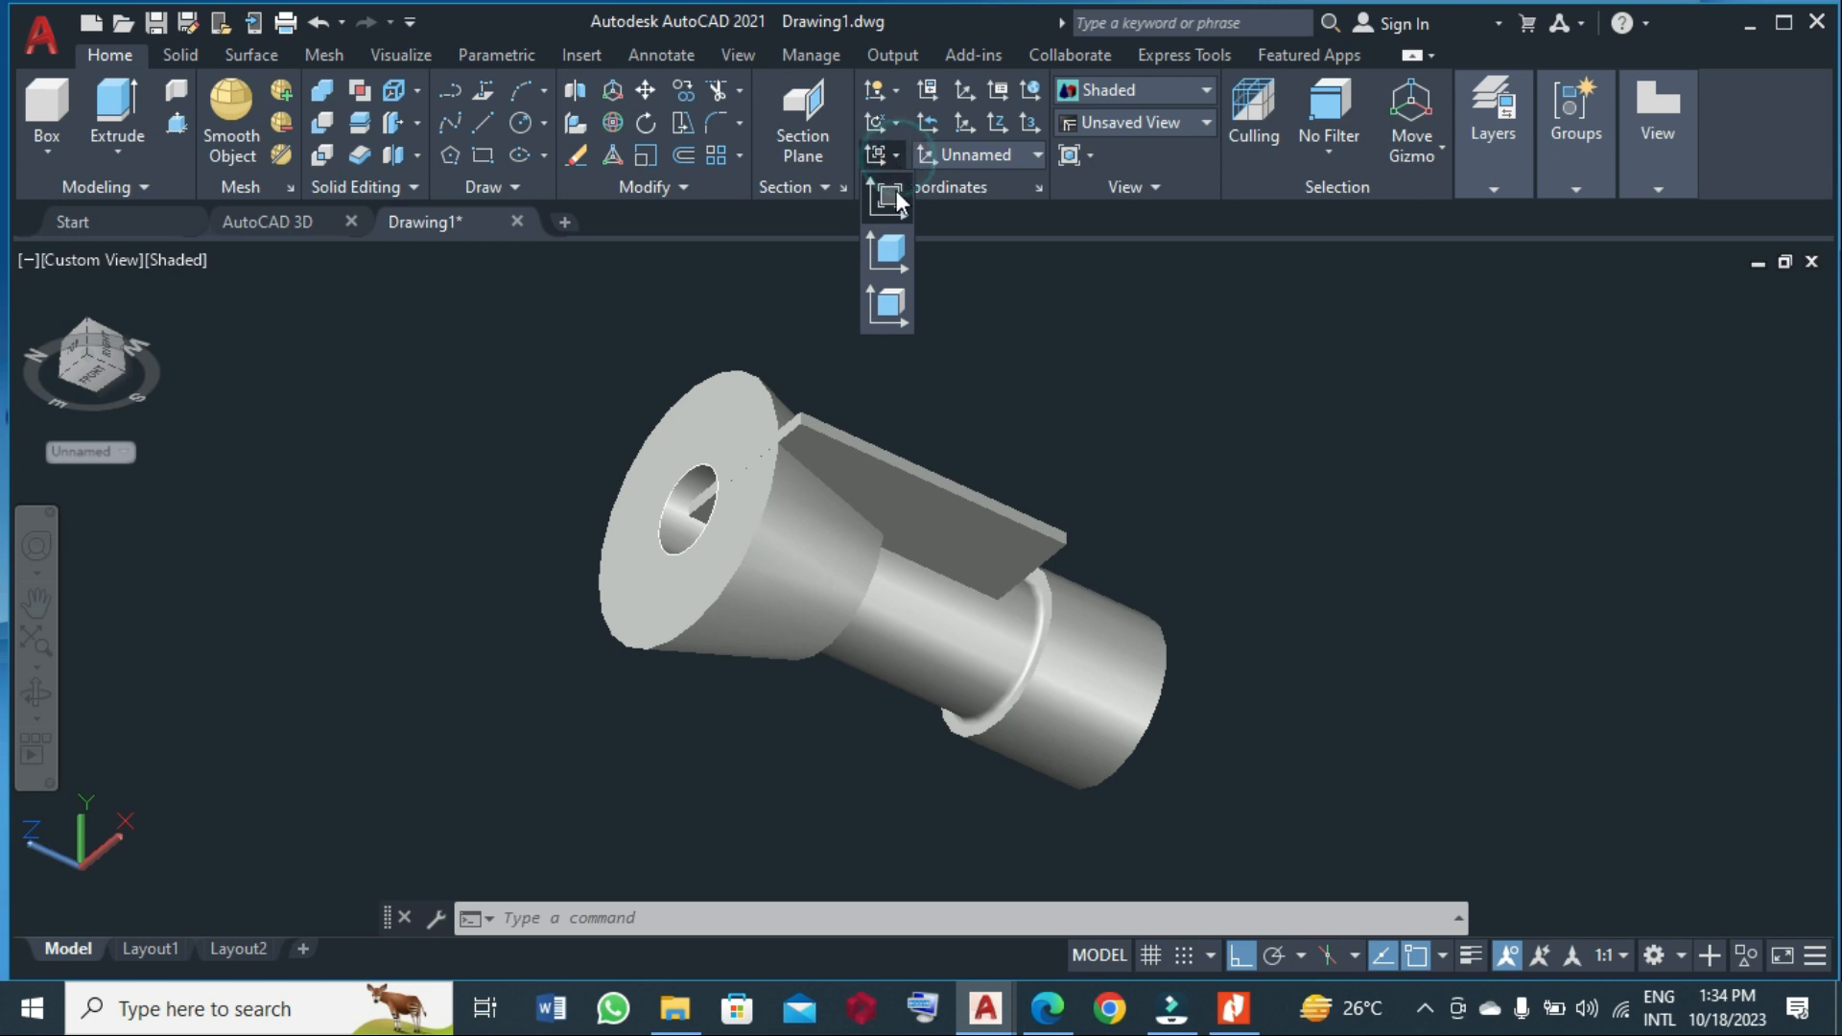
left_click(887, 251)
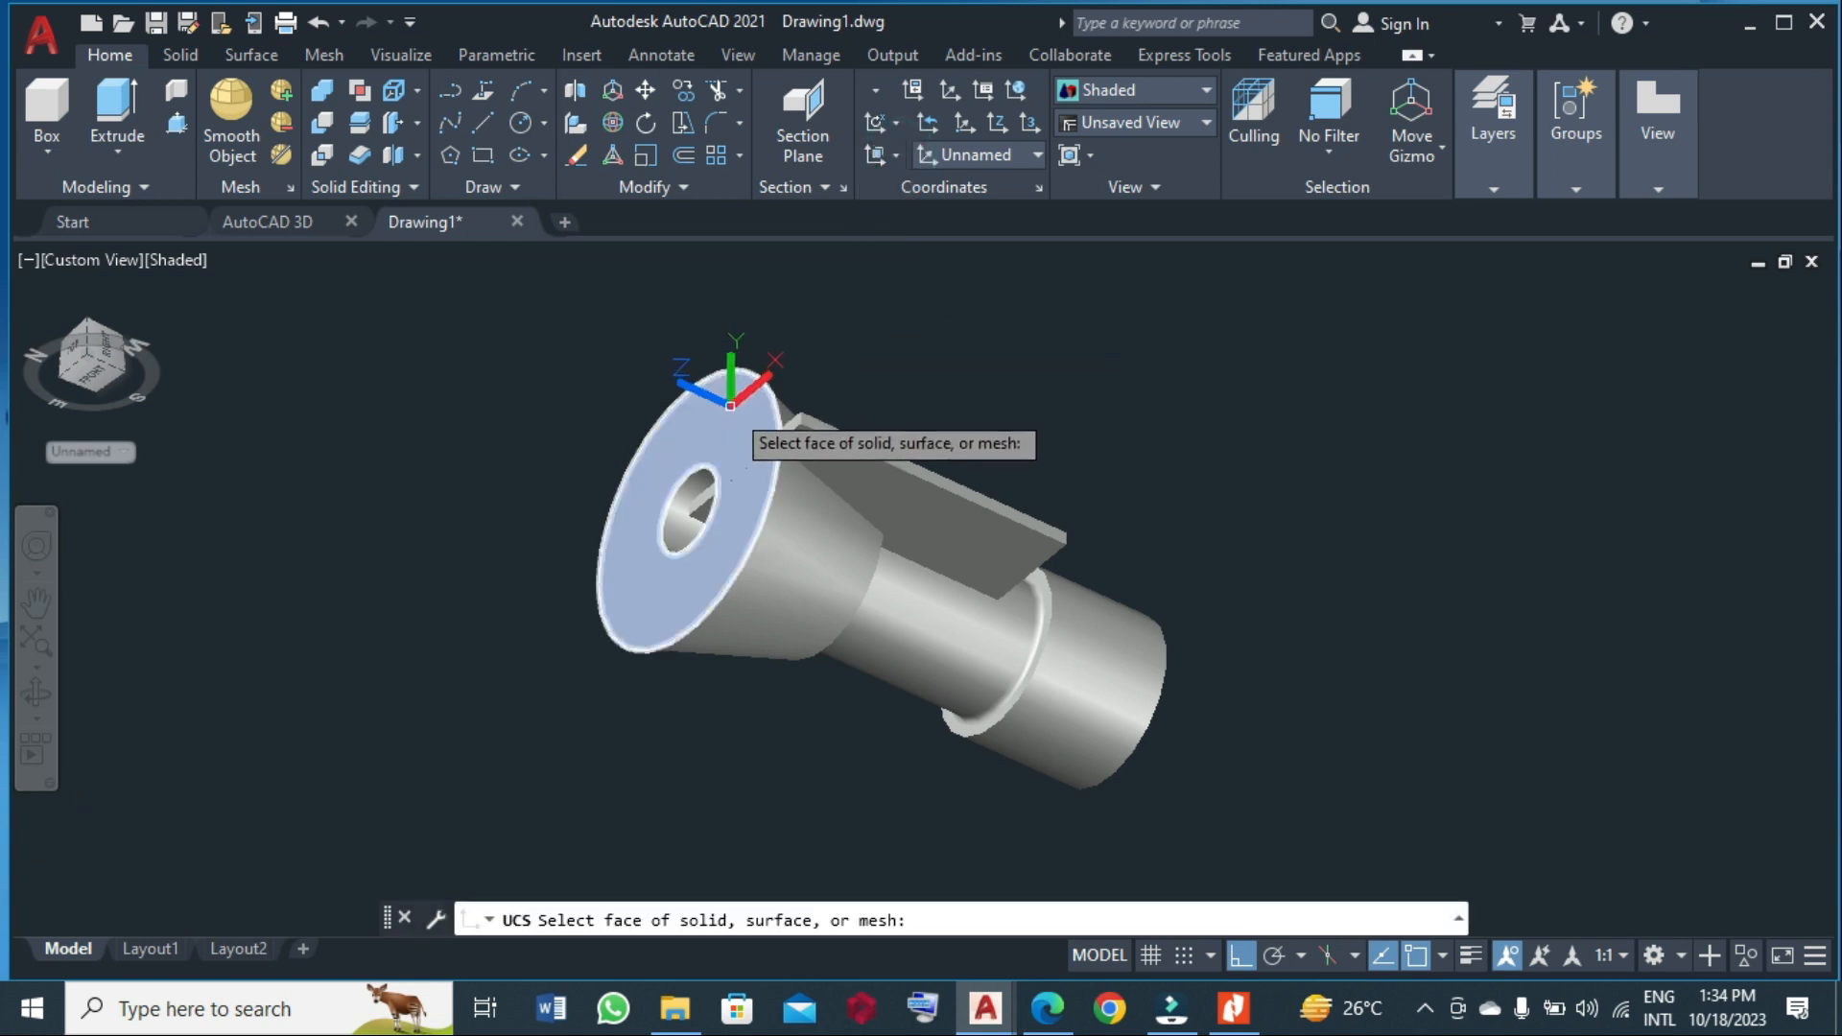
left_click(732, 420)
key("Return")
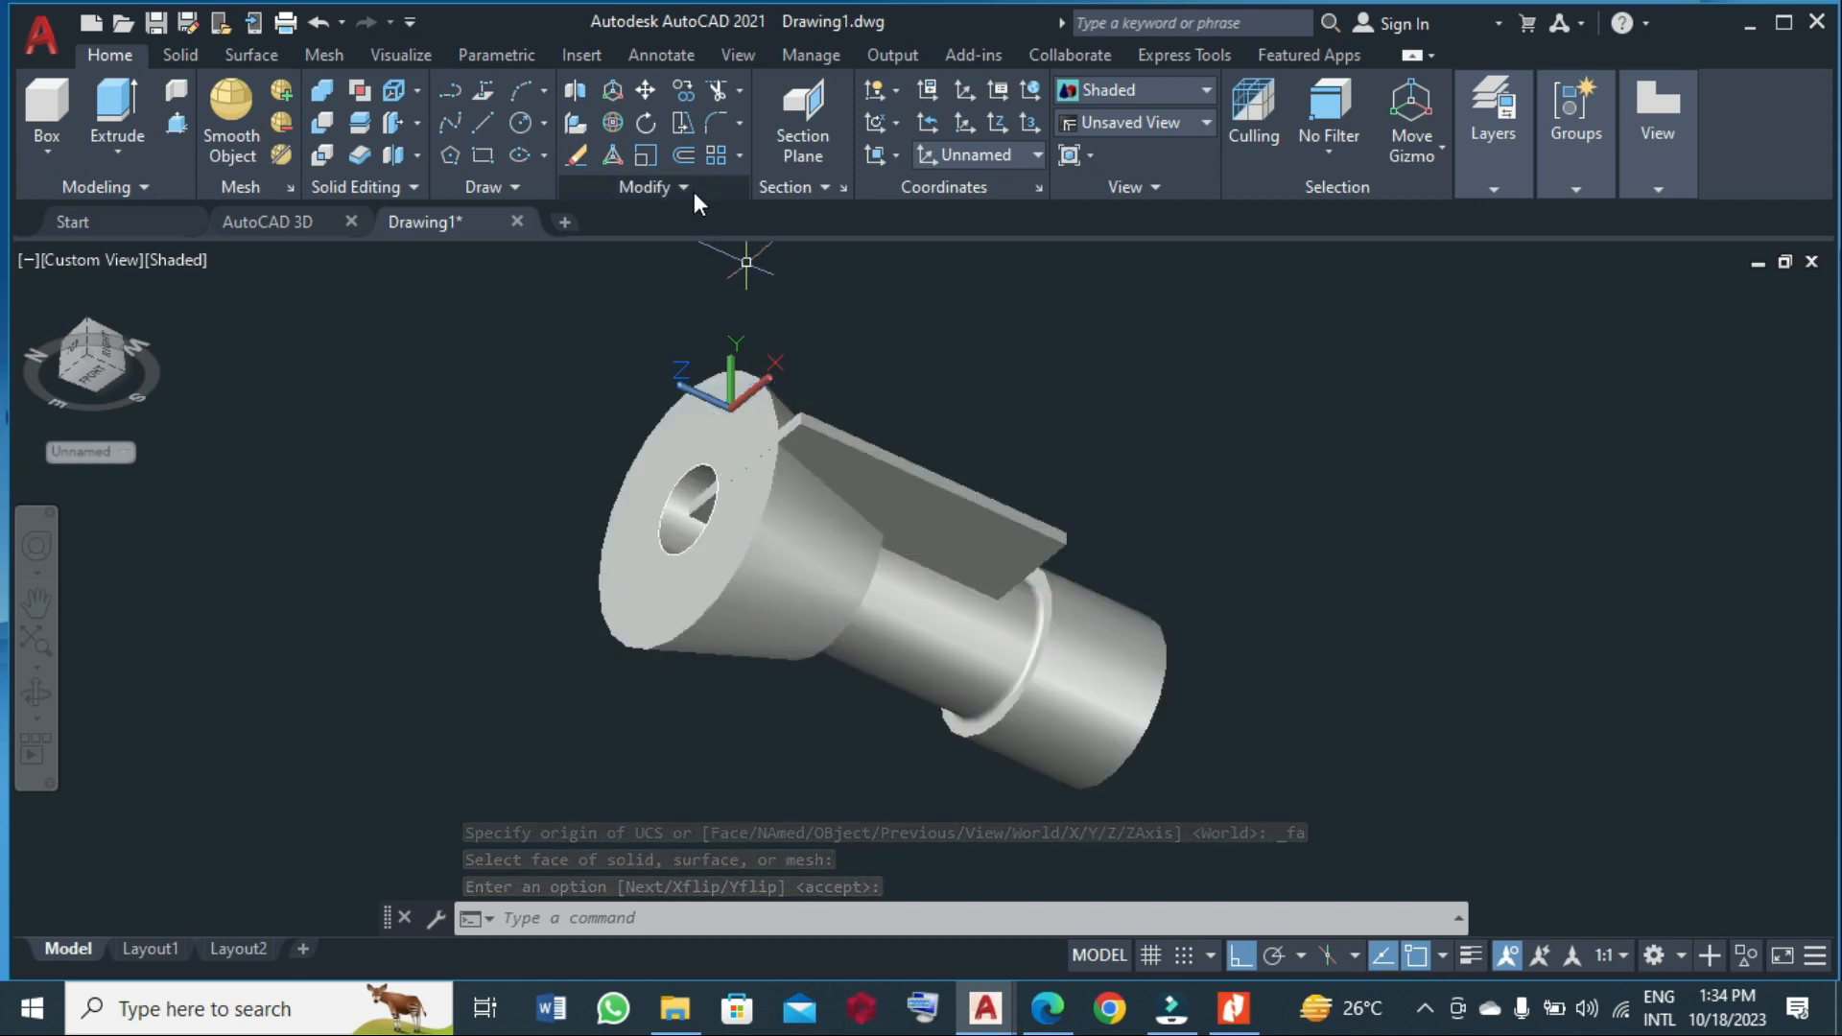
- Create a polar array of the thin plate solid around the bore centre with 3 items filling 360 degrees
left_click(808, 417)
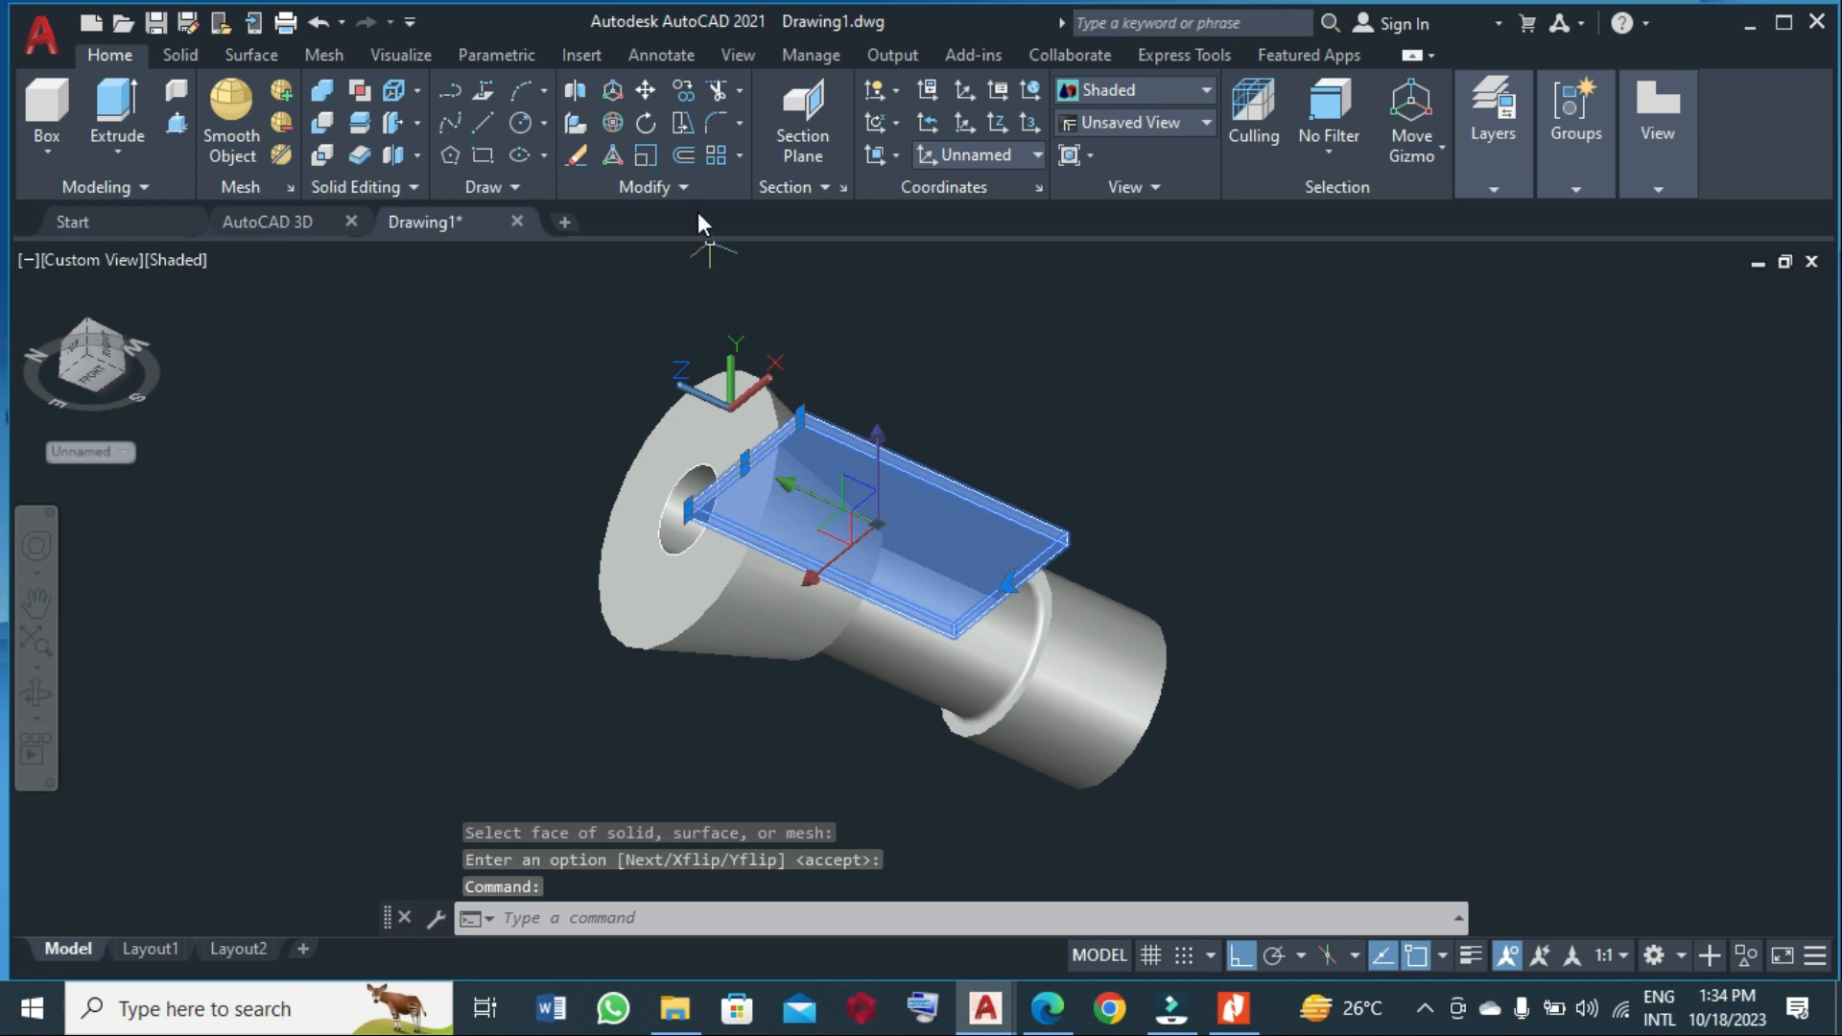
left_click(677, 188)
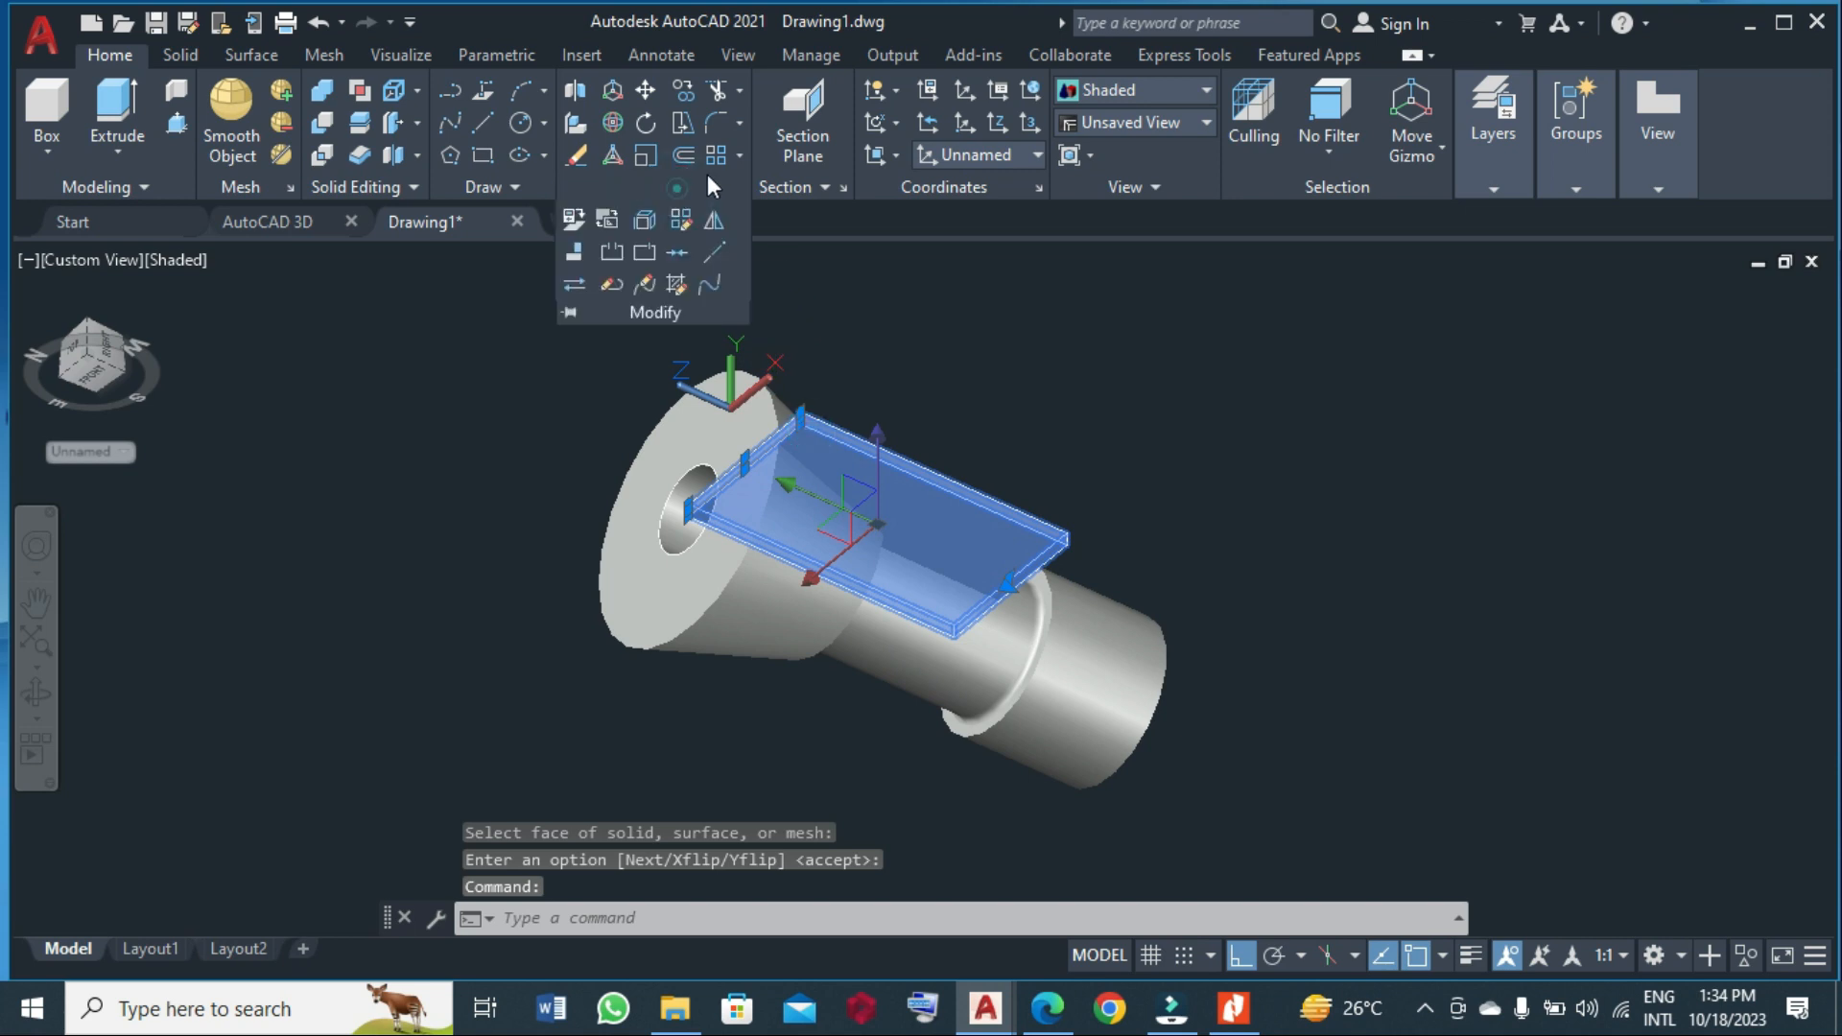
left_click(739, 151)
left_click(740, 152)
left_click(739, 151)
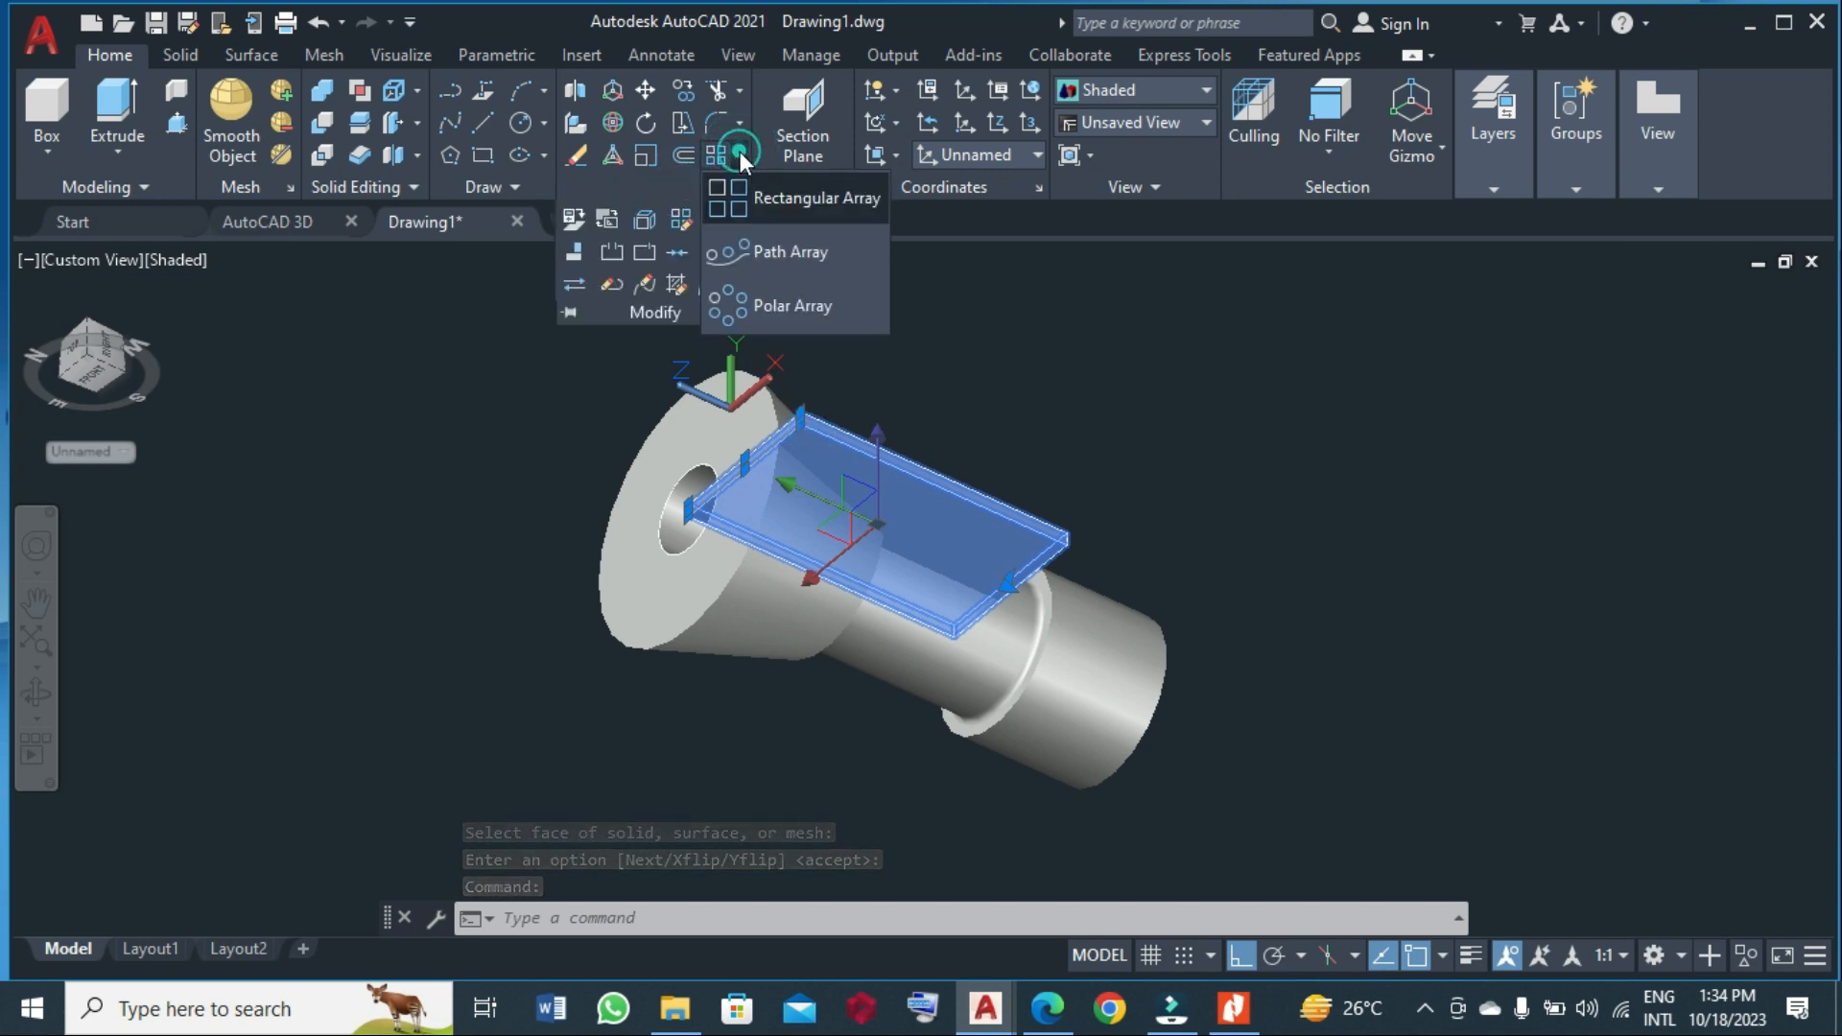
left_click(754, 295)
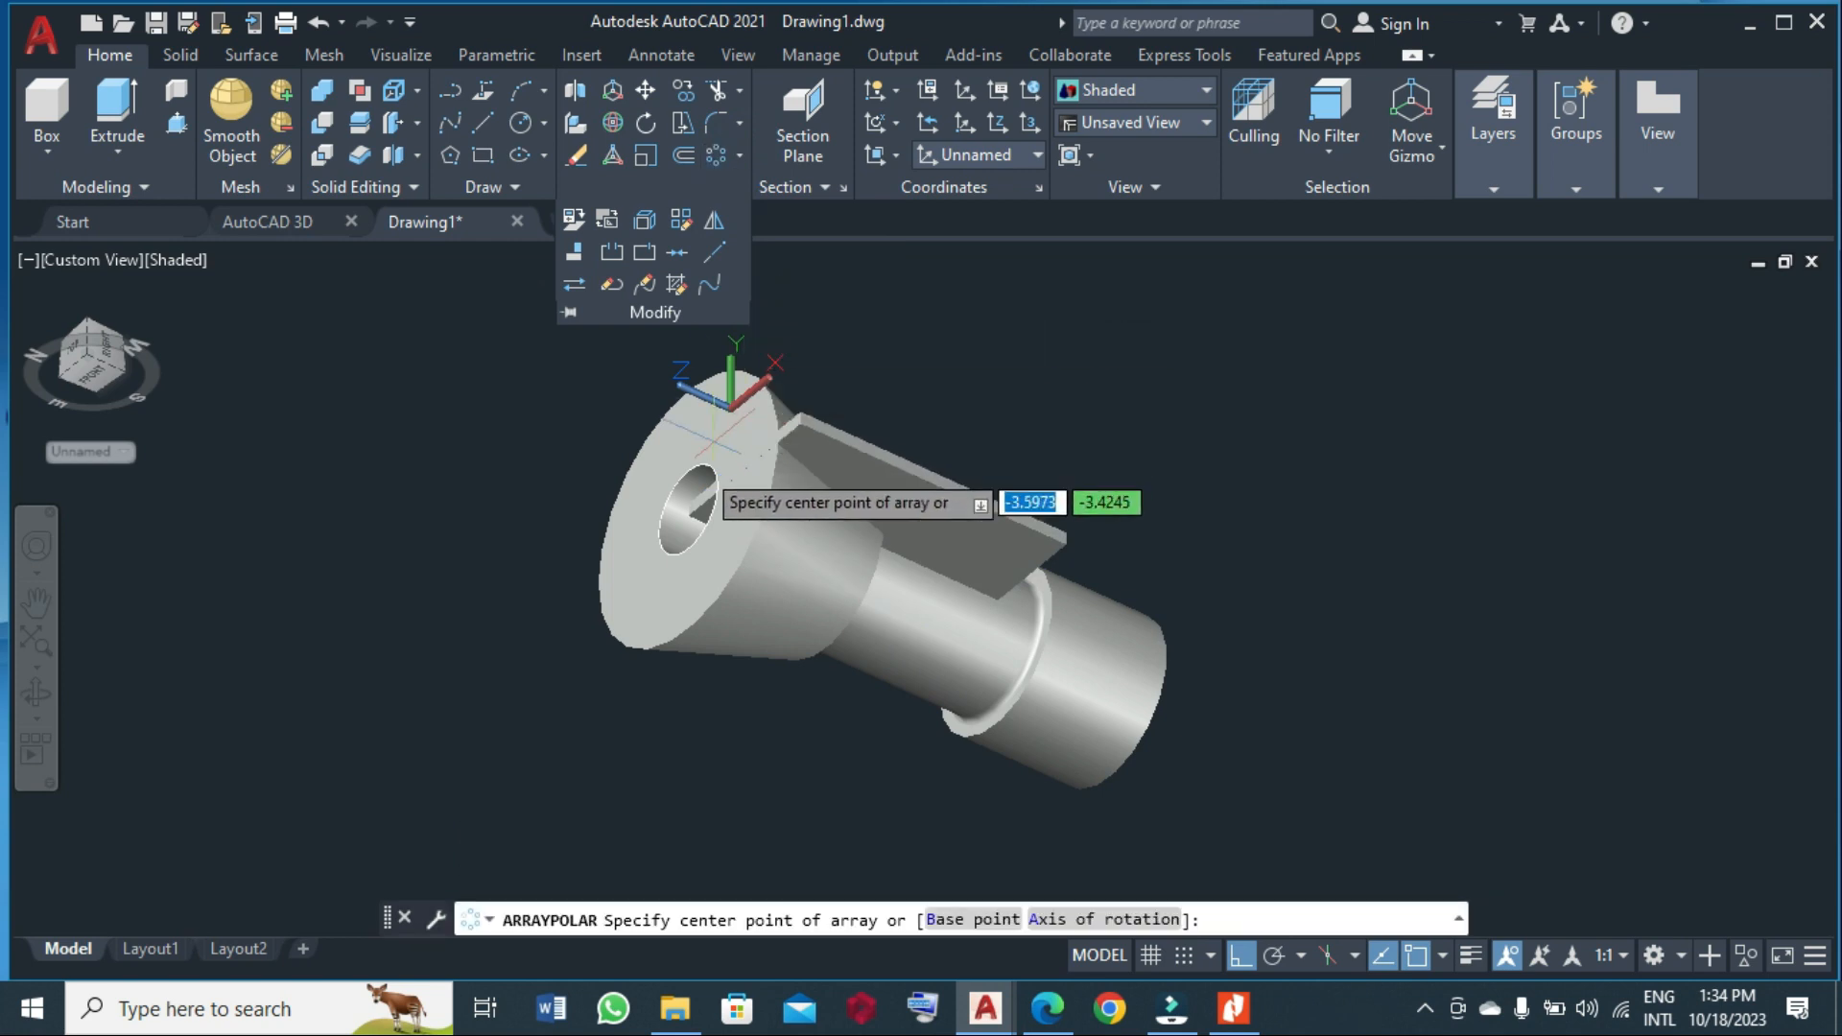
left_click(687, 509)
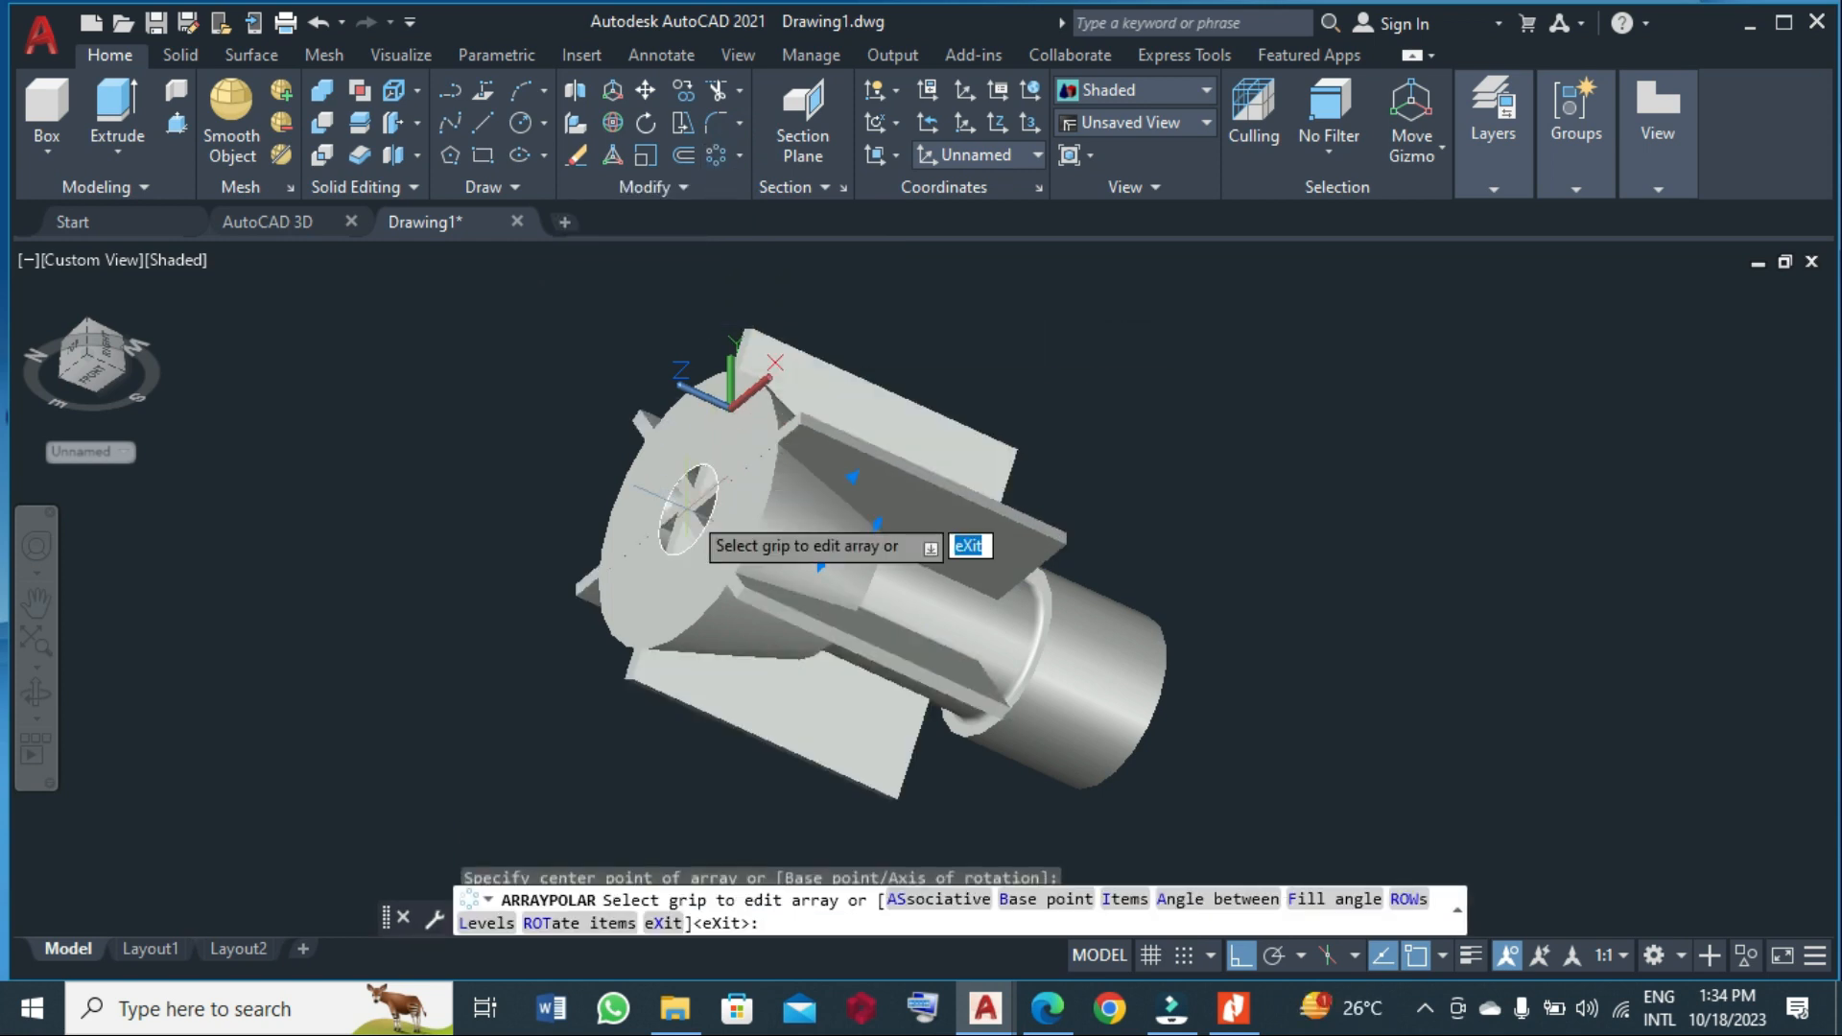
double_click(278, 92)
type("3")
key("Return")
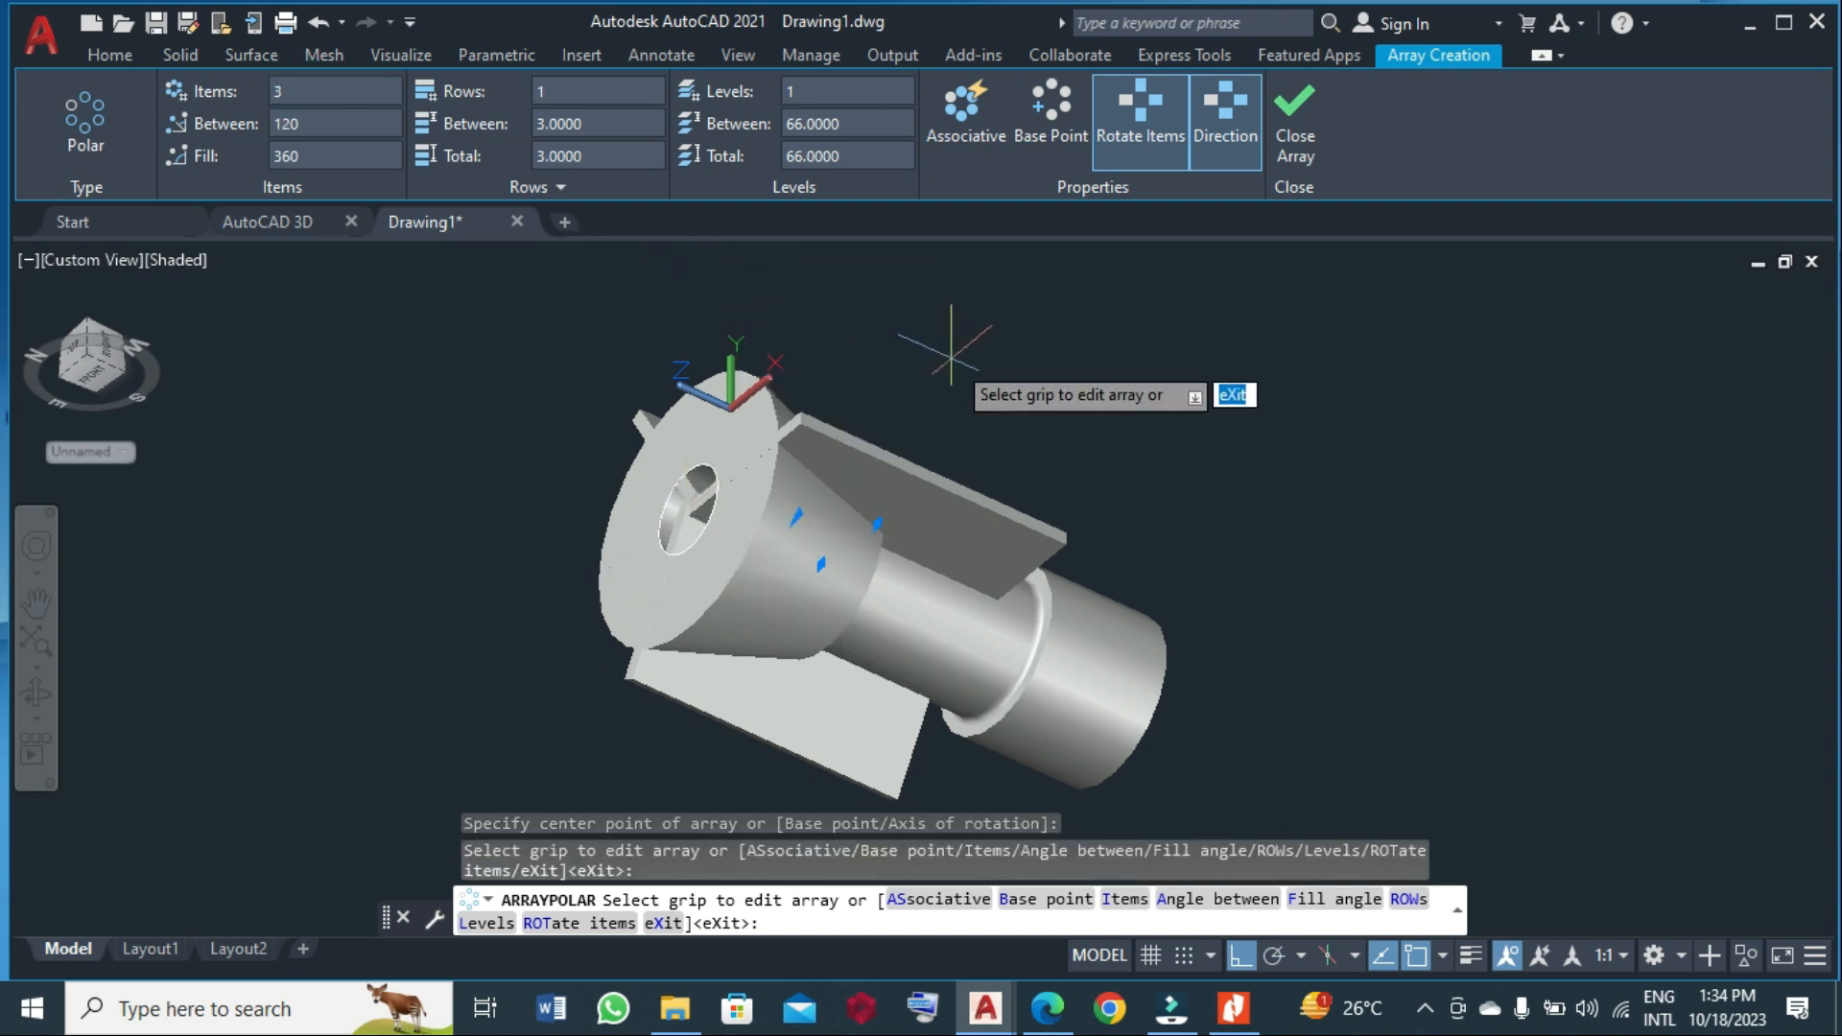
key("Return")
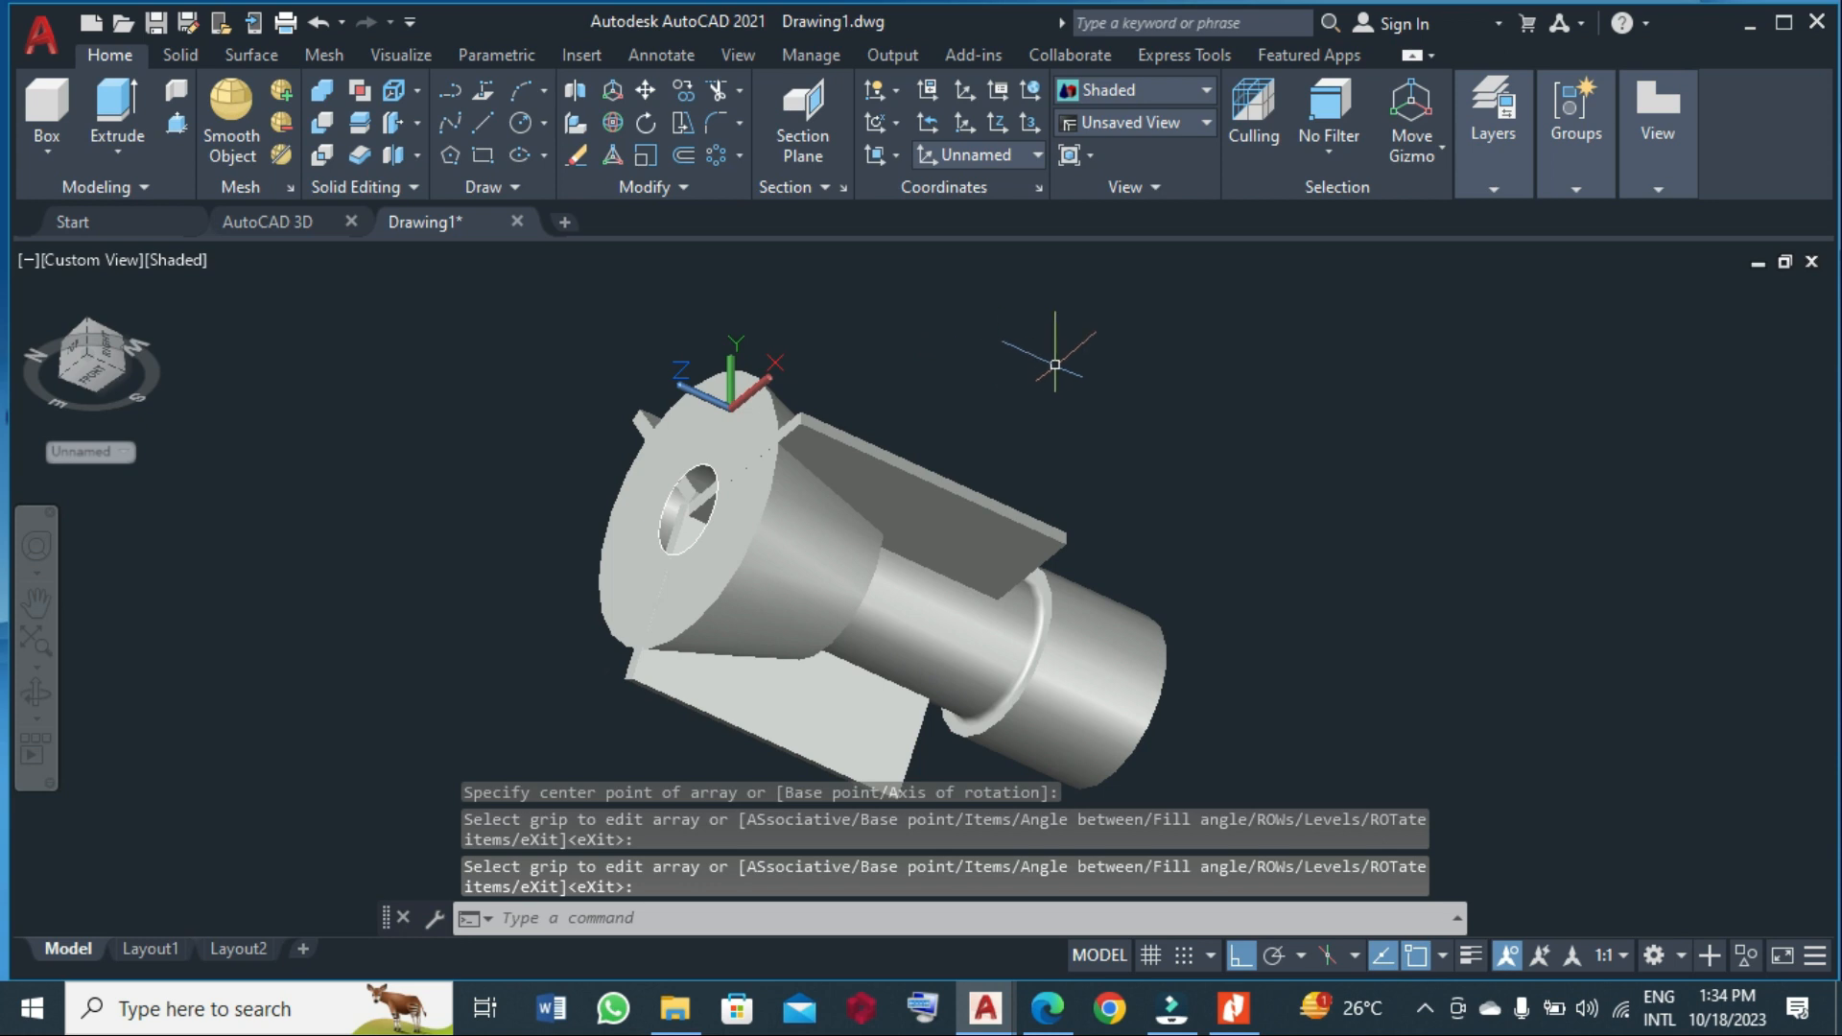
- Erase the two arrayed copies of the plate, keeping only the original one
scroll(649, 529, "up", 5)
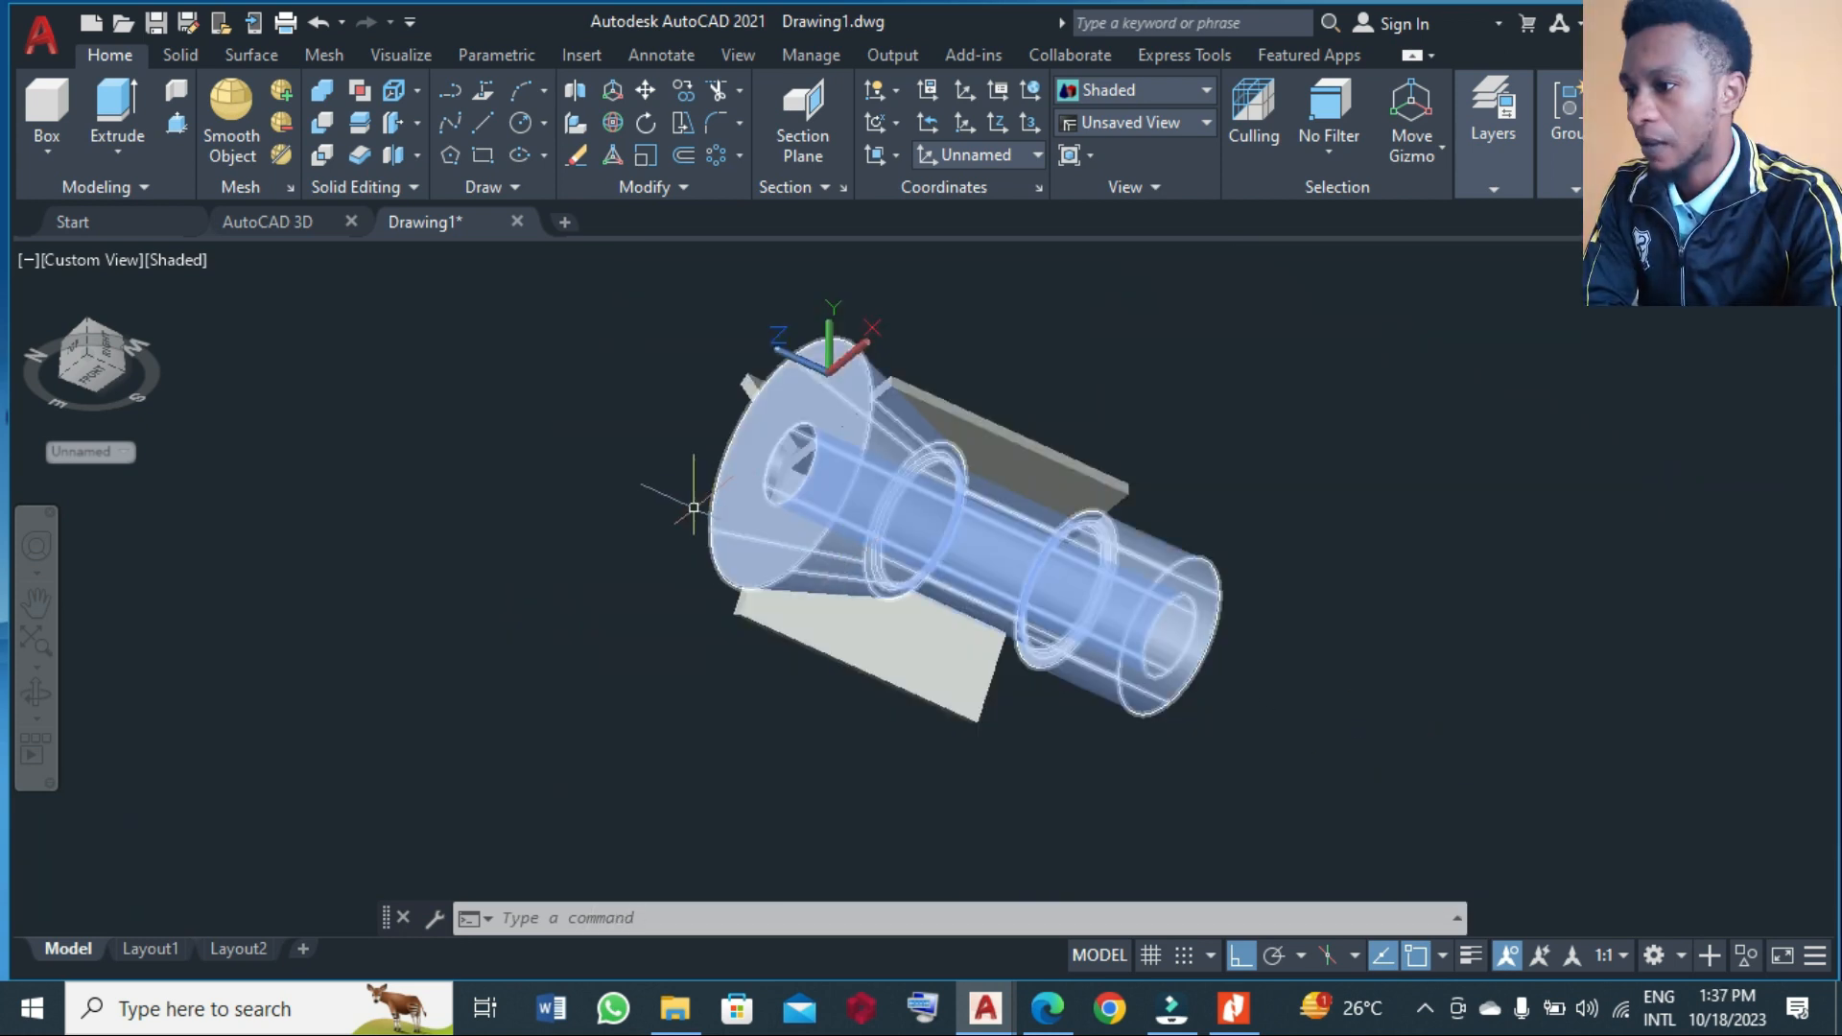
scroll(764, 508, "up", 2)
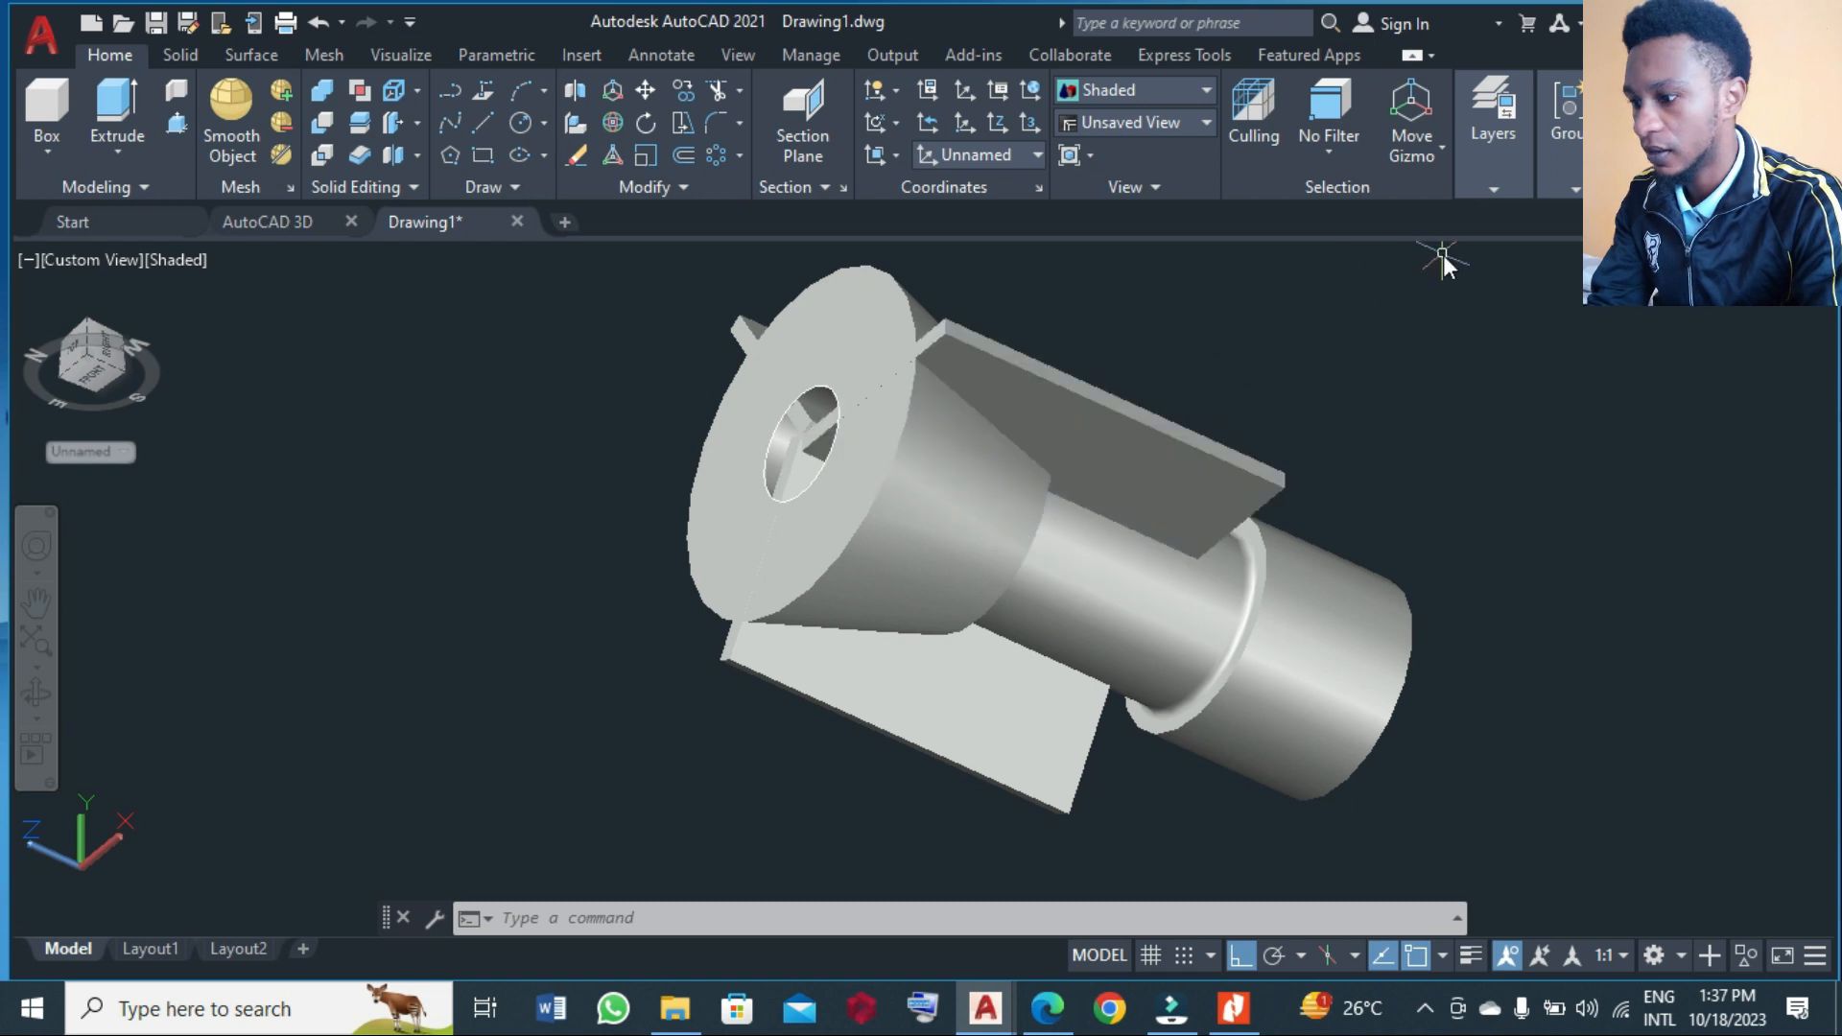
key("Return")
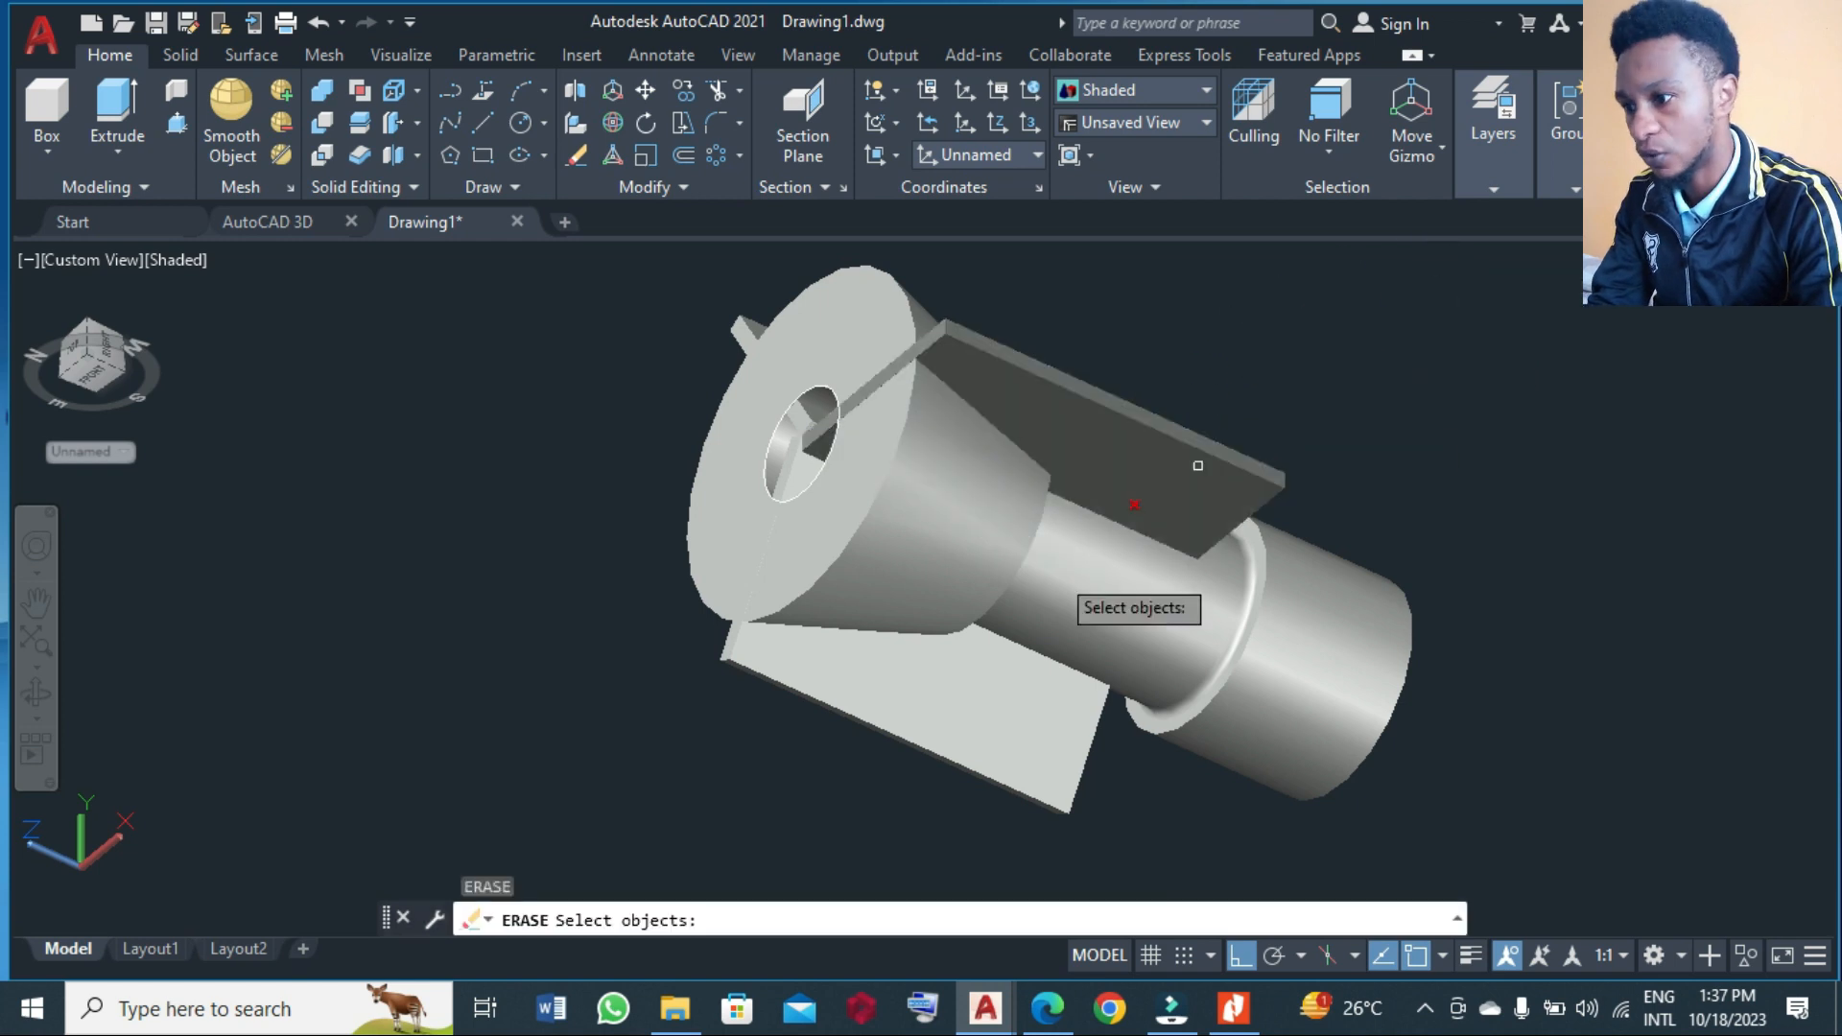
left_click(966, 695)
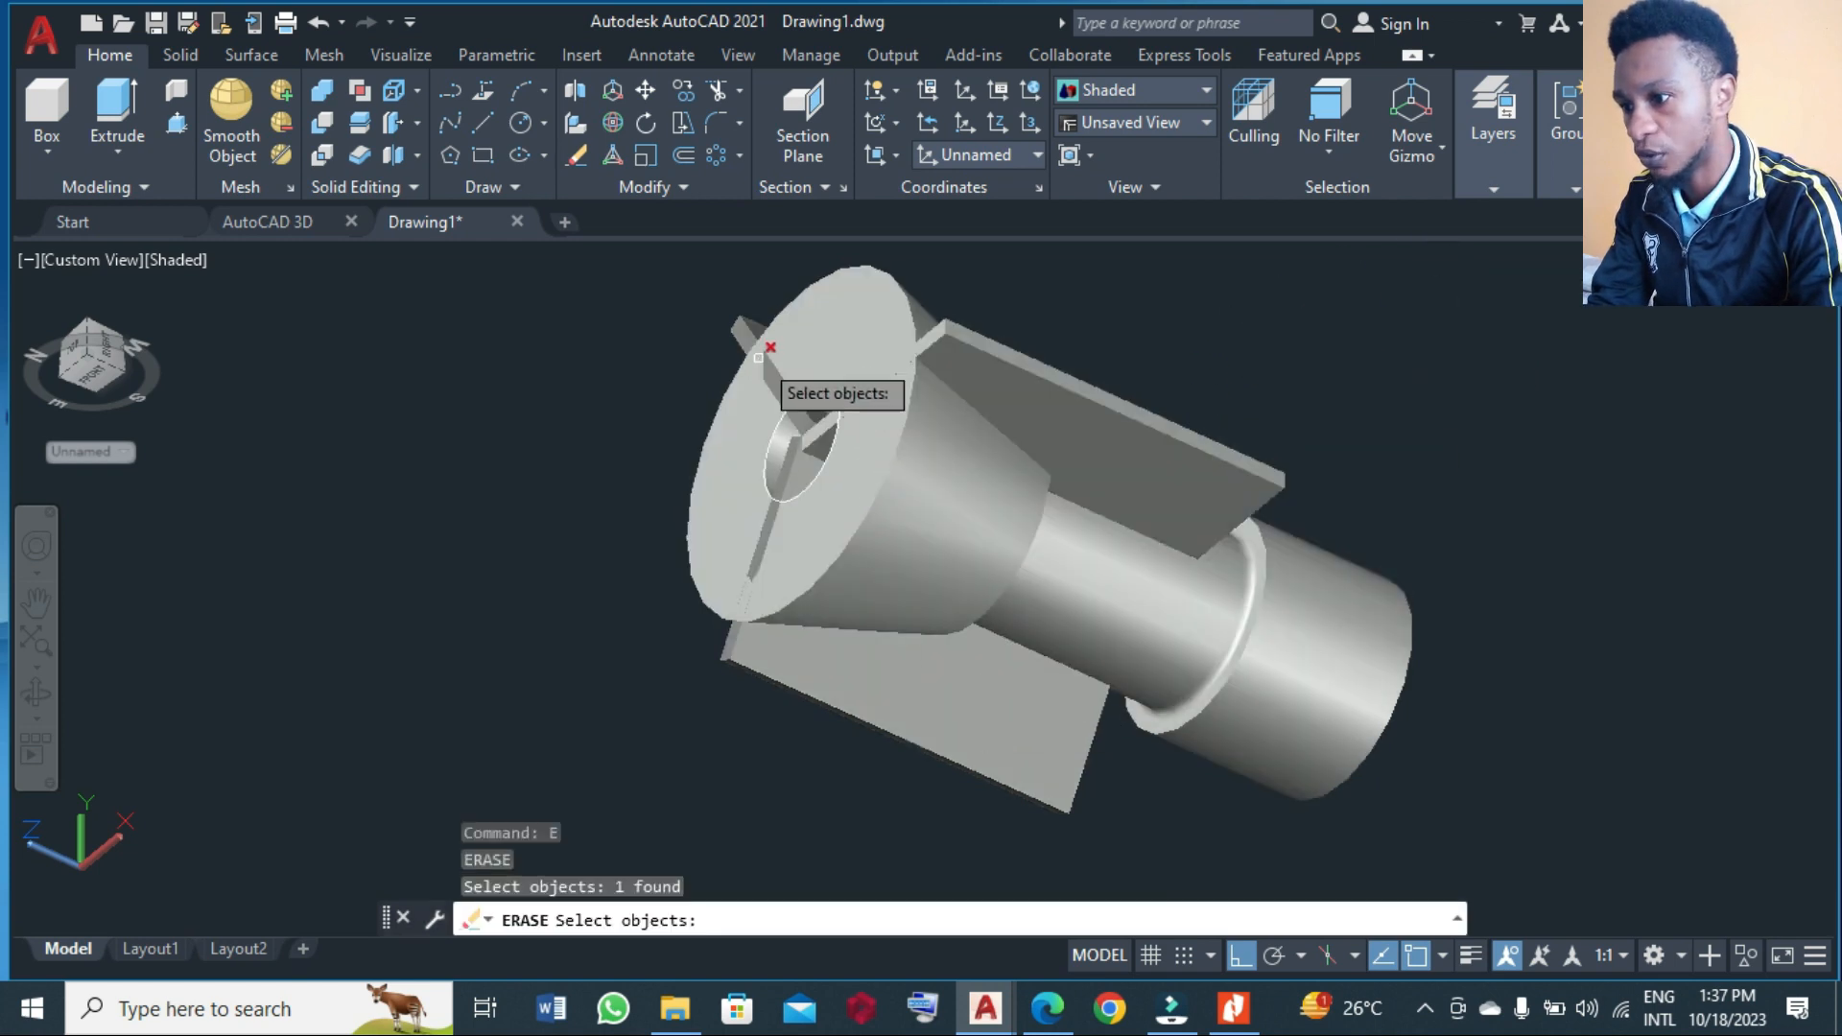
left_click(743, 334)
key("Return")
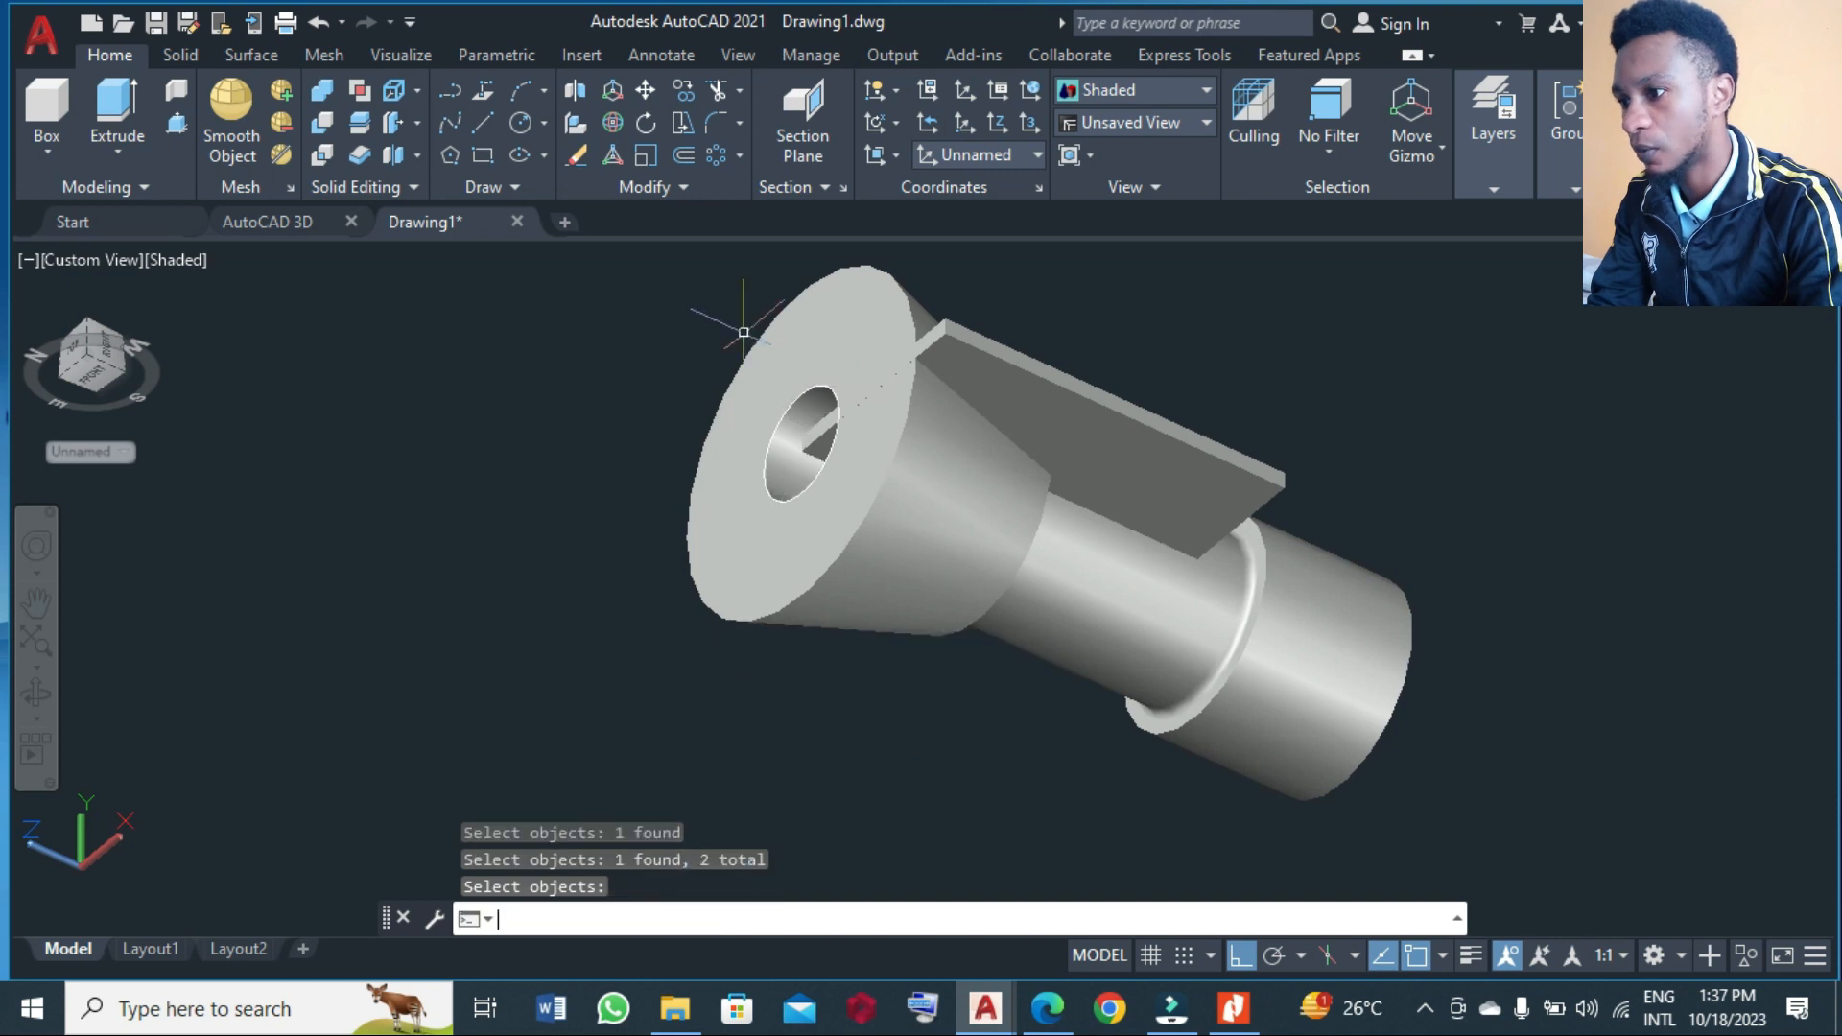
- Polar-array the remaining plate about the midpoint of its inner edge at the bore centre, using 3 items over 360 degrees
left_click(715, 155)
left_click(976, 349)
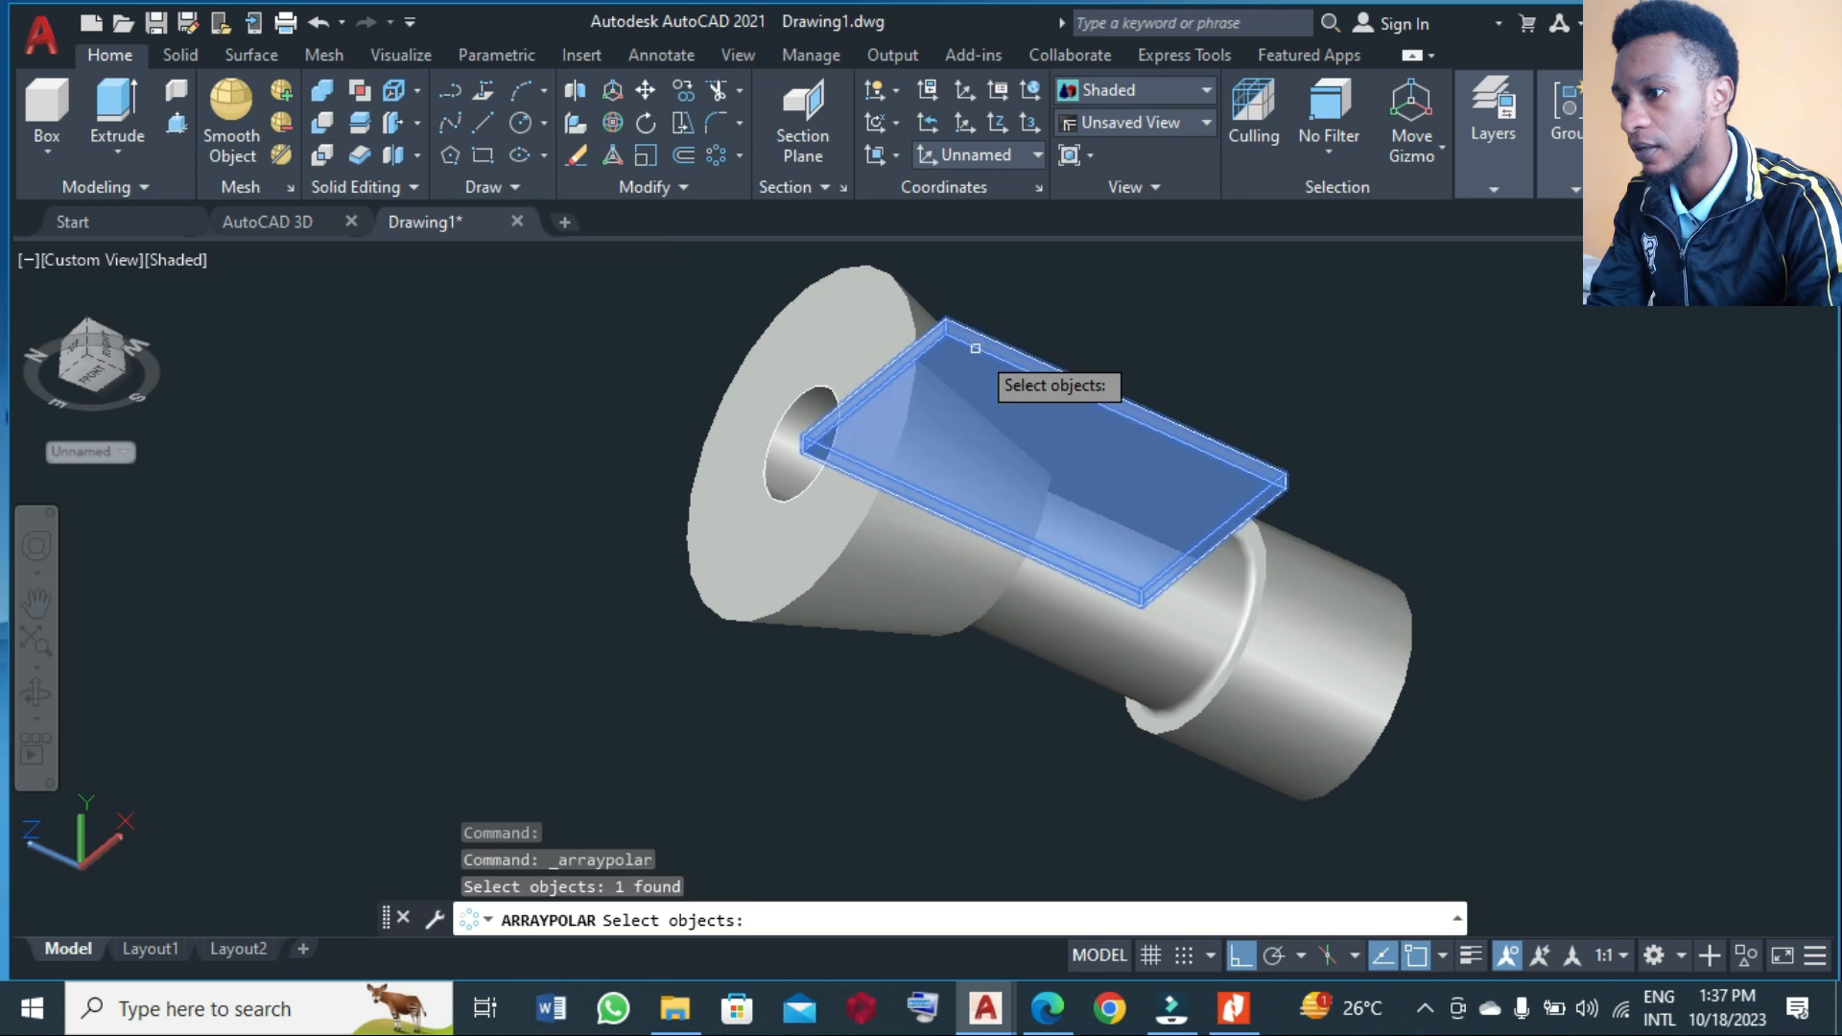
key("Return")
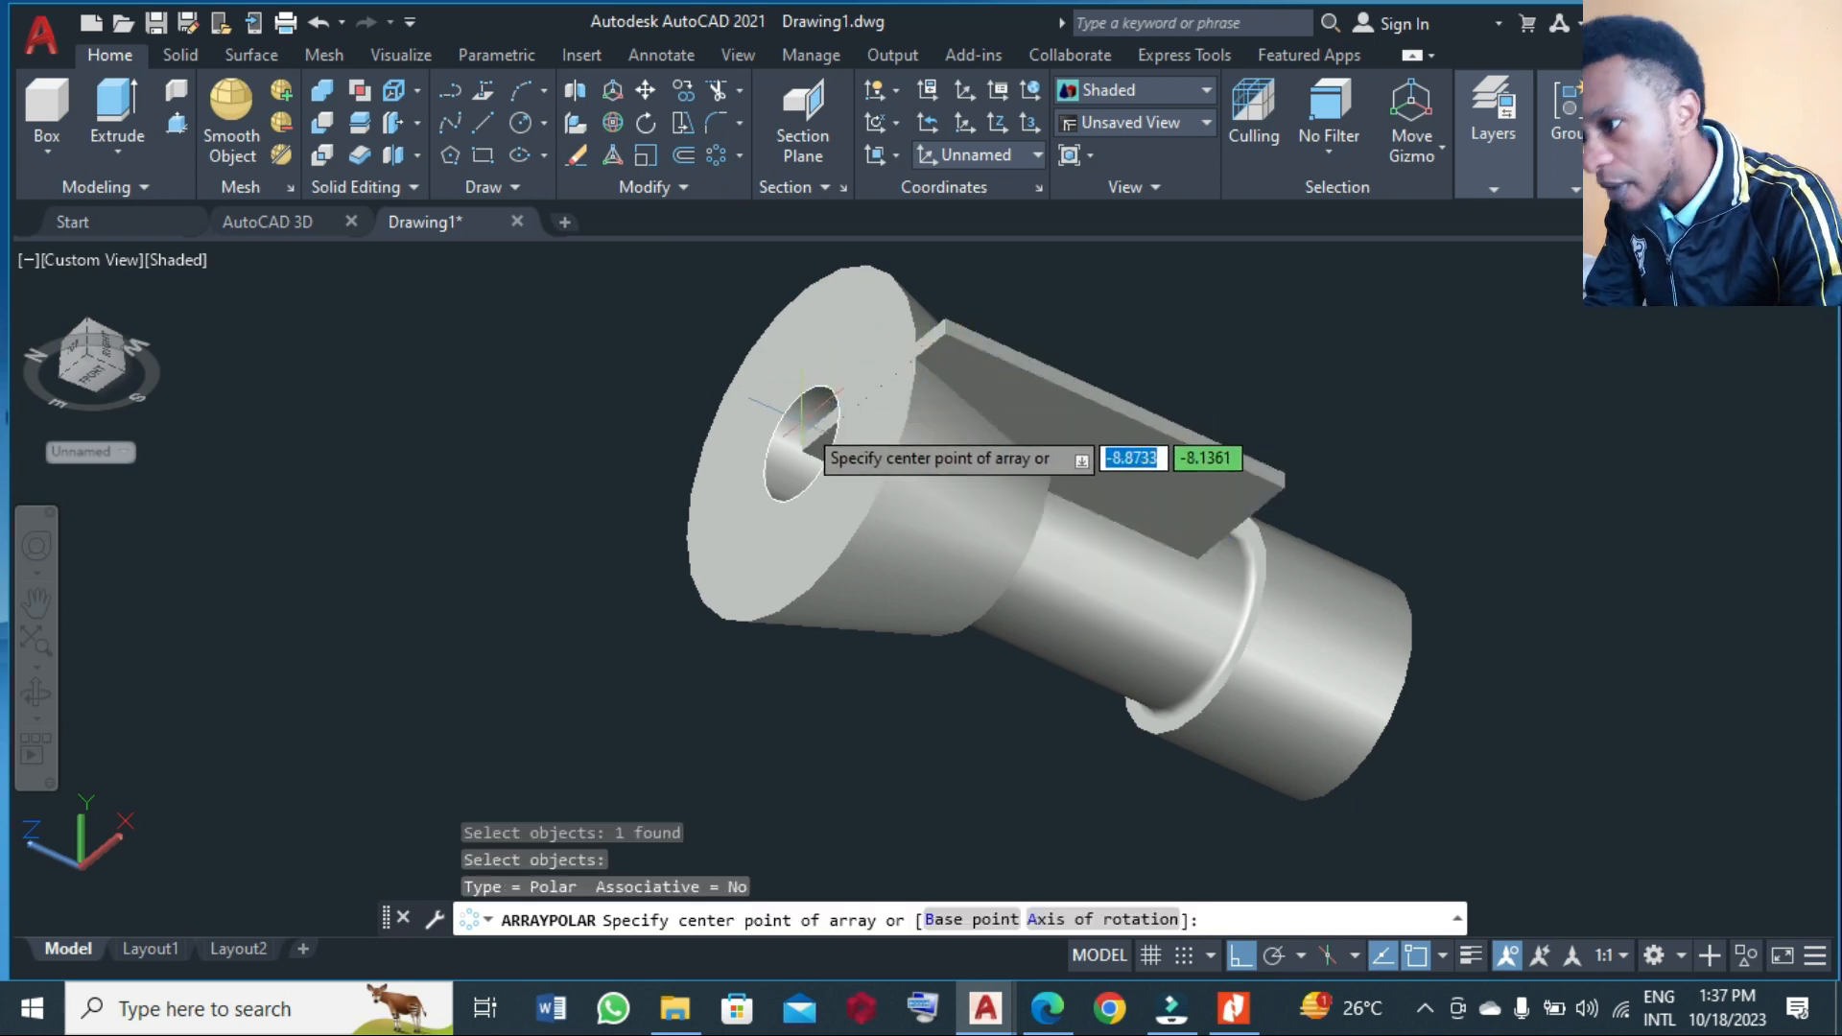
scroll(800, 436, "up", 5)
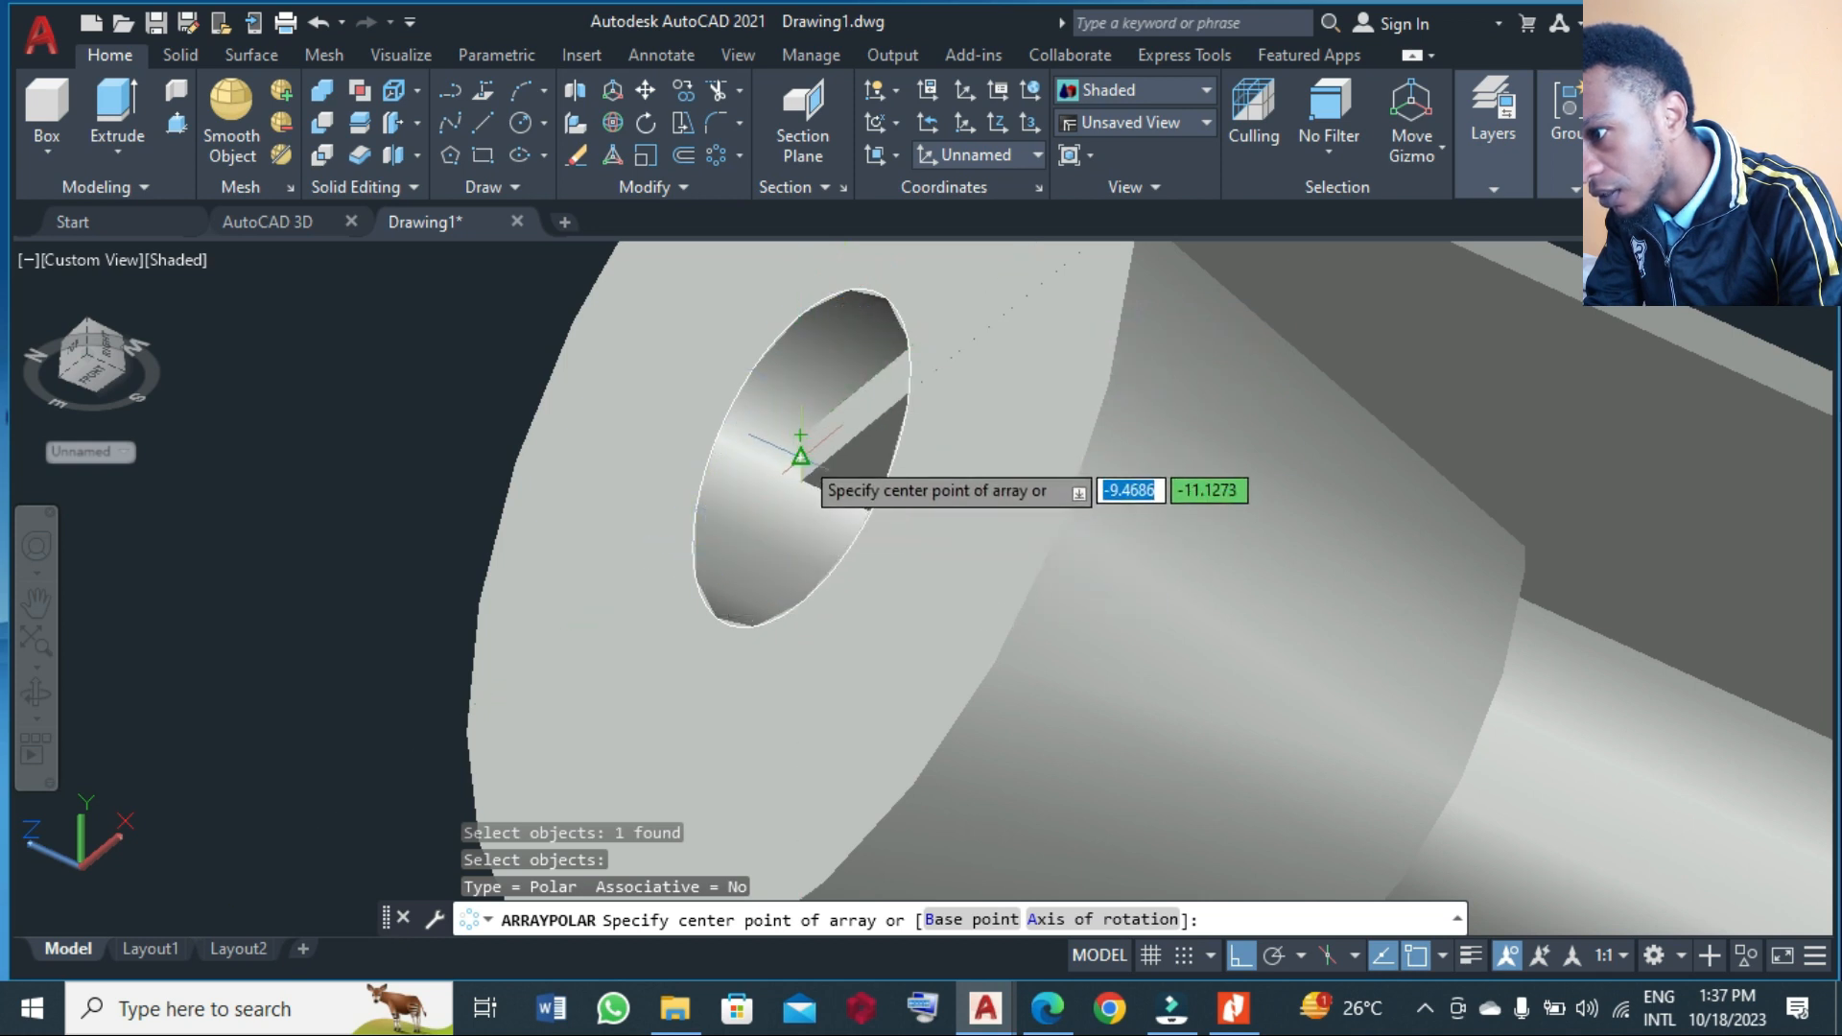
left_click(800, 436)
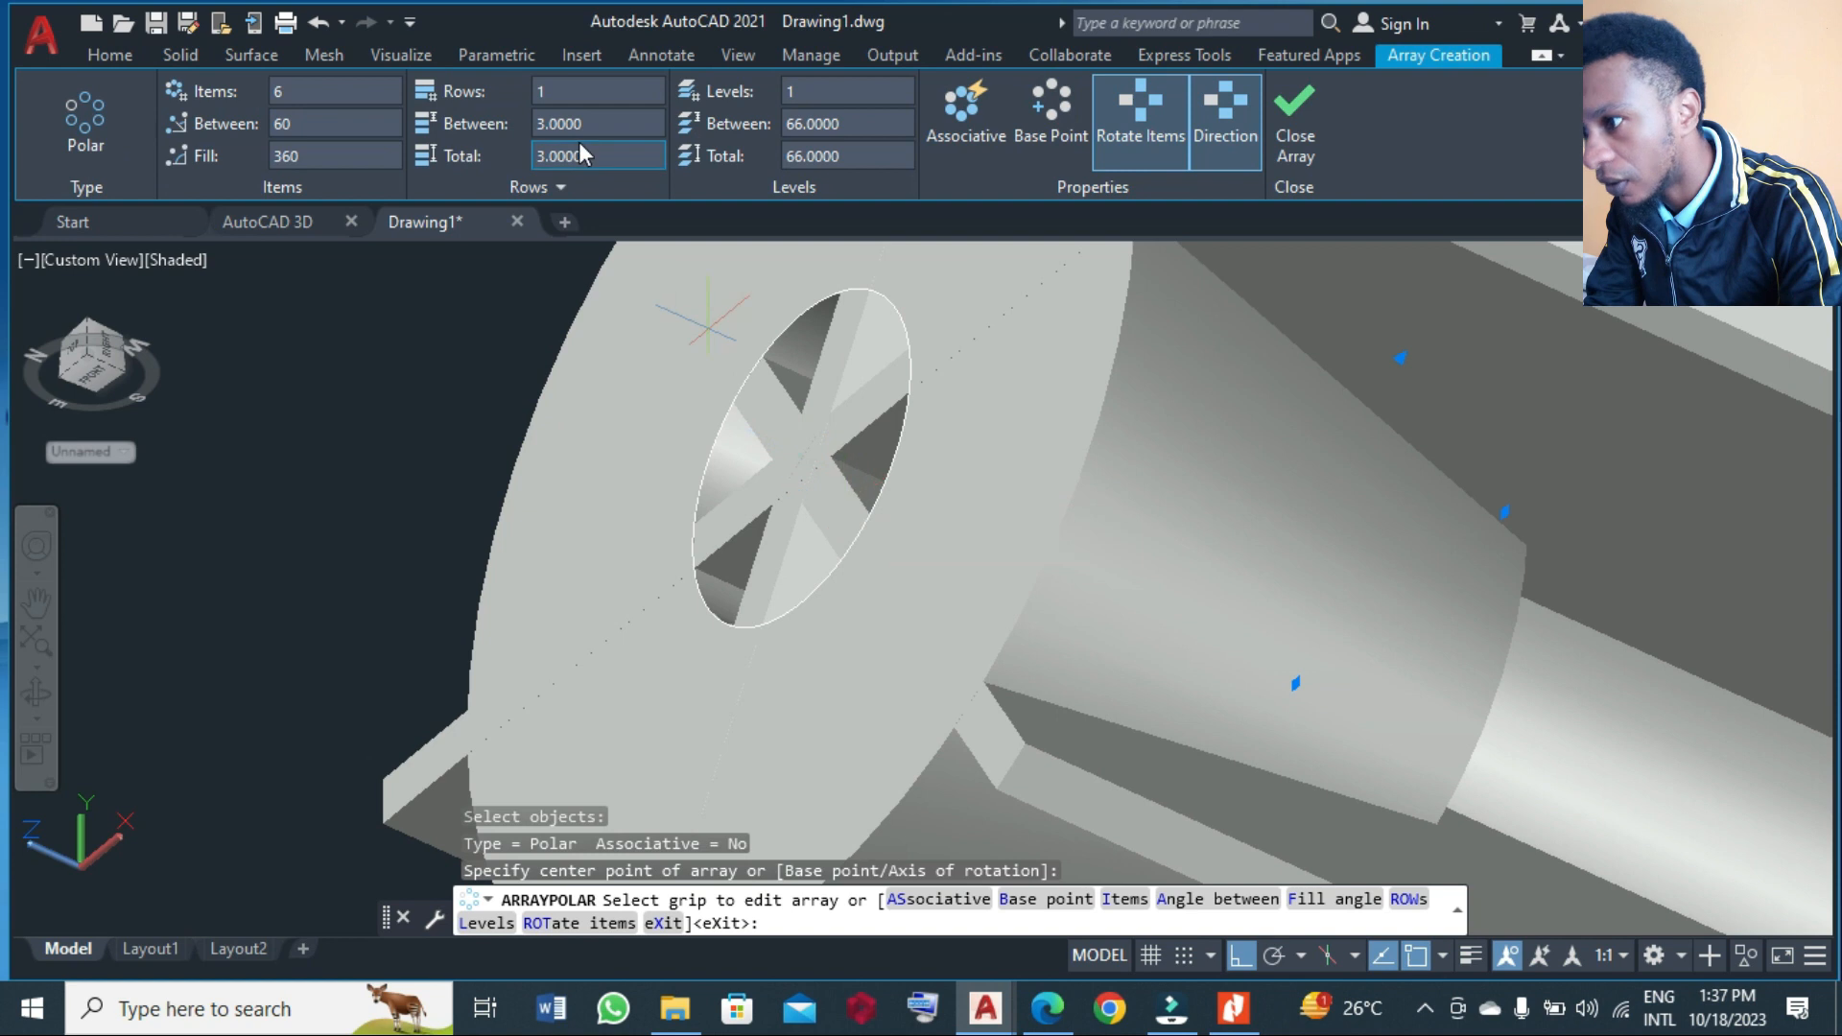
type("3")
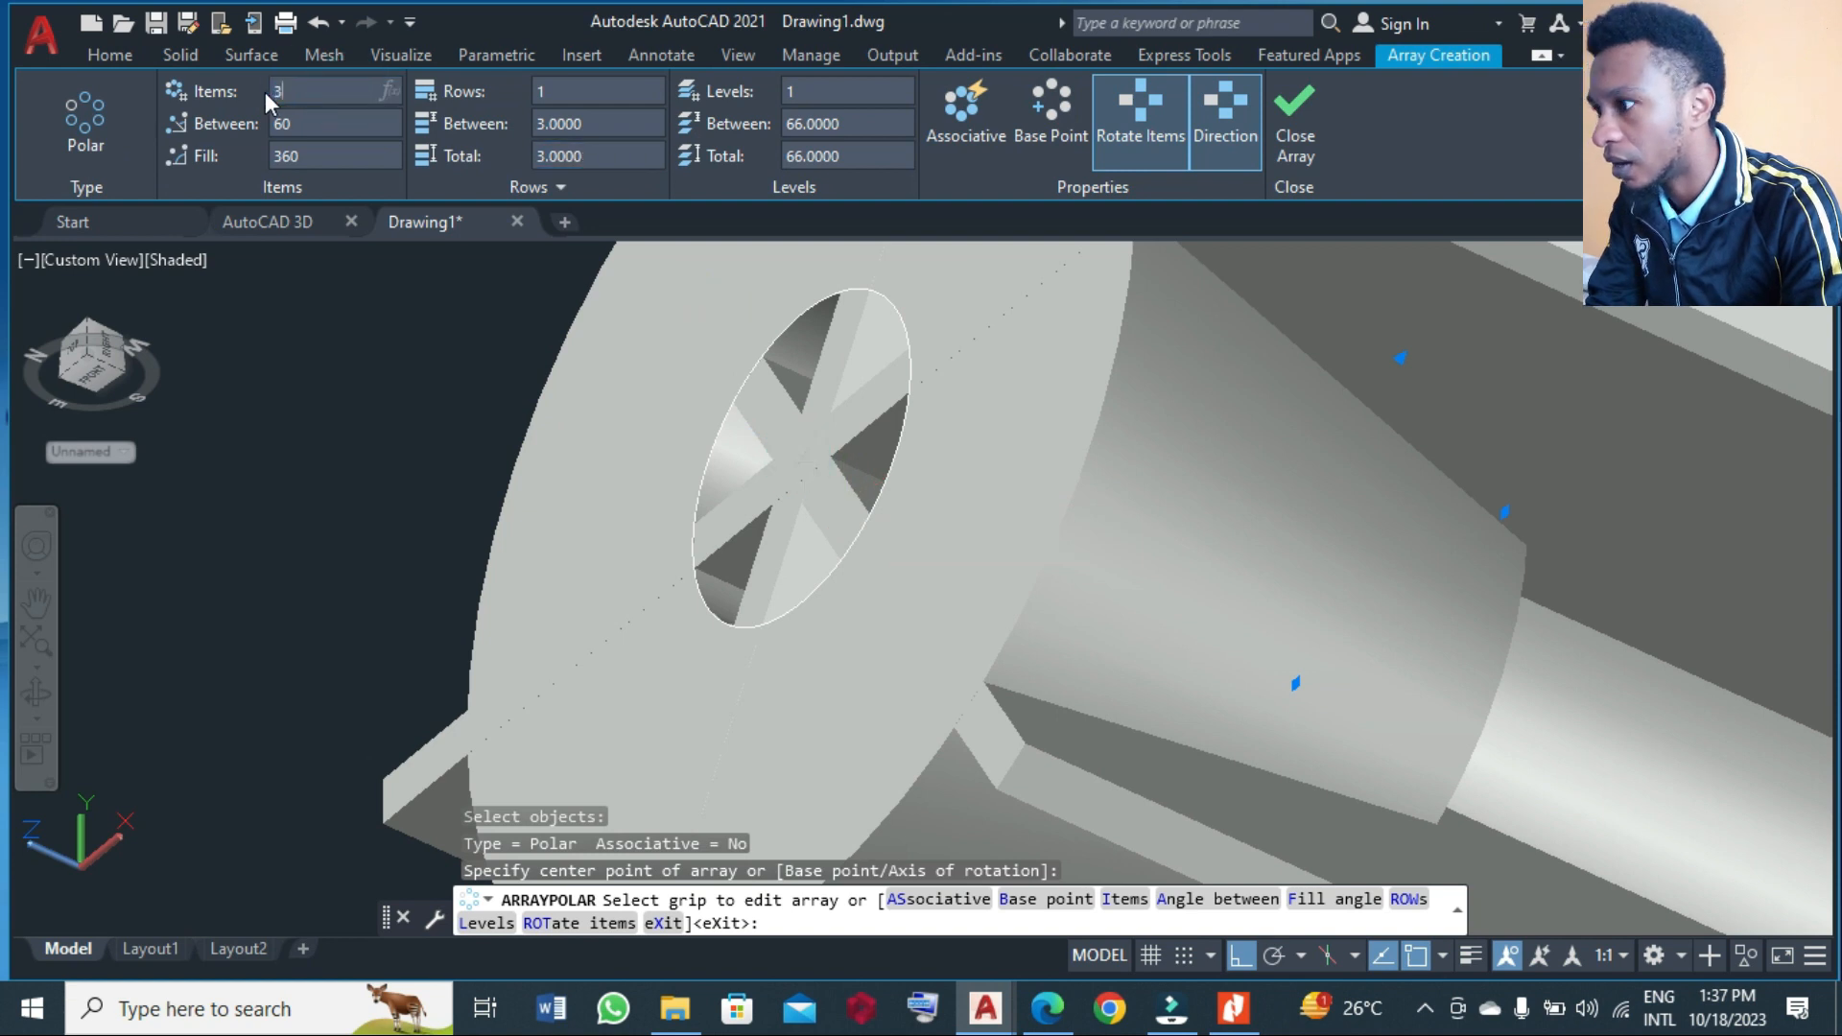
key("Return")
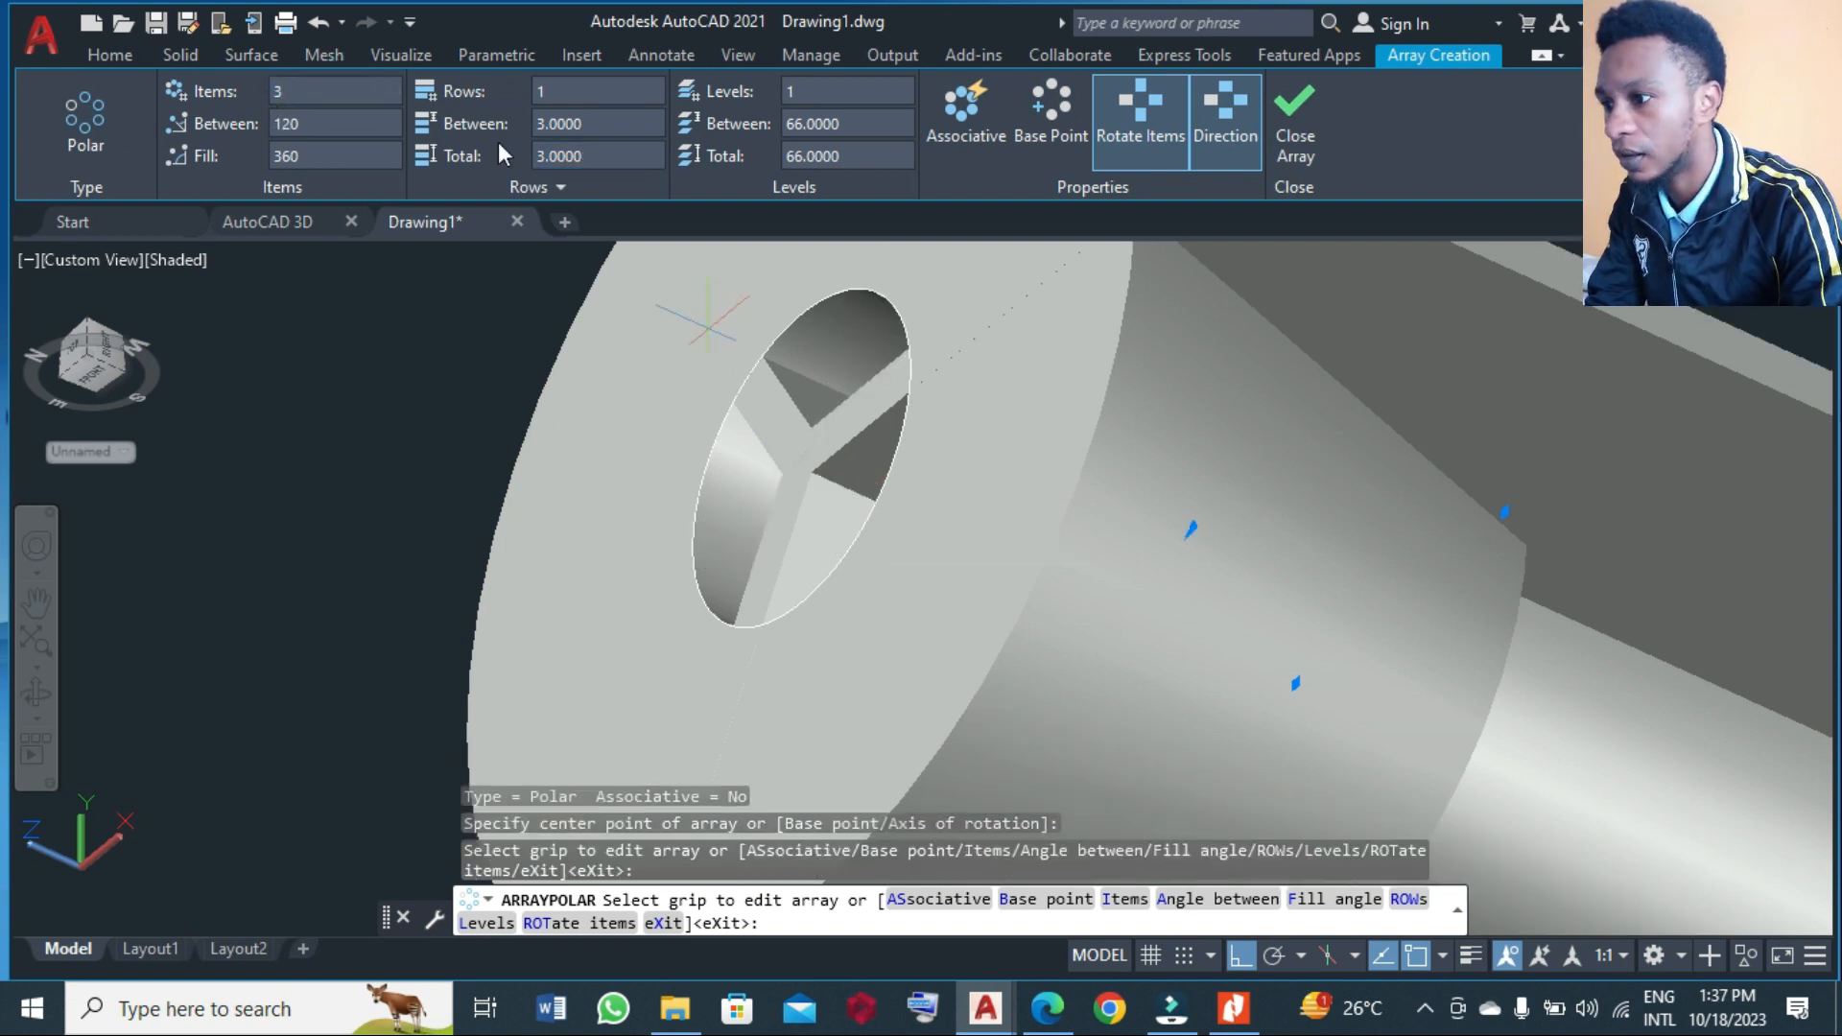
scroll(724, 352, "down", 5)
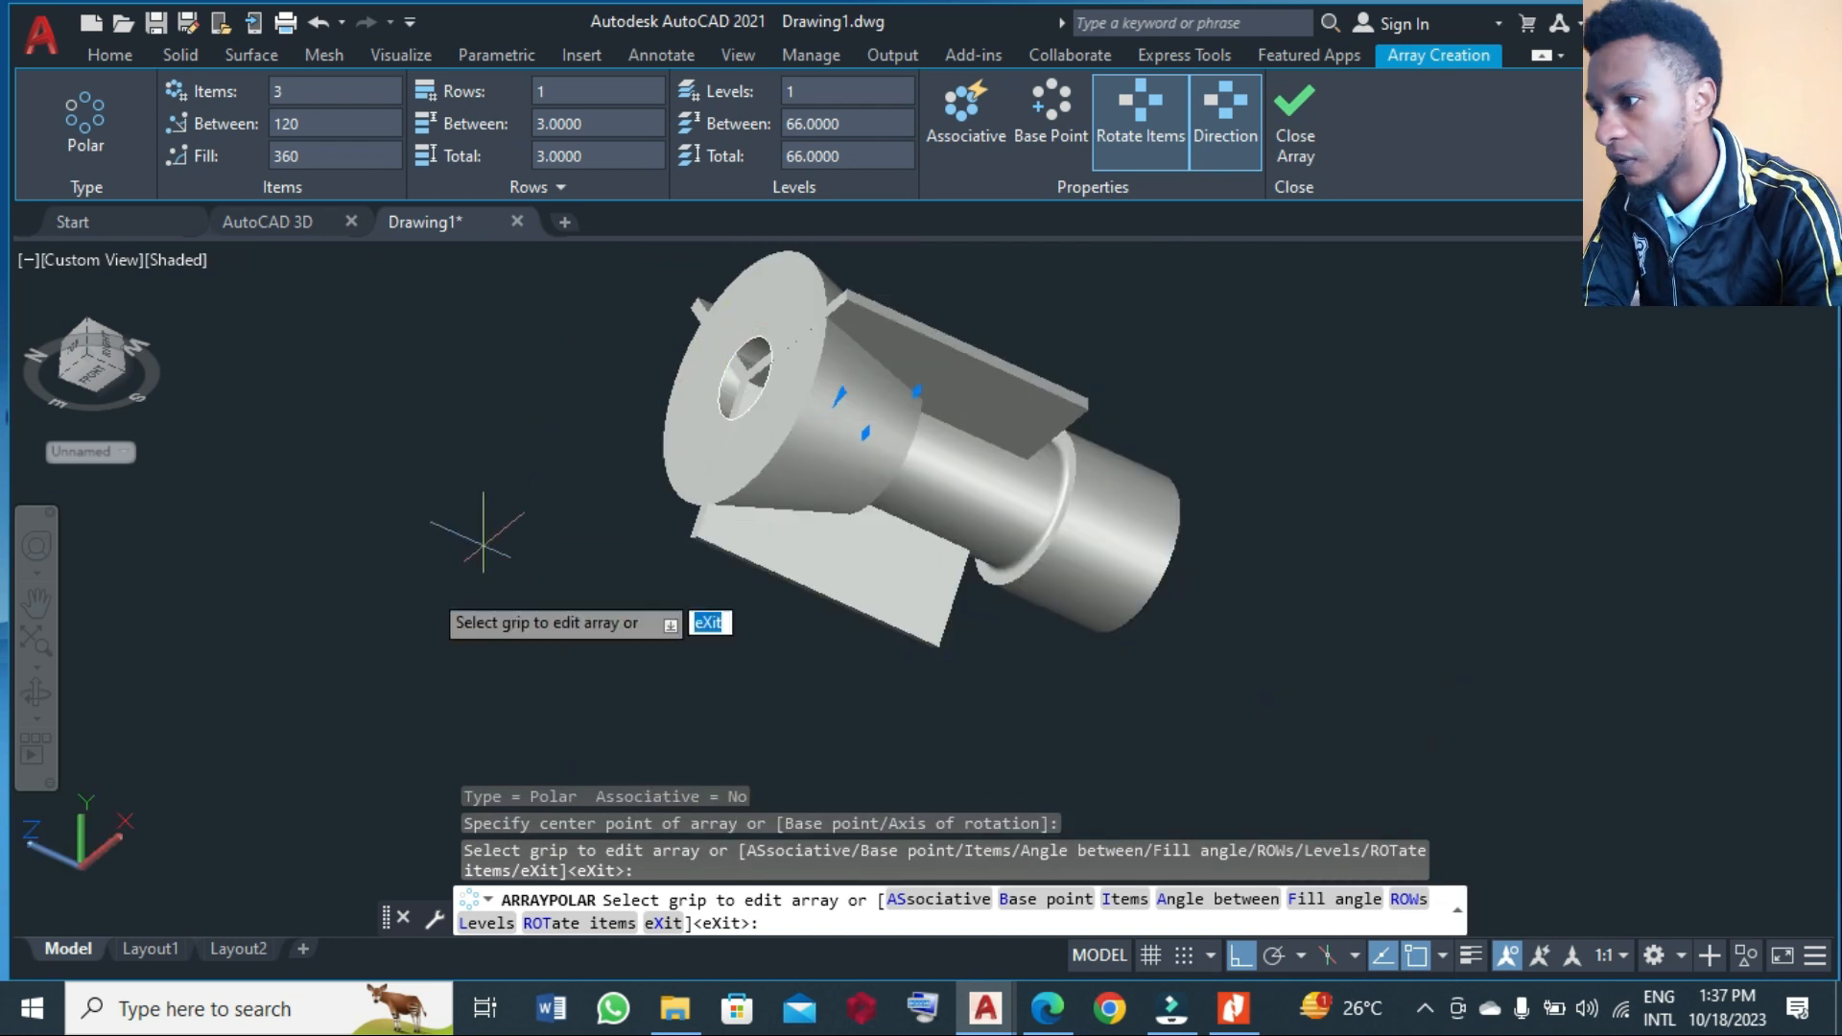
key("Escape")
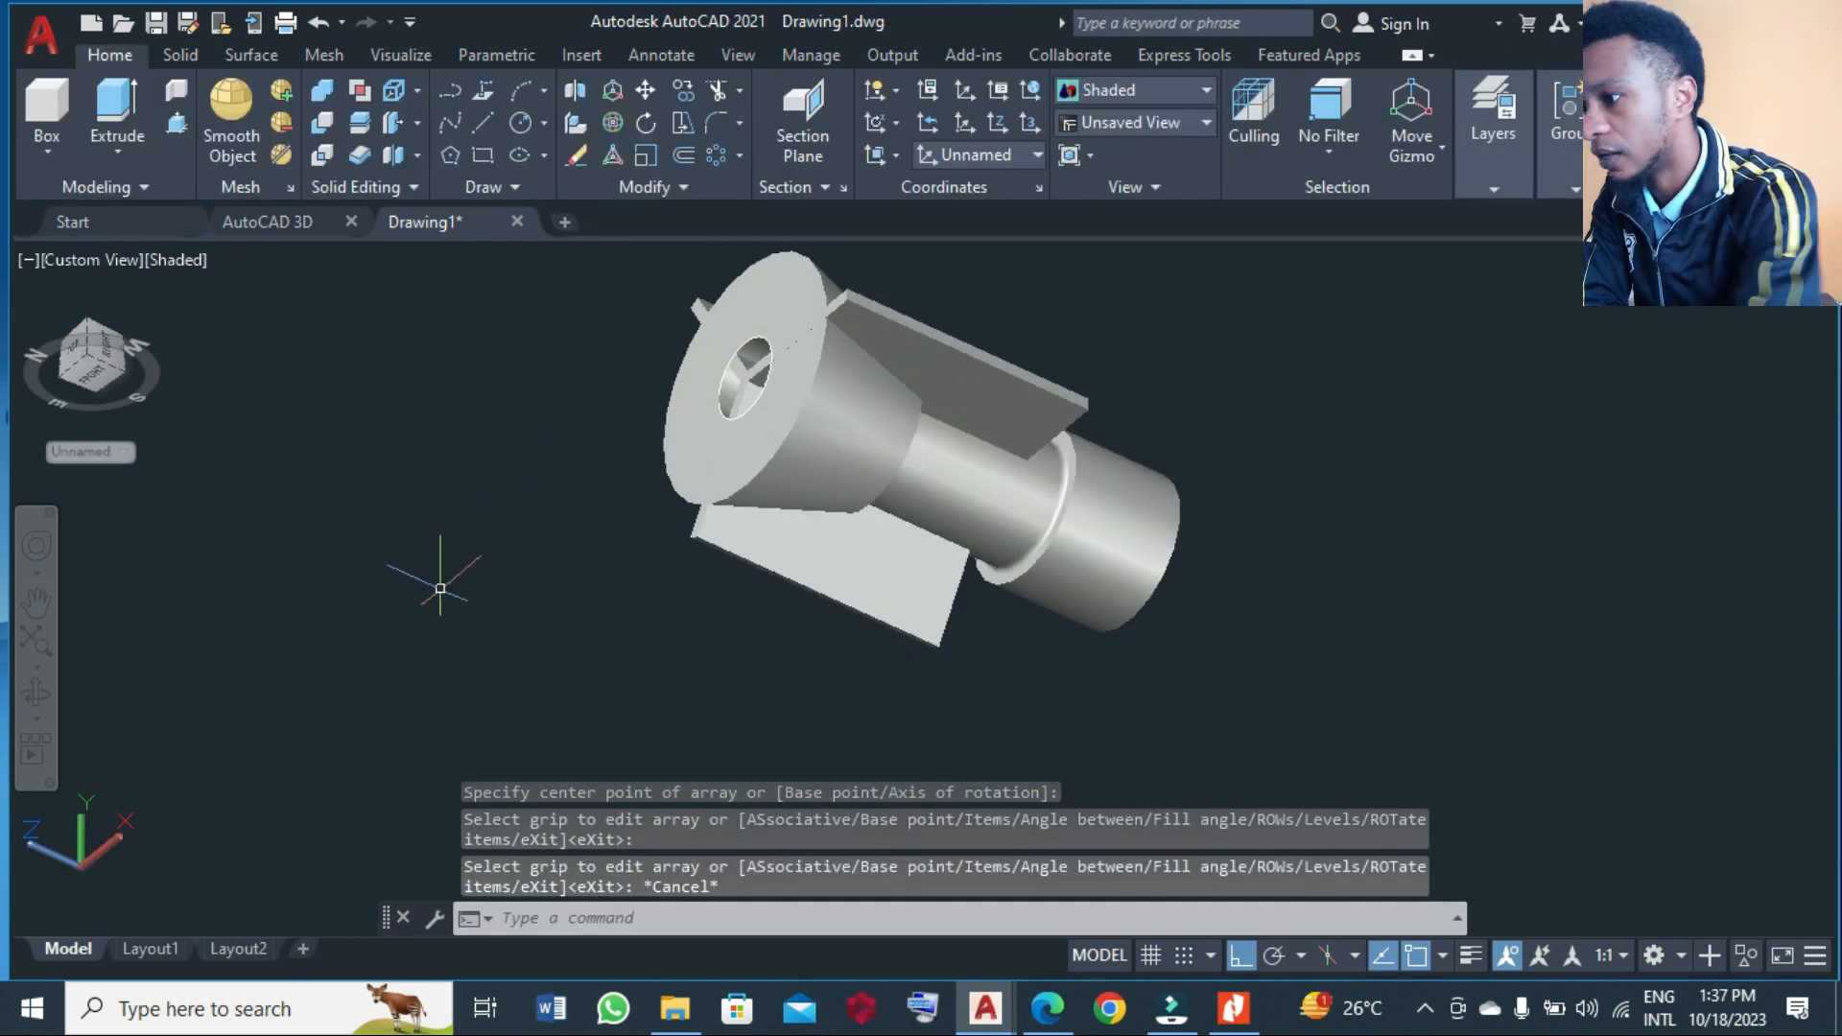
- Try to union the three arrayed plates
left_click(802, 494)
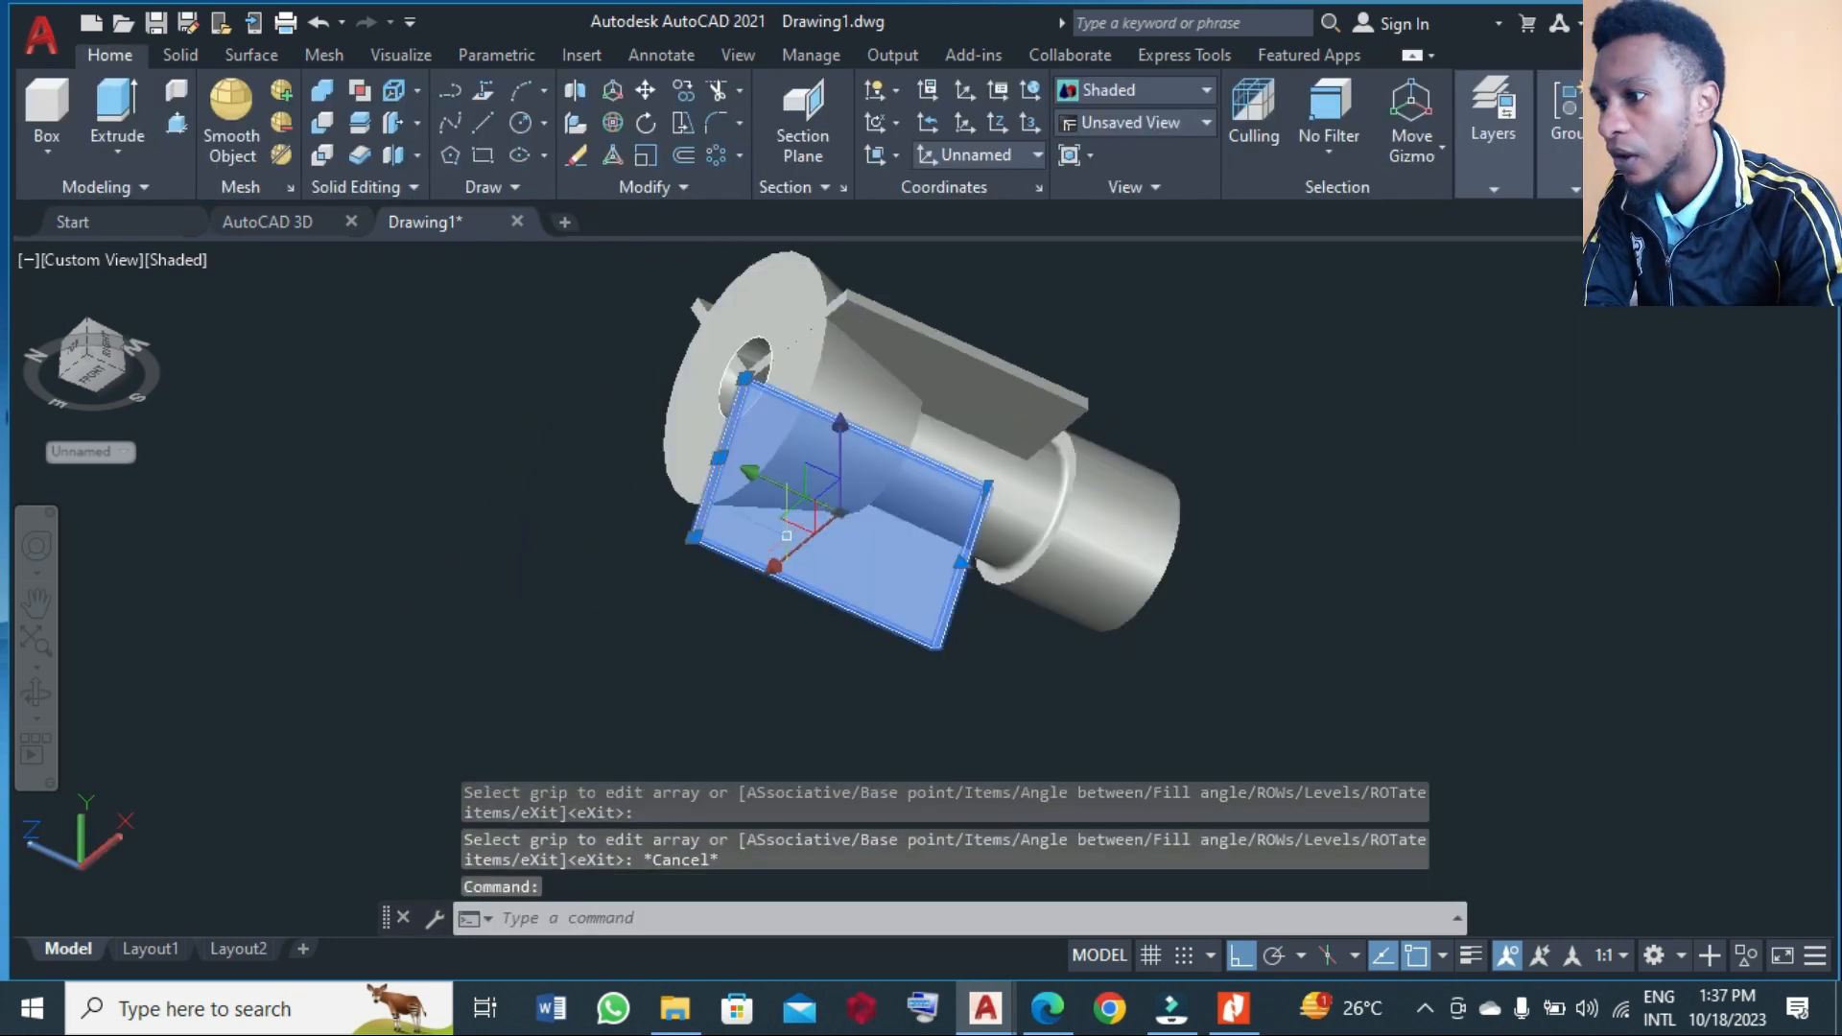
left_click(690, 308)
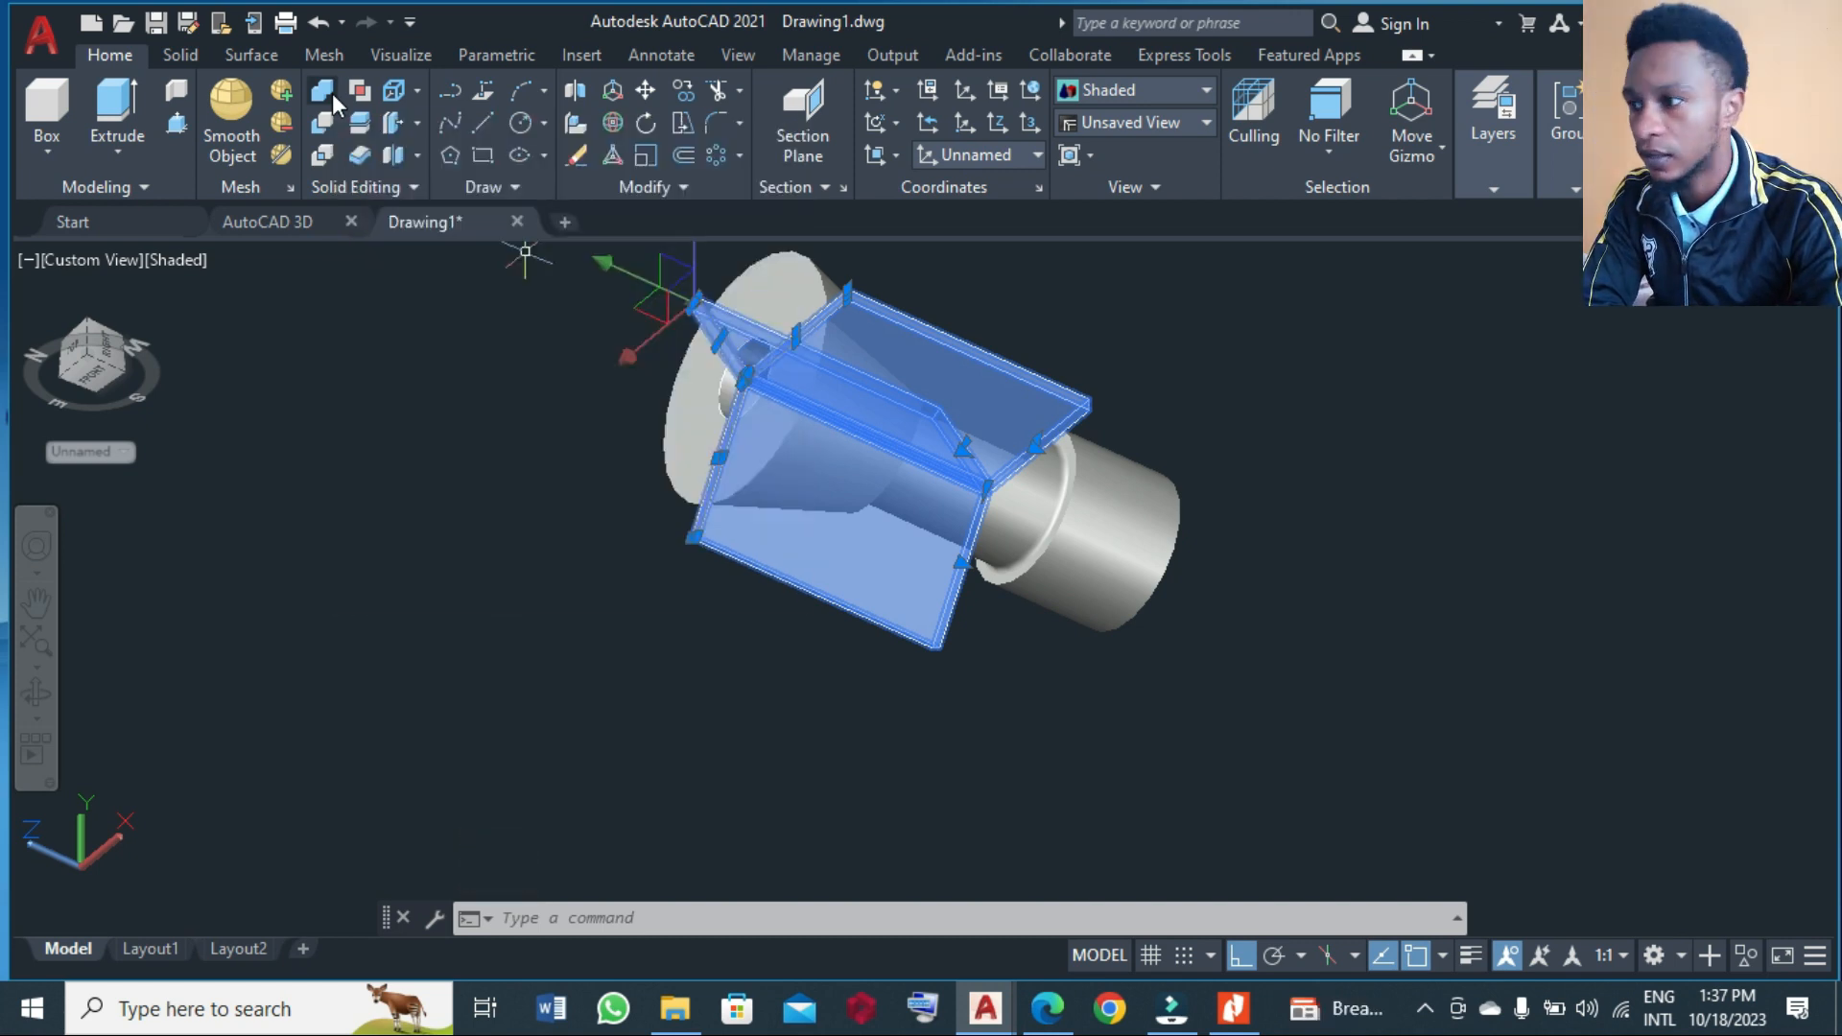
left_click(332, 94)
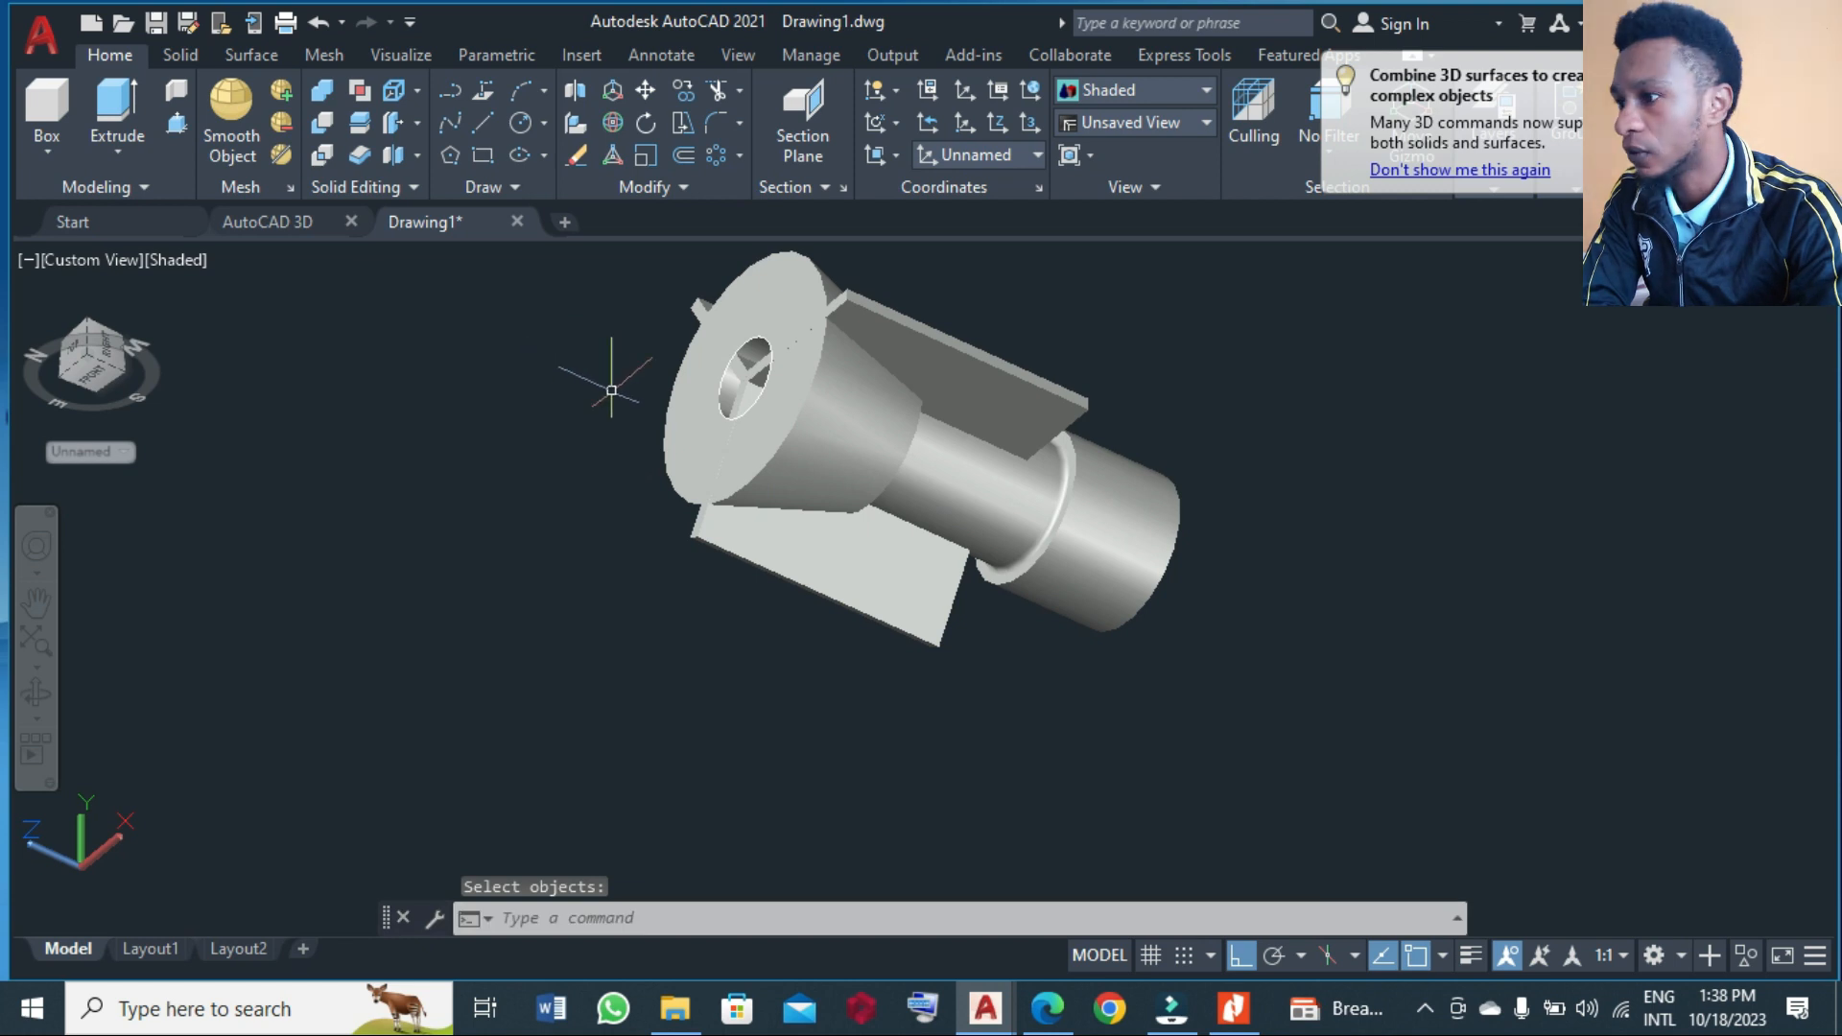
left_click(323, 126)
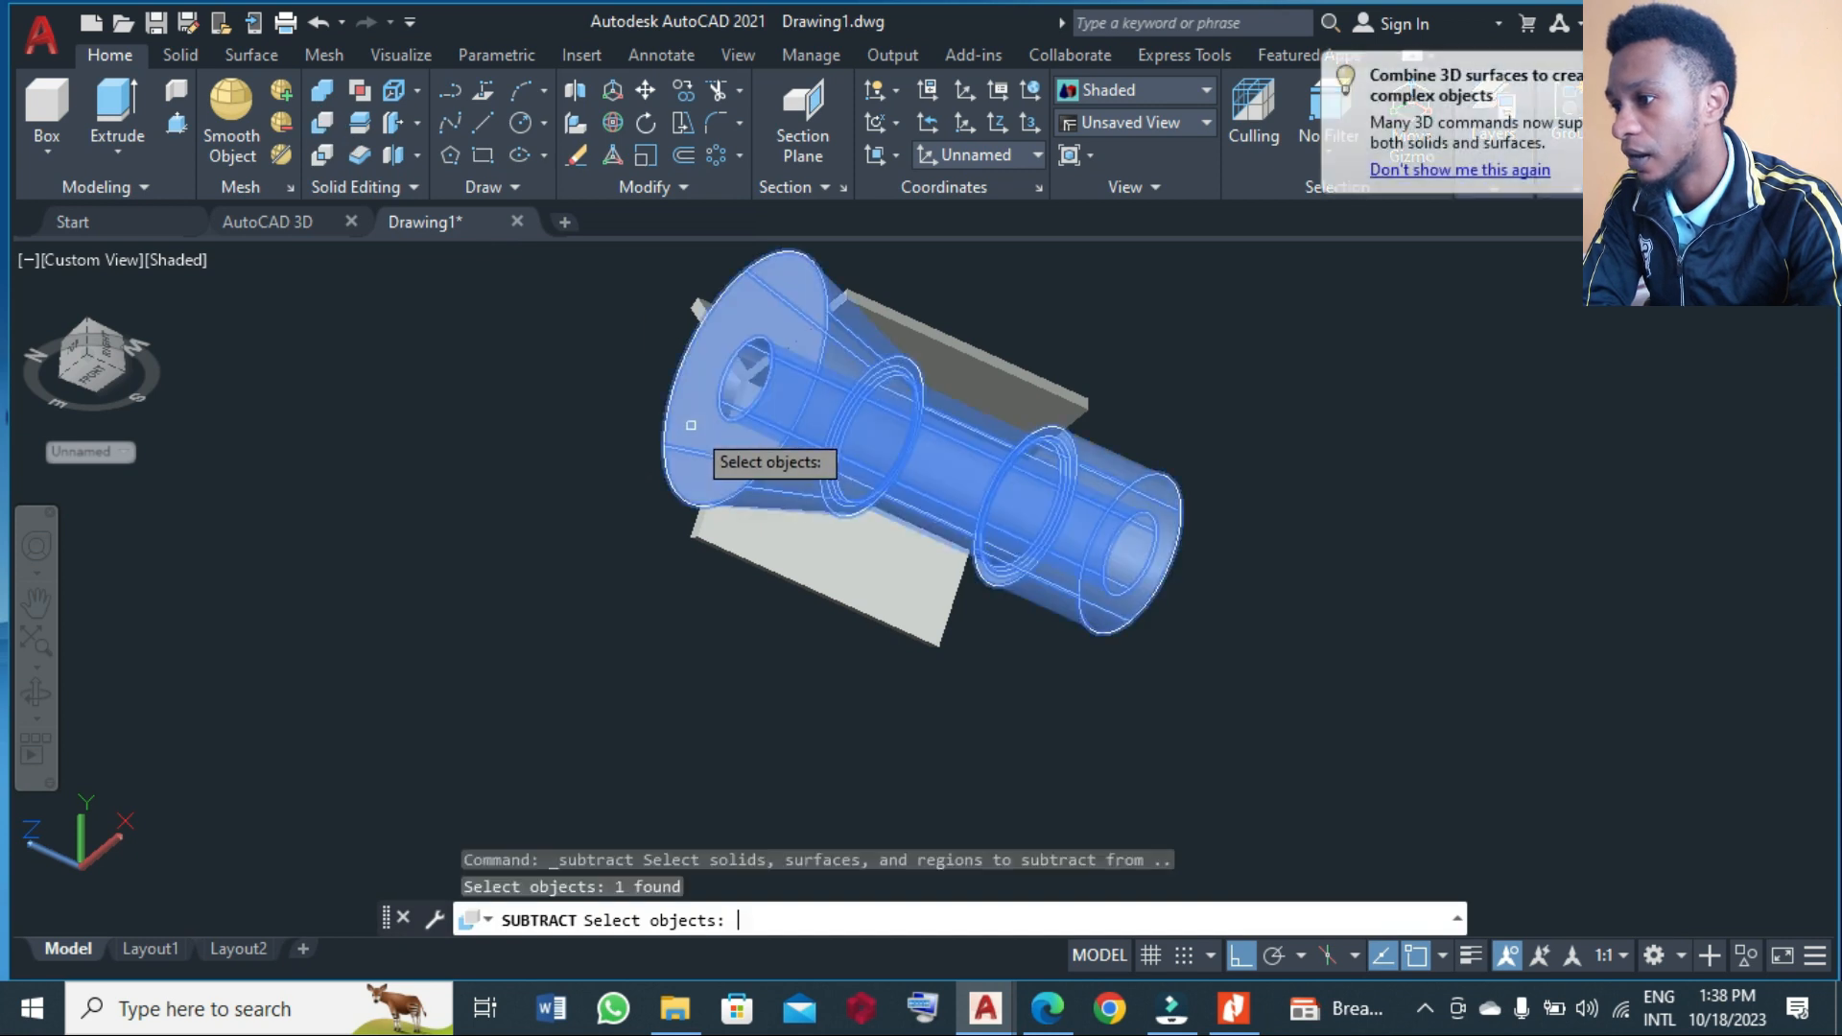
key("Return")
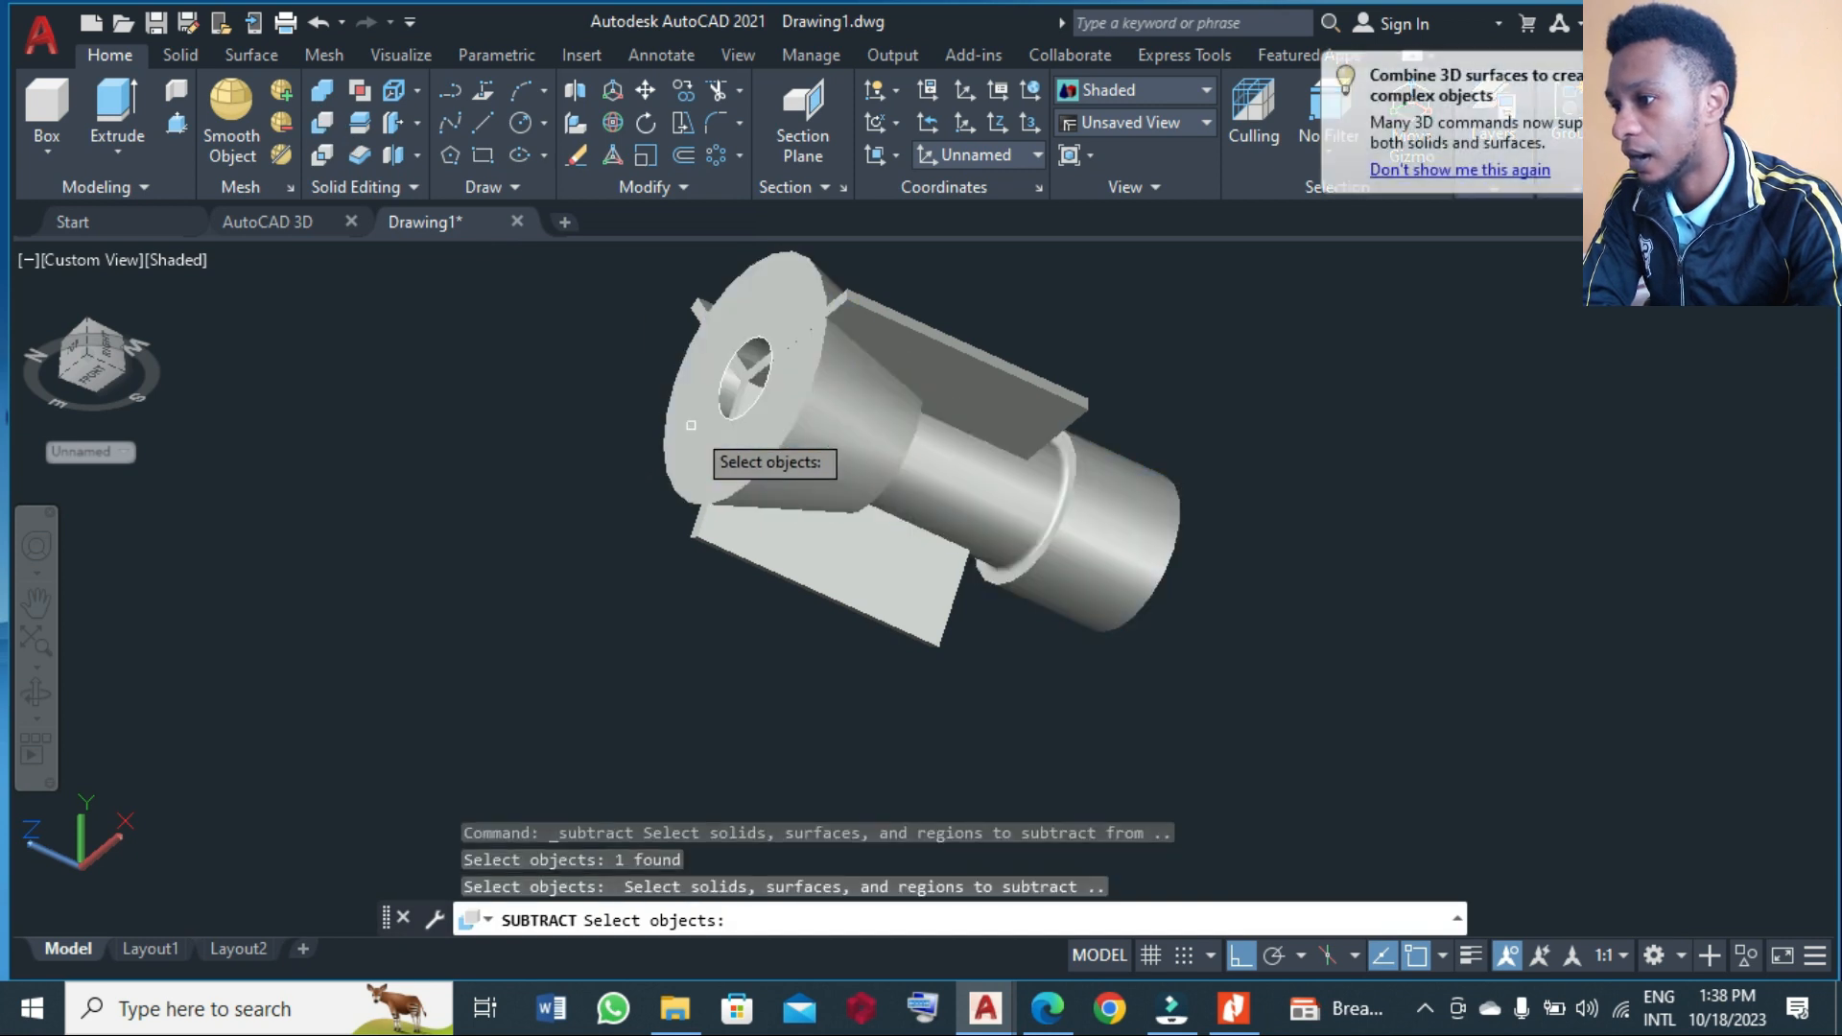
left_click(767, 551)
key("Escape")
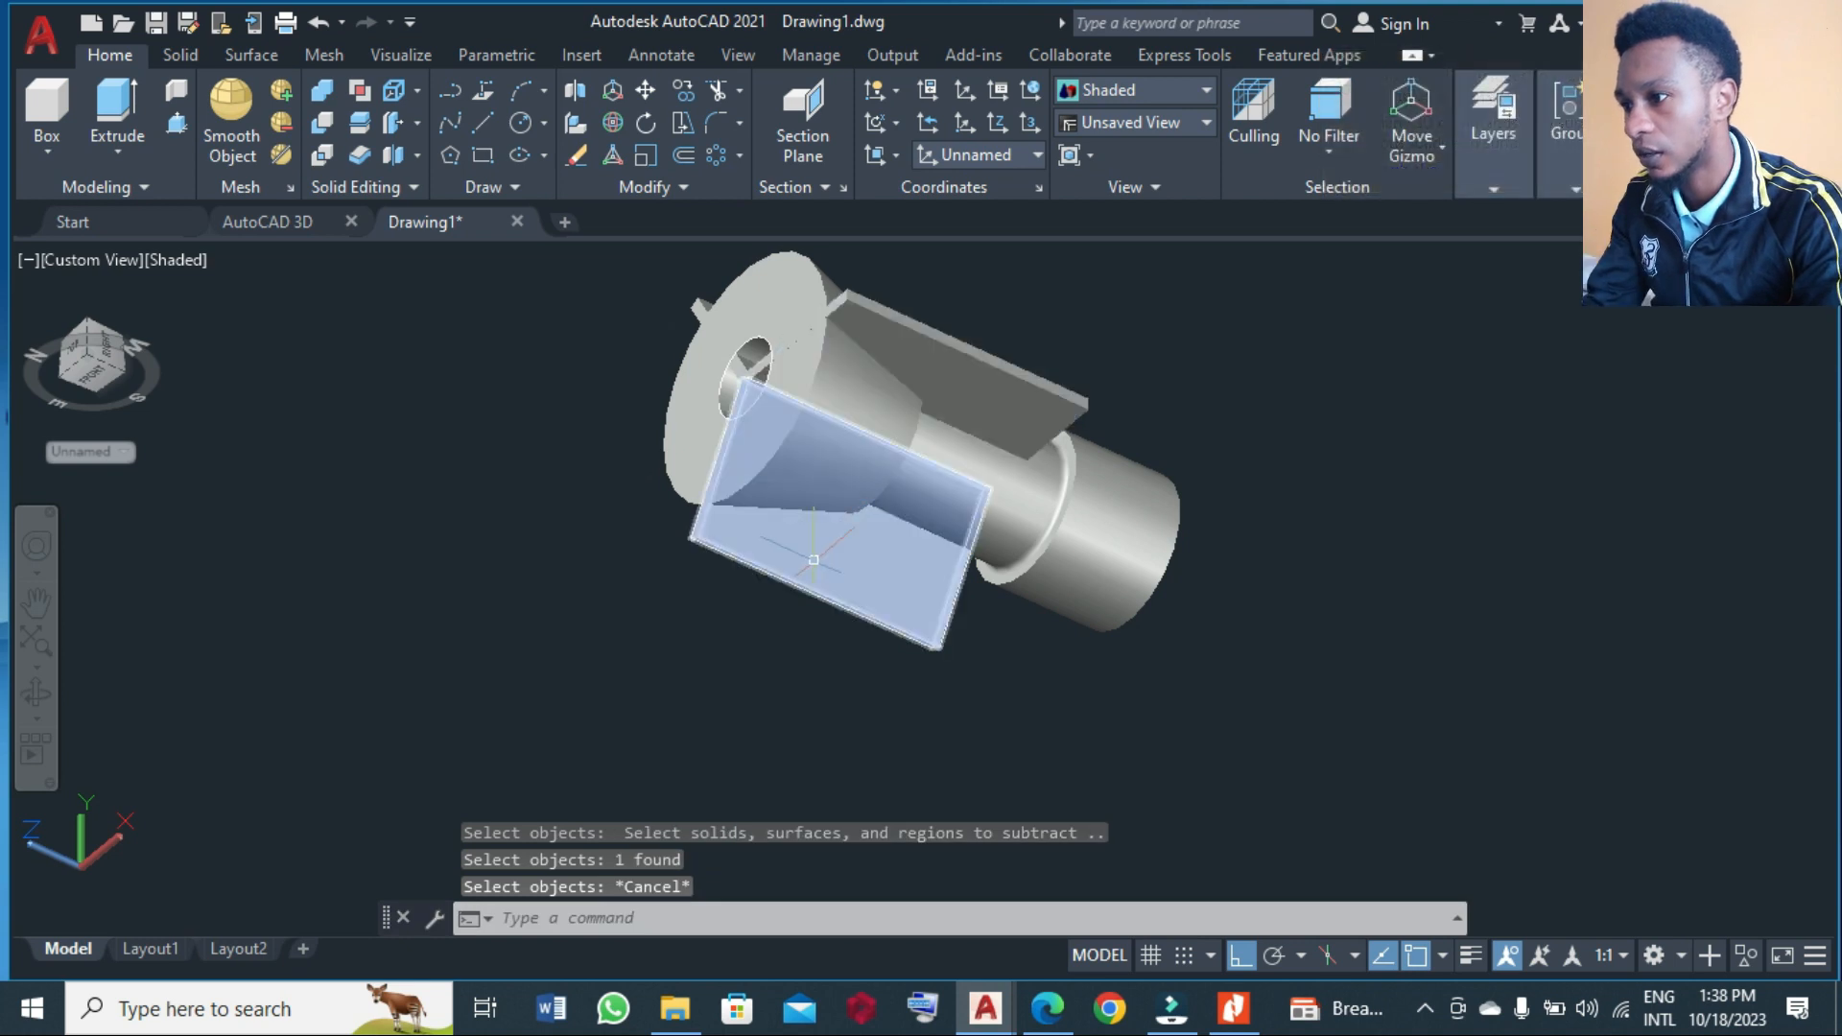
- Union the three arrayed plates into a single solid
left_click(321, 96)
left_click(895, 349)
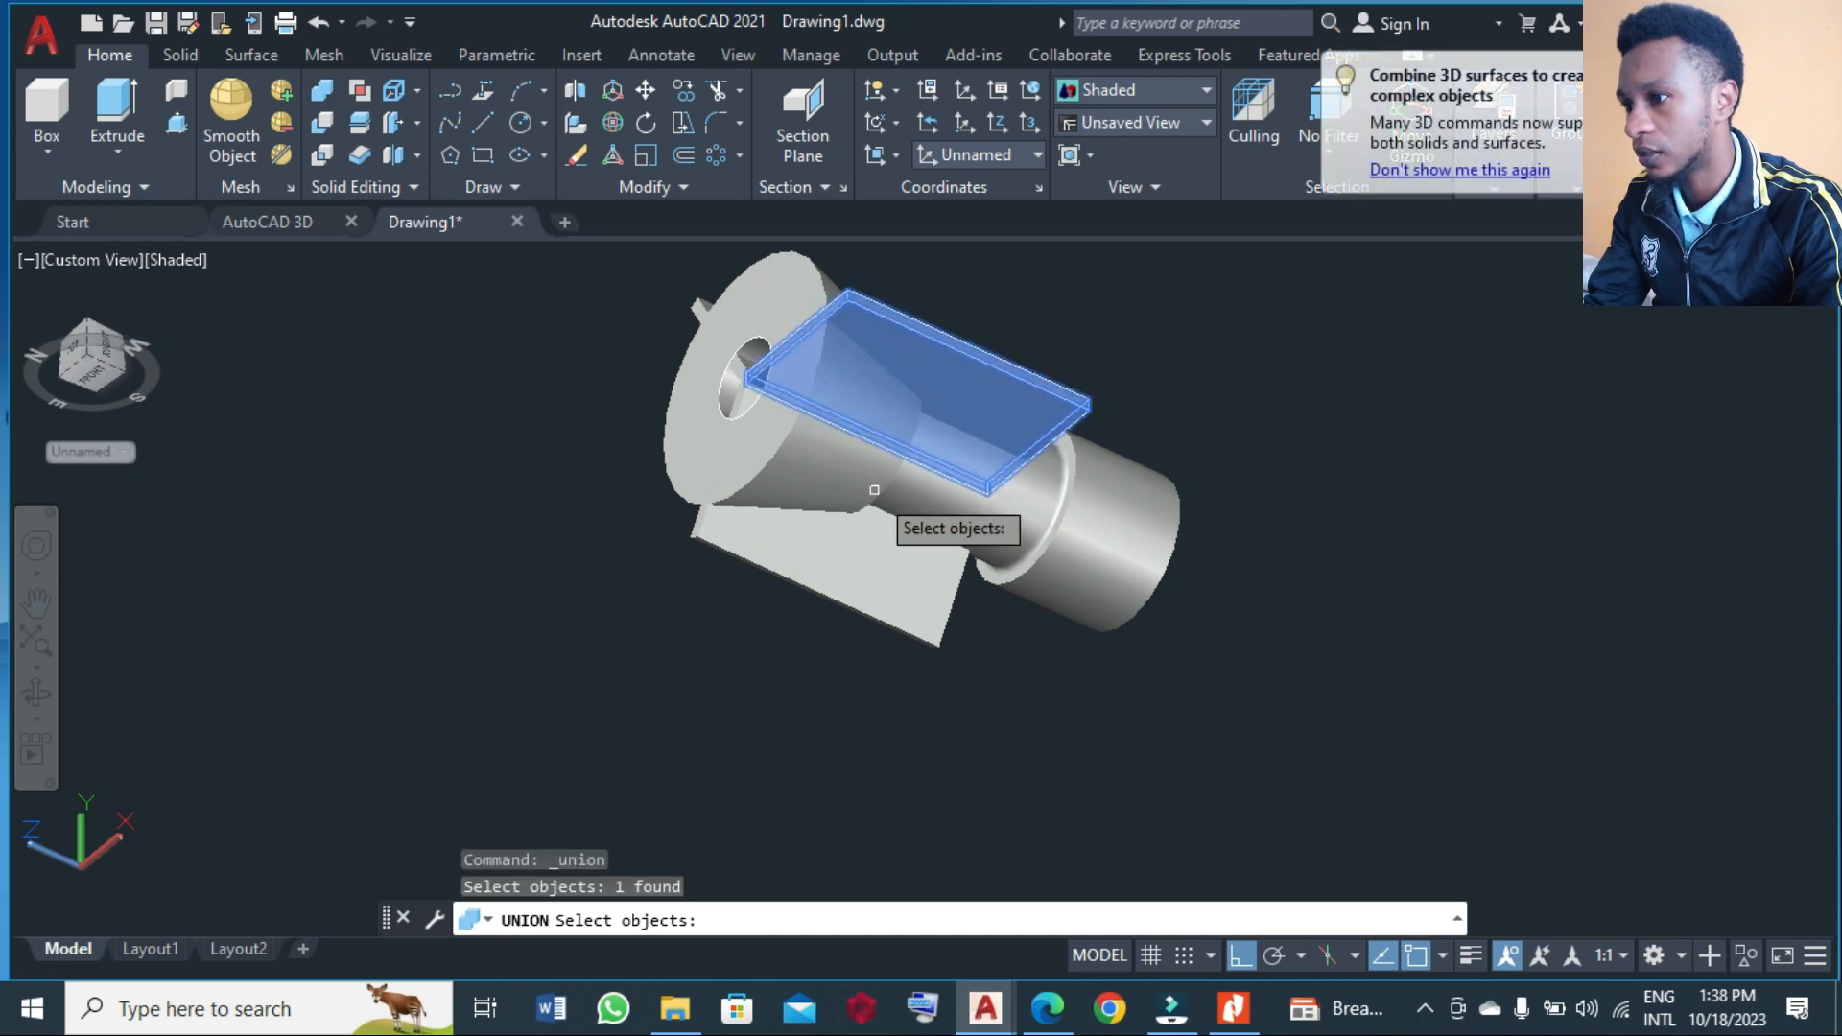
left_click(855, 548)
left_click(697, 307)
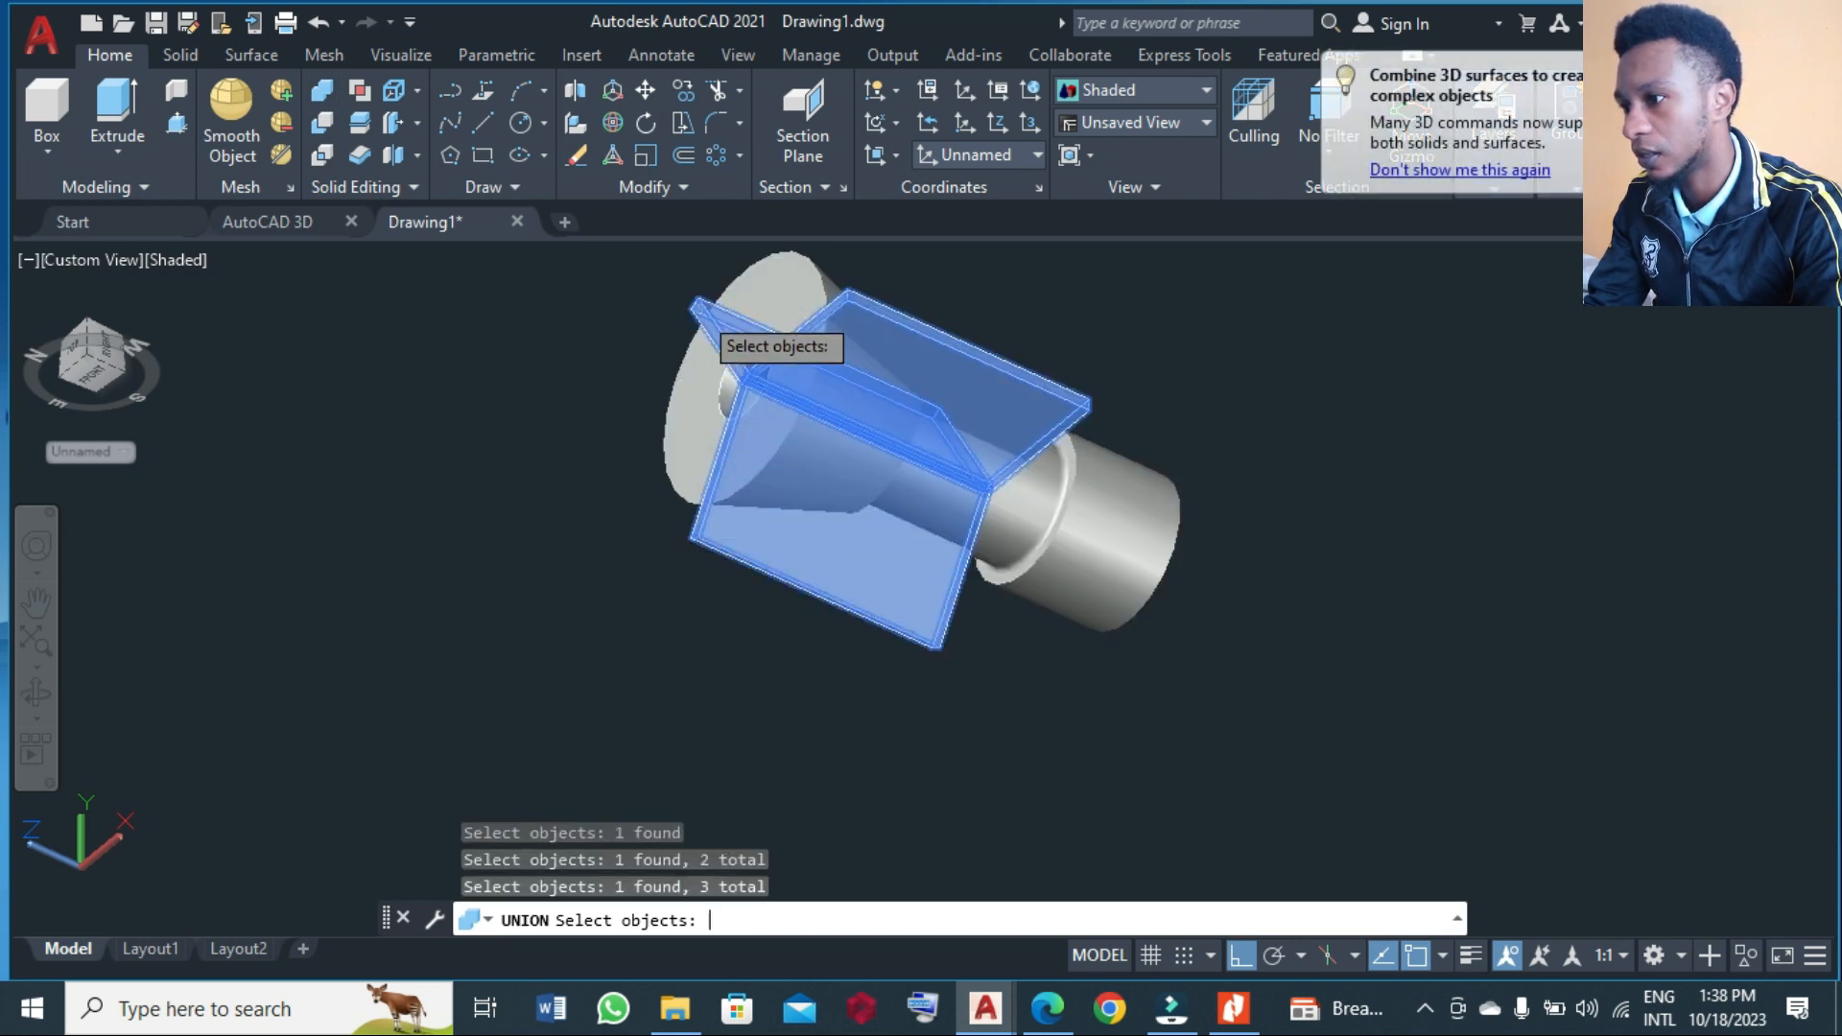
key("Return")
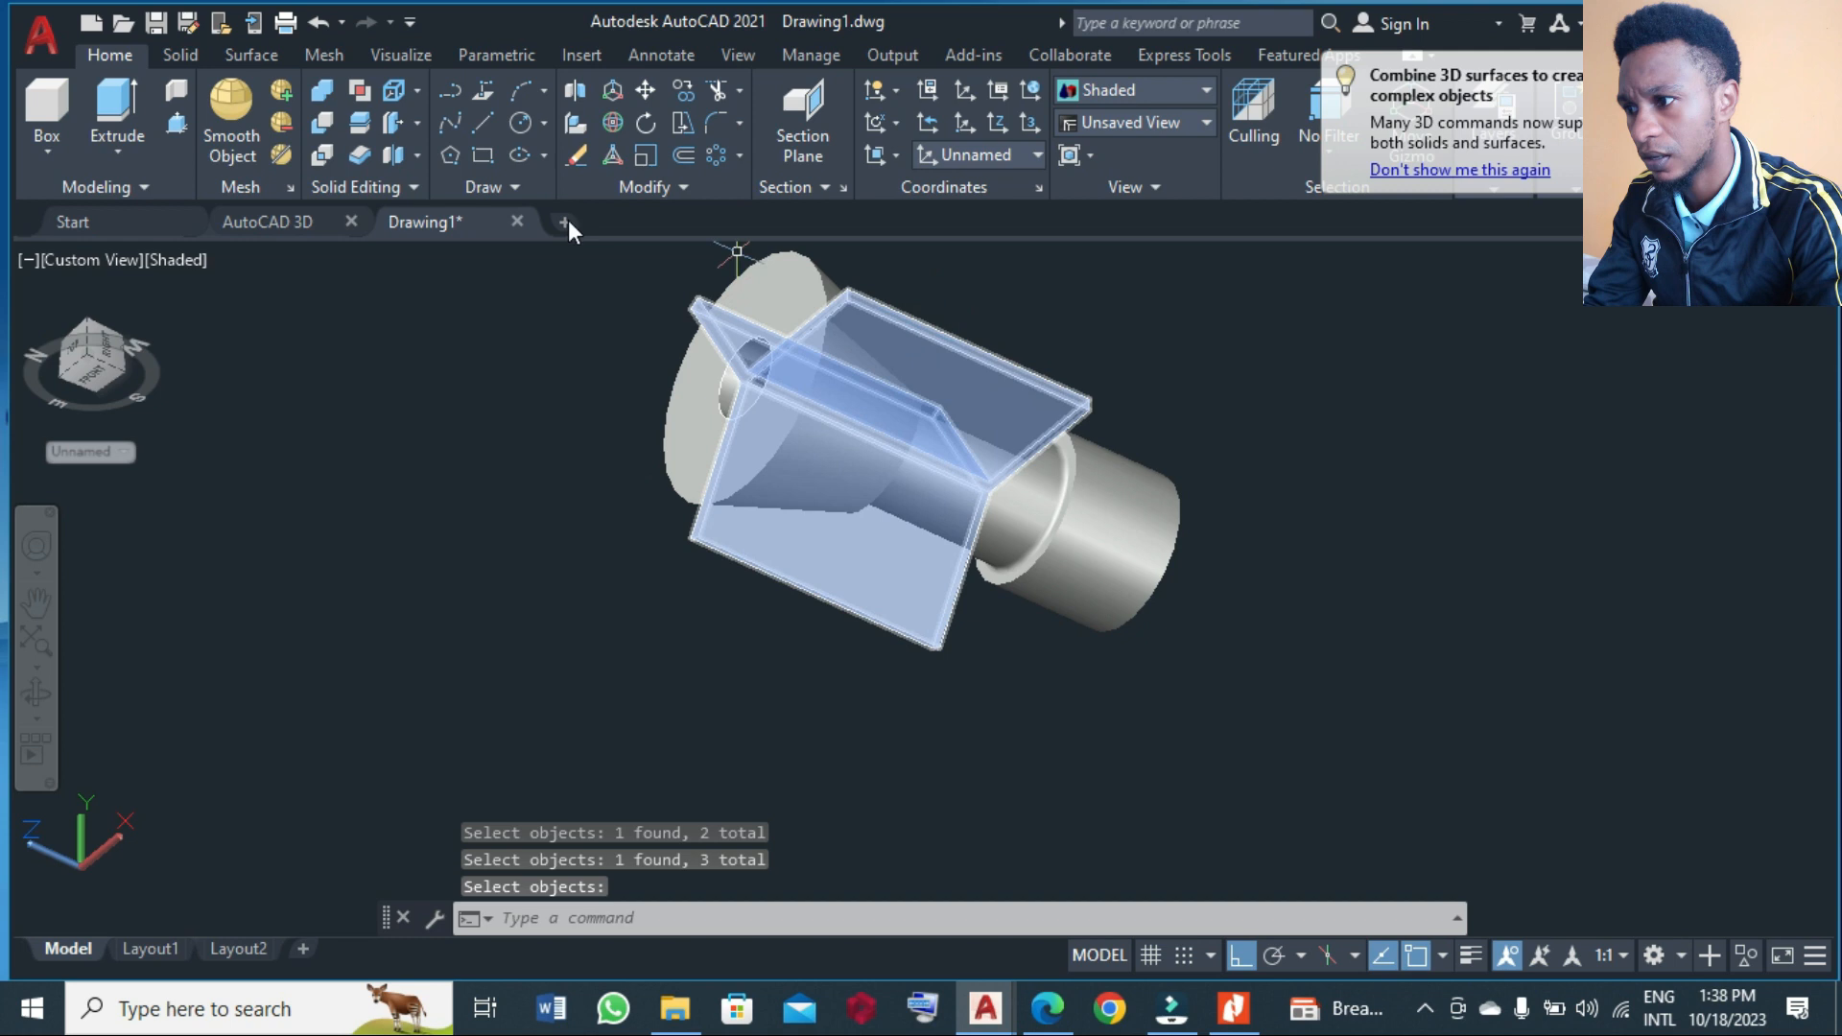
- Subtract the combined three-plate solid from the collet body to cut the radial slots
left_click(323, 125)
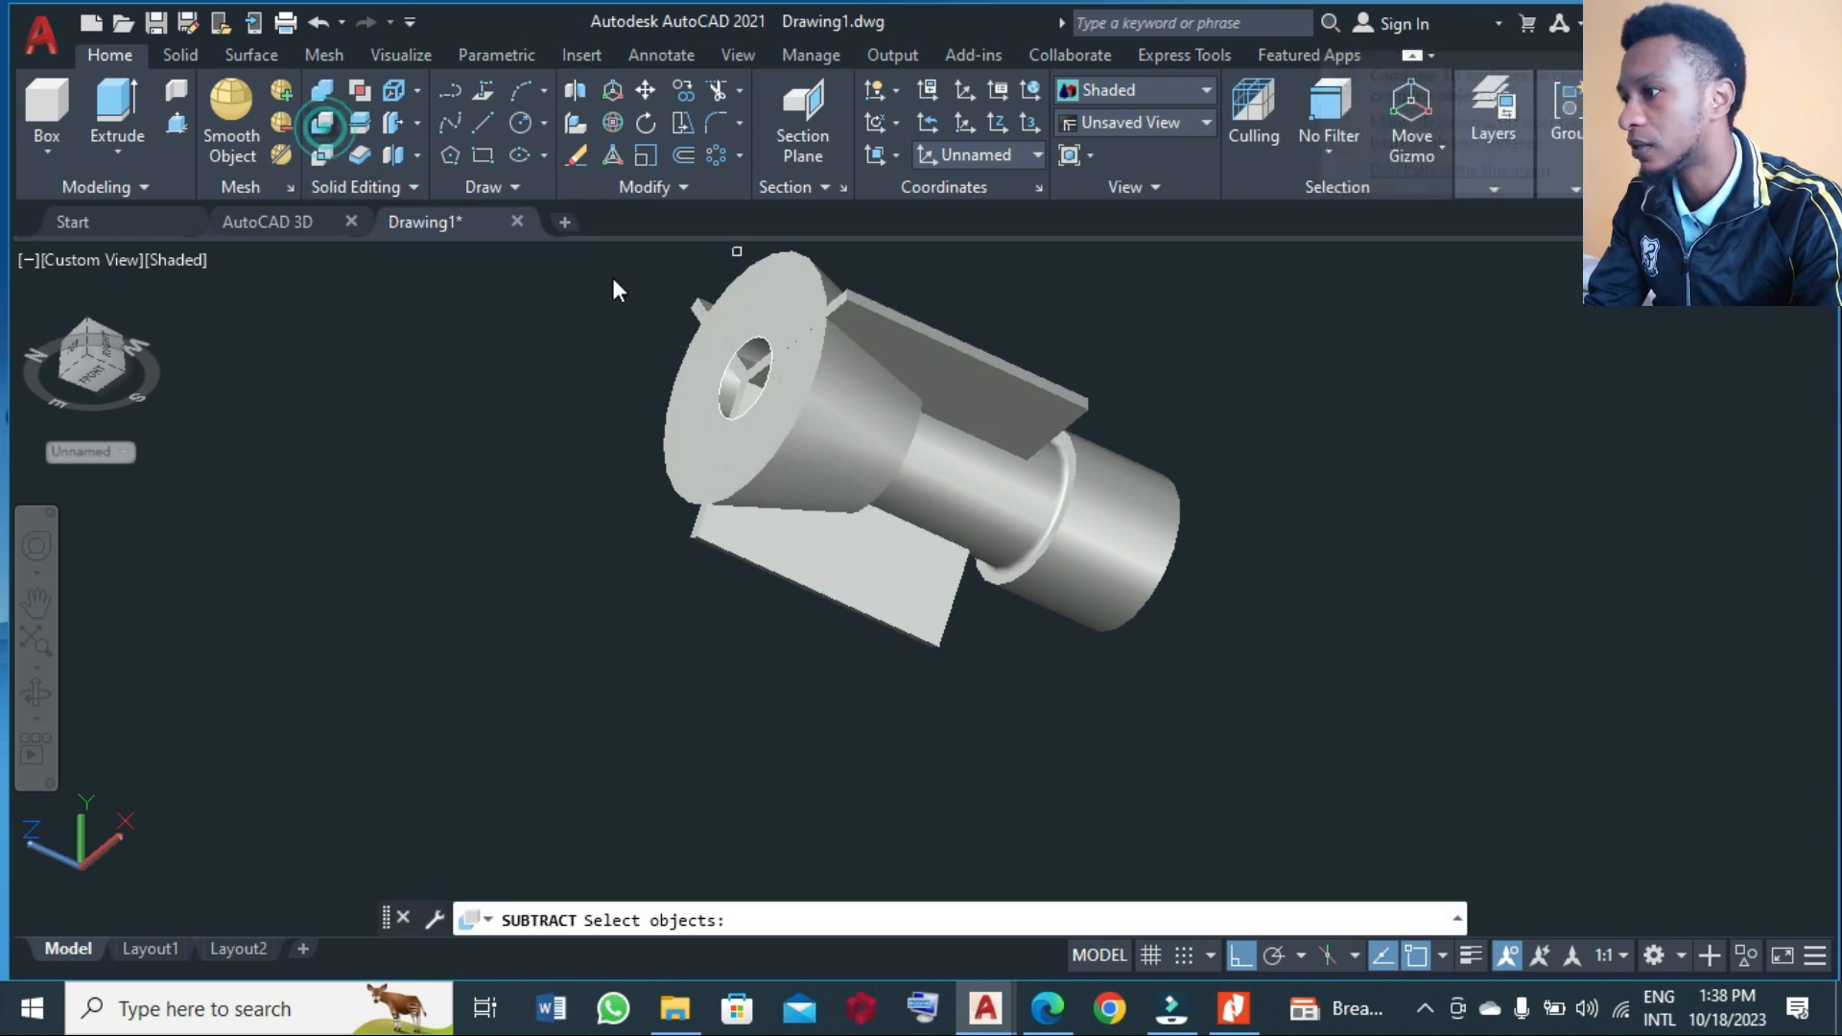
left_click(695, 416)
key("Return")
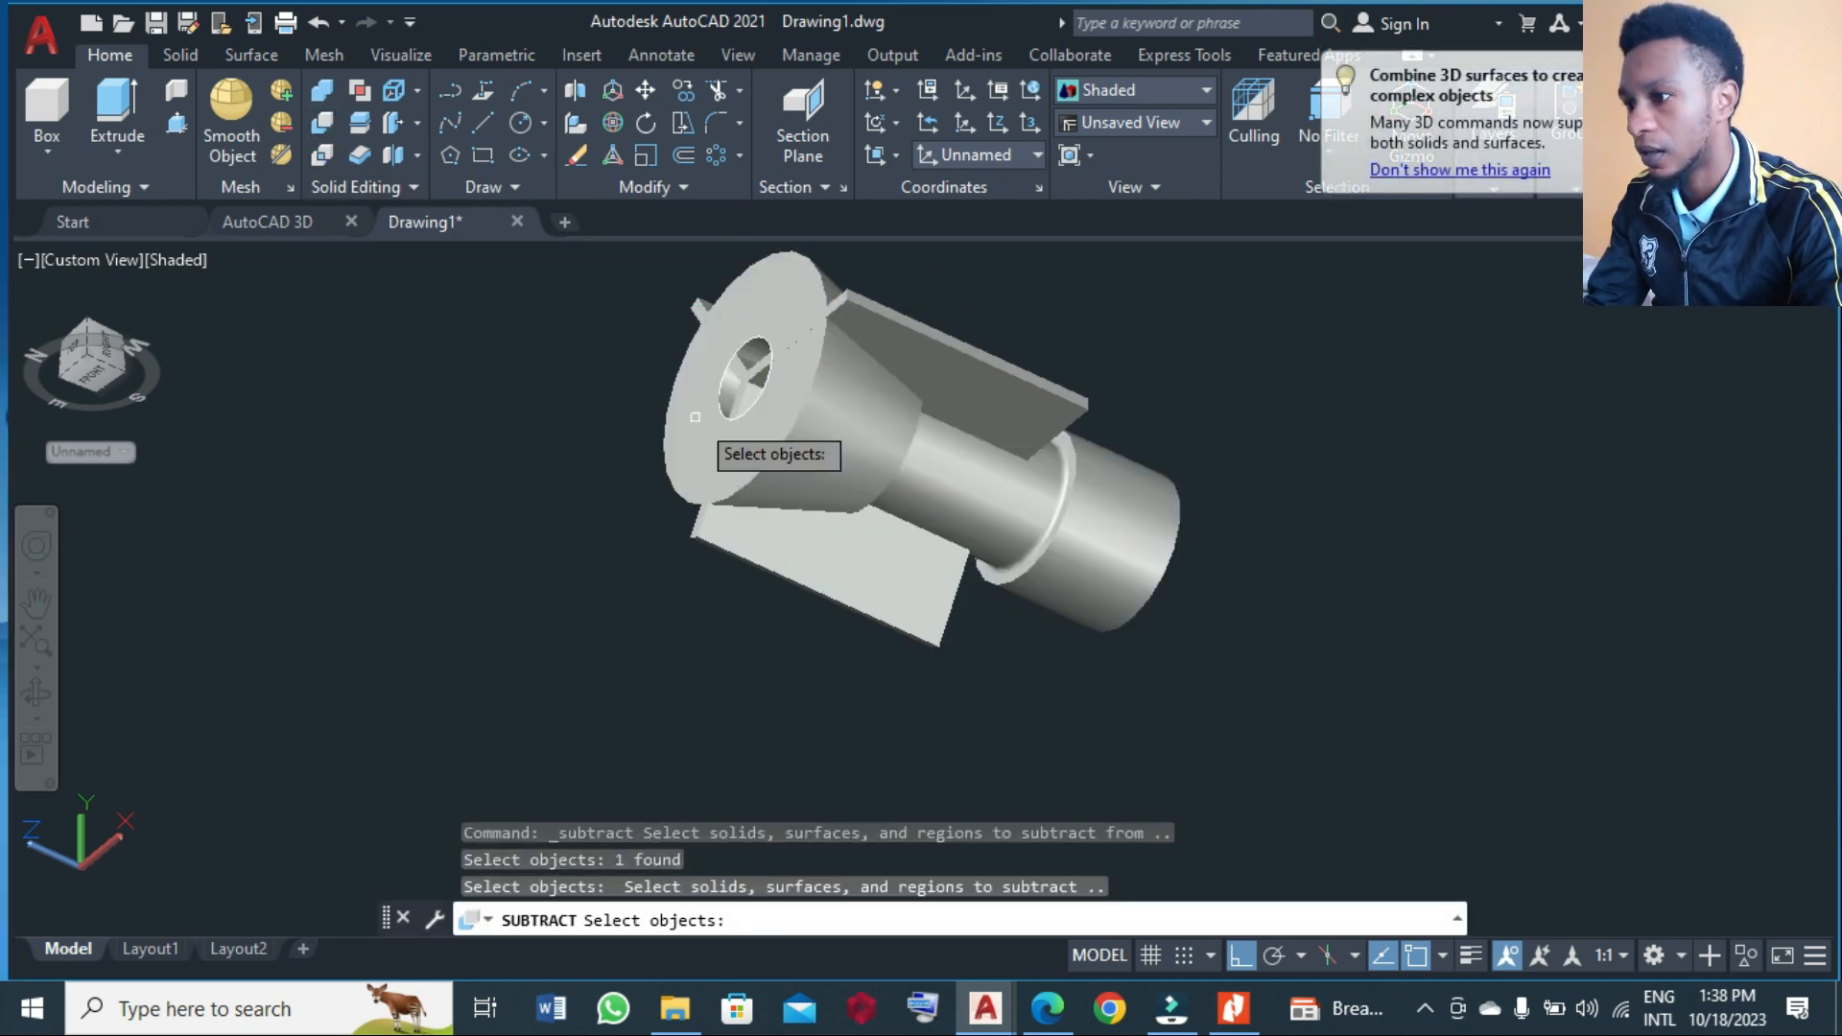
left_click(916, 348)
key("Return")
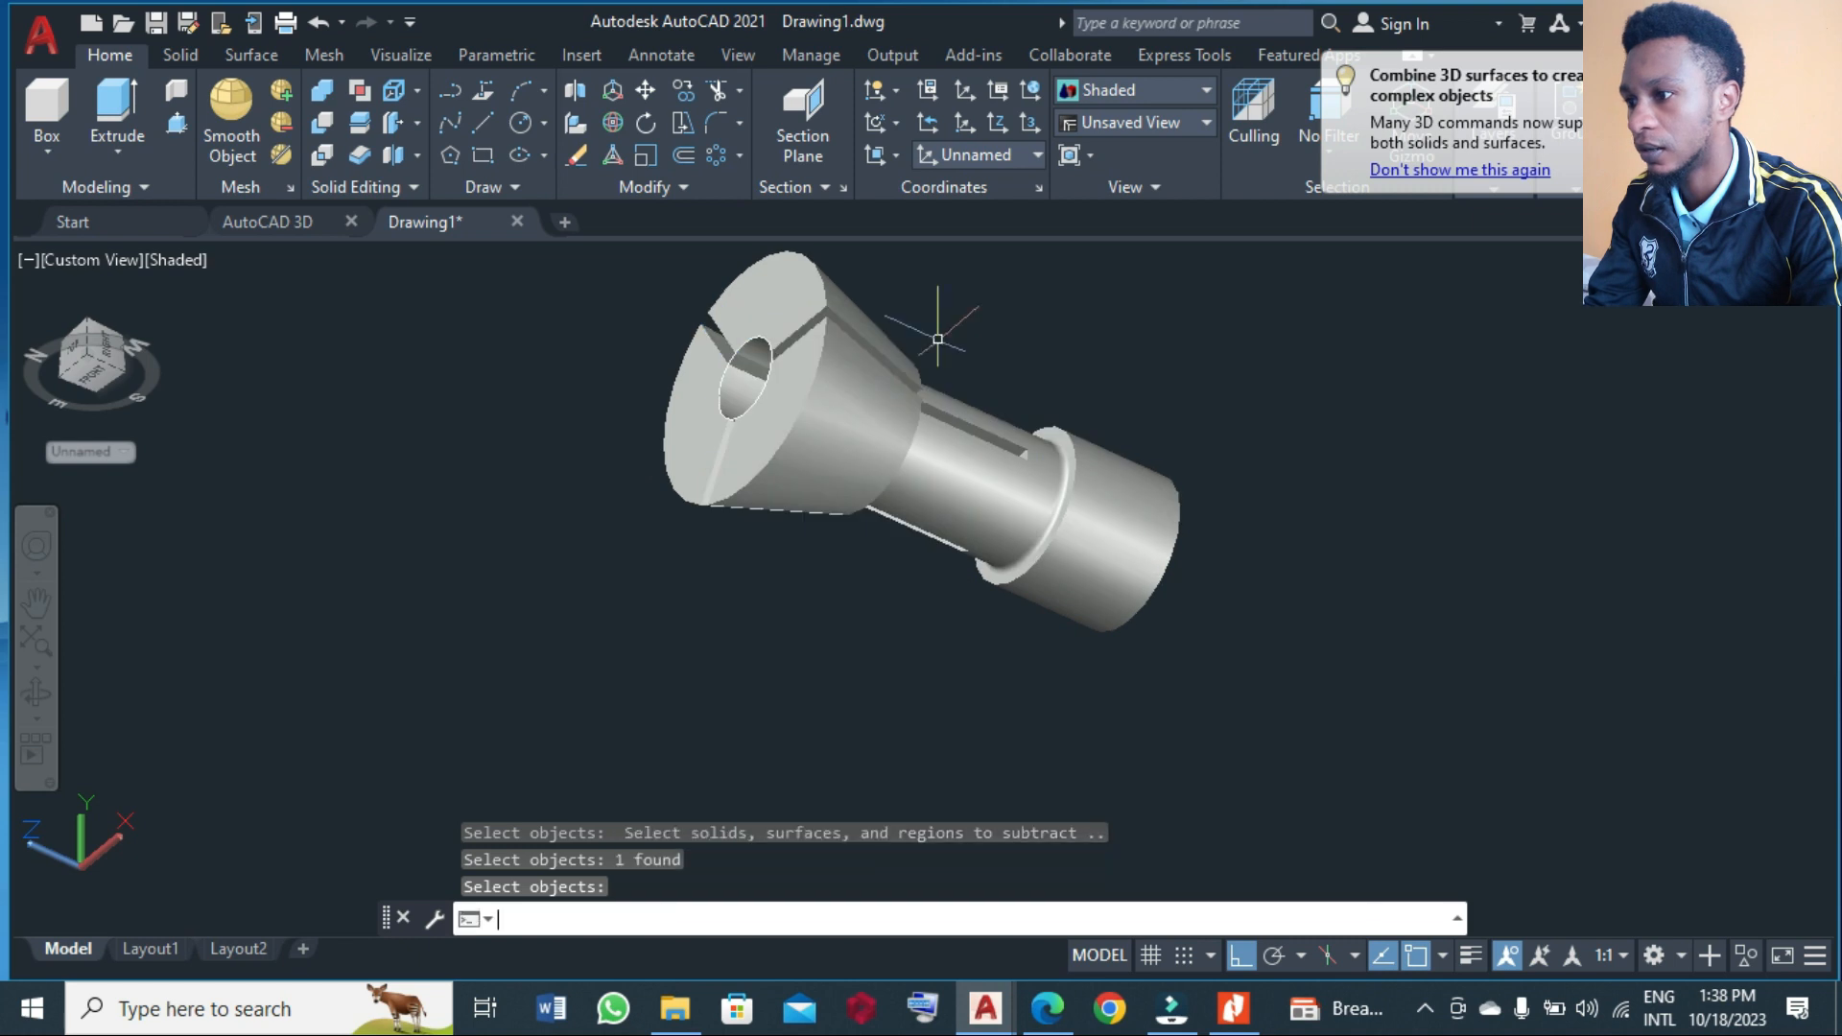
- Switch the model view to parallel projection
left_click(37, 691)
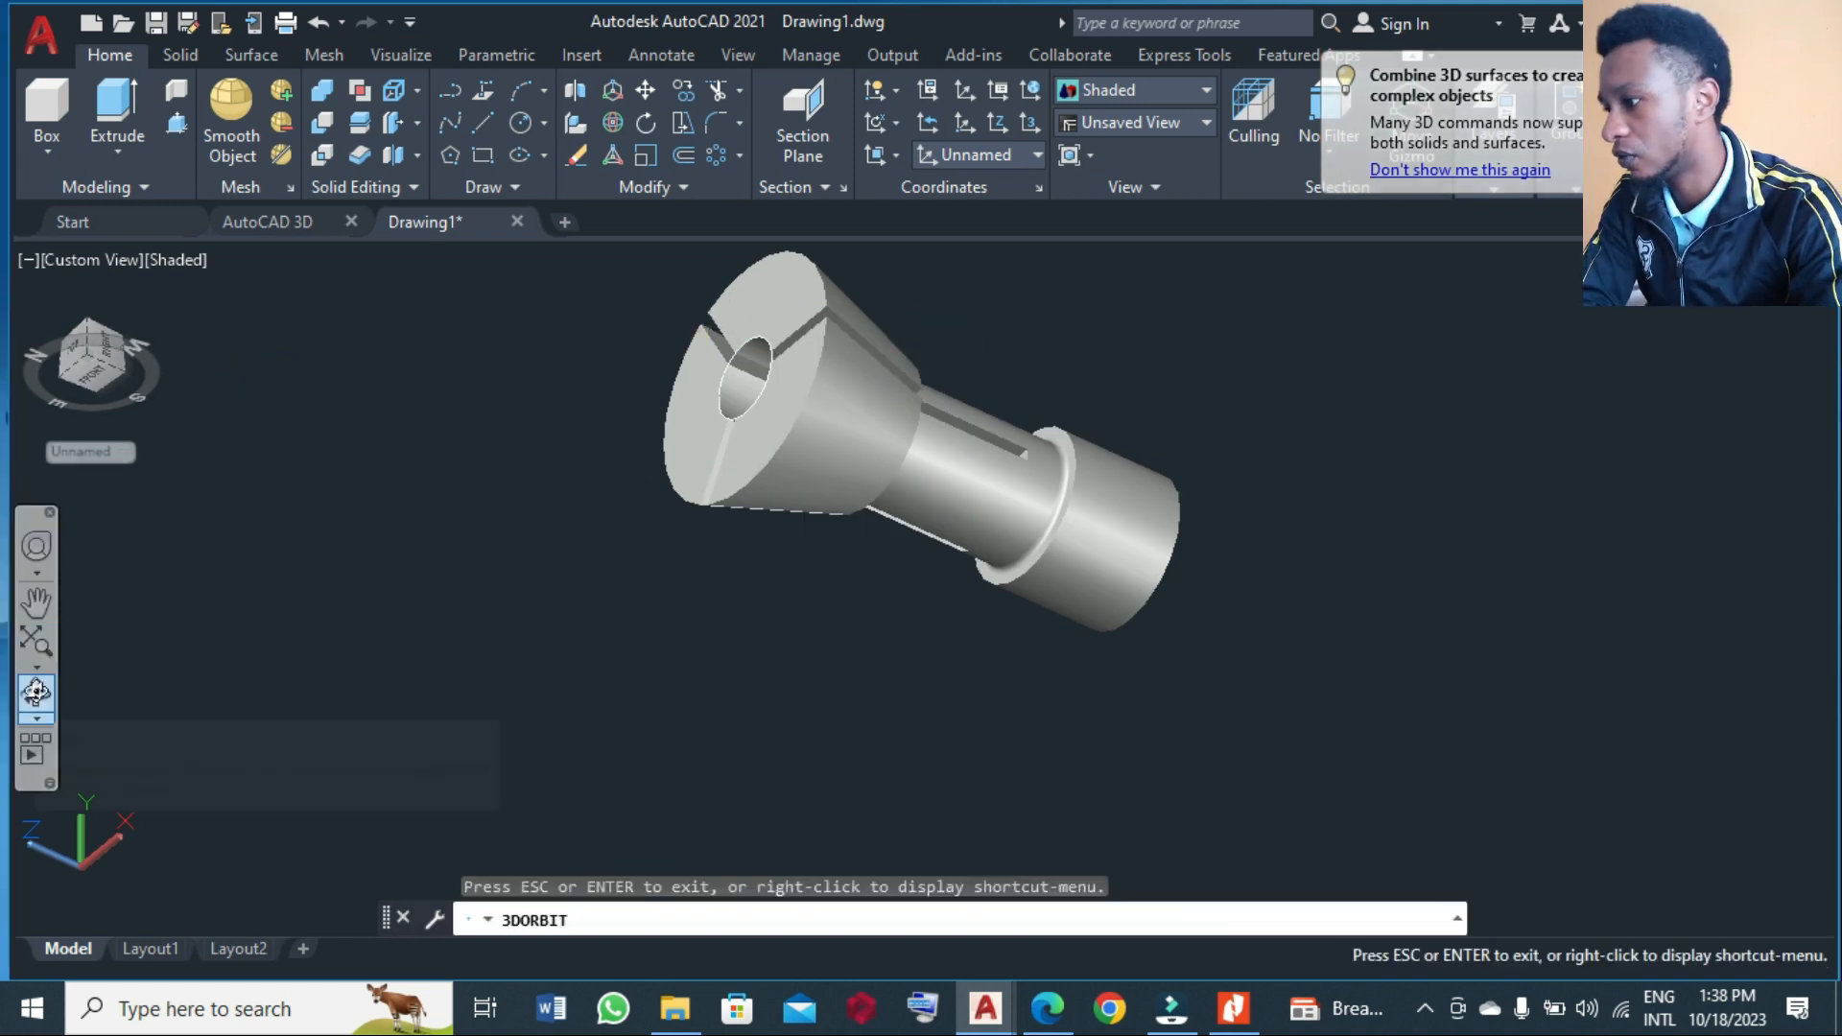
left_click_drag(646, 399, 718, 379)
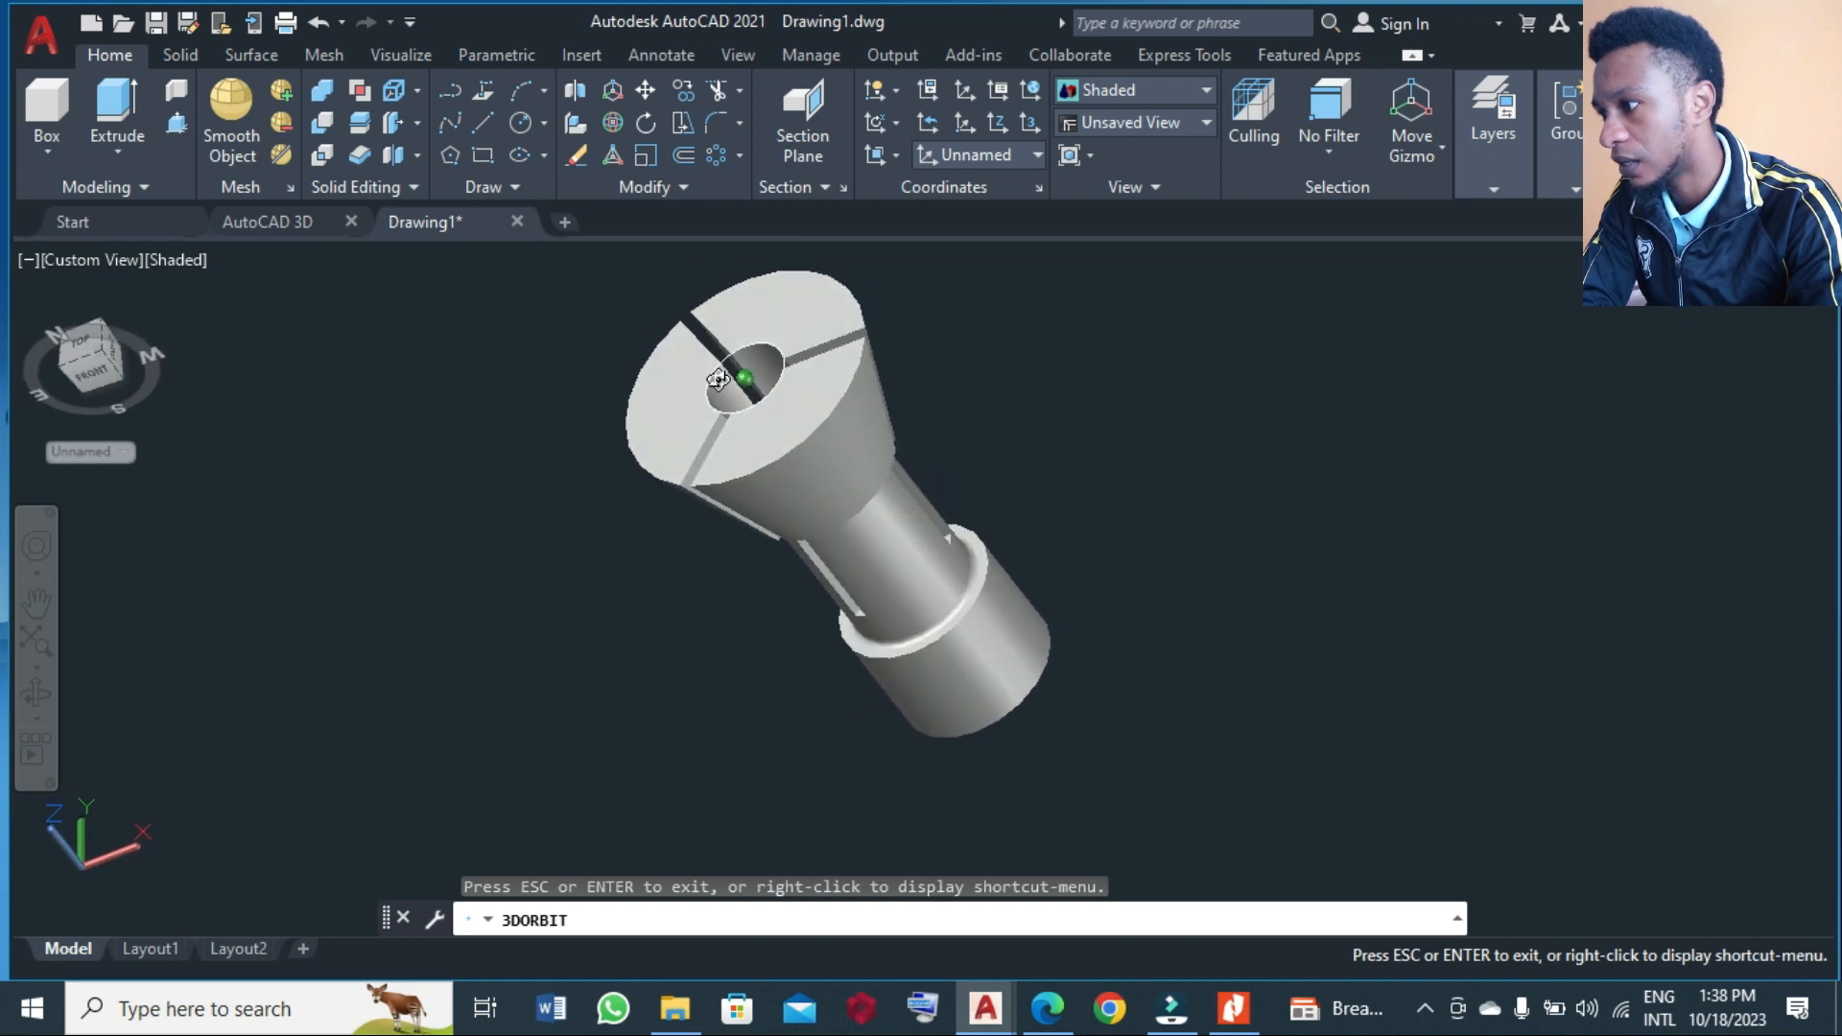
key("Escape")
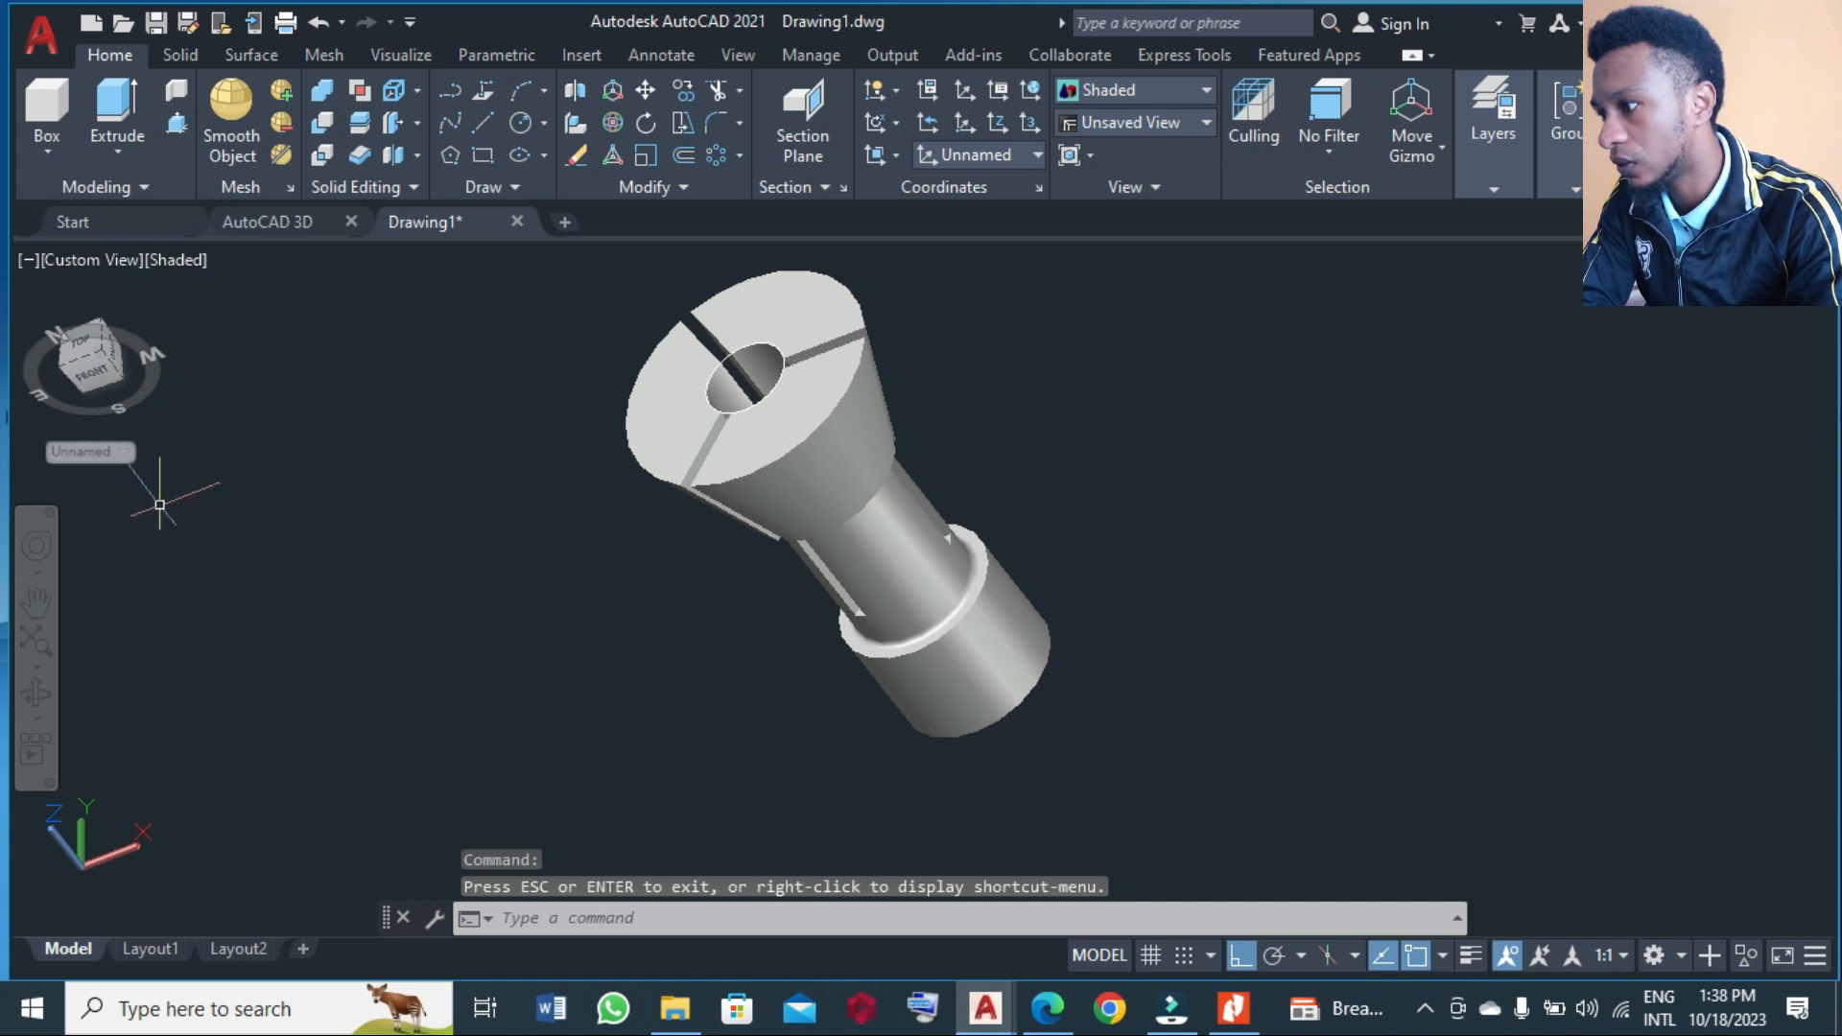
left_click(102, 377)
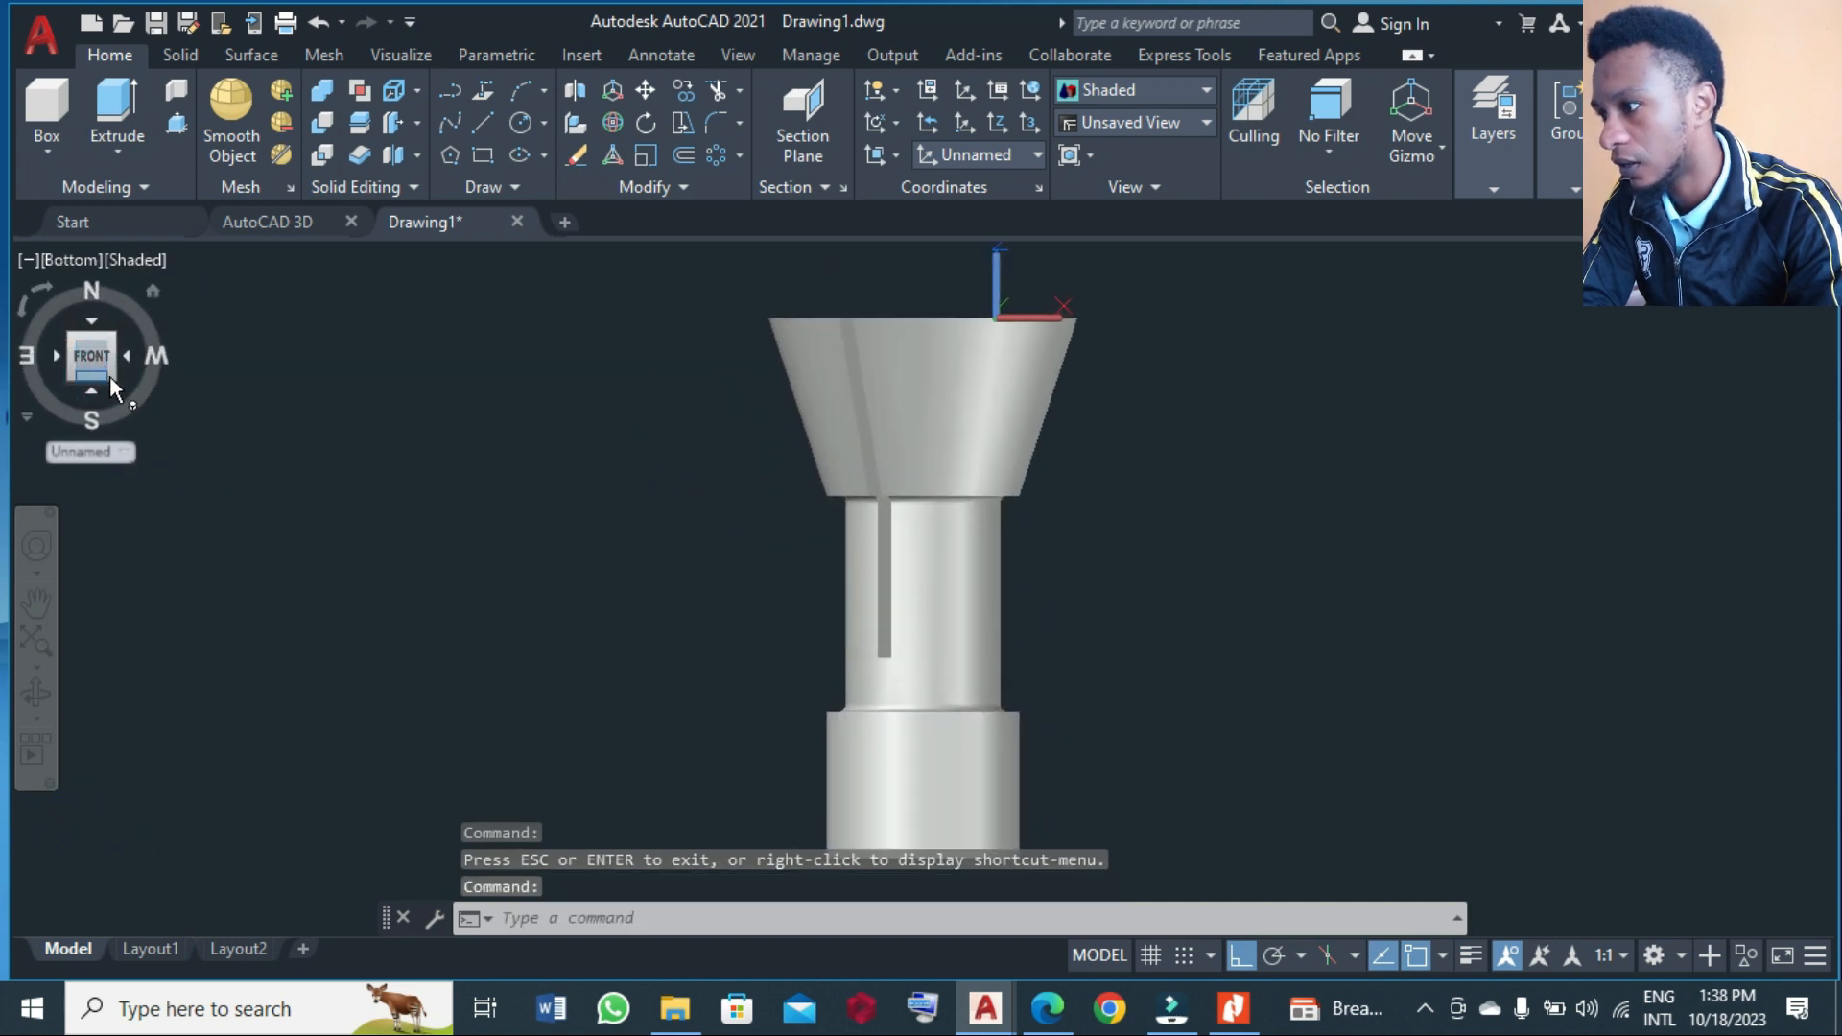
left_click(121, 357)
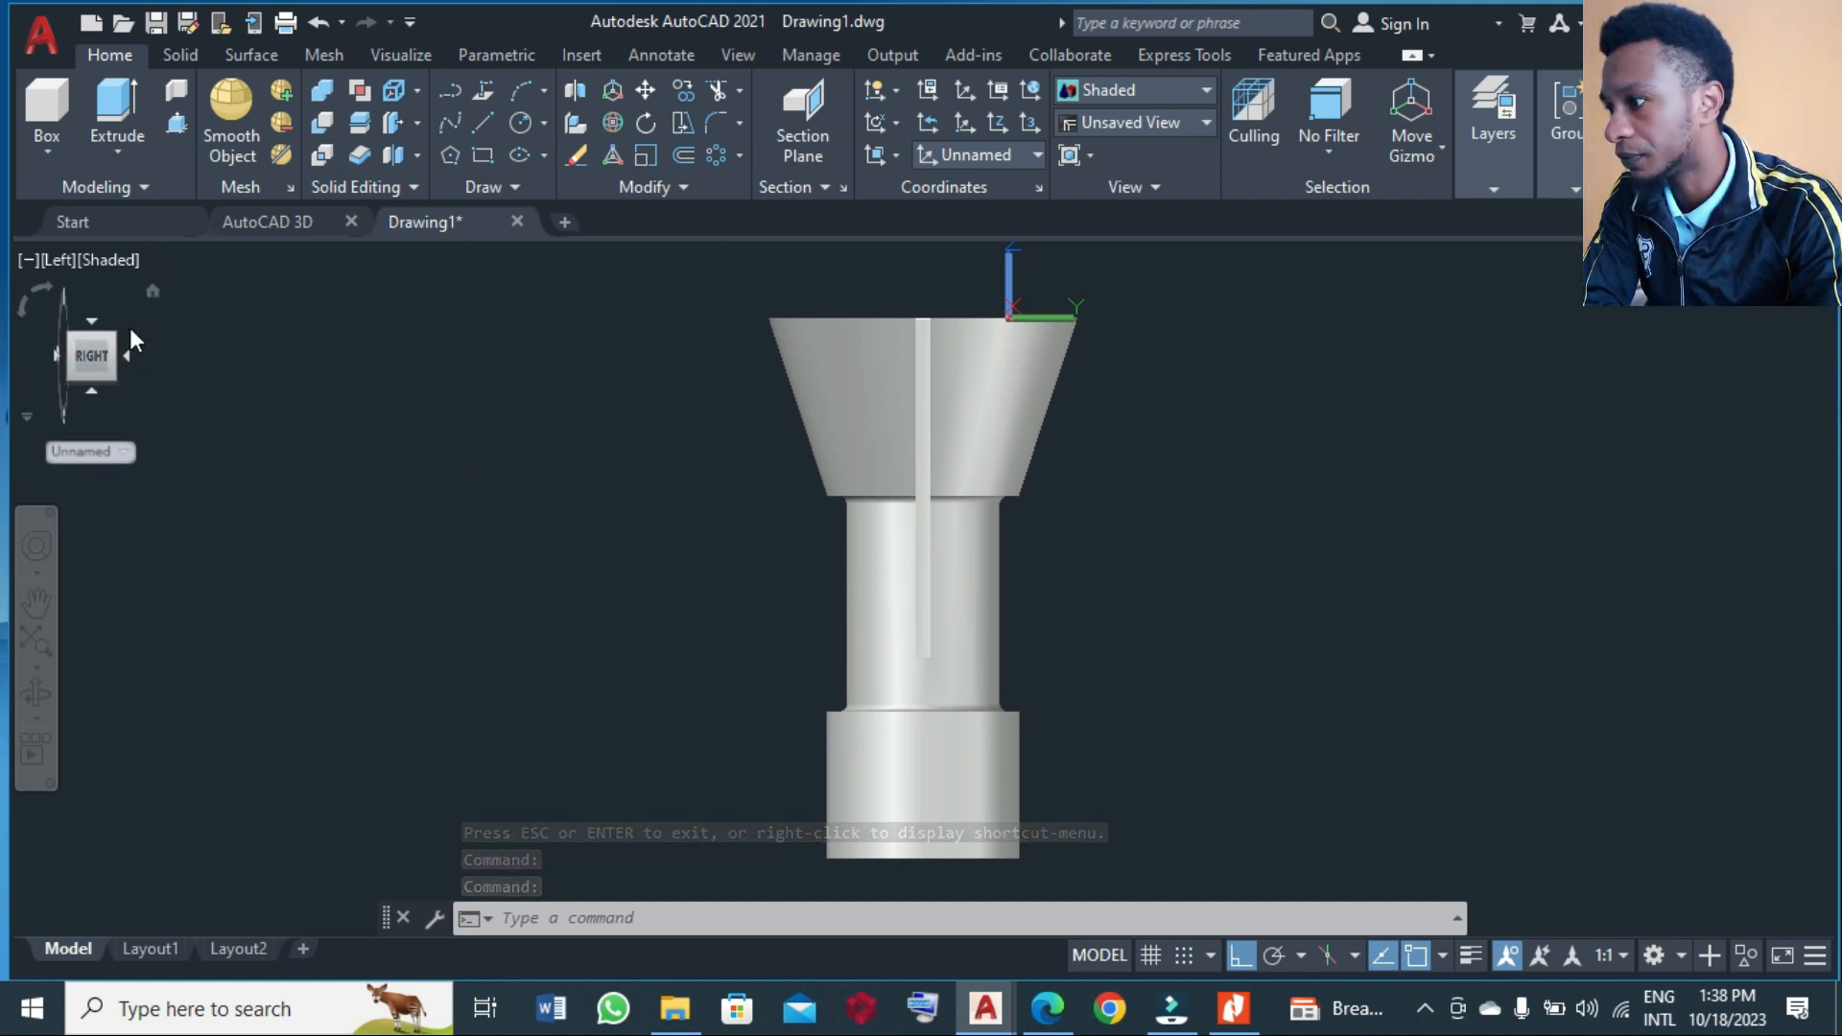
left_click(155, 293)
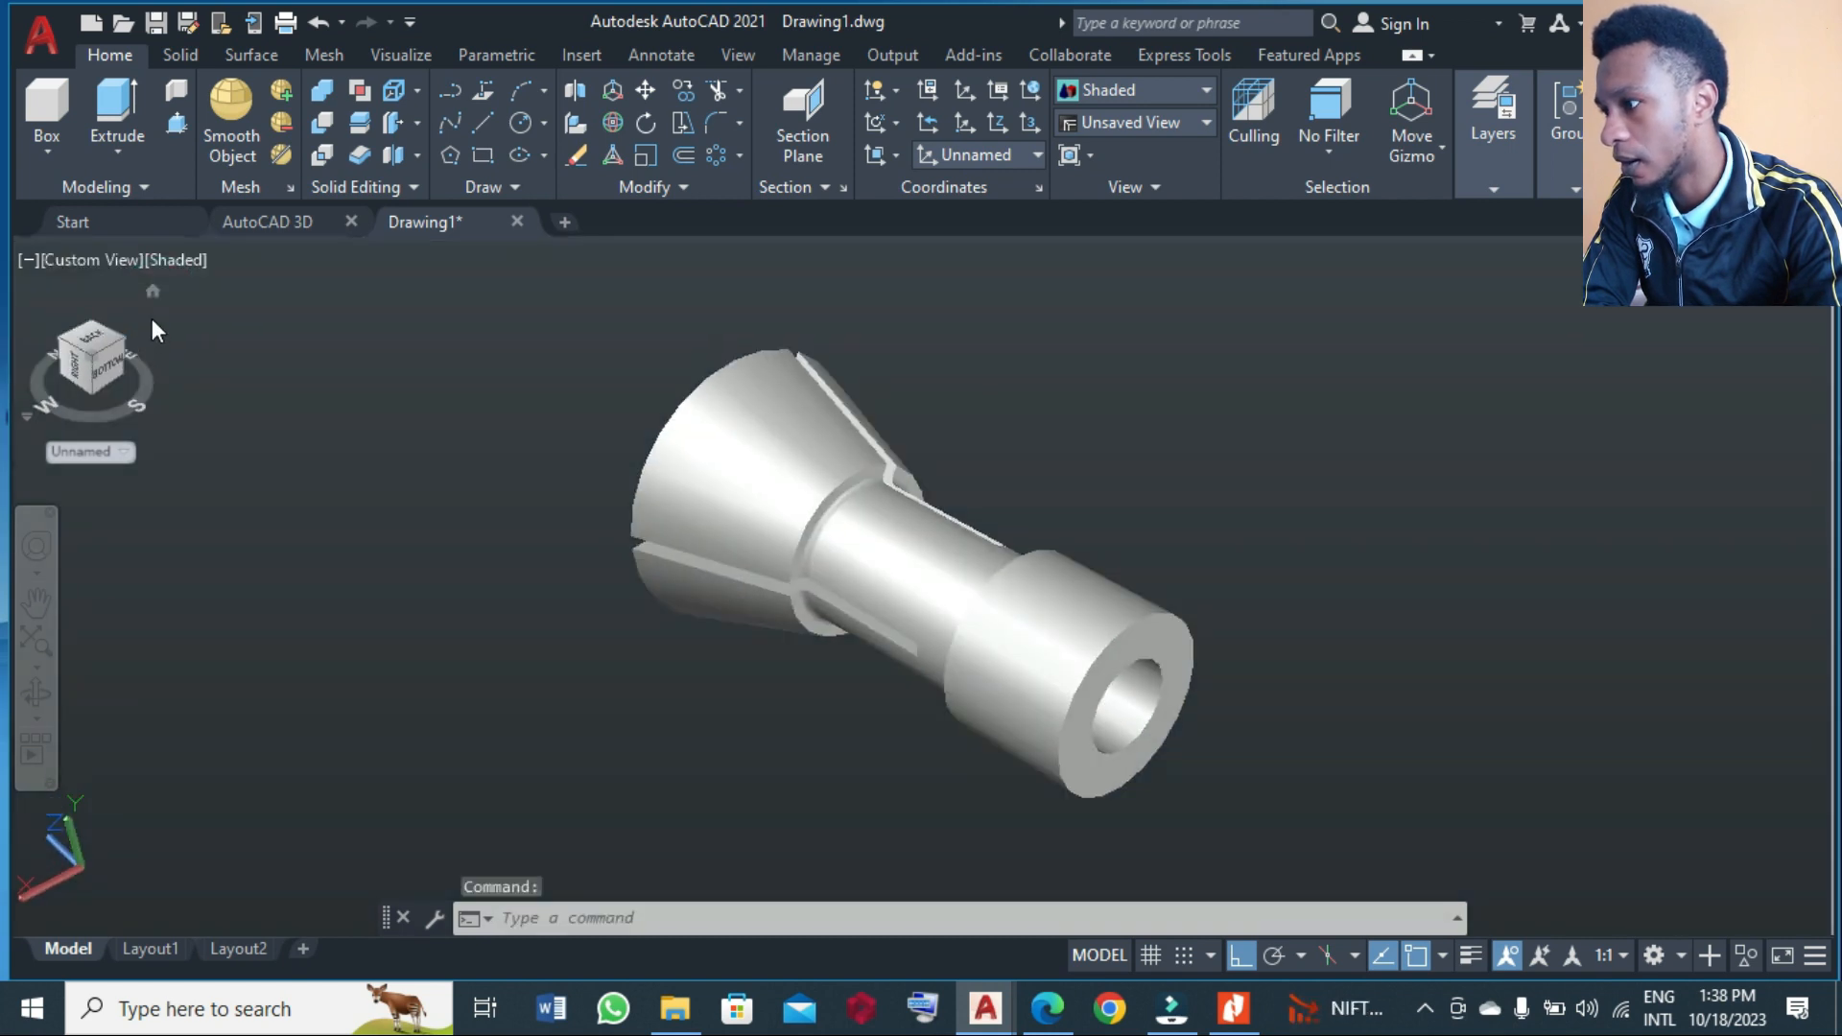
right_click(117, 336)
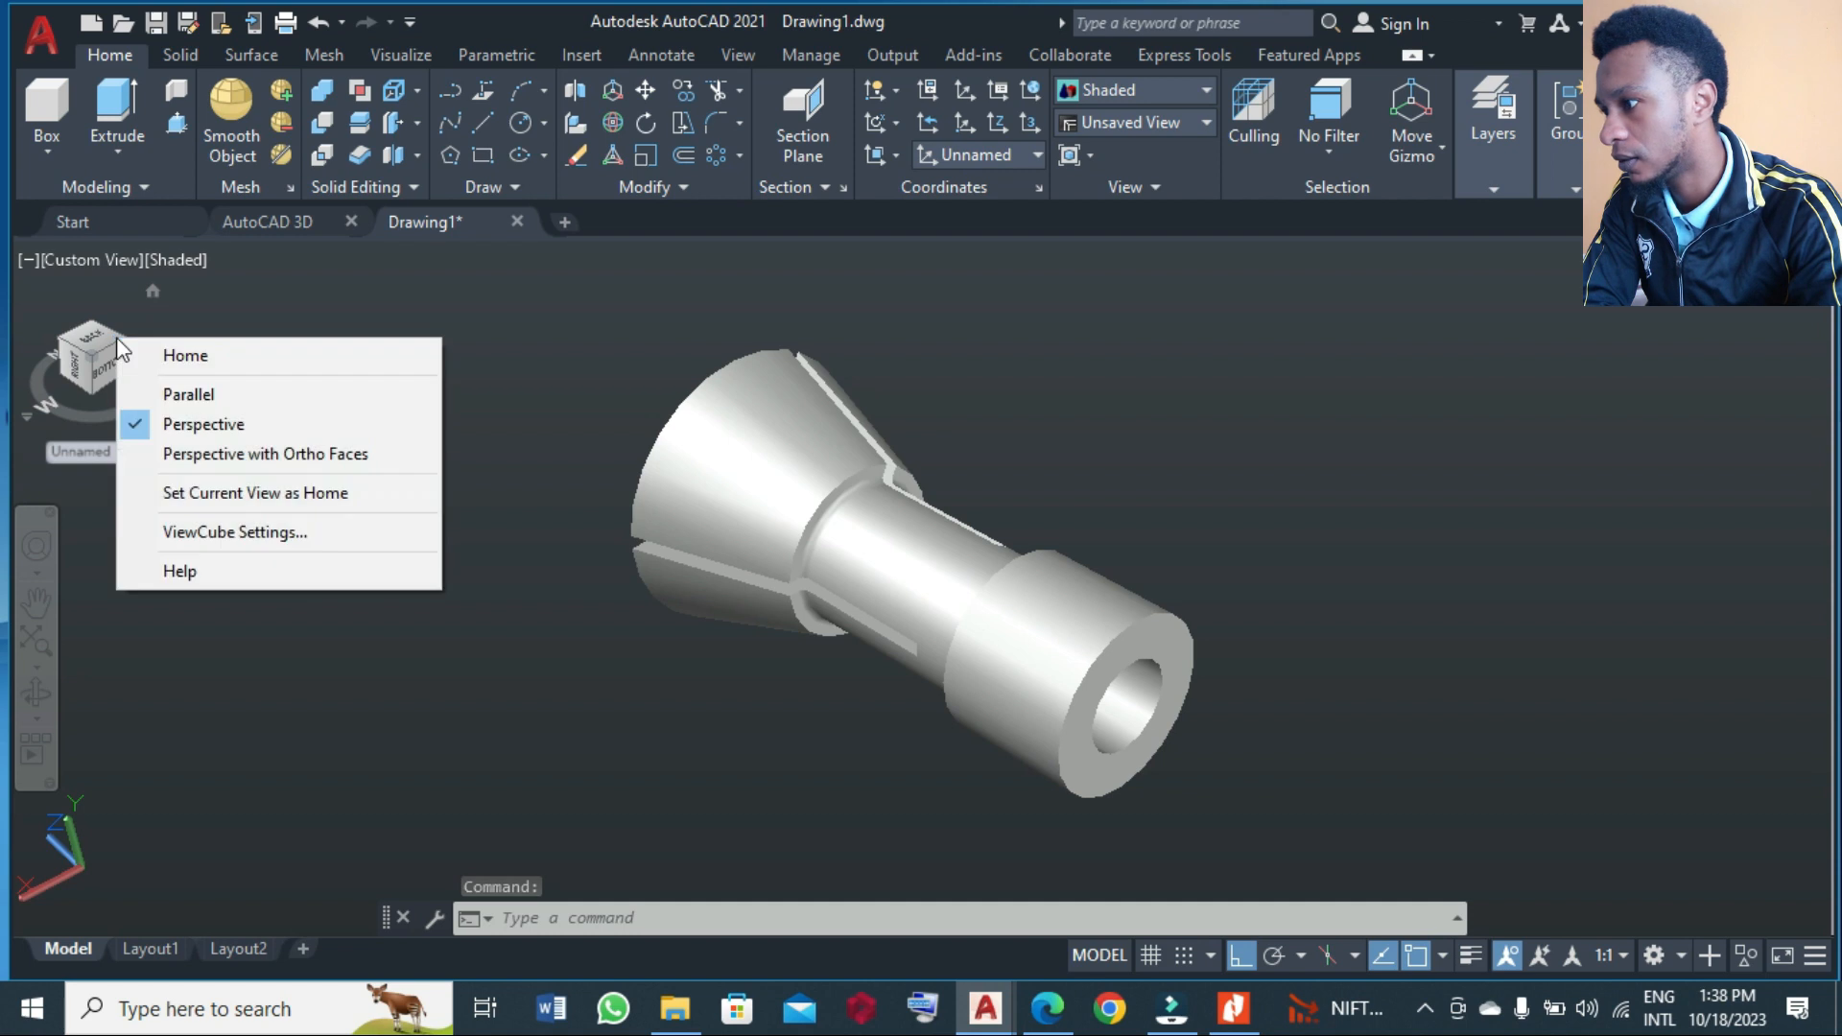
left_click(195, 393)
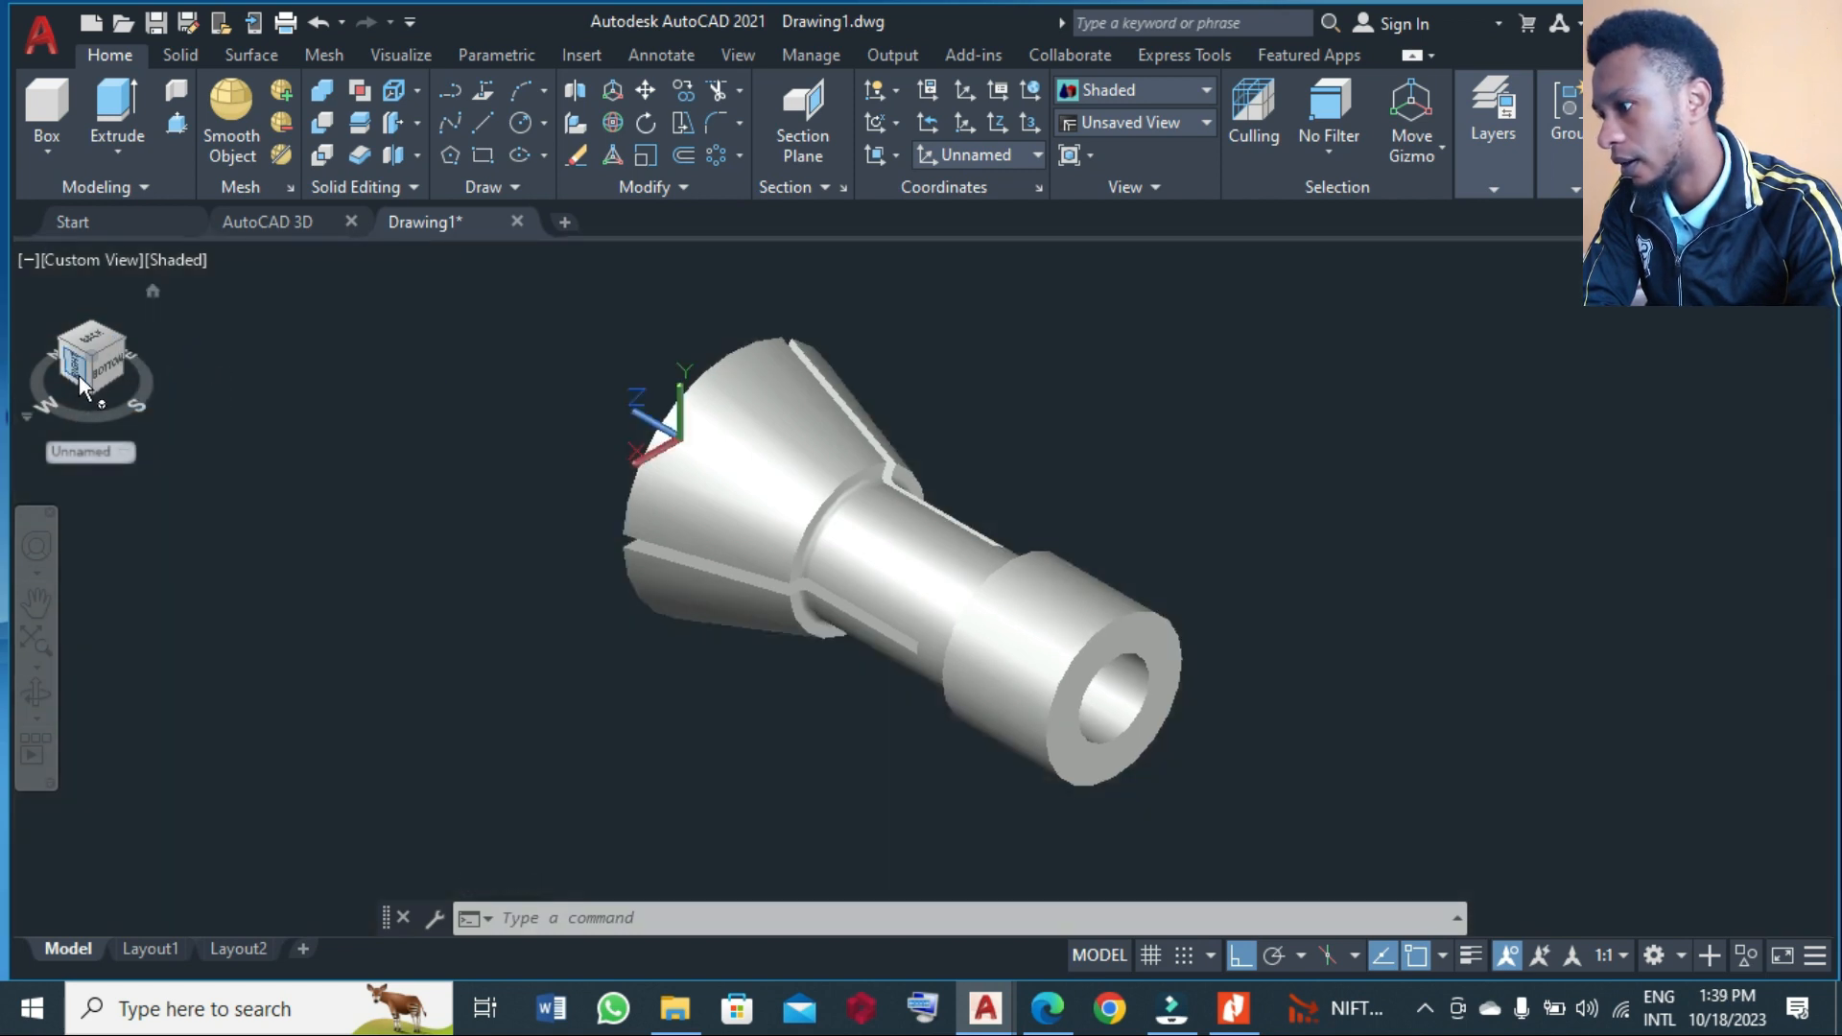
- Orient the view to the collet's right side and align the UCS with that view
left_click(78, 376)
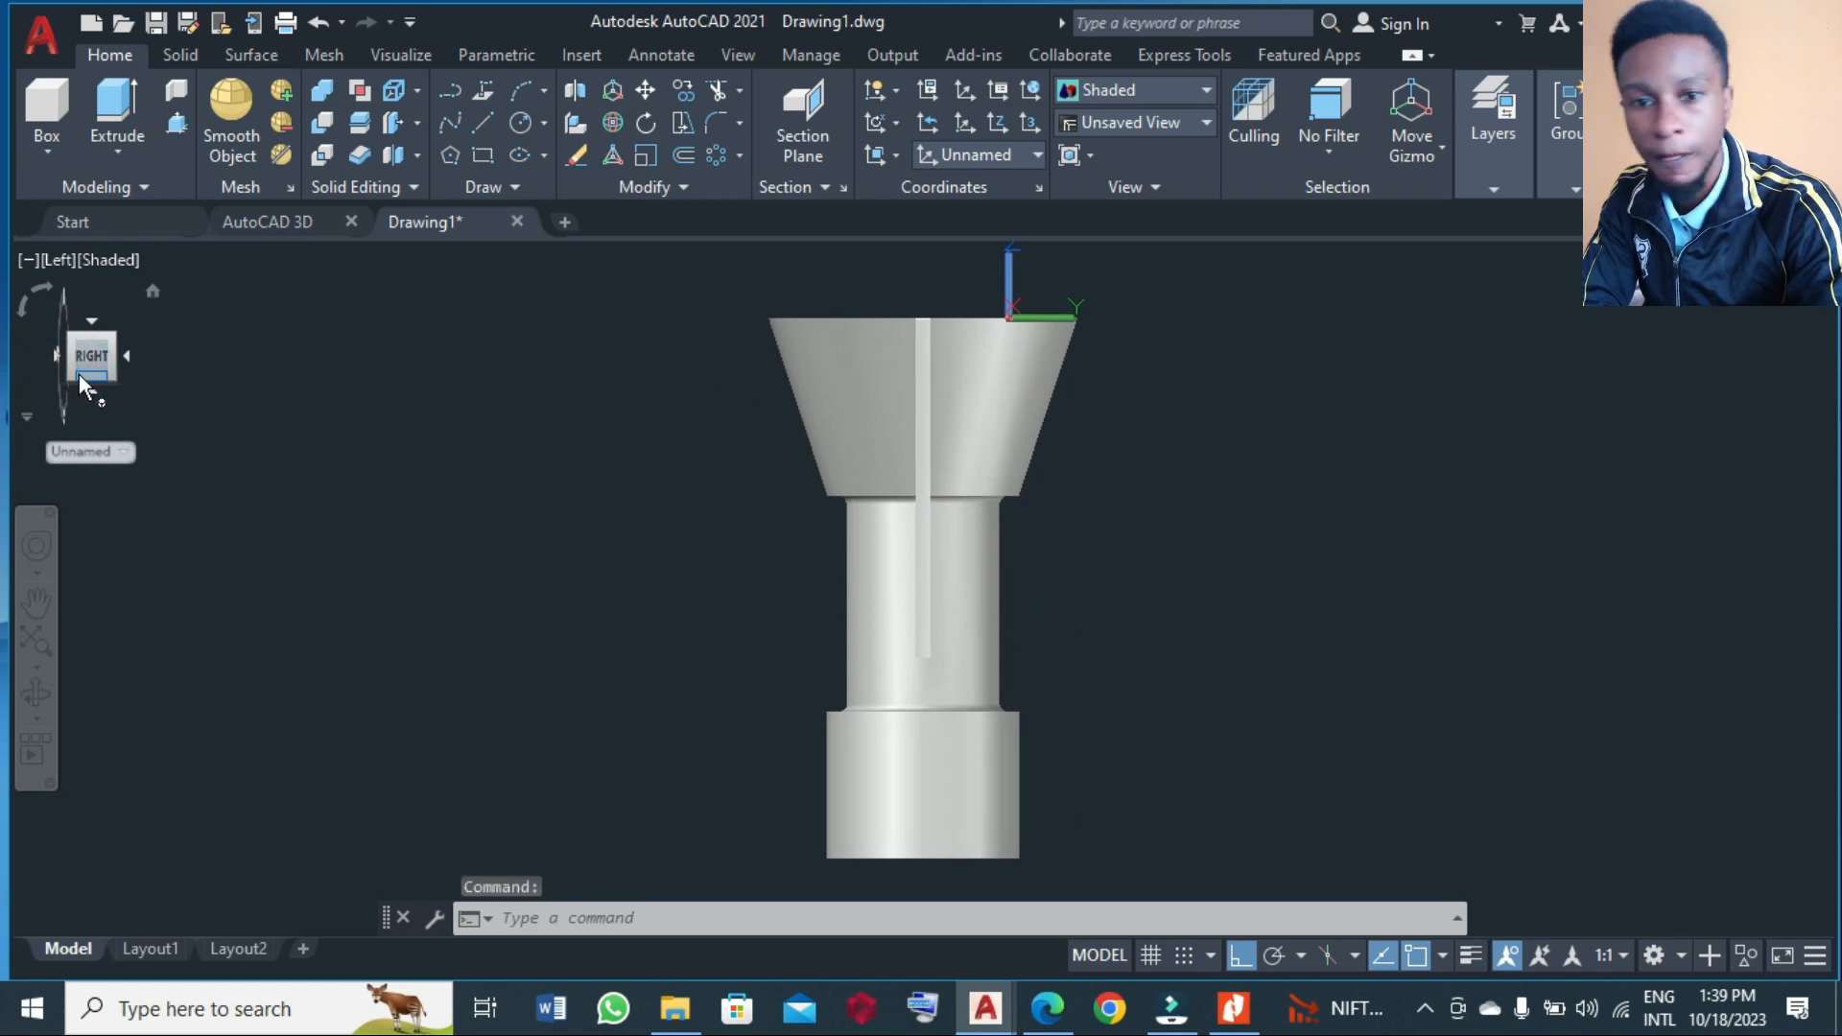
left_click(896, 156)
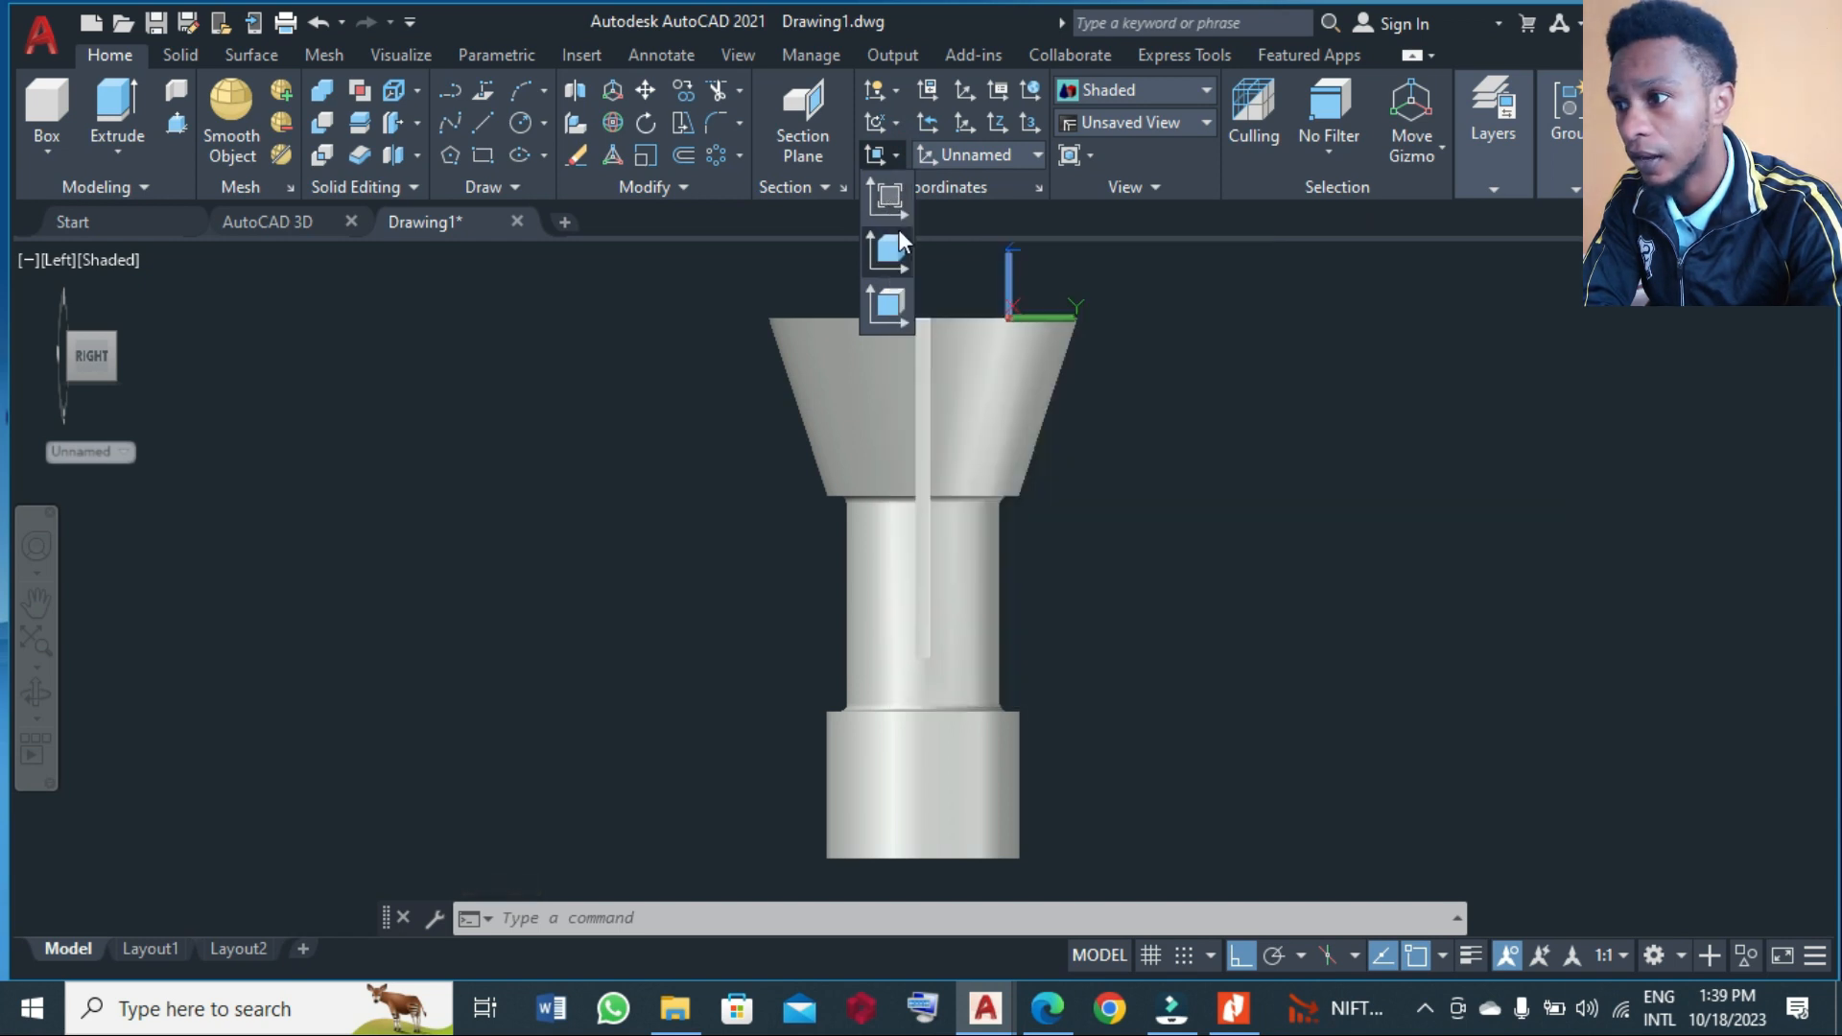
left_click(892, 199)
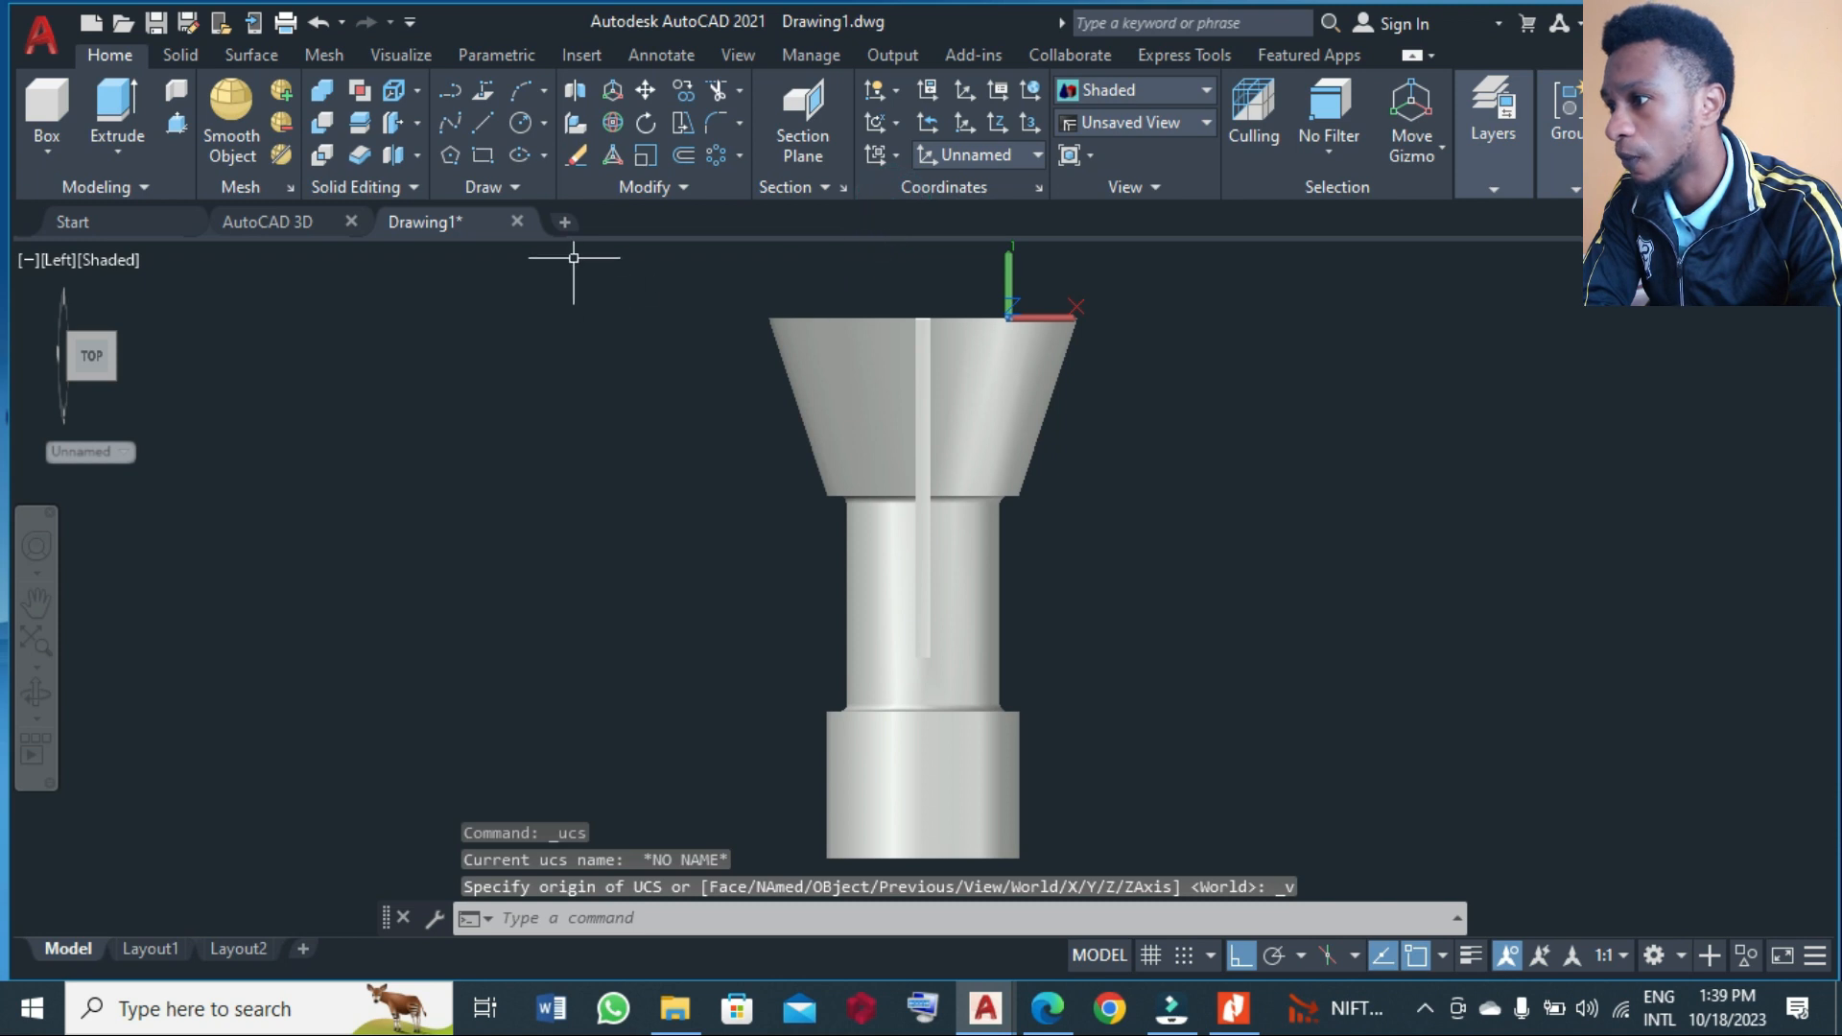
- Draw a 5 by 8 rectangle in the empty space beside the collet's lower end
left_click(491, 156)
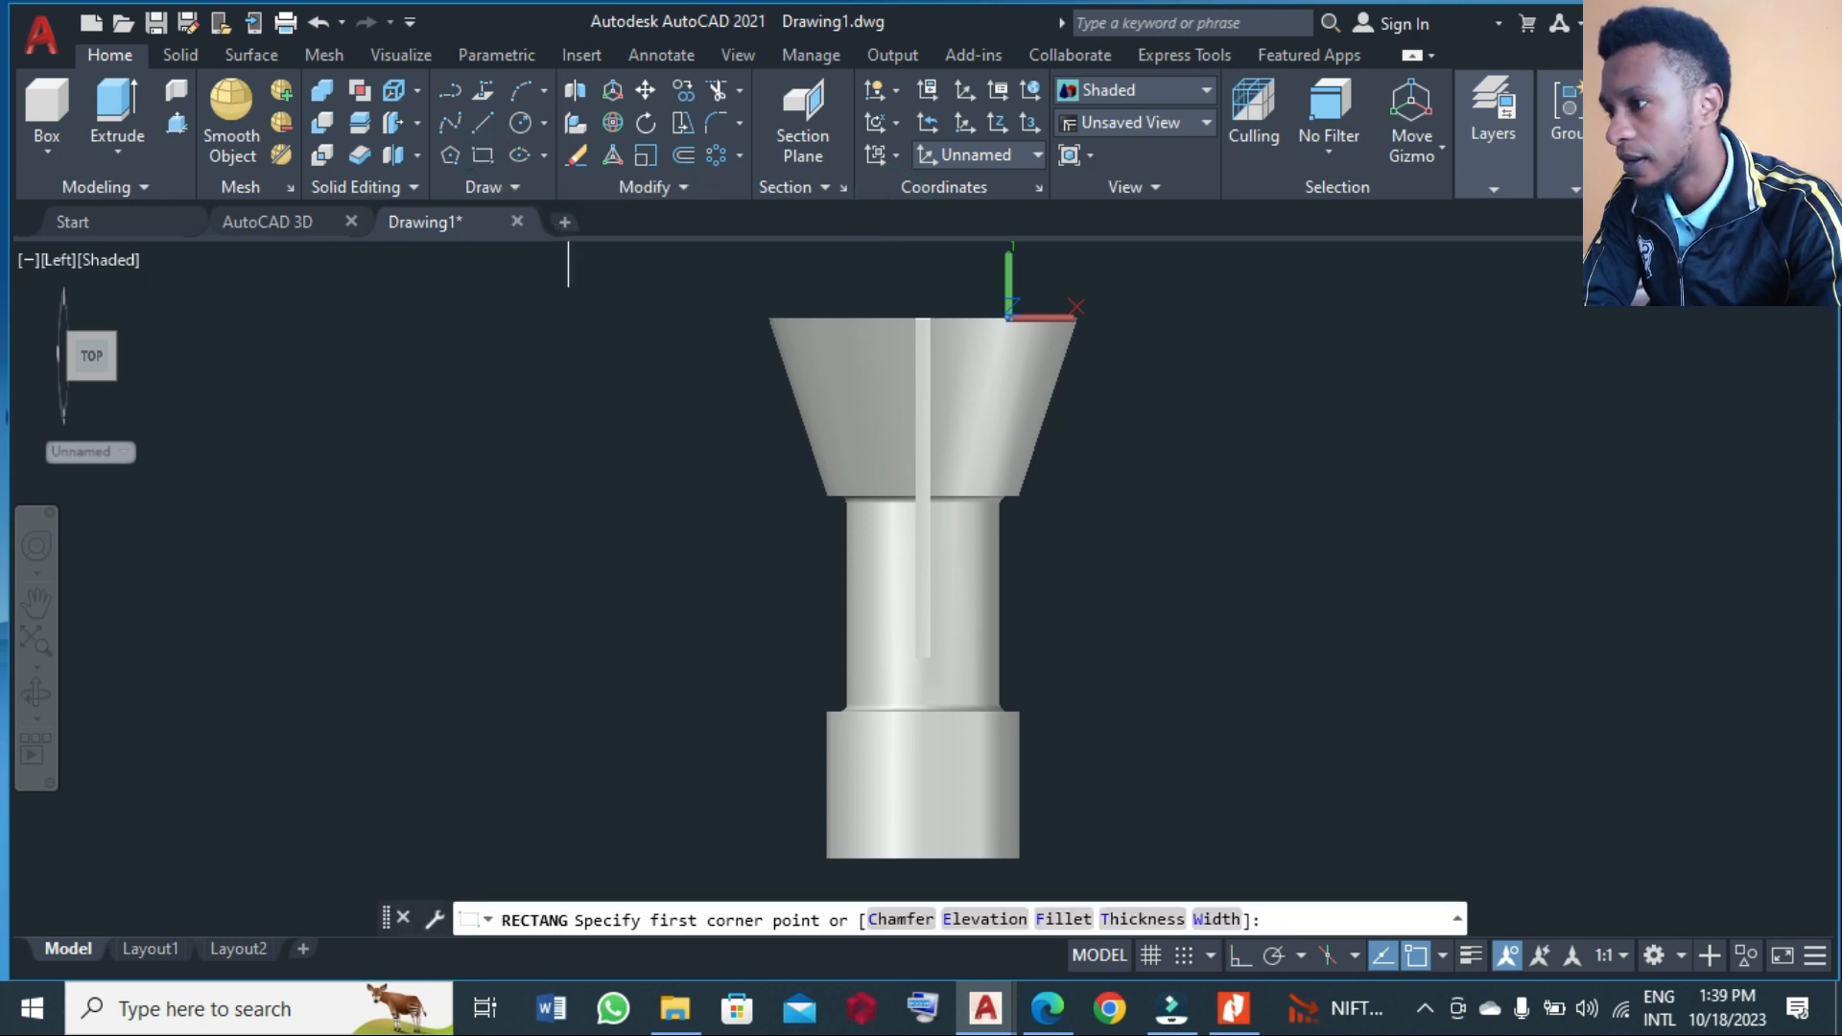
left_click(1178, 750)
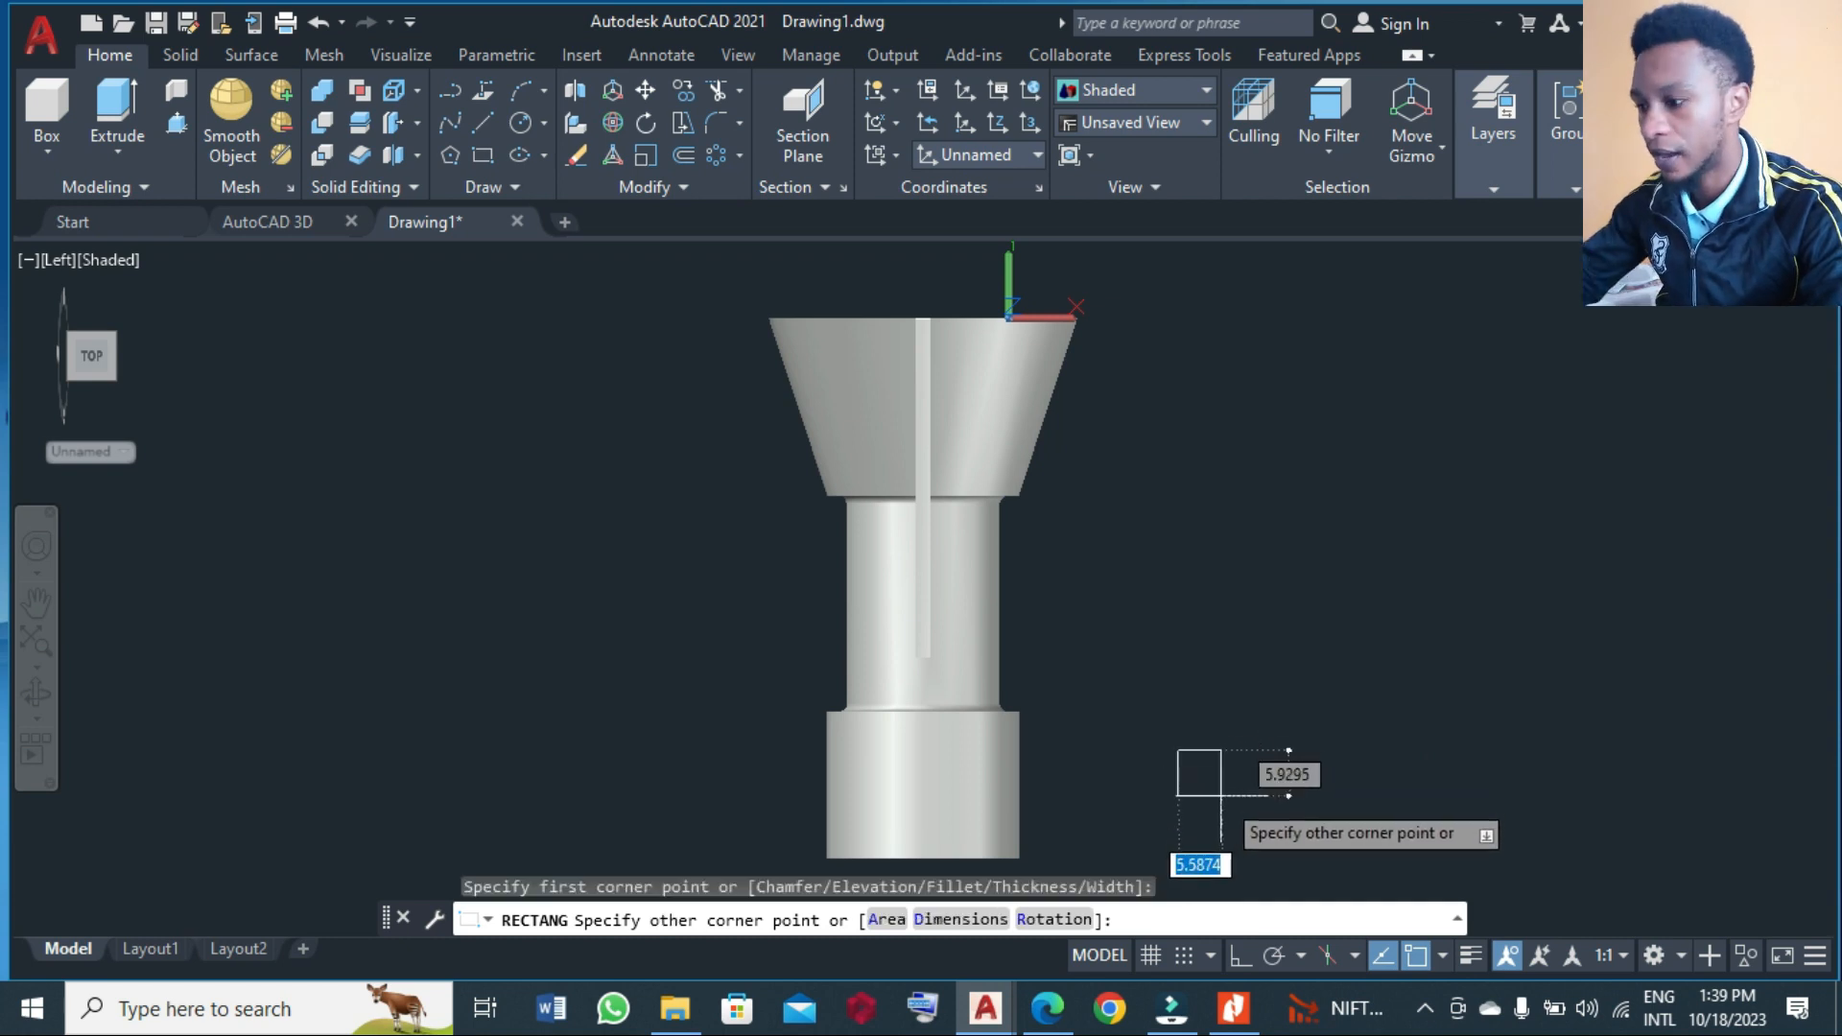
type("5")
key("Tab")
type("8")
key("Return")
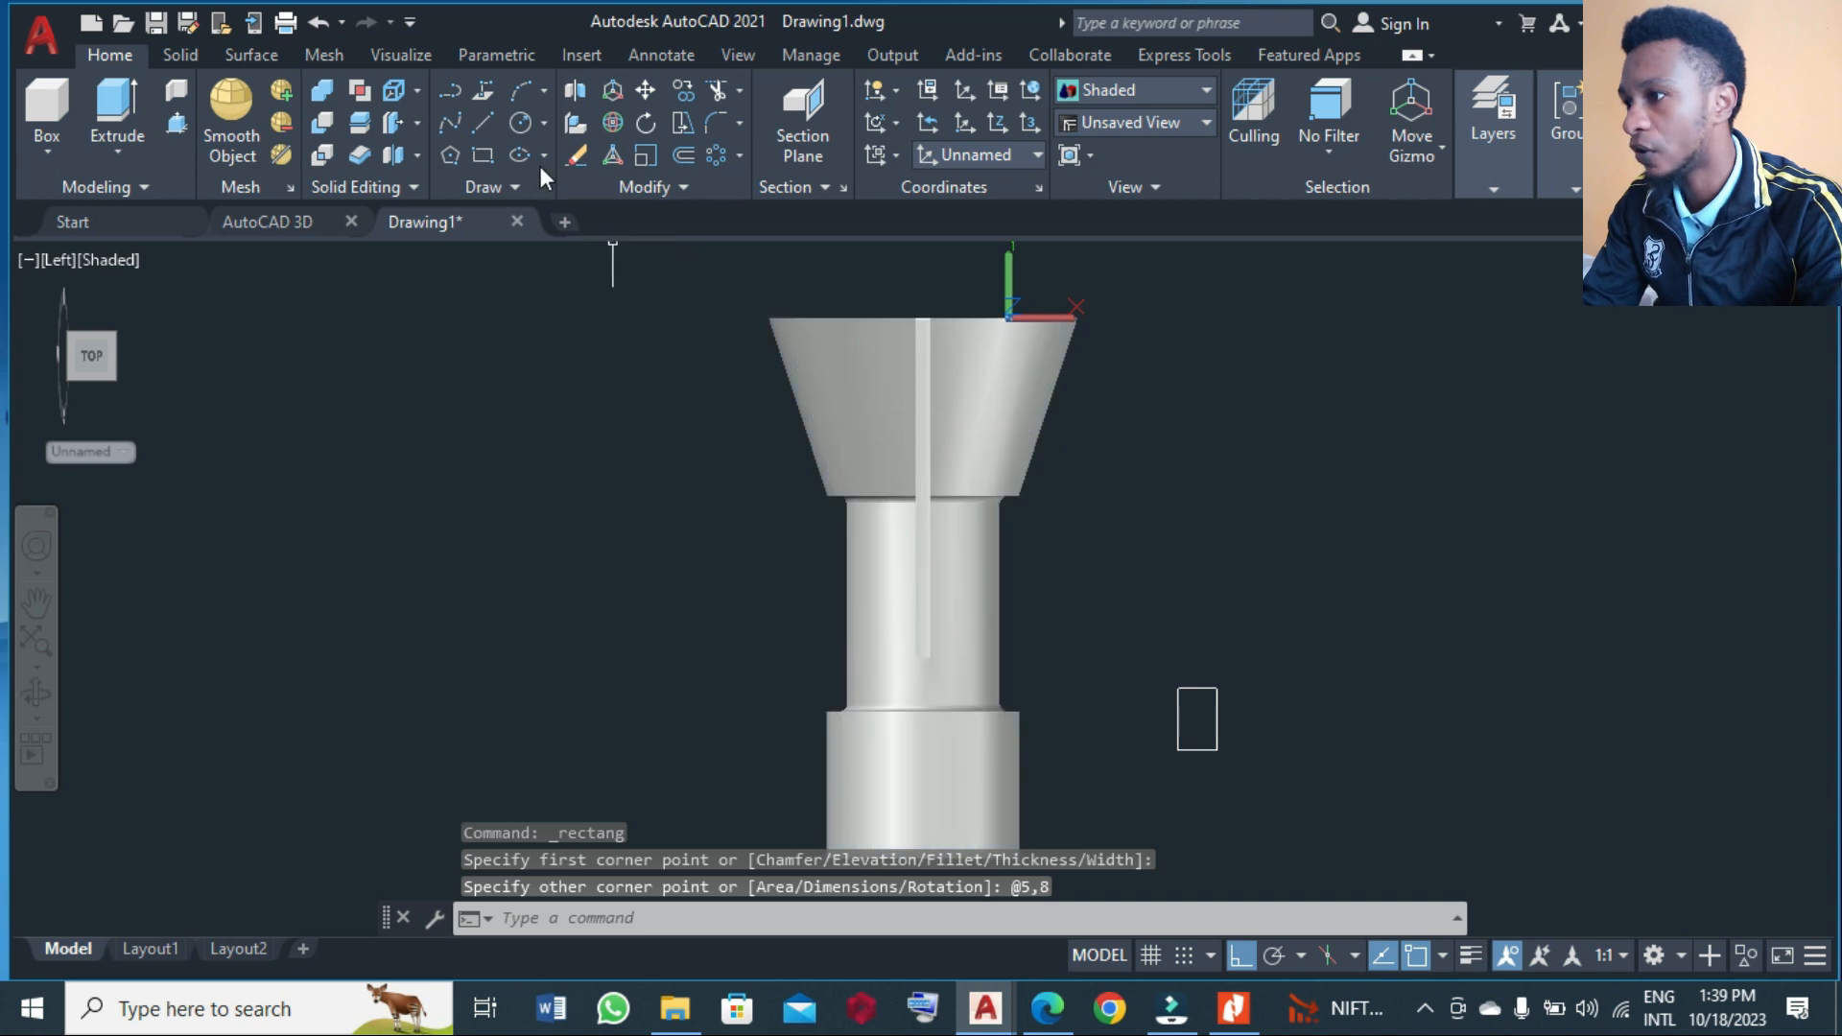
- Draw a two-point circle spanning the rectangle's upper edge
left_click(545, 128)
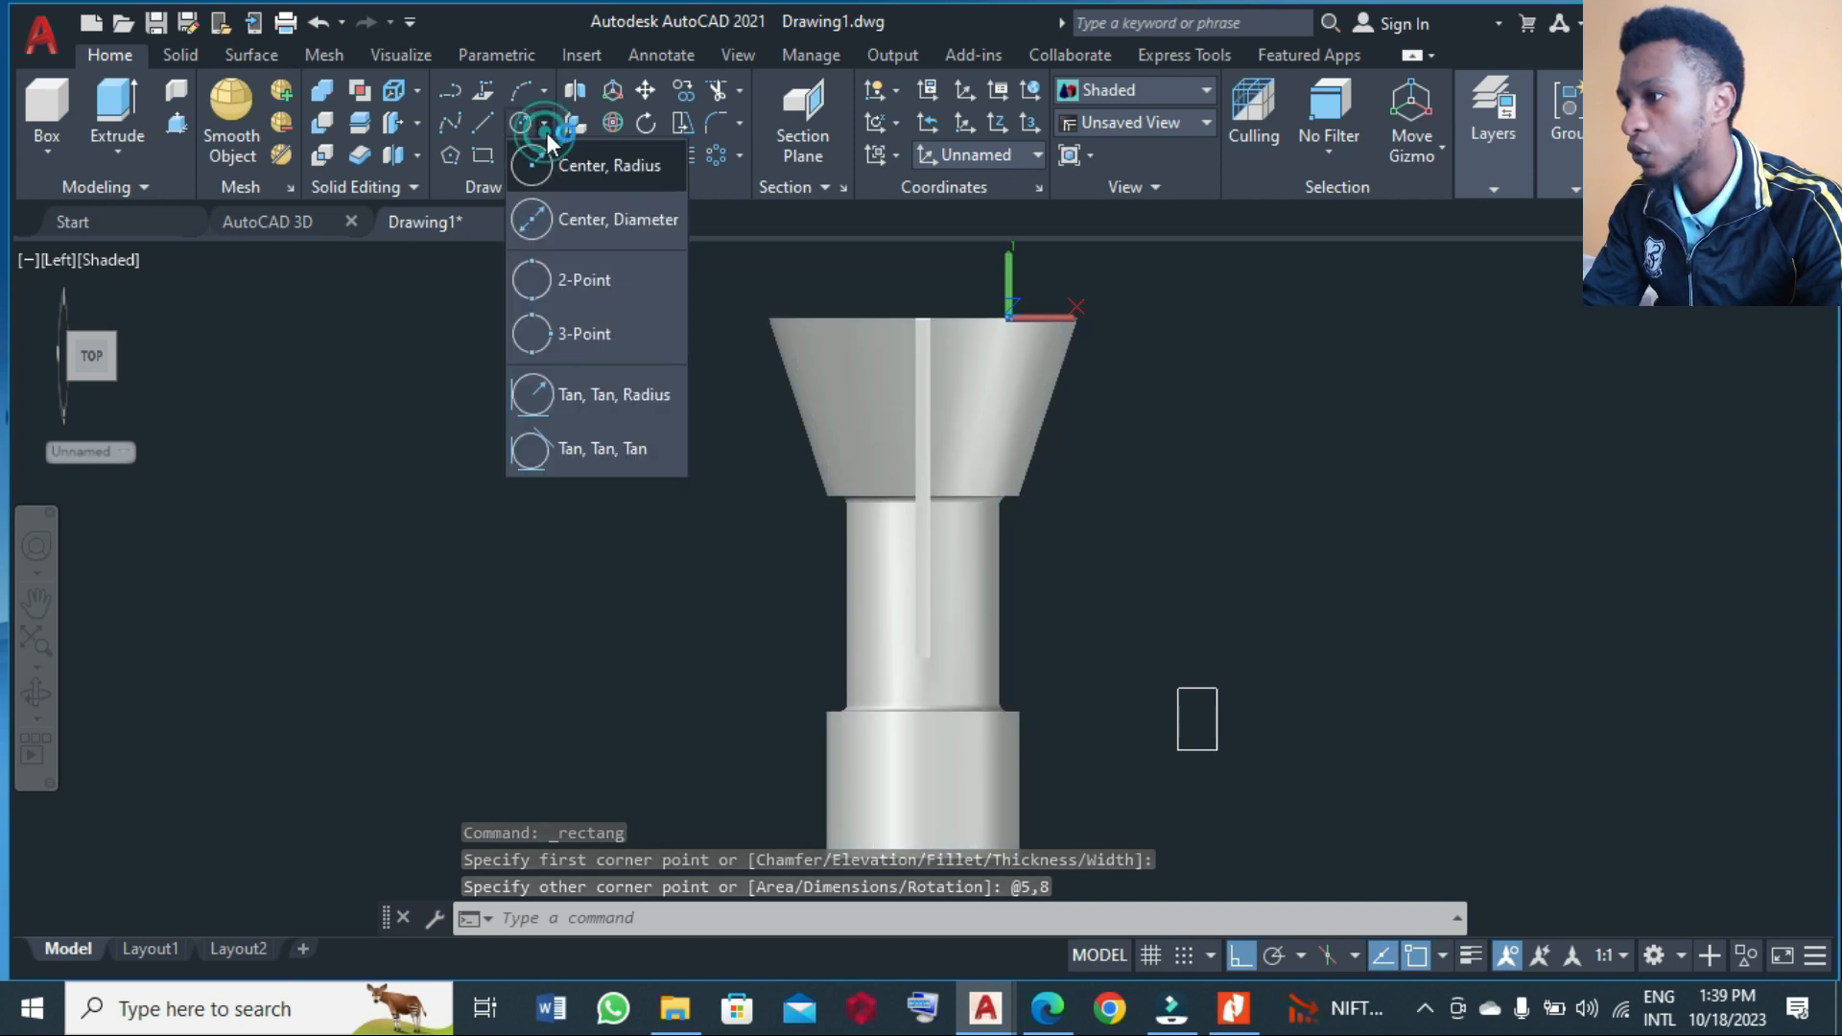
left_click(572, 282)
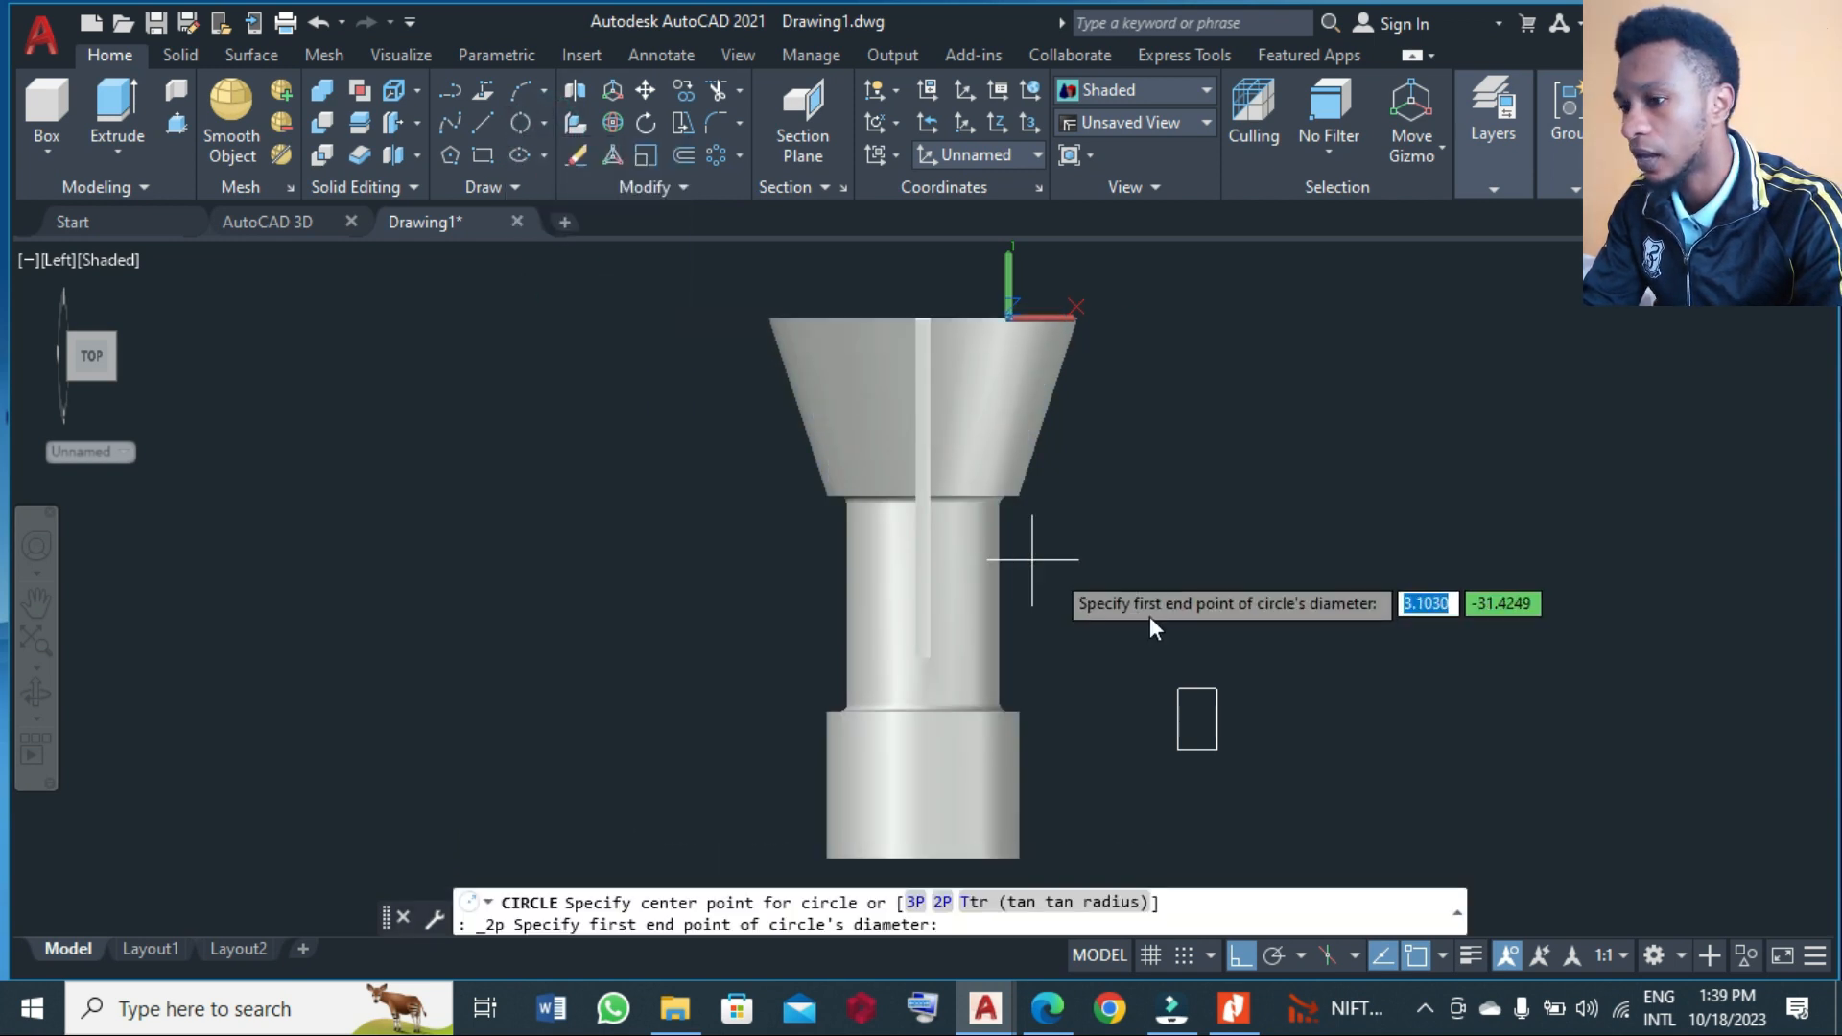
left_click(1198, 687)
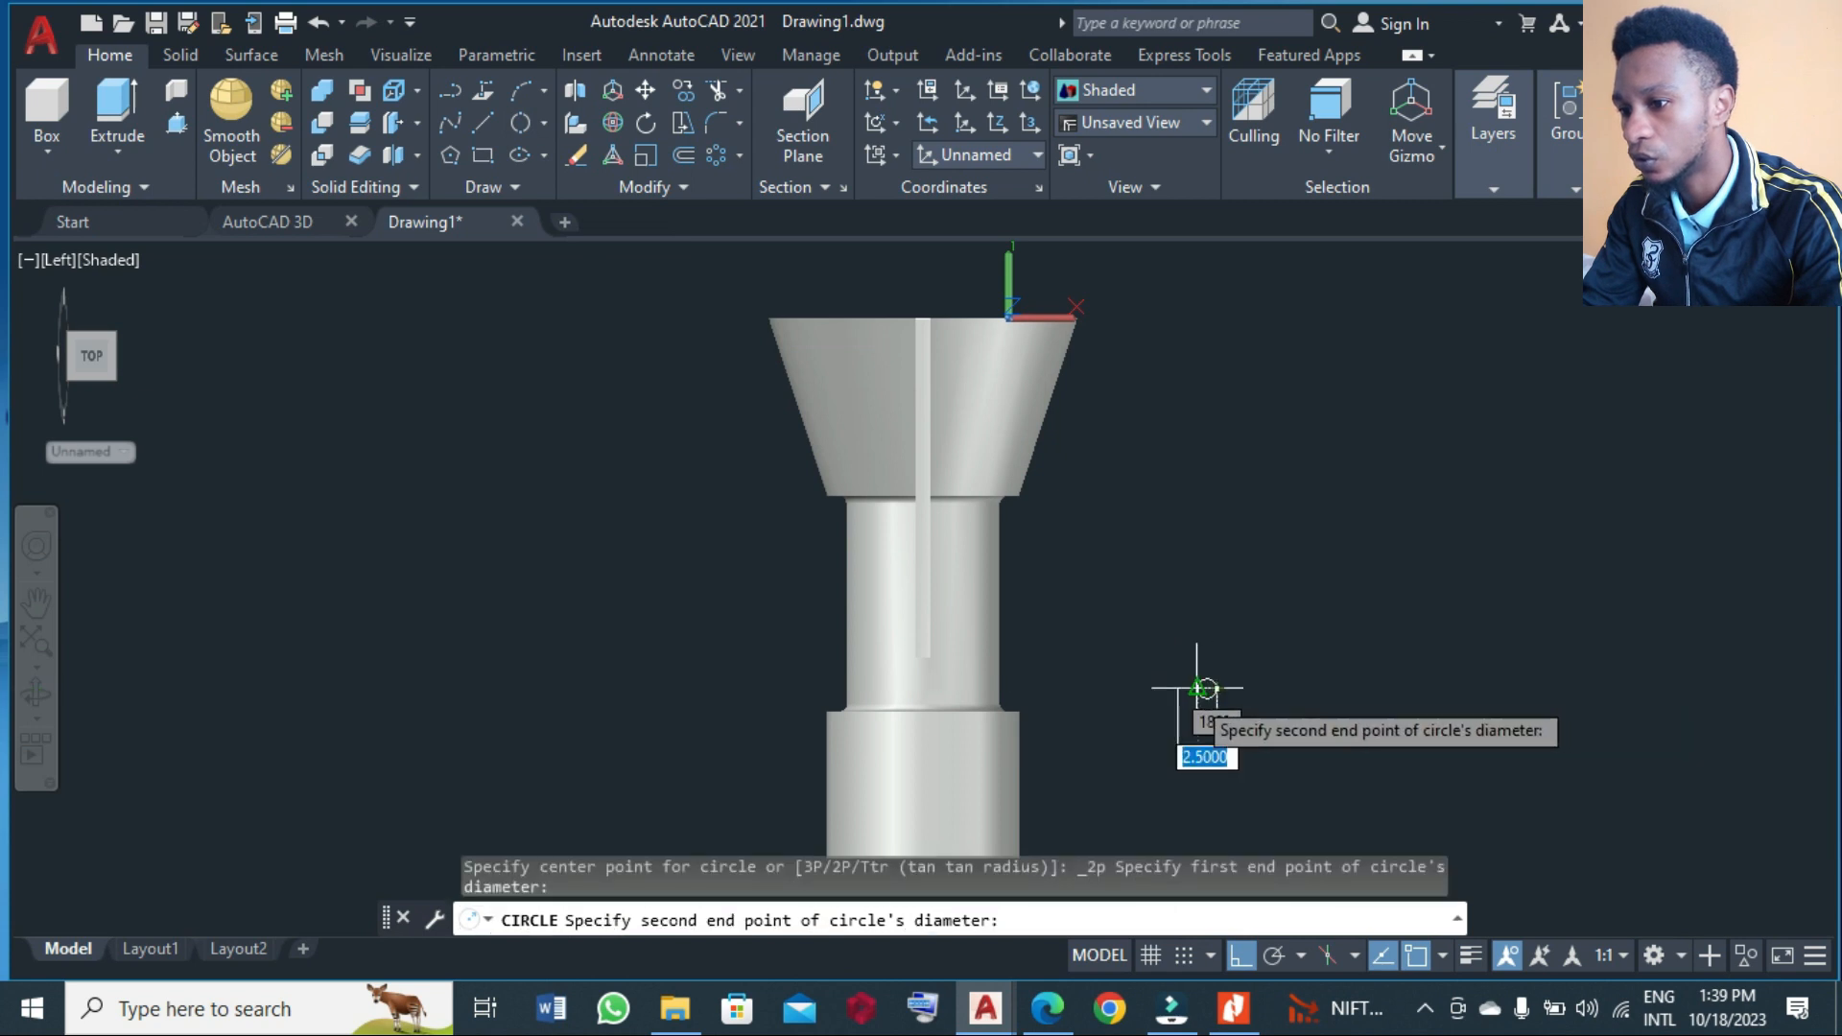
left_click(1181, 691)
key("Return")
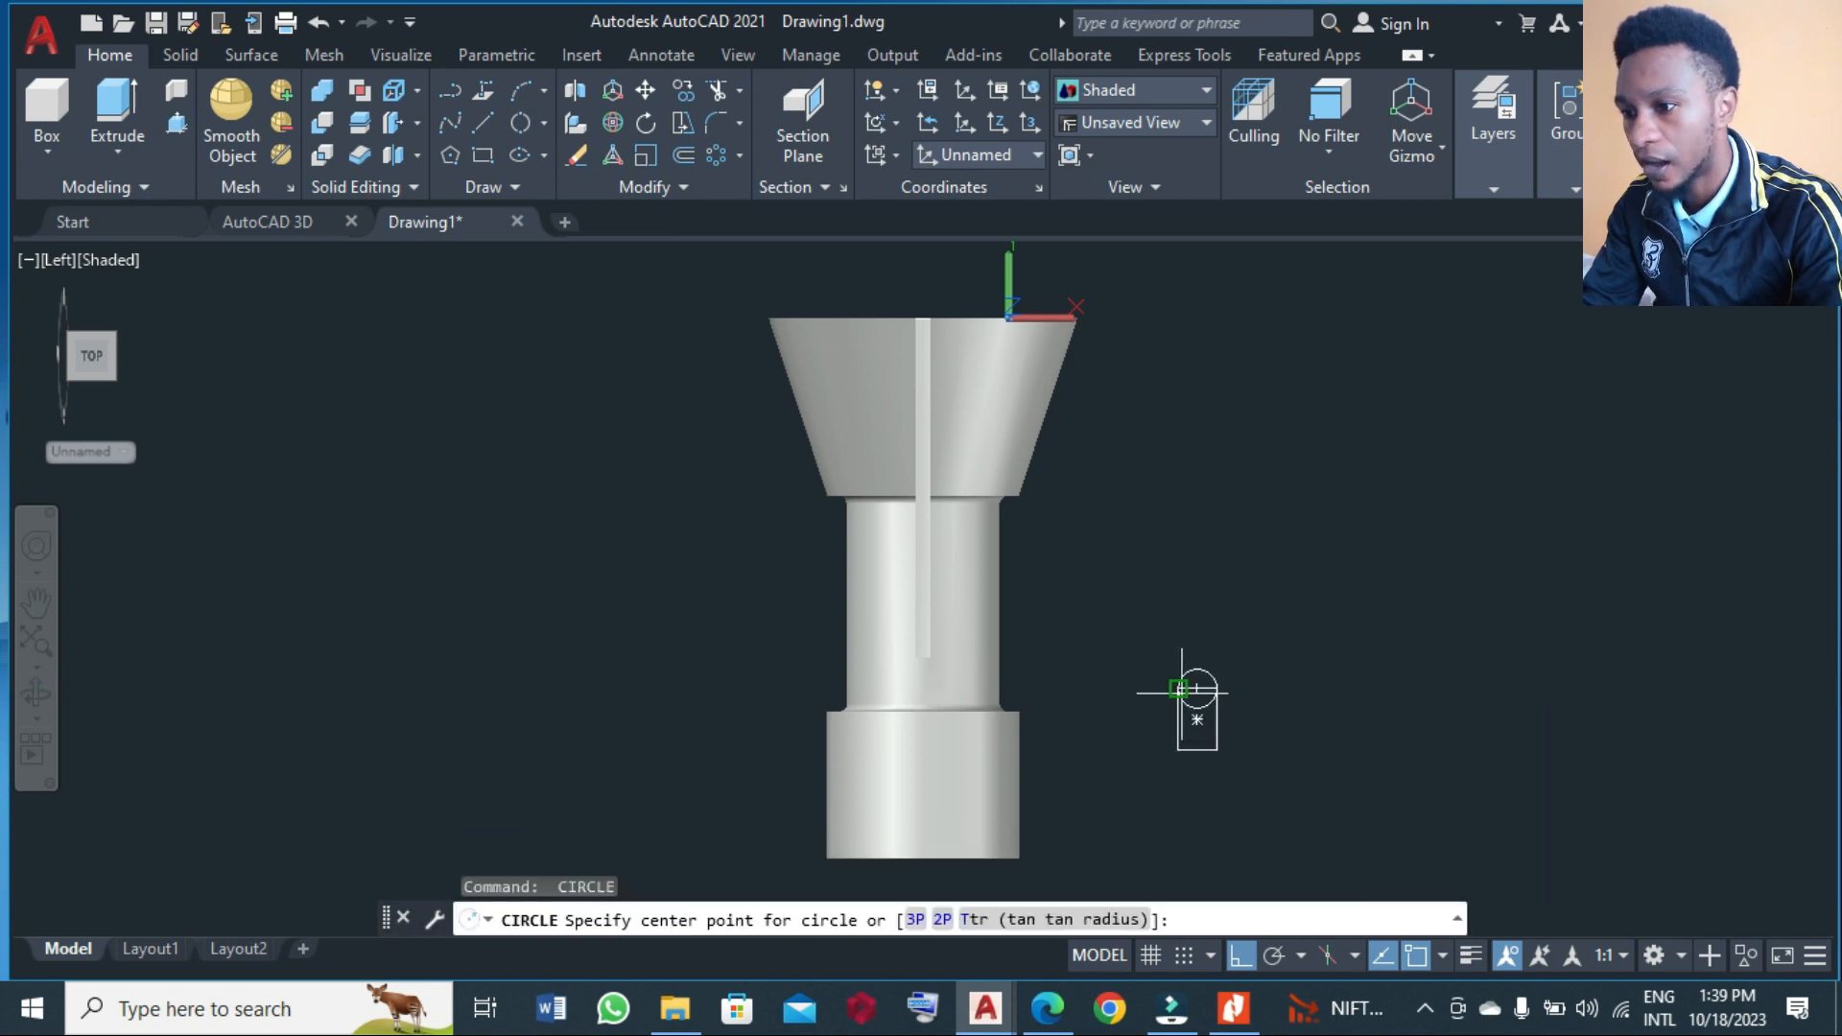
left_click(1216, 751)
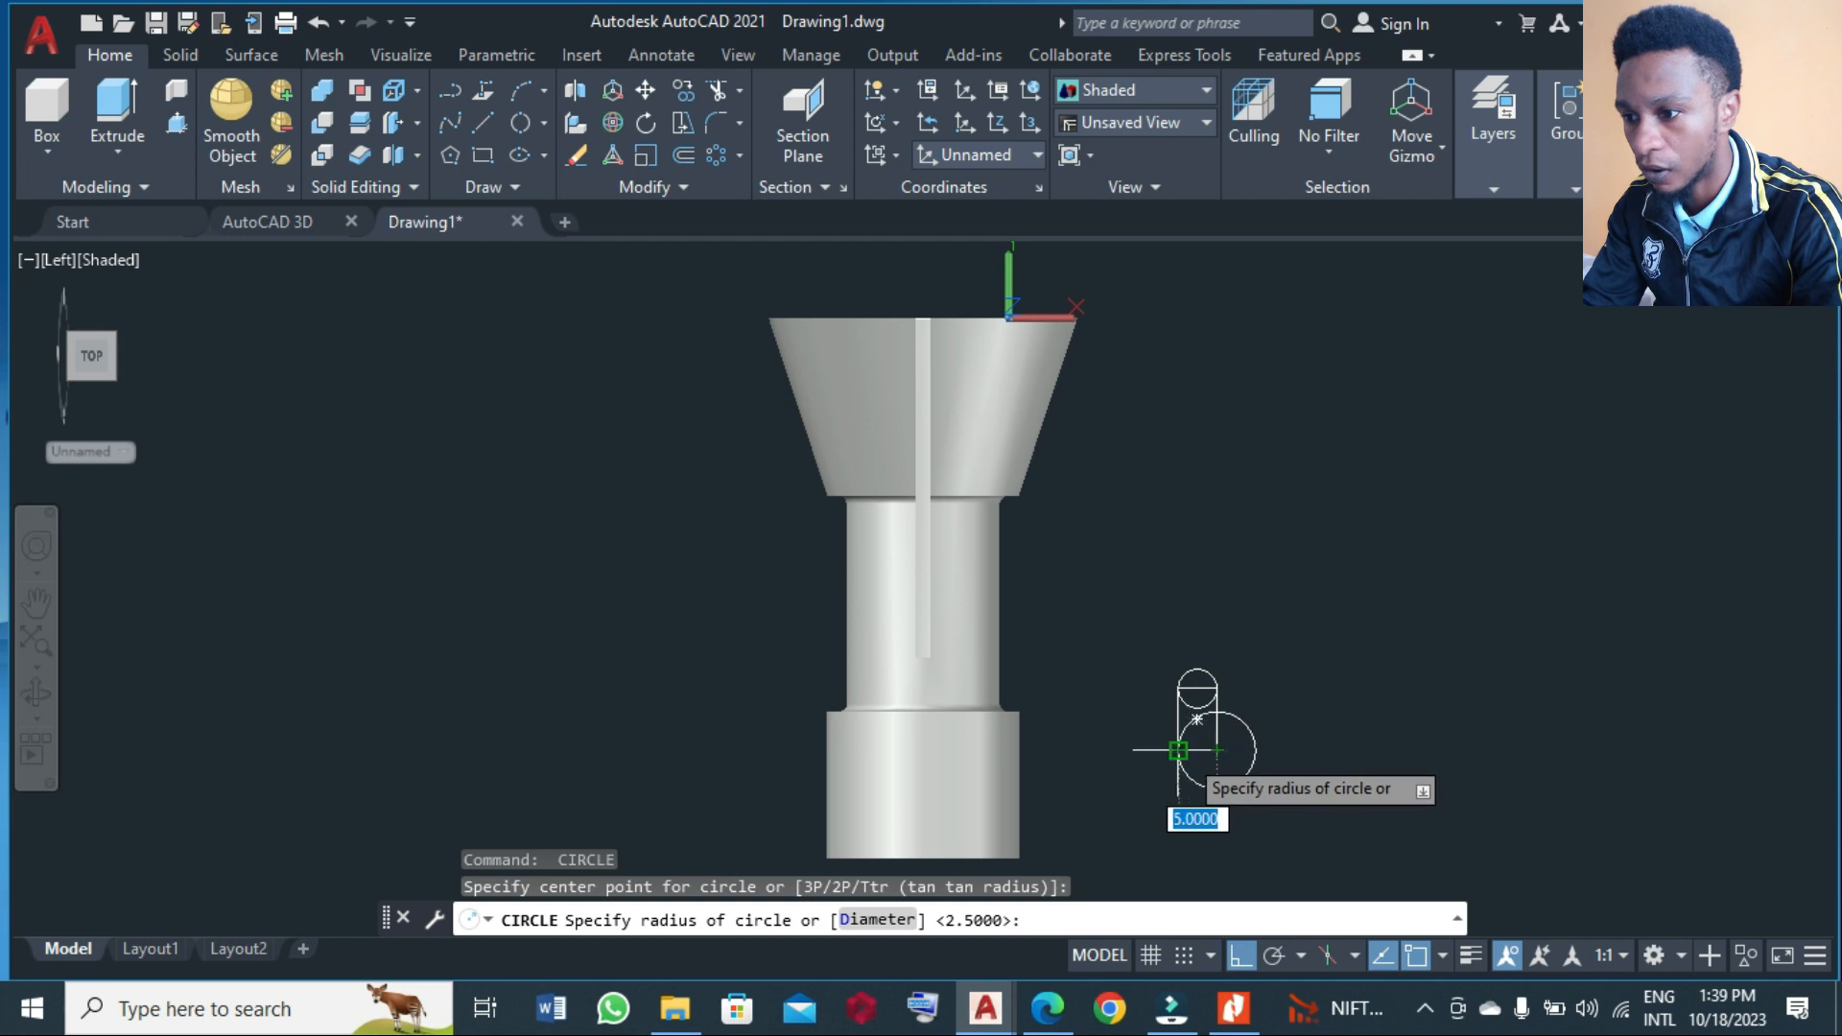
key("Escape")
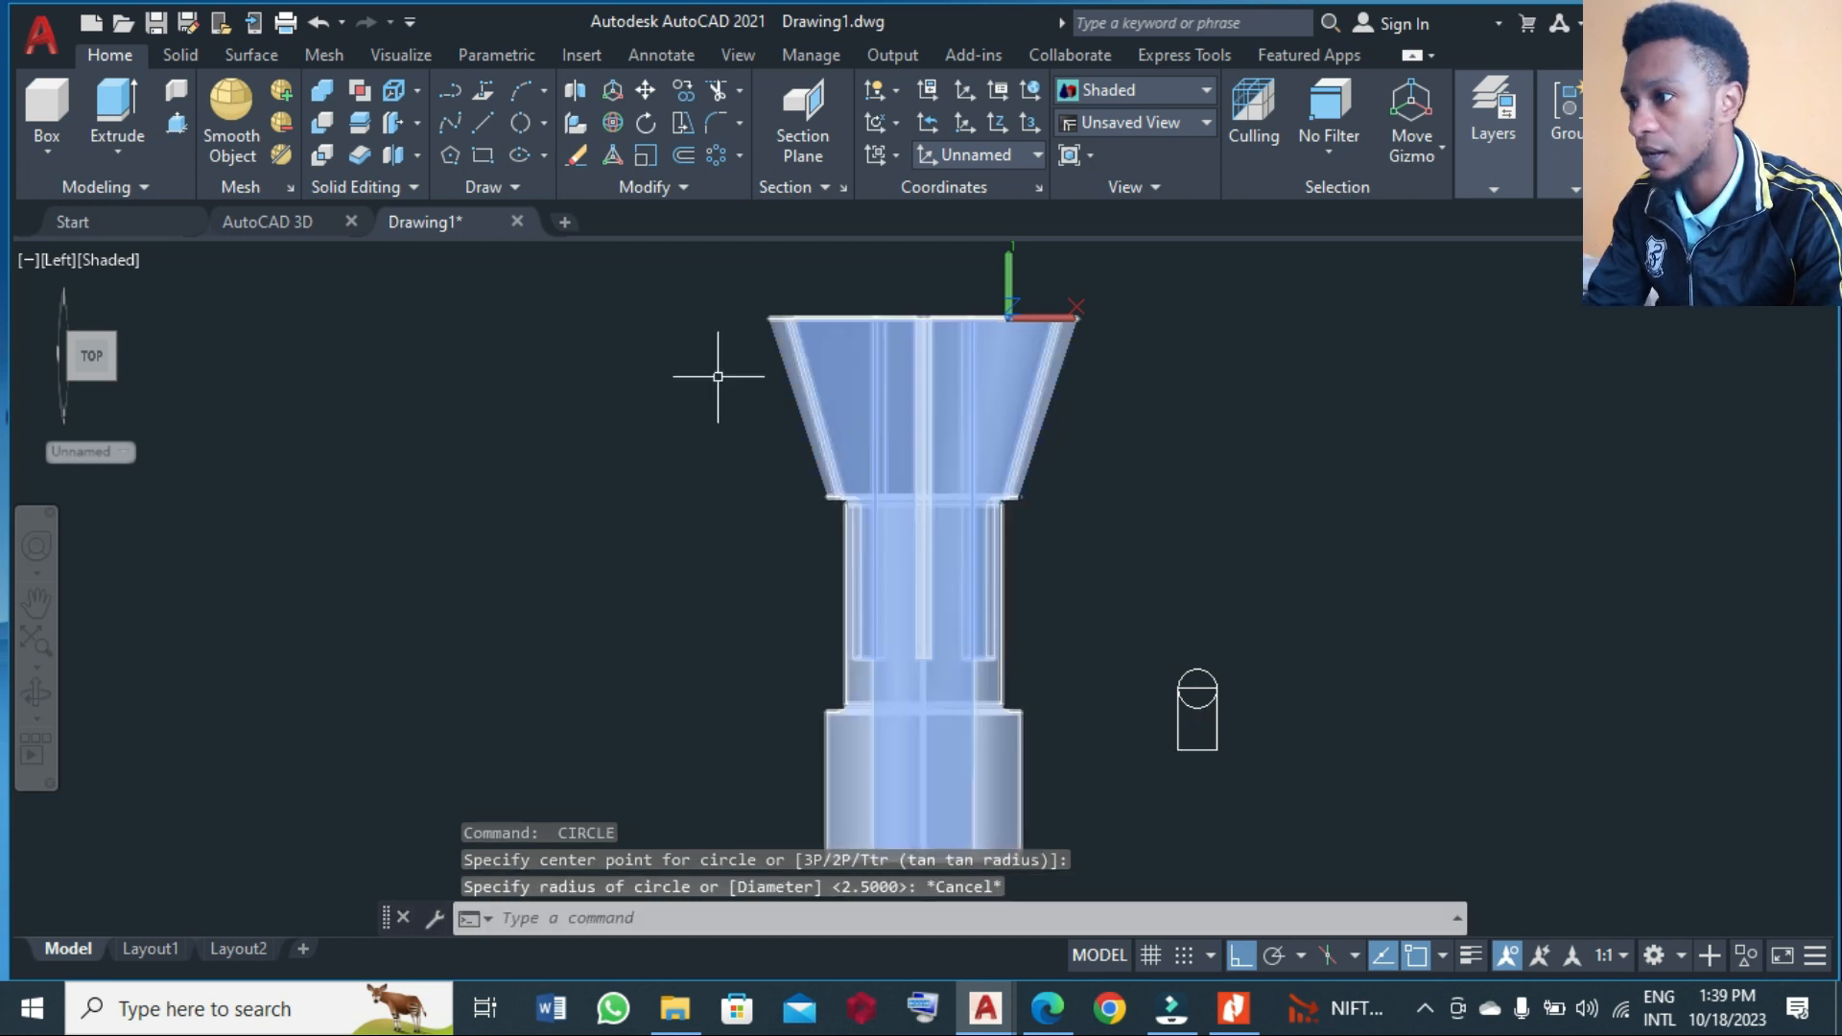
- Draw a two-point circle across the rectangle's lower edge, using its two bottom corners as the diameter
left_click(523, 126)
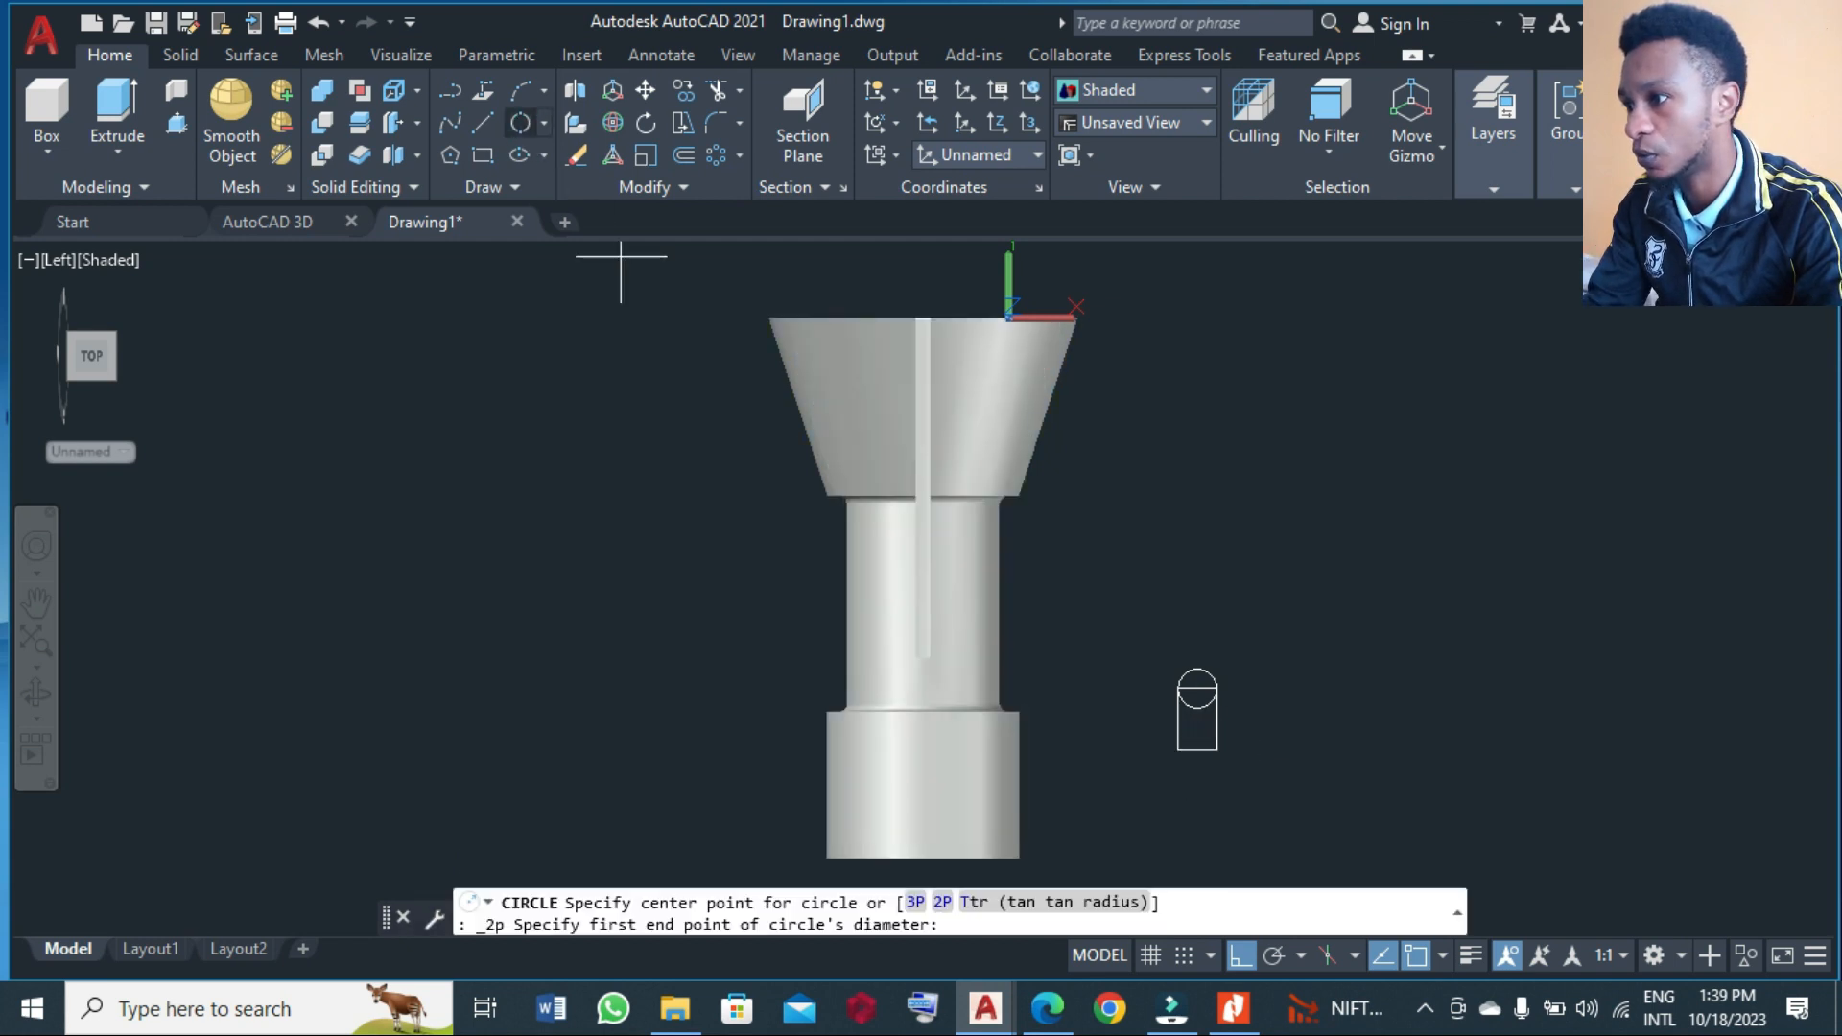
left_click(1216, 751)
left_click(1178, 750)
key("Return")
key("Return")
type("tr")
key("Escape")
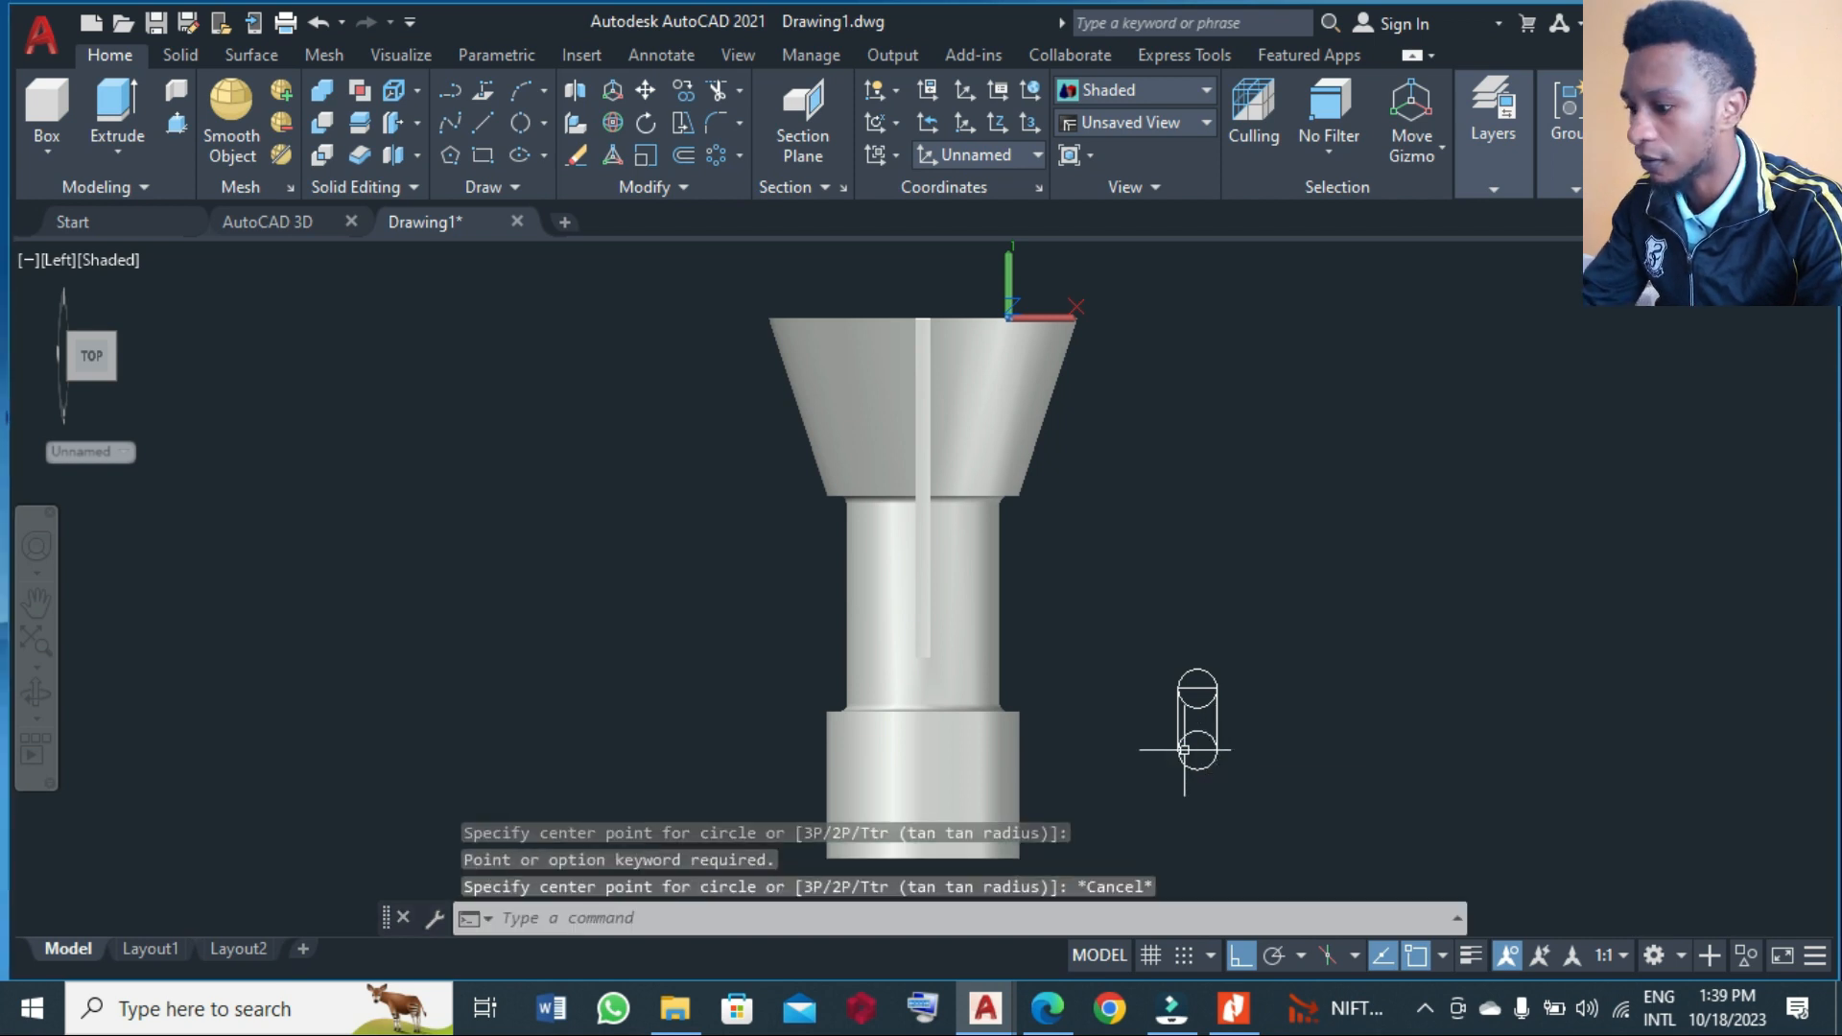
- Trim the inner arcs of both circles and the rectangle's short edges to leave a rounded slot outline
type("tr")
key("Return")
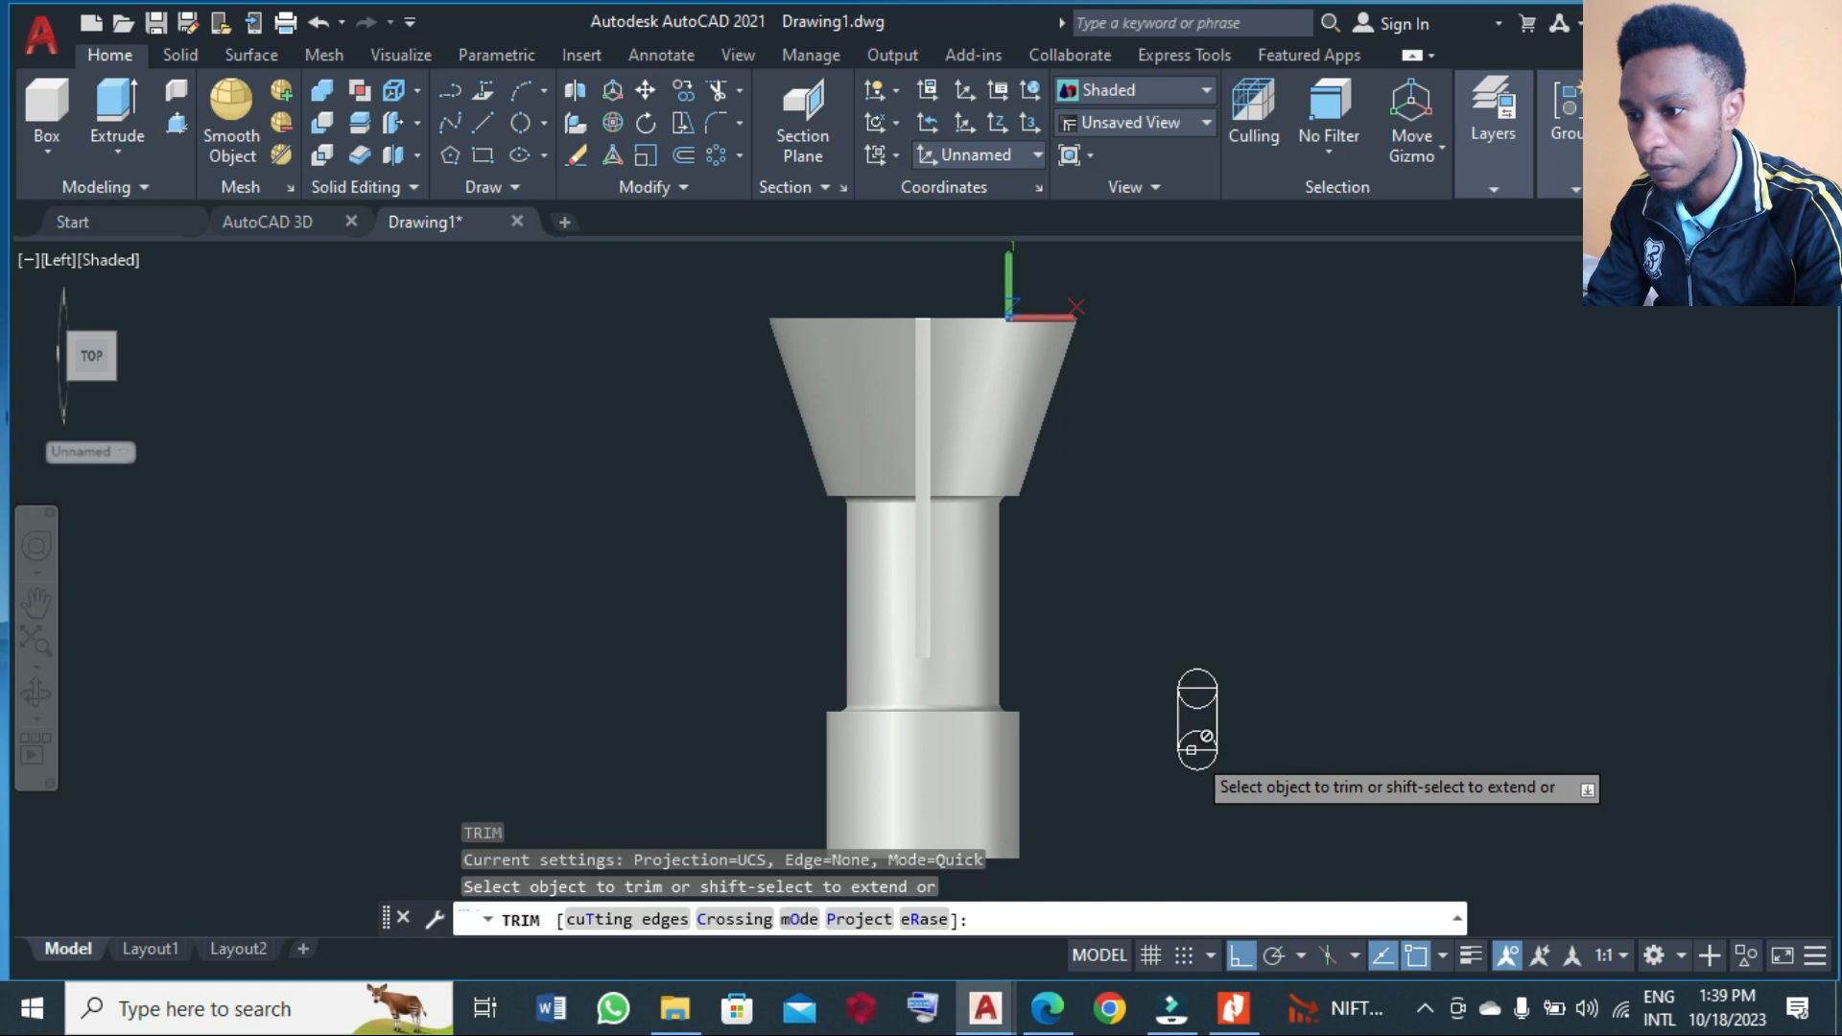
left_click(1184, 749)
scroll(1189, 751, "up", 3)
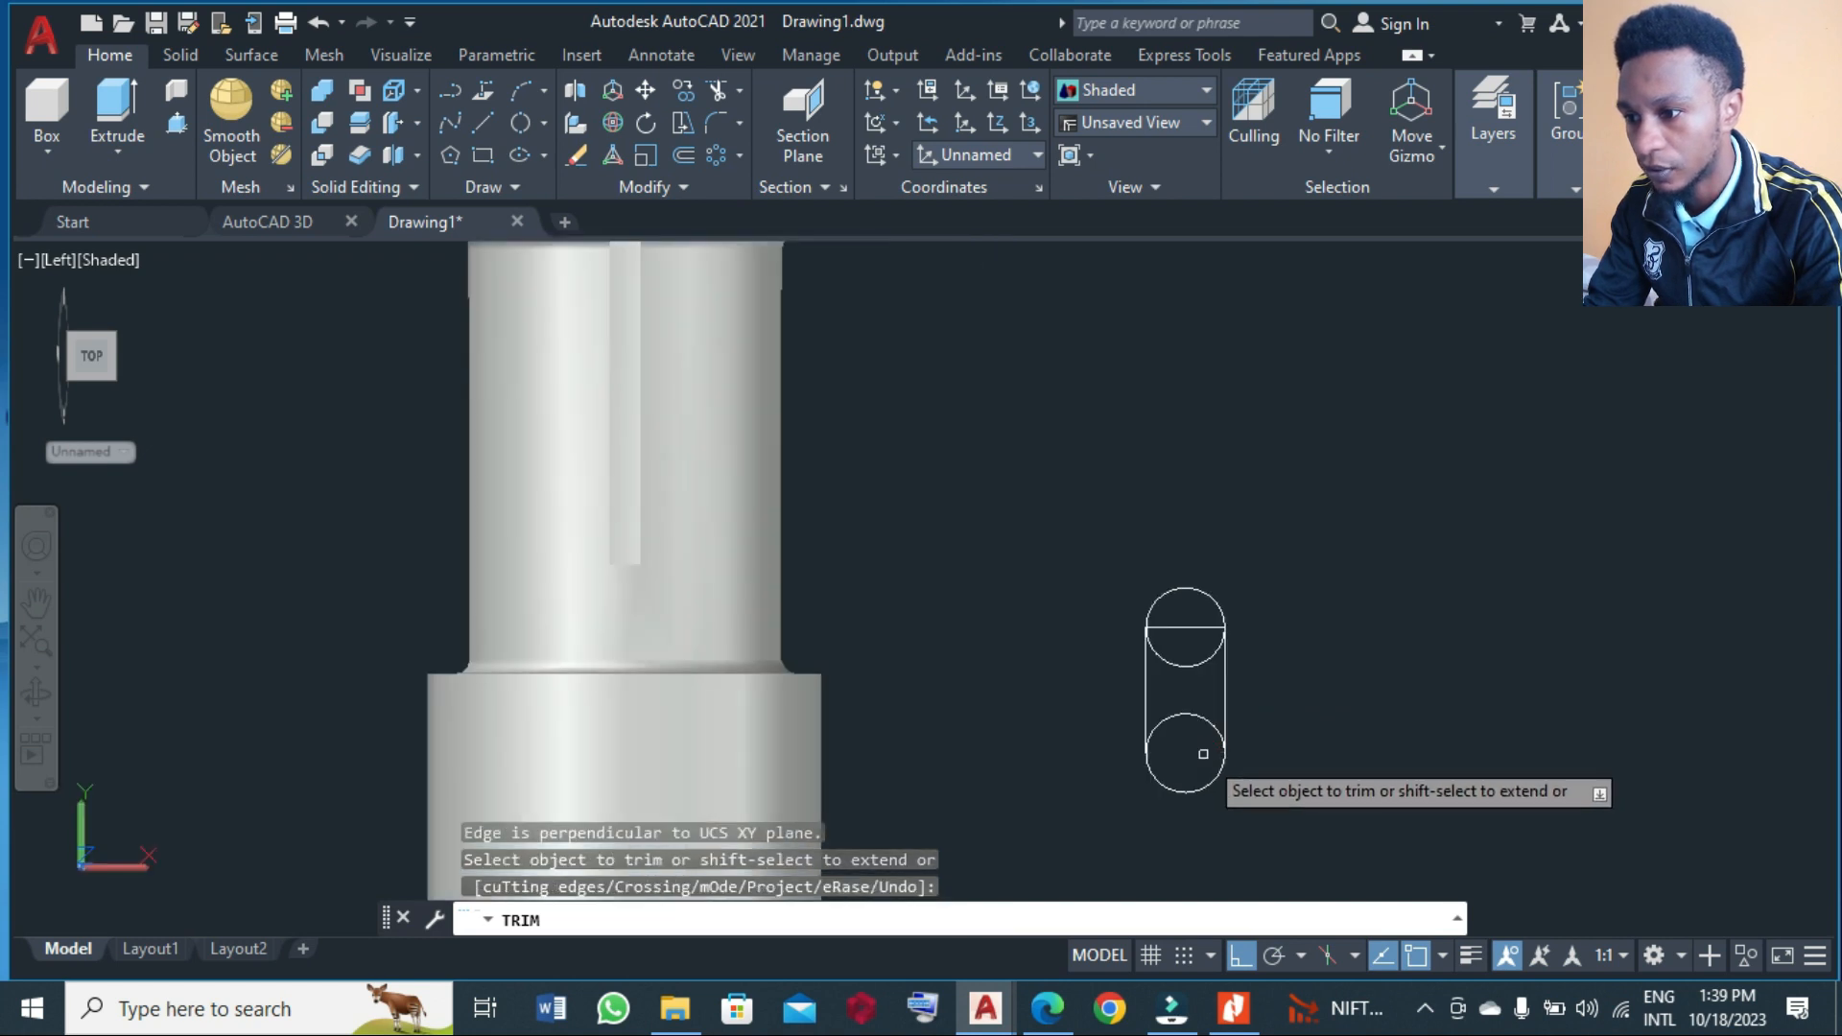
left_click(1203, 755)
left_click(1188, 664)
left_click_drag(1189, 634, 1177, 617)
scroll(1116, 506, "down", 2)
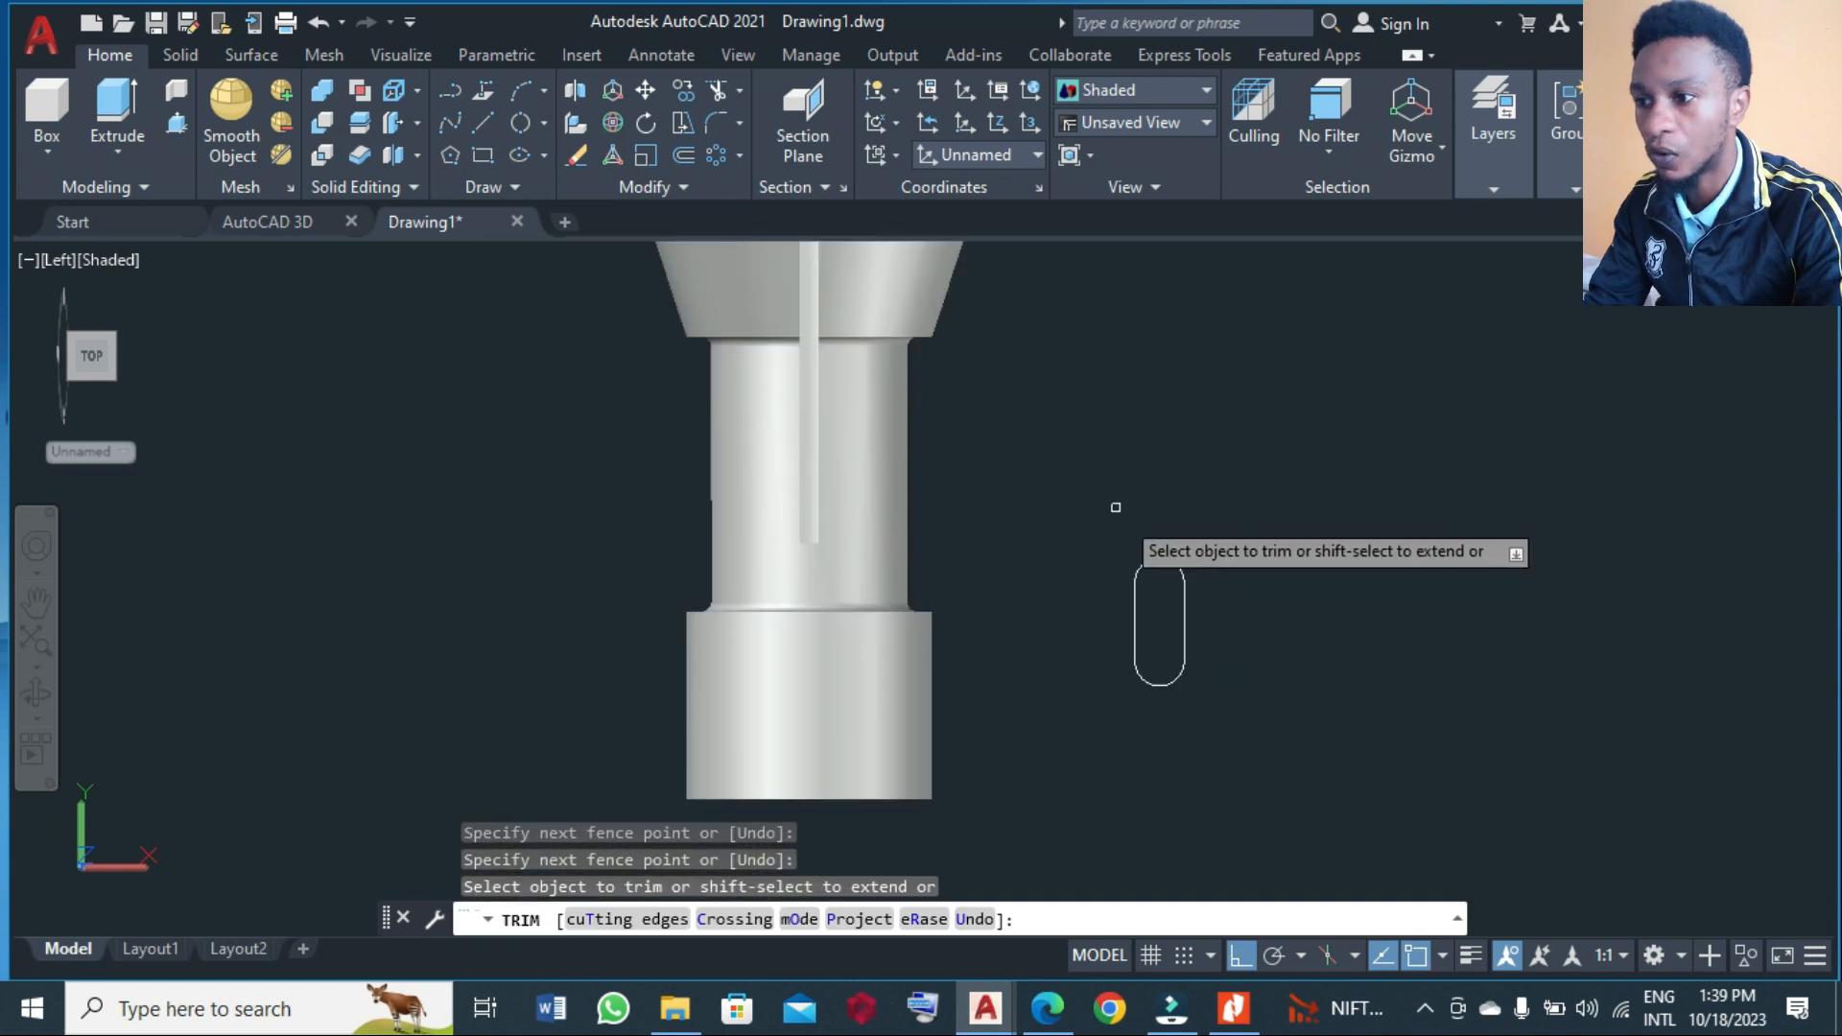
key("Return")
- Move the slot outline from a base point just below its lower arc to the centre of the collet's bottom edge
type("m")
key("Return")
left_click(1230, 720)
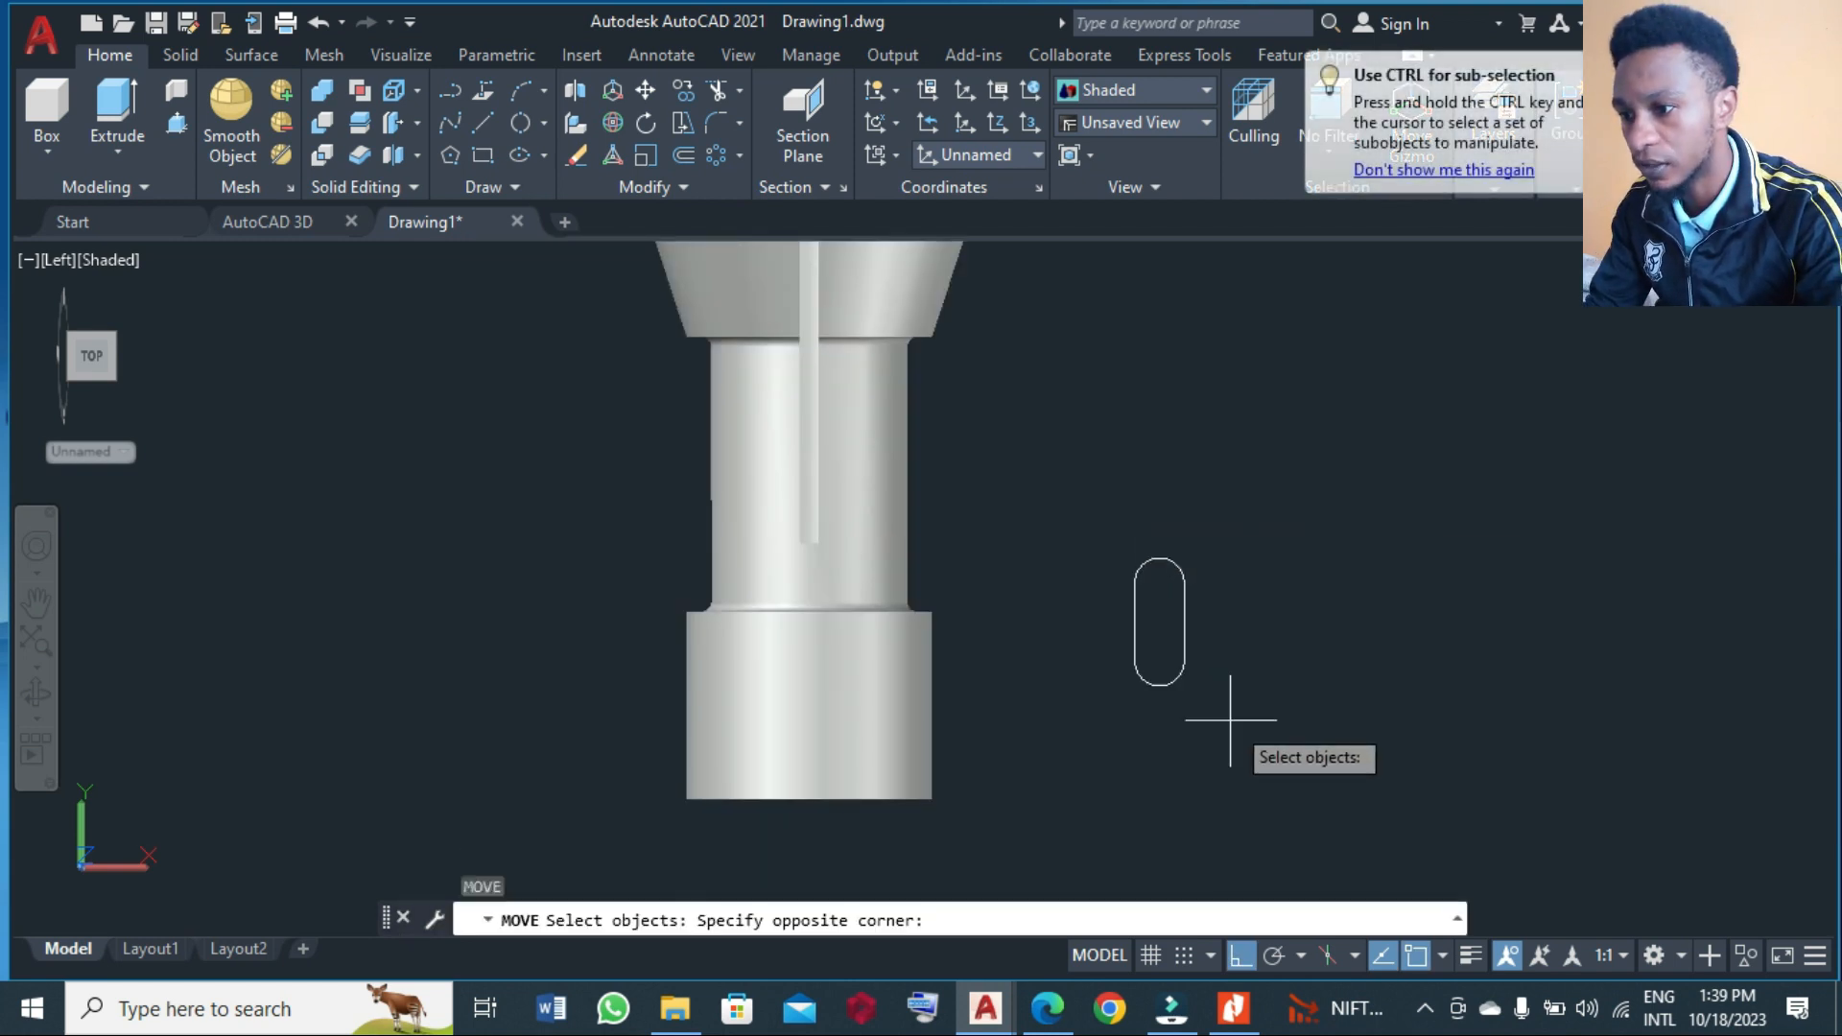
left_click(1102, 511)
key("Return")
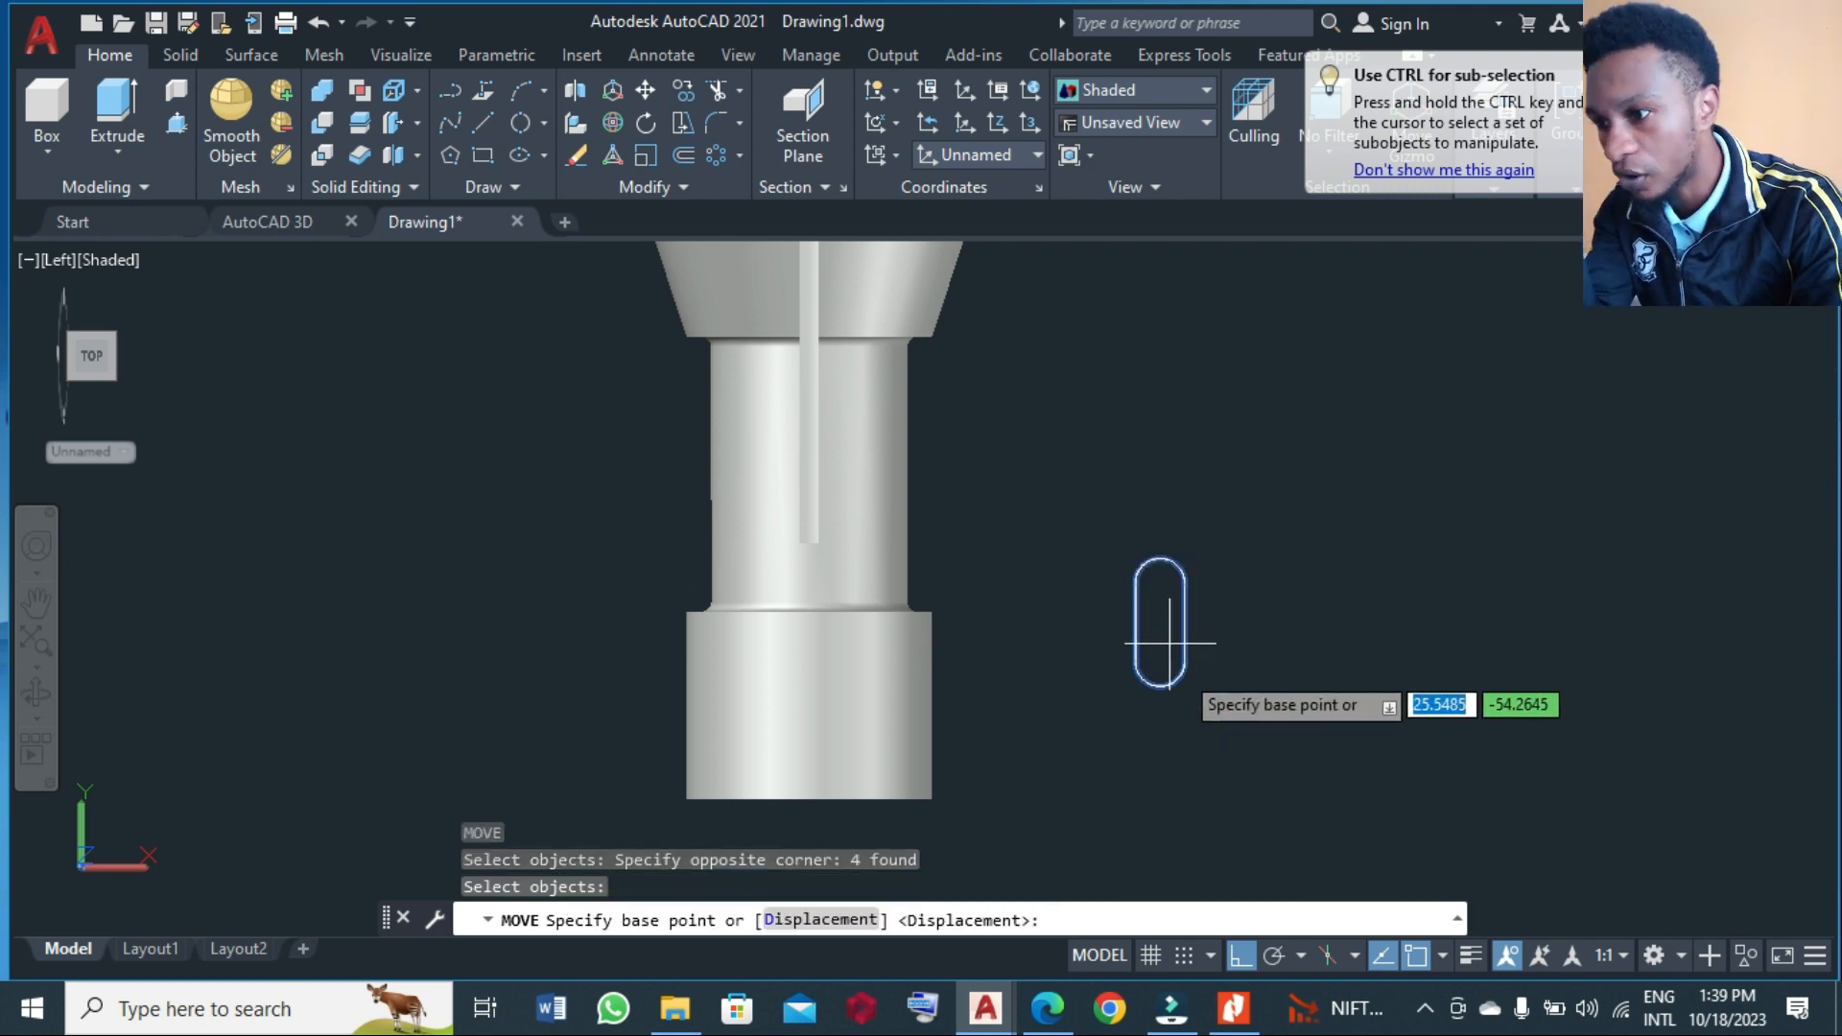
left_click(1160, 712)
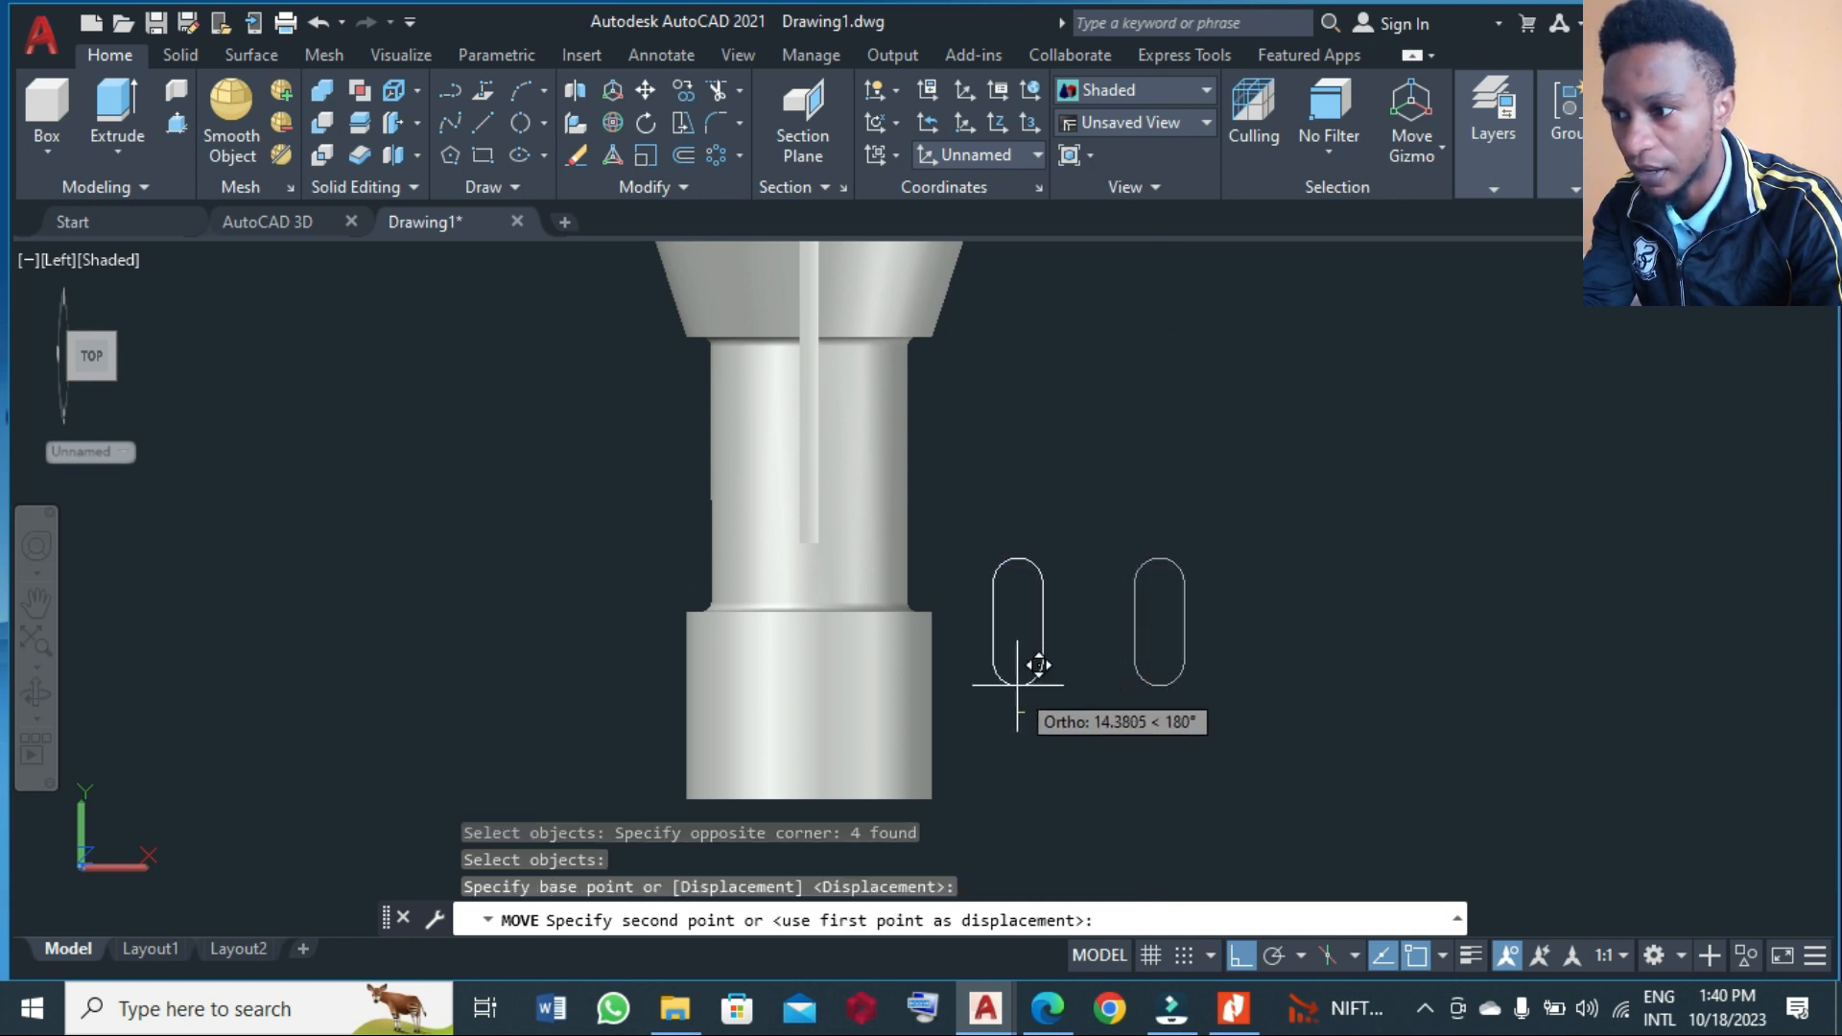
left_click(808, 799)
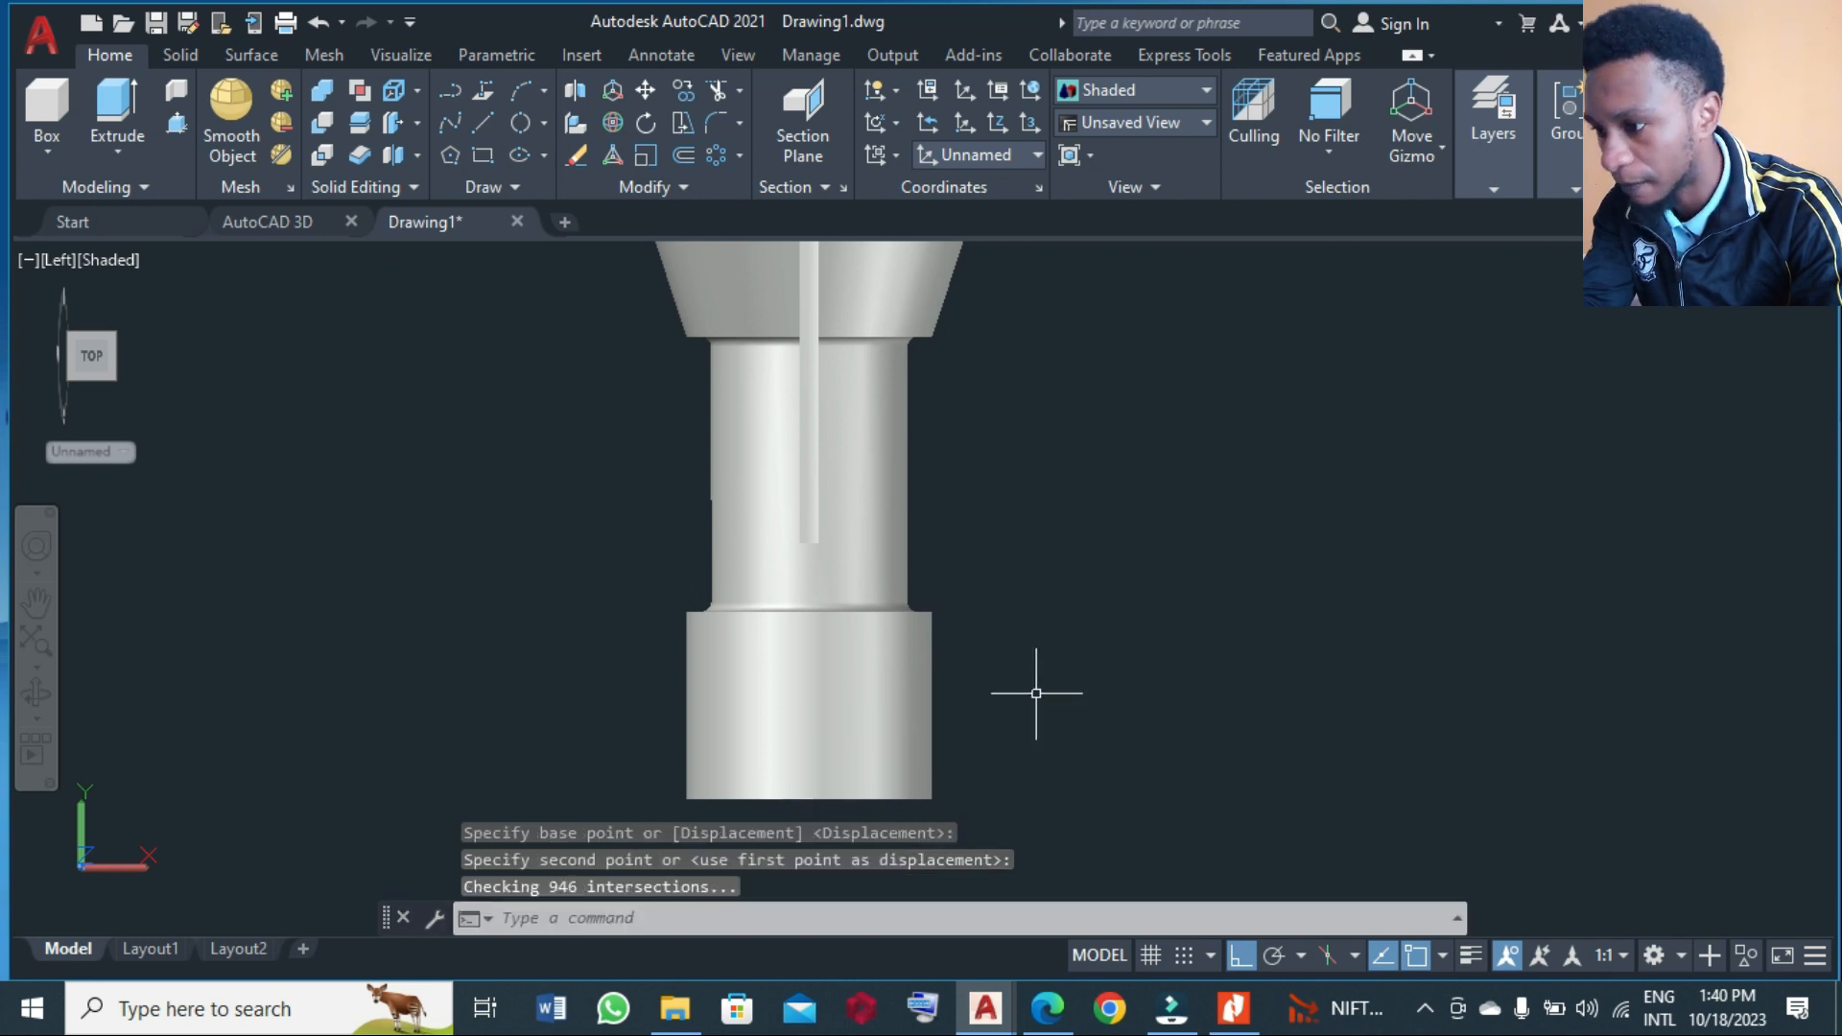
- Move the rounded slot outline out of the collet's bore to a position clear of the rear shank's side
scroll(1194, 366, "down", 4)
left_click(636, 344)
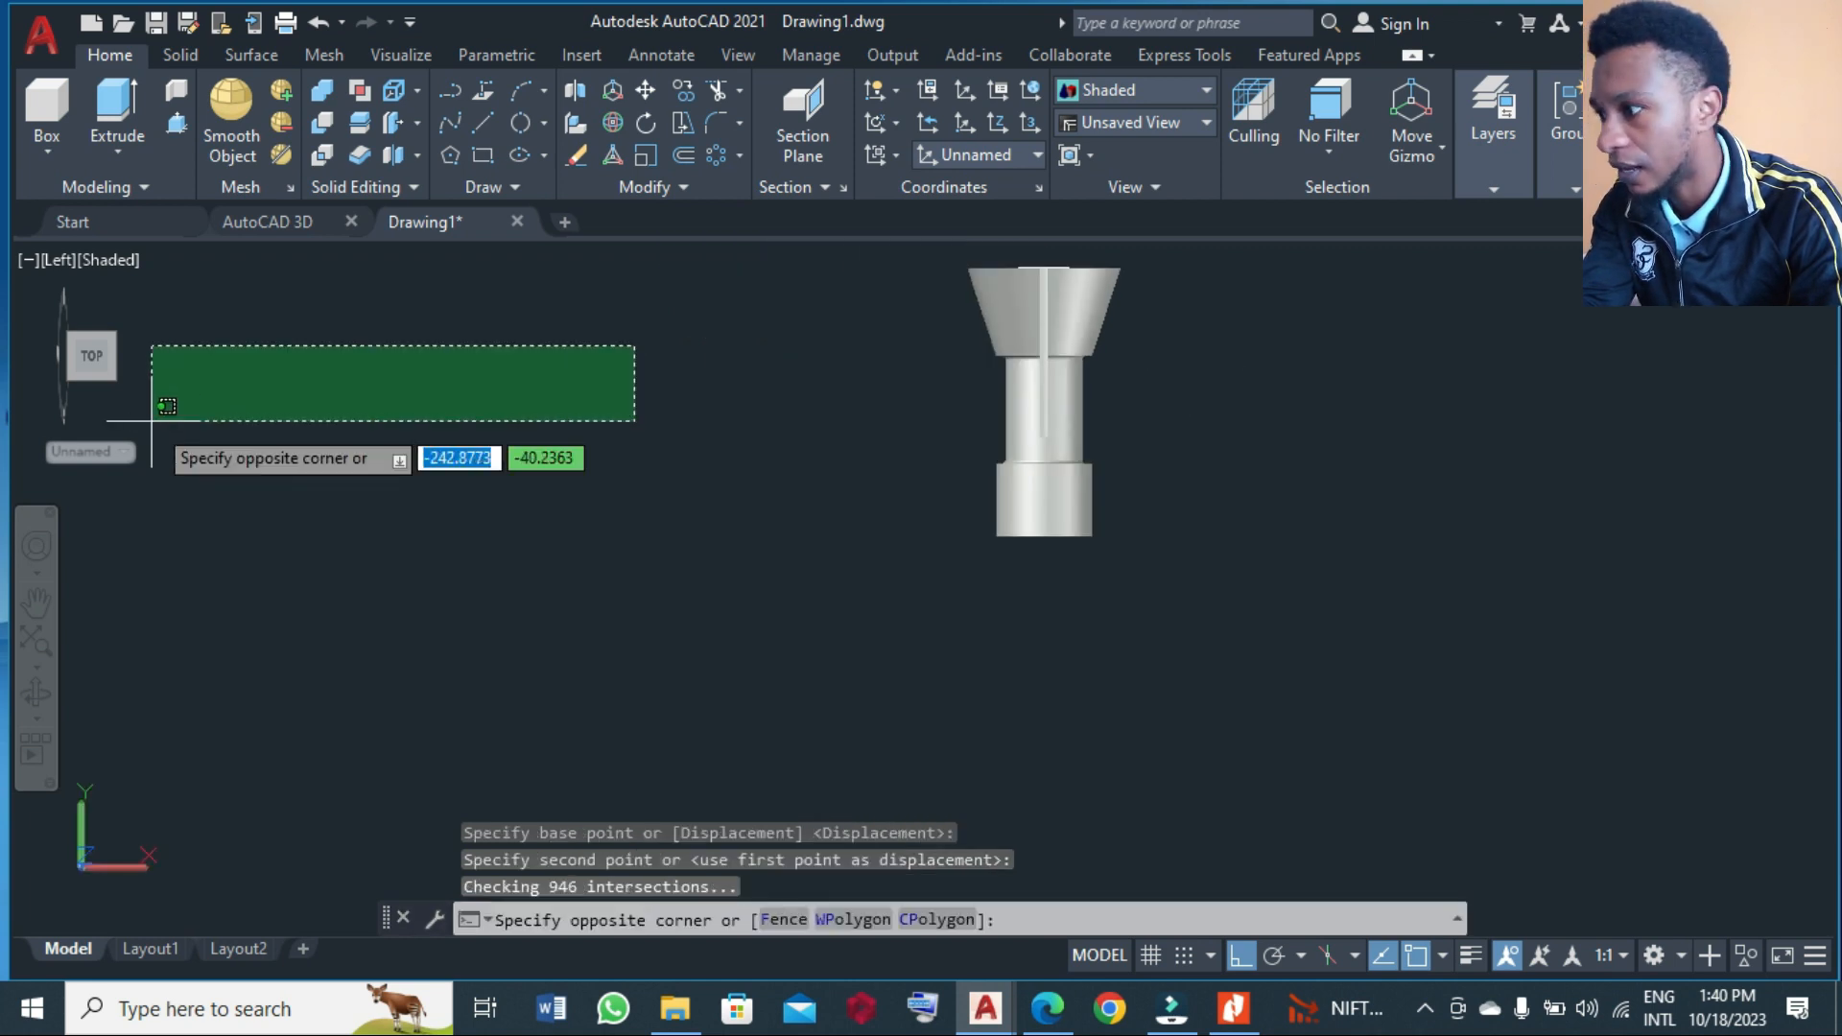
left_click(62, 585)
left_click(37, 692)
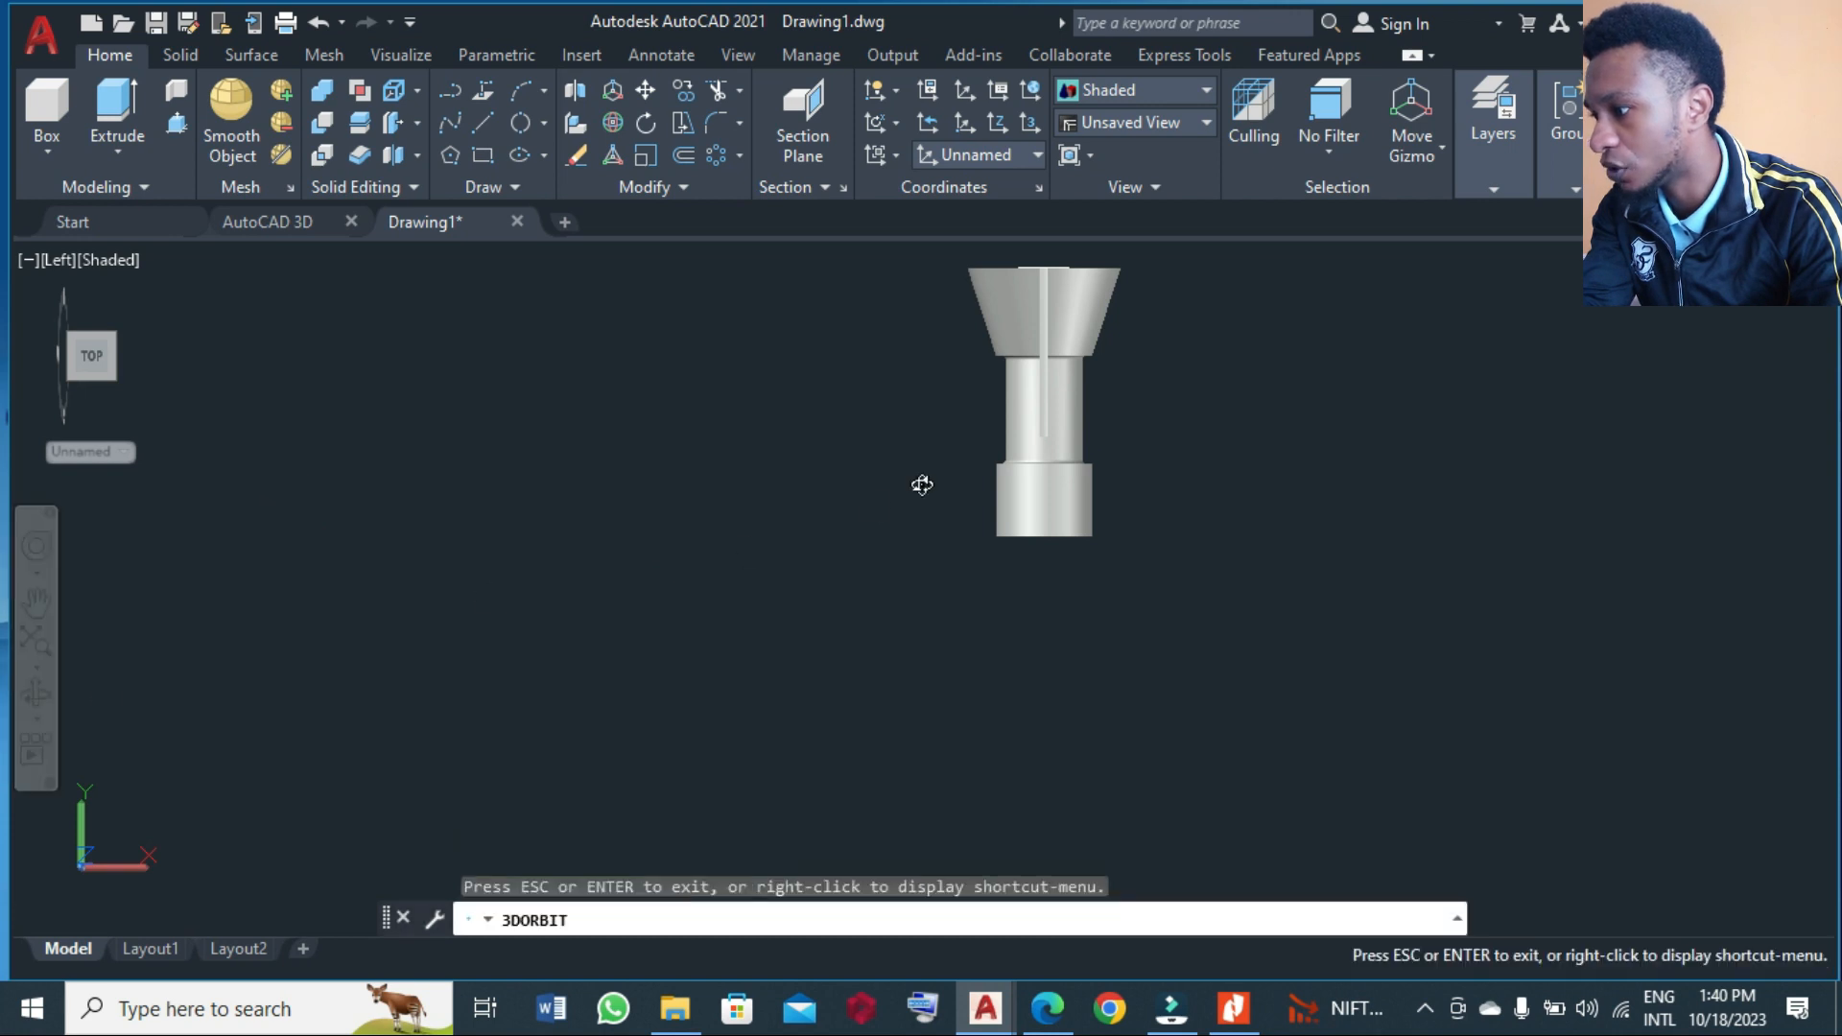
left_click_drag(972, 480, 656, 510)
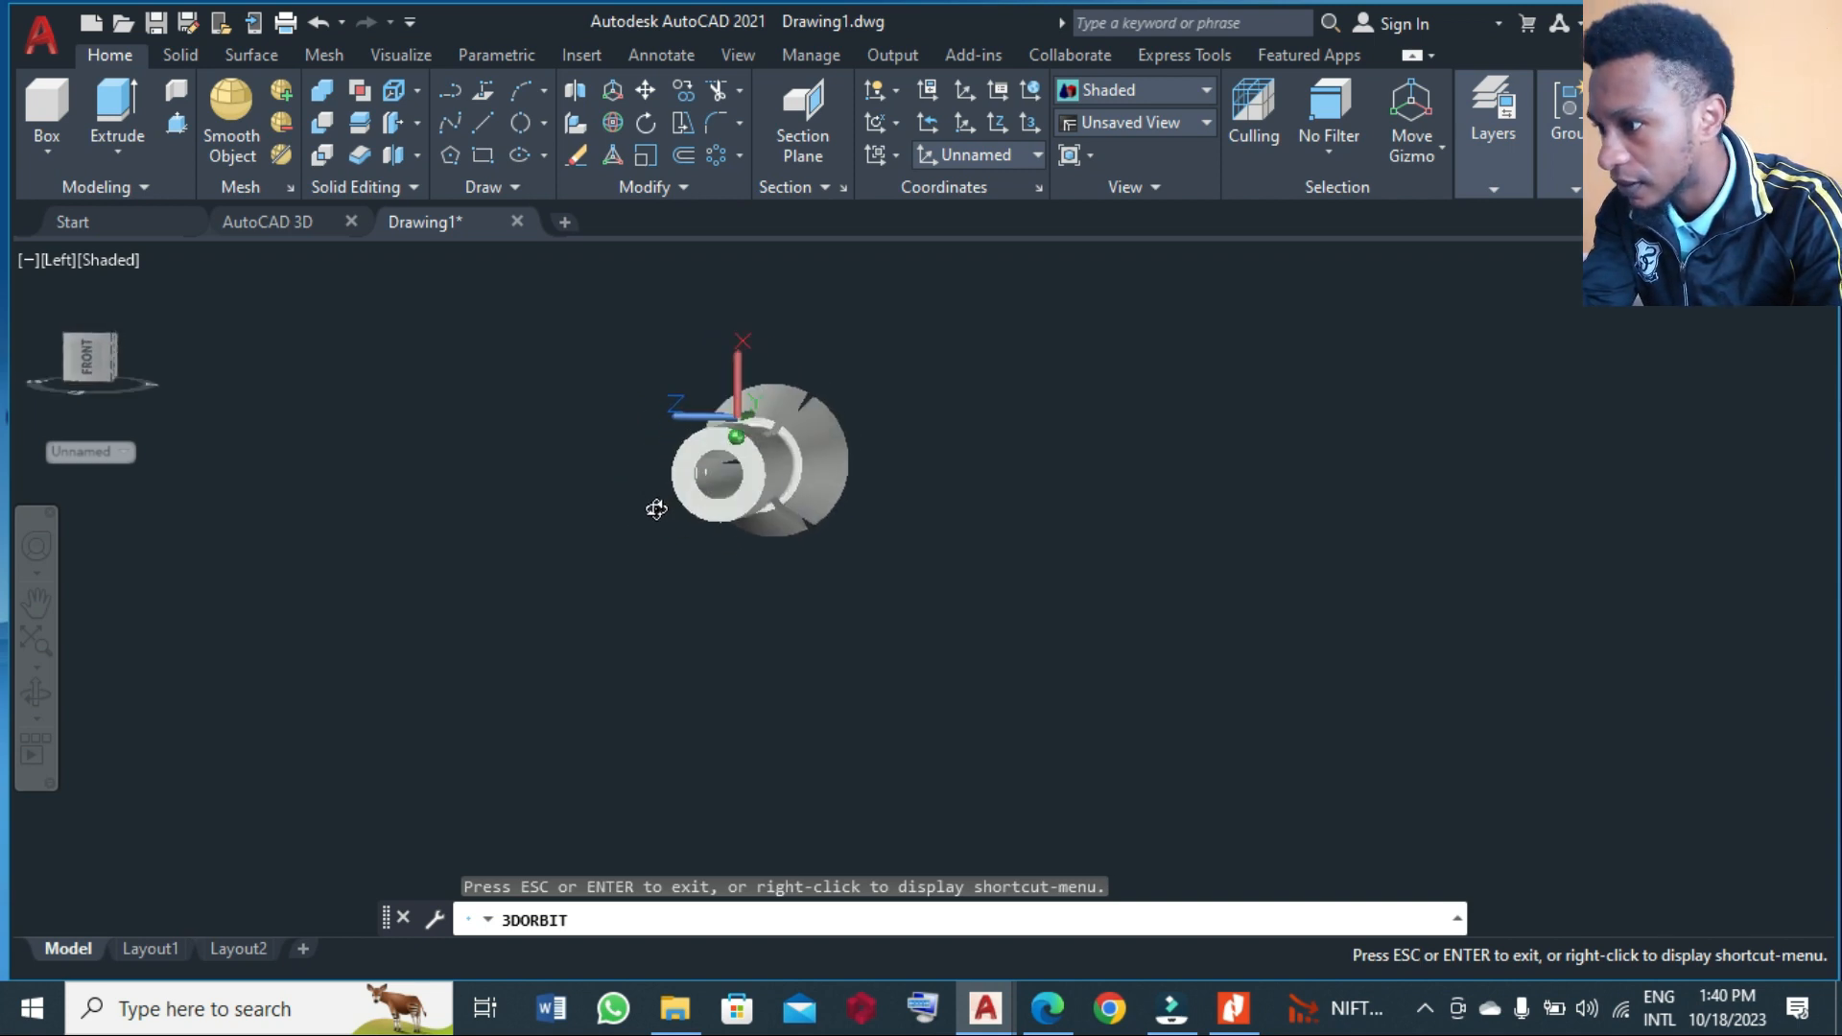
key("Escape")
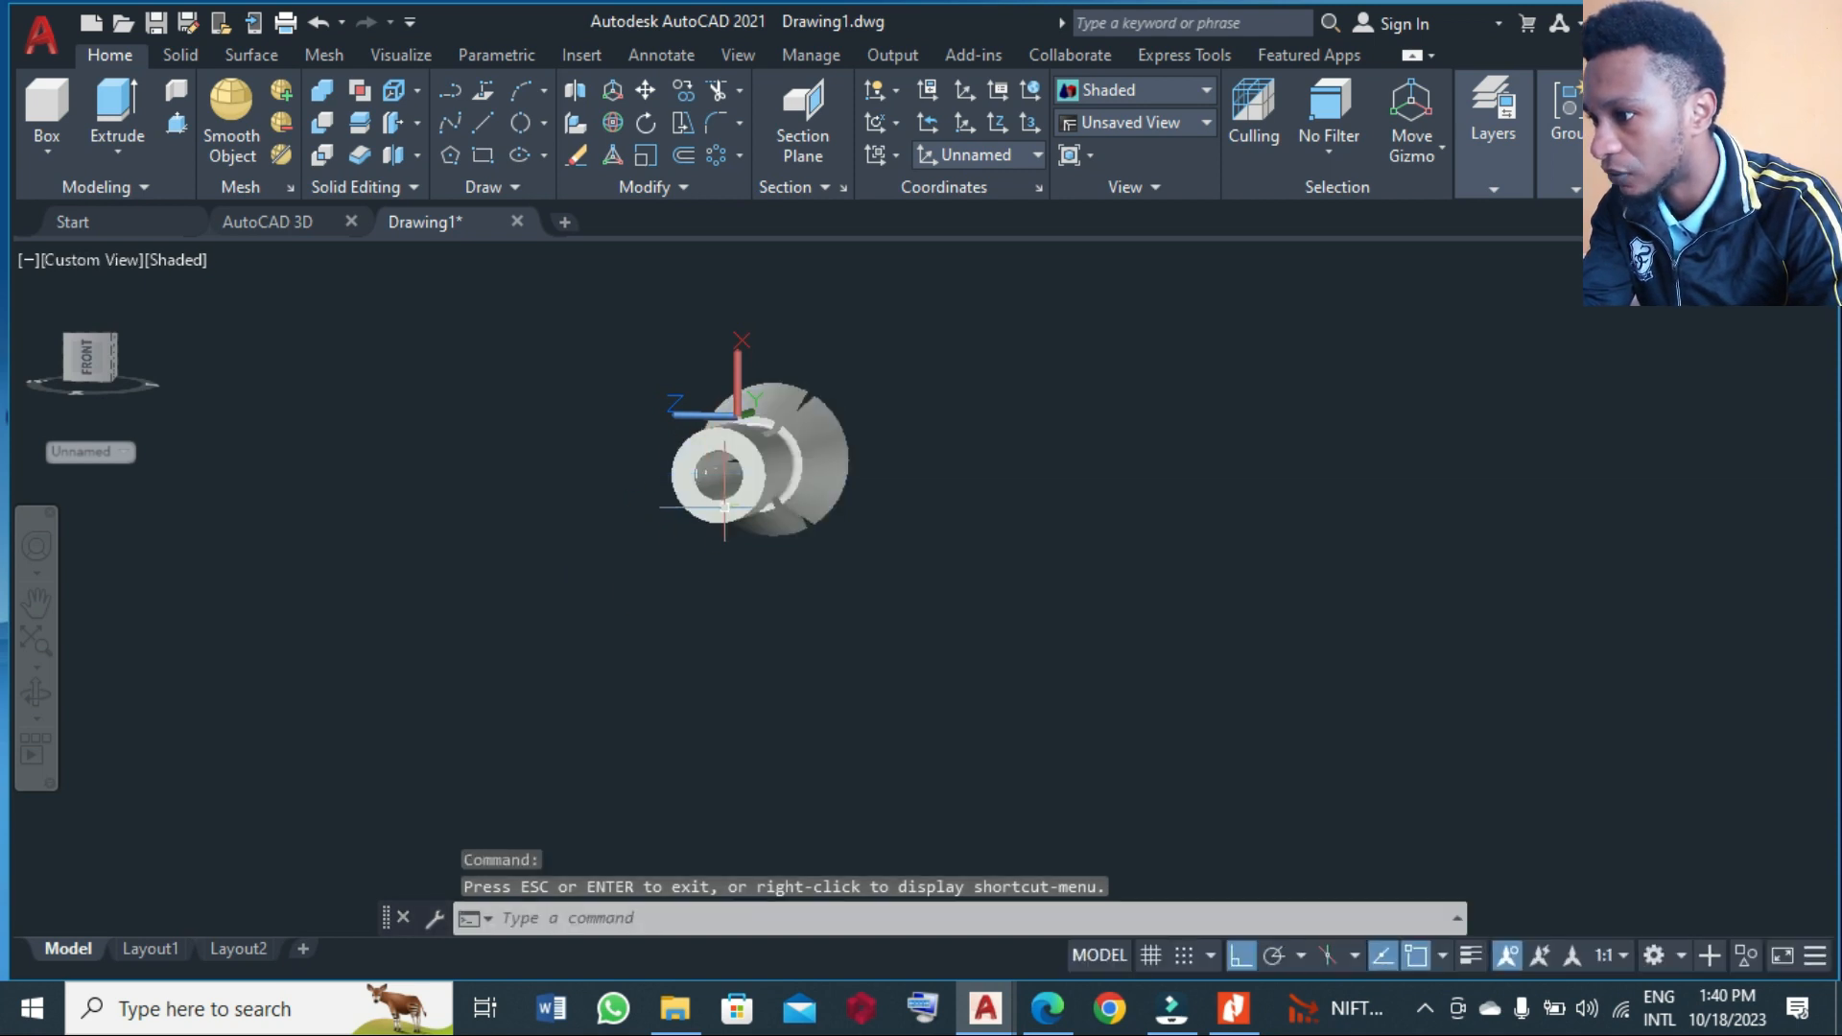
scroll(724, 507, "up", 3)
key("Return")
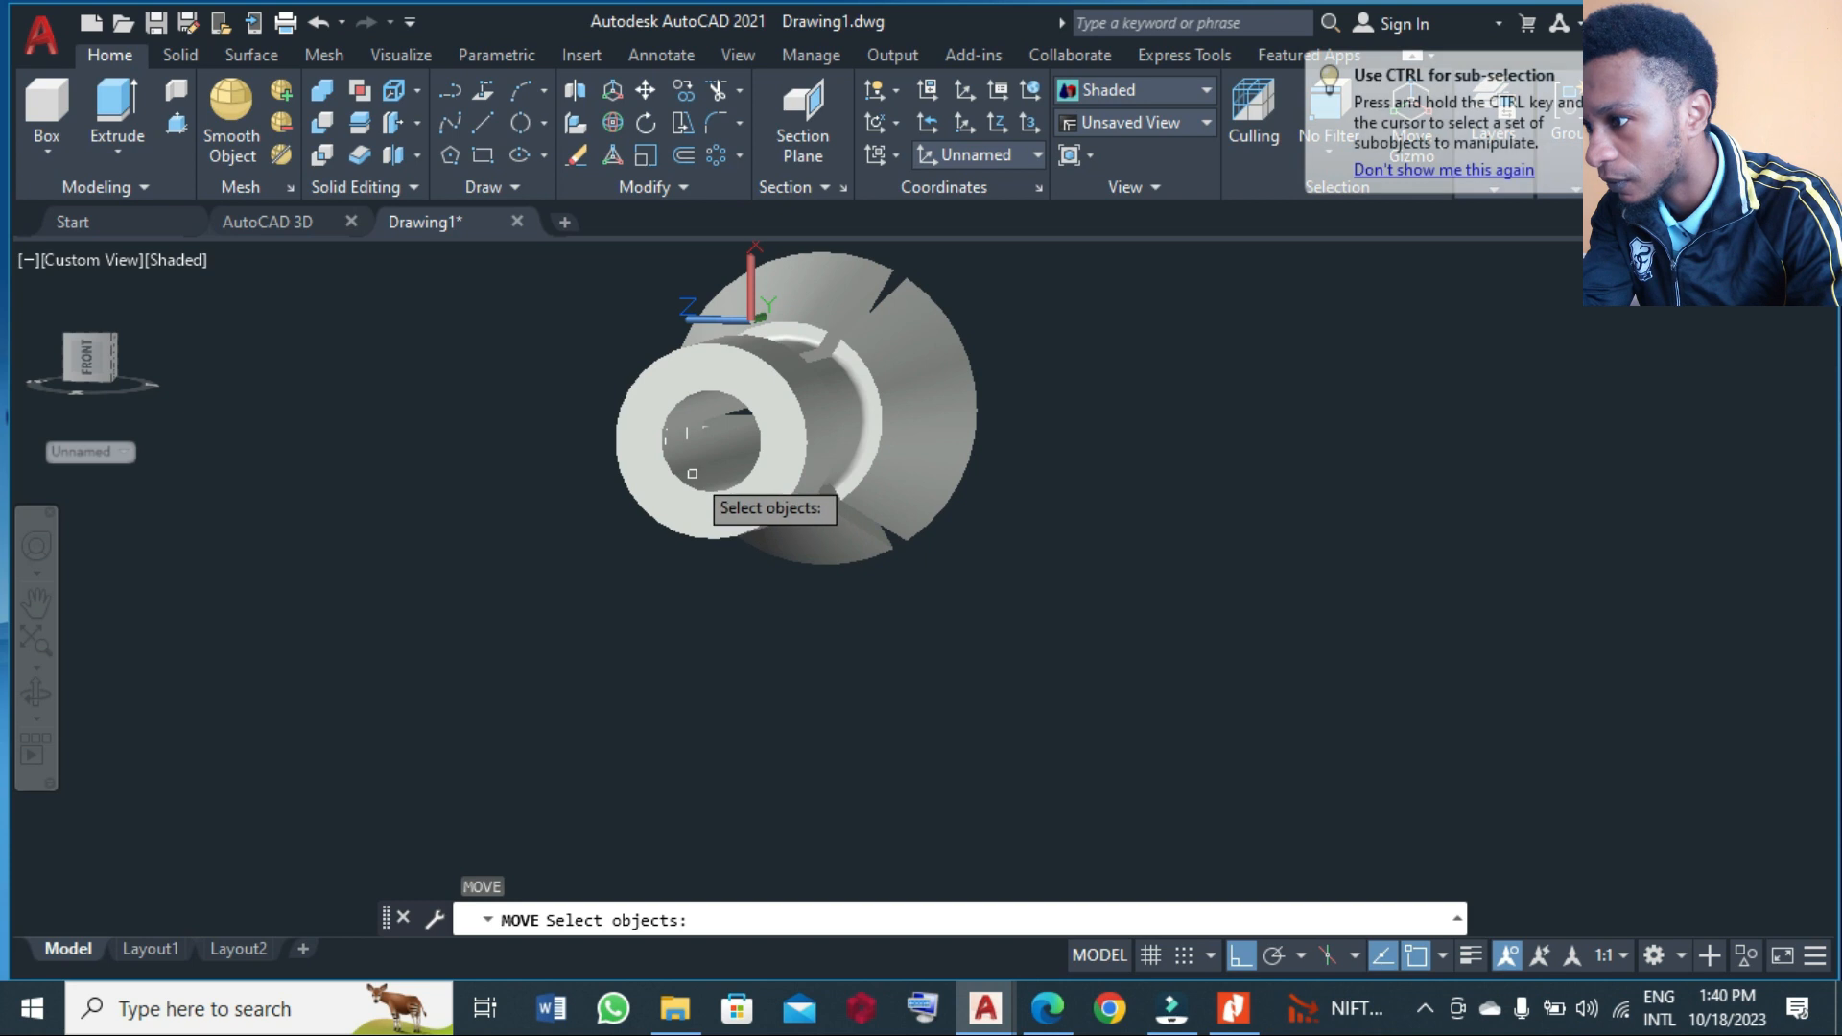
mouse_move(557, 389)
left_mouse_down()
mouse_move(547, 378)
mouse_move(734, 450)
mouse_move(708, 474)
left_mouse_up()
left_click(584, 354)
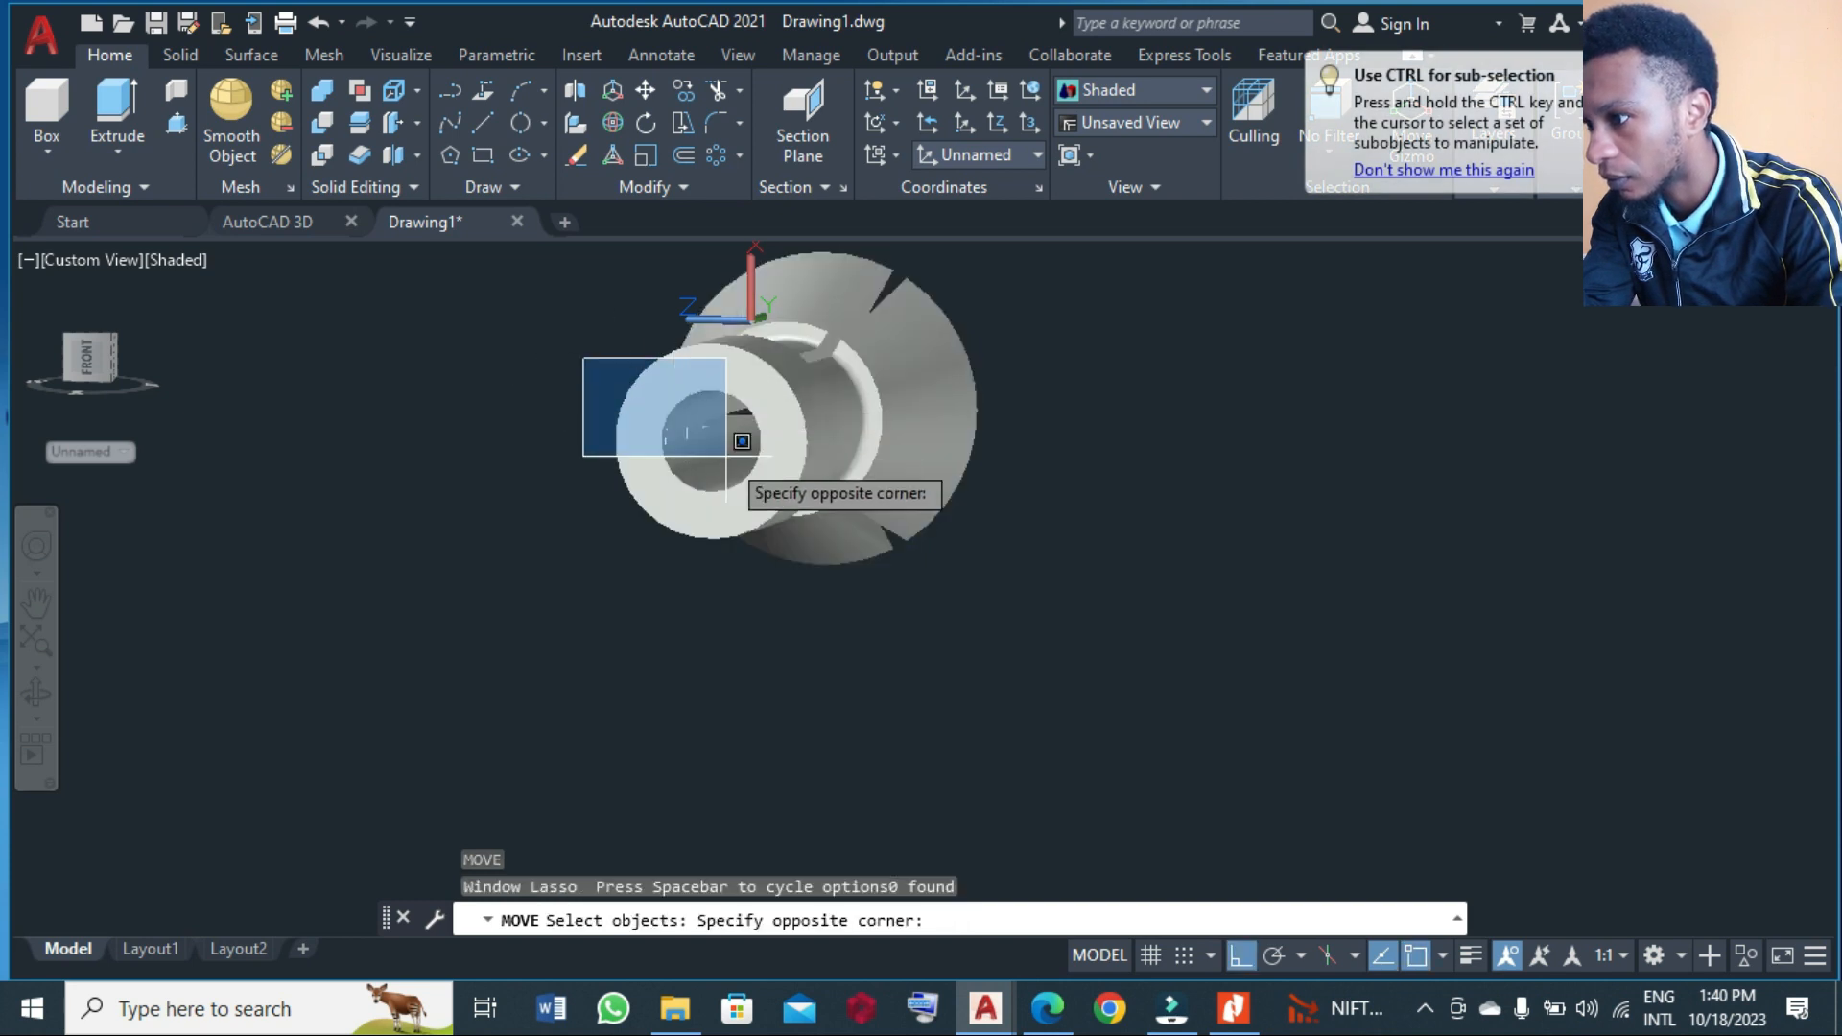
left_click(728, 476)
key("Return")
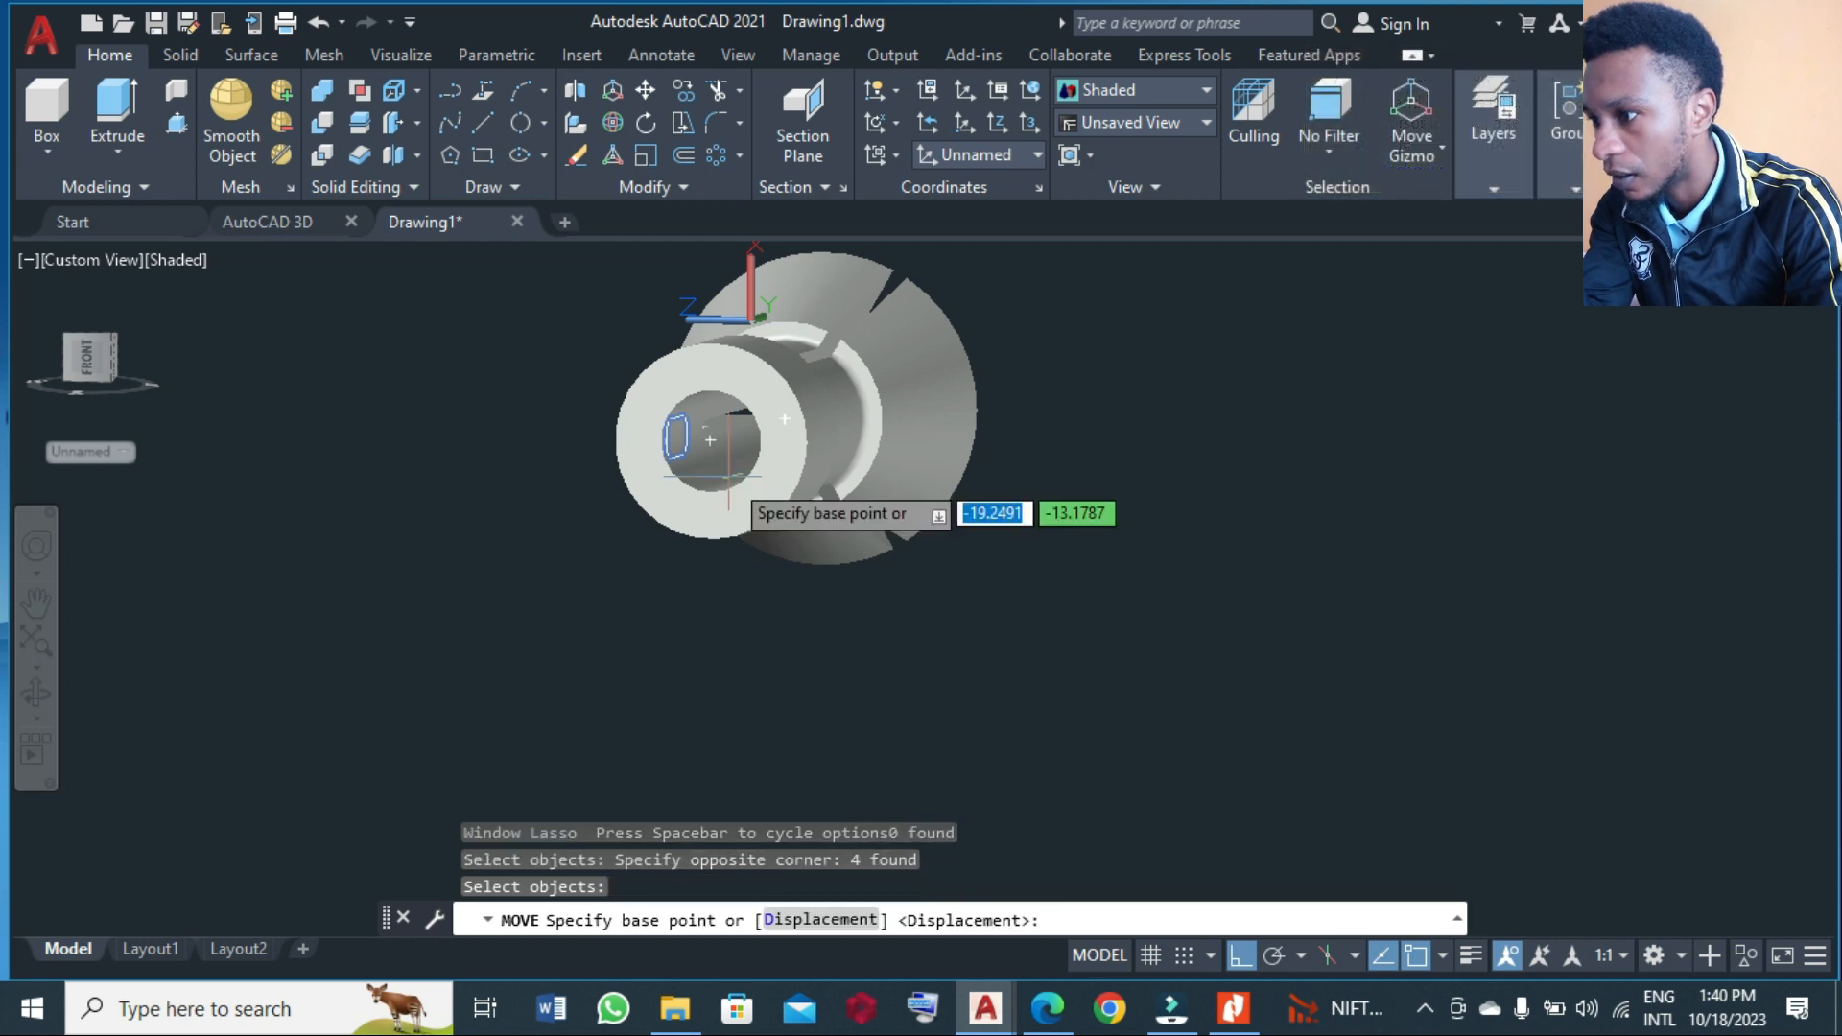
left_click(677, 440)
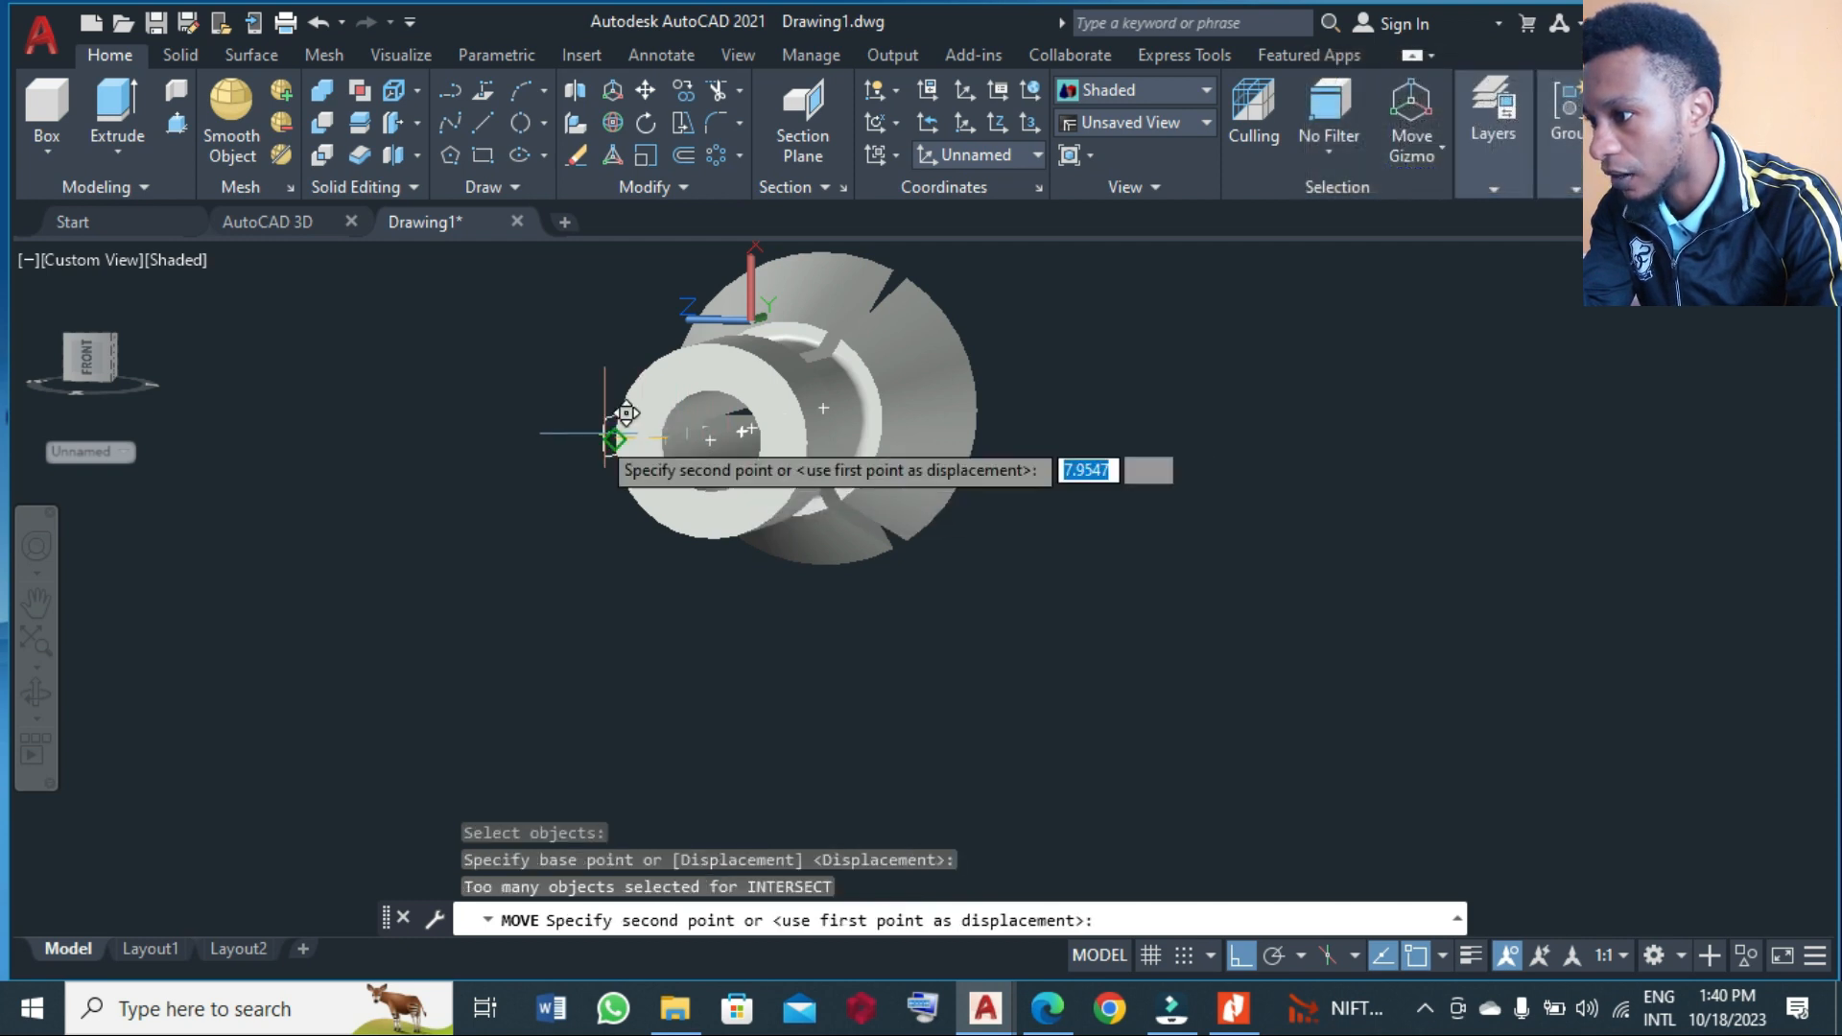
left_click(474, 417)
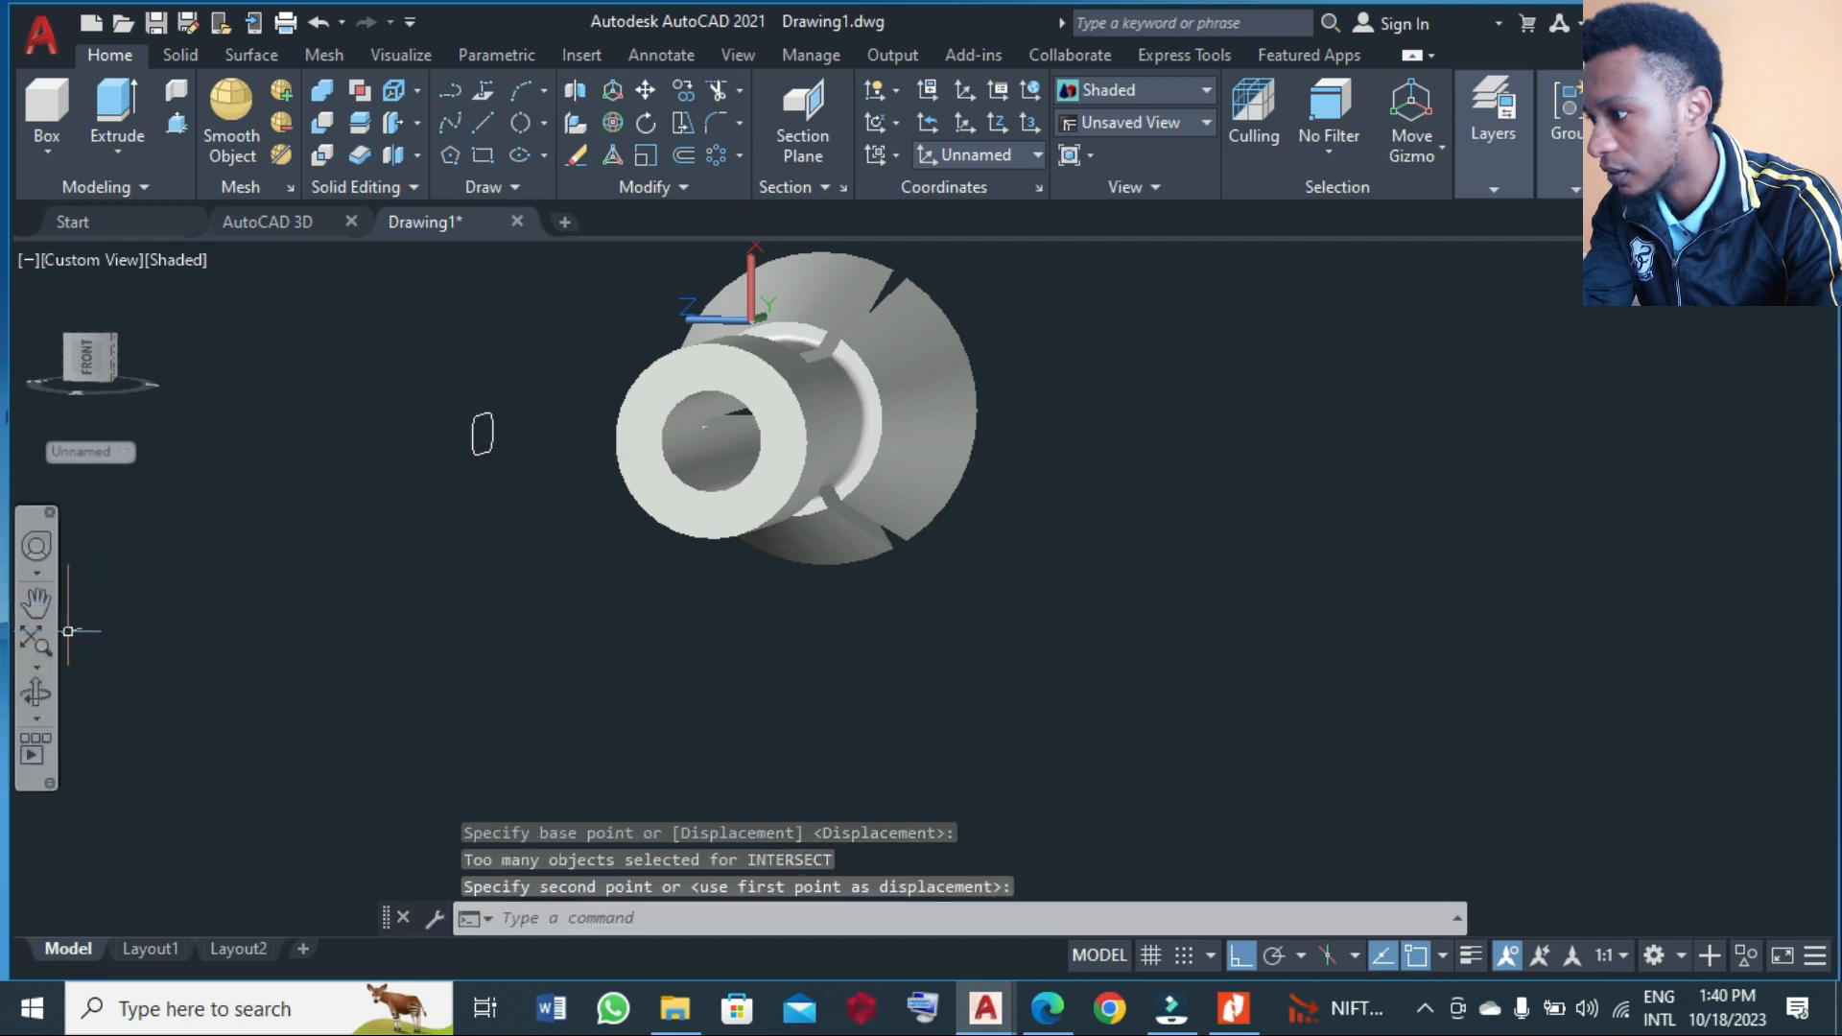
- Join the lines and arcs of the slot outline into a single polyline
left_click(48, 693)
left_click_drag(585, 413, 695, 494)
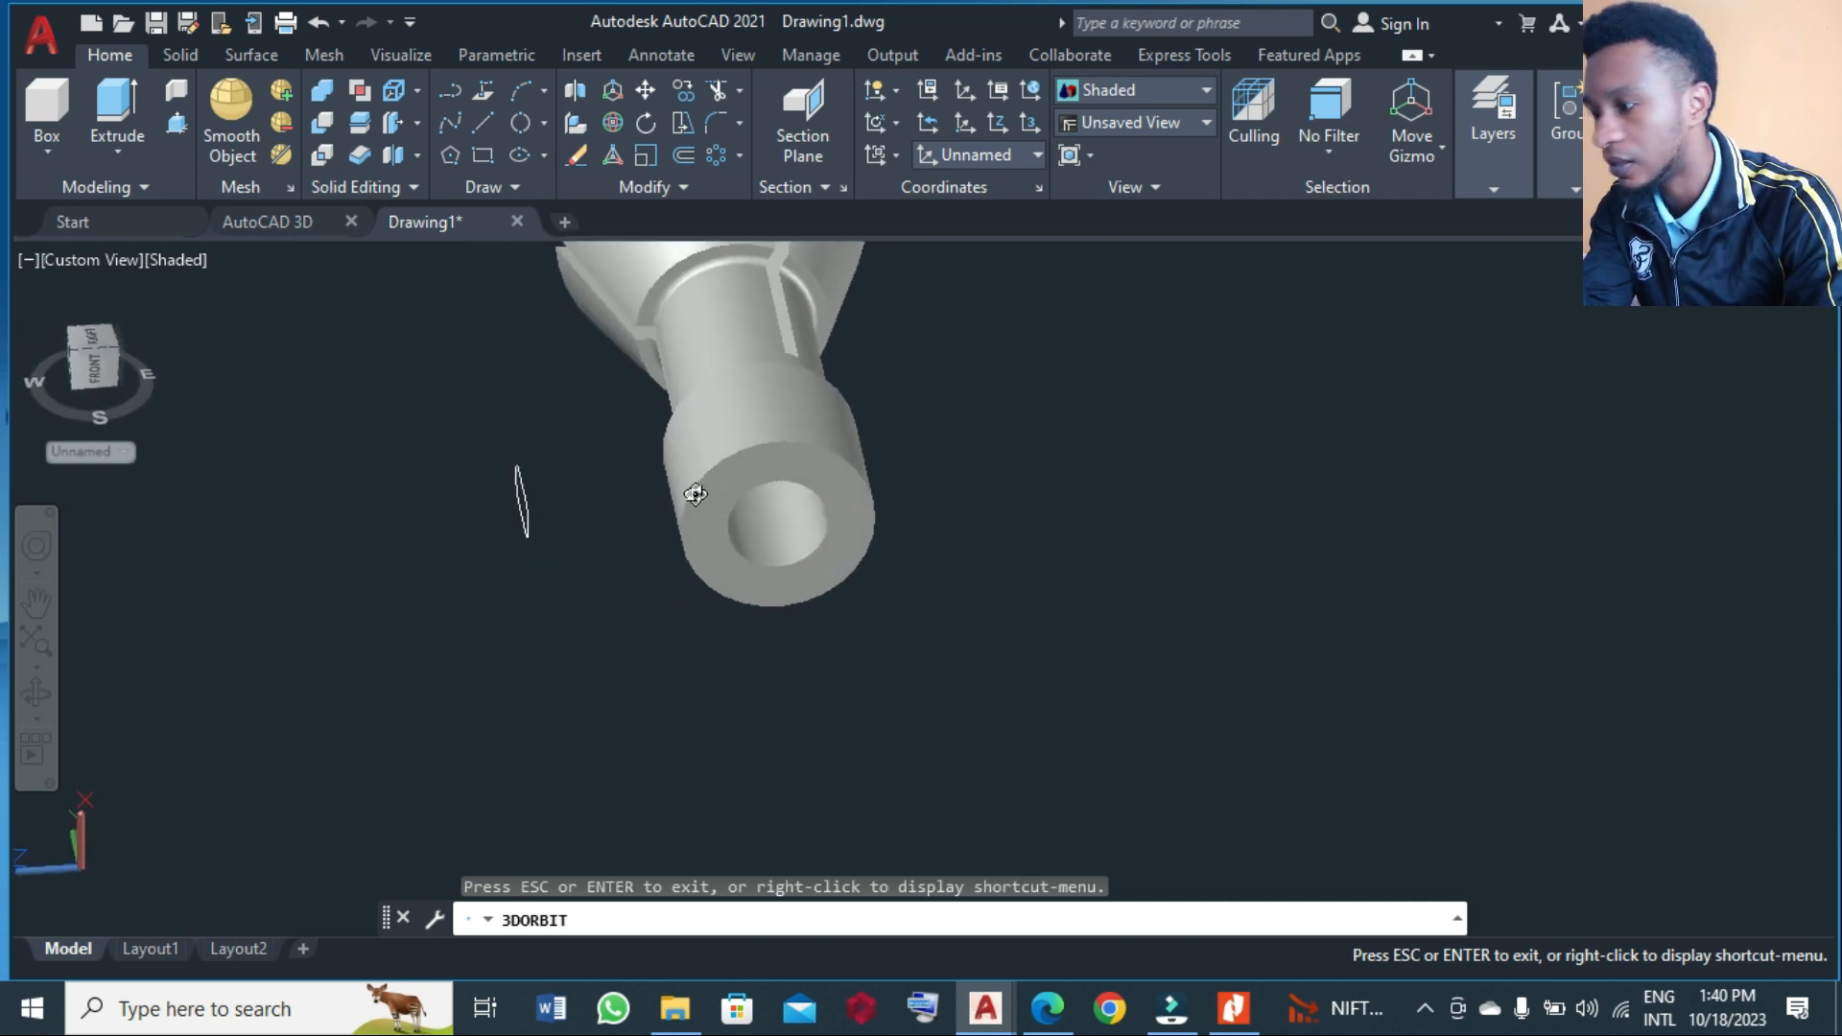
key("Escape")
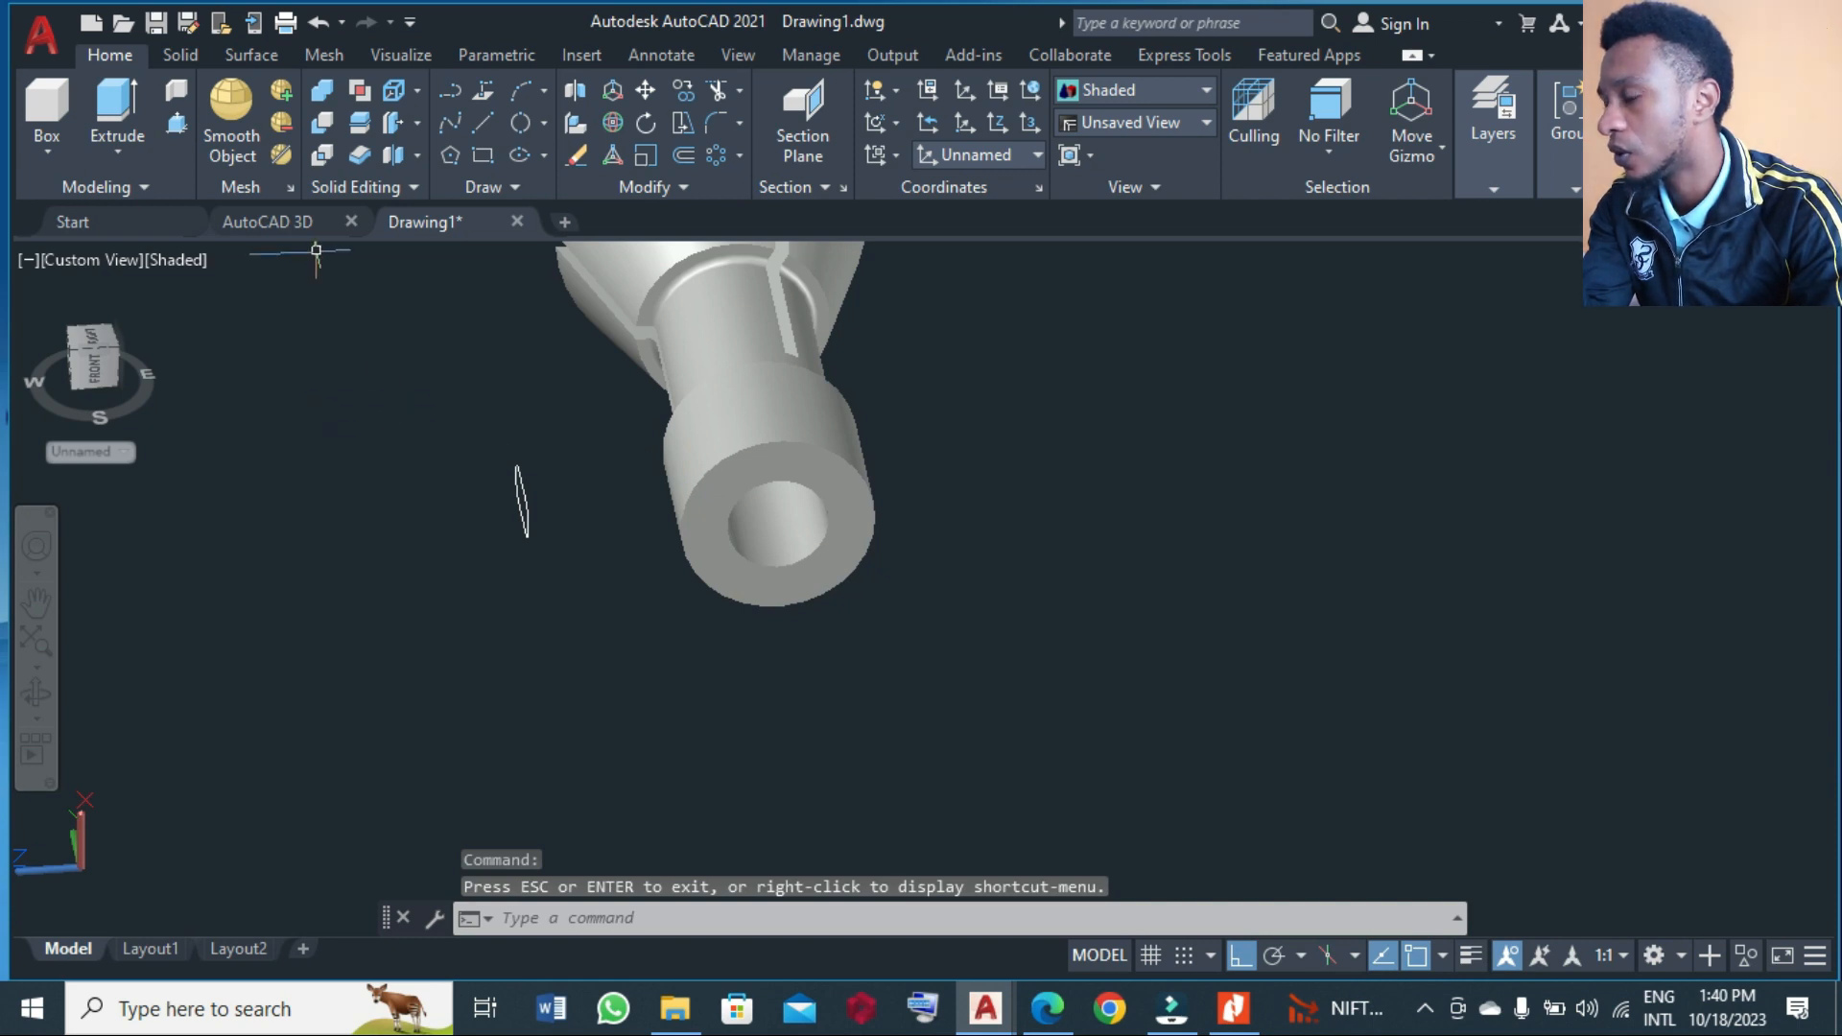
left_click(116, 108)
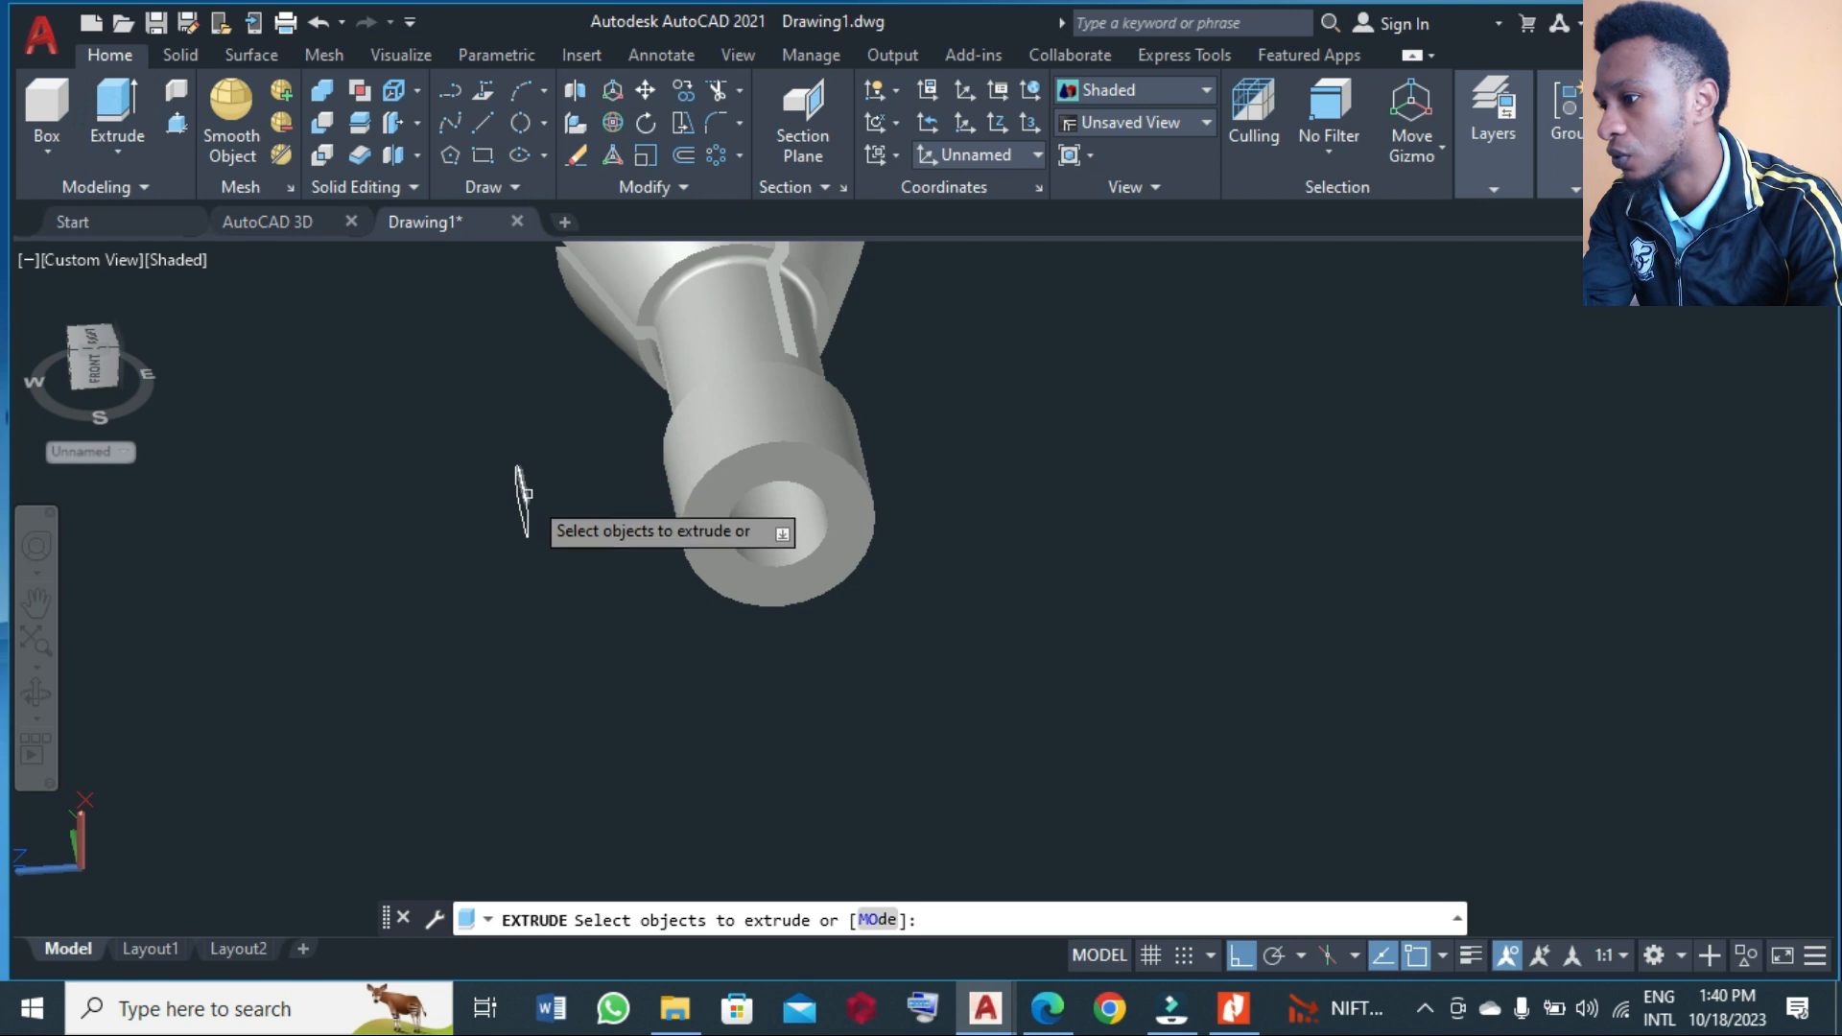
key("Escape")
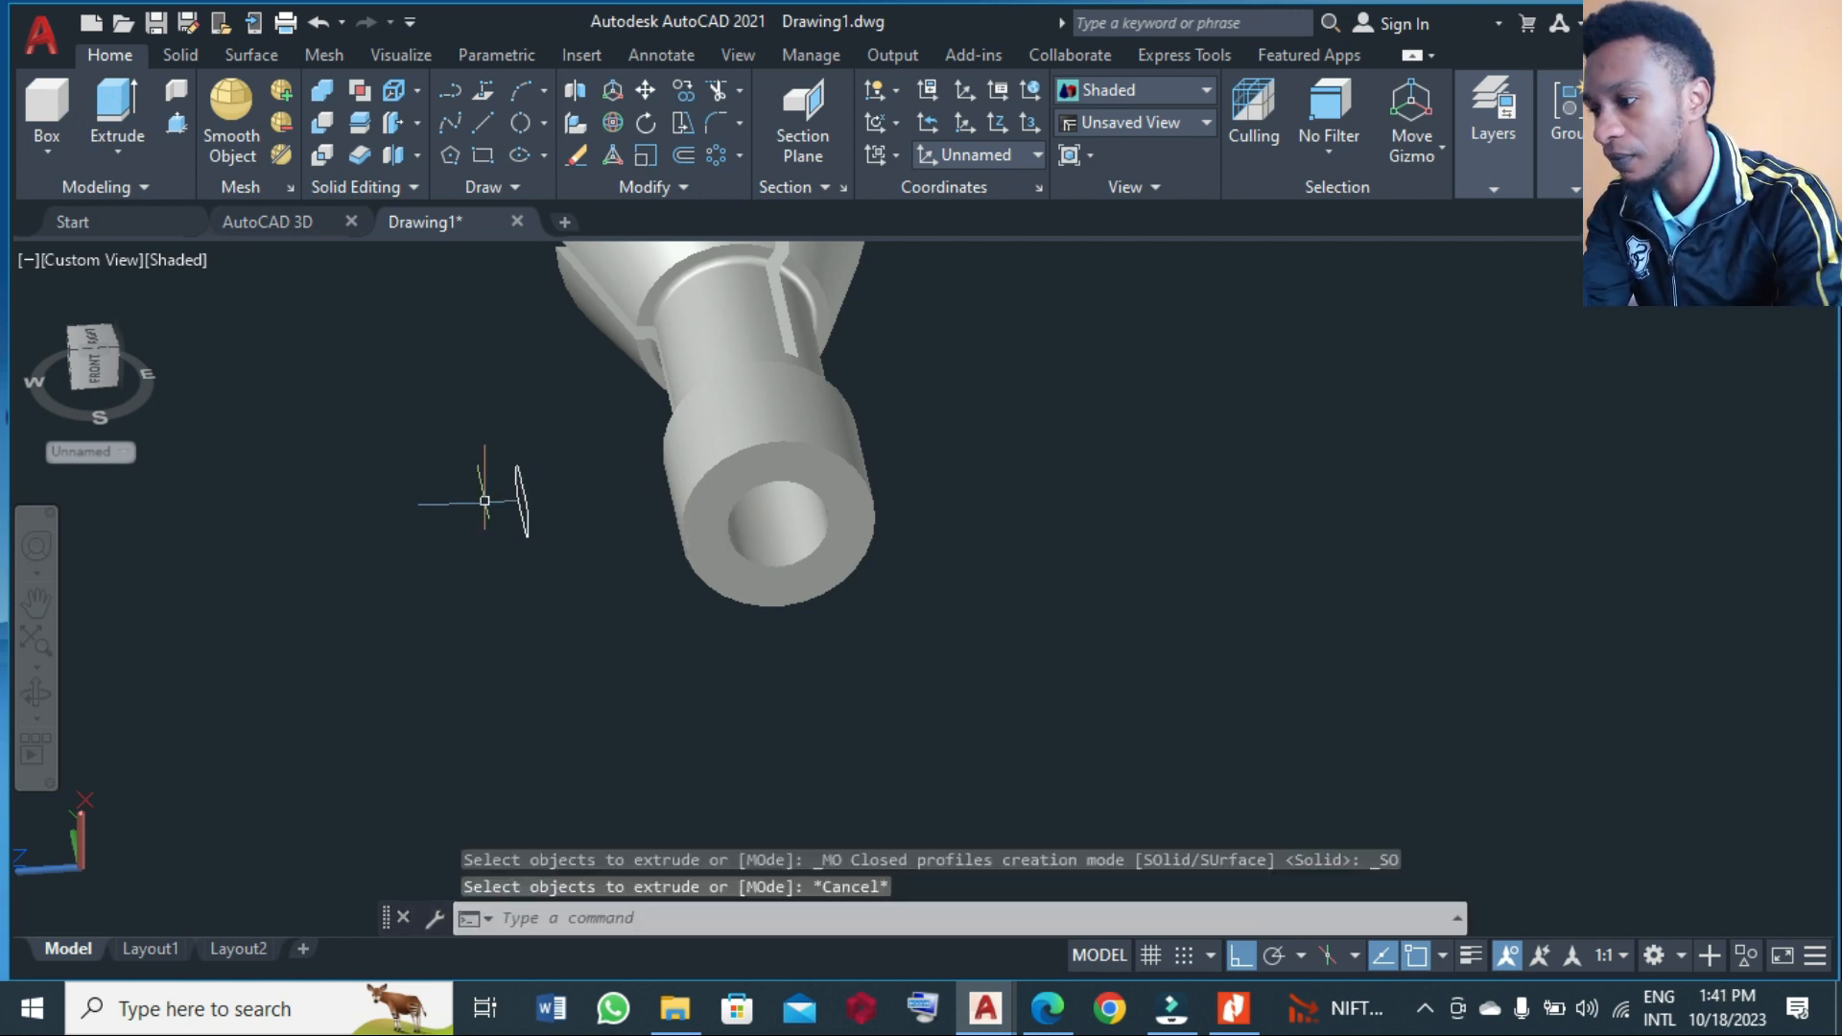
left_click(485, 503)
key("Escape")
type("j")
key("Return")
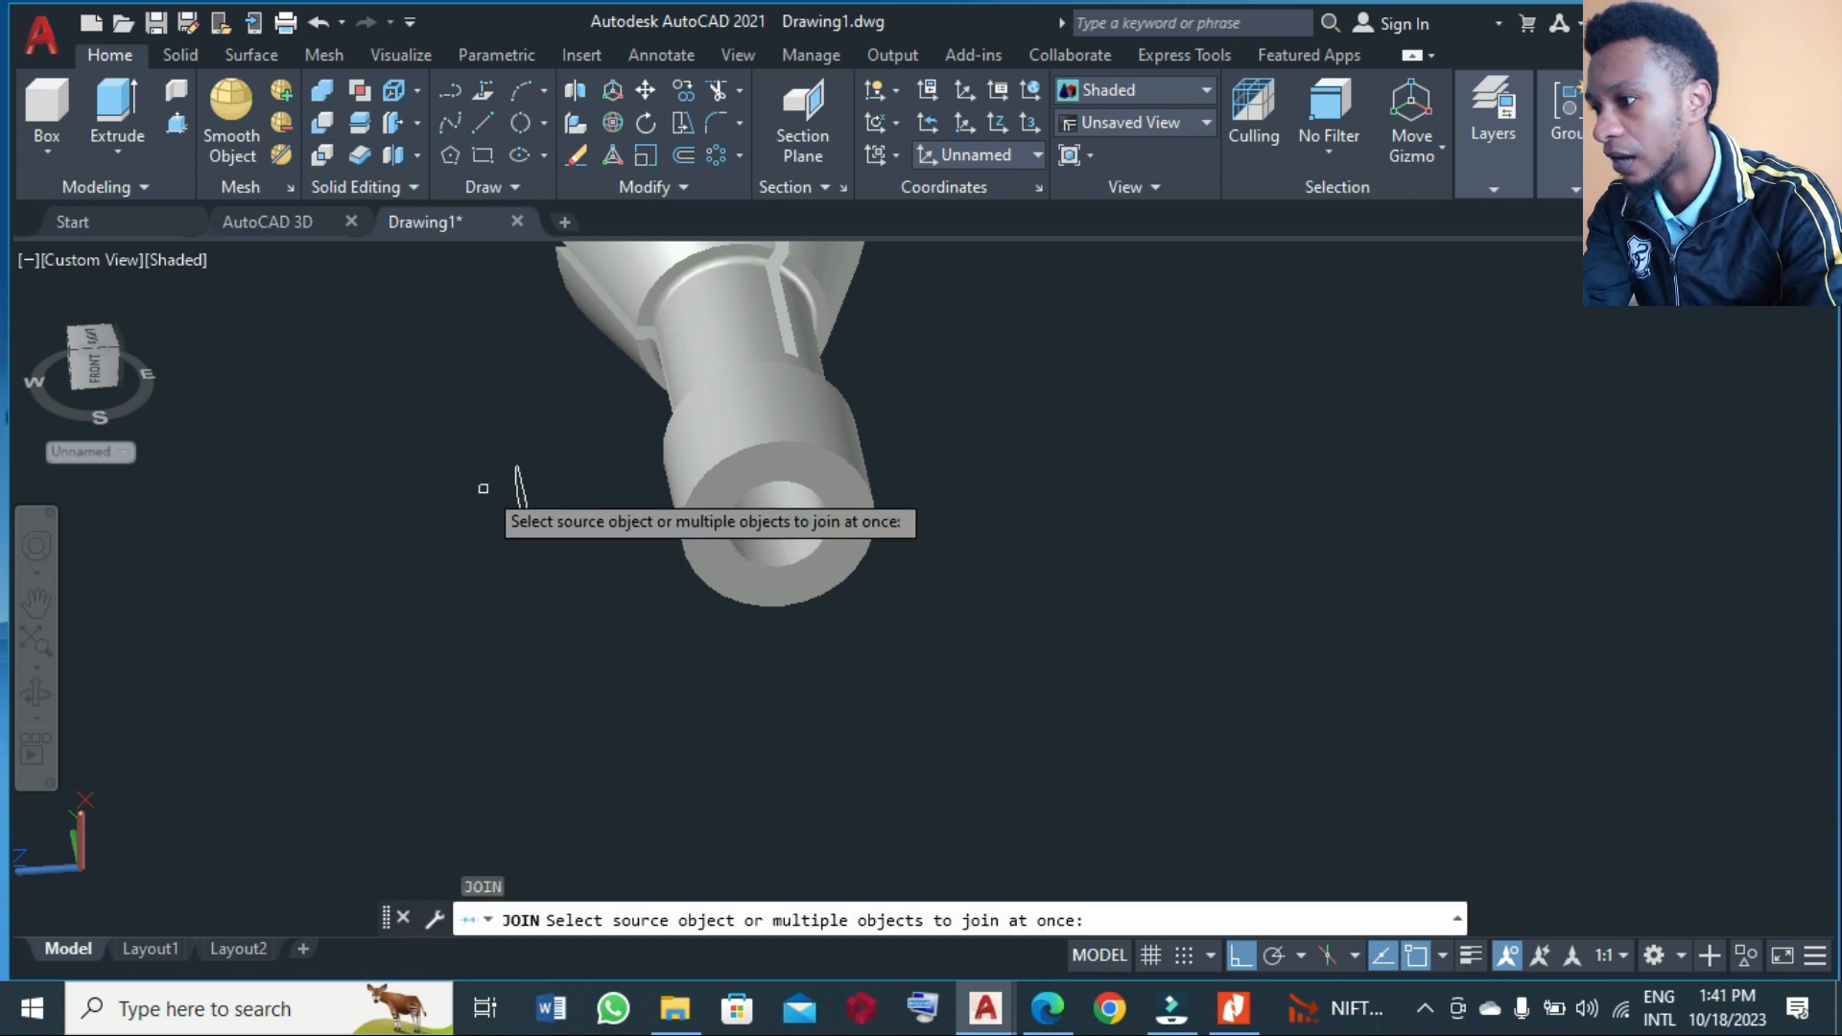
left_click(479, 456)
left_click(587, 522)
key("Return")
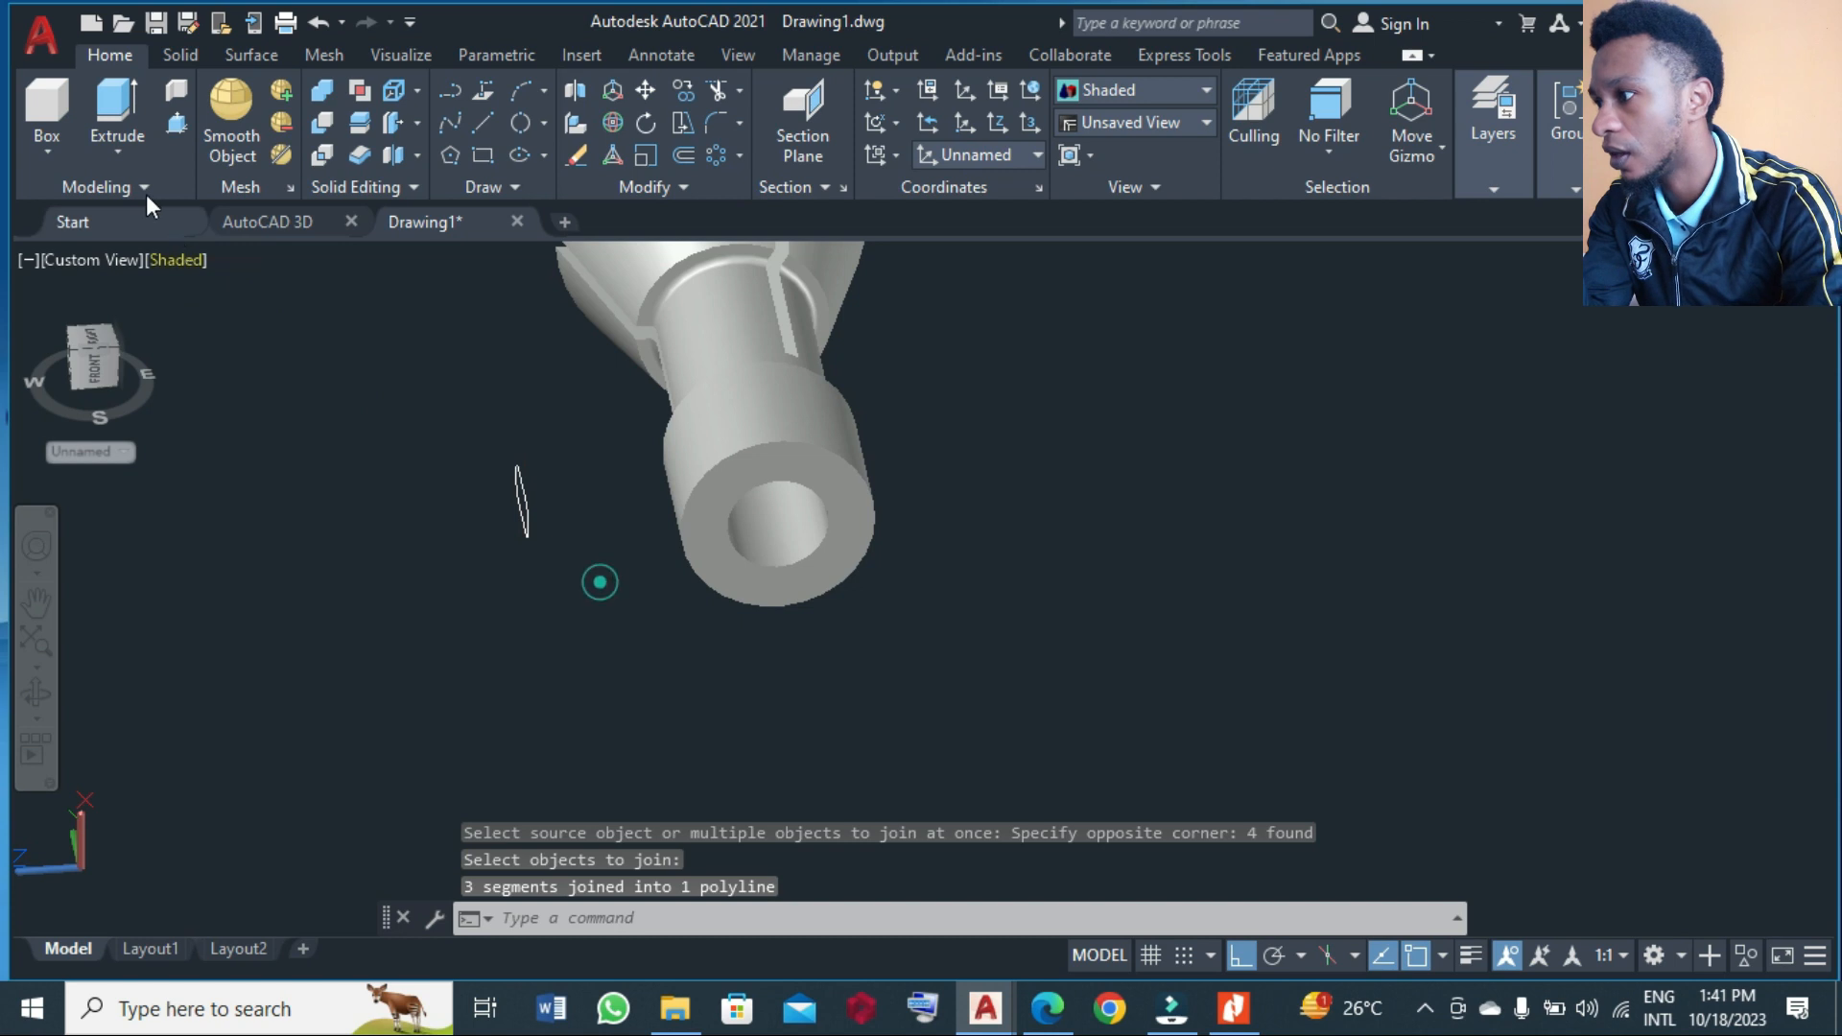
- Extrude the joined slot profile about 86.5 units so it passes completely through the collet's rear shank
left_click(130, 145)
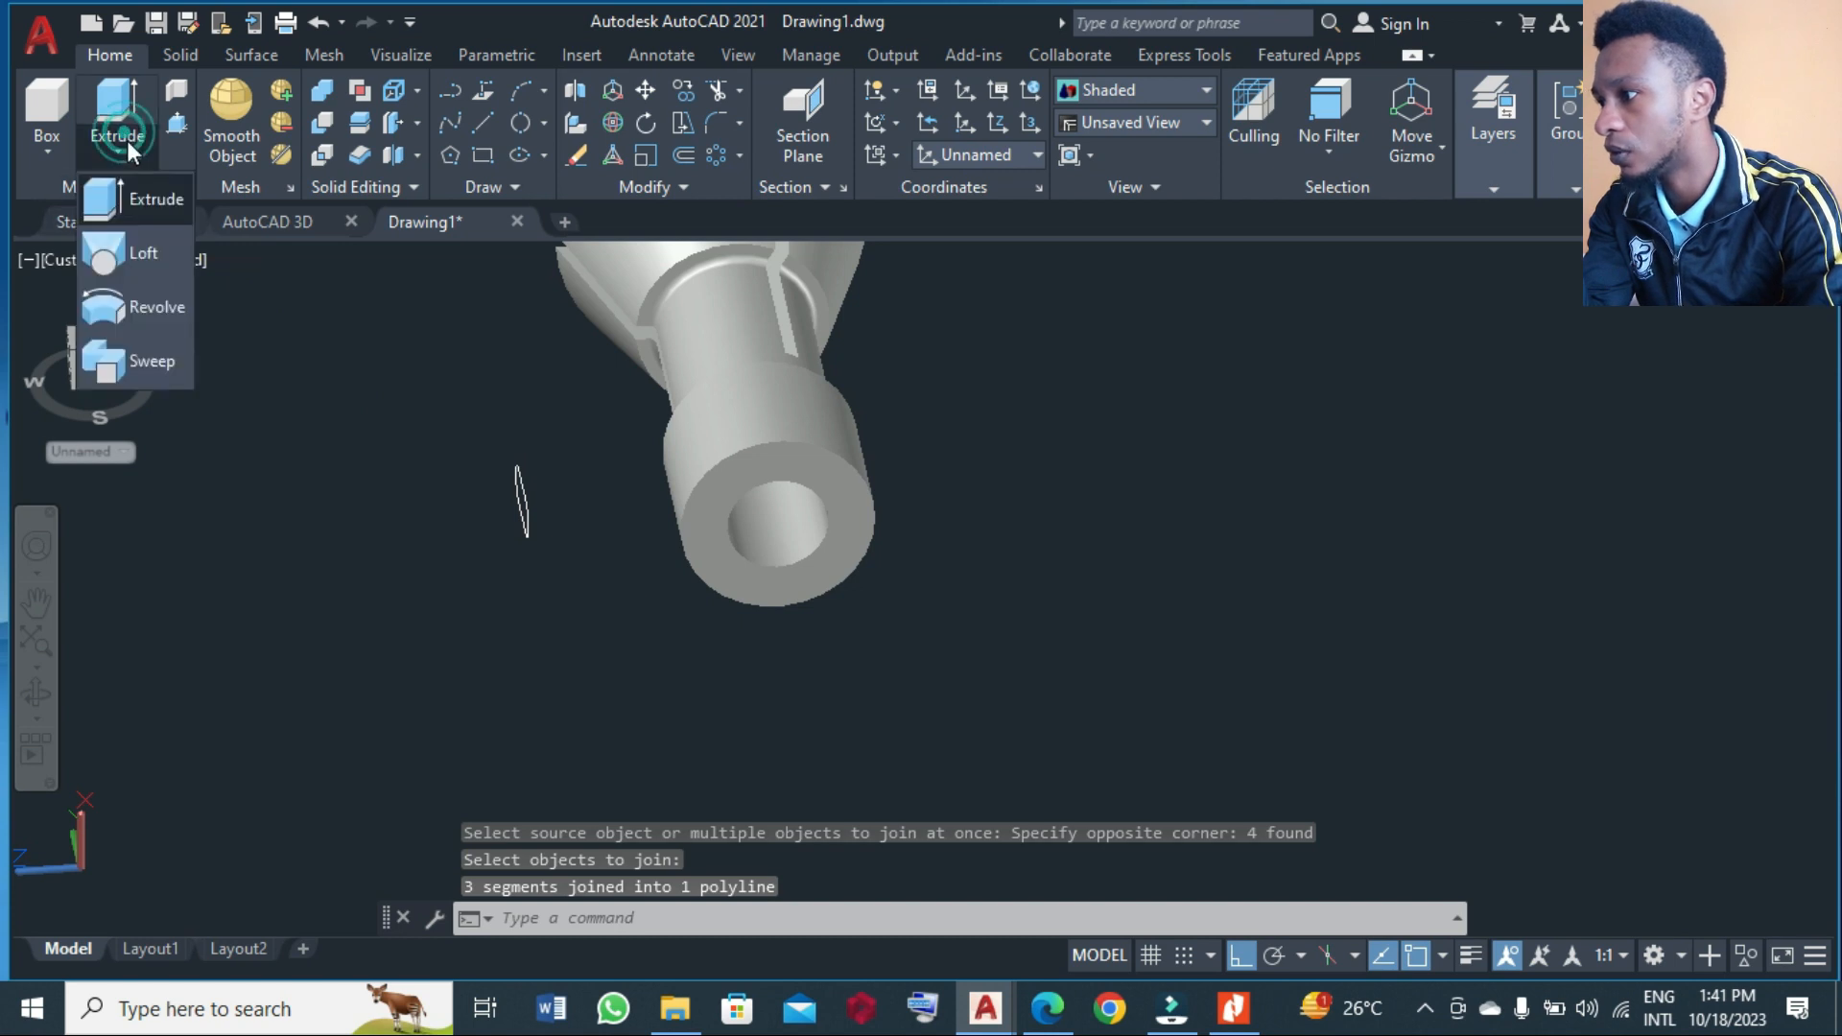
left_click(182, 213)
left_click(522, 491)
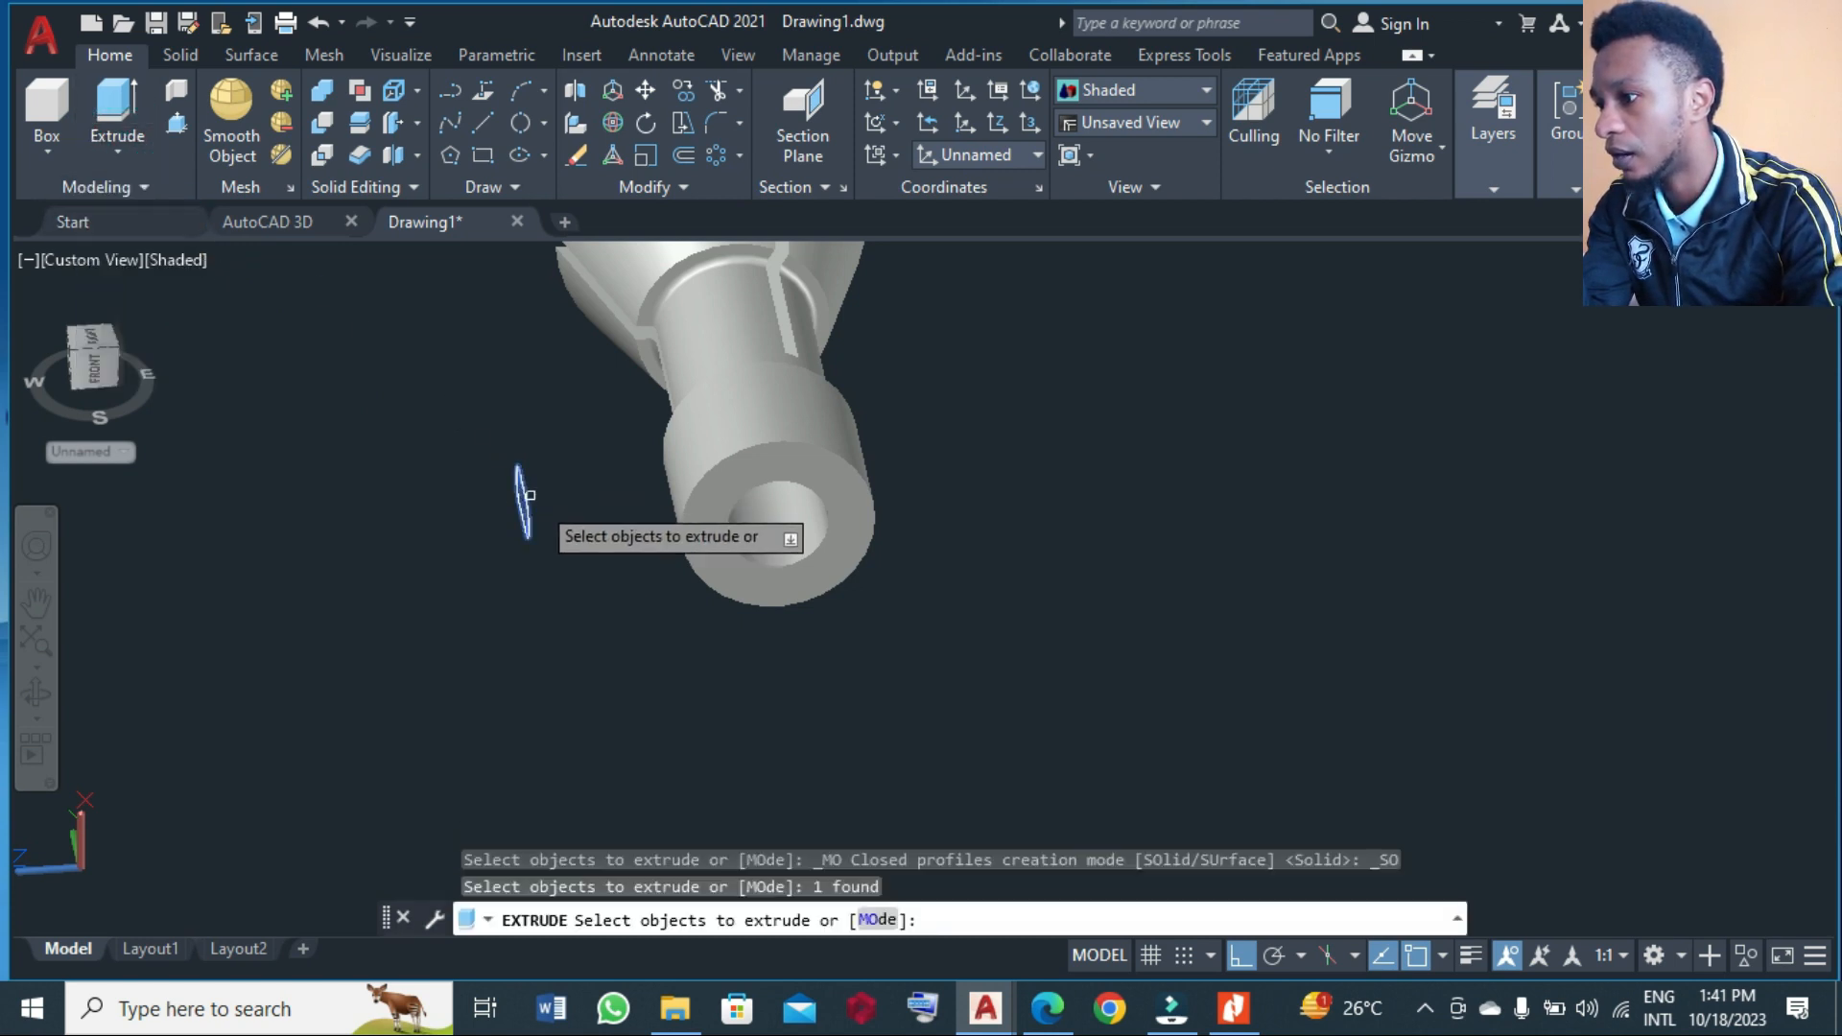
key("Return")
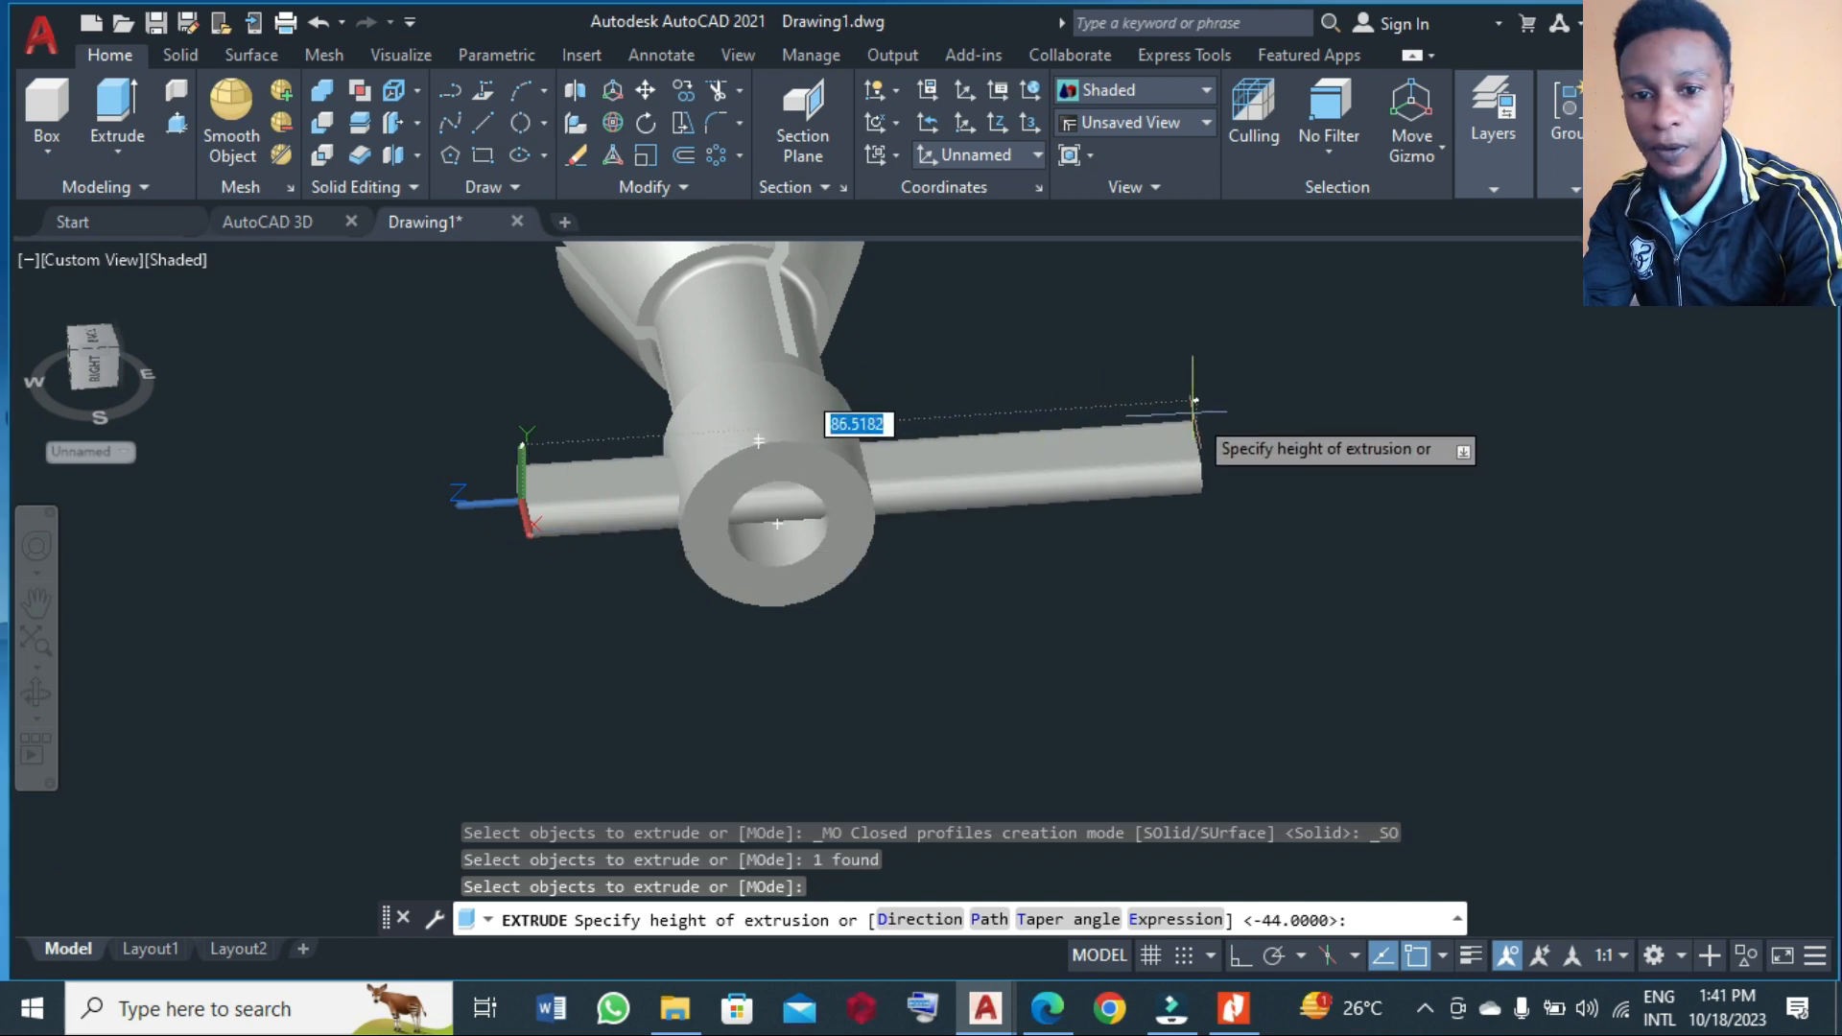
left_click(1193, 405)
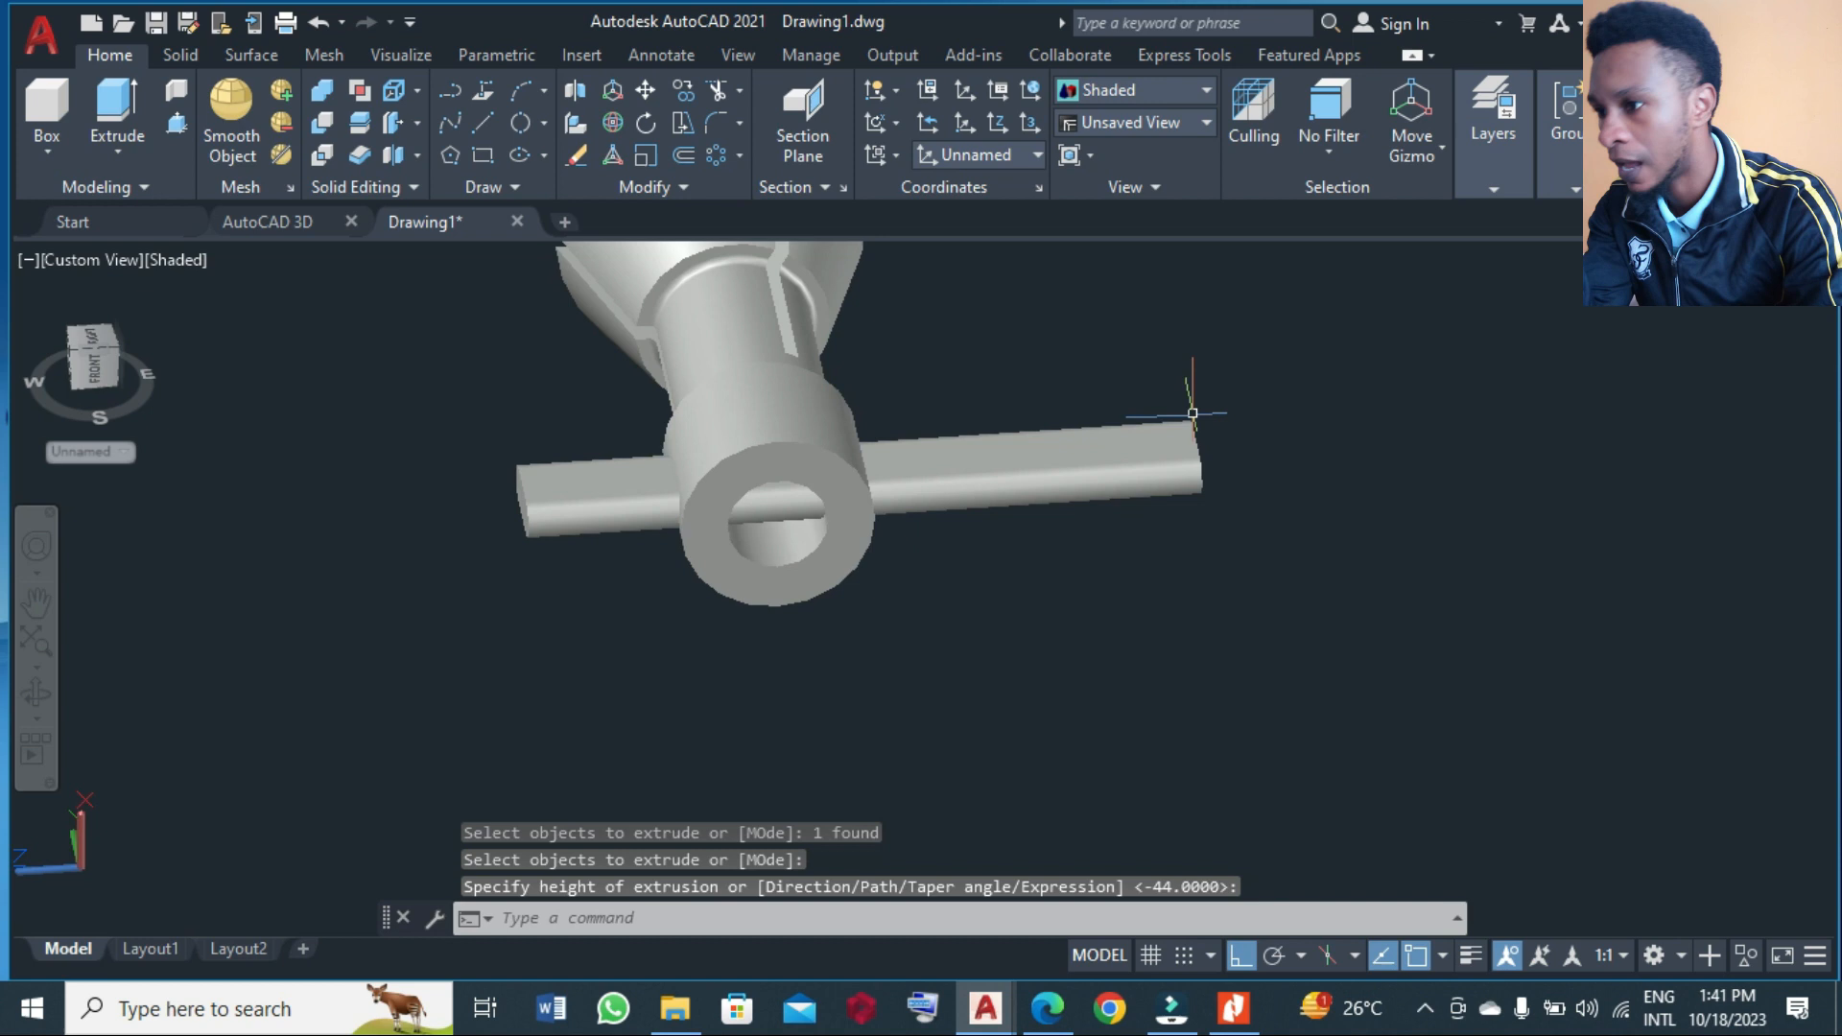
- Subtract the extruded slot bar from the collet to cut a rounded cross slot through the rear shank
left_click(326, 124)
left_click(685, 345)
key("Return")
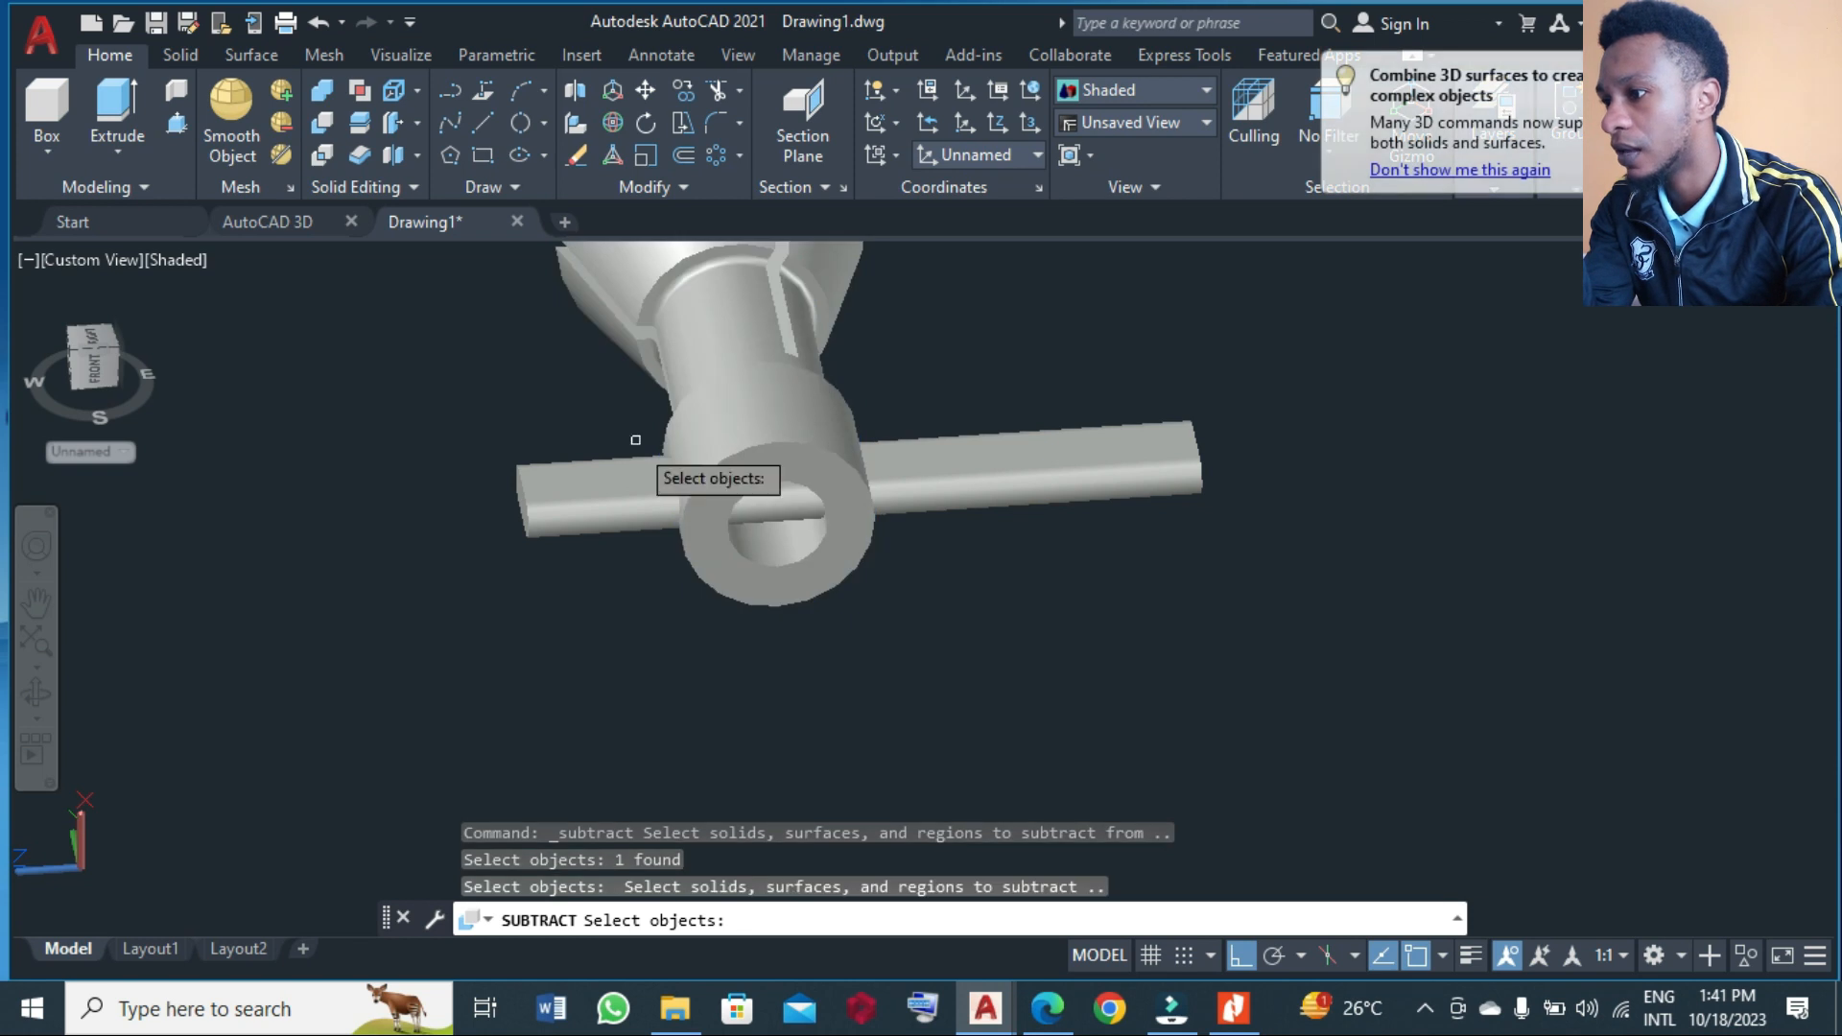
left_click(624, 501)
key("Return")
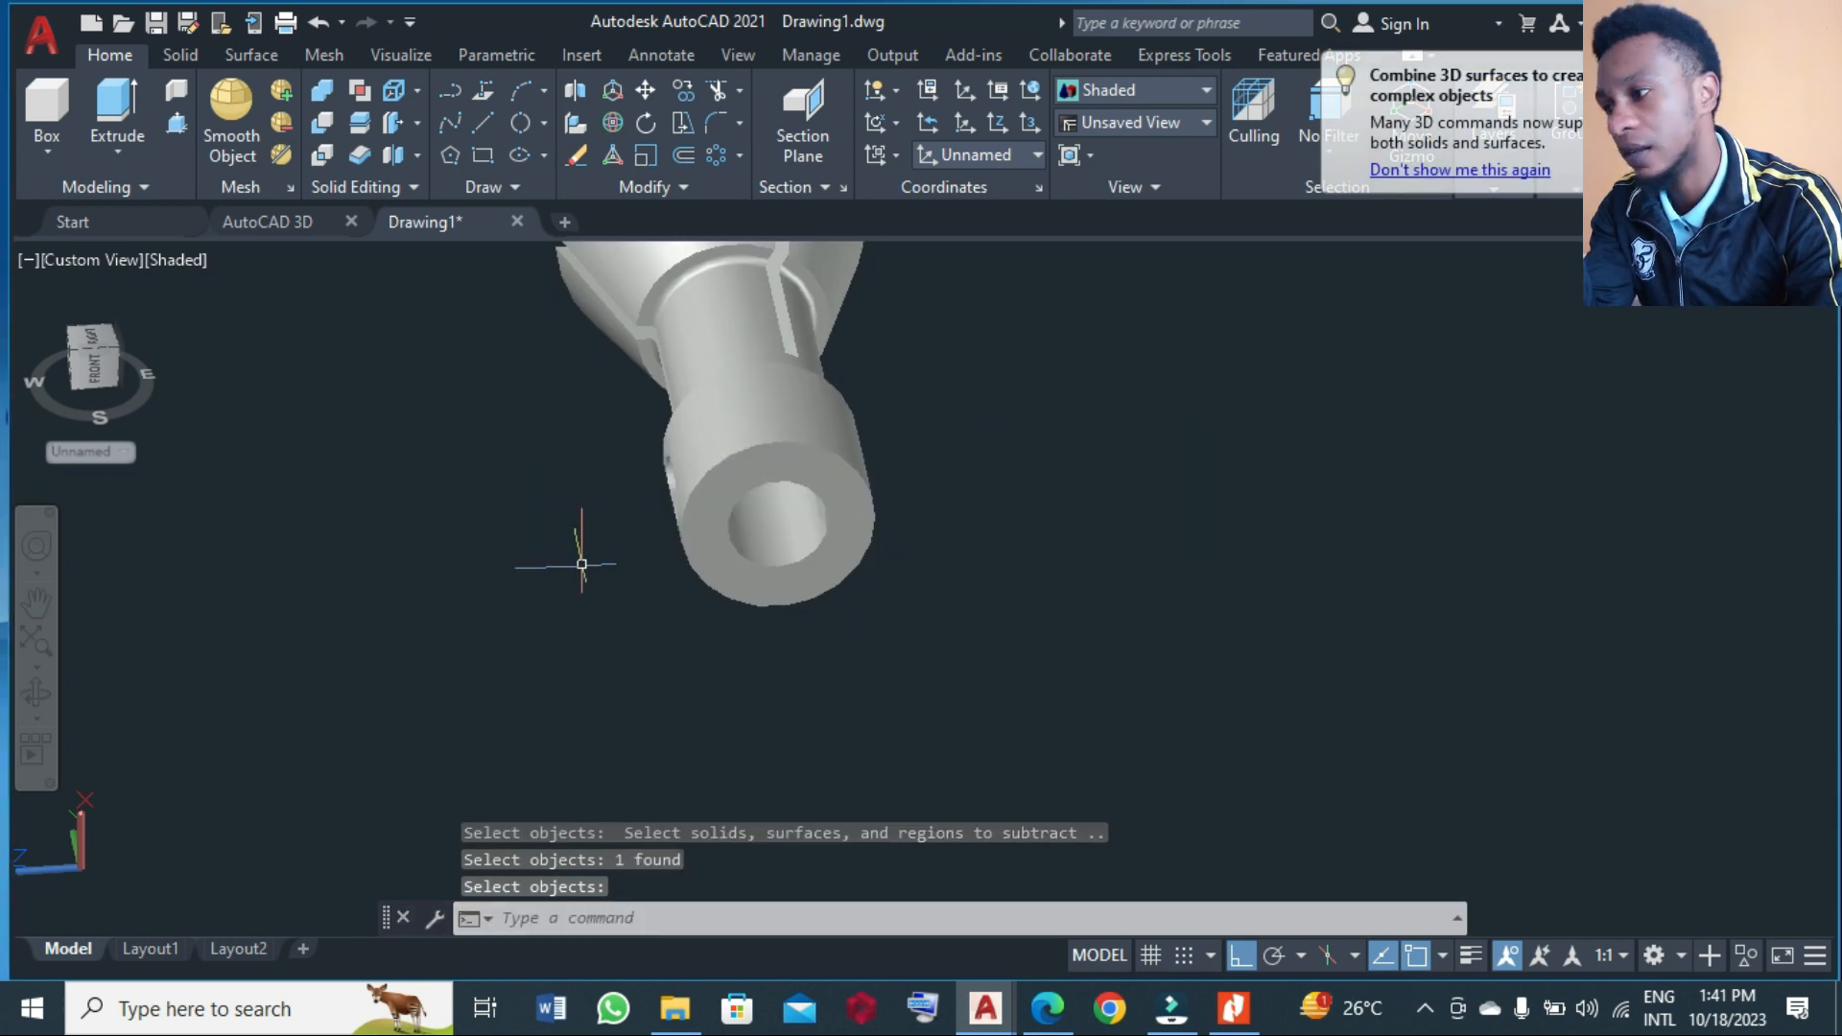
- Move the collet along the Z axis, well away from the leftover circle at its front bore
scroll(525, 710, "down", 1)
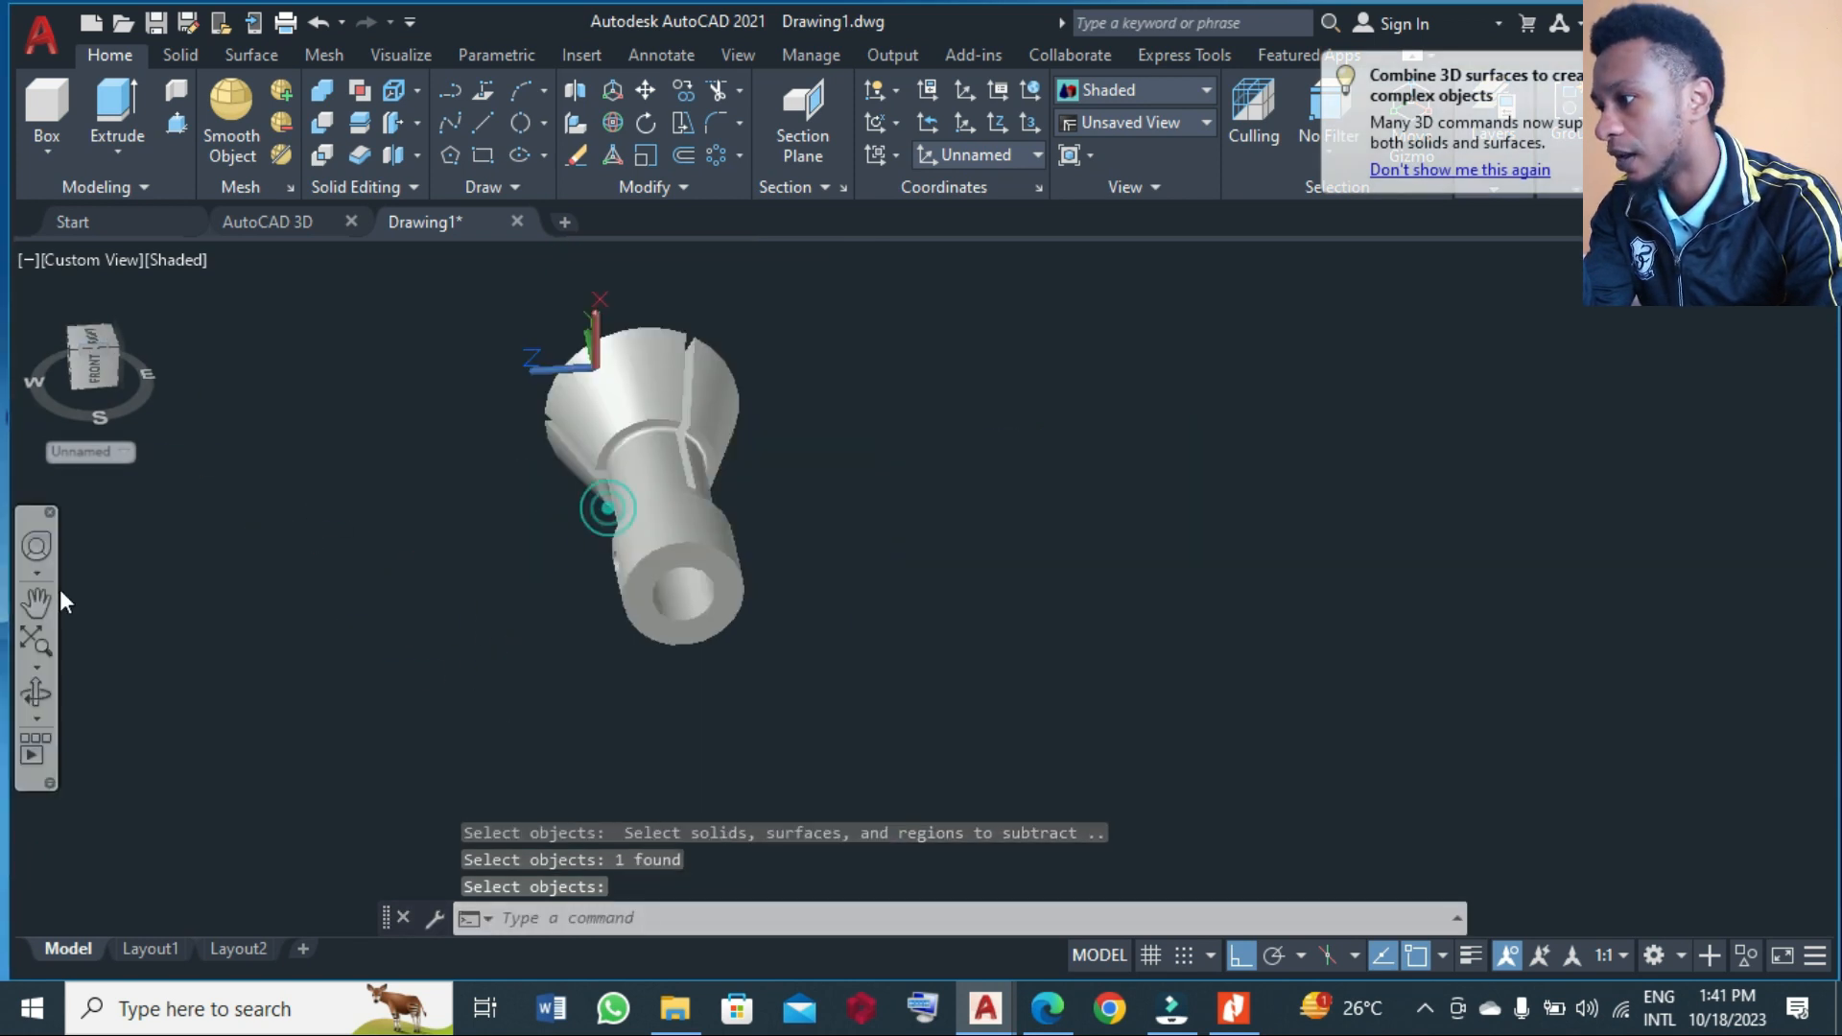
left_click_drag(653, 363, 953, 358)
key("Escape")
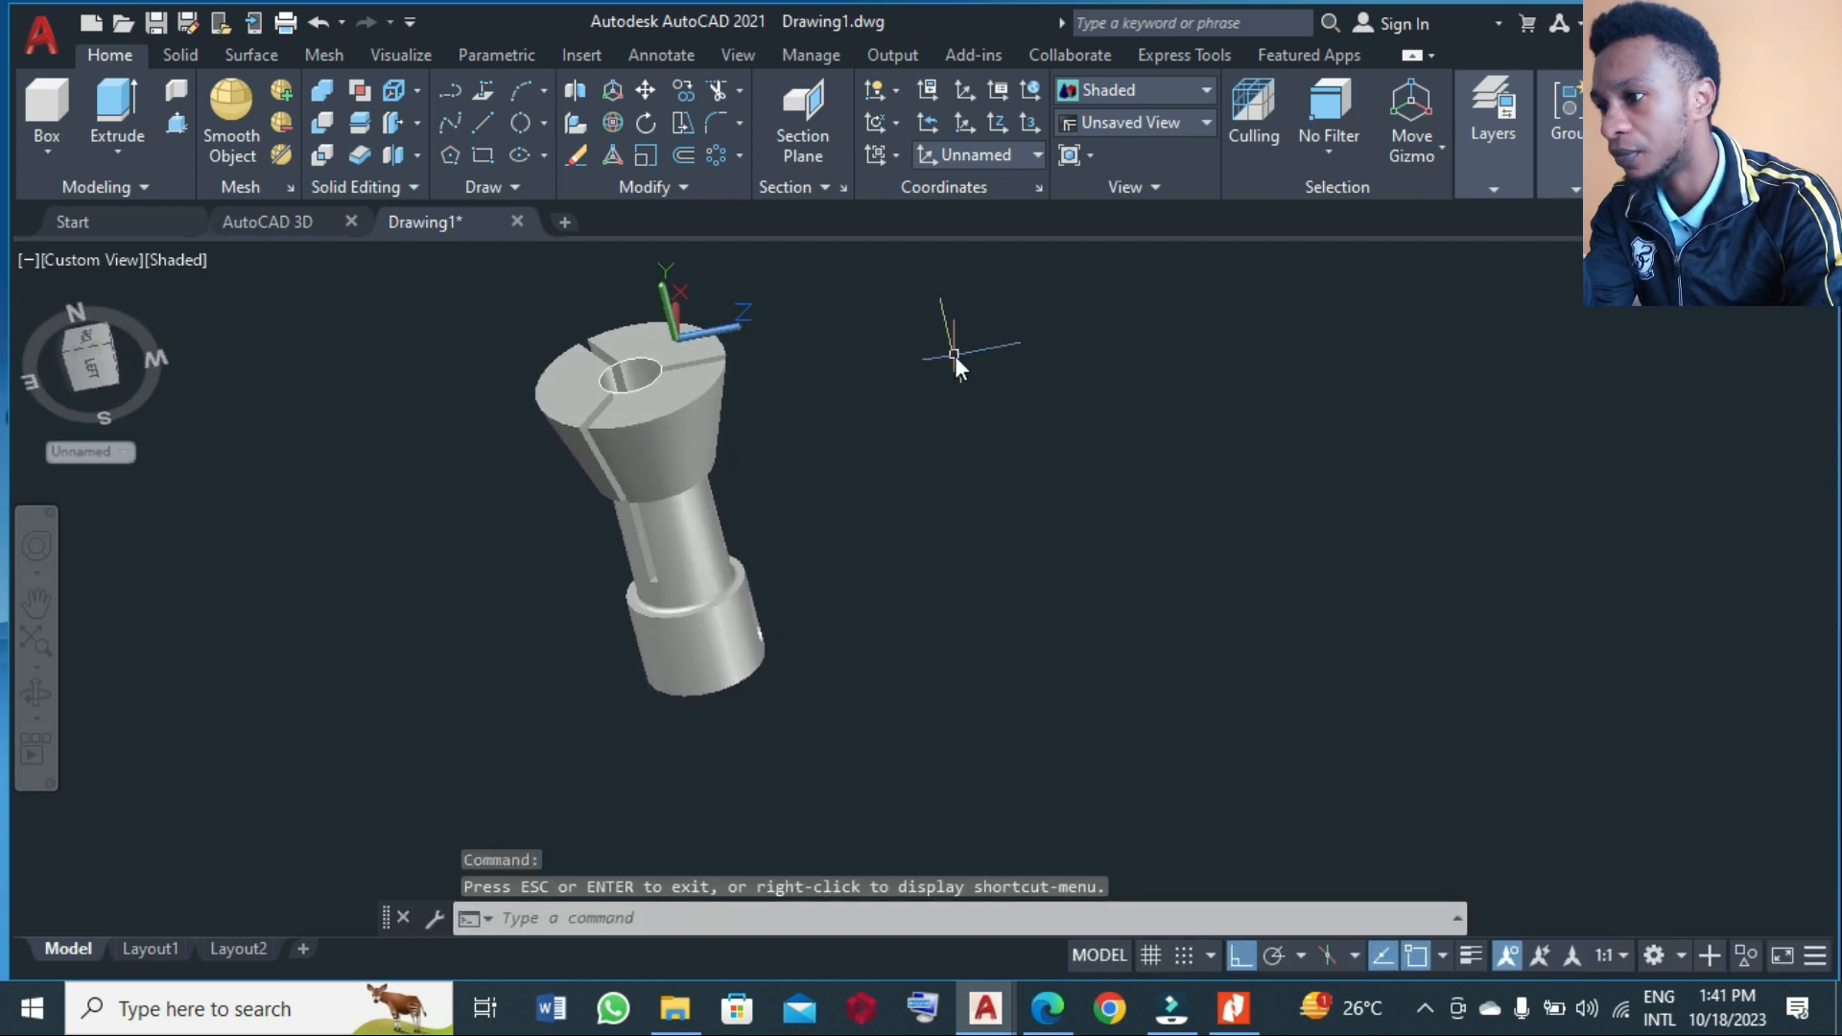
type("m")
key("Return")
left_click(717, 433)
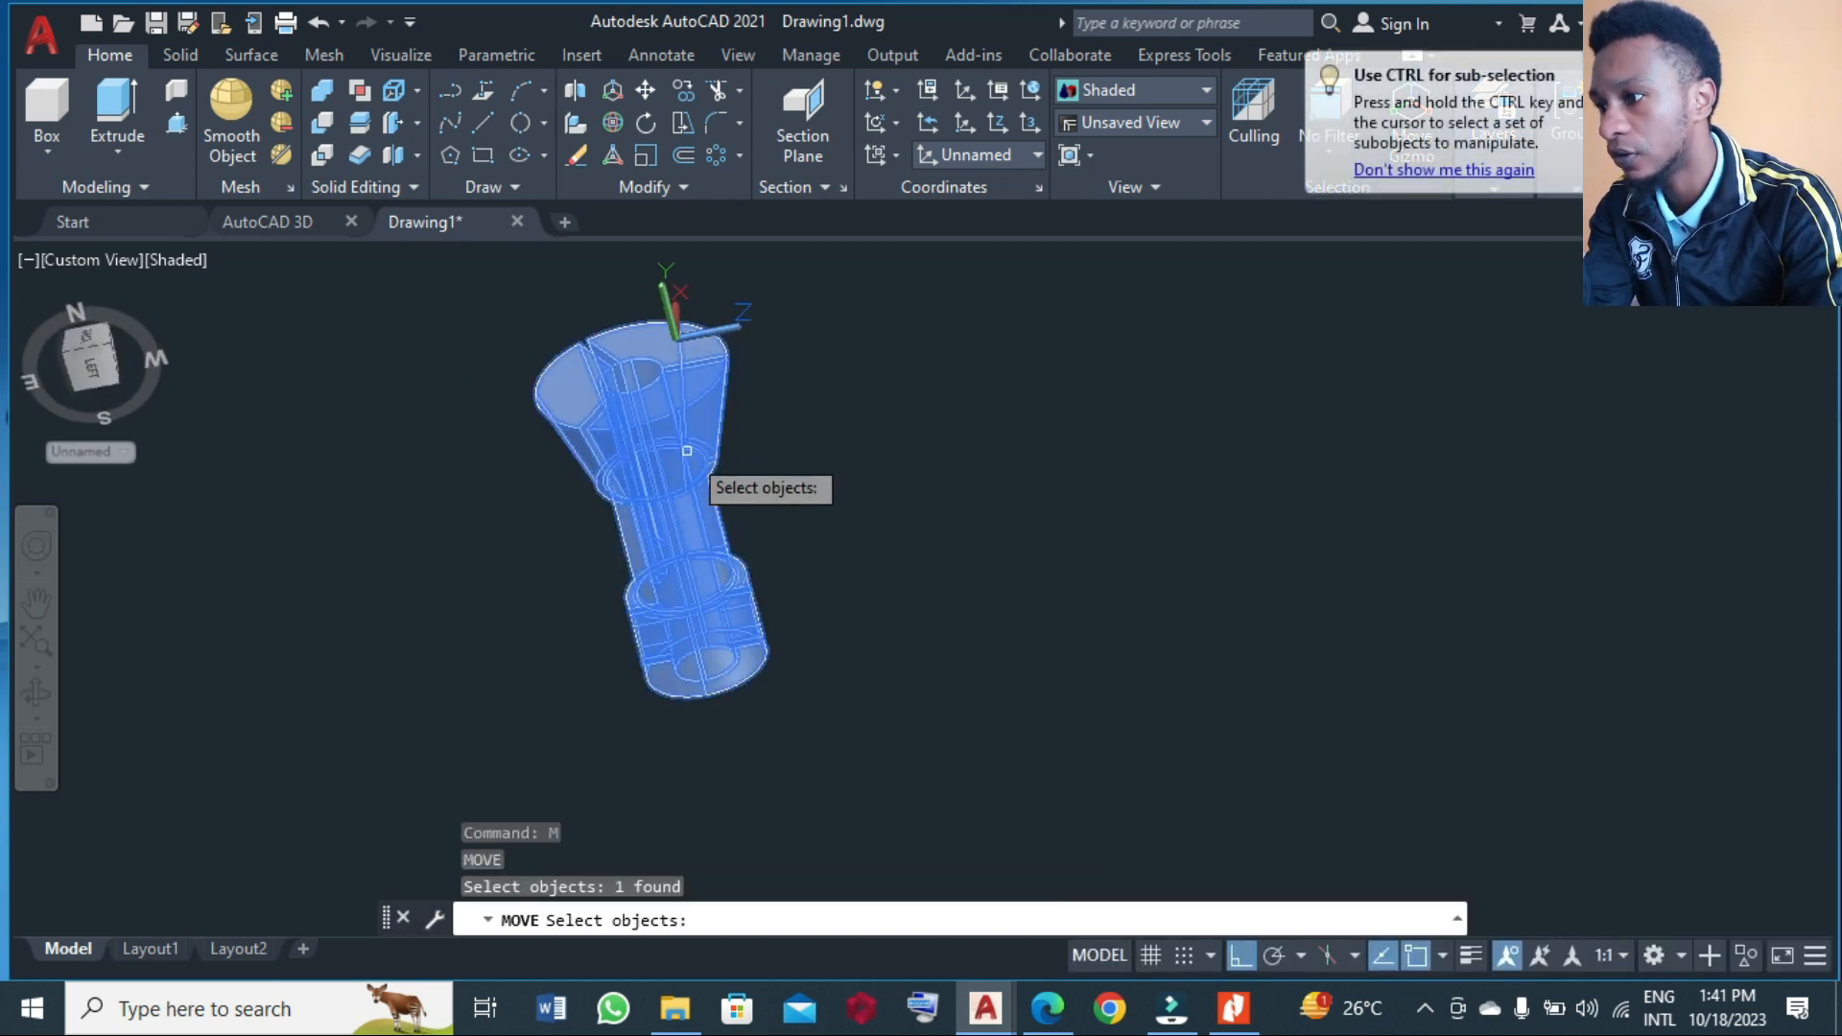
key("Return")
left_click(657, 473)
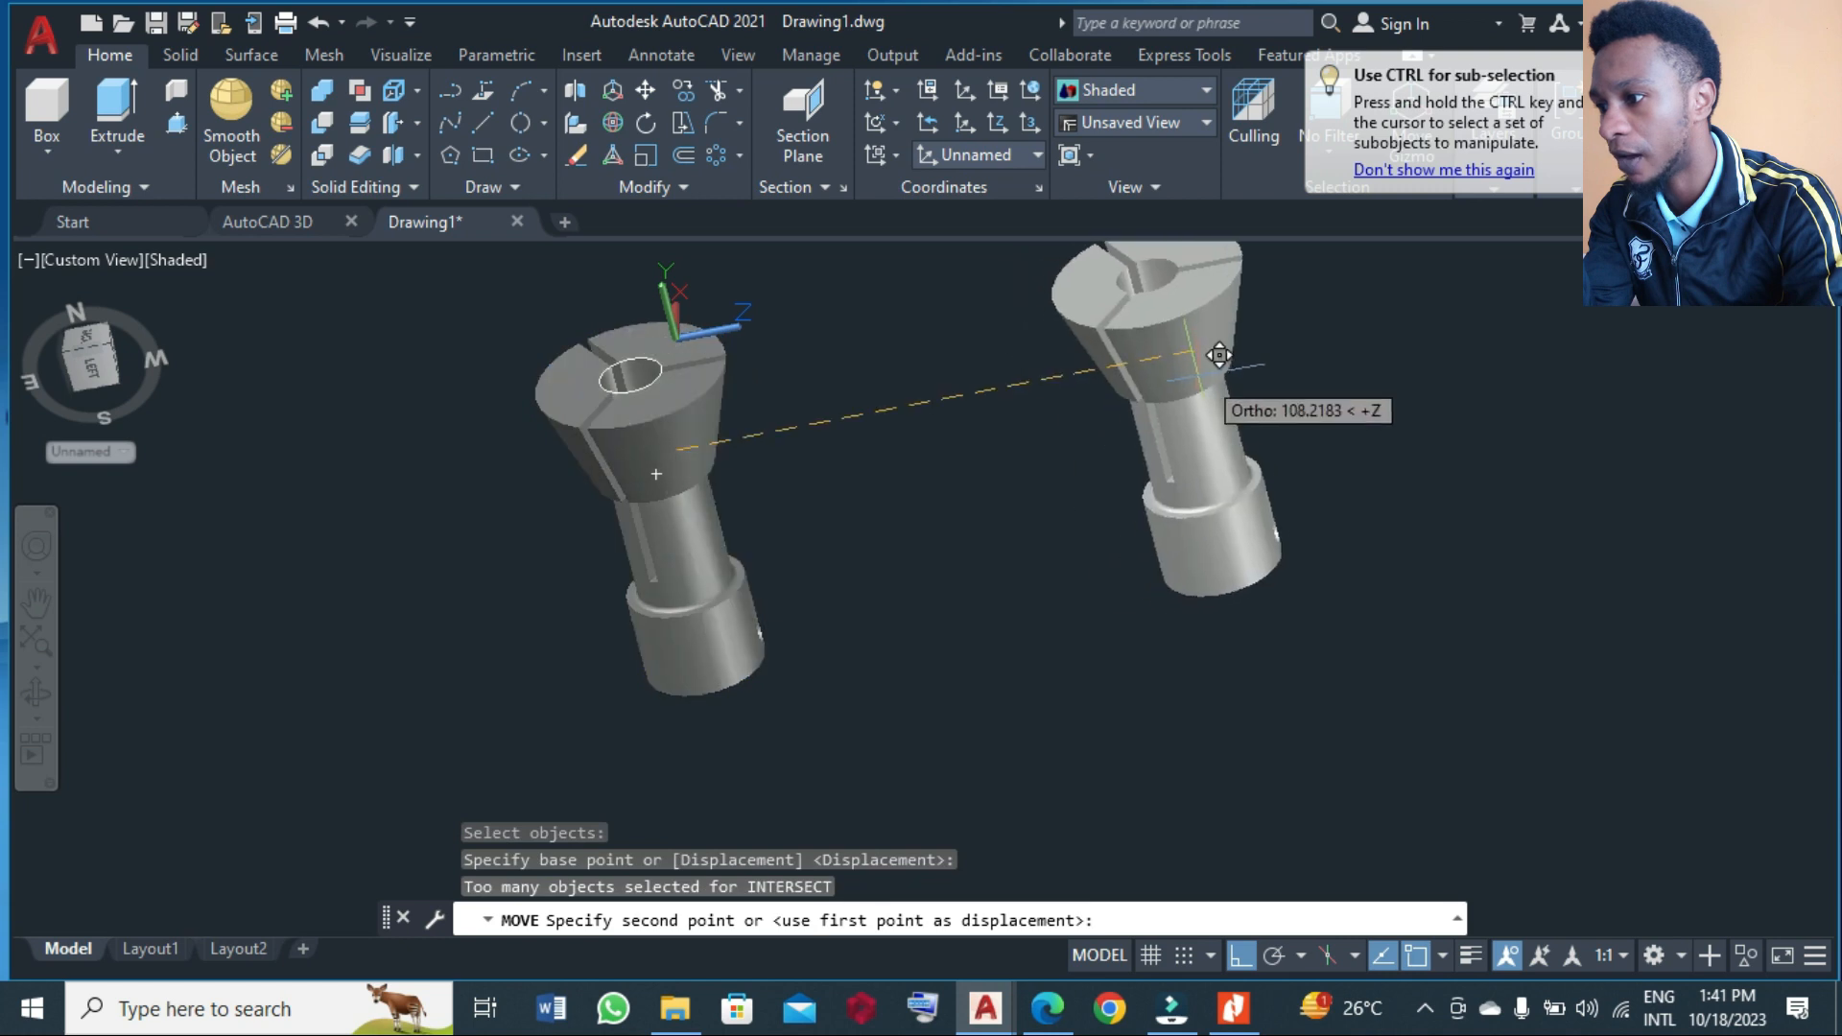
left_click(1013, 441)
- Erase the leftover construction circle near the coordinate origin
type("e")
key("Return")
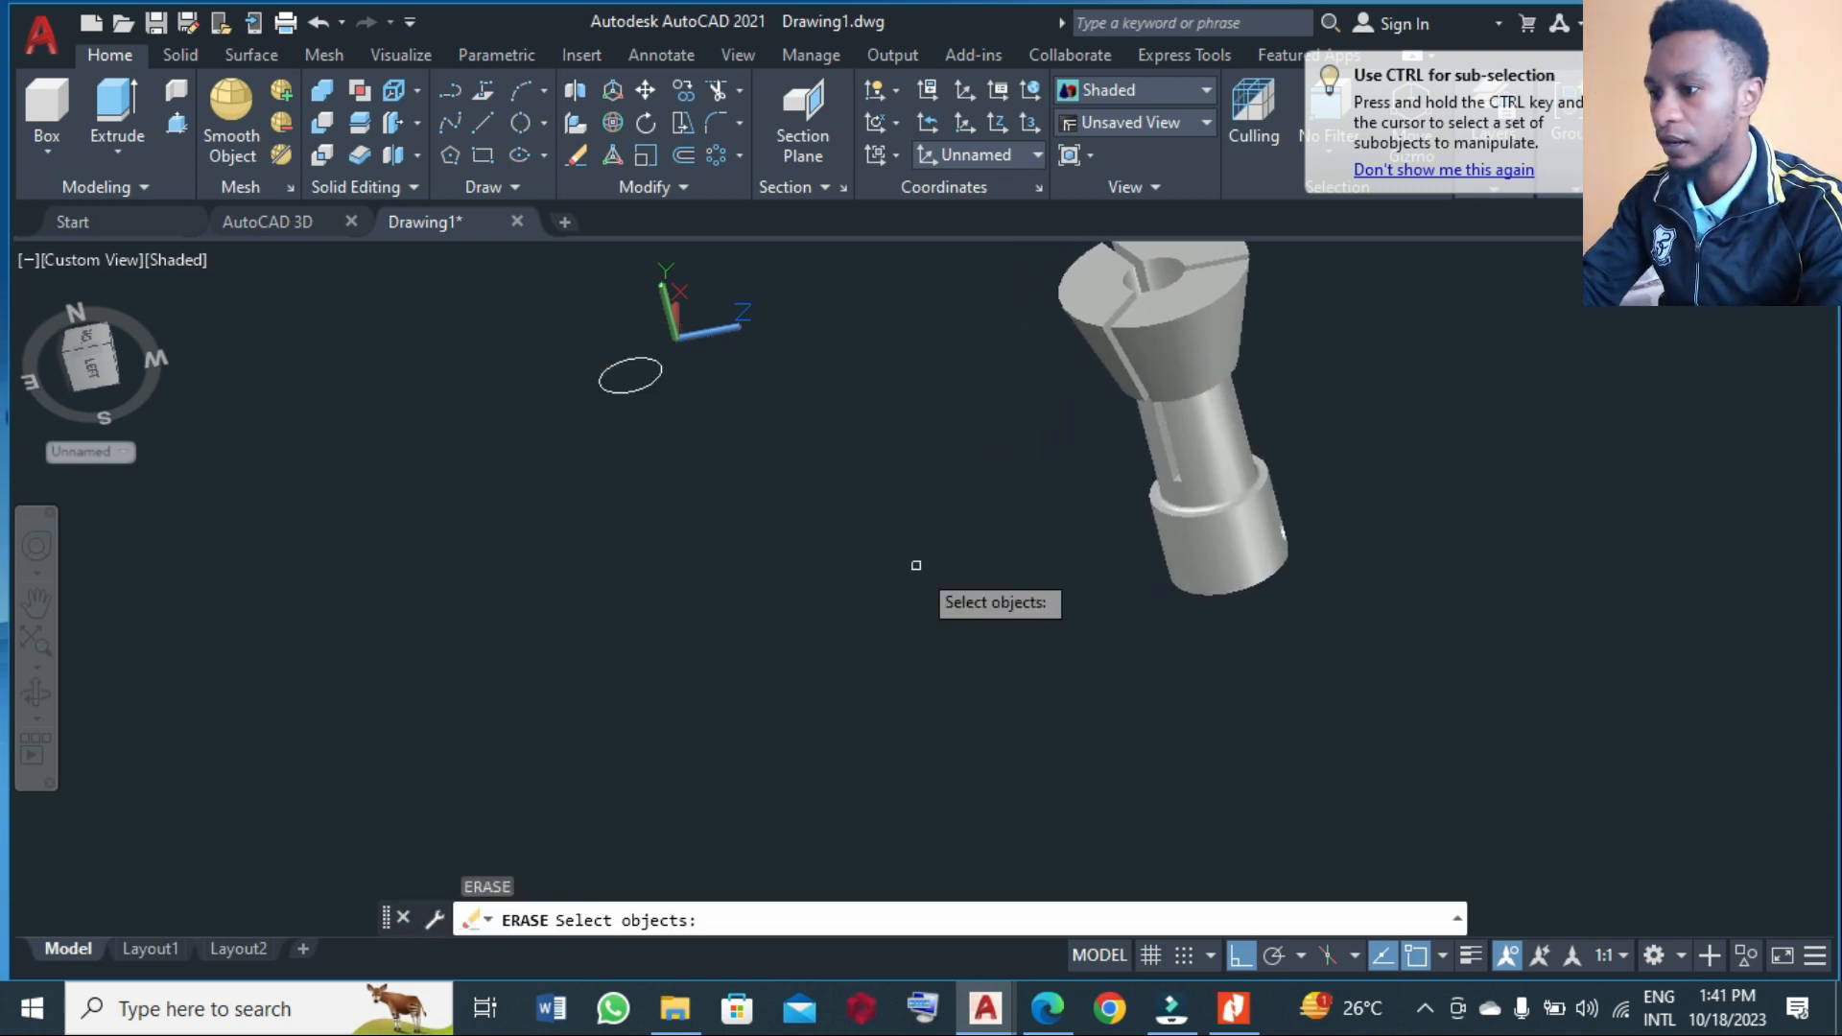
left_click(878, 530)
left_click(551, 317)
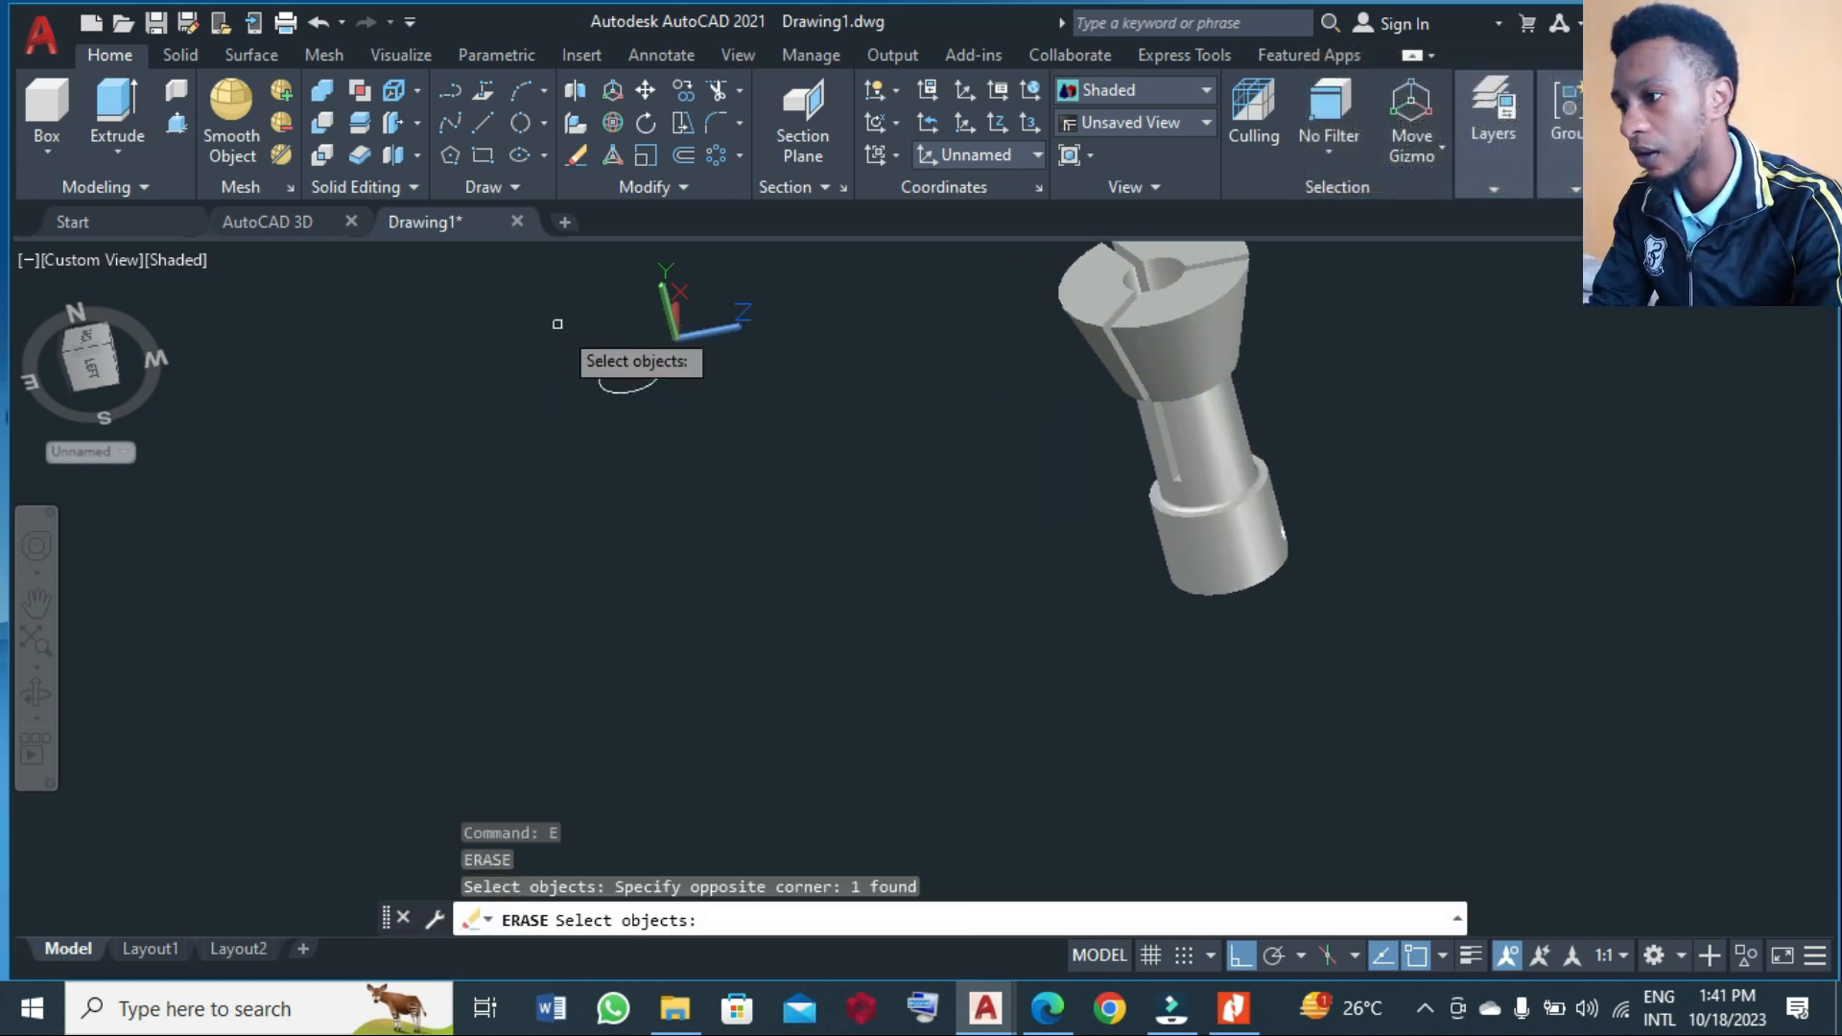
scroll(544, 600, "down", 1)
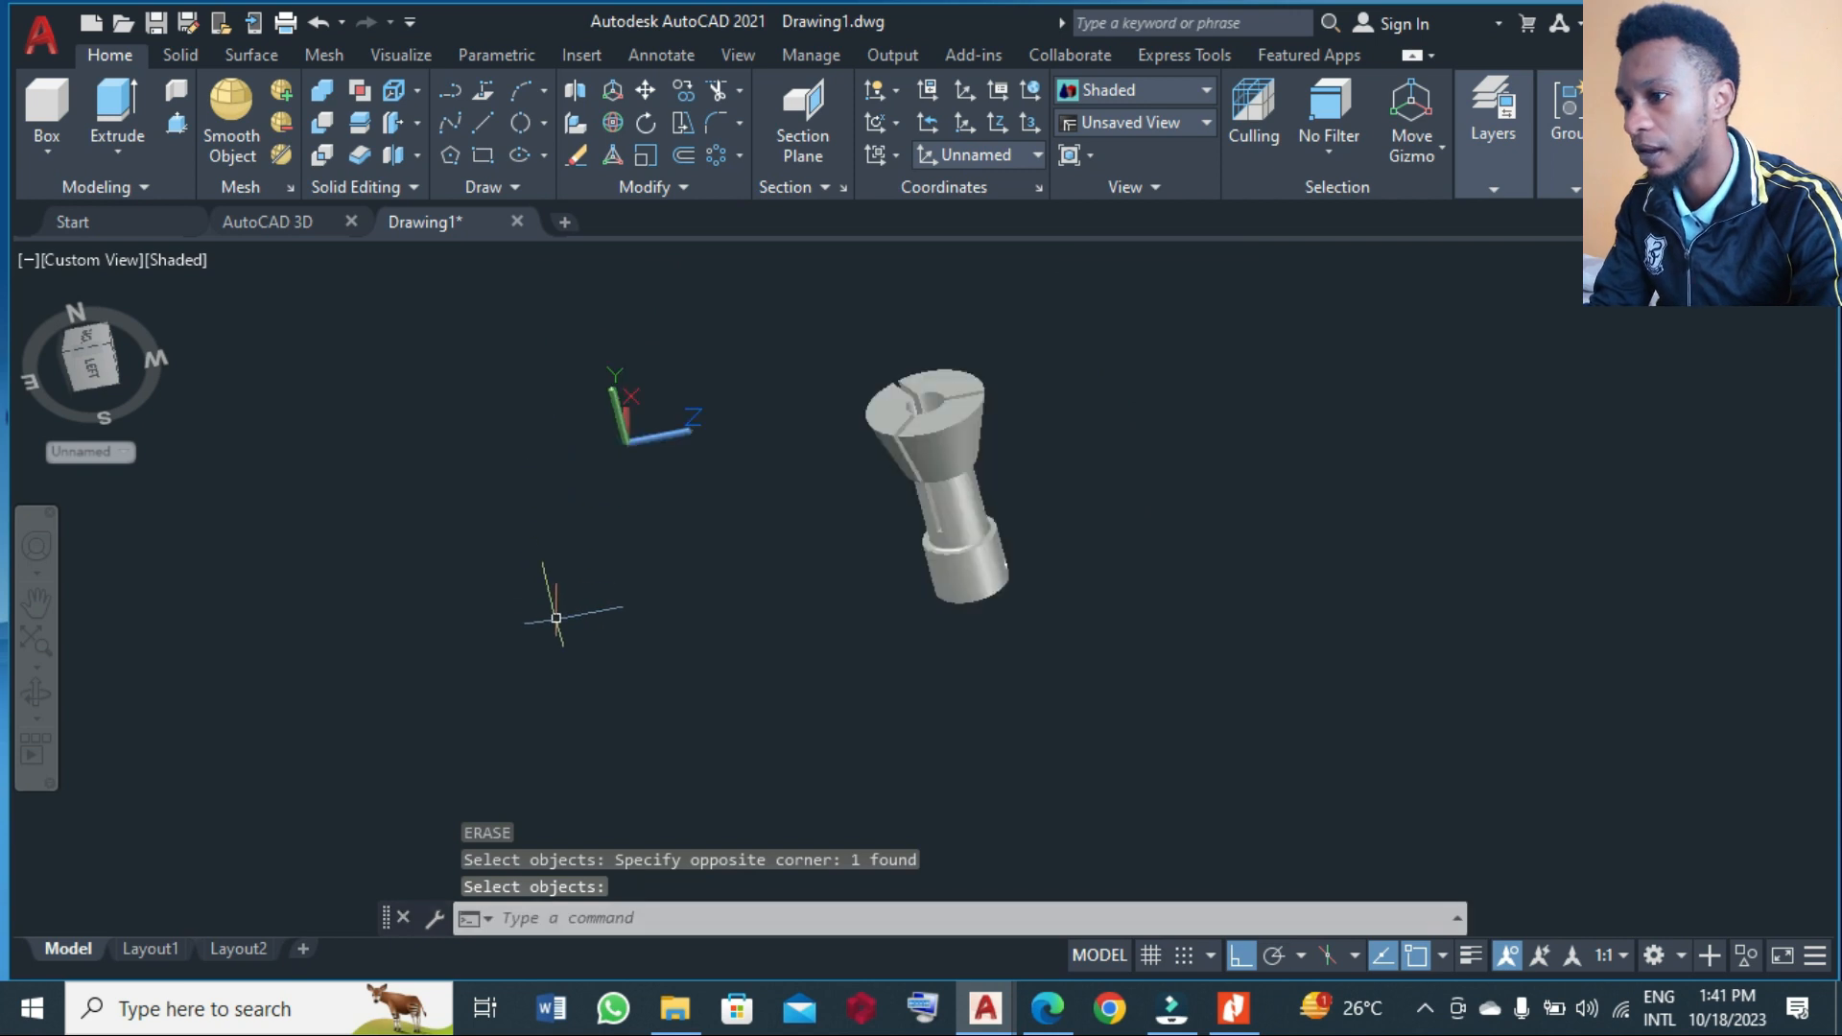
- Compare the collet with the reference image in Nitro Pro, checking the rear slot and front slots from a similar angle
left_click(1228, 1007)
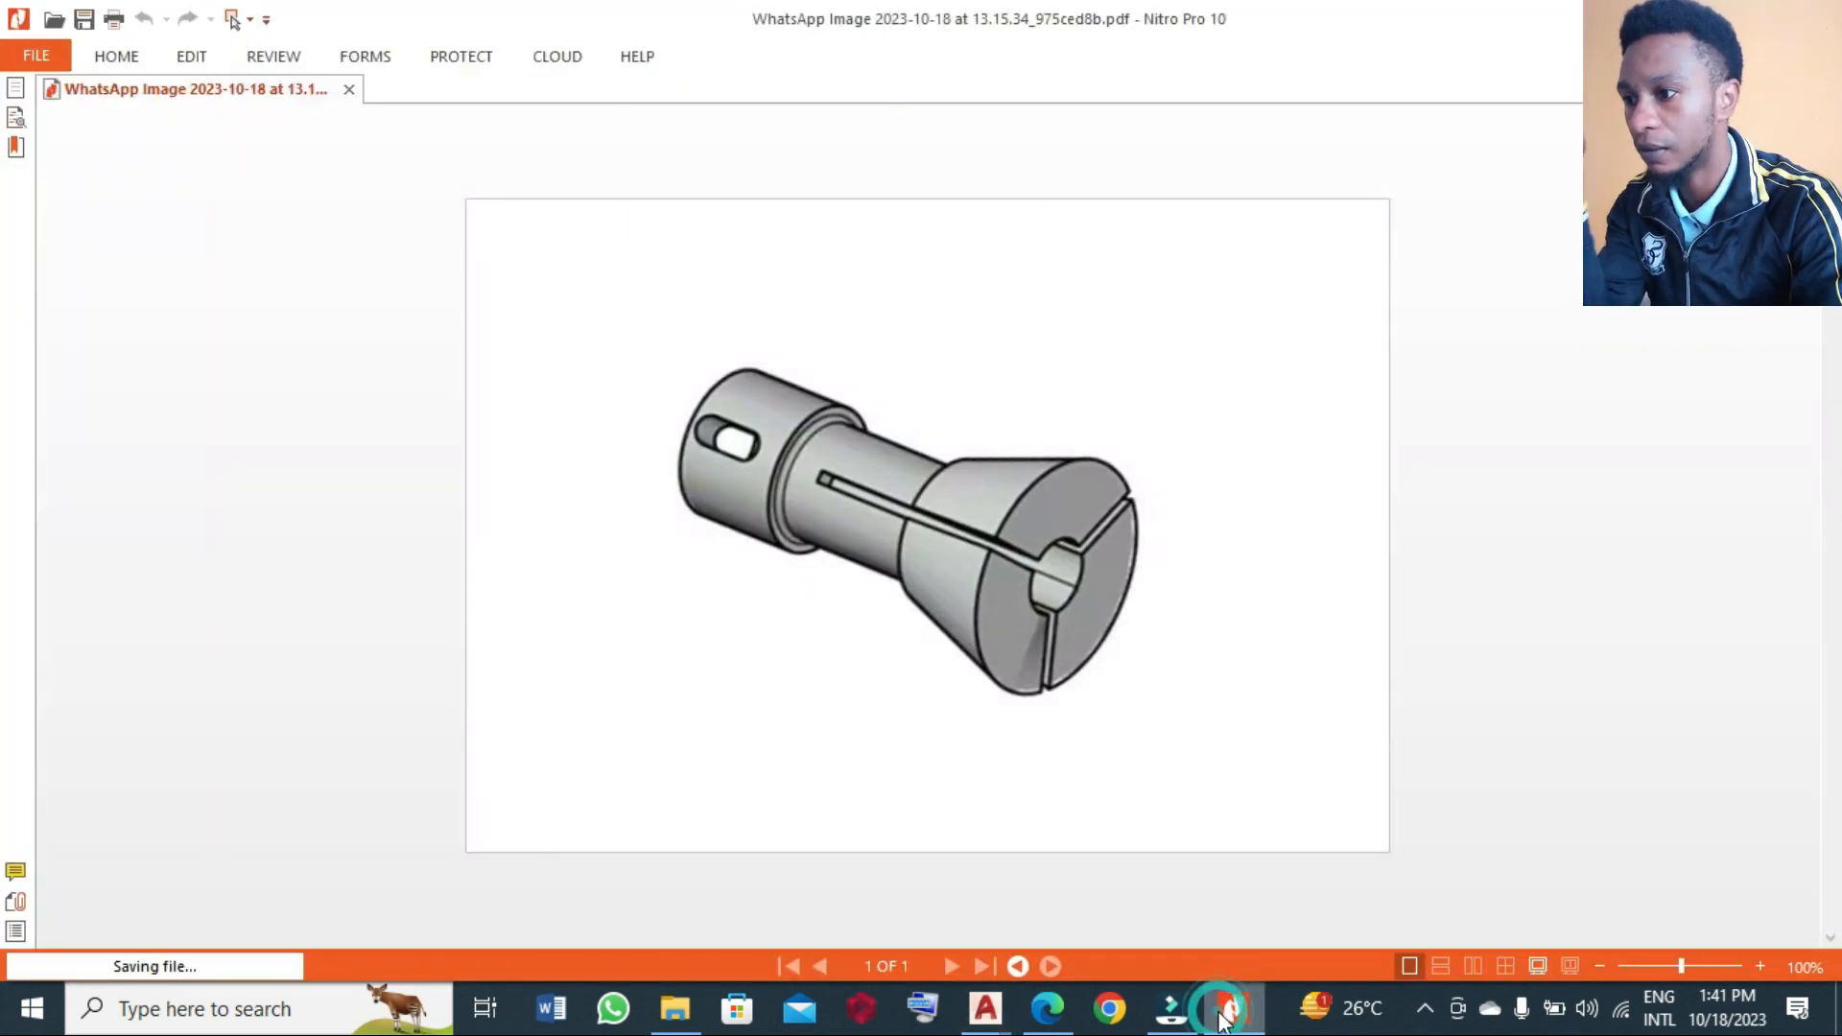
left_click(1221, 1012)
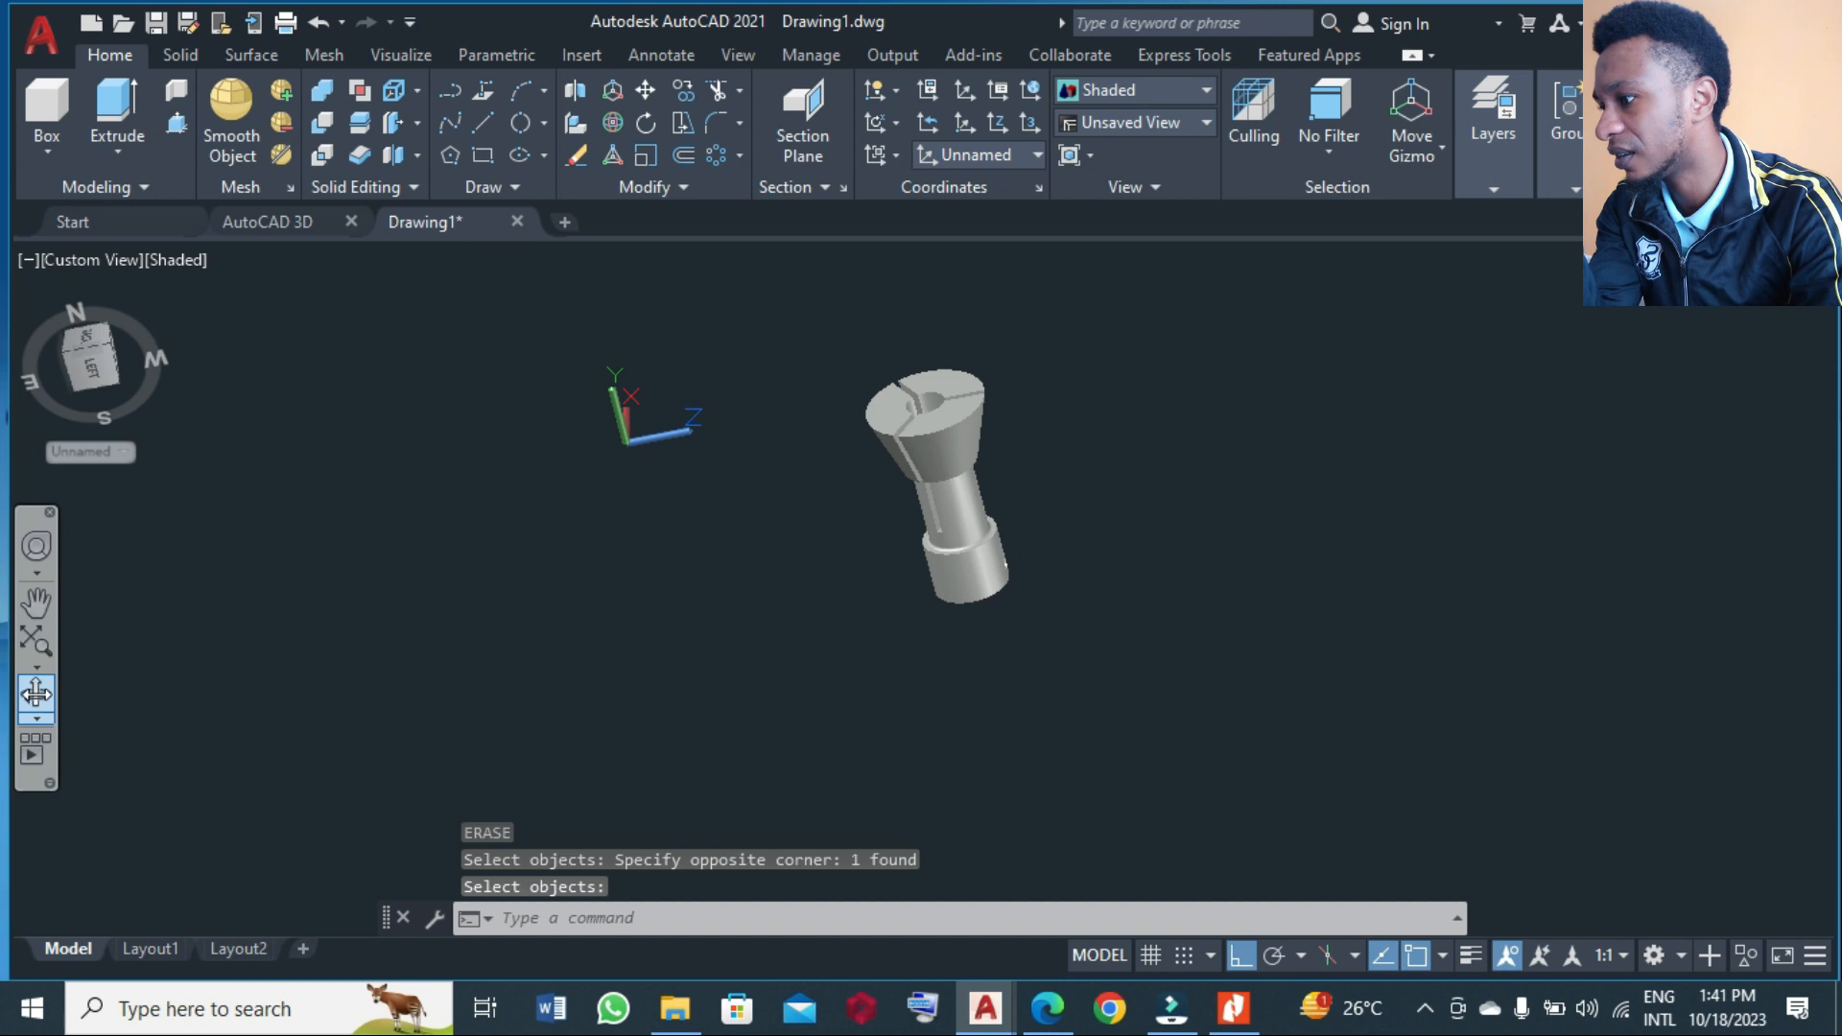
left_click(37, 695)
mouse_move(769, 414)
left_mouse_down()
mouse_move(921, 407)
mouse_move(941, 624)
mouse_move(908, 660)
mouse_move(914, 626)
left_mouse_up()
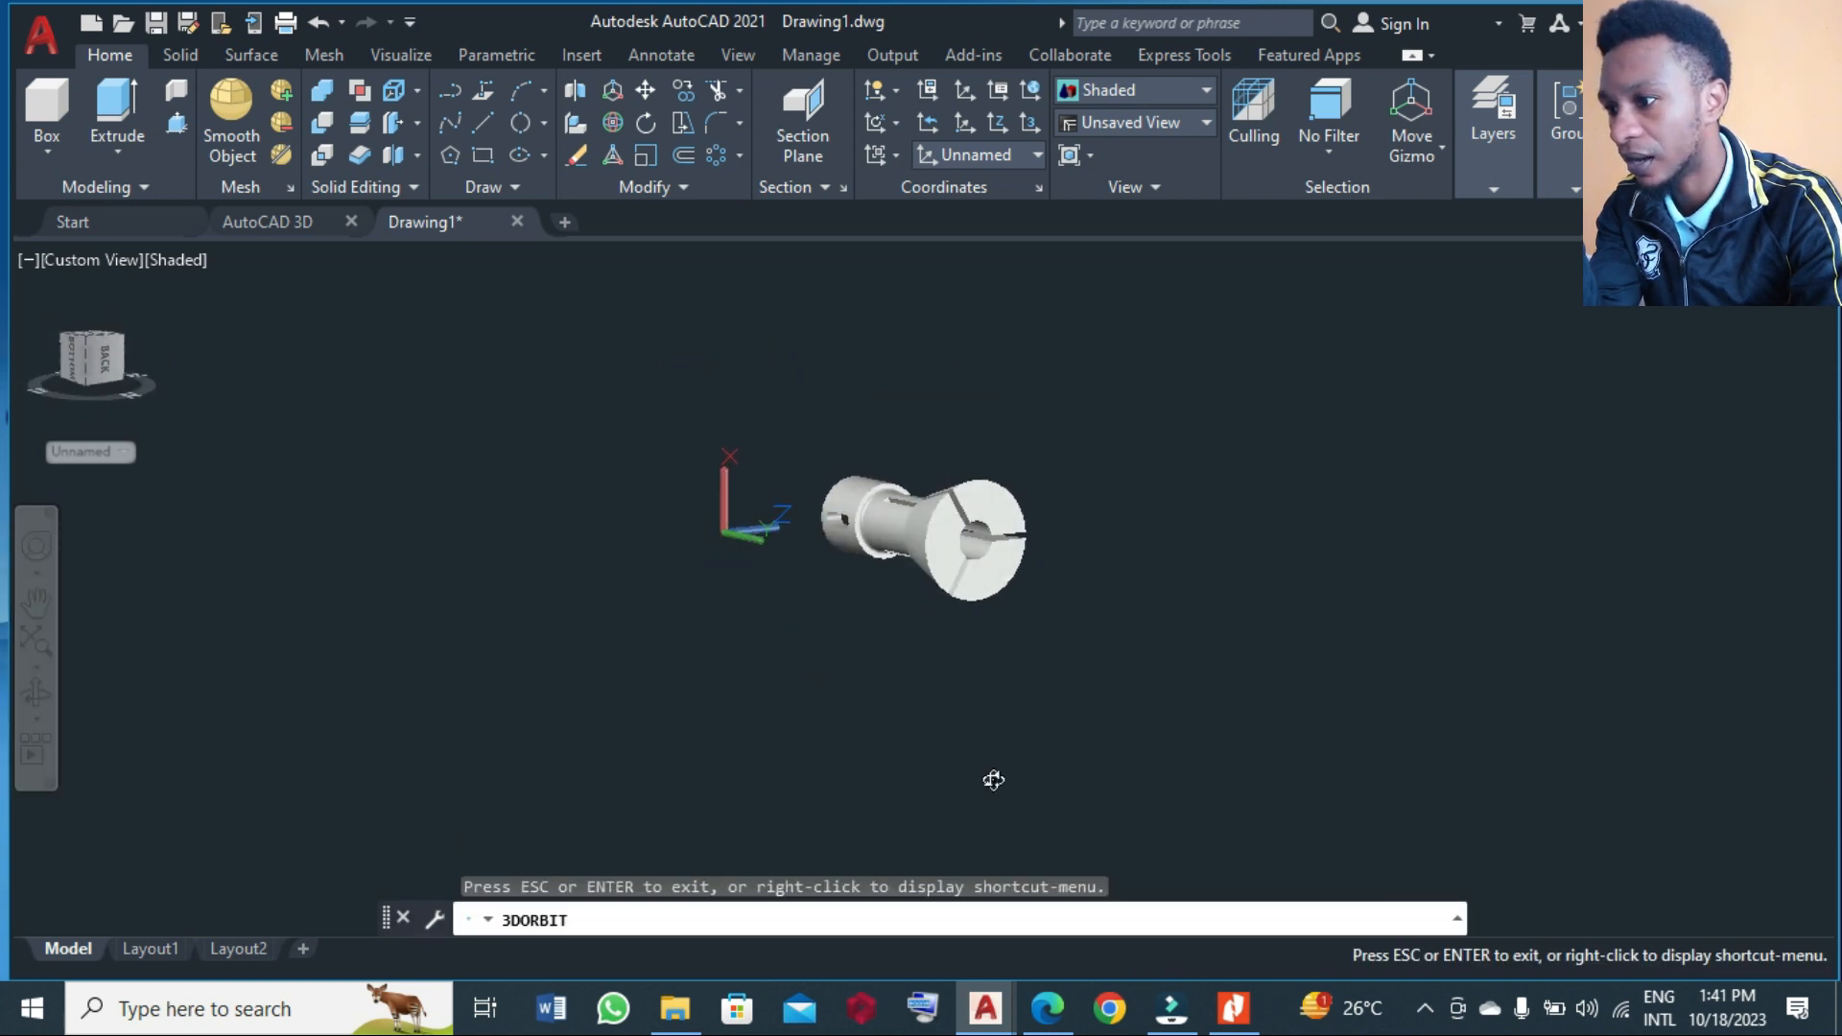
left_click(1235, 1009)
left_click(1235, 1009)
left_click(1234, 1009)
left_click(1234, 1009)
left_click_drag(1005, 610, 1074, 593)
key("Escape")
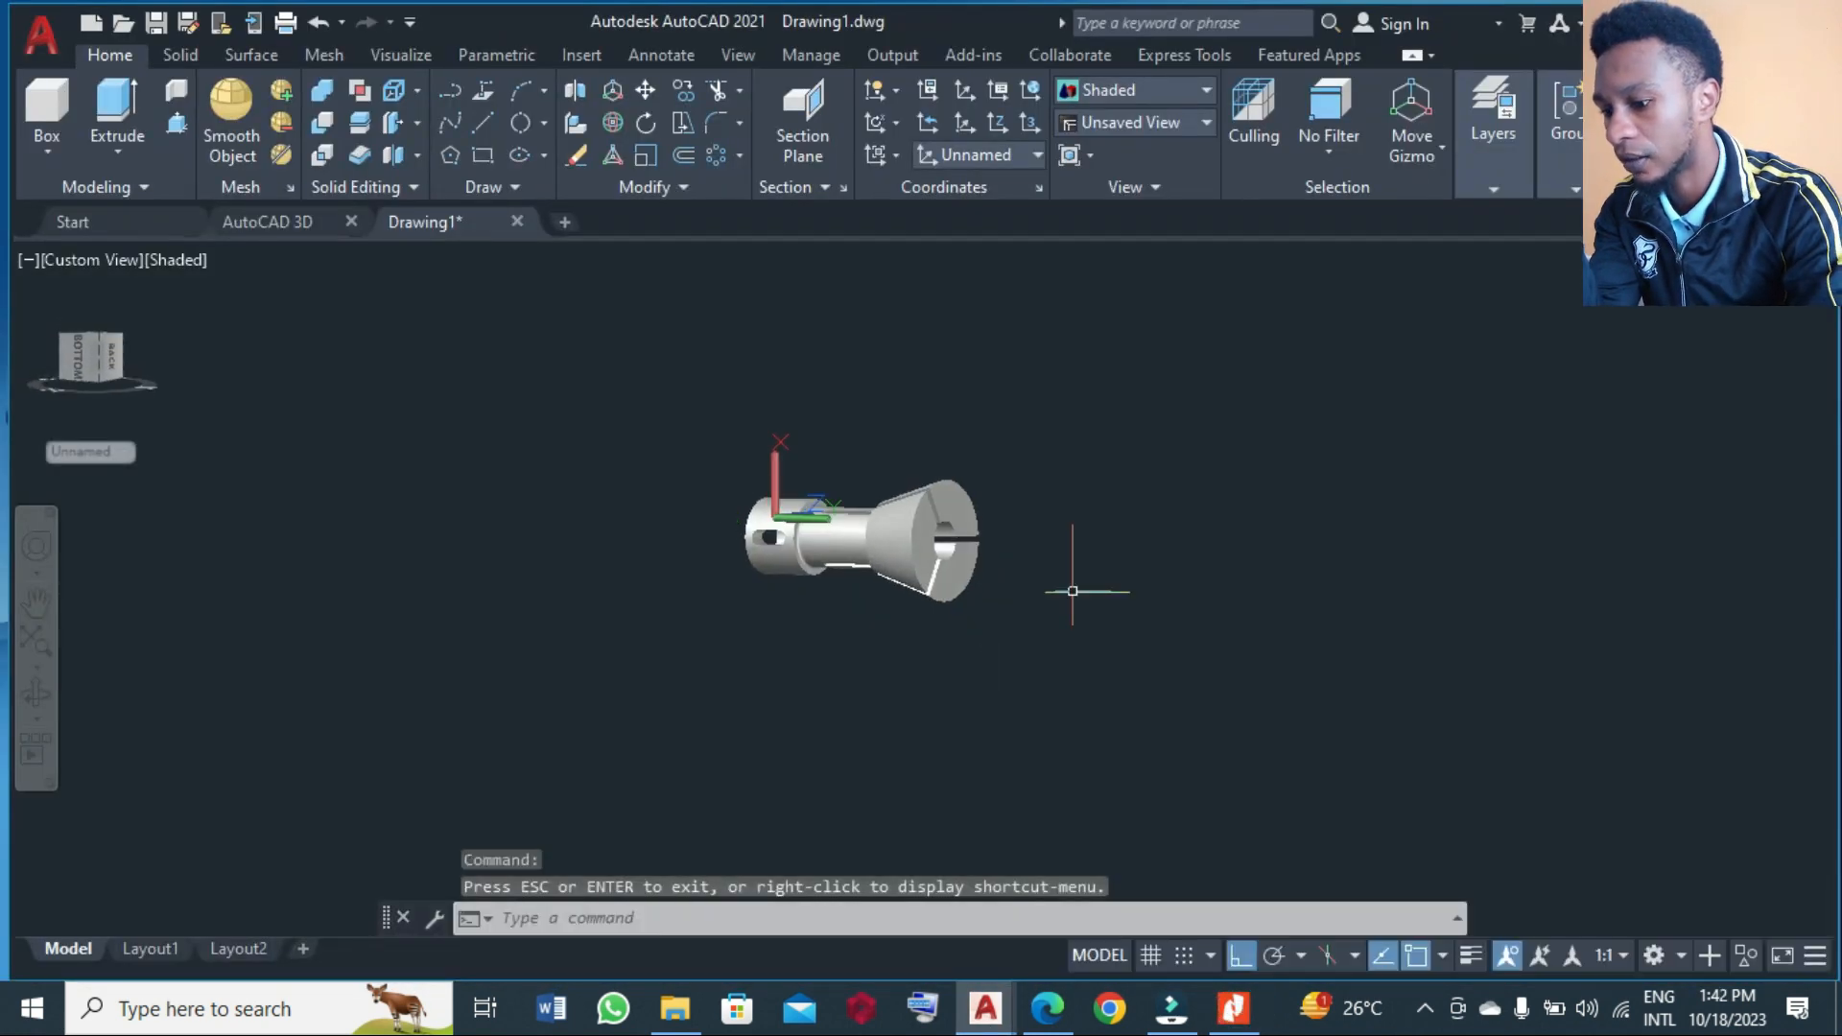
- Move the collet along its axis, clear of the coordinate origin
type("m")
key("Return")
left_click(653, 403)
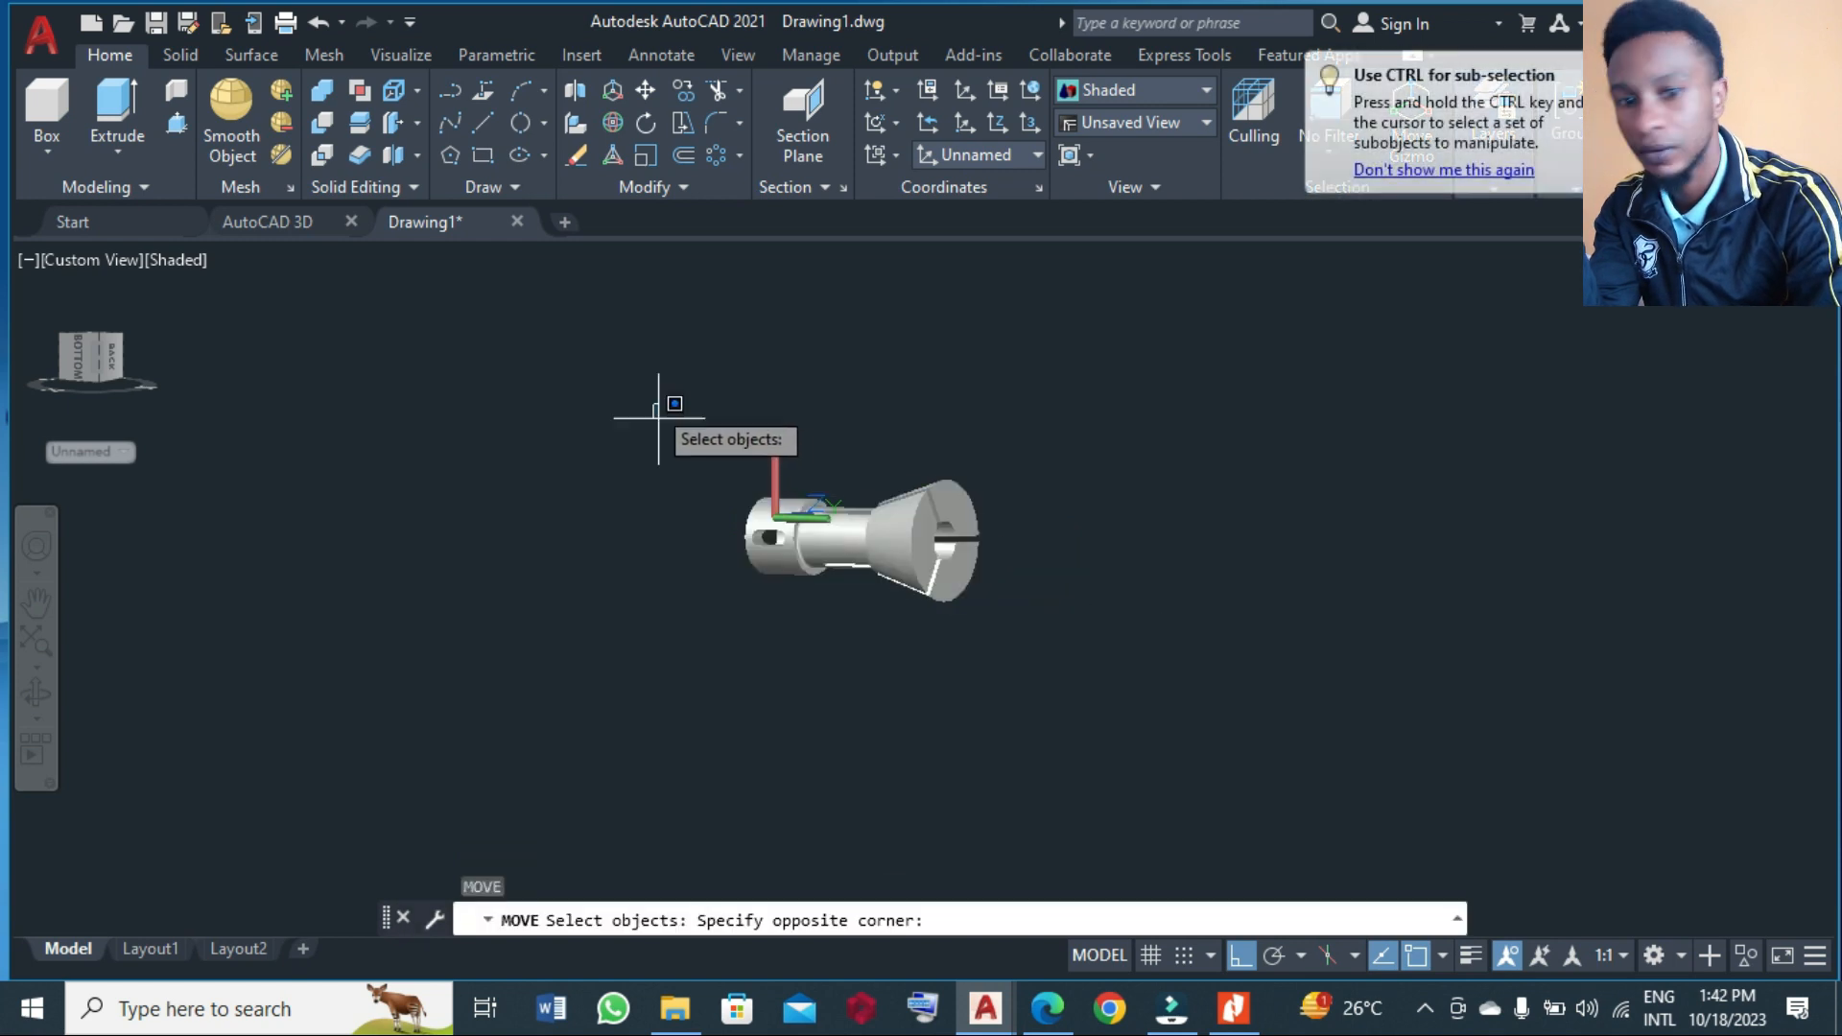
left_click(1004, 652)
key("Return")
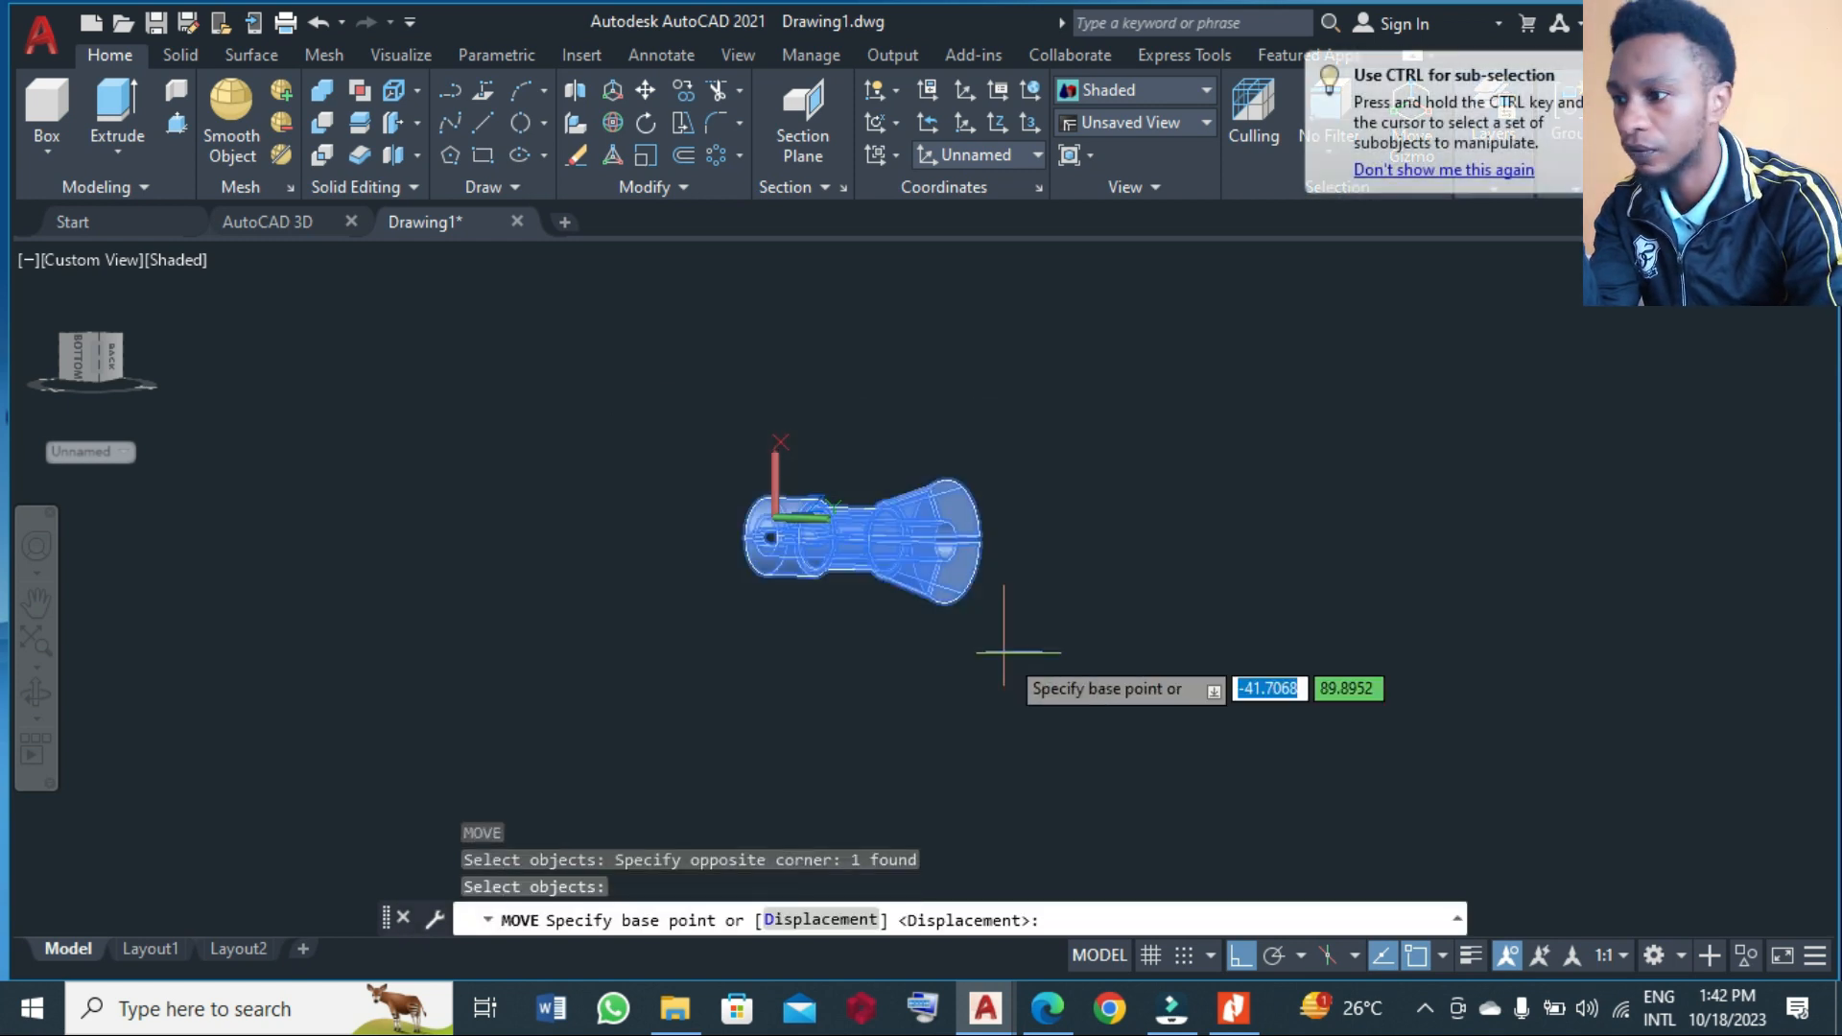
left_click(916, 574)
left_click(1171, 529)
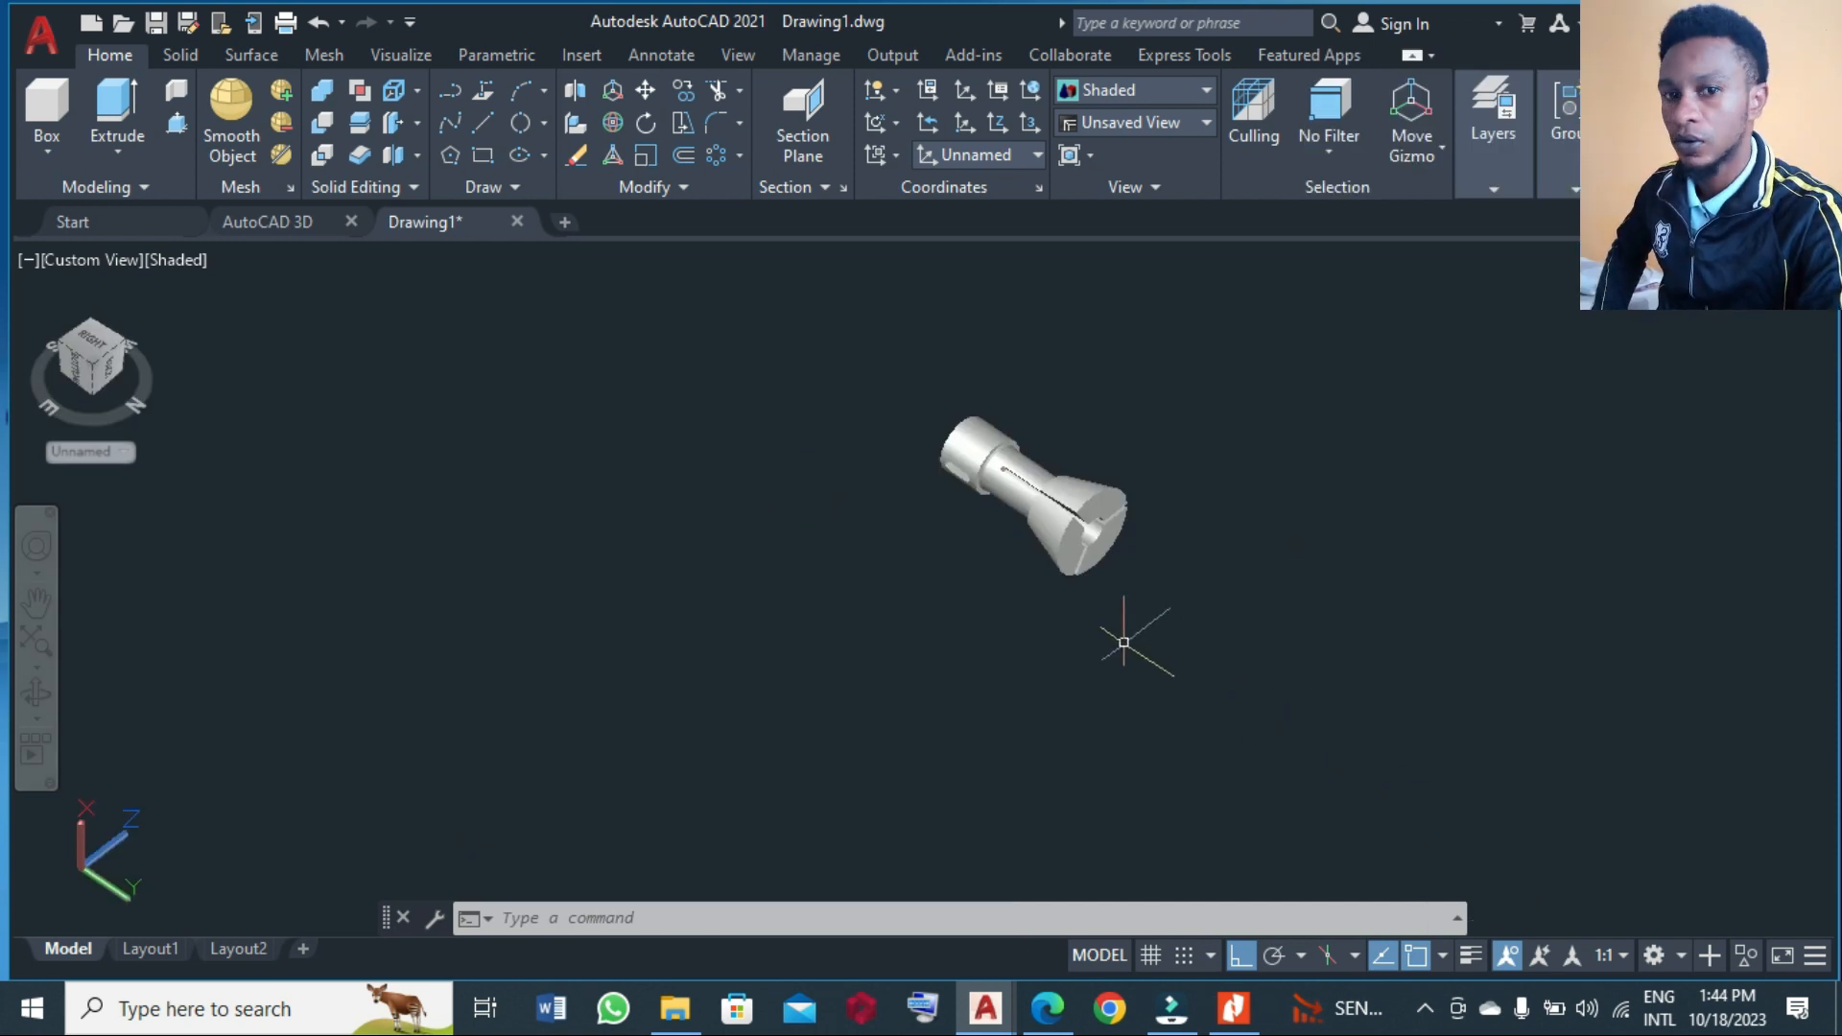
- Inspect the finished collet from several angles and check its shank slot and radial slots against the reference PDF
left_click(36, 717)
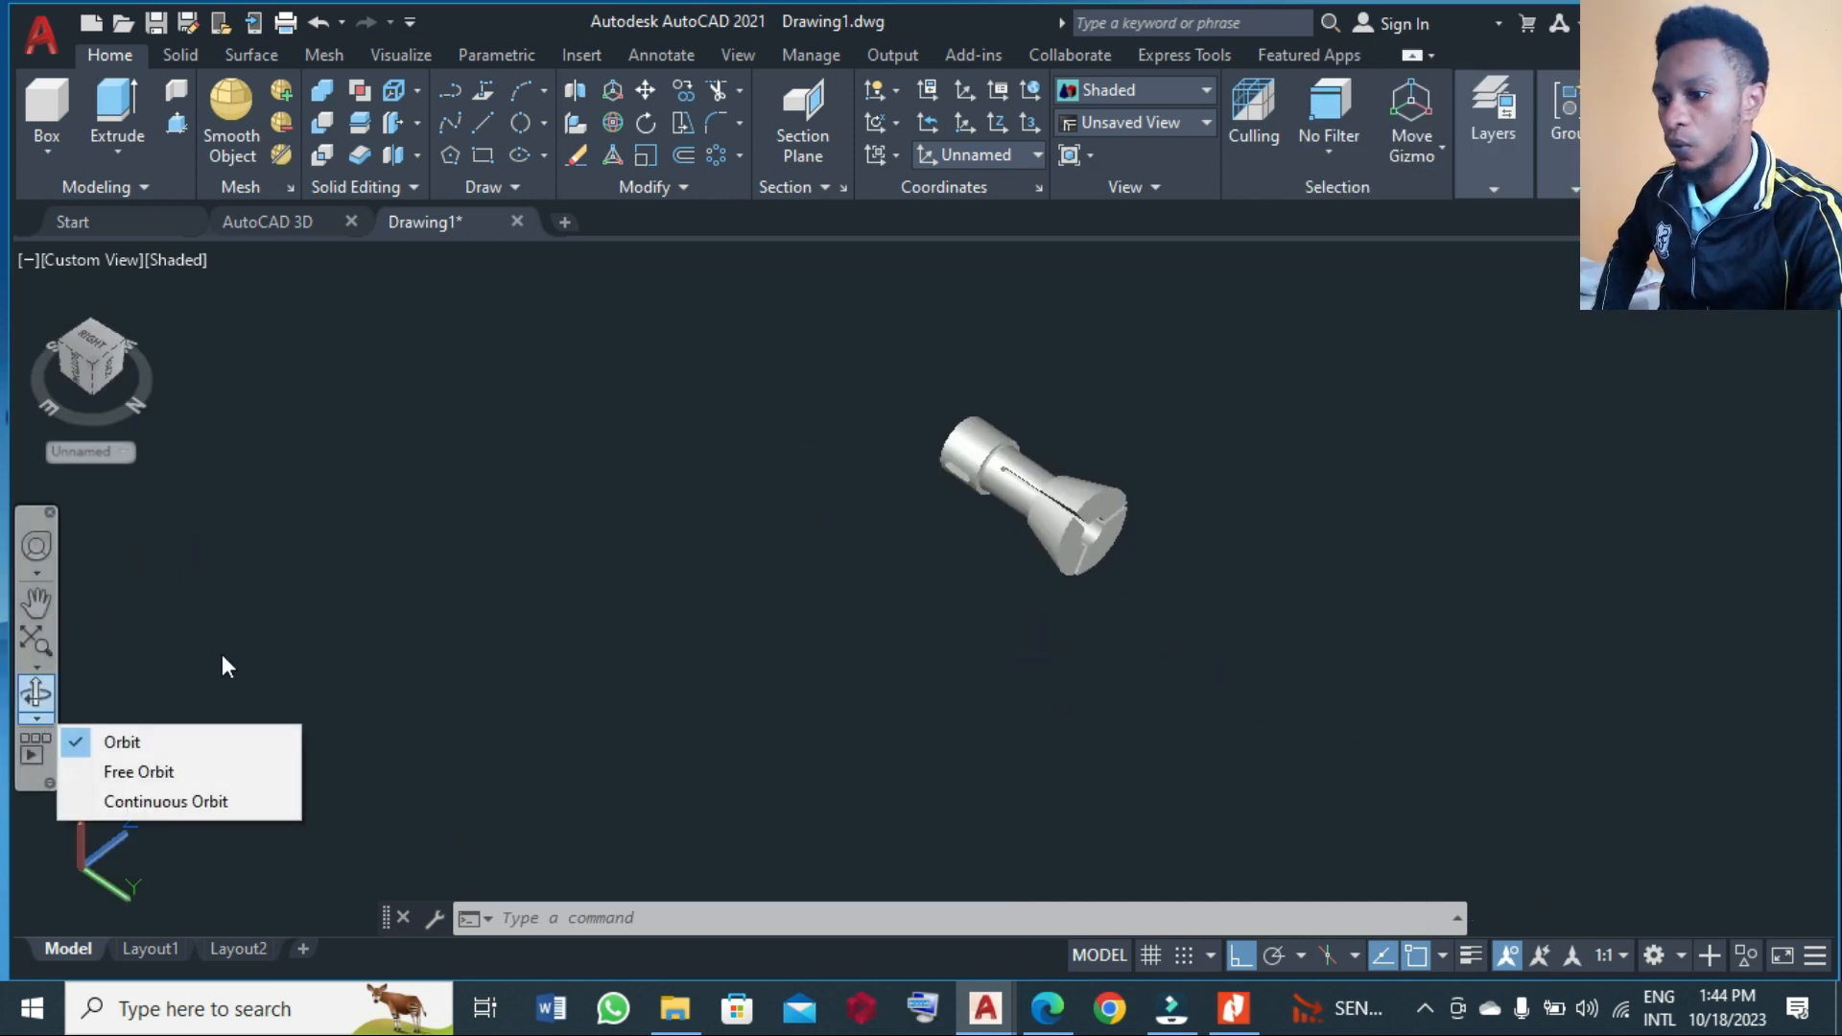
left_click(226, 744)
left_click_drag(912, 508, 1049, 342)
left_click_drag(928, 528, 1039, 468)
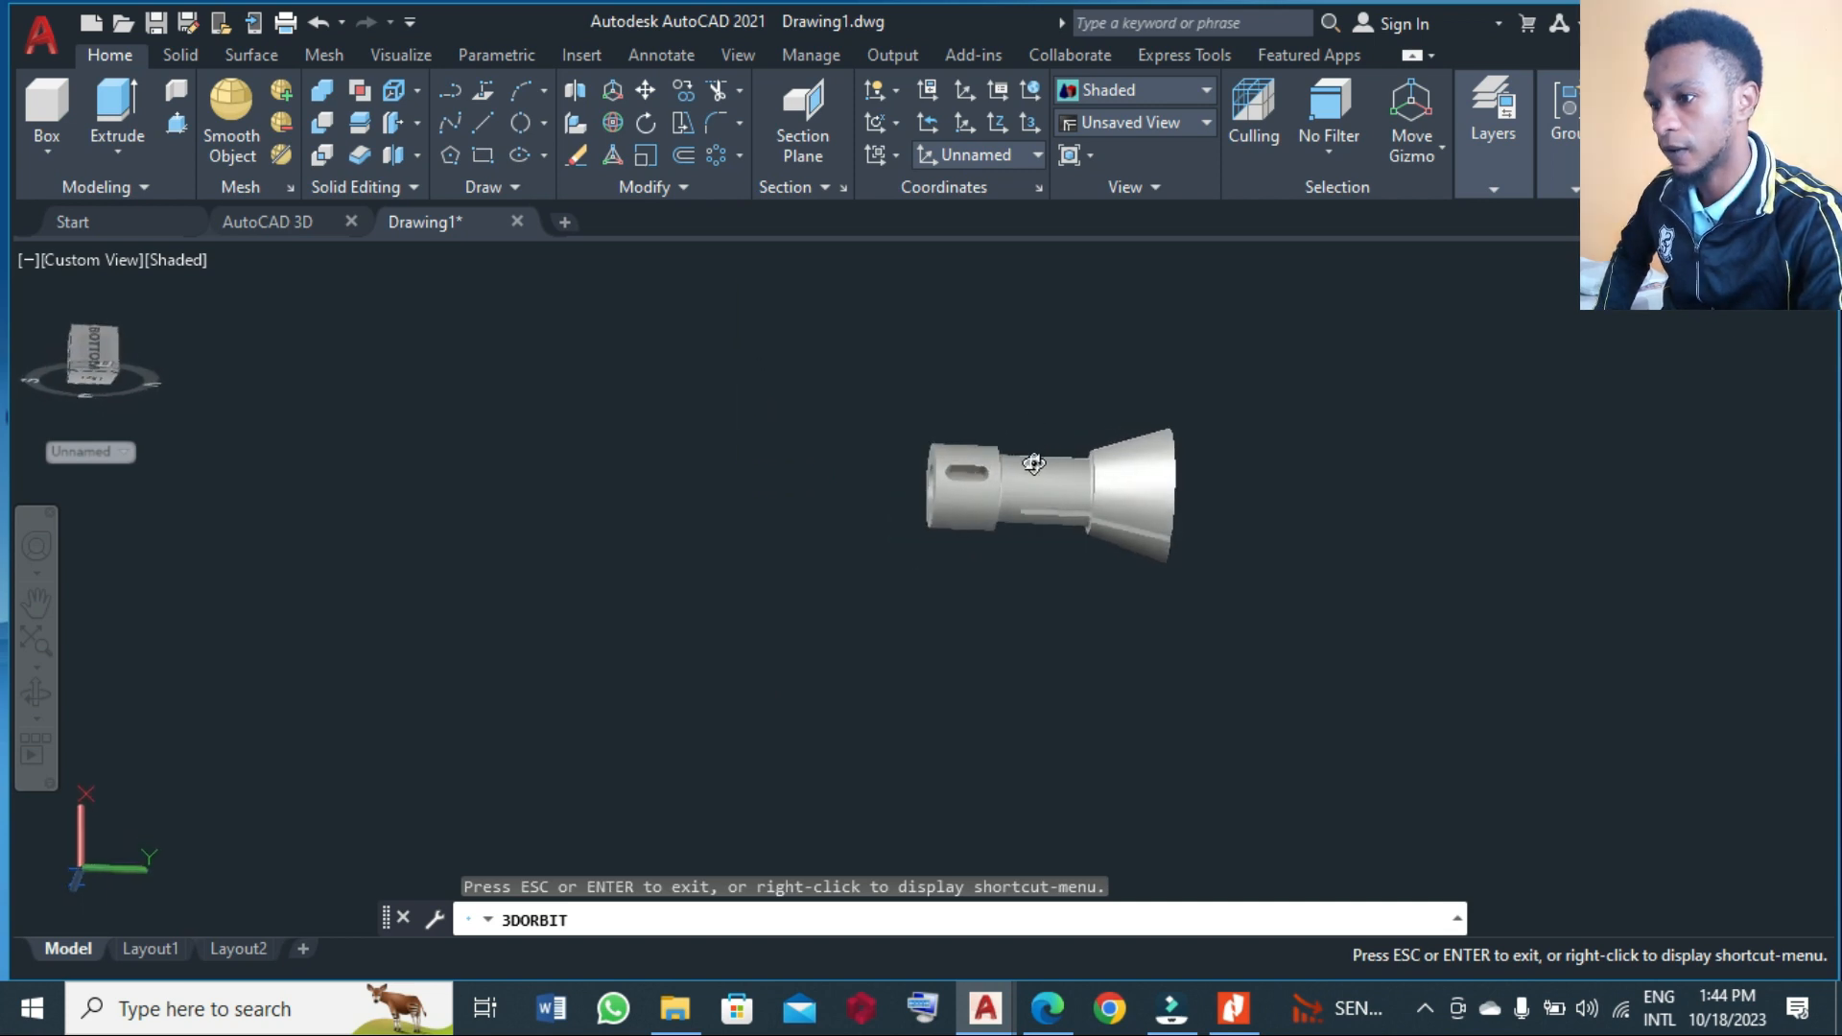
left_click_drag(1139, 558, 1041, 727)
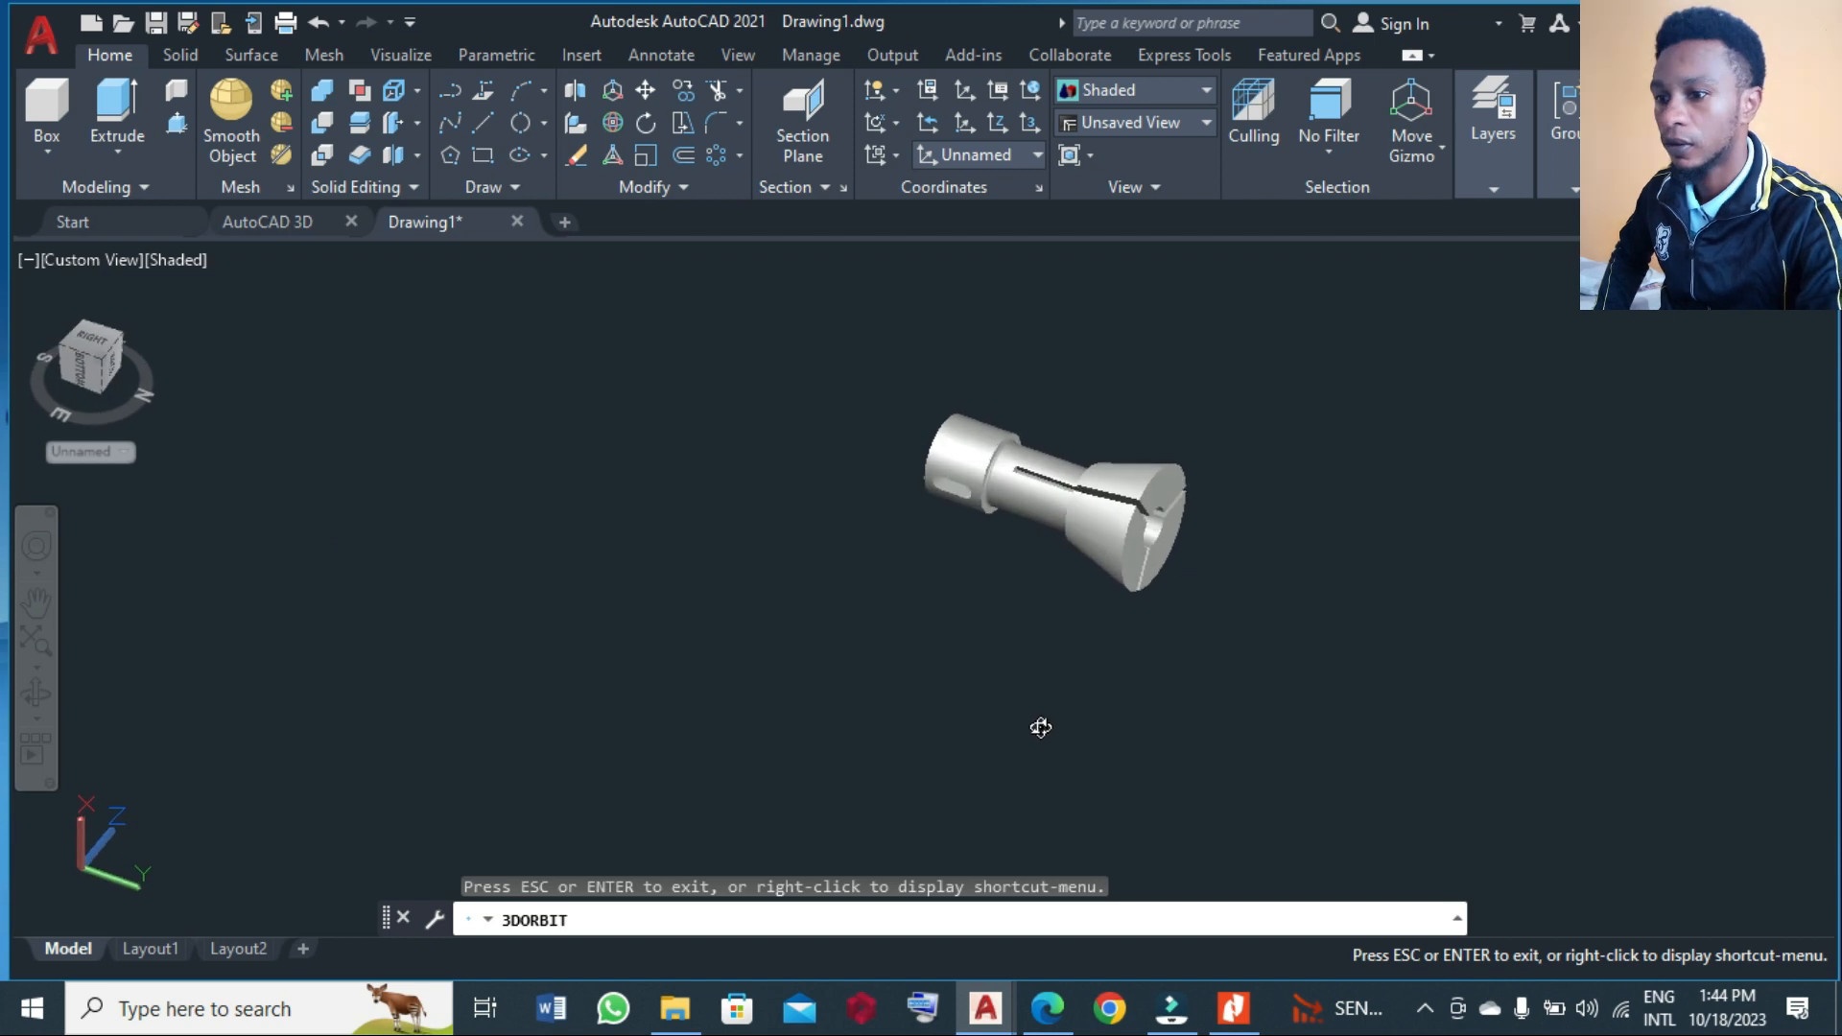
left_click(1233, 1008)
left_click(1218, 1027)
left_click(1216, 1028)
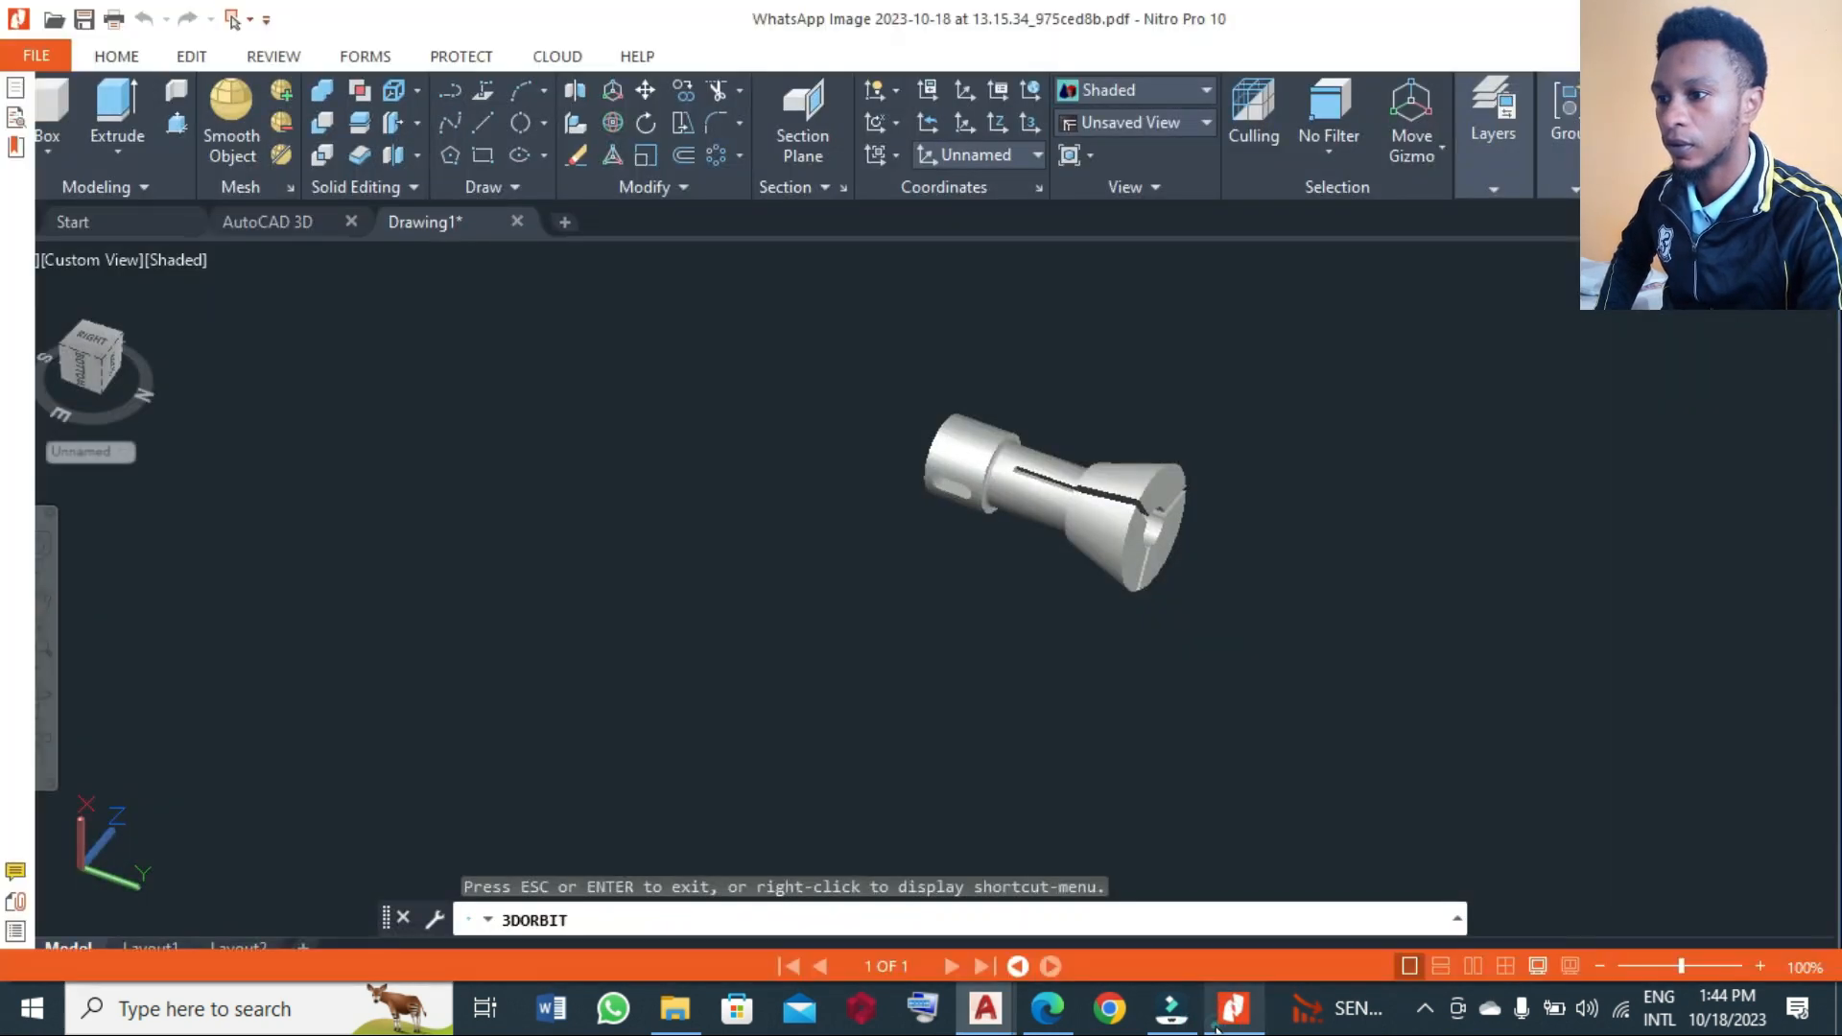
left_click(1216, 1028)
left_click(1216, 1028)
left_click(1216, 1029)
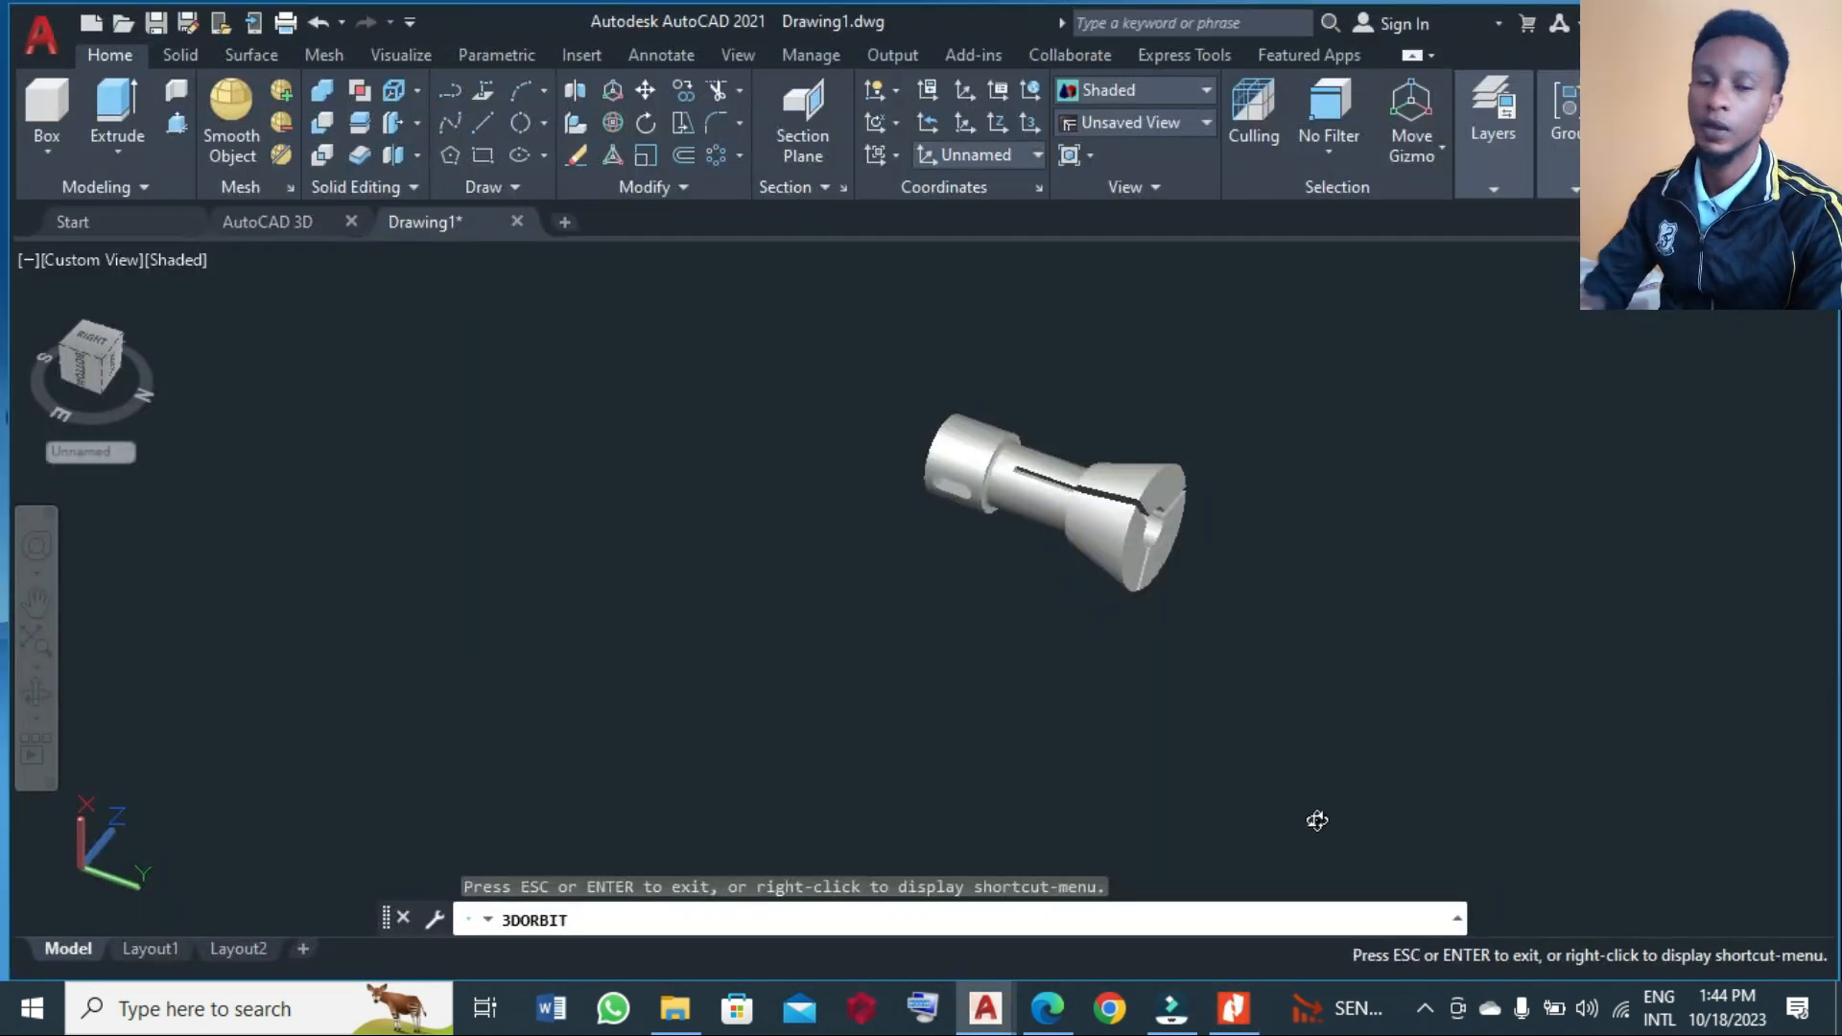